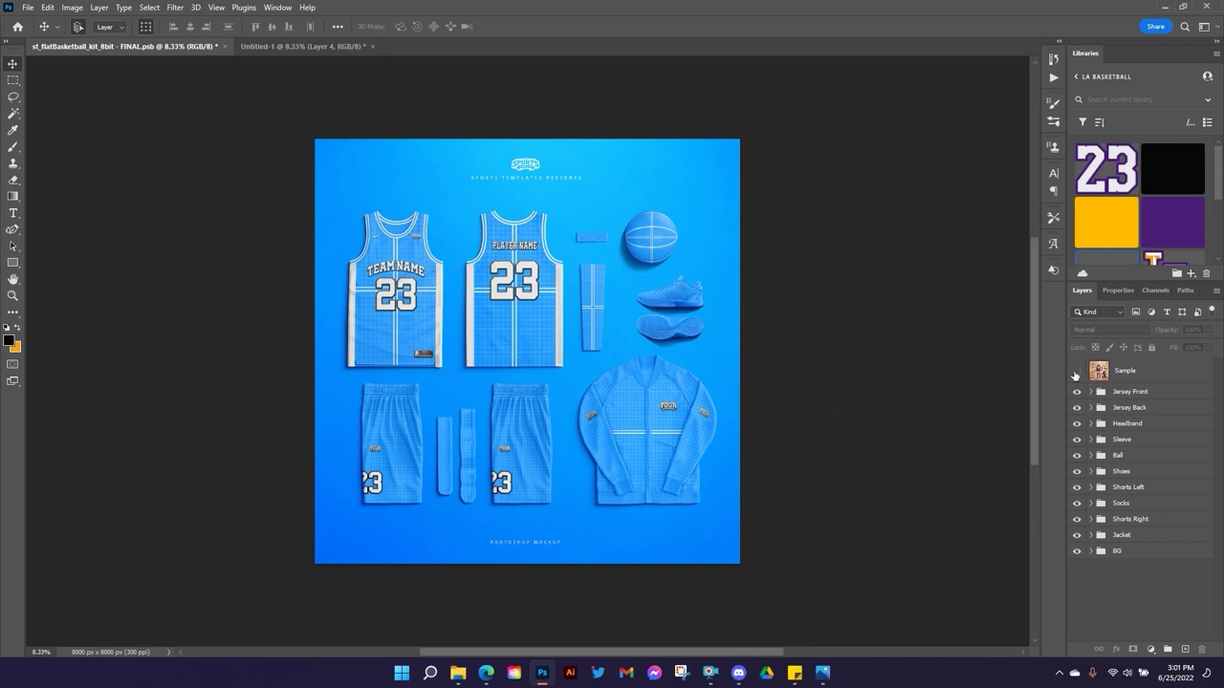
# Compare the blank basketball kit mockup with its Sample layer and with the jersey-only mockup document.
pyautogui.click(1076, 371)
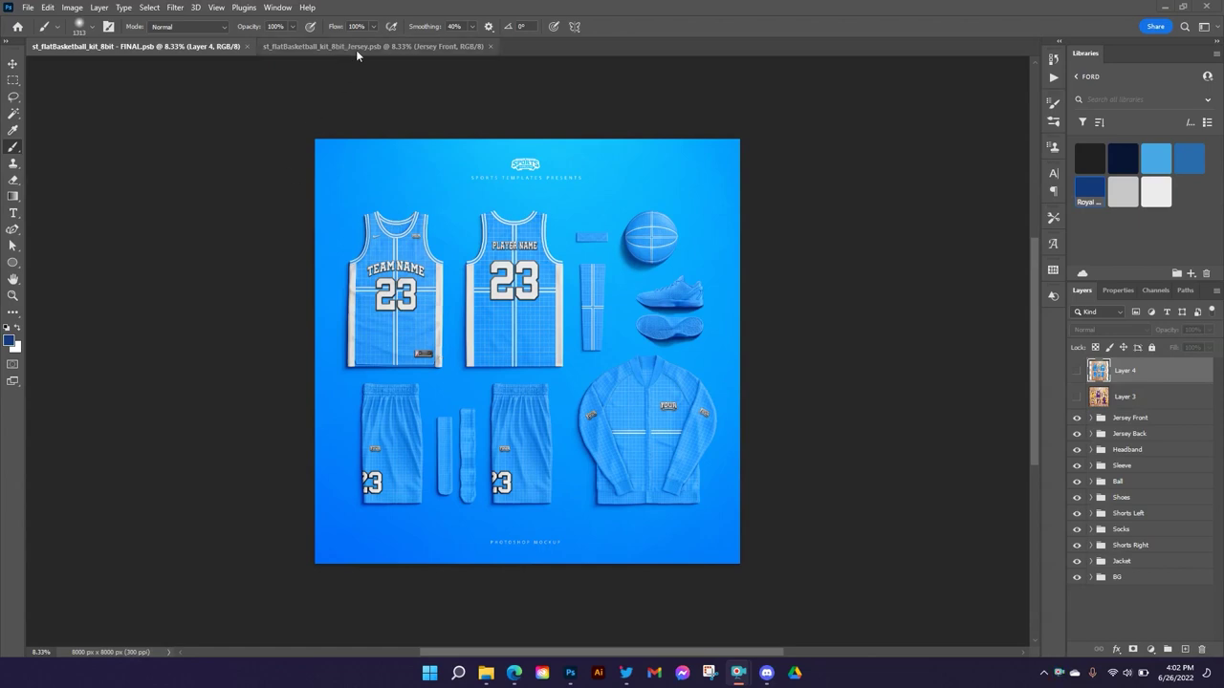
pyautogui.hotkey('ctrl', 'Tab')
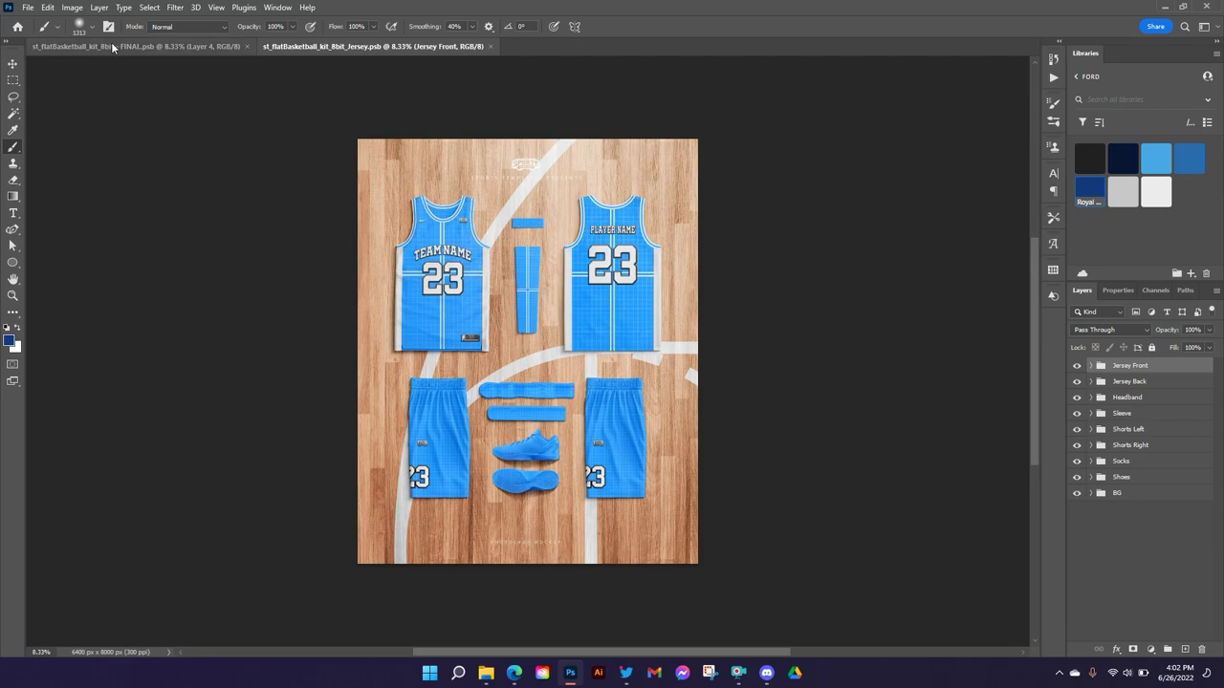
pyautogui.hotkey('ctrl', 'Tab')
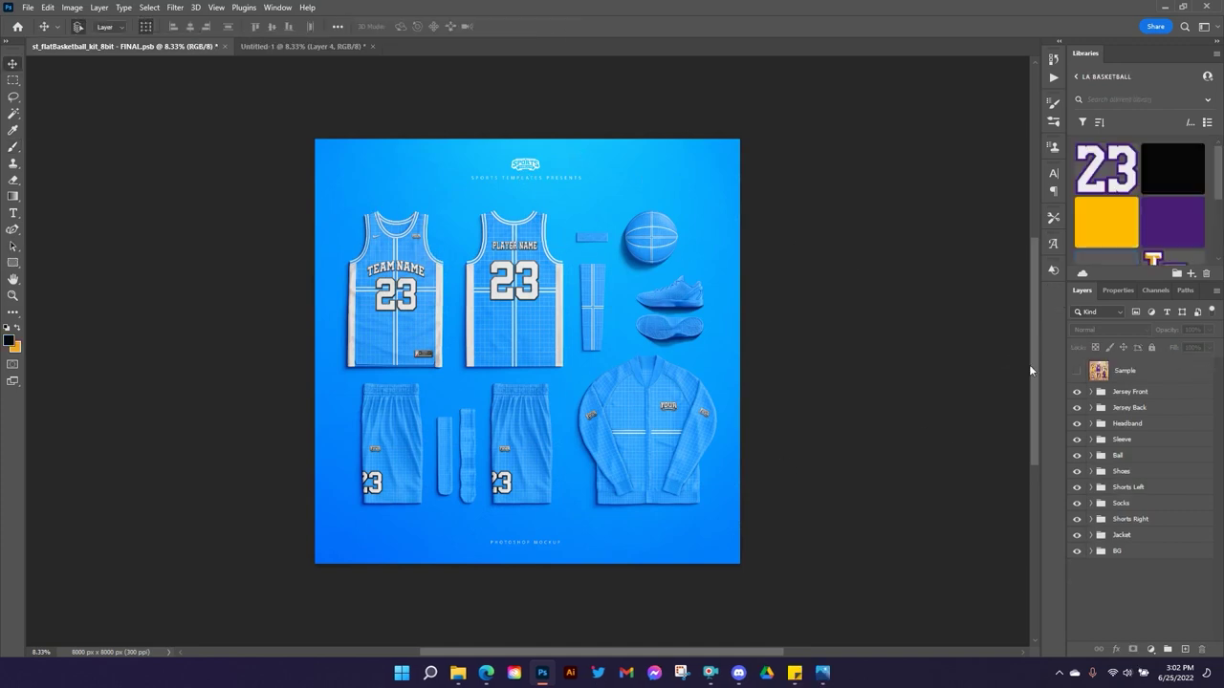
pyautogui.click(1076, 372)
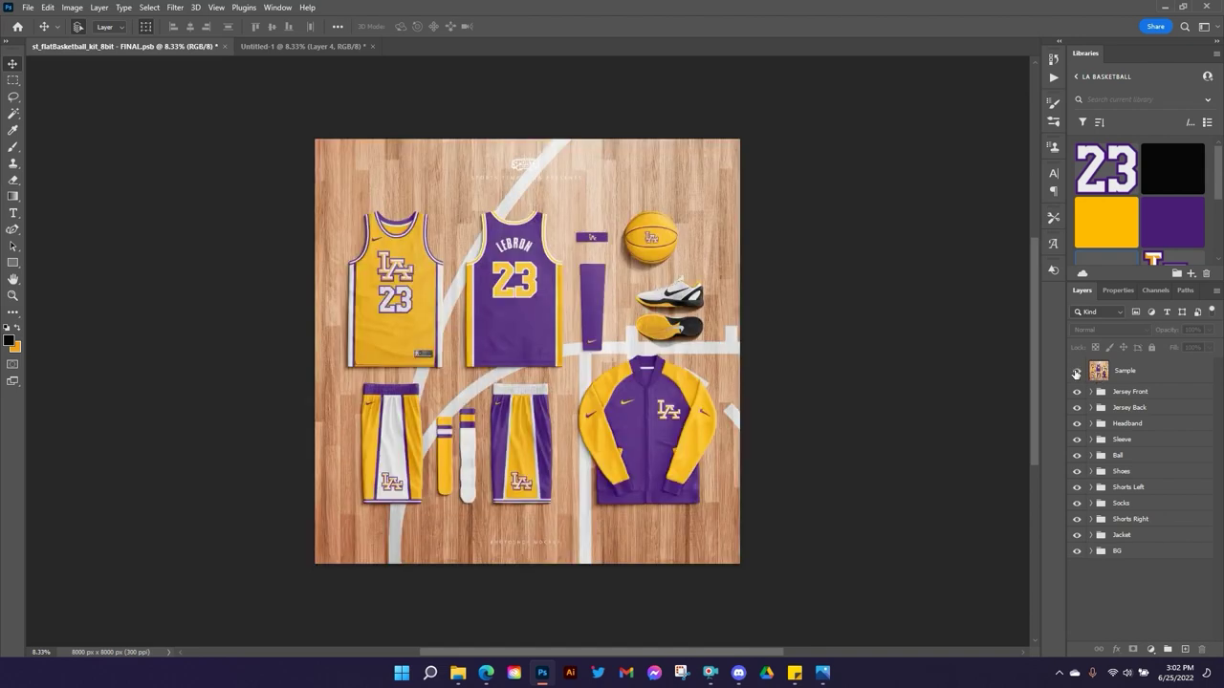
pyautogui.click(1075, 372)
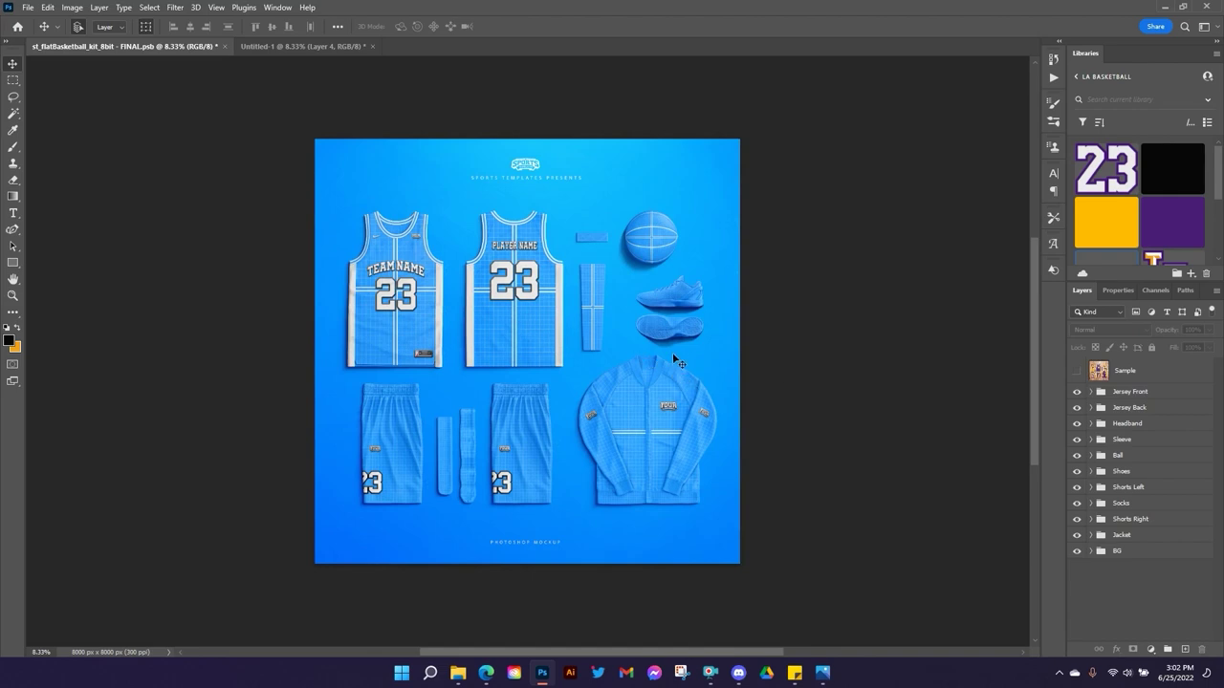
# Examine the front jersey's fabric texture, team name, number and hem up close.
pyautogui.hotkey('ctrl', '+')
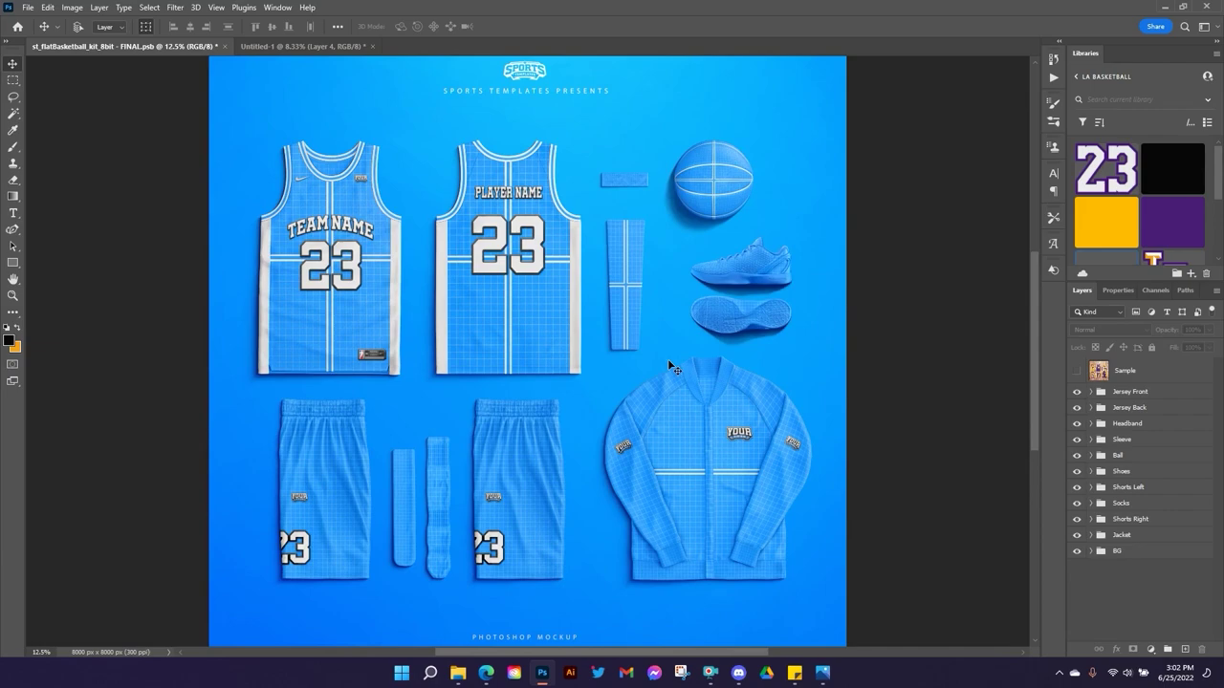
pyautogui.hotkey('ctrl', '+')
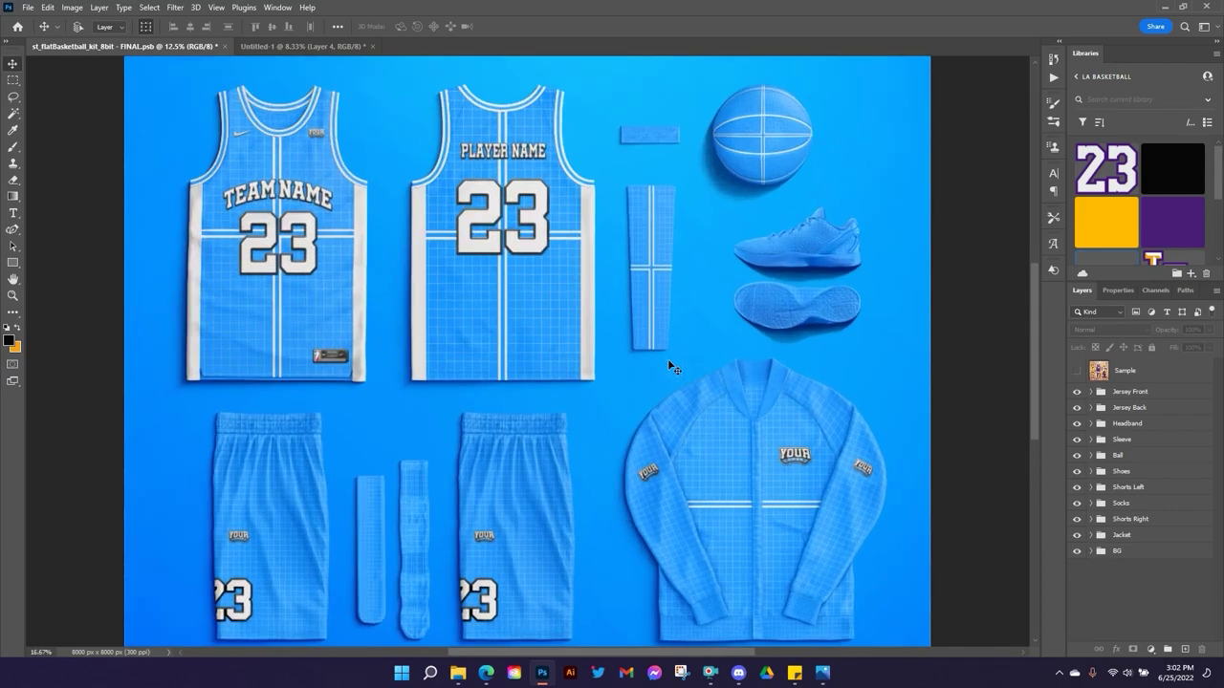
pyautogui.hotkey('ctrl', '+')
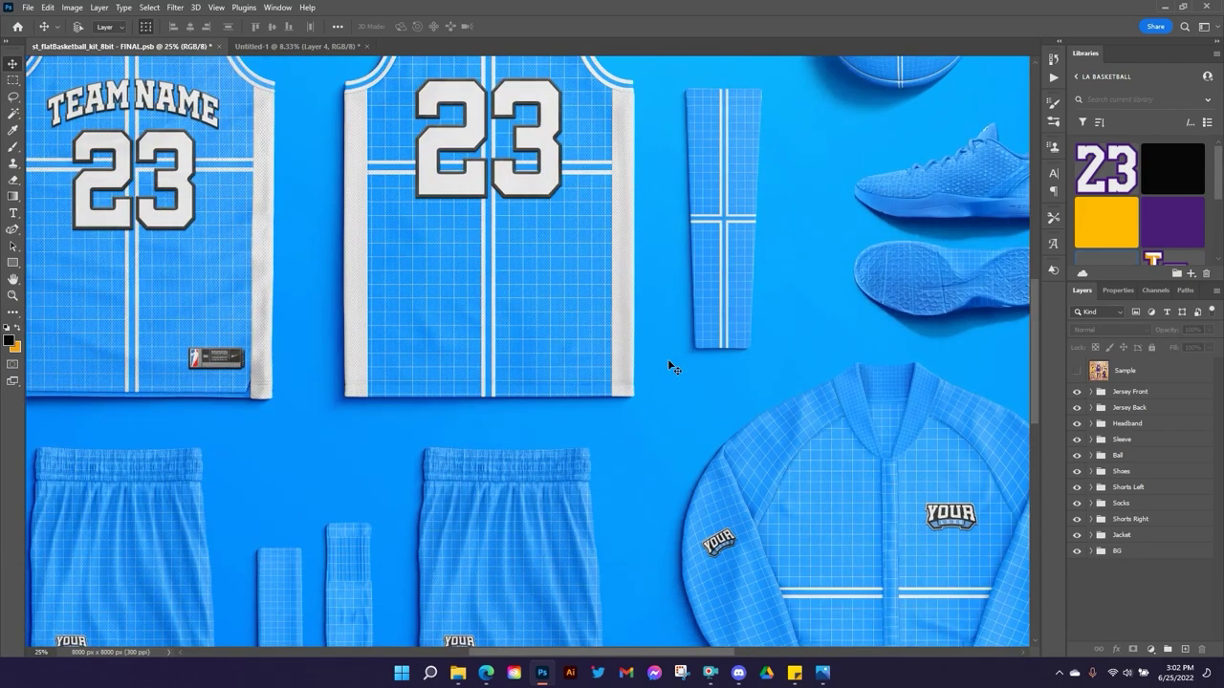
pyautogui.hotkey('ctrl', '+')
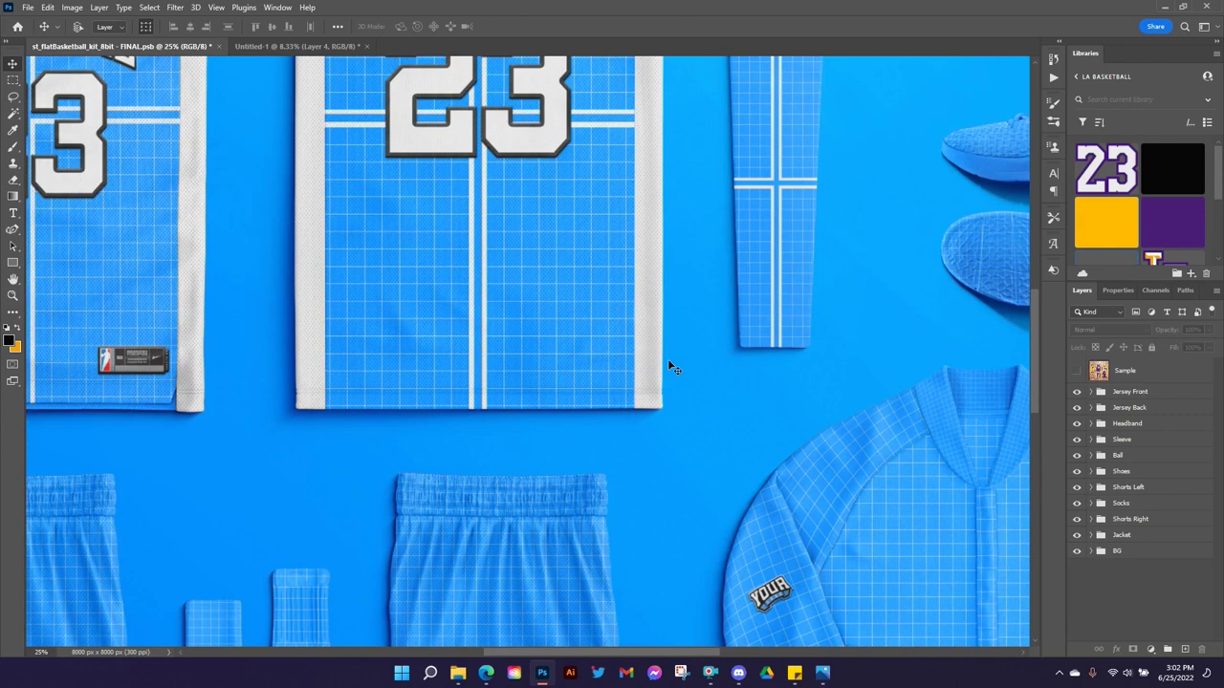
pyautogui.hotkey('ctrl', '+')
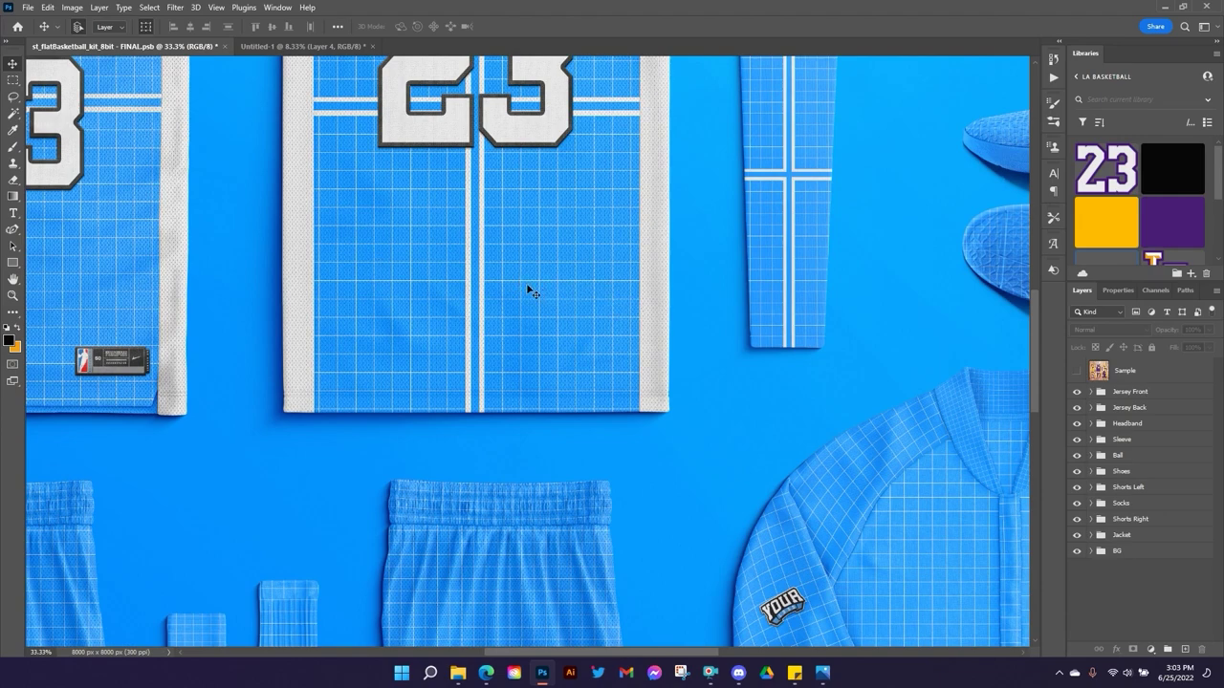
pyautogui.moveTo(398, 180); pyautogui.dragTo(547, 398)
pyautogui.moveTo(281, 200); pyautogui.dragTo(603, 350)
pyautogui.scroll(-2, 602, 347)
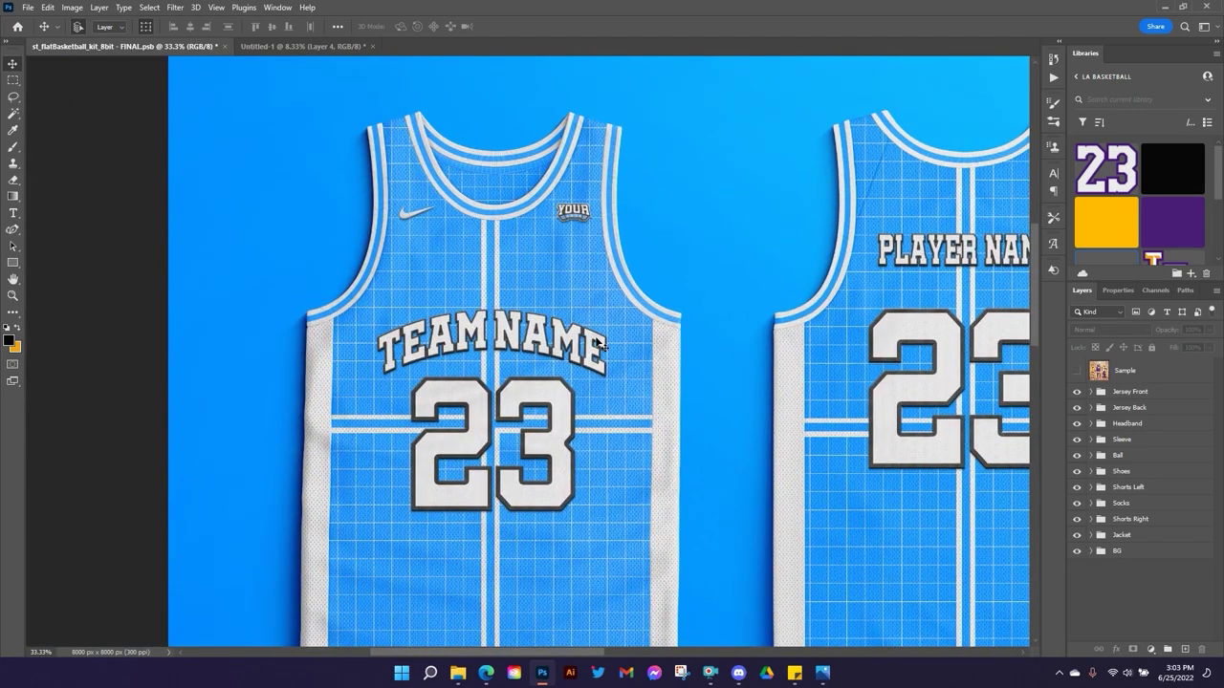
pyautogui.hotkey('ctrl', '+')
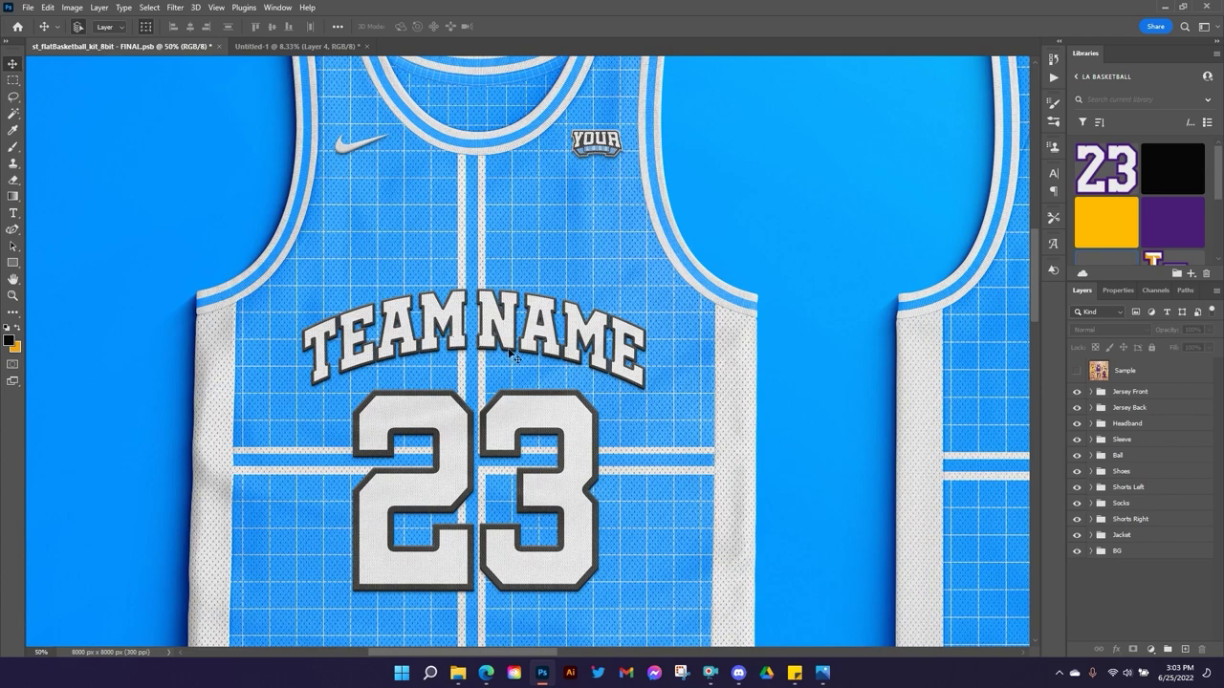
pyautogui.moveTo(523, 533); pyautogui.dragTo(514, 347)
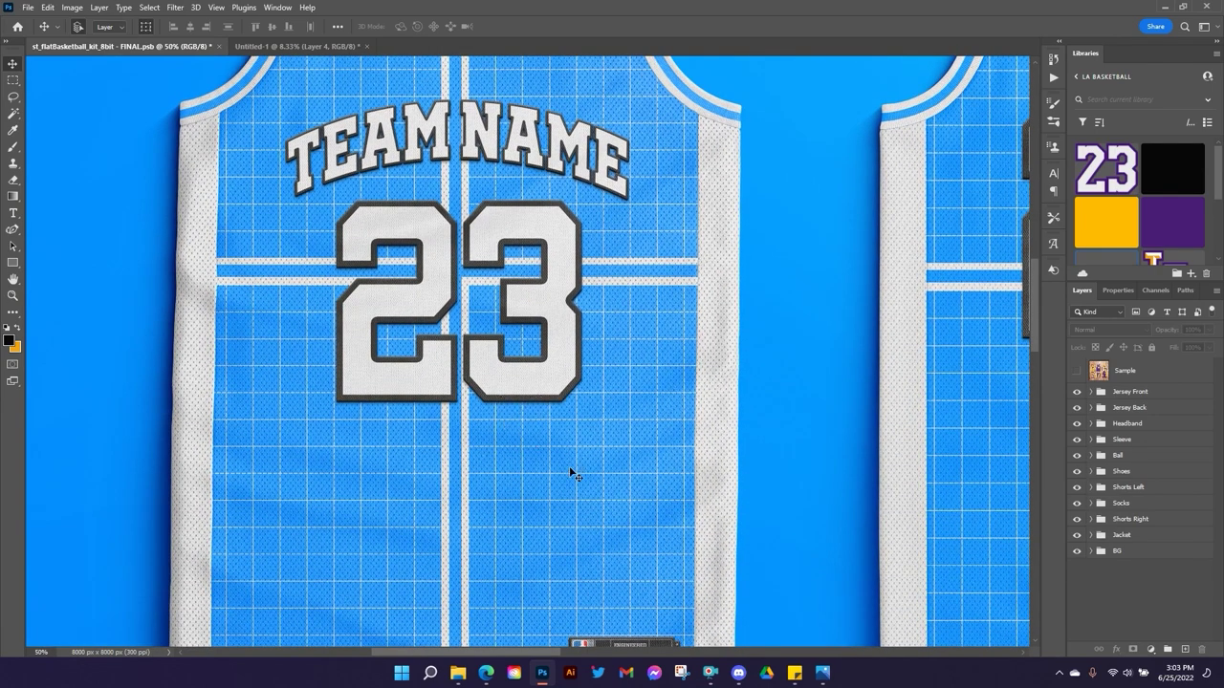
pyautogui.moveTo(641, 546); pyautogui.dragTo(561, 251)
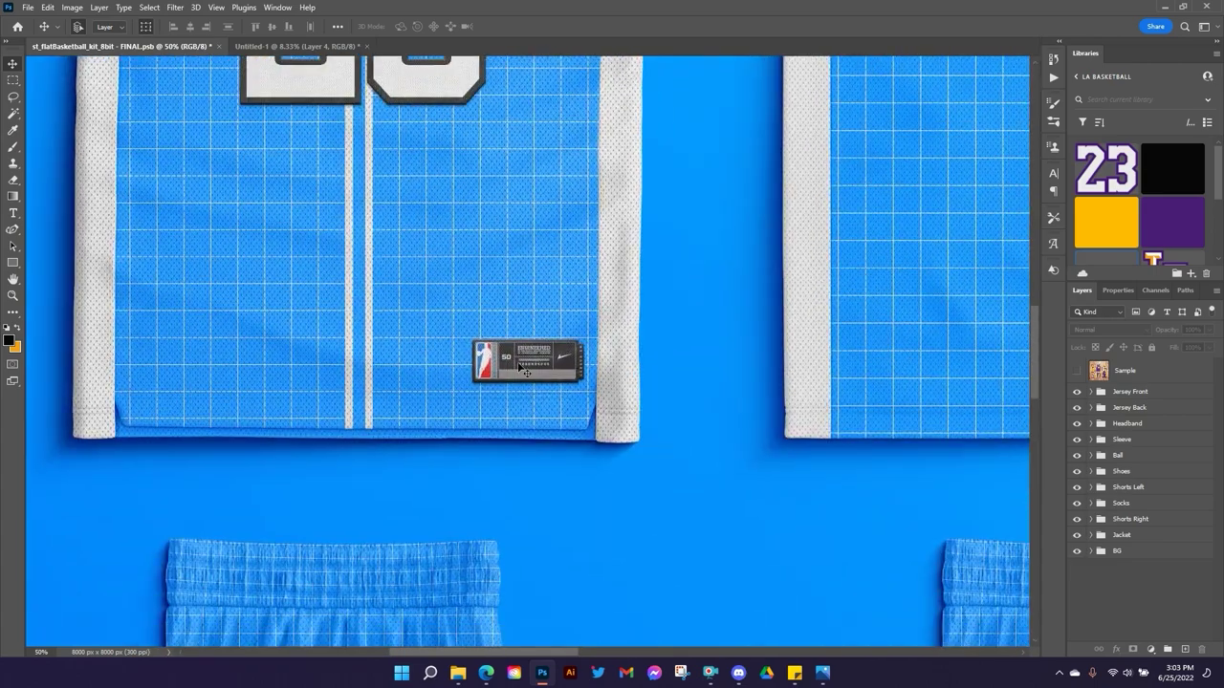
# Inspect the back jersey's hem, arm sleeve, headband, basketball and shoes in close-up.
pyautogui.moveTo(889, 380); pyautogui.dragTo(412, 248)
pyautogui.moveTo(623, 313); pyautogui.dragTo(306, 451)
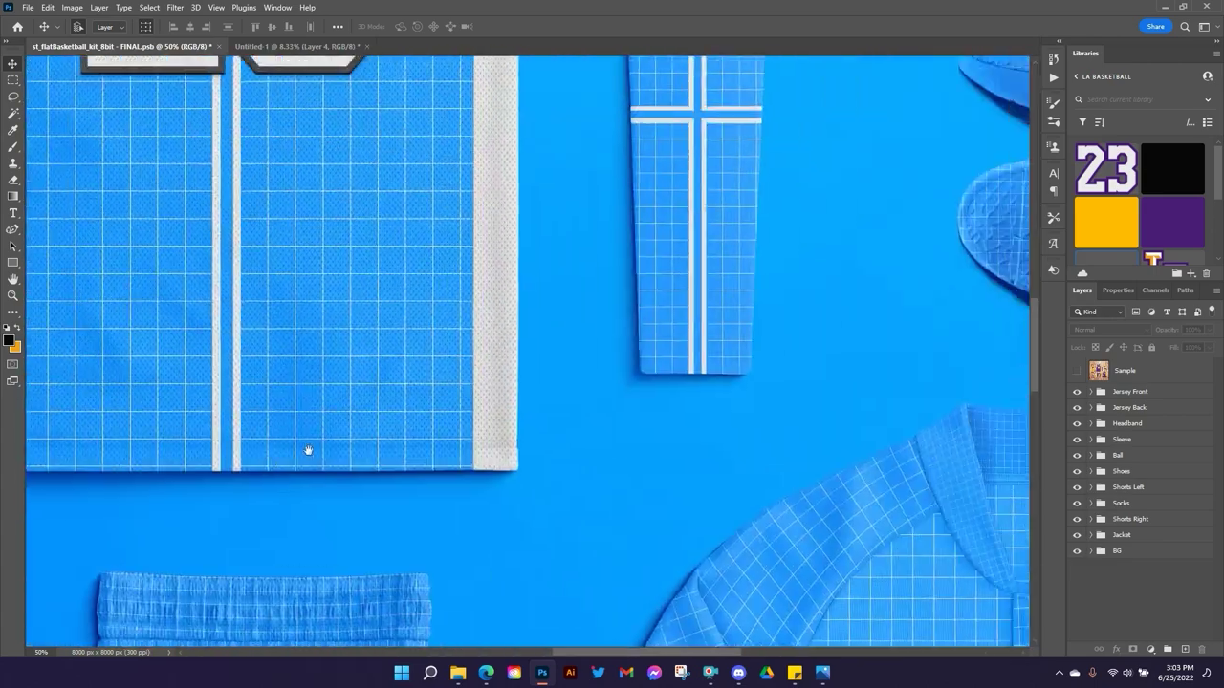
pyautogui.moveTo(651, 276)
pyautogui.mouseDown()
pyautogui.moveTo(582, 319)
pyautogui.moveTo(576, 516)
pyautogui.mouseUp()
pyautogui.moveTo(628, 256); pyautogui.dragTo(596, 563)
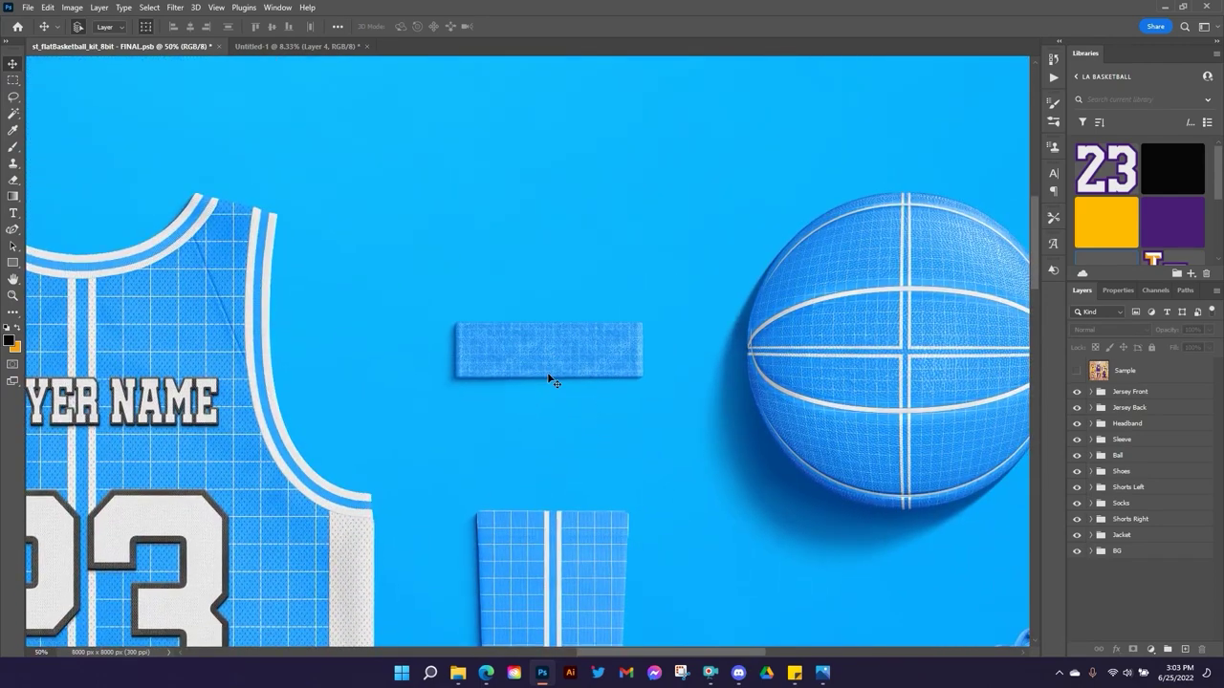
pyautogui.scroll(2, 549, 379)
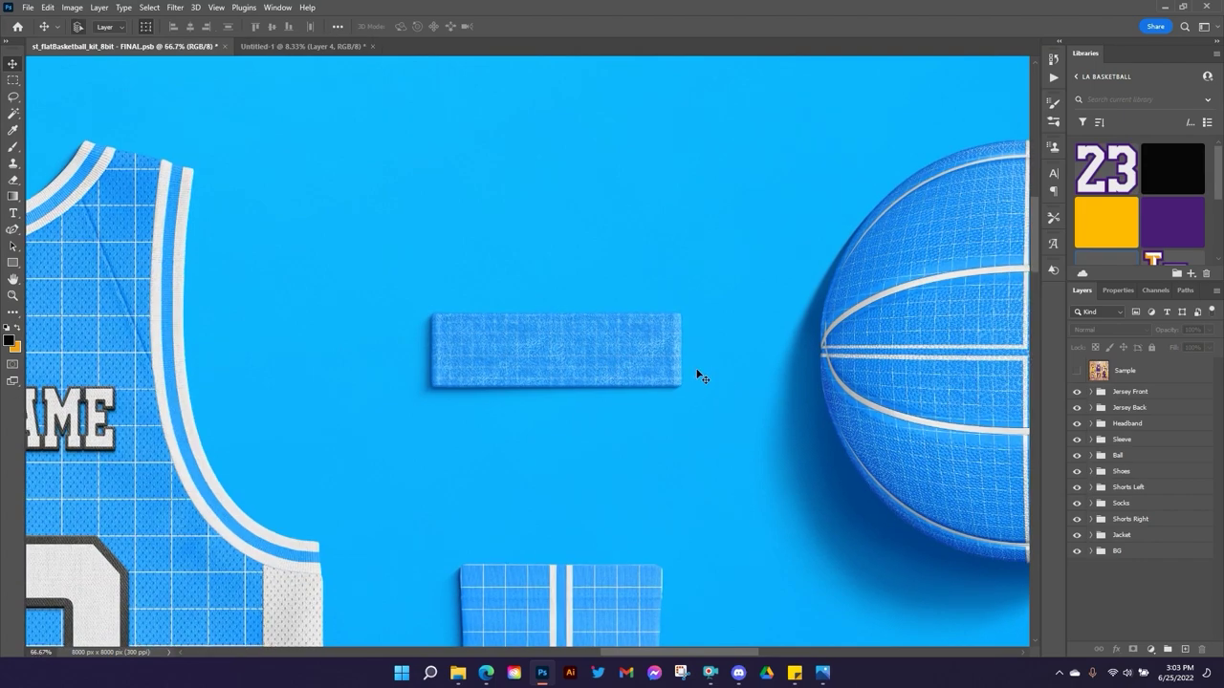
pyautogui.moveTo(729, 373); pyautogui.dragTo(481, 353)
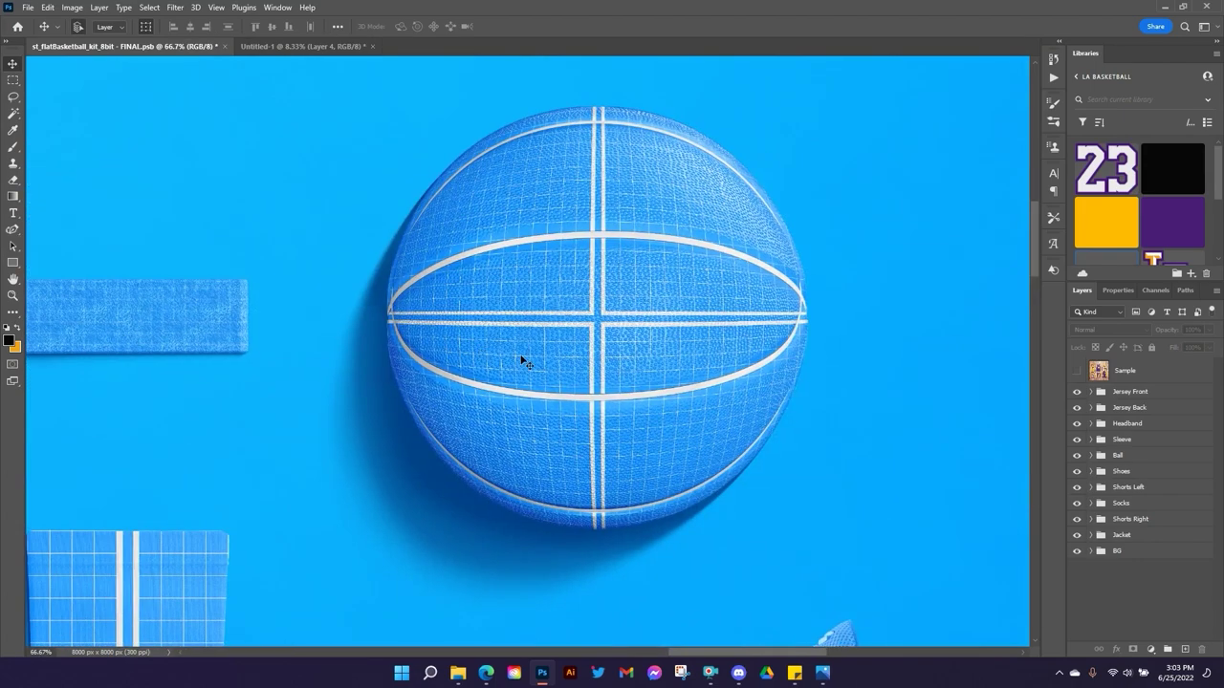
pyautogui.moveTo(606, 511); pyautogui.dragTo(565, 396)
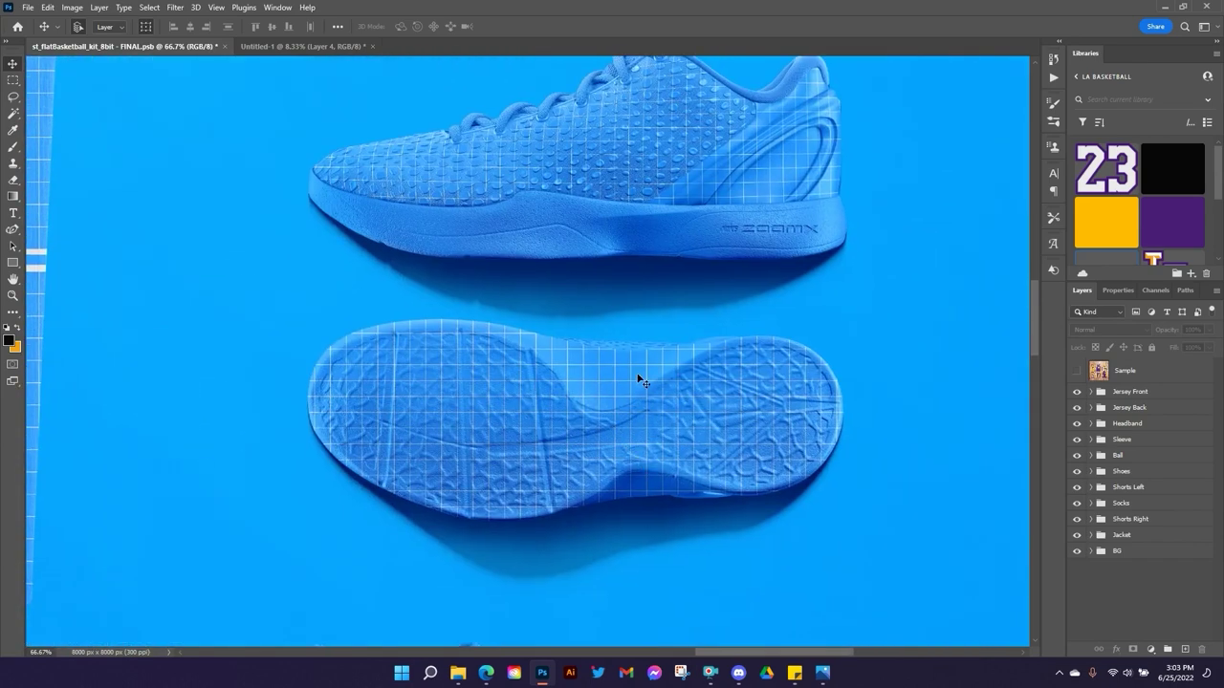
pyautogui.moveTo(635, 329); pyautogui.dragTo(618, 399)
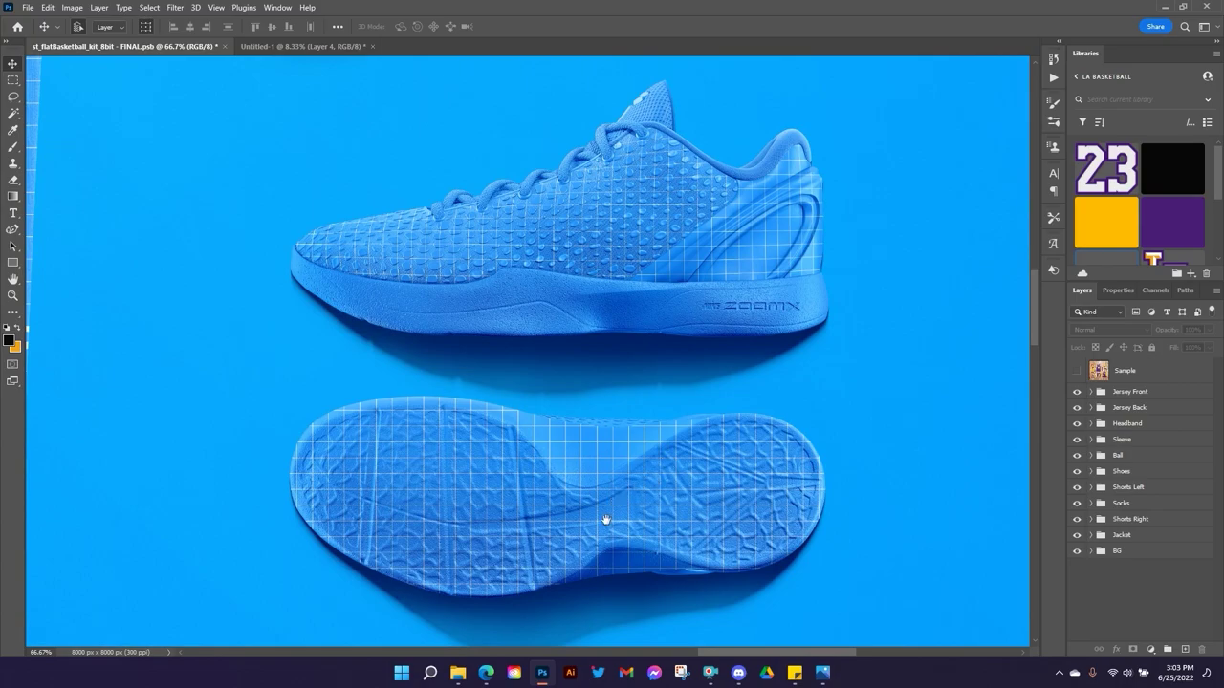
pyautogui.moveTo(606, 516); pyautogui.dragTo(646, 386)
pyautogui.moveTo(552, 260); pyautogui.dragTo(687, 312)
# Inspect the shorts, the socks and the front jersey's hem tag in close-up.
pyautogui.scroll(-10, 687, 311)
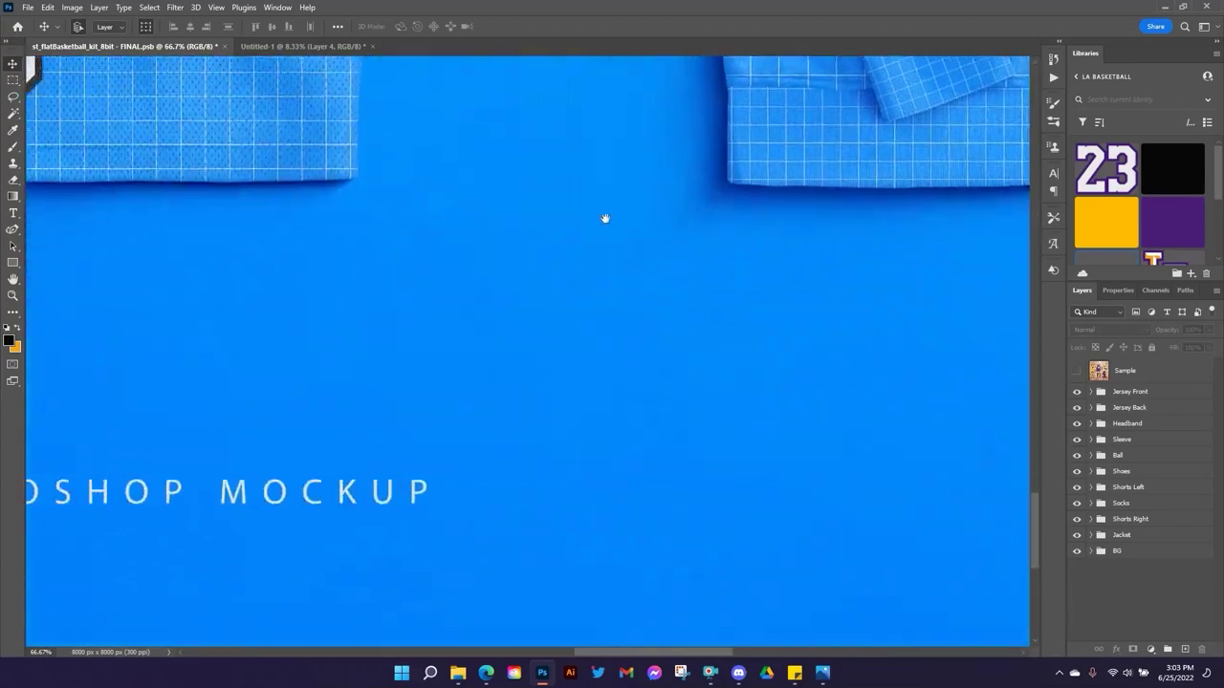
pyautogui.scroll(10, 786, 354)
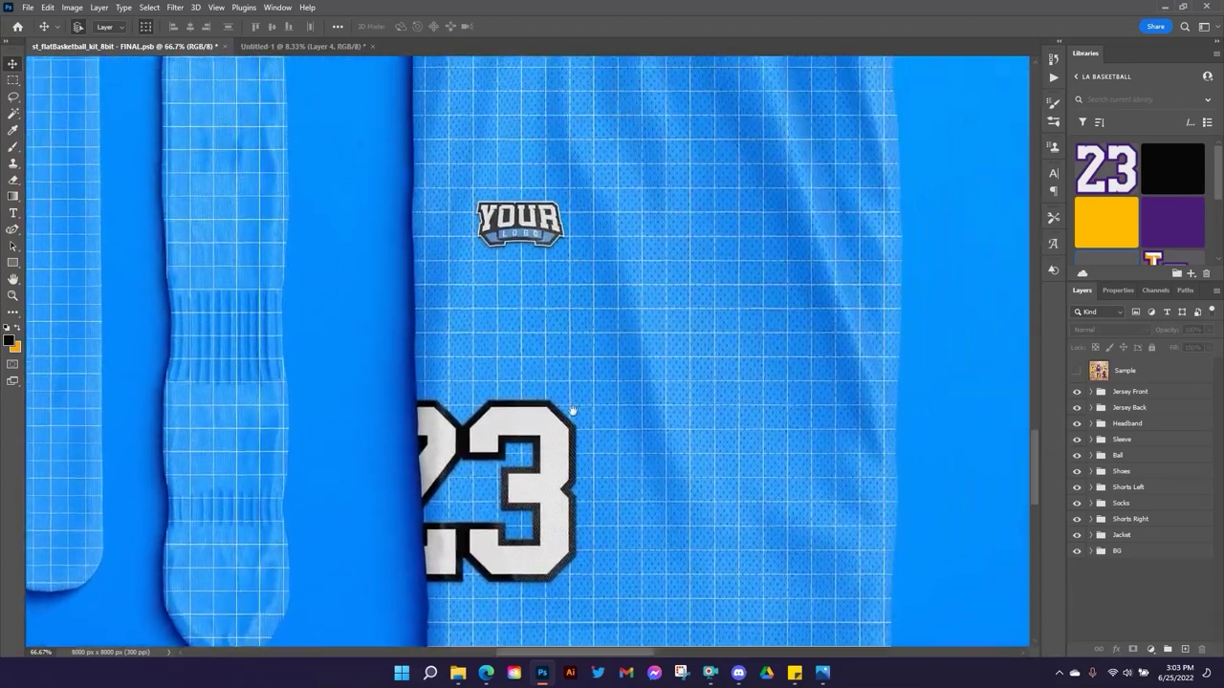
pyautogui.scroll(8, 657, 274)
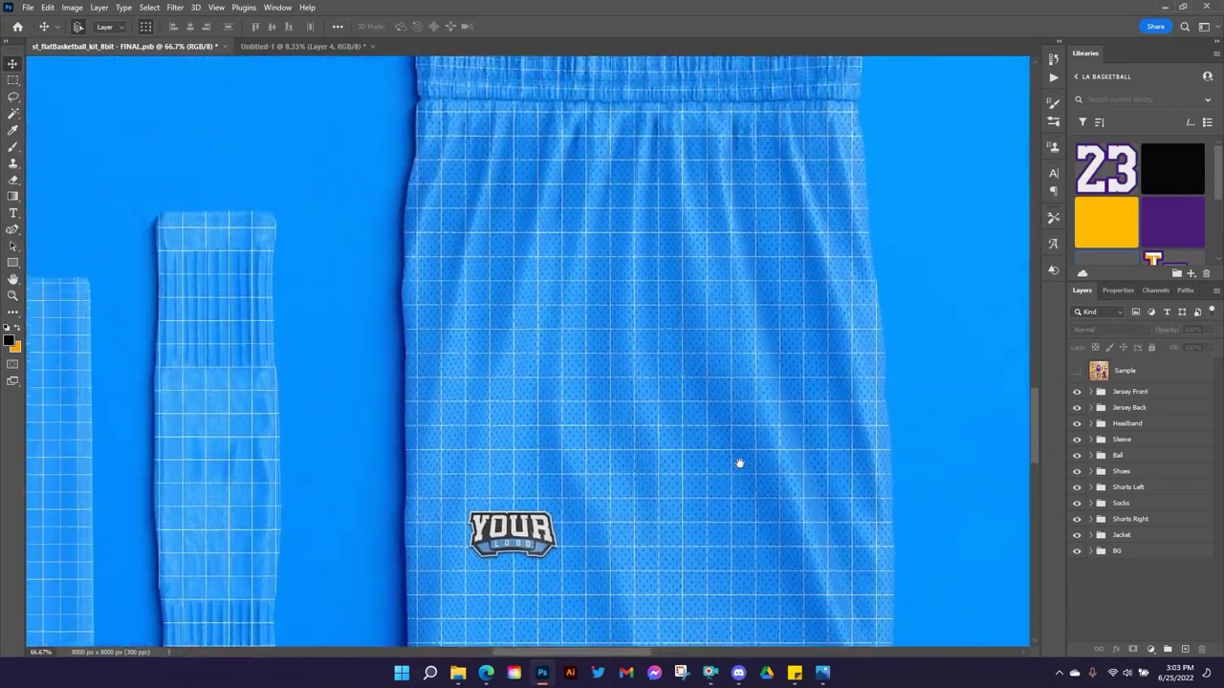
pyautogui.hscroll(-10, 743, 466)
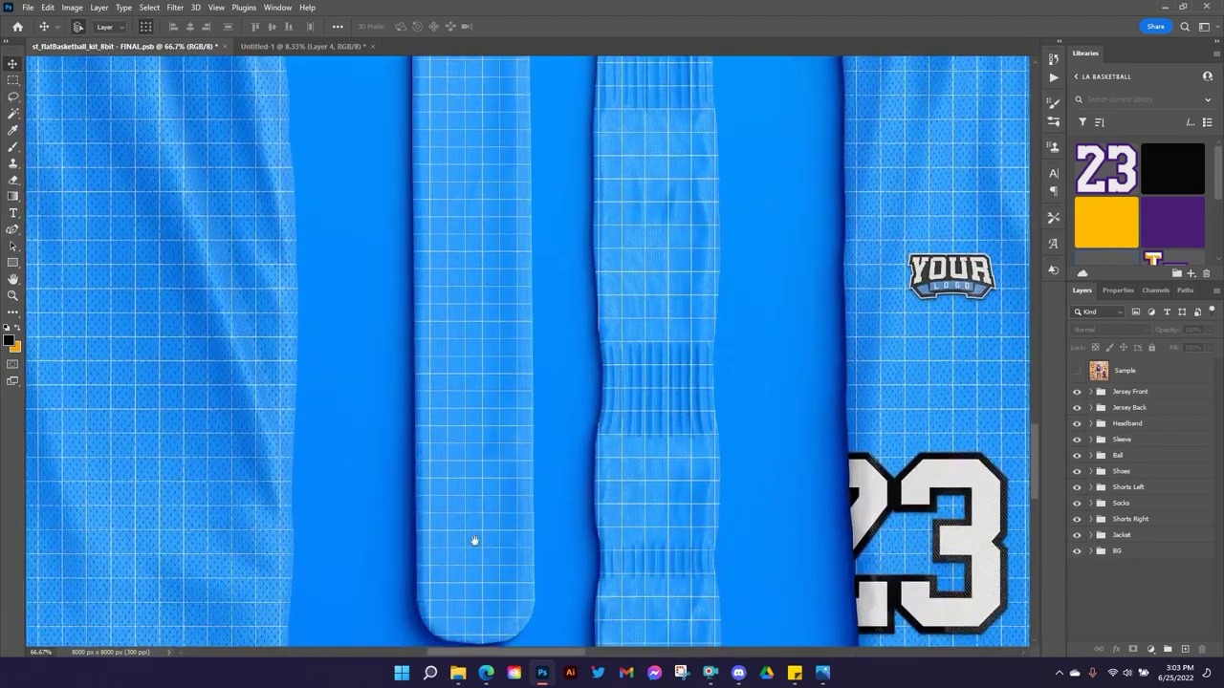
pyautogui.moveTo(474, 542); pyautogui.dragTo(650, 306)
pyautogui.scroll(10, 649, 306)
pyautogui.hscroll(4, 618, 243)
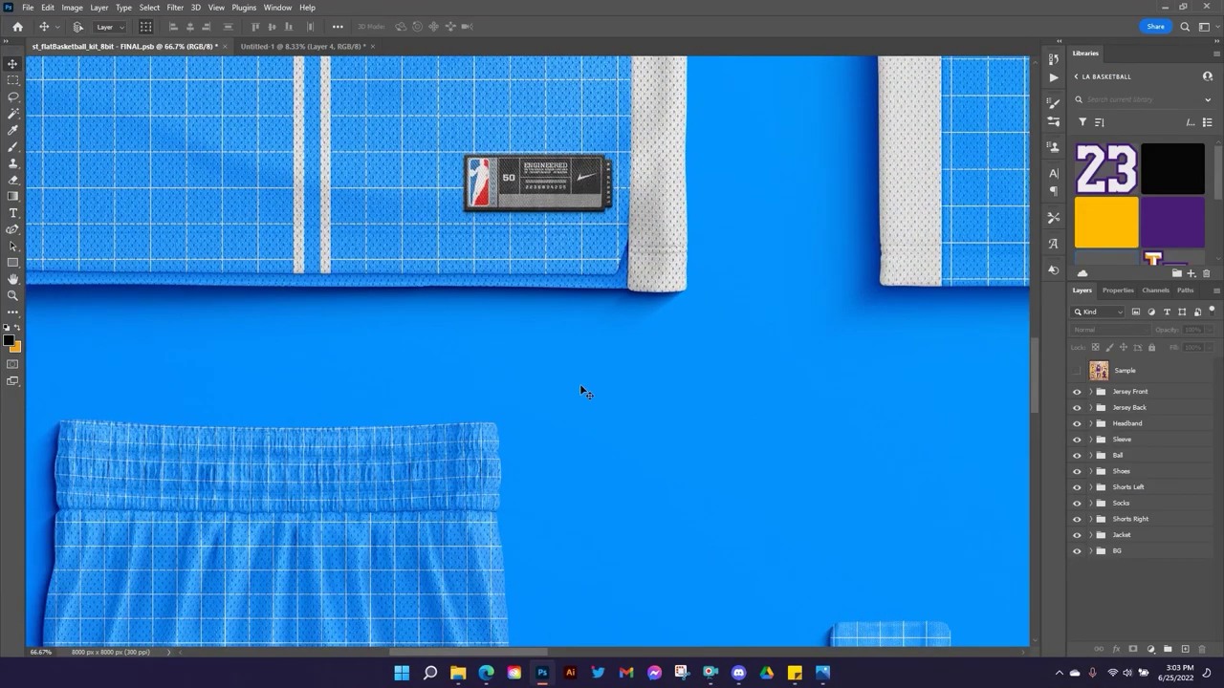
# Compare the whole mockup with the Sample layer and look through the LA Basketball library's colors and logos.
pyautogui.hotkey('ctrl', '0')
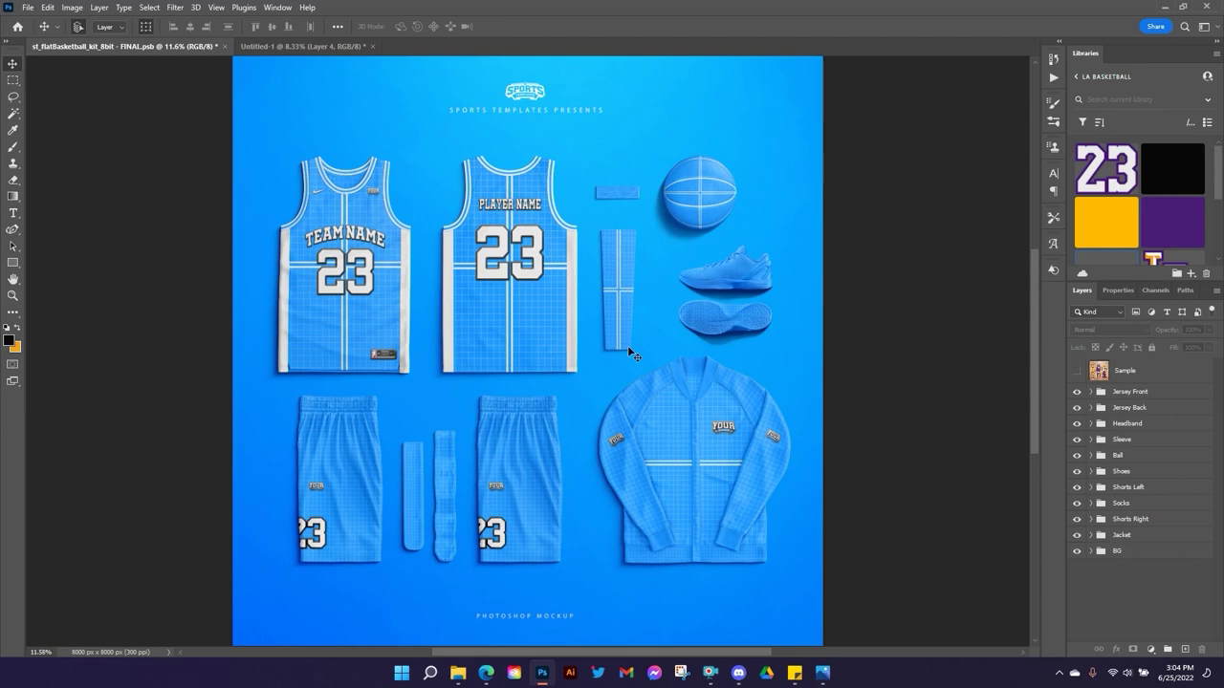
pyautogui.click(1078, 373)
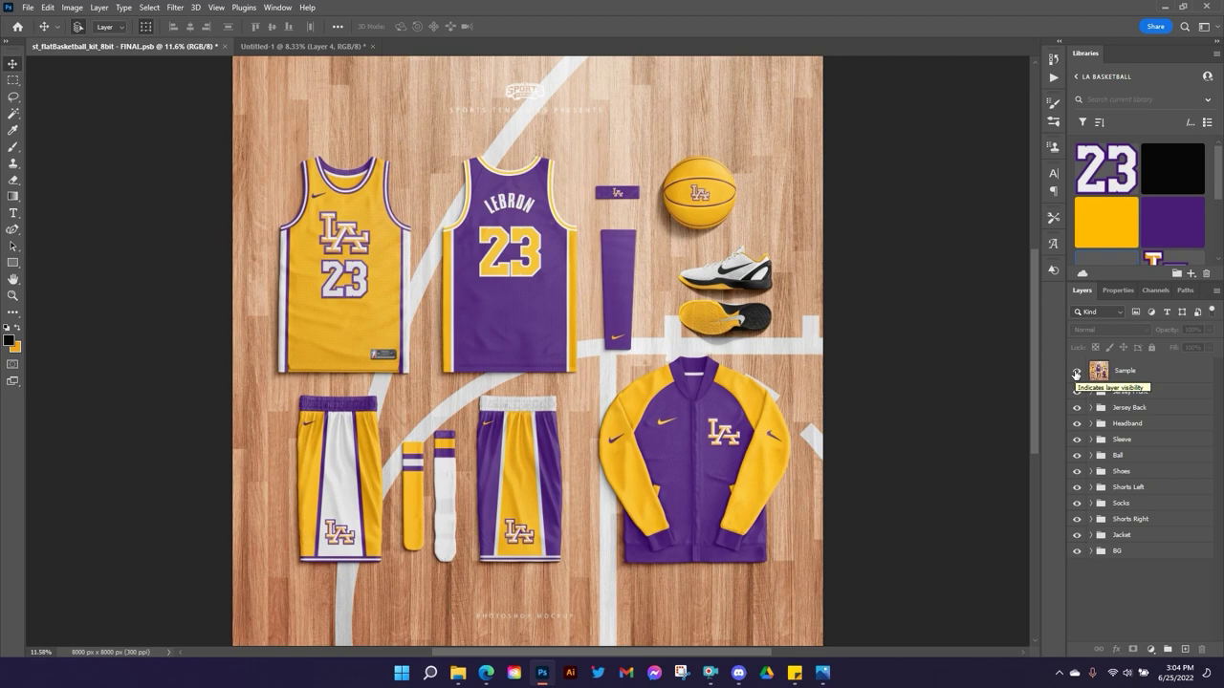
pyautogui.click(1077, 374)
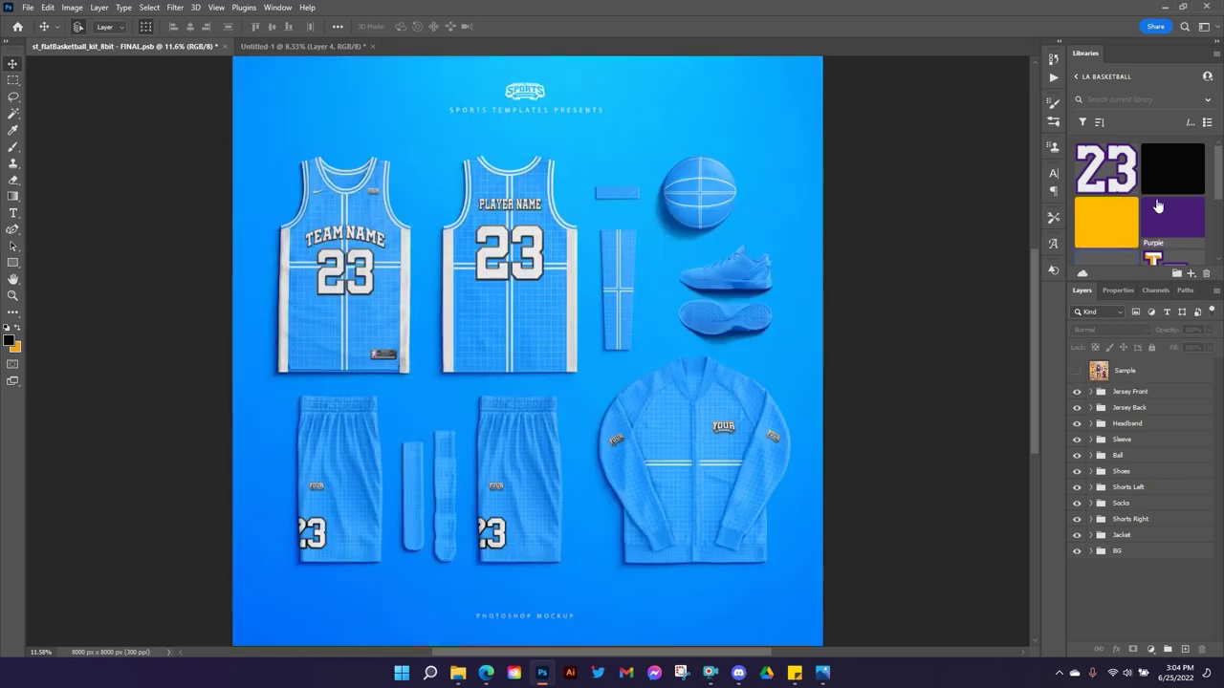
pyautogui.scroll(-5, 1157, 201)
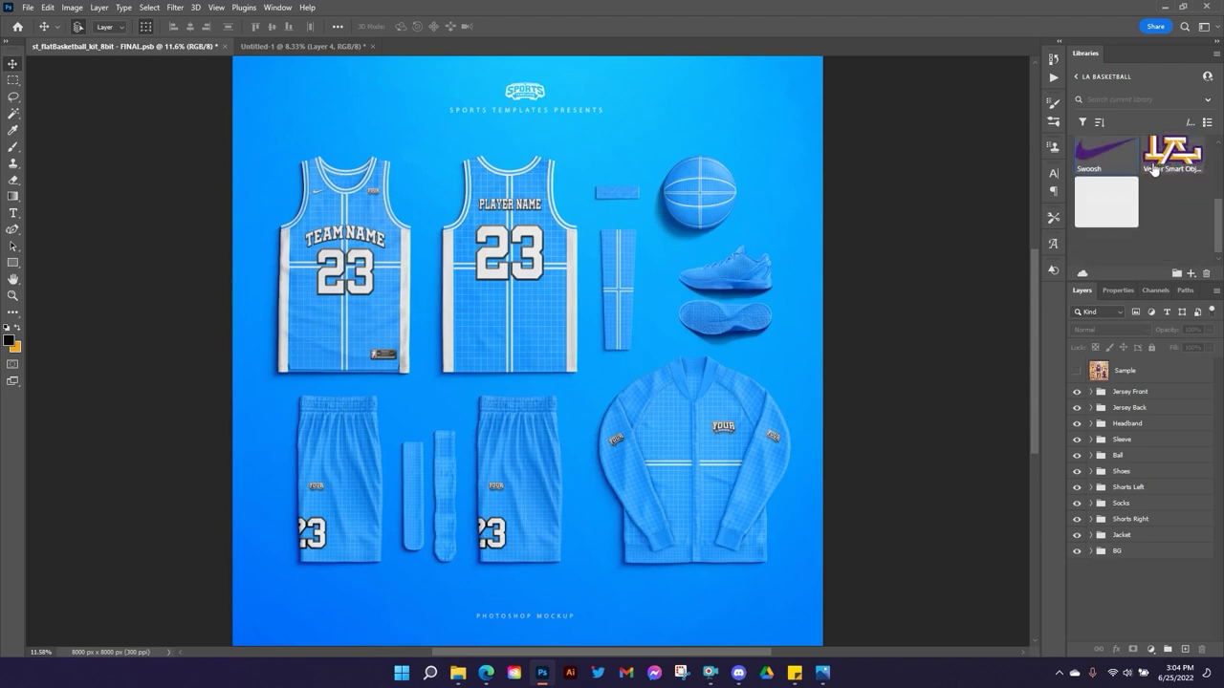
pyautogui.scroll(5, 1154, 171)
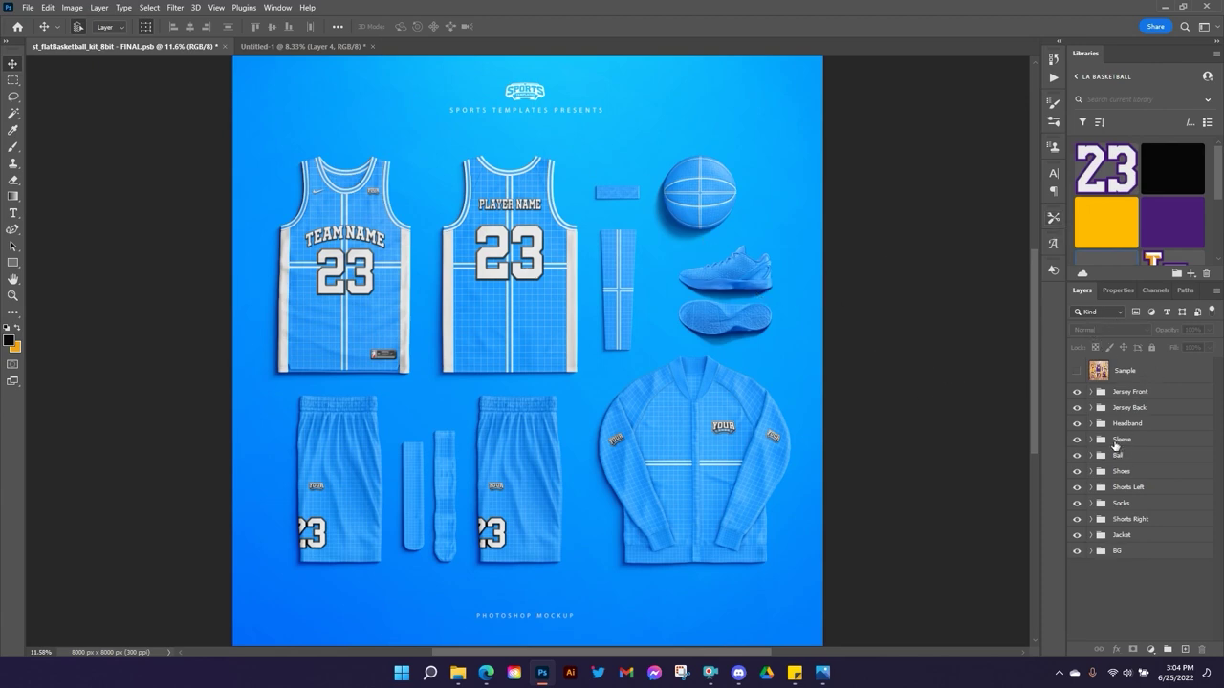
# Expand the BG group and preview the mockup with and without the Sports Templates text group.
pyautogui.click(1091, 552)
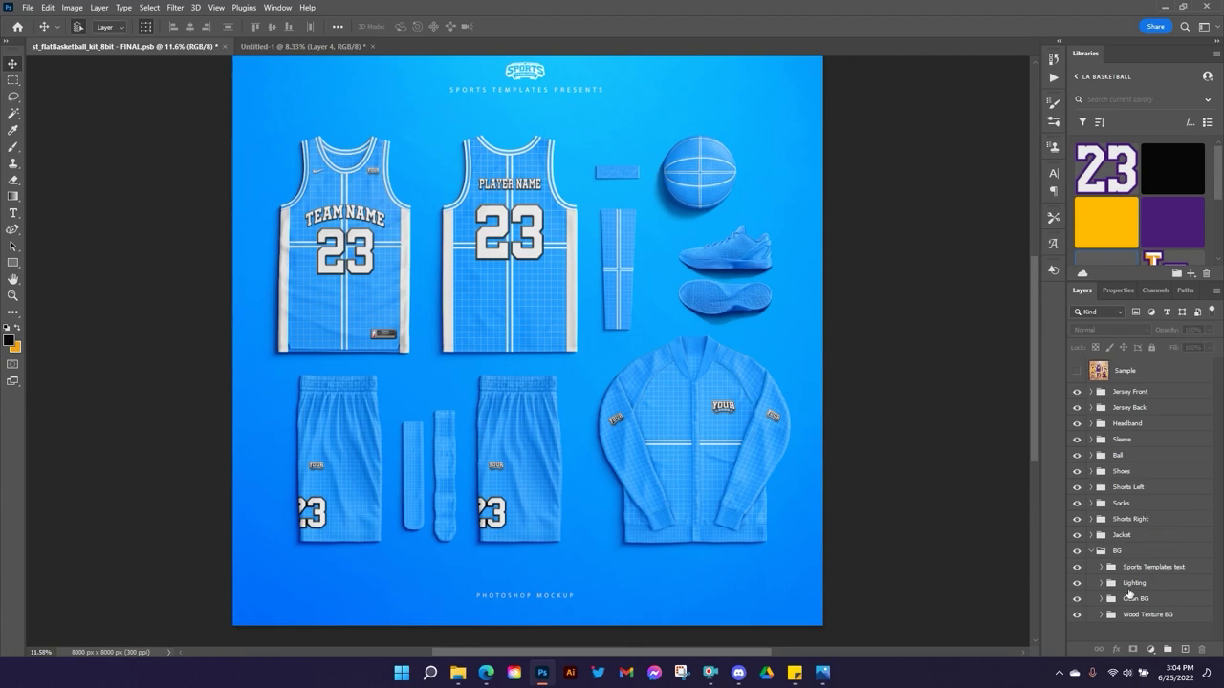
pyautogui.click(1077, 568)
pyautogui.click(1076, 568)
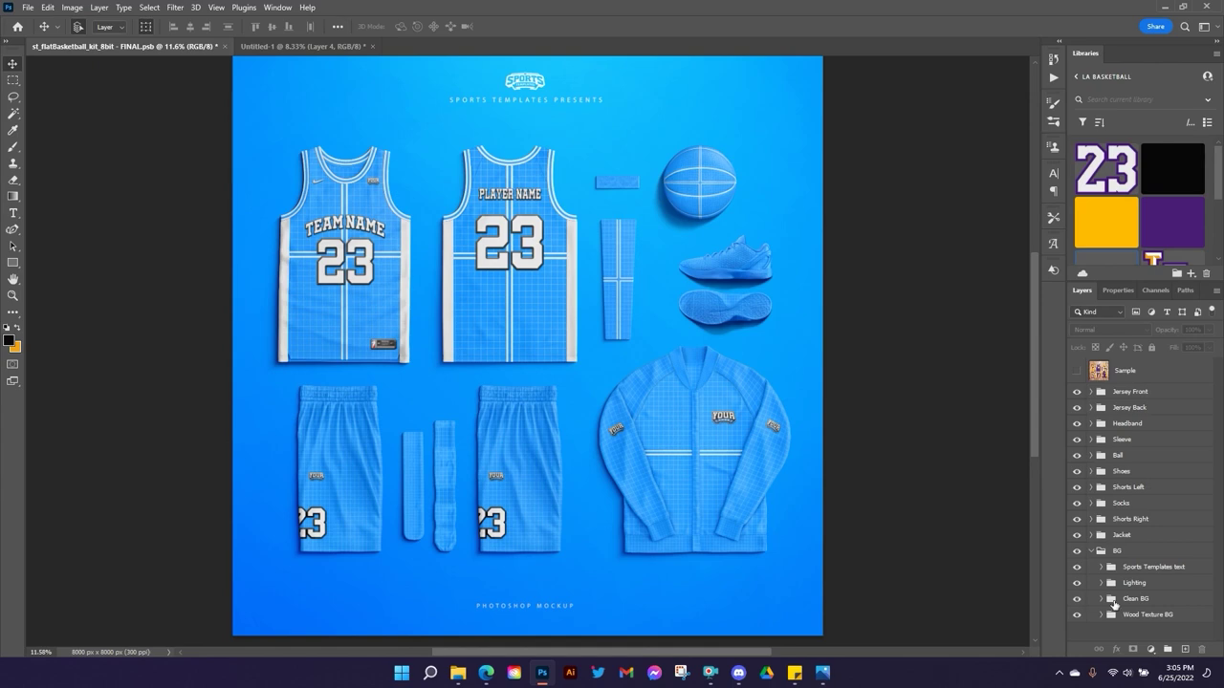
# In the Clean BG group, show the Lines layer and hide the Color Fill 1 layer.
pyautogui.click(1100, 598)
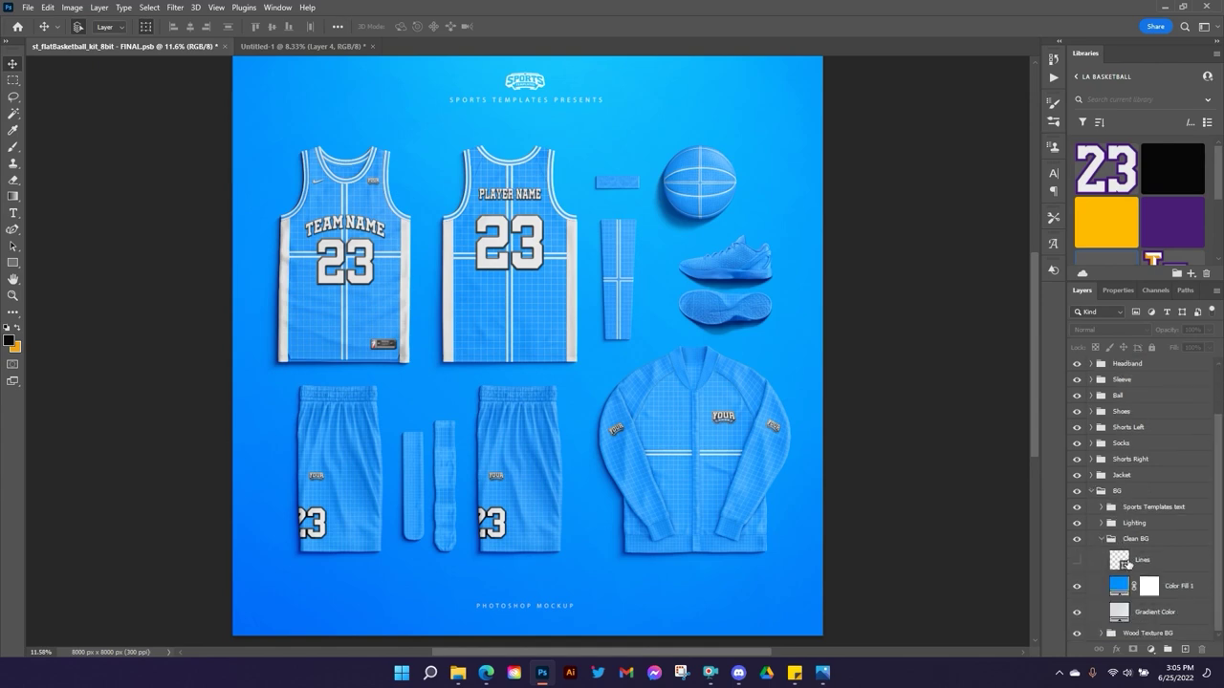
pyautogui.click(1078, 561)
pyautogui.click(1077, 586)
# Try recoloring the Gradient Color fill by setting its gradient's start stop to 0085d4.
pyautogui.click(1147, 618)
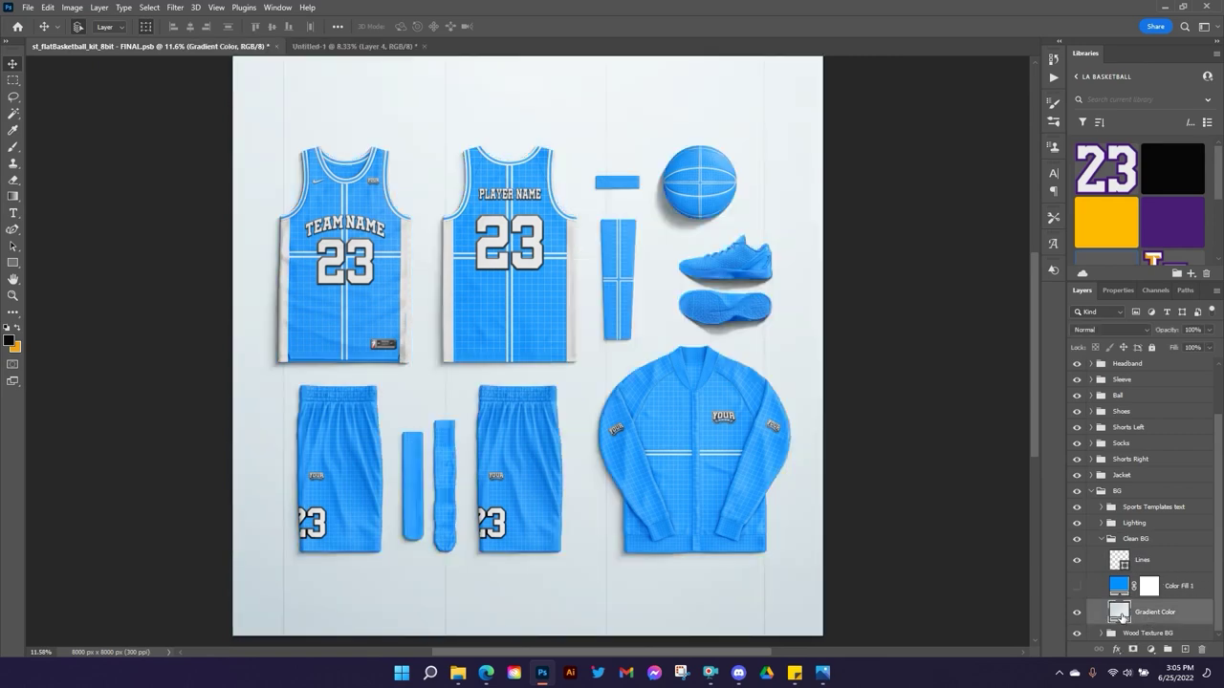
pyautogui.doubleClick(1121, 617)
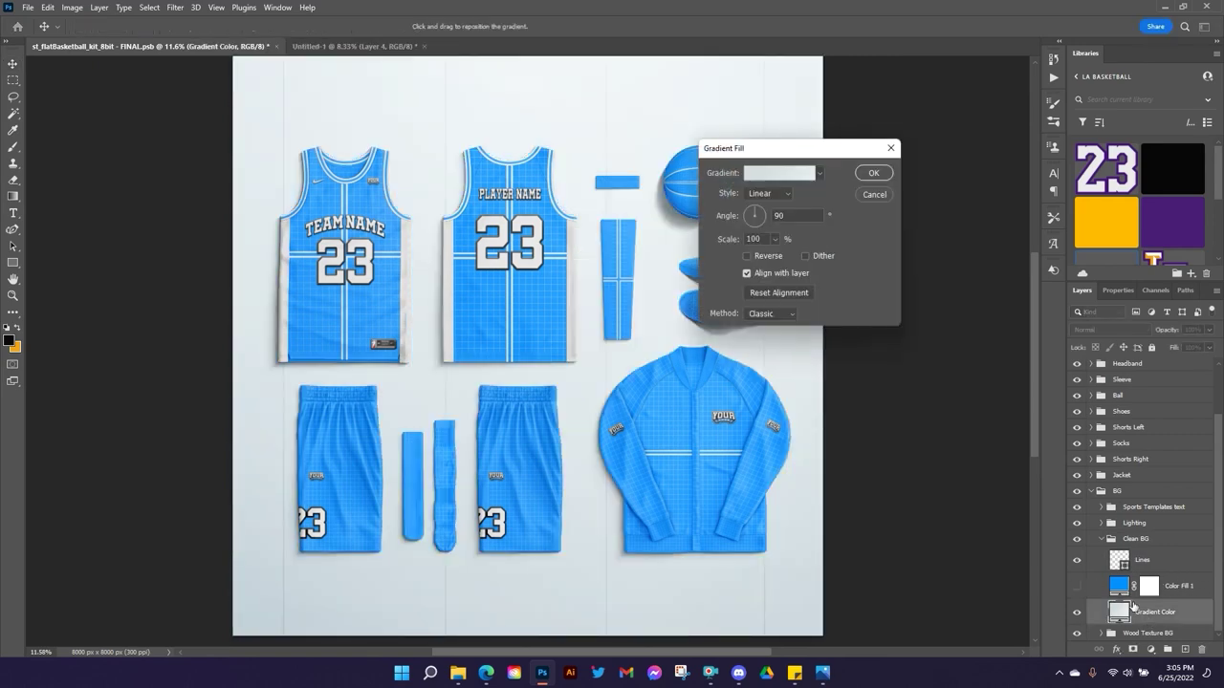
pyautogui.click(792, 173)
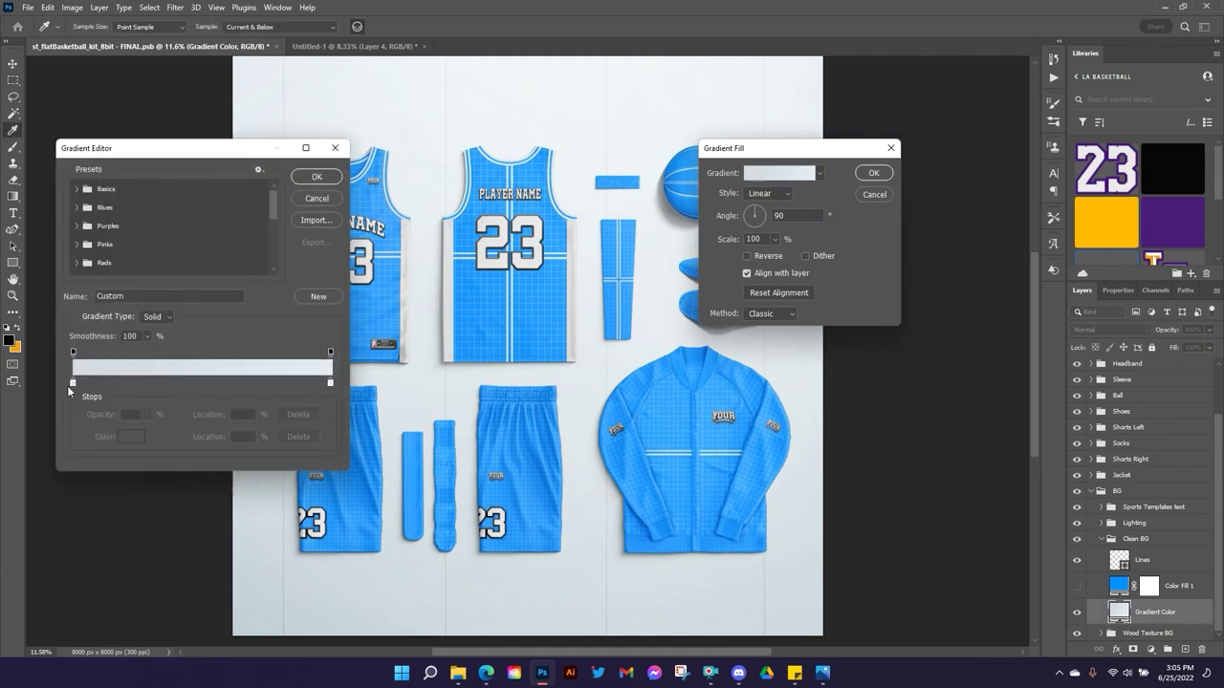
pyautogui.click(71, 384)
pyautogui.click(134, 438)
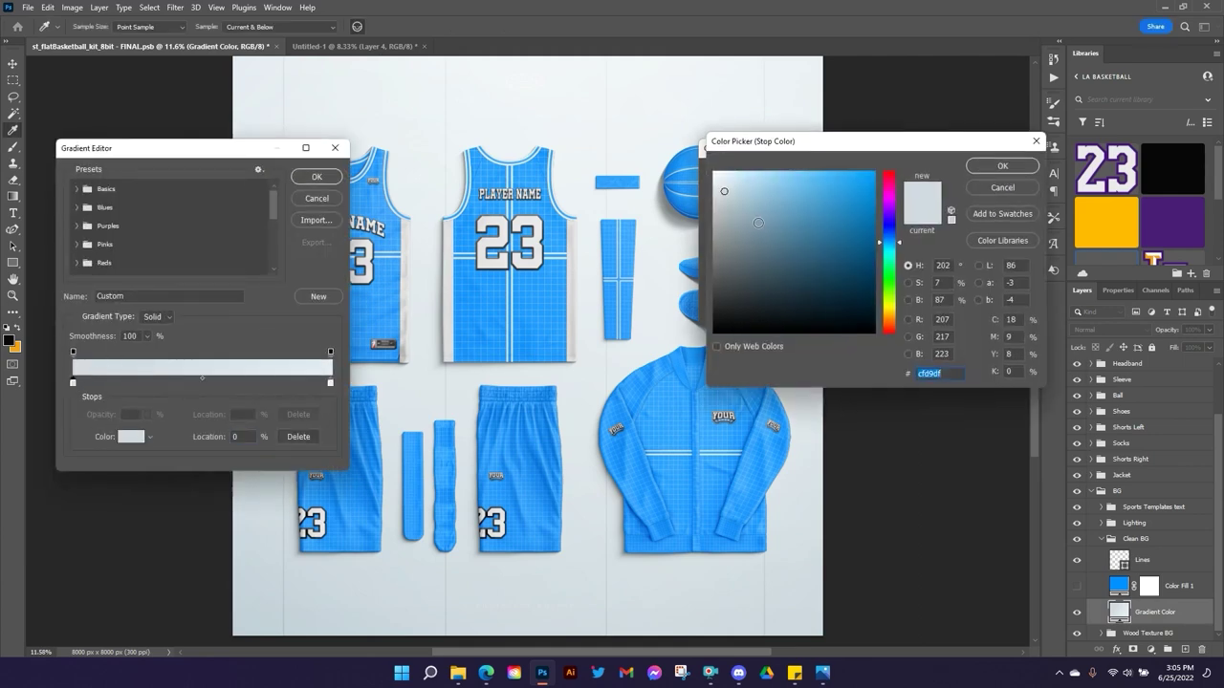
pyautogui.click(876, 198)
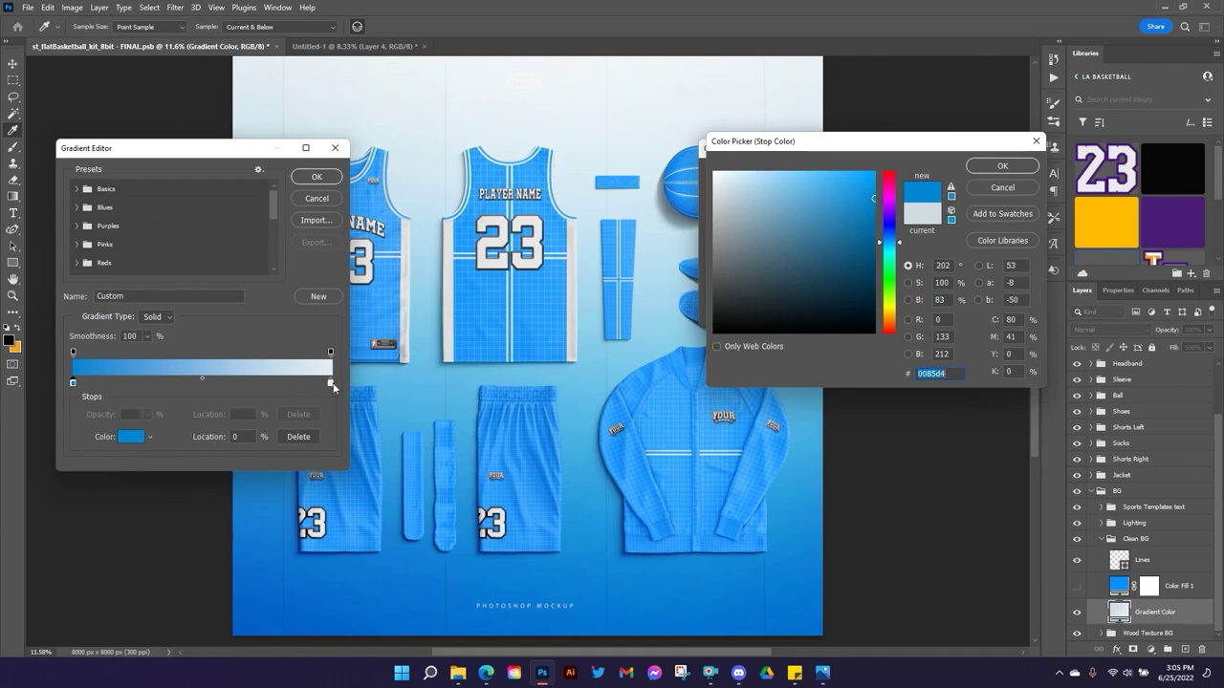
pyautogui.click(1000, 165)
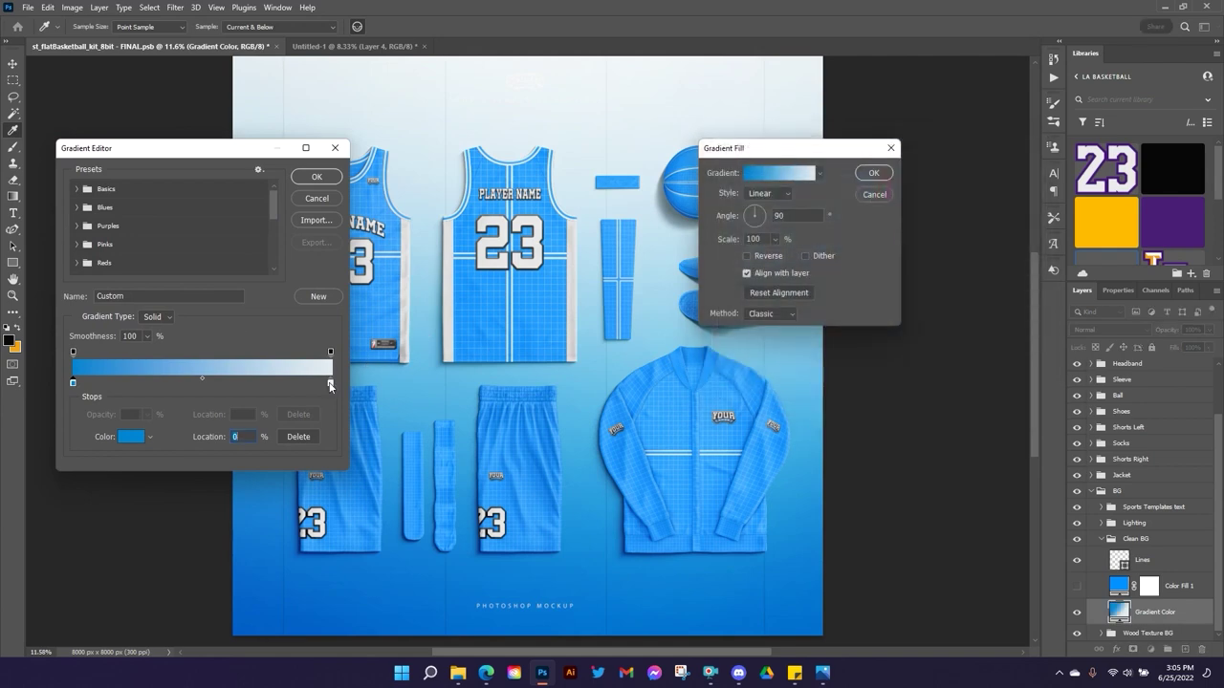
# Try bright green 00ff30 on the gradient's end stop, then discard the color, gradient and fill changes.
pyautogui.click(331, 383)
pyautogui.click(131, 437)
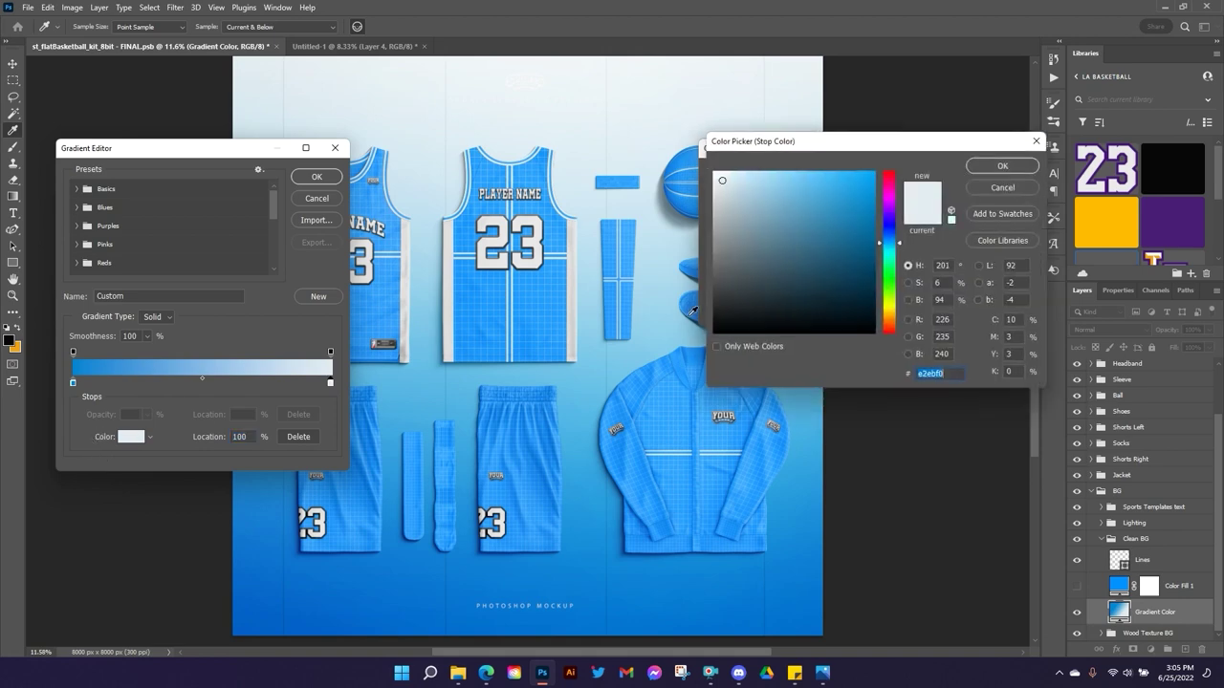
pyautogui.click(897, 275)
pyautogui.moveTo(841, 210); pyautogui.dragTo(893, 175)
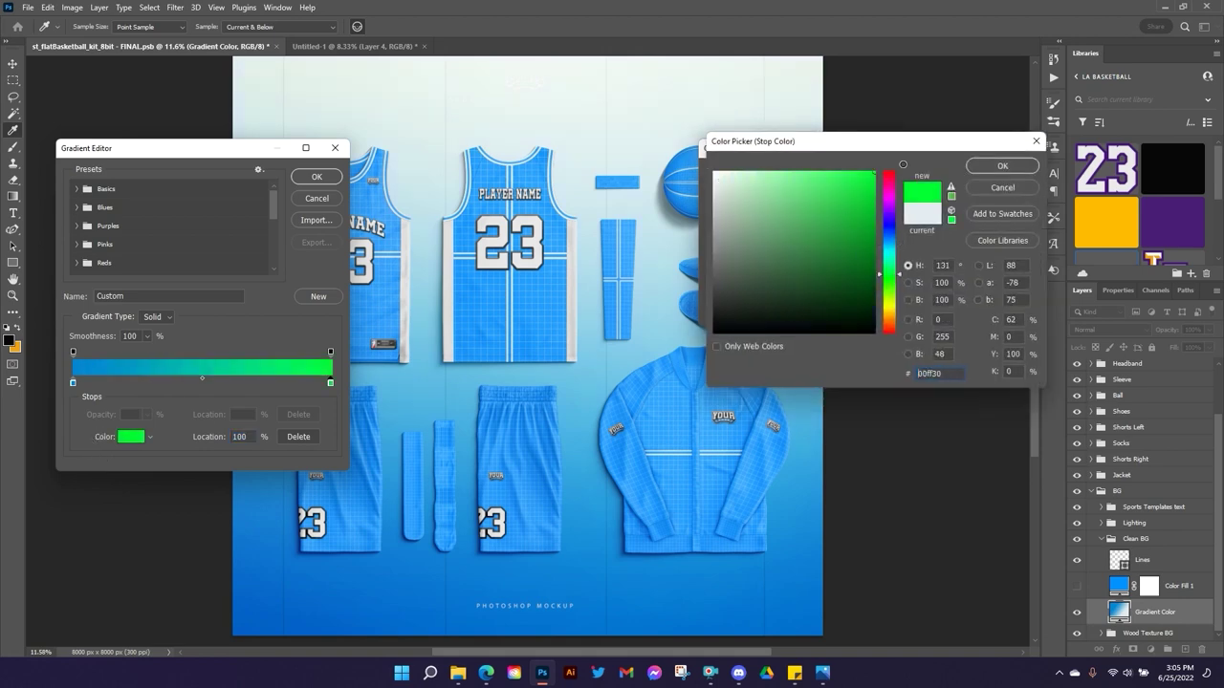
pyautogui.click(1002, 188)
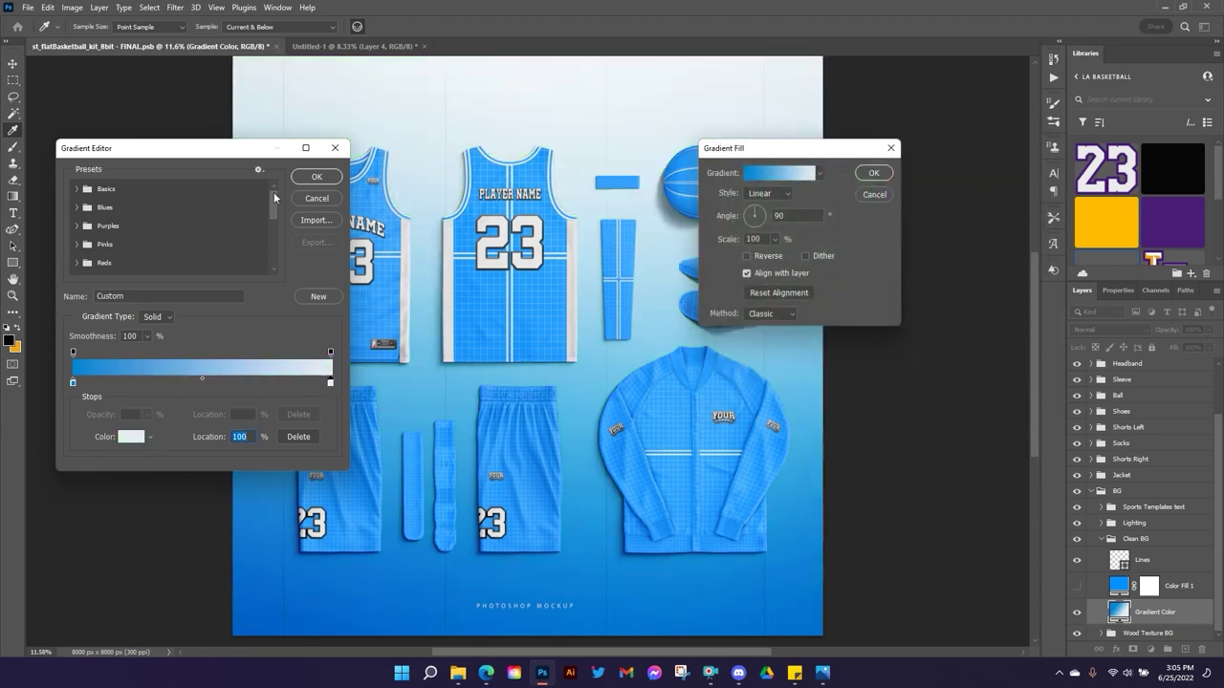
pyautogui.click(331, 204)
pyautogui.click(873, 195)
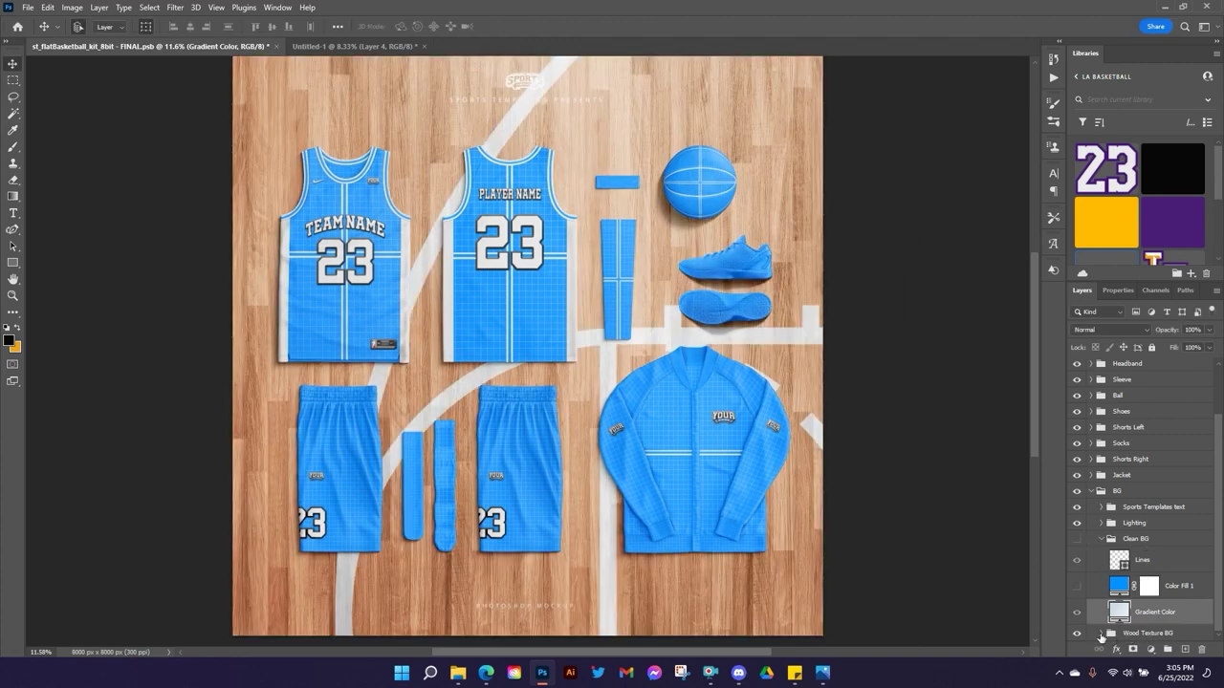
# Hide the Clean BG group and expand the Wood Texture BG group.
pyautogui.click(1101, 633)
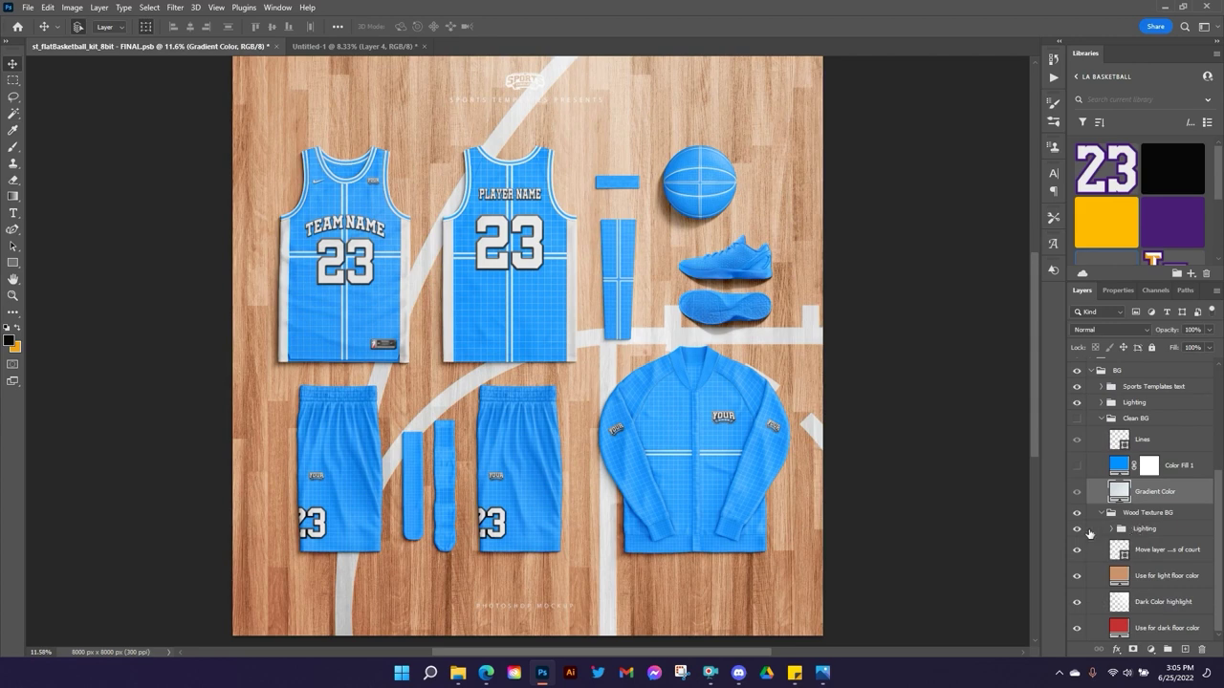
# Try the library's Gold and the muted tone c6a03d on the light floor color layer, then restore its original color.
pyautogui.click(1155, 577)
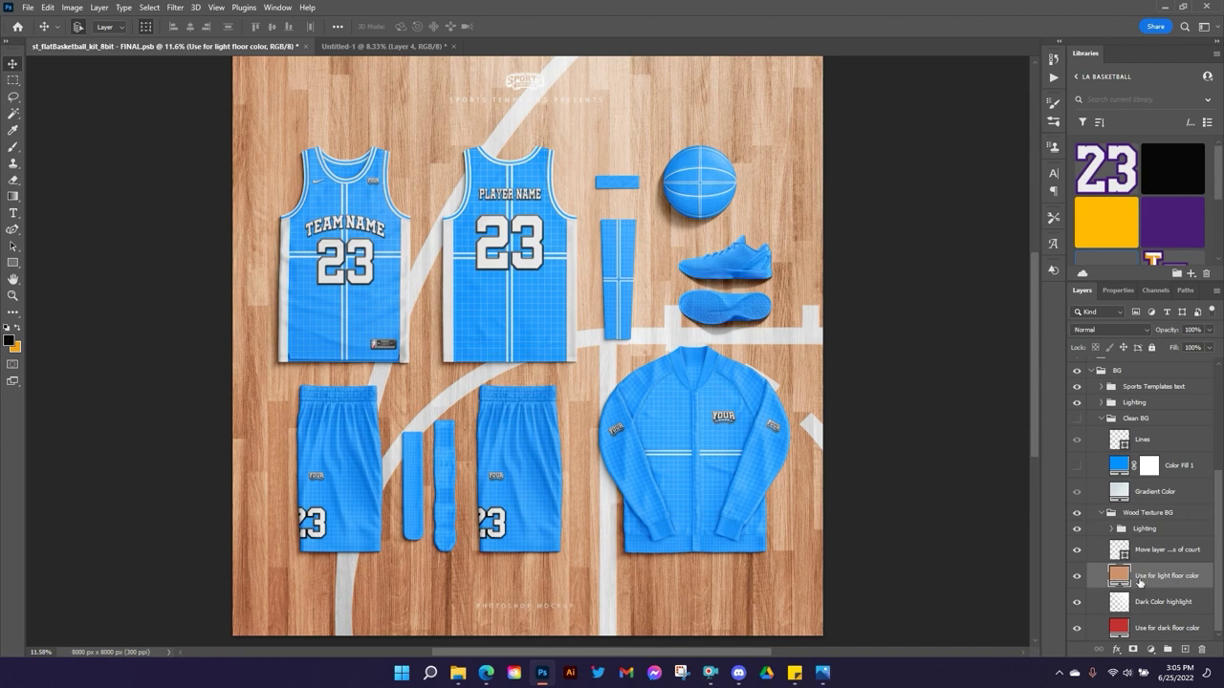
pyautogui.click(1099, 235)
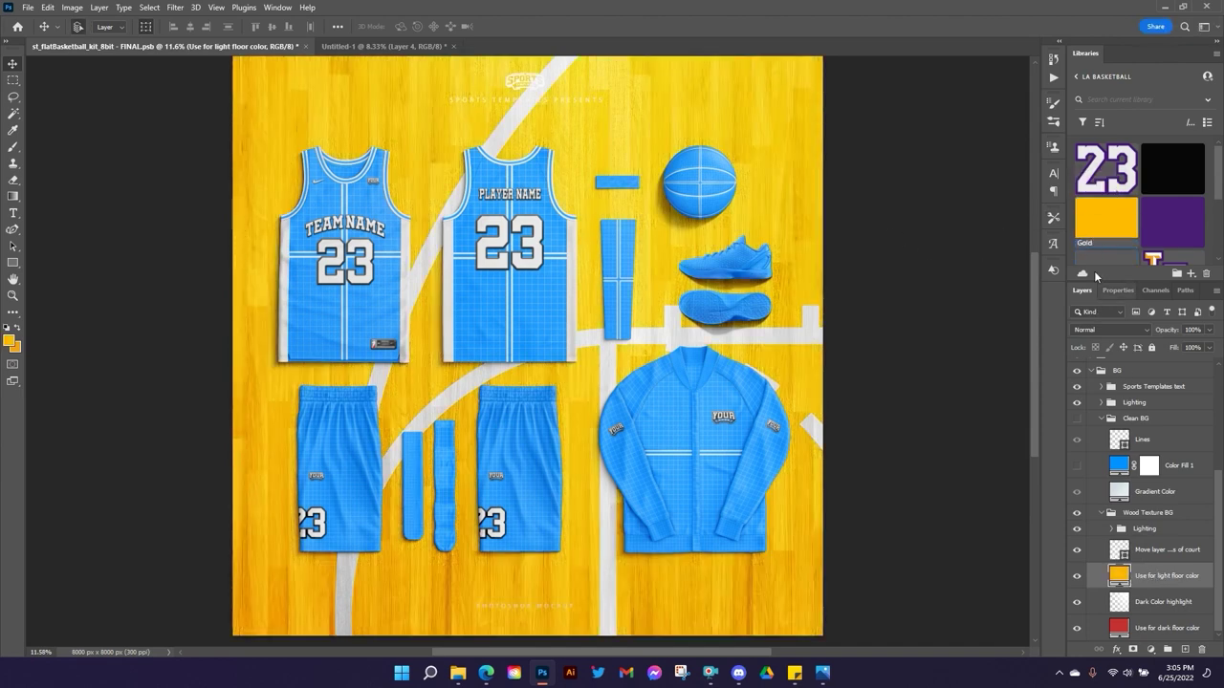
pyautogui.doubleClick(1119, 575)
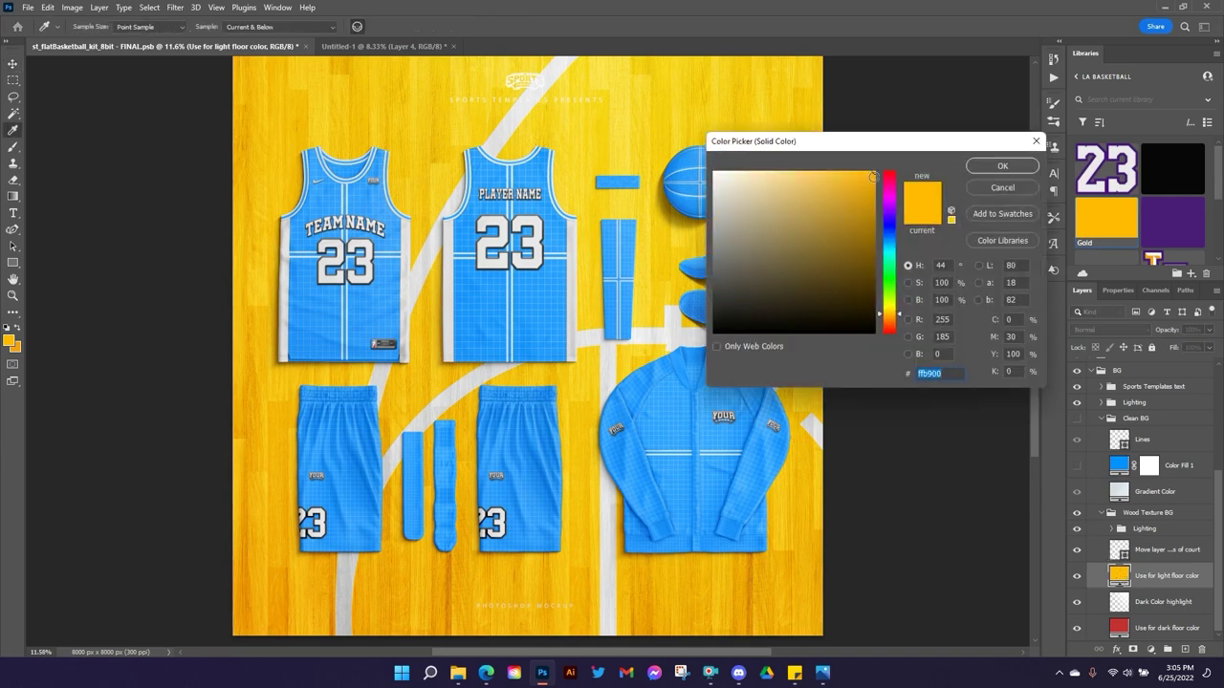
pyautogui.moveTo(862, 186); pyautogui.dragTo(825, 207)
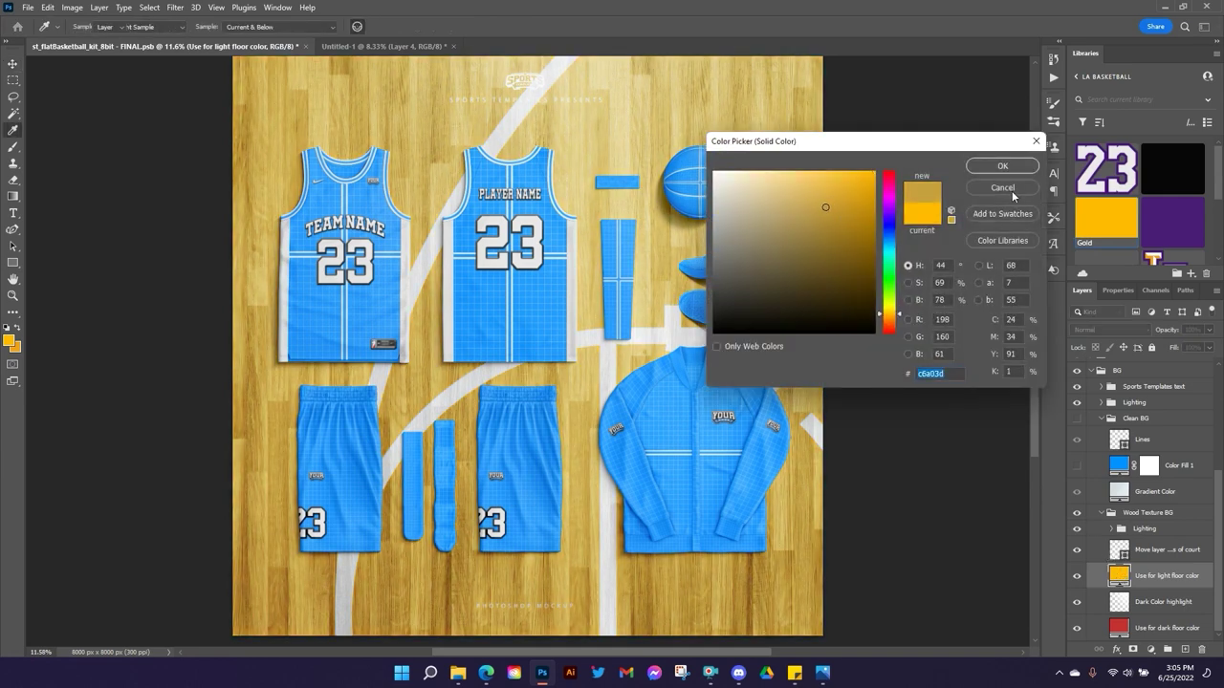
pyautogui.press('Return')
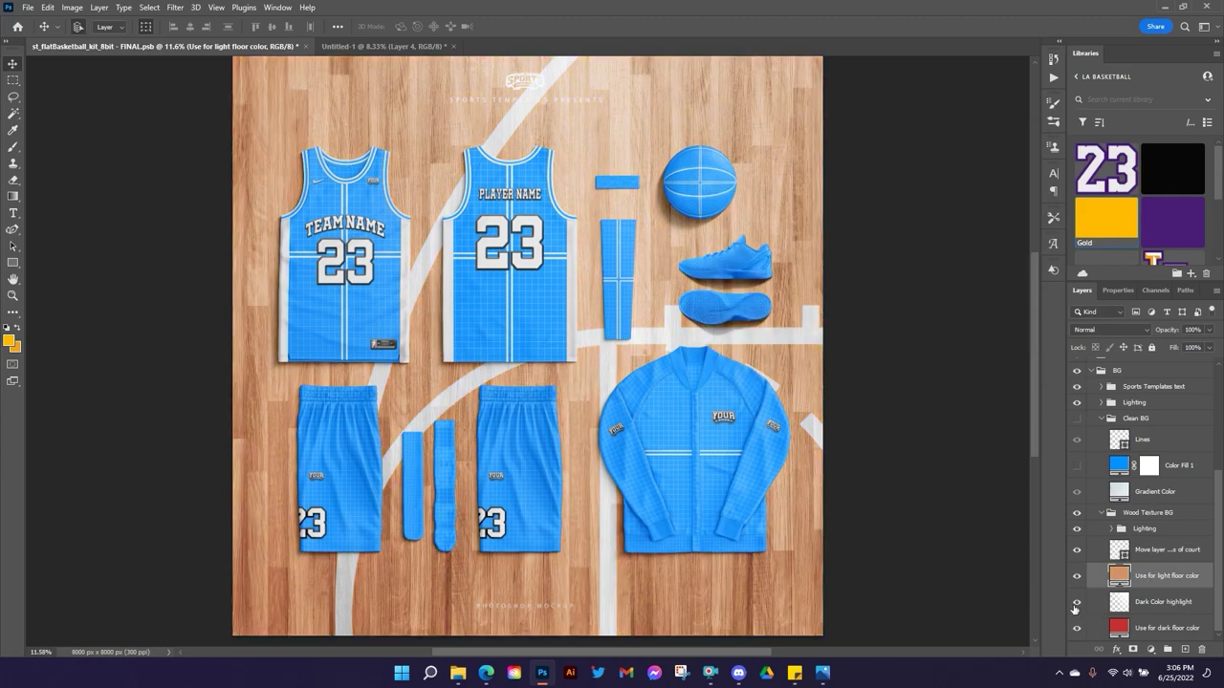
# Hide the light floor color layer and fill the dark floor color layer with the library's Purple.
pyautogui.click(1077, 577)
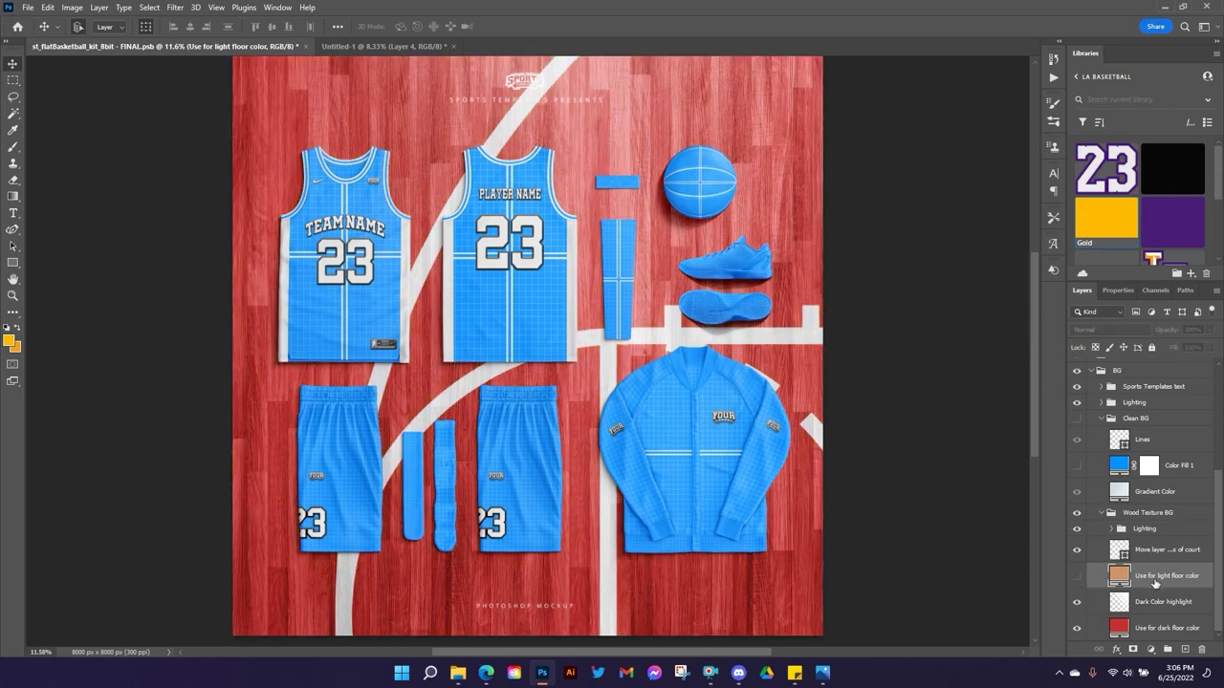
pyautogui.click(1140, 627)
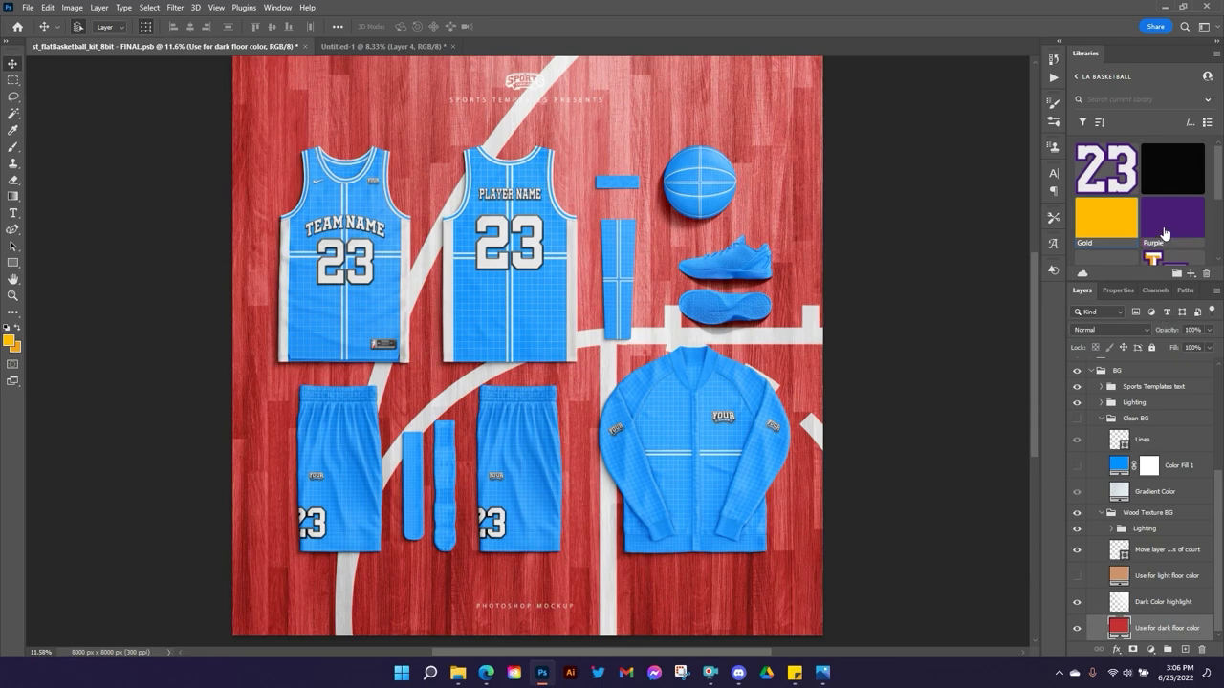
pyautogui.click(1164, 234)
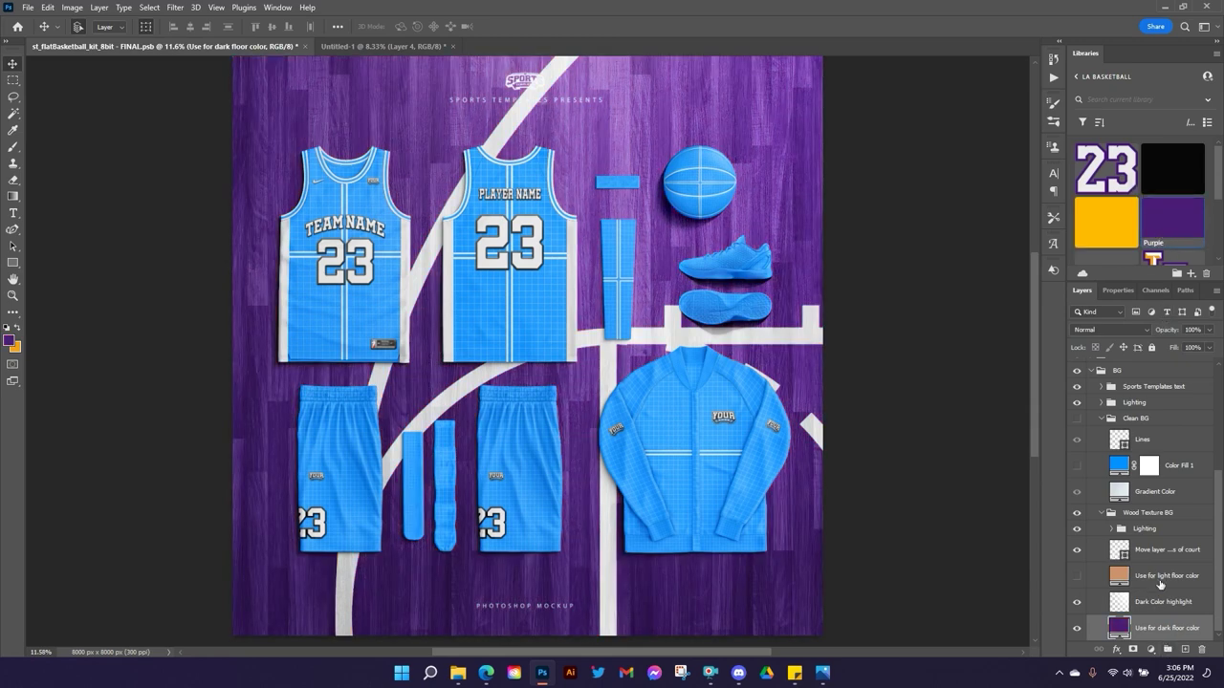
# Compare the floor with and without the Dark Color highlight layer and show the light floor color layer again.
pyautogui.click(1076, 603)
pyautogui.click(1075, 604)
pyautogui.click(1078, 578)
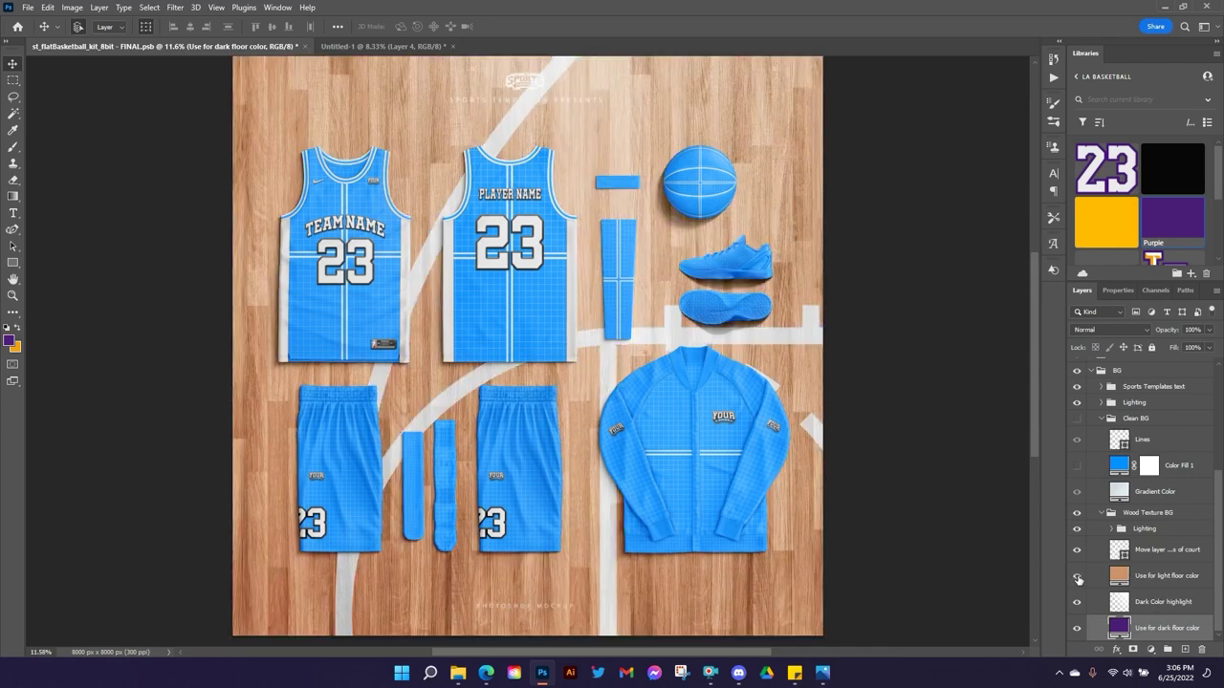
# Try repositioning the court lines layer with Free Transform to show another part of the court, then cancel the transform.
pyautogui.click(1159, 553)
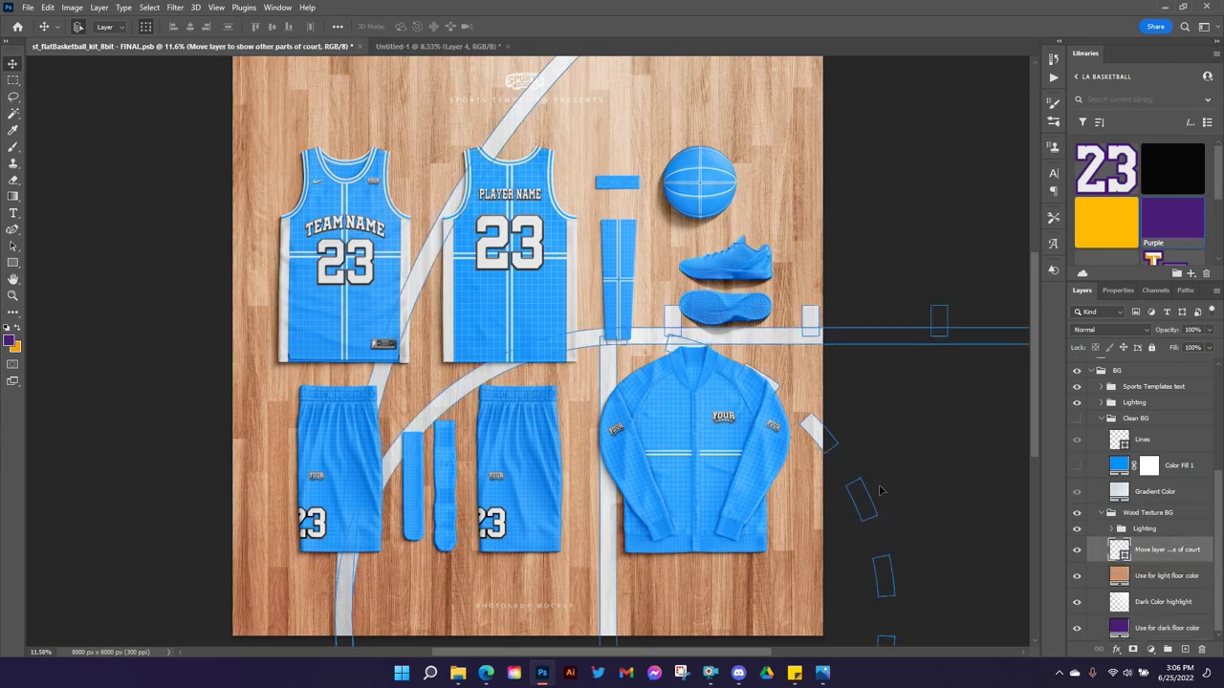
pyautogui.scroll(-1, 872, 428)
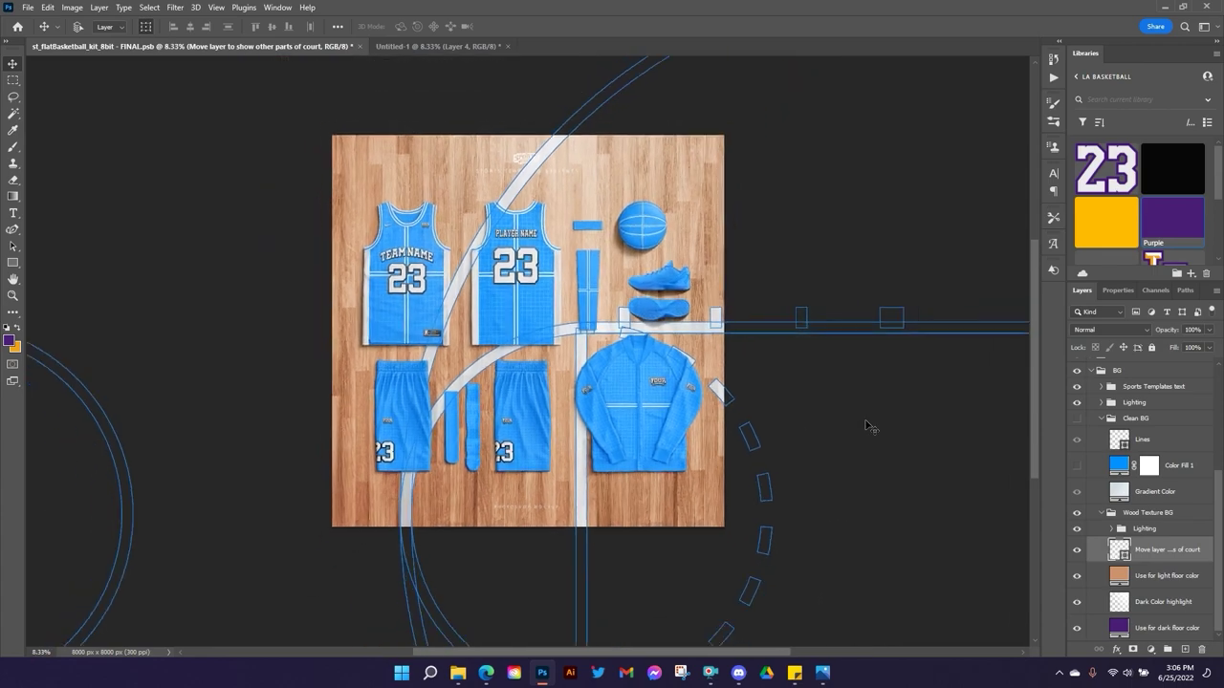
pyautogui.scroll(-1, 872, 427)
pyautogui.scroll(-3, 870, 427)
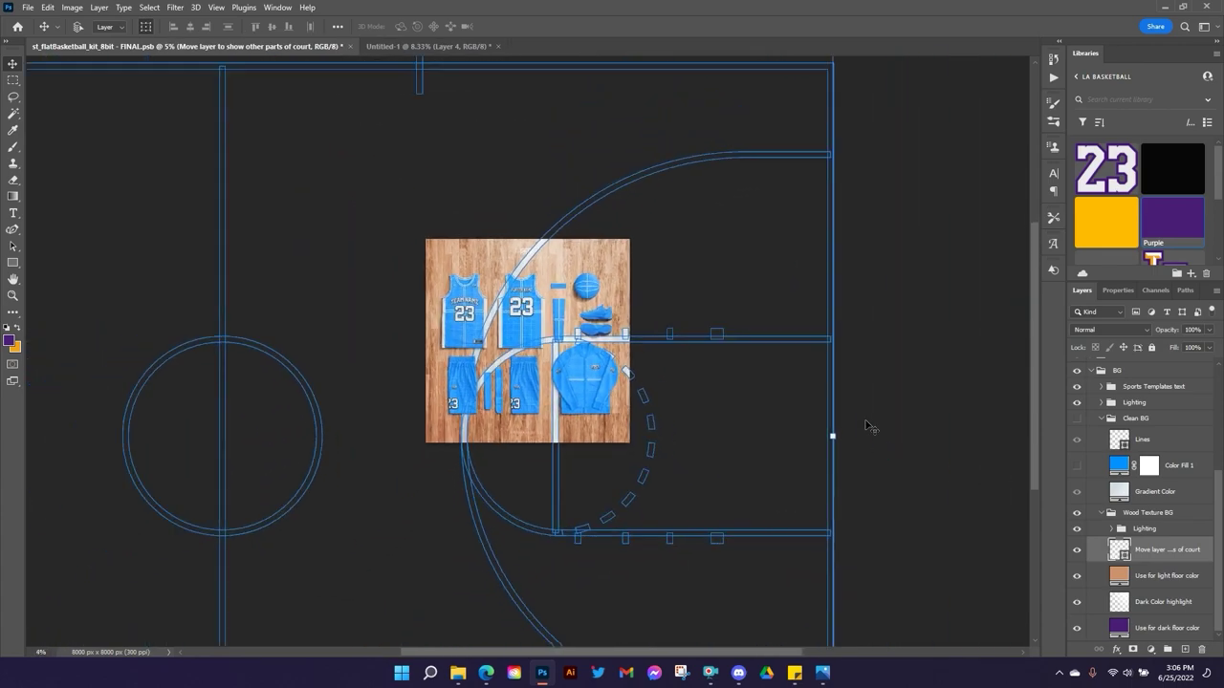
pyautogui.moveTo(409, 461); pyautogui.dragTo(440, 410)
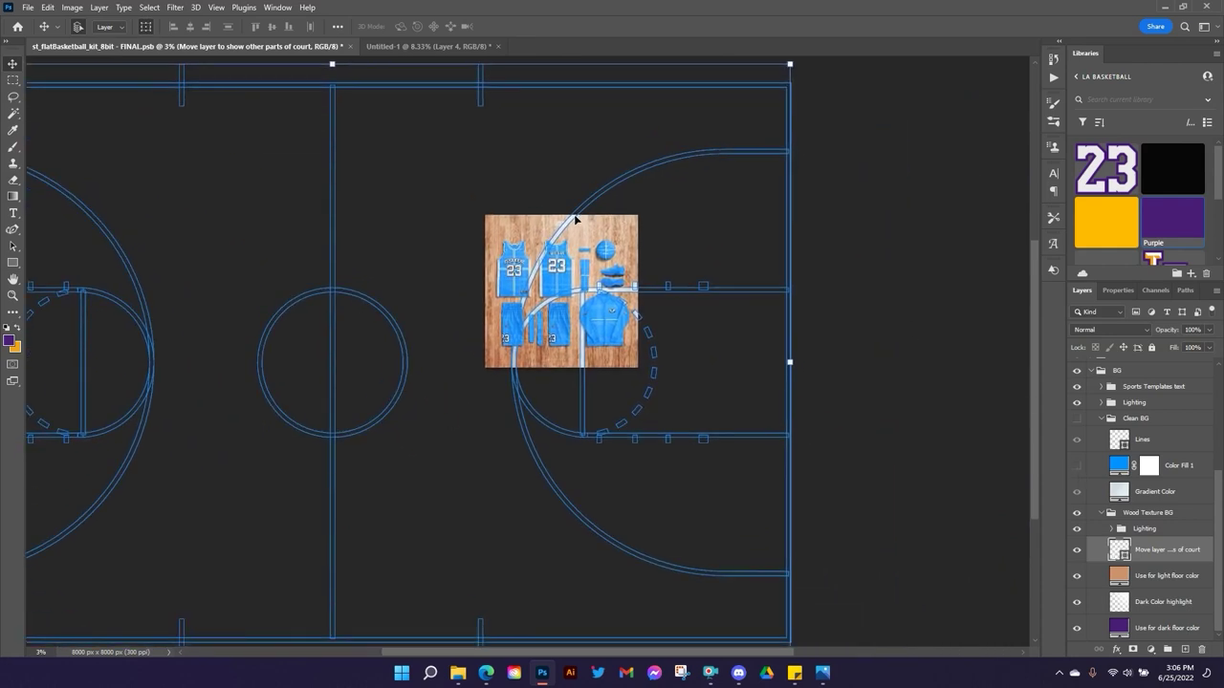
pyautogui.hotkey('ctrl', 't')
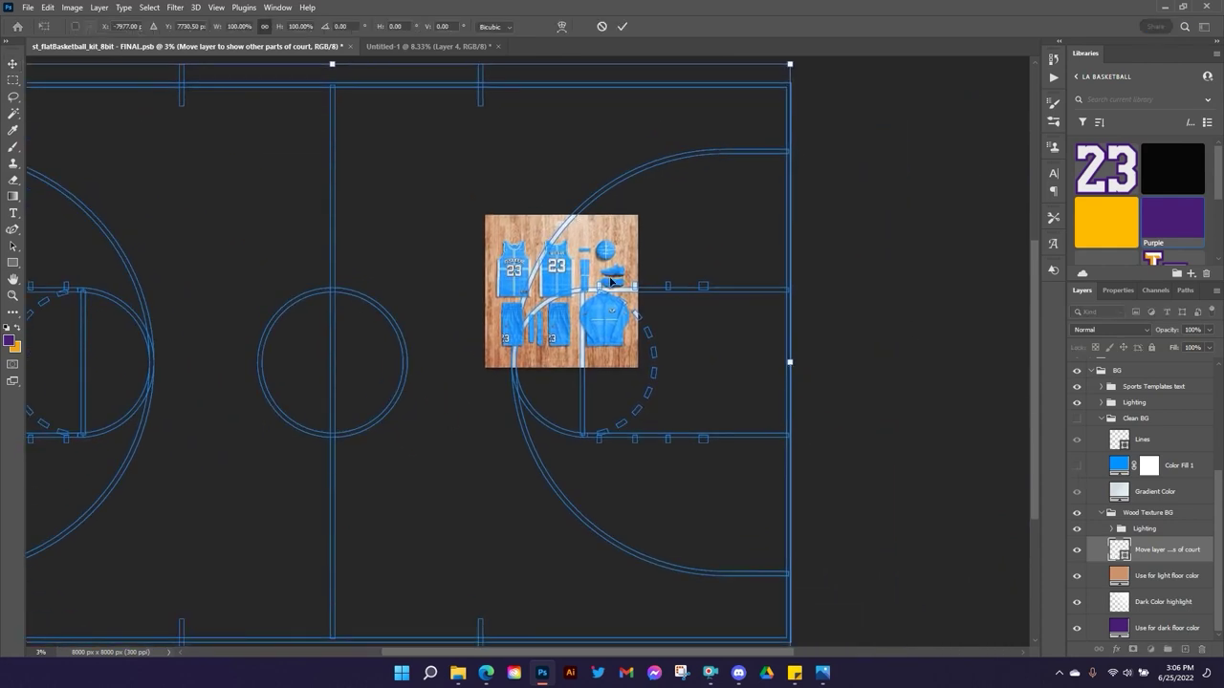
pyautogui.moveTo(588, 204); pyautogui.dragTo(477, 222)
pyautogui.click(603, 27)
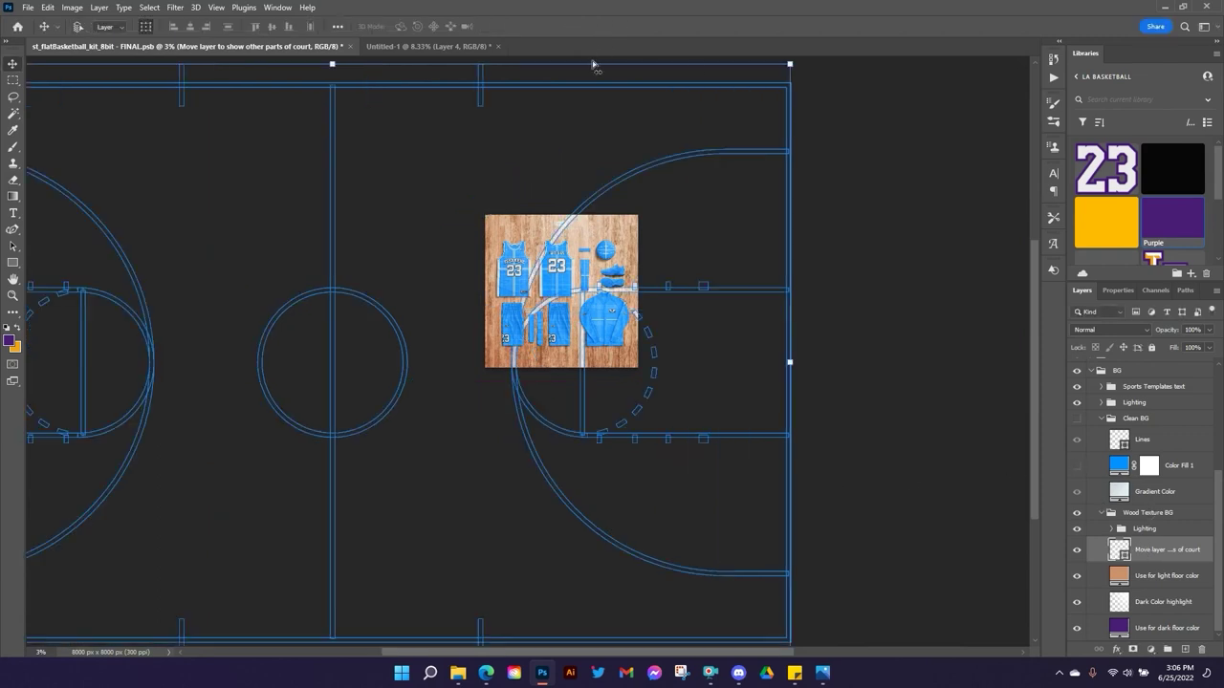
pyautogui.scroll(-1, 593, 65)
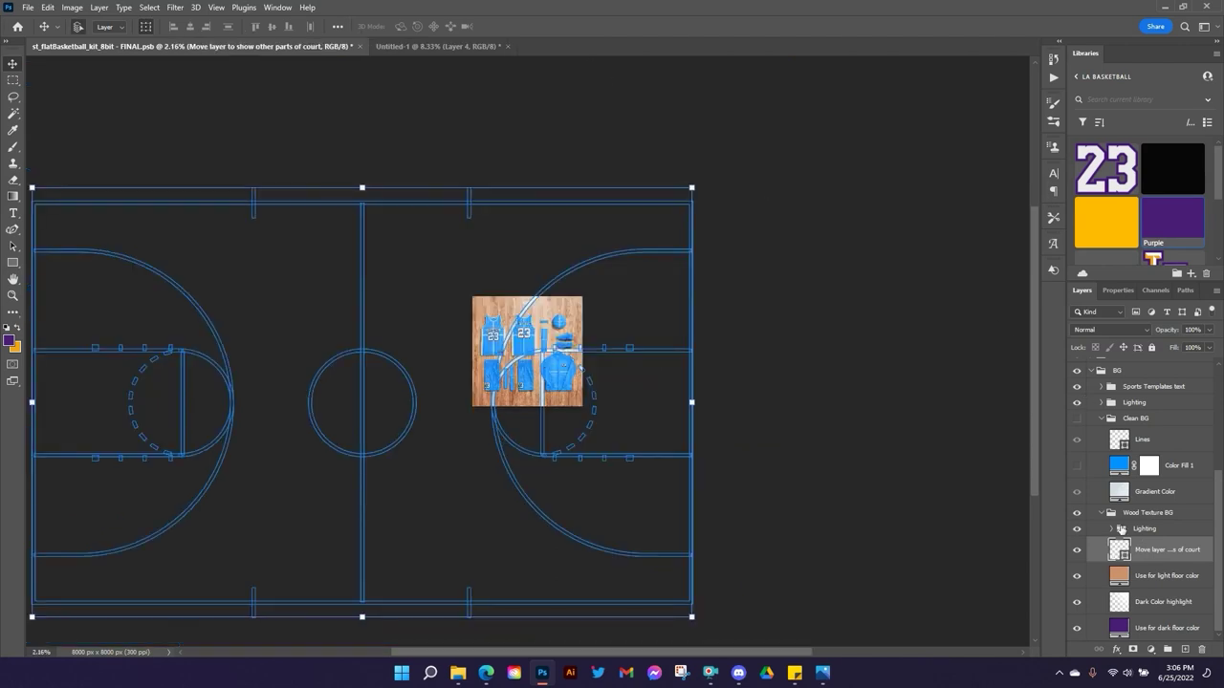
# Preview the court lines in the library's Purple and Gold, set them to White and deselect the layer.
pyautogui.click(1171, 492)
pyautogui.hotkey('ctrl', '0')
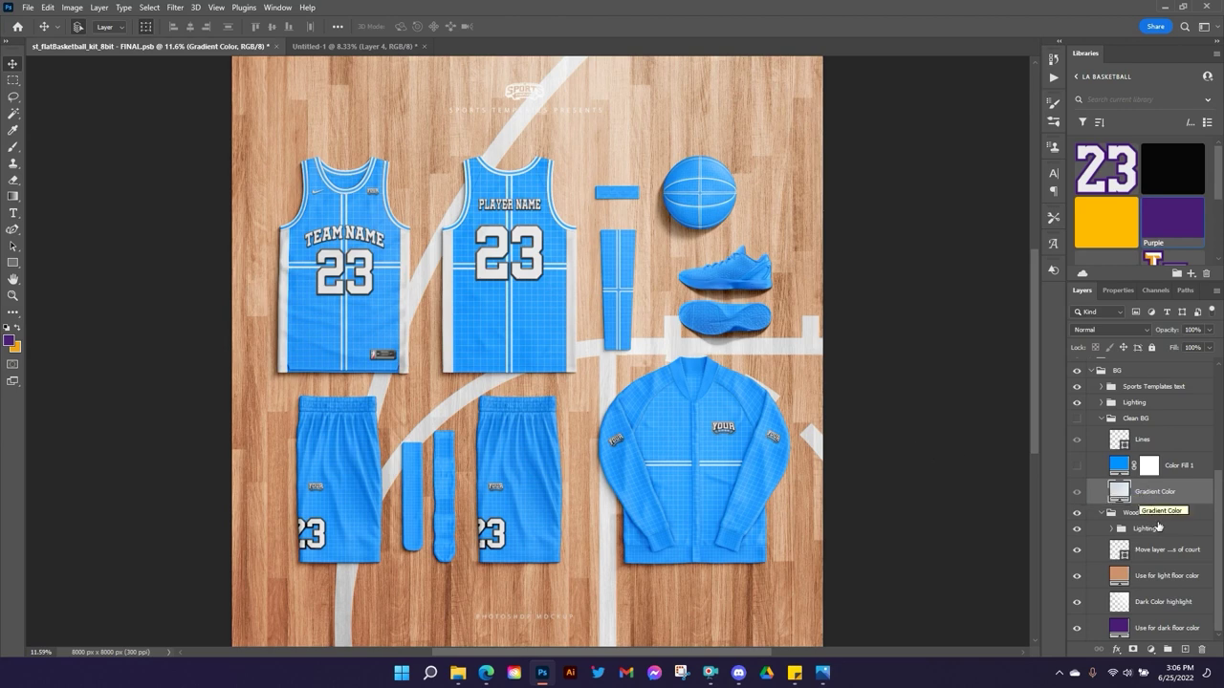
pyautogui.moveTo(726, 306); pyautogui.dragTo(693, 328)
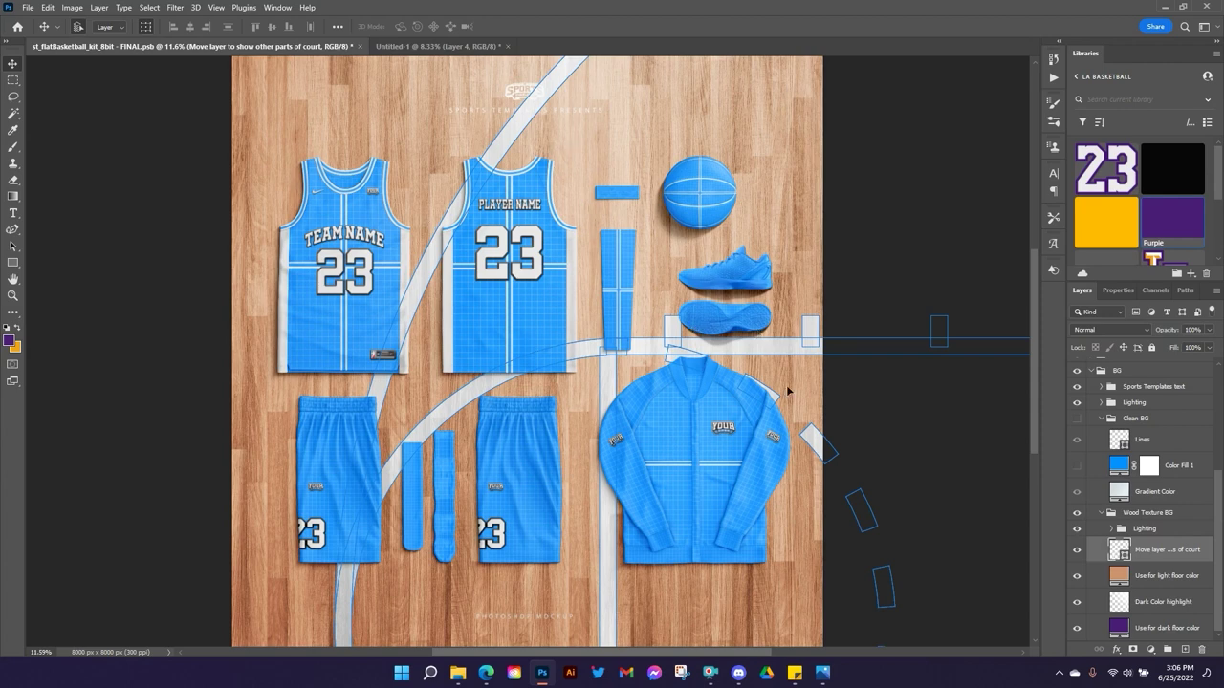
pyautogui.click(1175, 225)
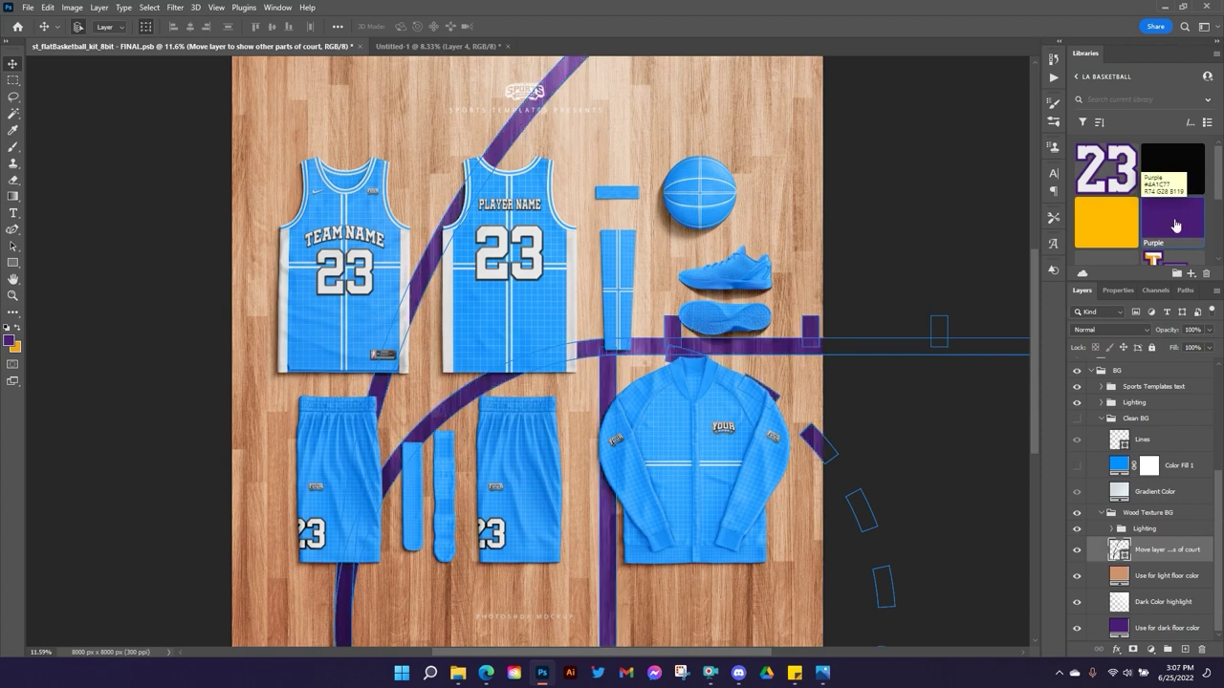
pyautogui.click(1113, 218)
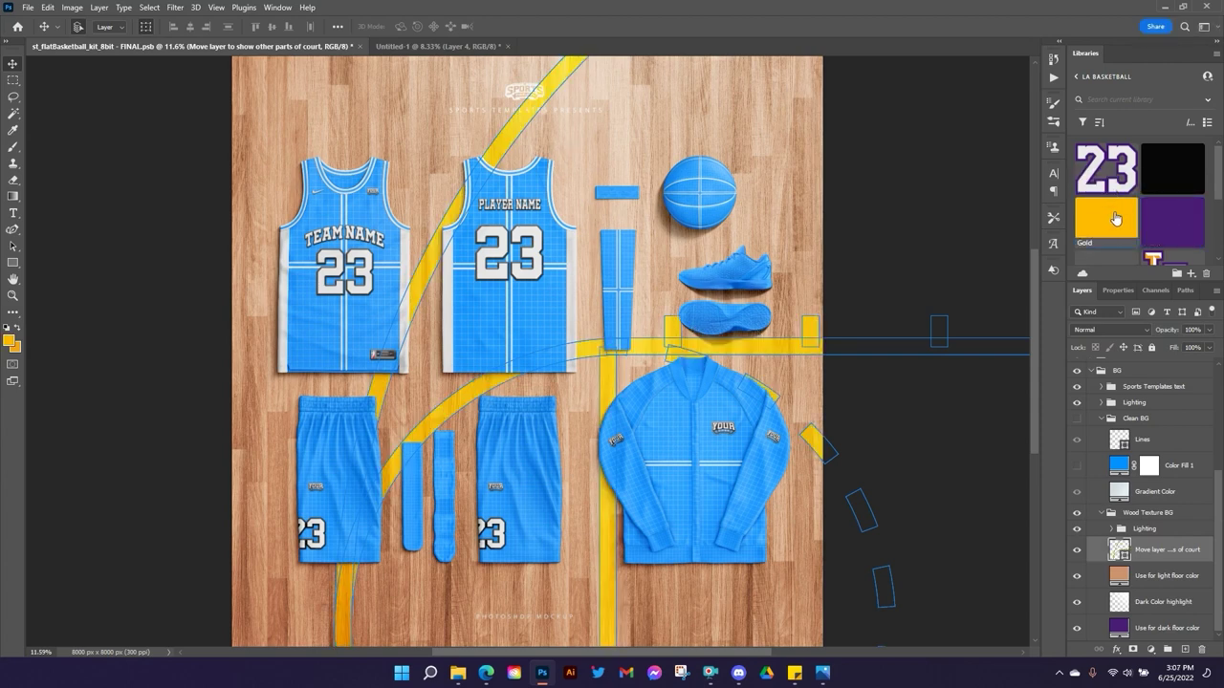
pyautogui.scroll(-3, 1111, 215)
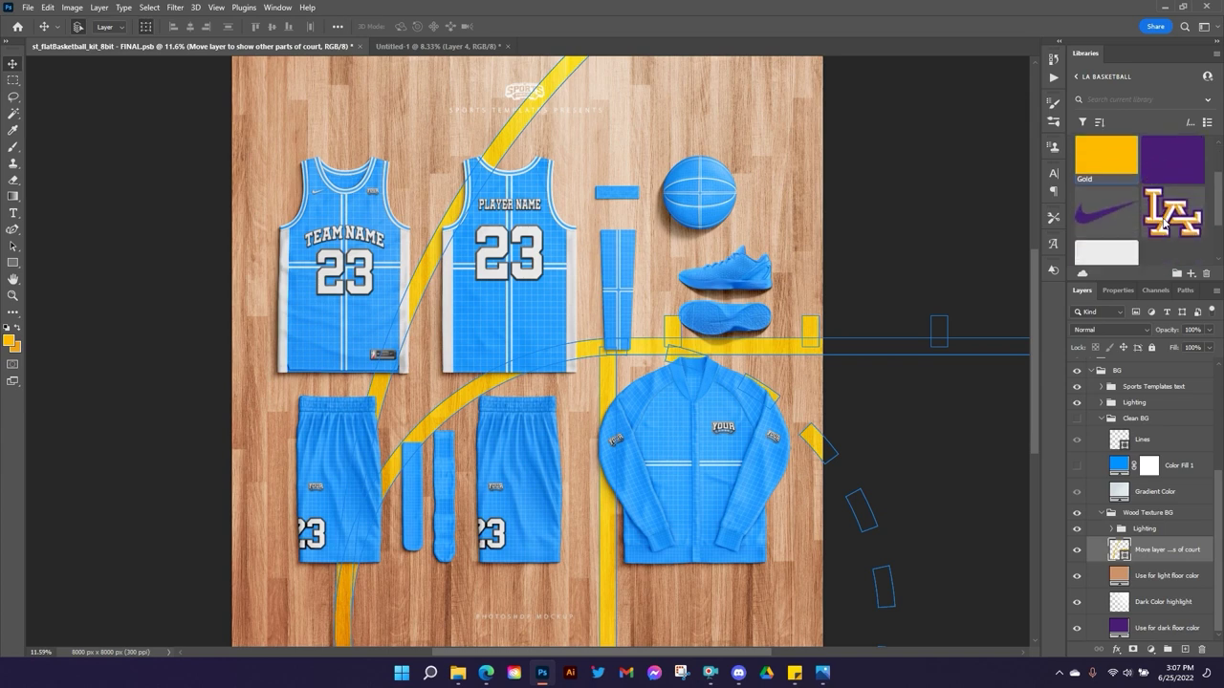
pyautogui.click(1105, 212)
pyautogui.click(940, 241)
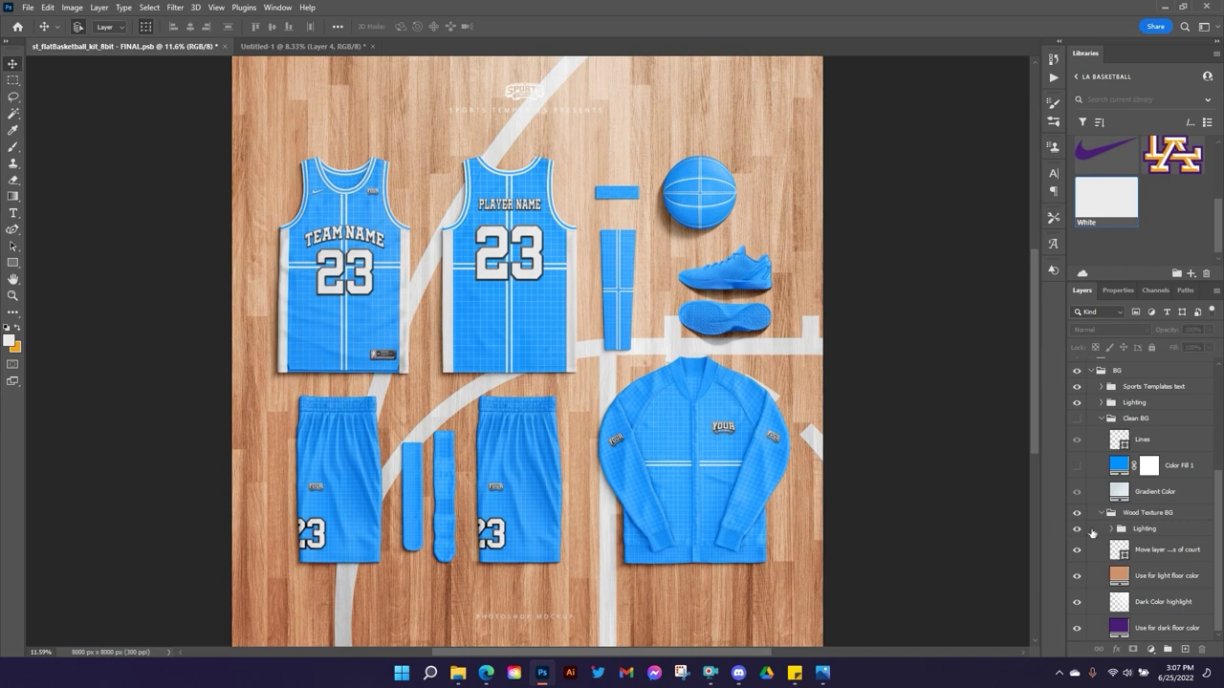
# Collapse the BG group and select the Jersey Front group.
pyautogui.scroll(3, 1113, 513)
pyautogui.click(1091, 449)
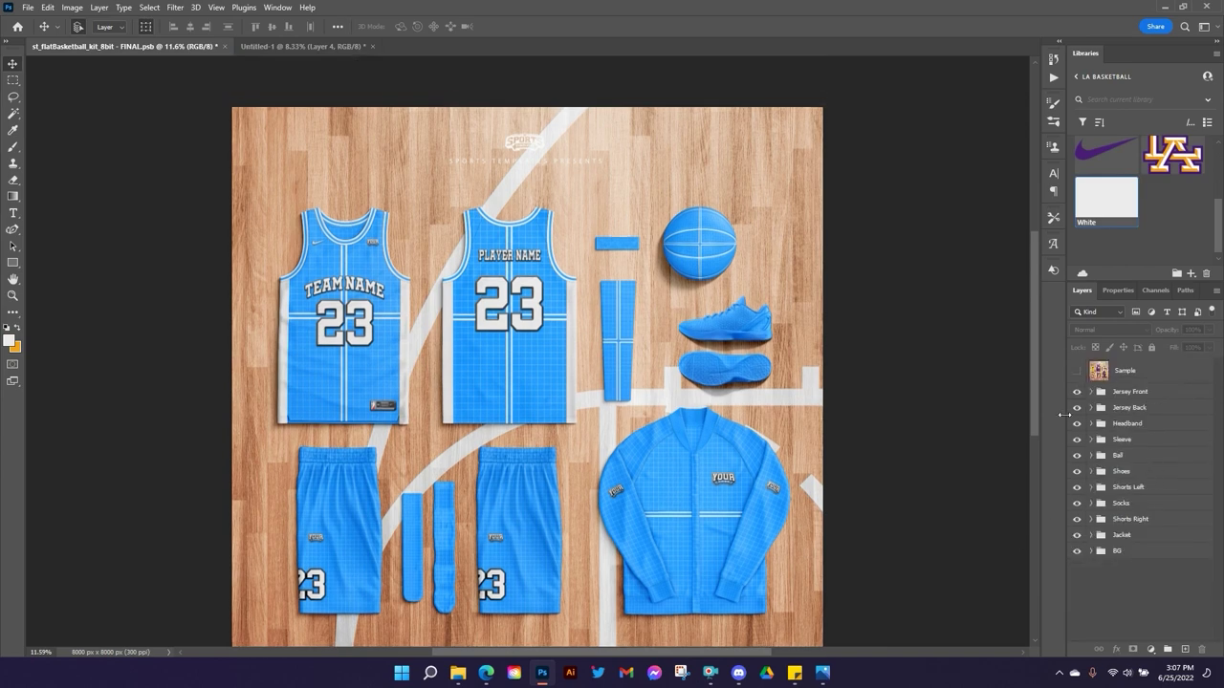
pyautogui.click(1125, 395)
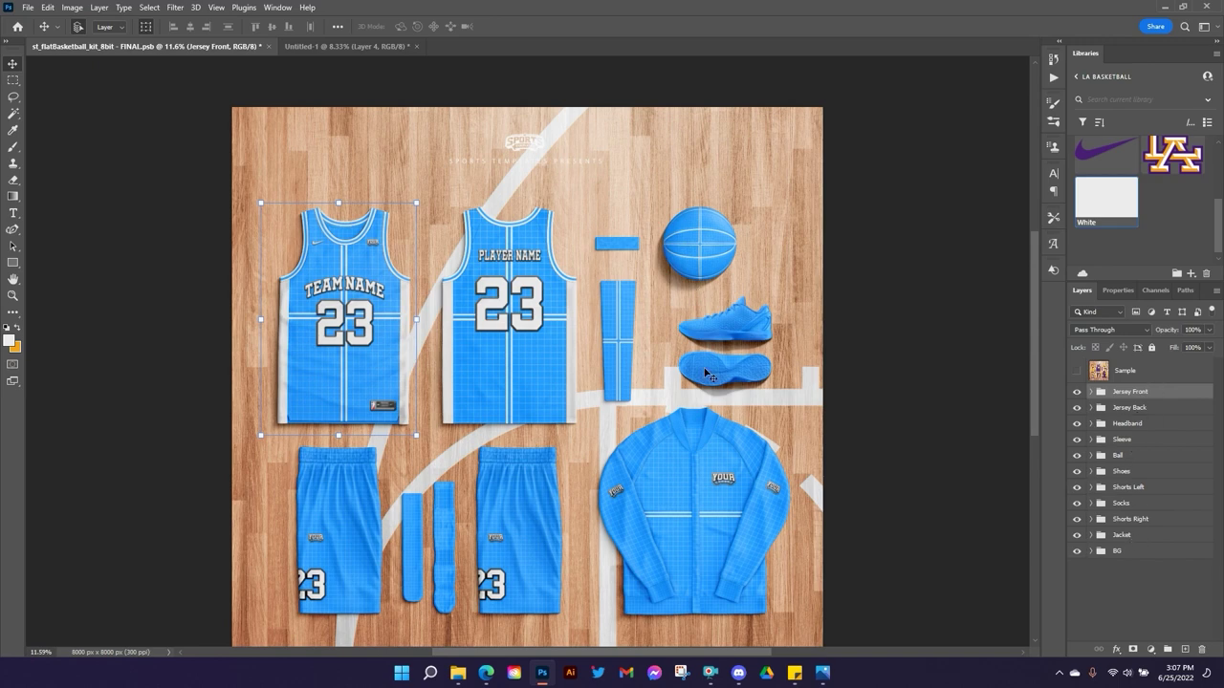
# Hide the Ball group and show it again to check how it toggles on the court.
pyautogui.scroll(-2, 717, 339)
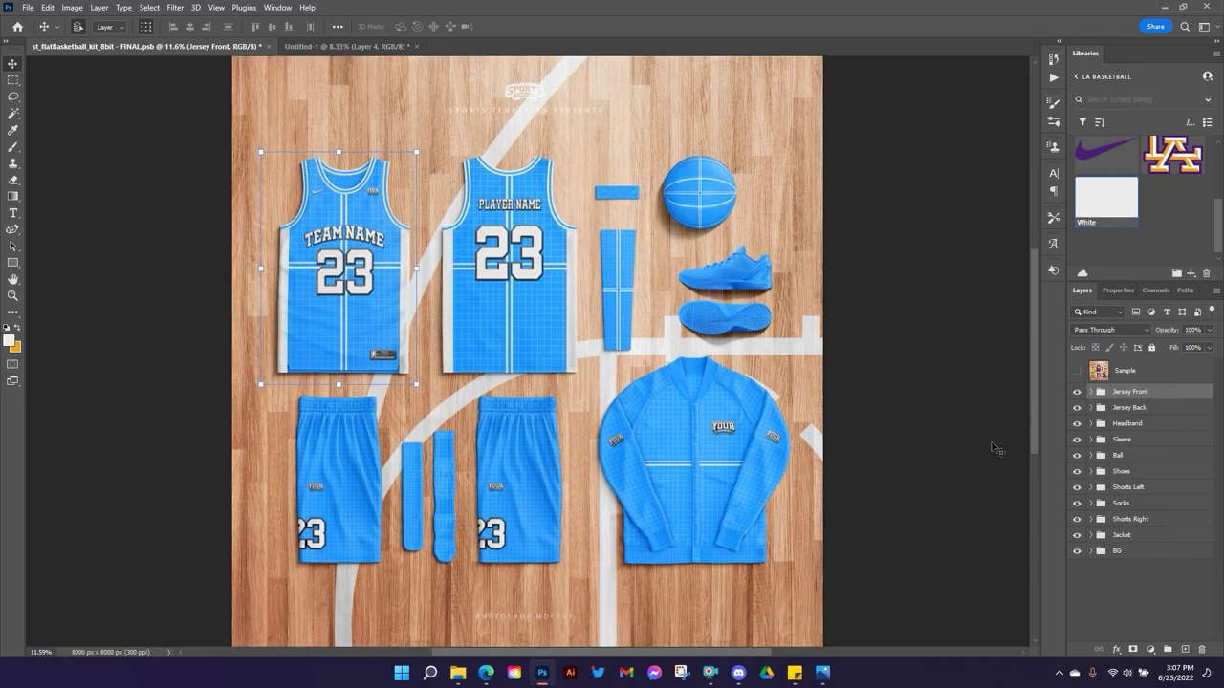
pyautogui.click(1077, 456)
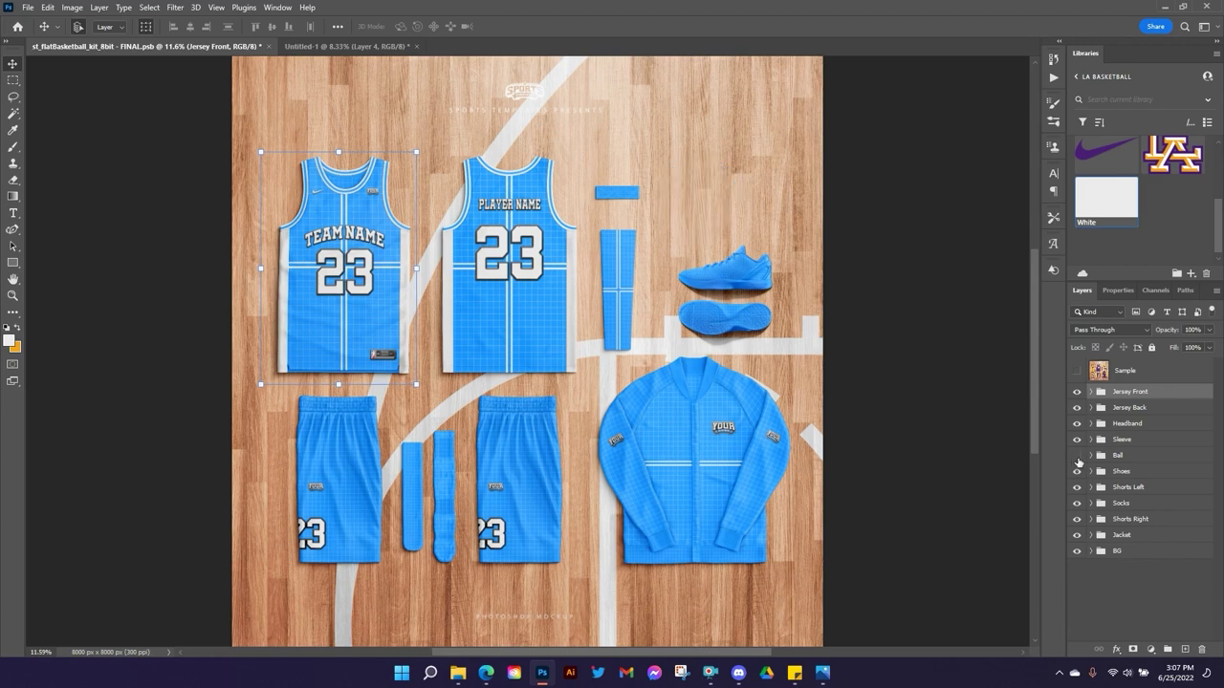
pyautogui.click(1077, 456)
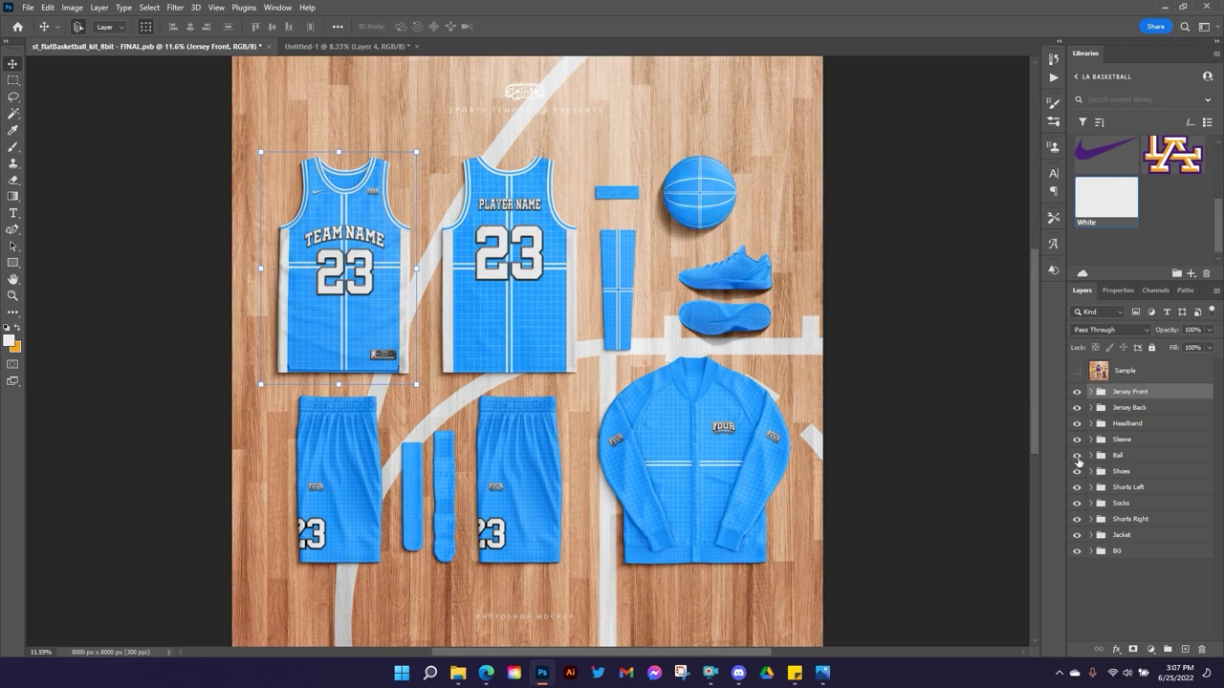
pyautogui.click(414, 270)
pyautogui.click(702, 259)
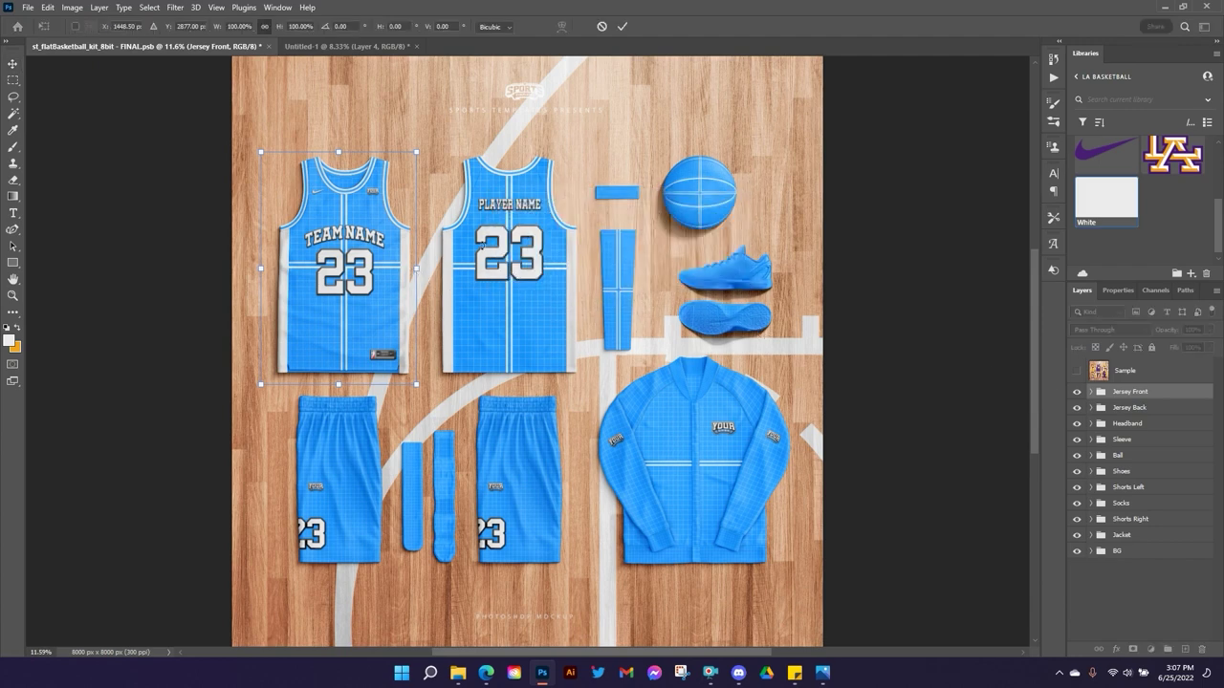
pyautogui.moveTo(439, 261); pyautogui.dragTo(263, 211)
pyautogui.press('Return')
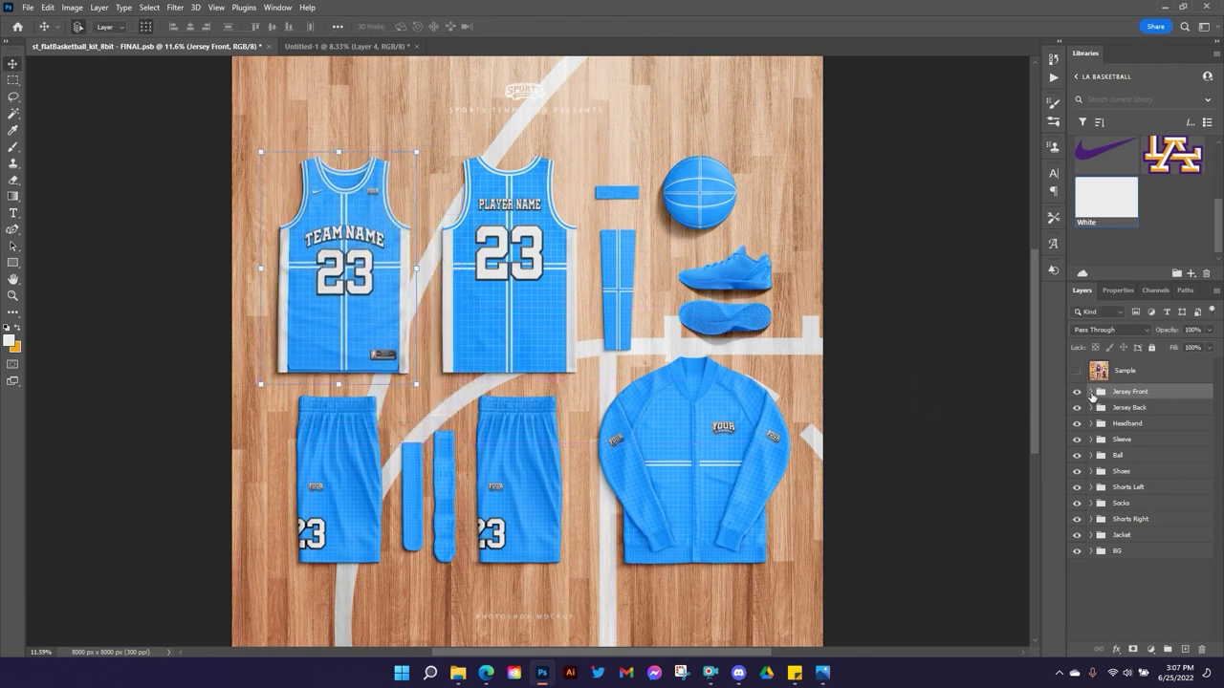
# Expand the Jersey Front group with its editable parts subgroup collapsed and select the Embossed Logo/Graphics group.
pyautogui.click(1091, 392)
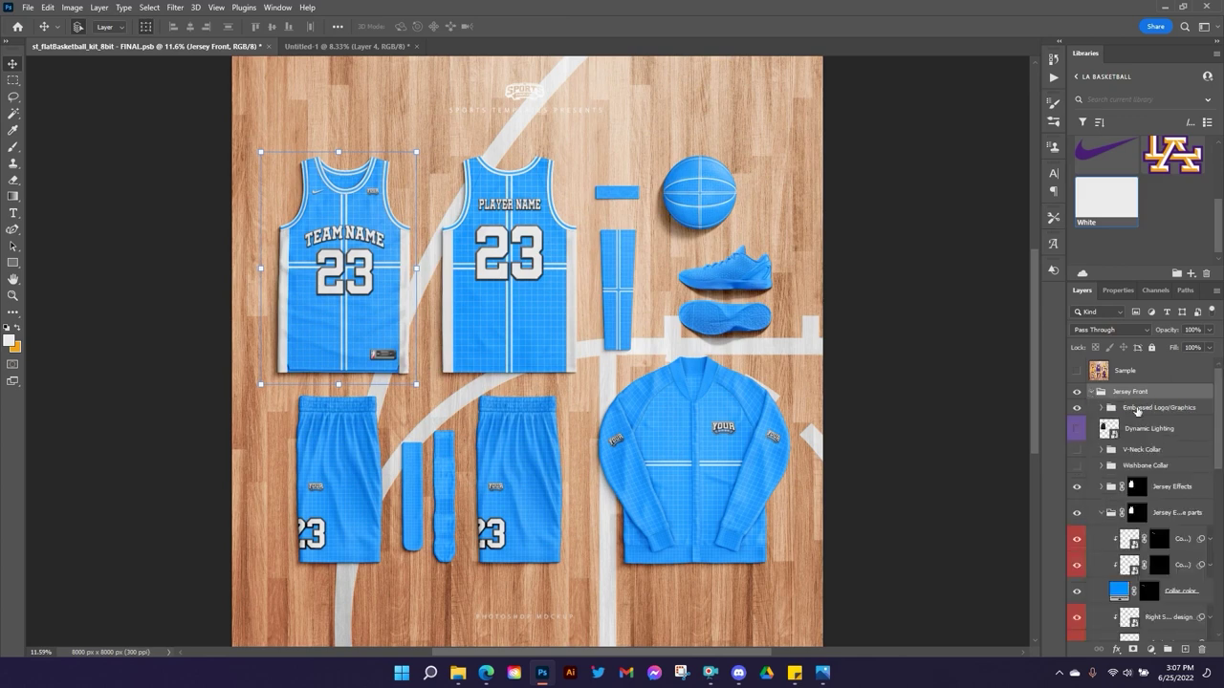
pyautogui.scroll(-1, 1148, 466)
pyautogui.scroll(1, 1129, 449)
pyautogui.click(1109, 513)
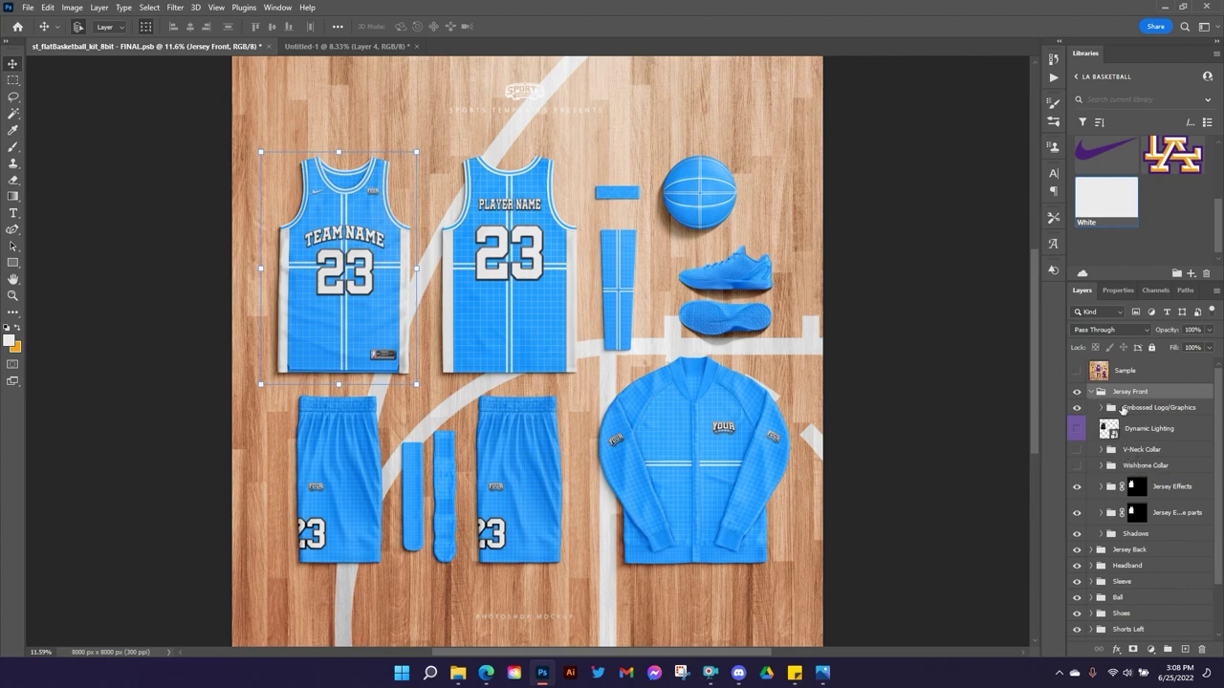
pyautogui.click(1144, 411)
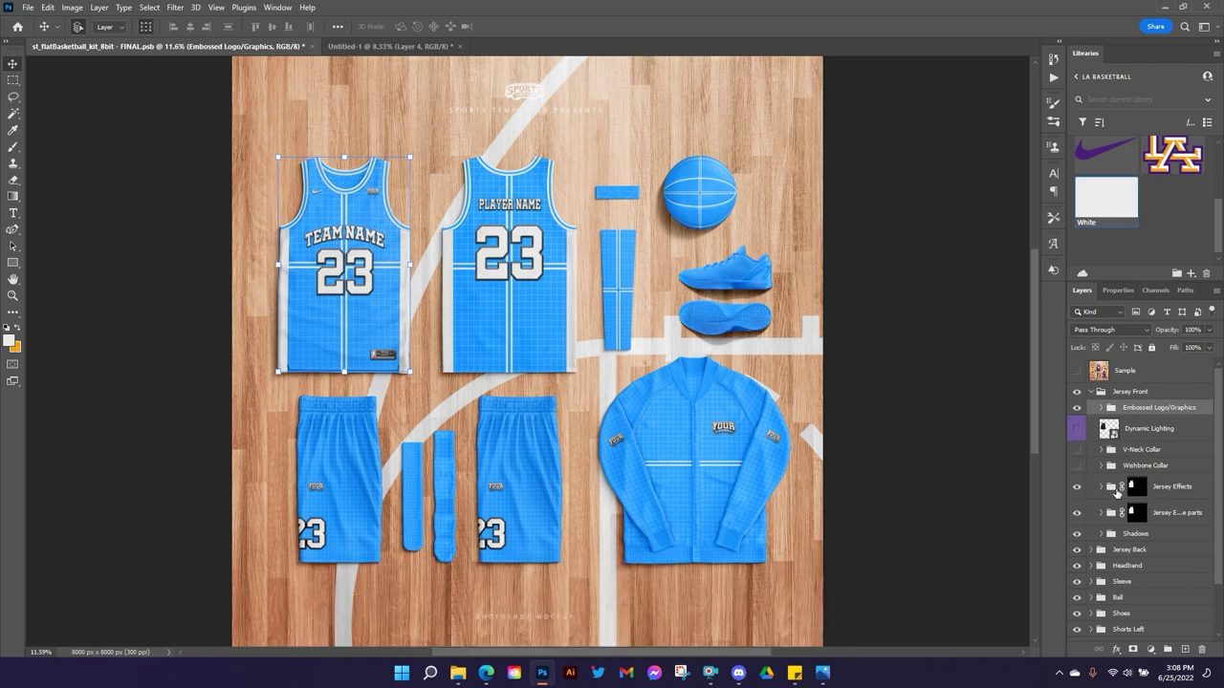
# Preview the V-Neck Collar and Wishbone Collar options on the front jersey and hide both again.
pyautogui.click(1075, 450)
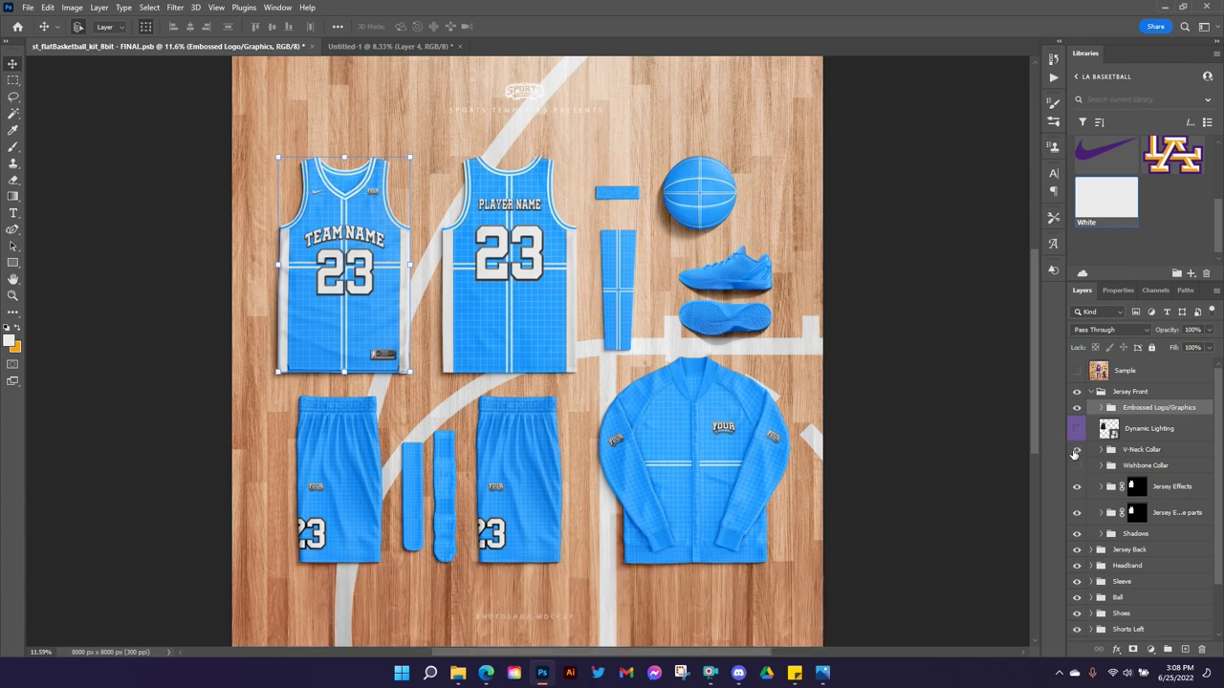
pyautogui.click(1075, 451)
pyautogui.click(1077, 466)
pyautogui.click(1075, 454)
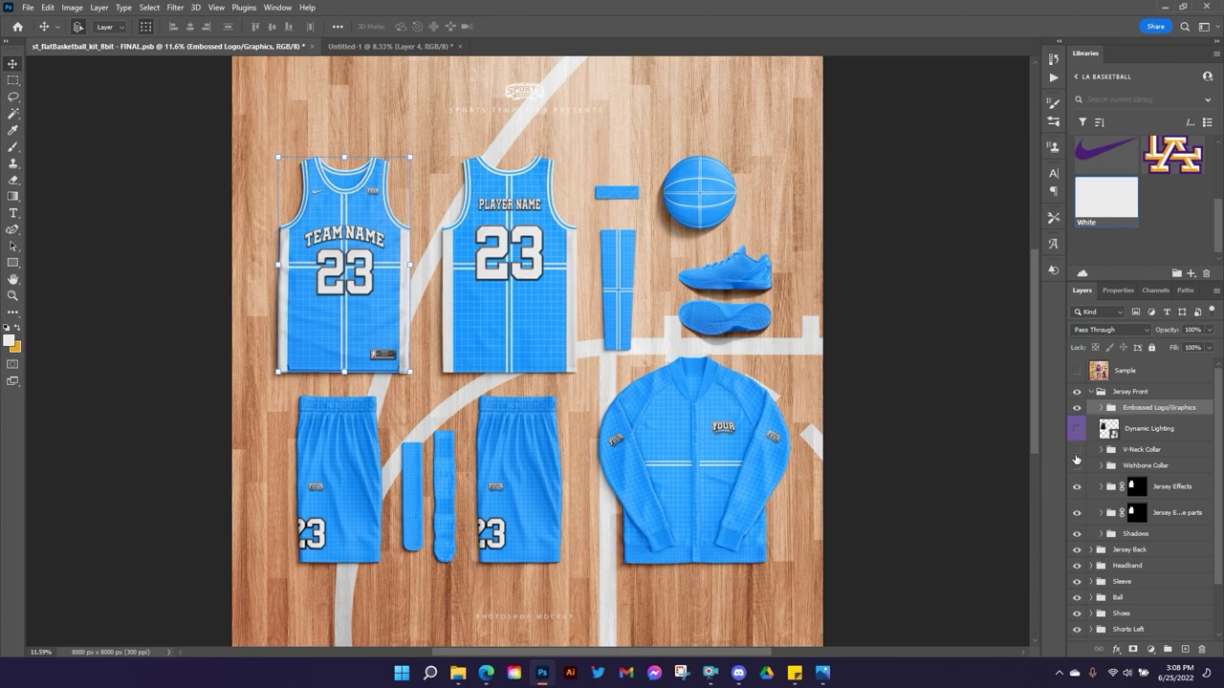
pyautogui.click(1076, 464)
# Set the front jersey's Collar color layer to the library's Purple and compare it with the collar designs hidden and shown.
pyautogui.scroll(-1, 1140, 469)
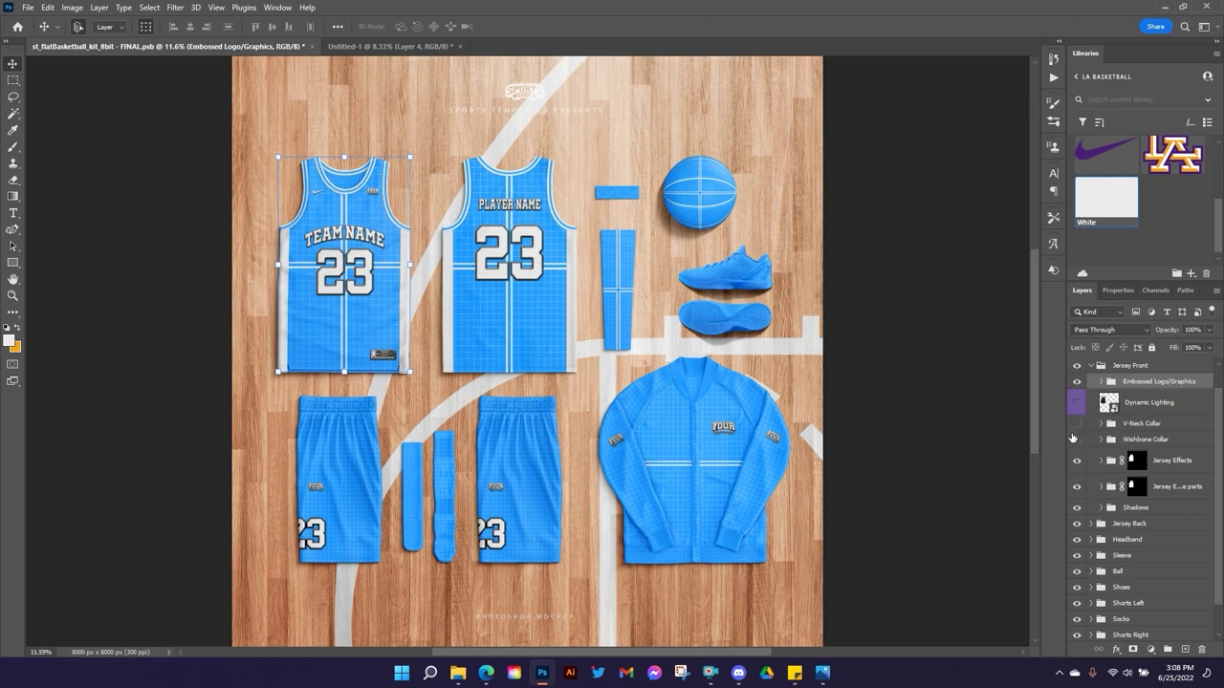
pyautogui.scroll(-1, 1109, 451)
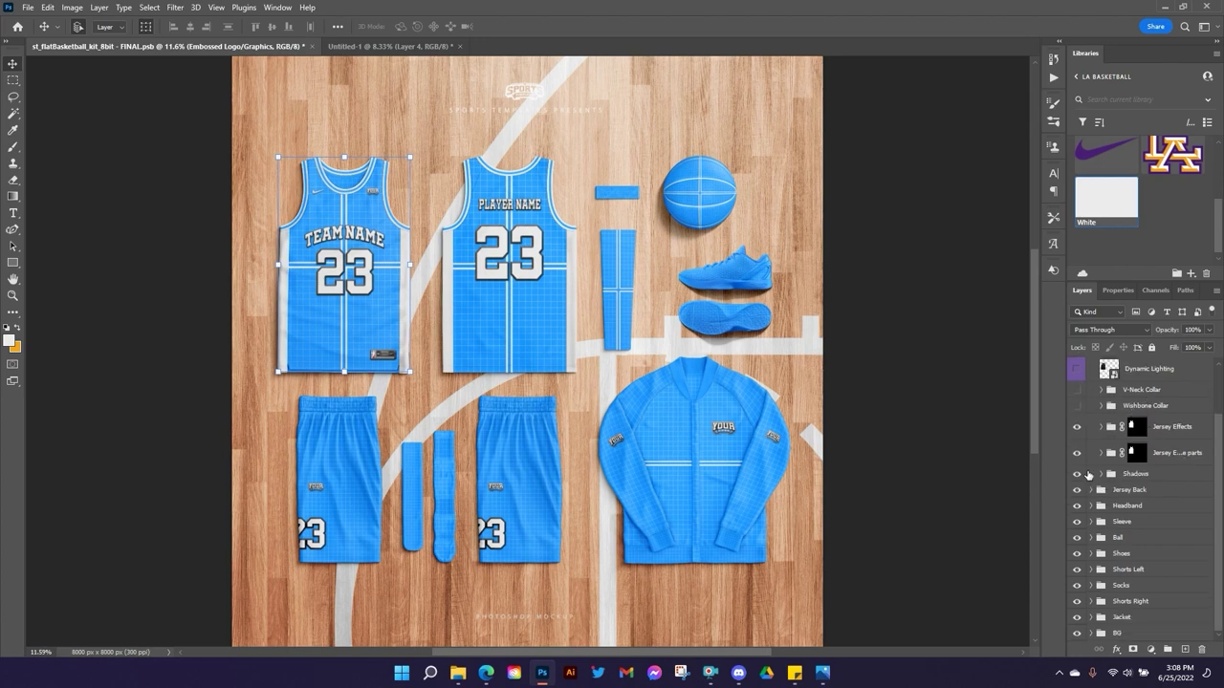
pyautogui.click(1101, 454)
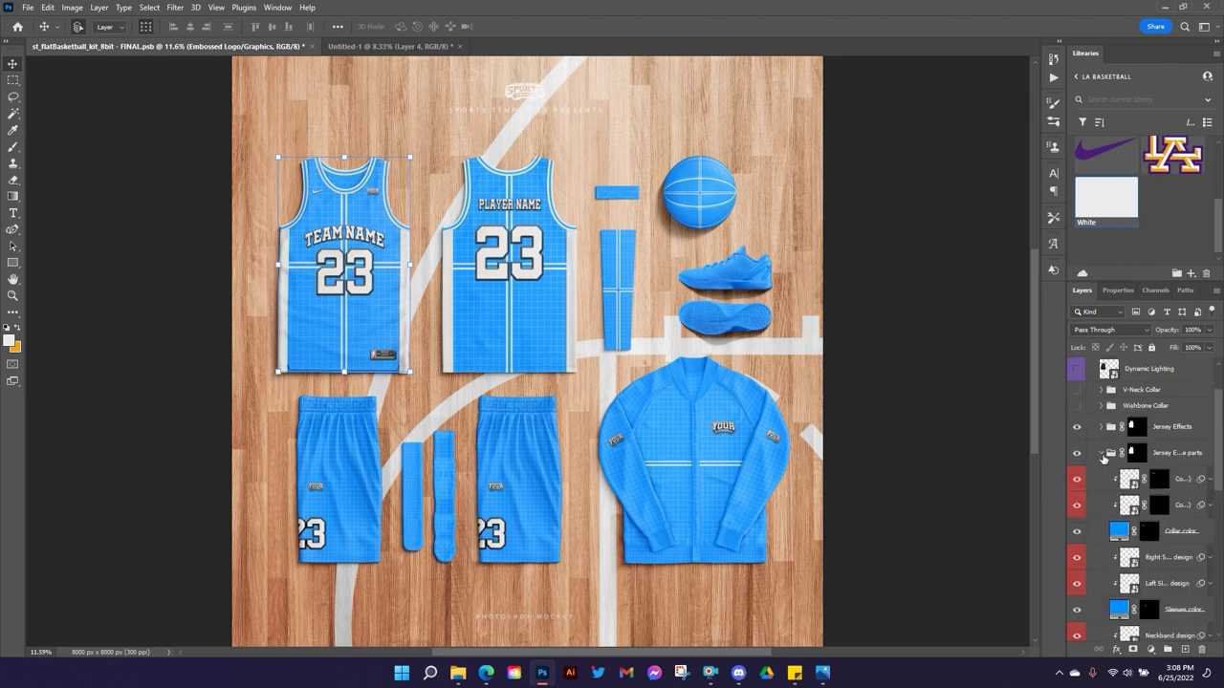
pyautogui.scroll(-2, 1166, 443)
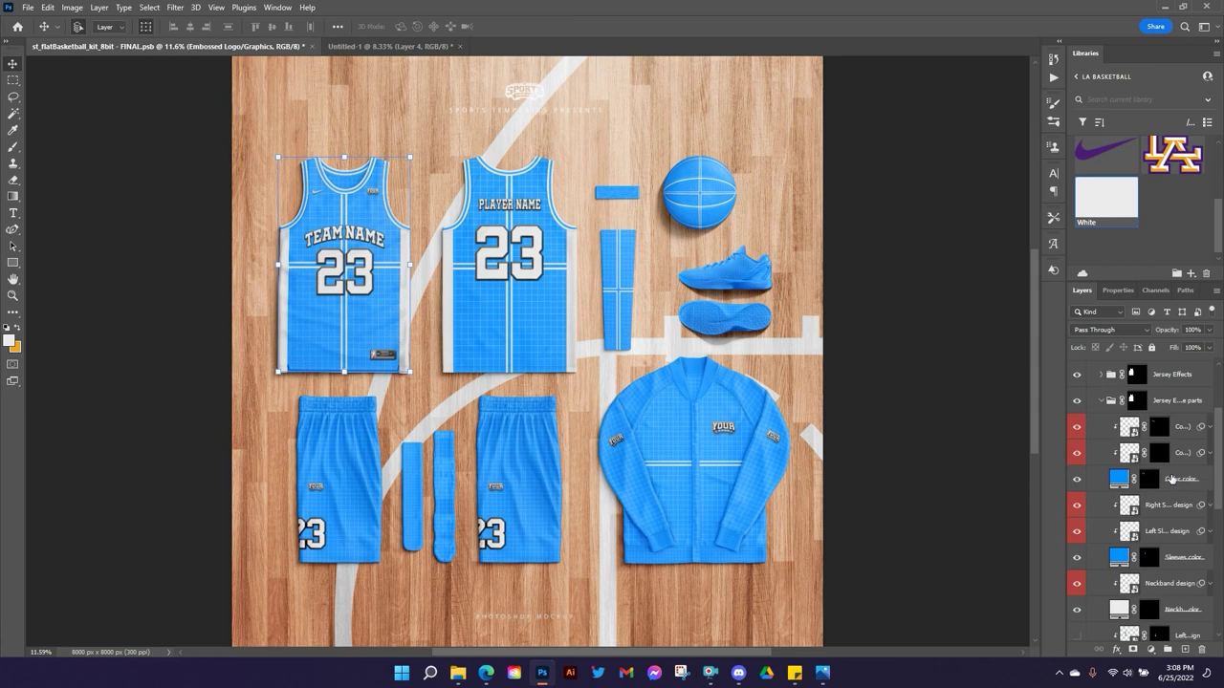
pyautogui.click(1173, 479)
pyautogui.scroll(-3, 1173, 220)
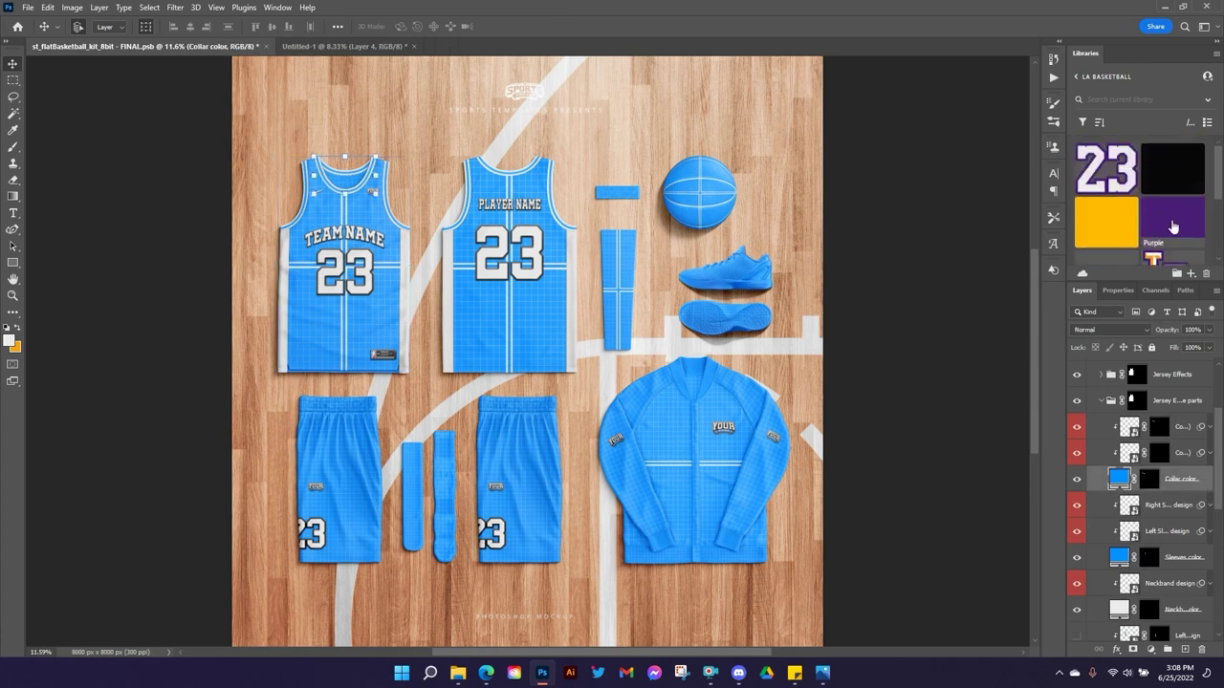
pyautogui.click(1173, 226)
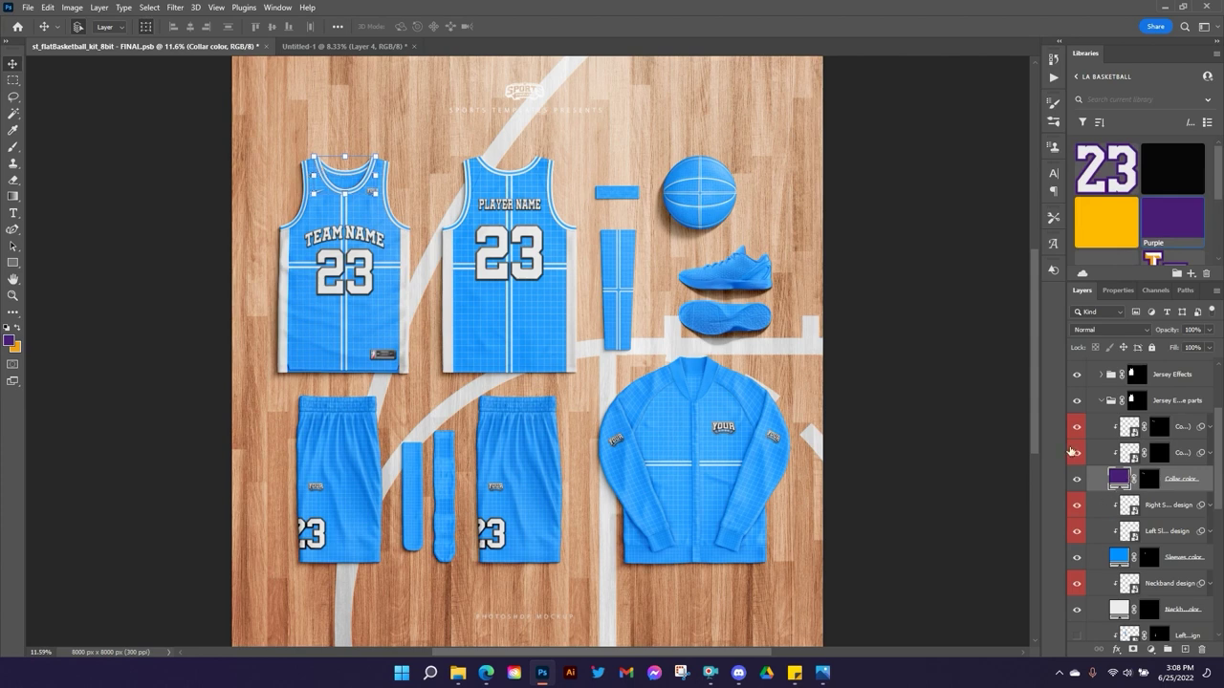
pyautogui.click(1077, 426)
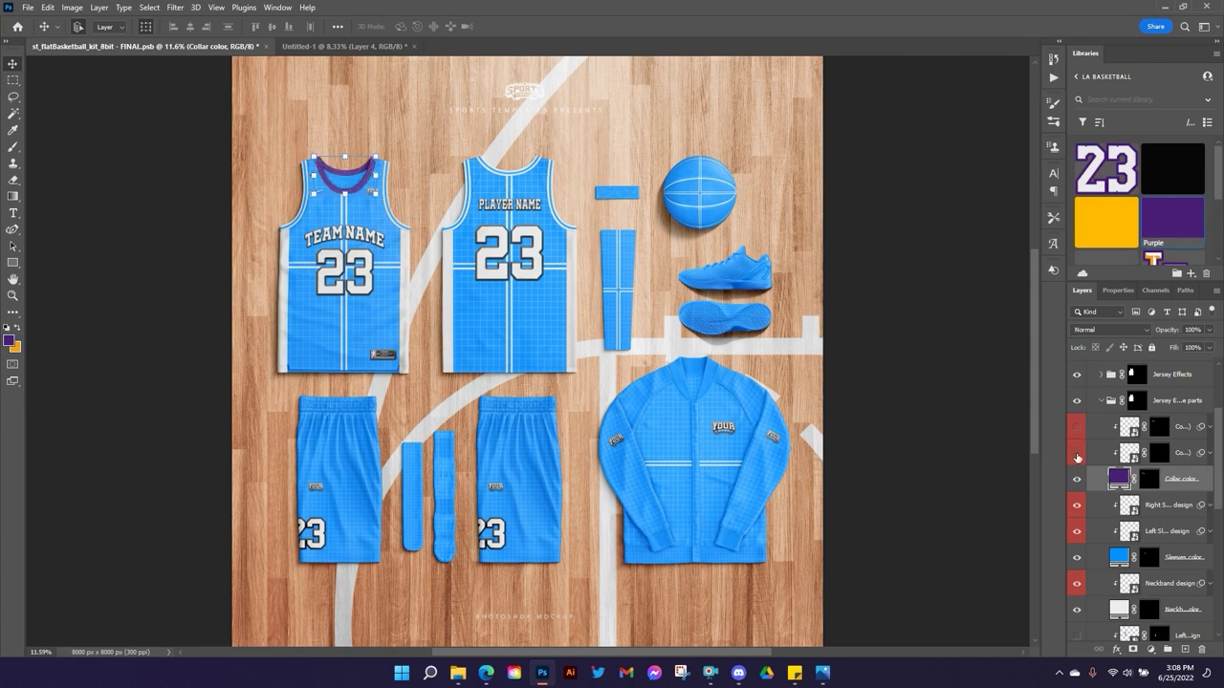
pyautogui.click(1077, 428)
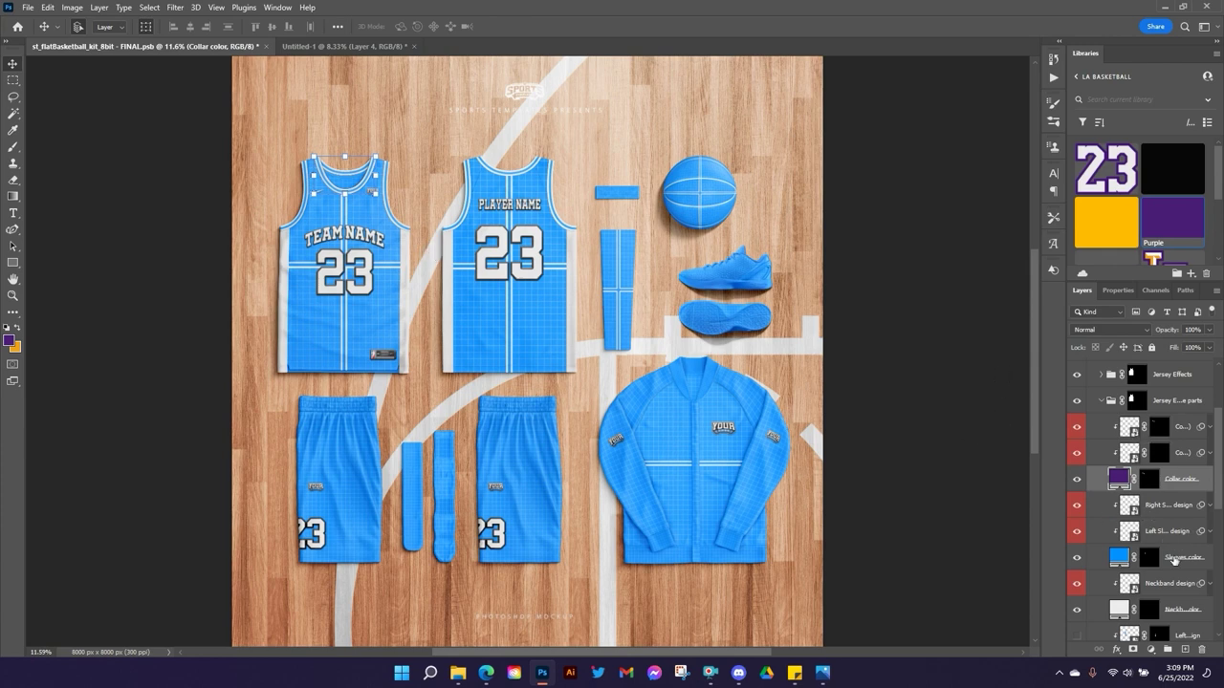
# Set the front jersey's Sleeves color layer to Purple and compare it with the sleeve designs hidden and shown.
pyautogui.click(1174, 560)
pyautogui.click(1162, 220)
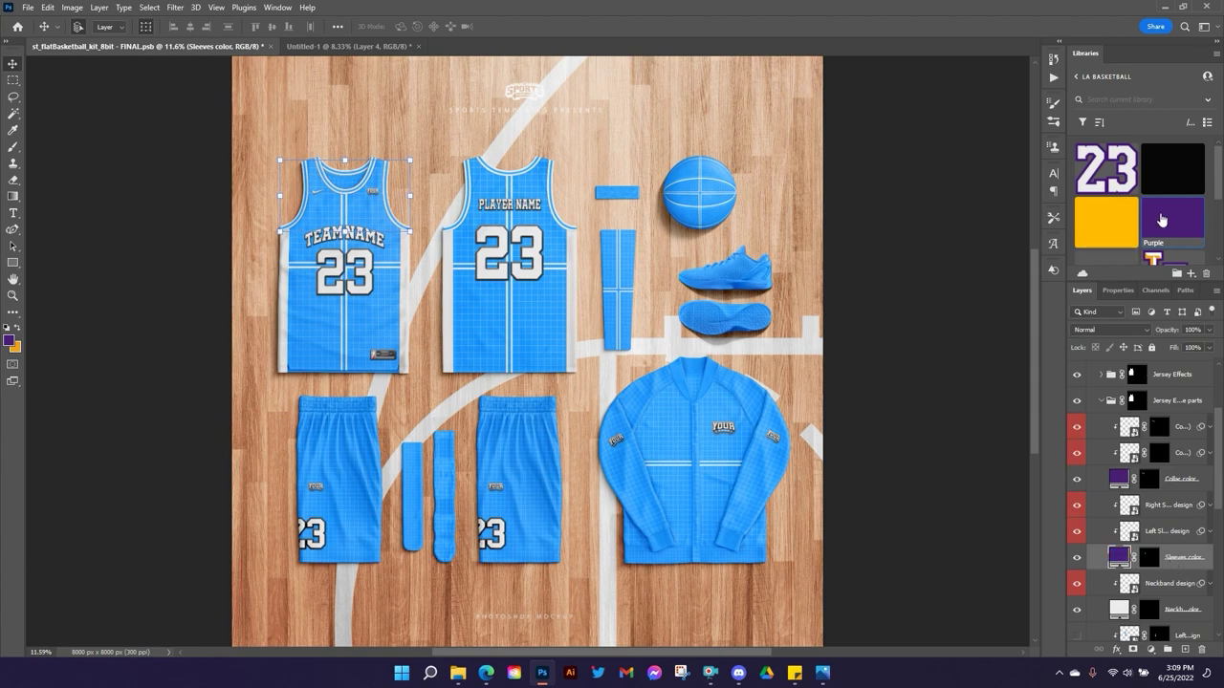
pyautogui.click(1077, 505)
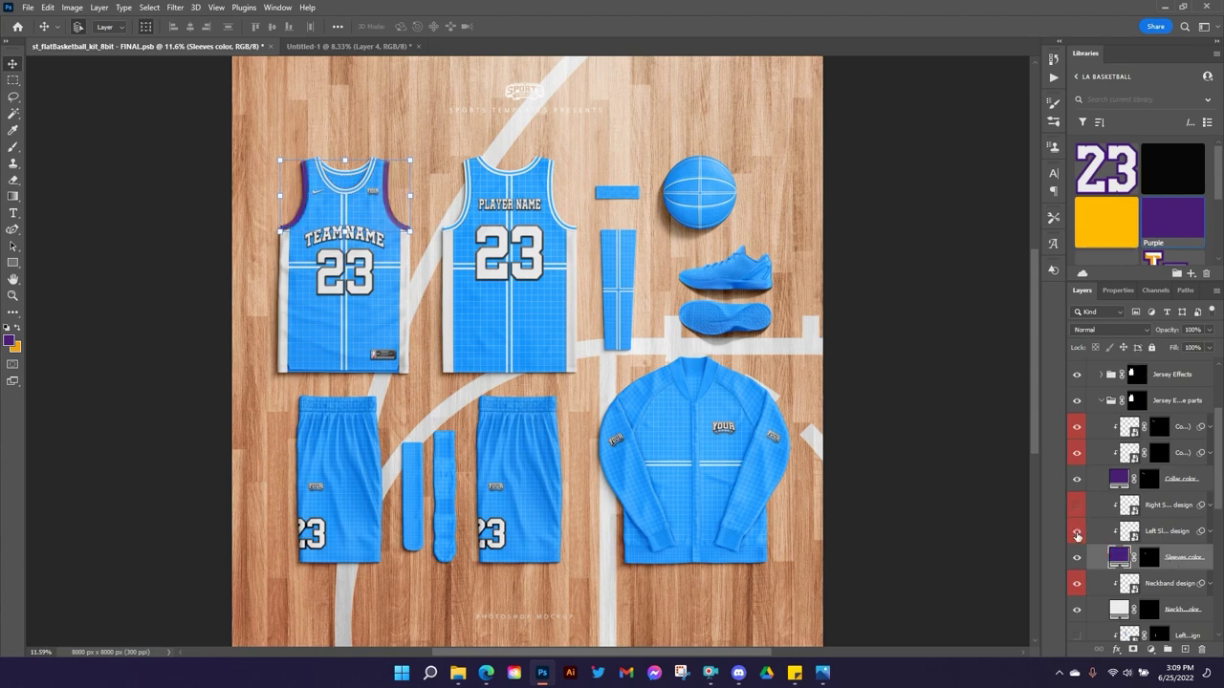
pyautogui.click(1076, 505)
# Hide the Neckband design layer inside the front jersey's collar.
pyautogui.scroll(-2, 1131, 477)
pyautogui.click(1166, 482)
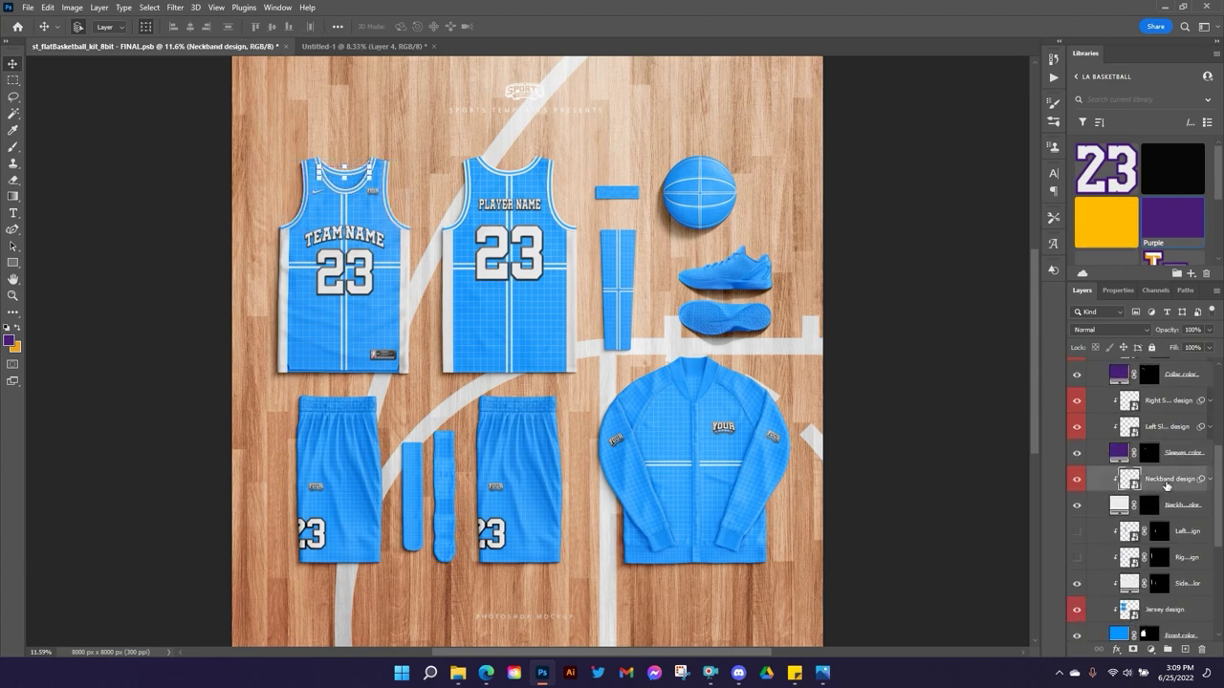
pyautogui.keyDown('ctrl'); pyautogui.click(1130, 480); pyautogui.keyUp('ctrl')
pyautogui.hotkey('ctrl', '+')
pyautogui.hotkey('ctrl', '+')
pyautogui.hotkey('ctrl', '+')
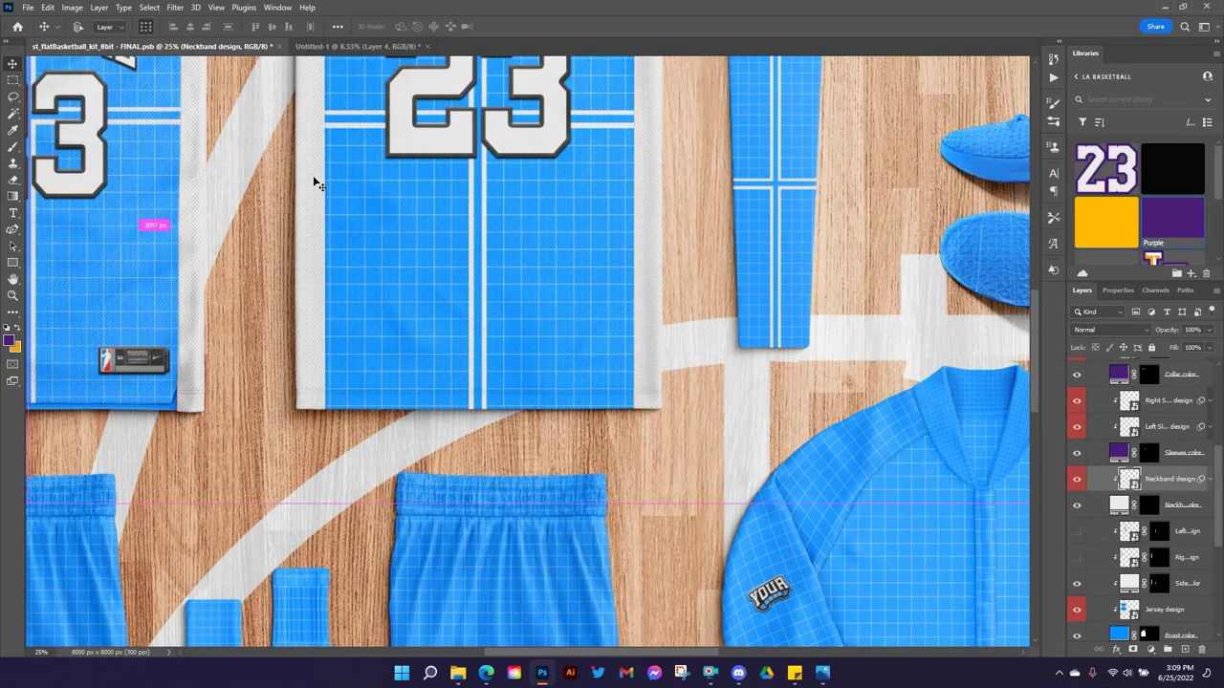
pyautogui.hotkey('ctrl', '+')
pyautogui.hotkey('ctrl', '+')
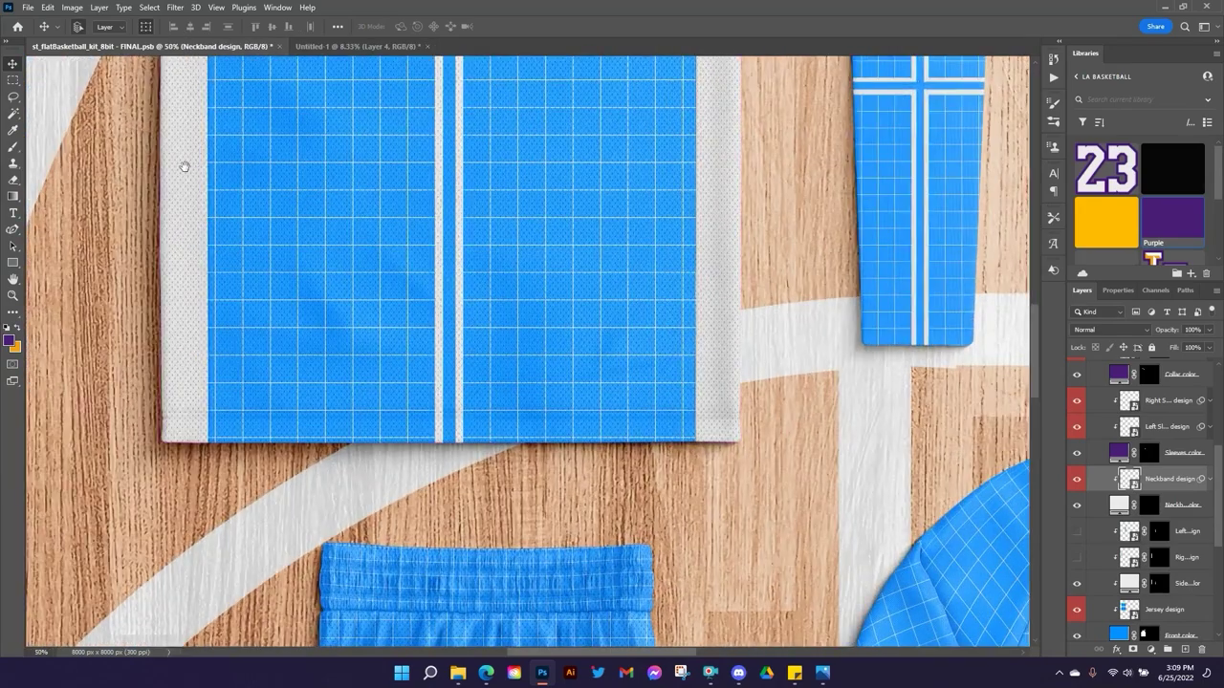
pyautogui.moveTo(182, 165); pyautogui.dragTo(377, 308)
pyautogui.moveTo(180, 166); pyautogui.dragTo(720, 627)
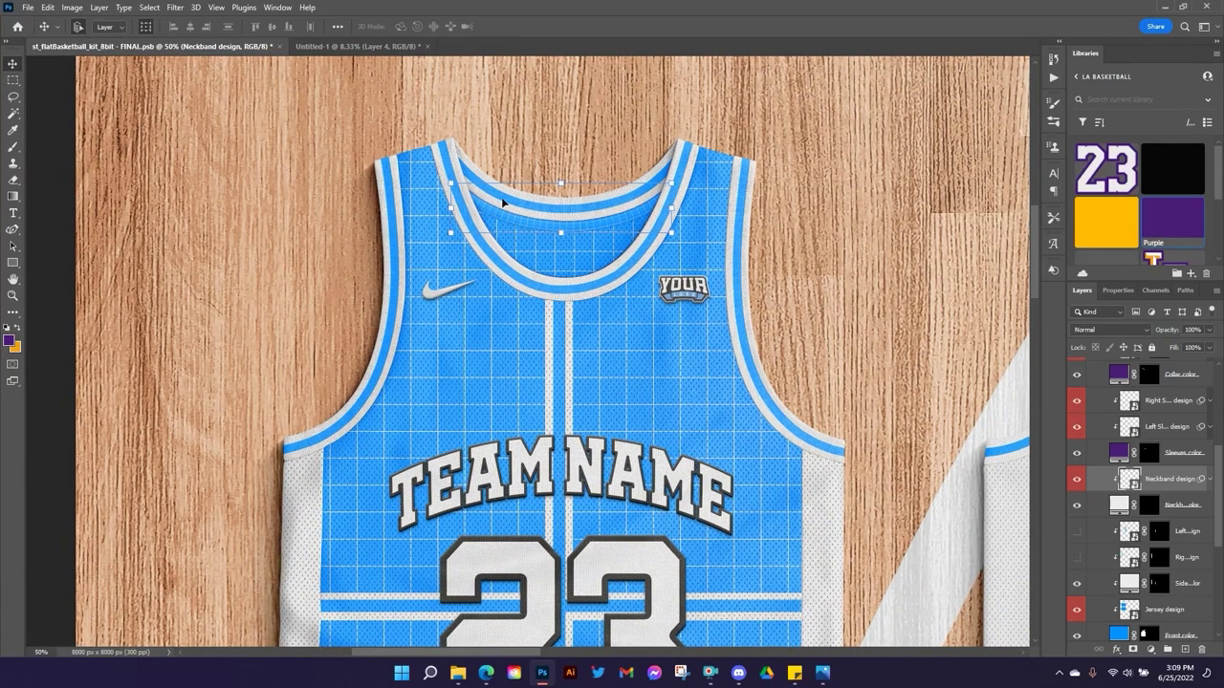
pyautogui.click(1077, 482)
# Preview the front jersey's Neckband color in Purple and Gold, set it to White and keep the neckband design hidden.
pyautogui.click(1170, 509)
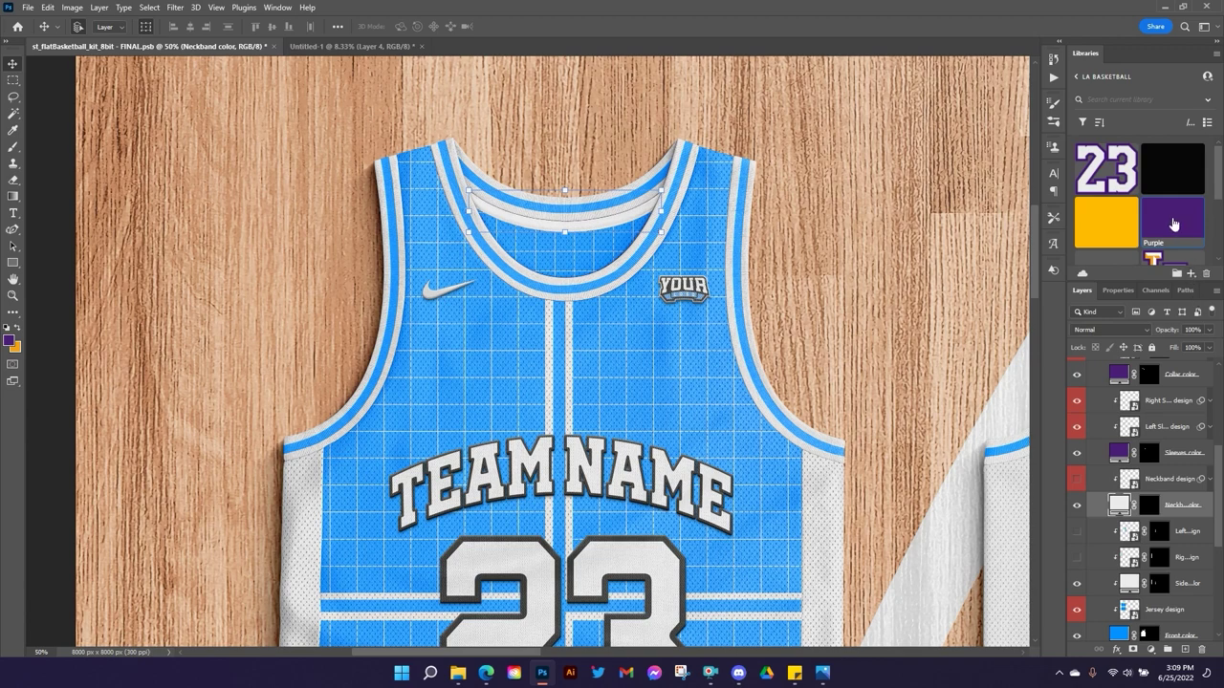
pyautogui.click(1174, 223)
pyautogui.click(1106, 222)
pyautogui.scroll(-3, 1106, 221)
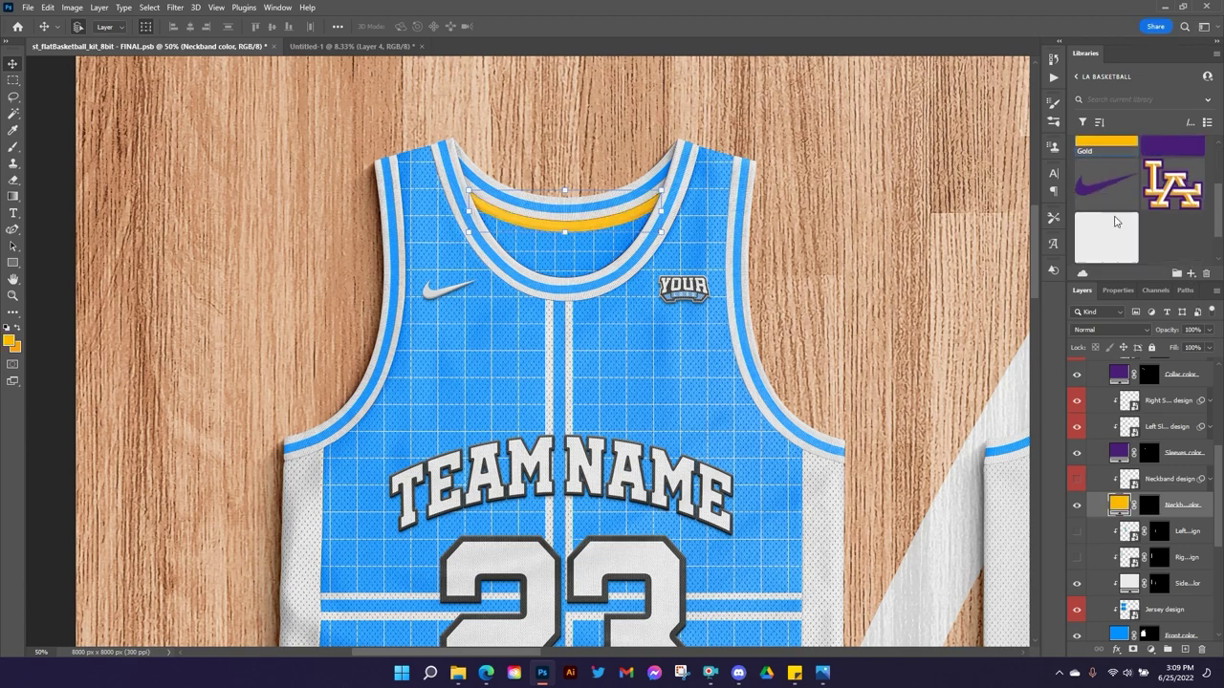
pyautogui.click(1106, 196)
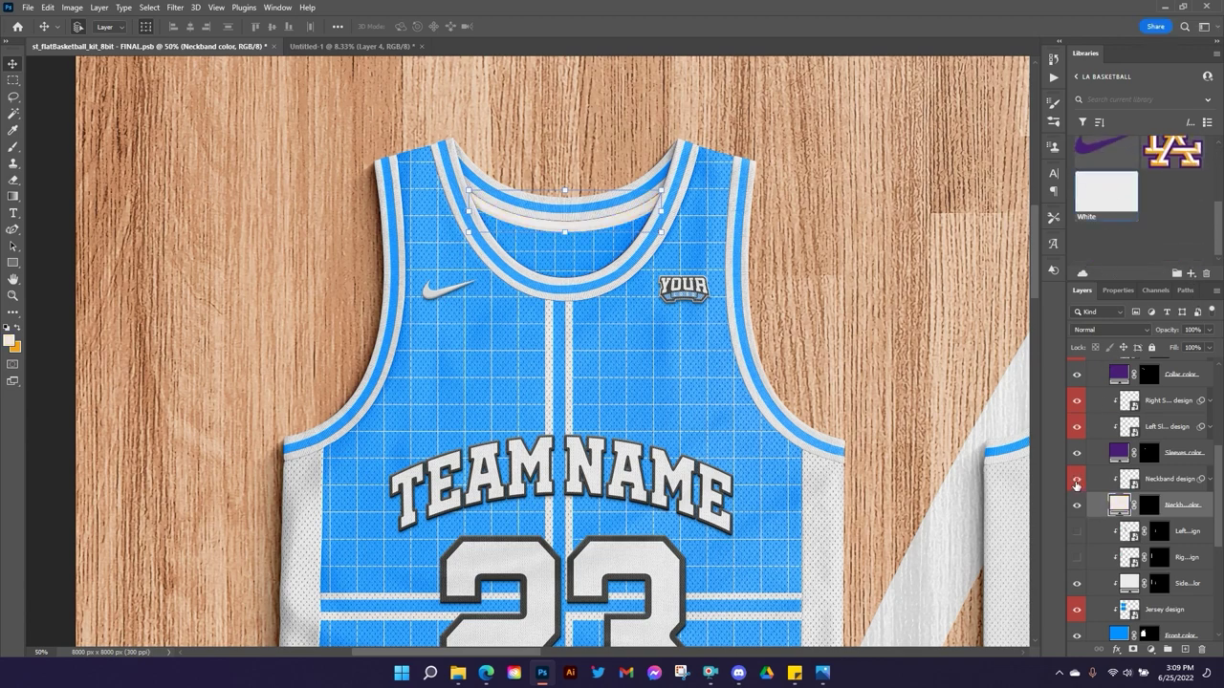
pyautogui.click(1076, 485)
# Preview the left and right side design layers on the front jersey one at a time and hide both again.
pyautogui.scroll(-2, 874, 382)
pyautogui.hscroll(2, 874, 383)
pyautogui.scroll(-2, 1121, 483)
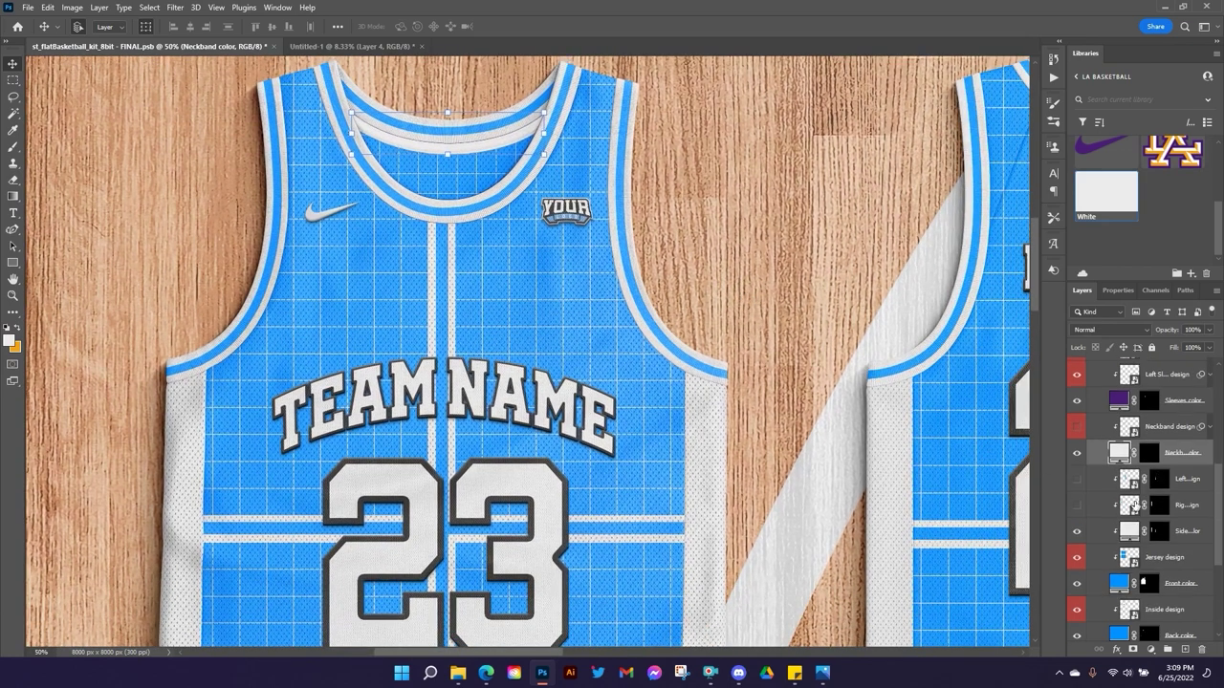
pyautogui.scroll(-2, 1099, 507)
pyautogui.hotkey('ctrl', '-')
pyautogui.hotkey('ctrl', '-')
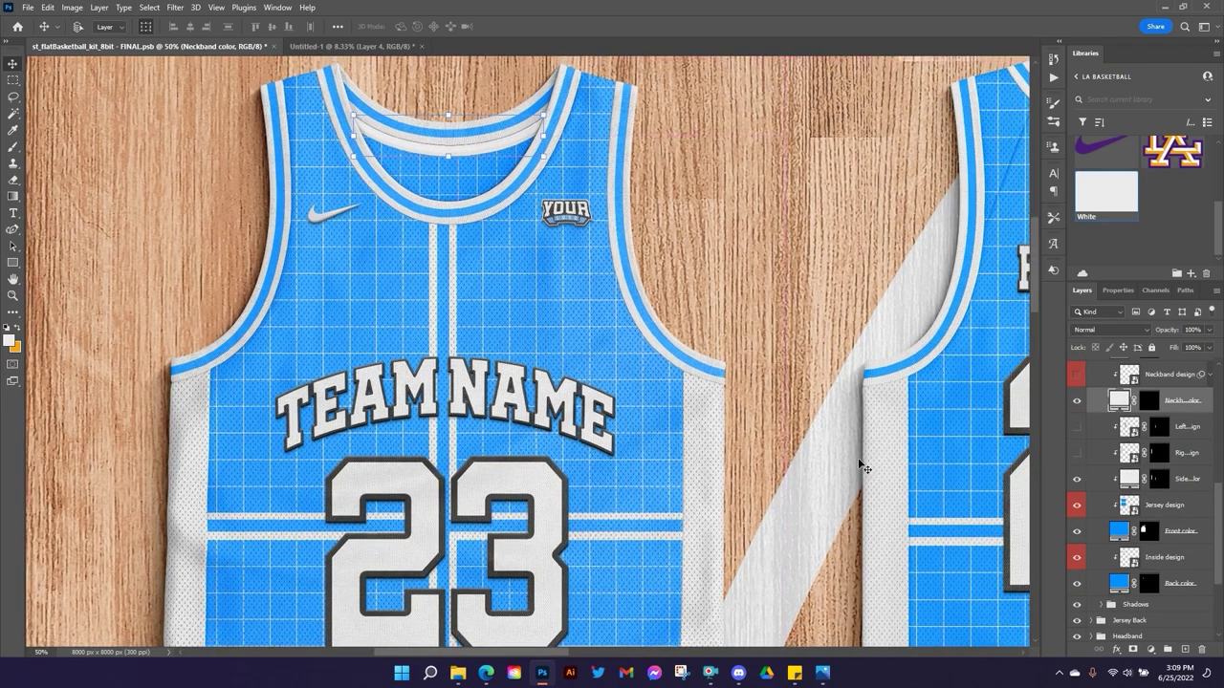
pyautogui.scroll(-3, 497, 435)
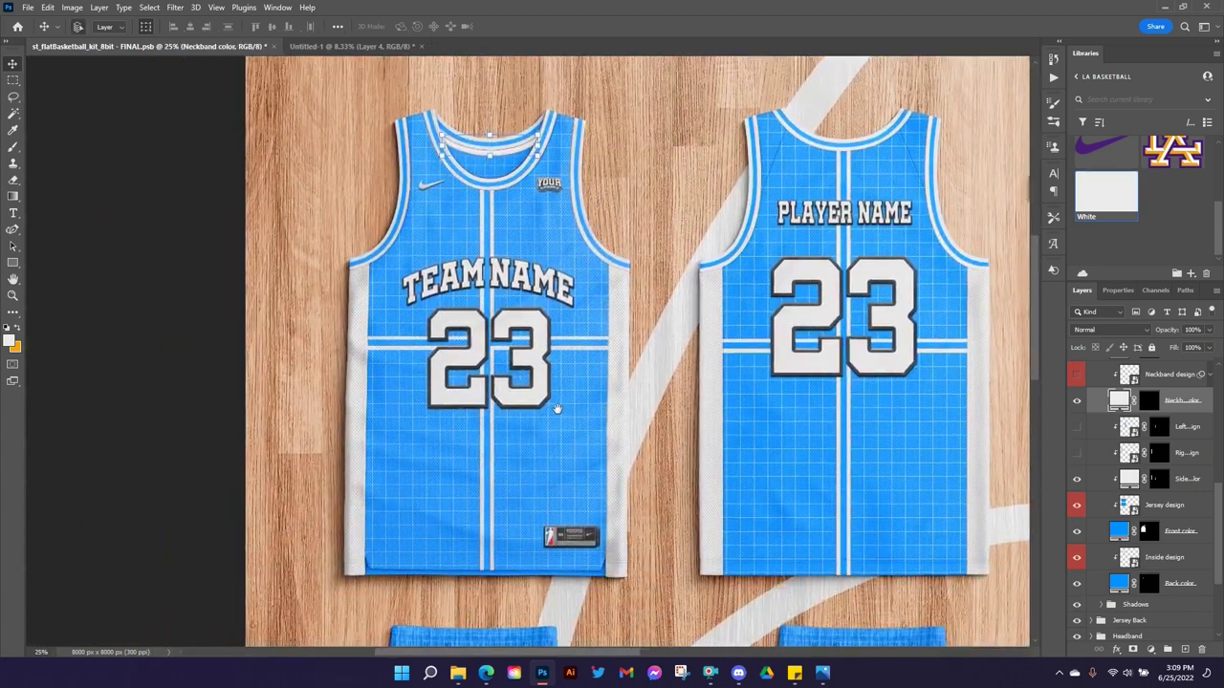
pyautogui.click(1077, 428)
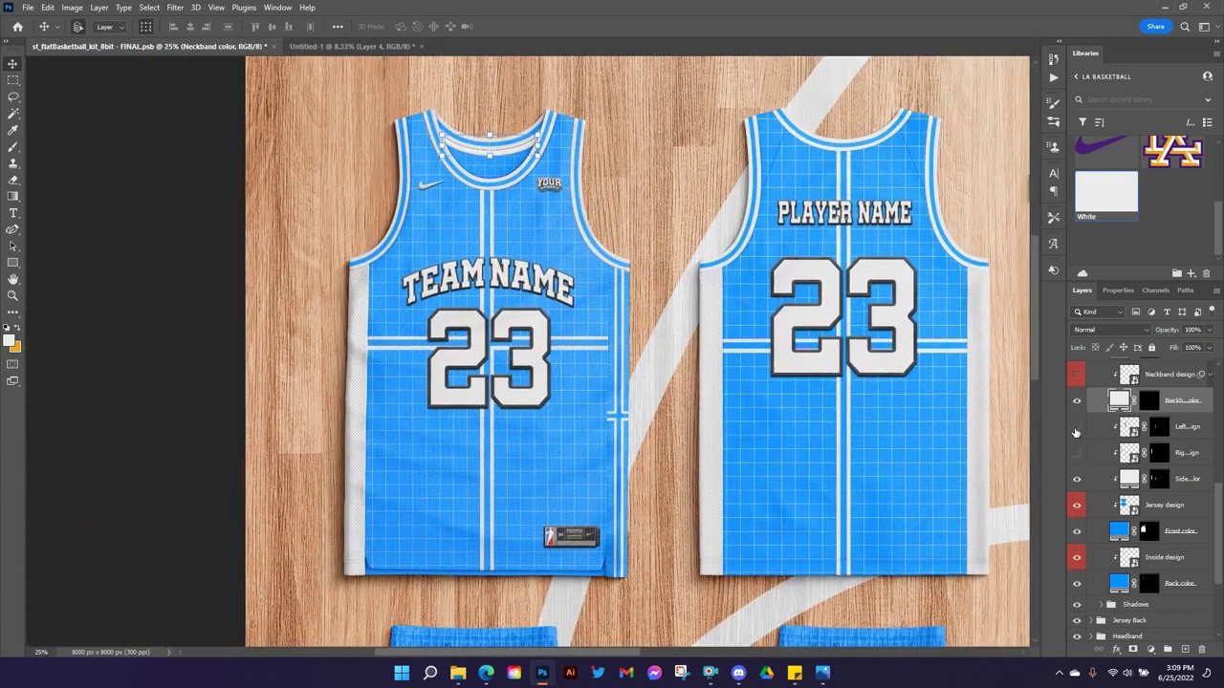
pyautogui.click(1077, 428)
pyautogui.click(1074, 452)
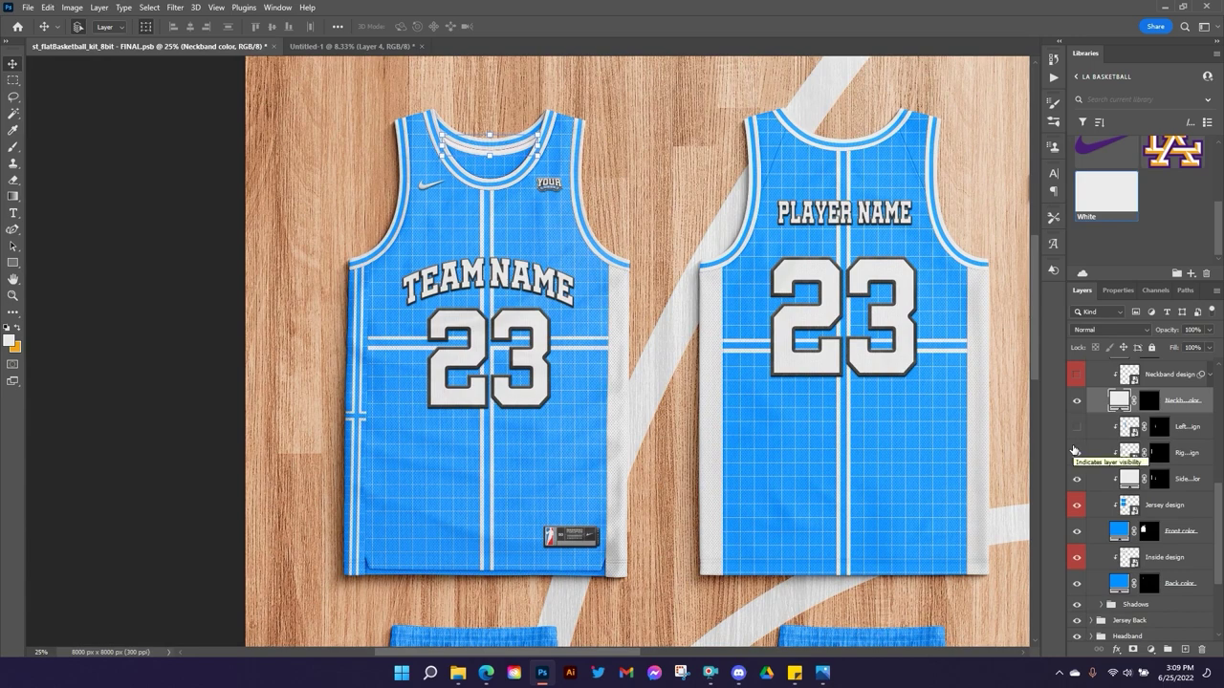
pyautogui.click(1074, 452)
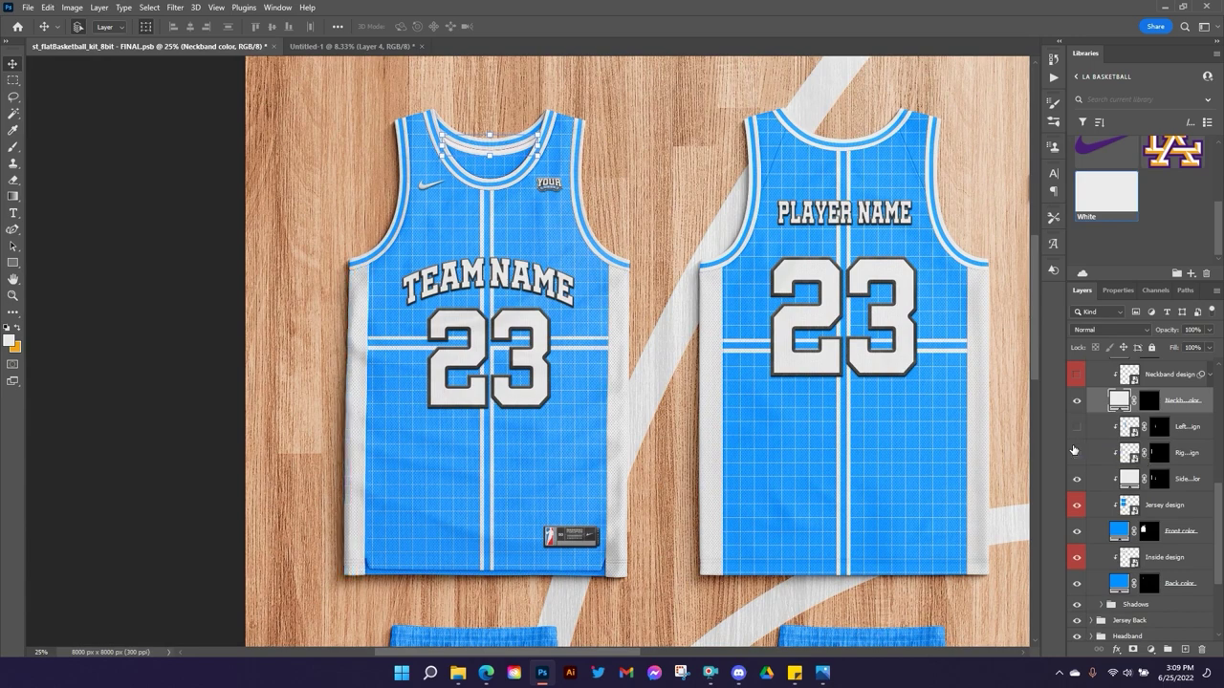
# Set the front jersey's Side parts color layer to the library's Purple.
pyautogui.click(1186, 479)
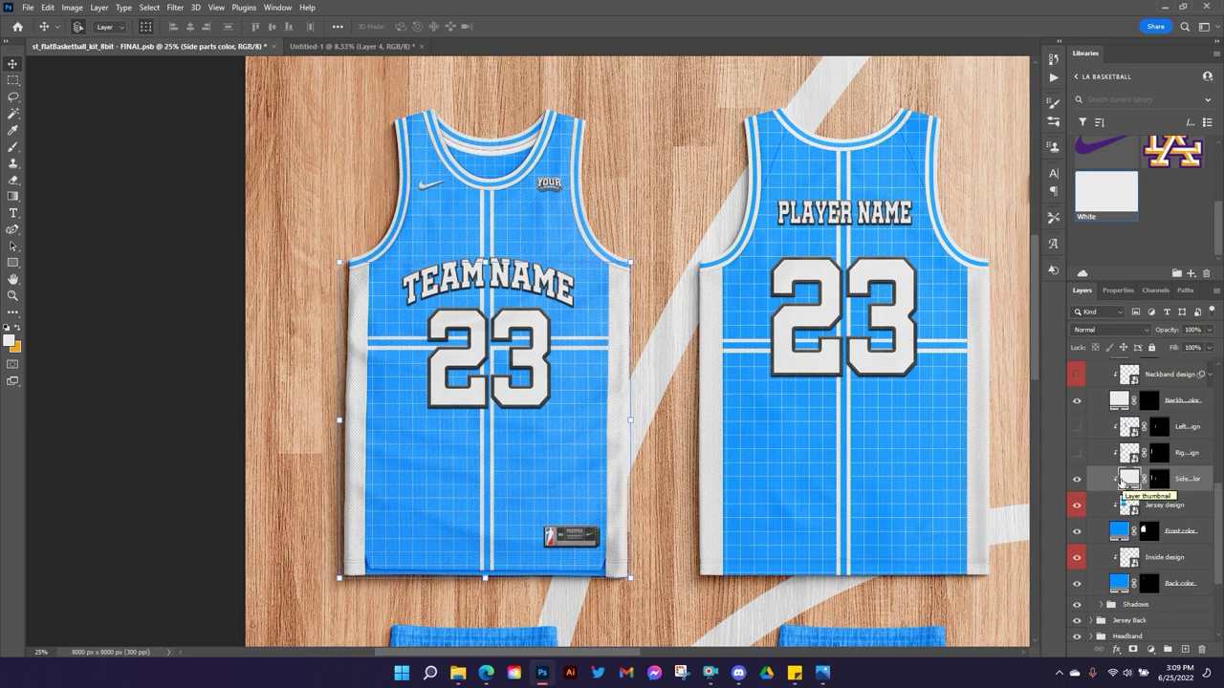
pyautogui.scroll(2, 1151, 215)
pyautogui.click(1173, 156)
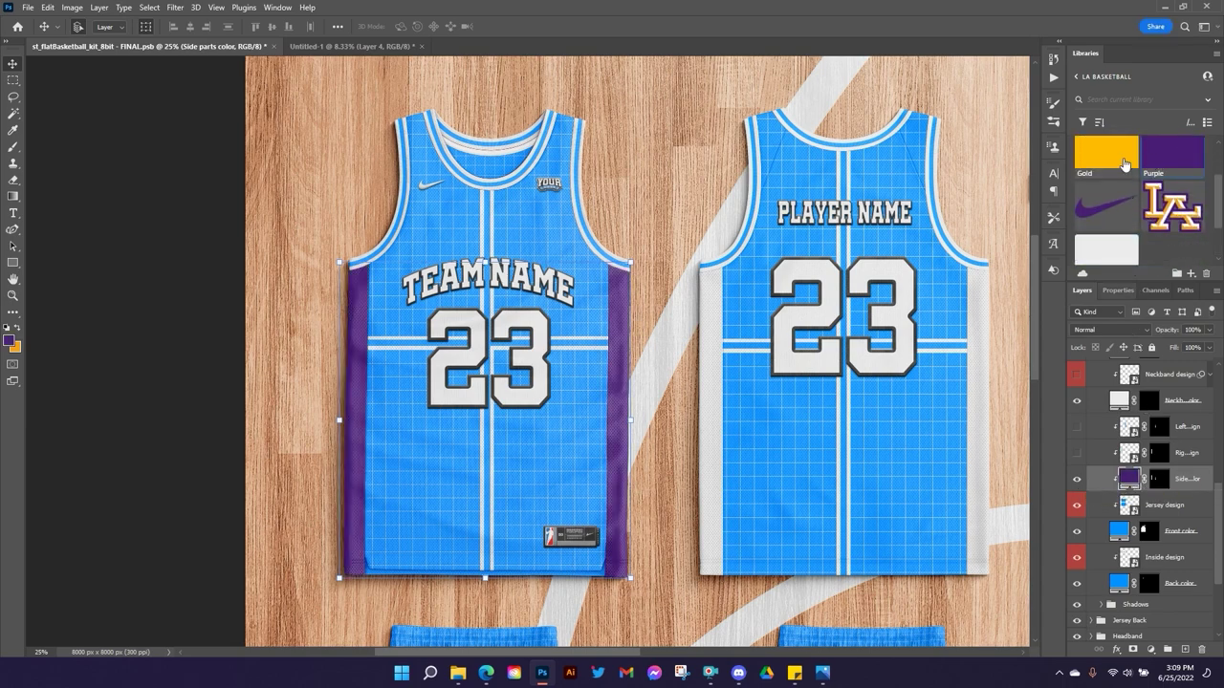
# Preview the front jersey's Side parts color layer in Gold and set it to the library's White.
pyautogui.click(1106, 156)
pyautogui.click(1100, 256)
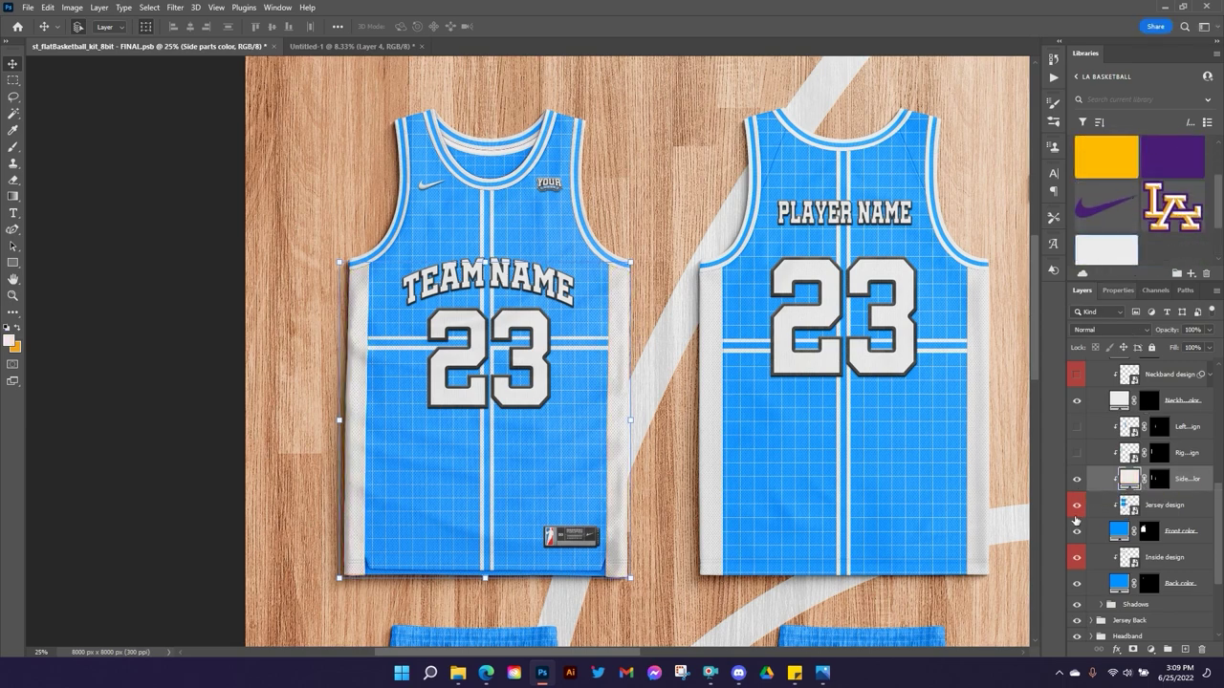
# Hide the front jersey's Jersey design layer and set its Front color layer to the library's Gold.
pyautogui.click(1078, 507)
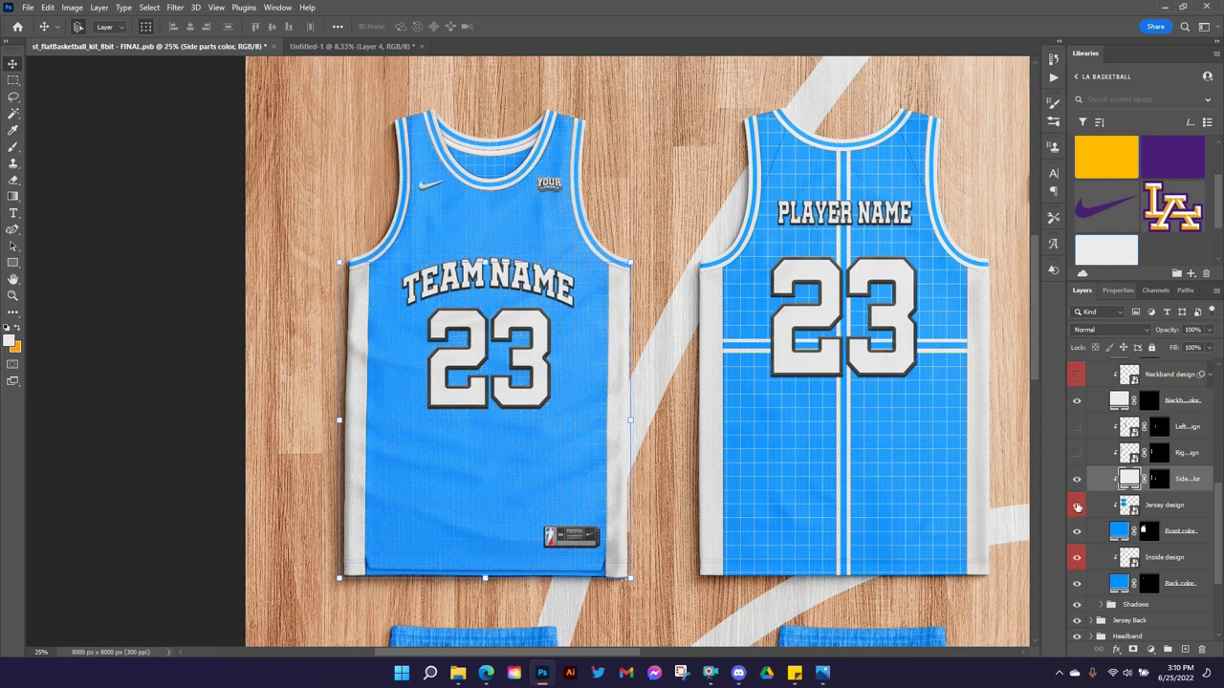
pyautogui.click(1078, 507)
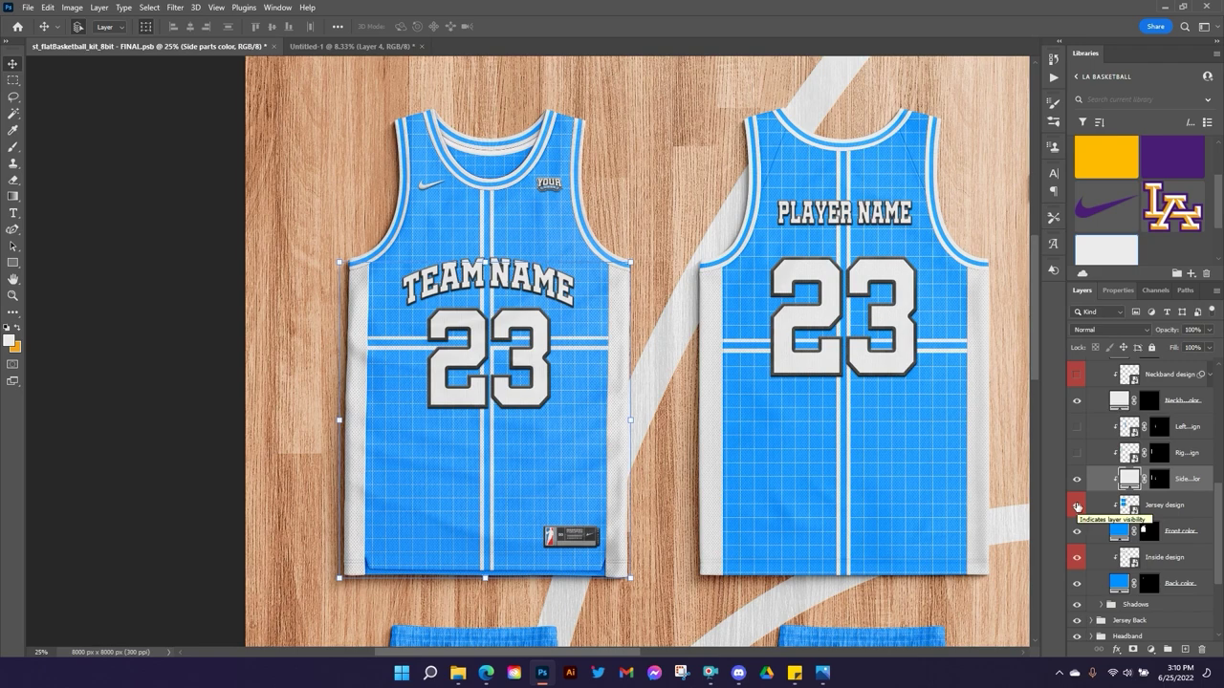
pyautogui.click(1077, 508)
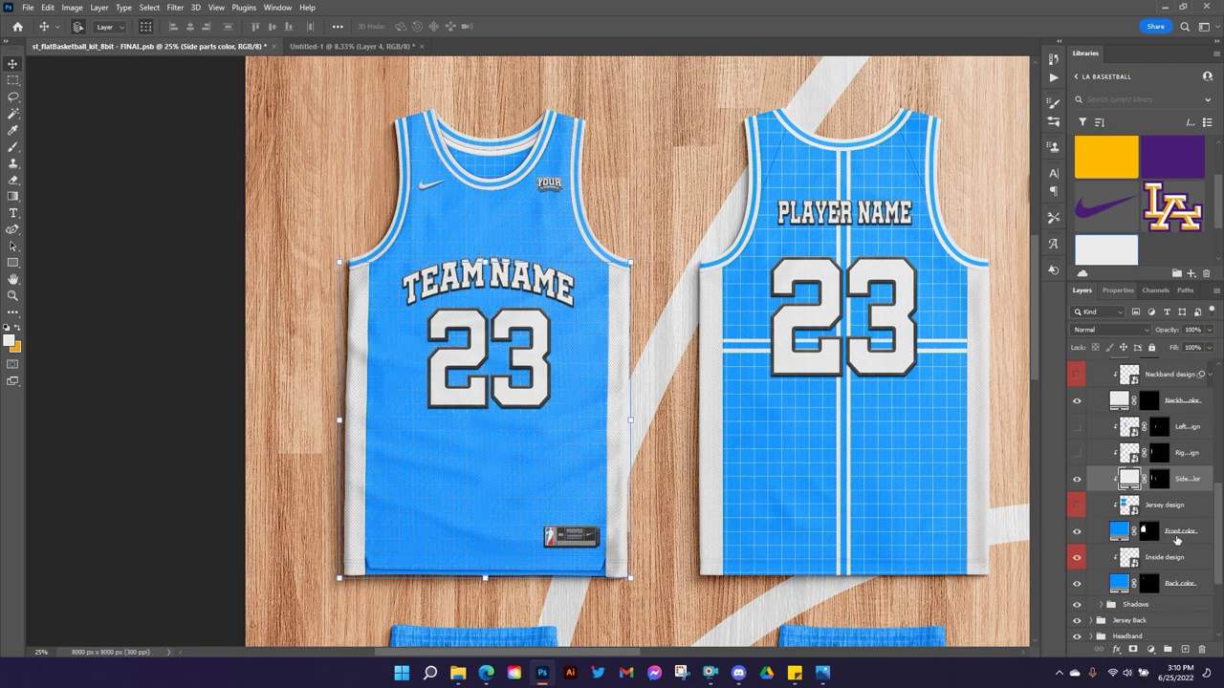
pyautogui.click(1174, 538)
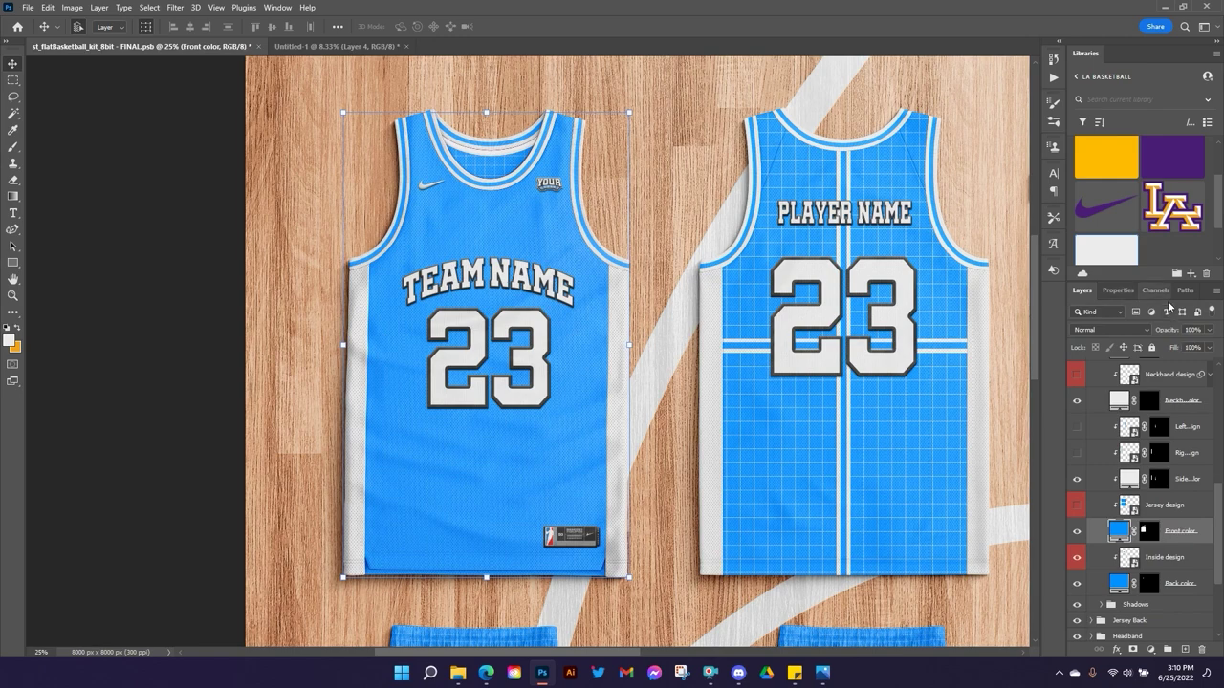
pyautogui.click(1103, 156)
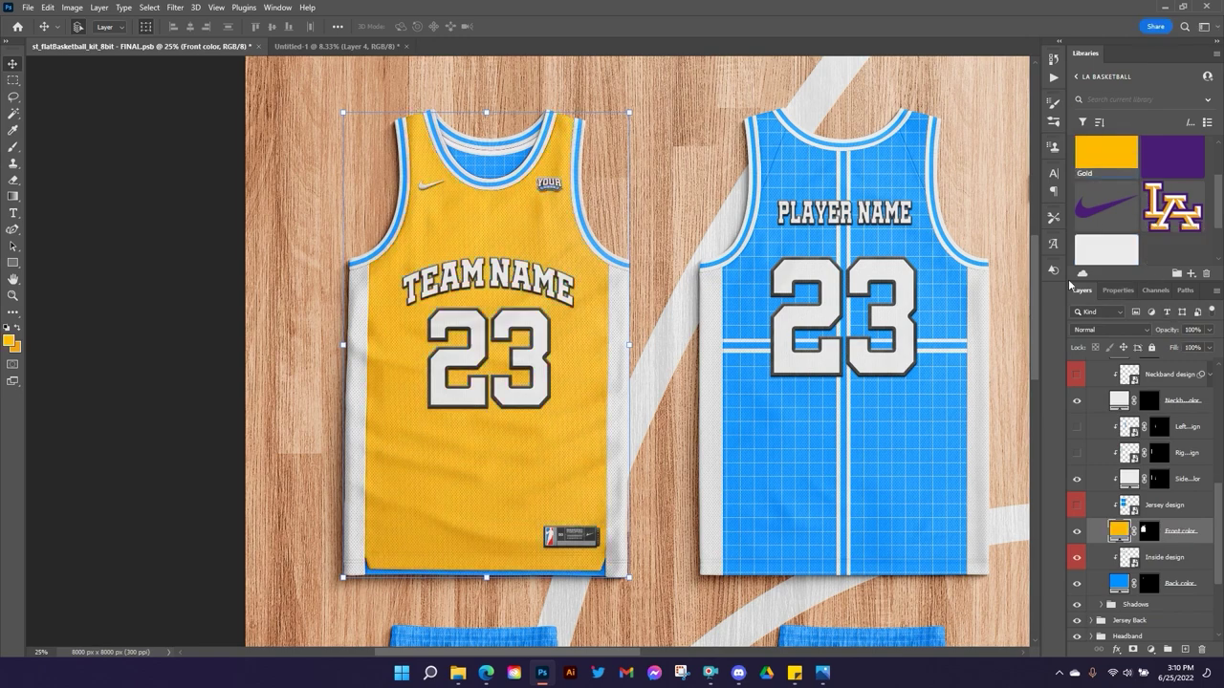
# Hide the front jersey's Inside design layer and set the Back color layer to Gold.
pyautogui.click(1178, 586)
pyautogui.click(1149, 564)
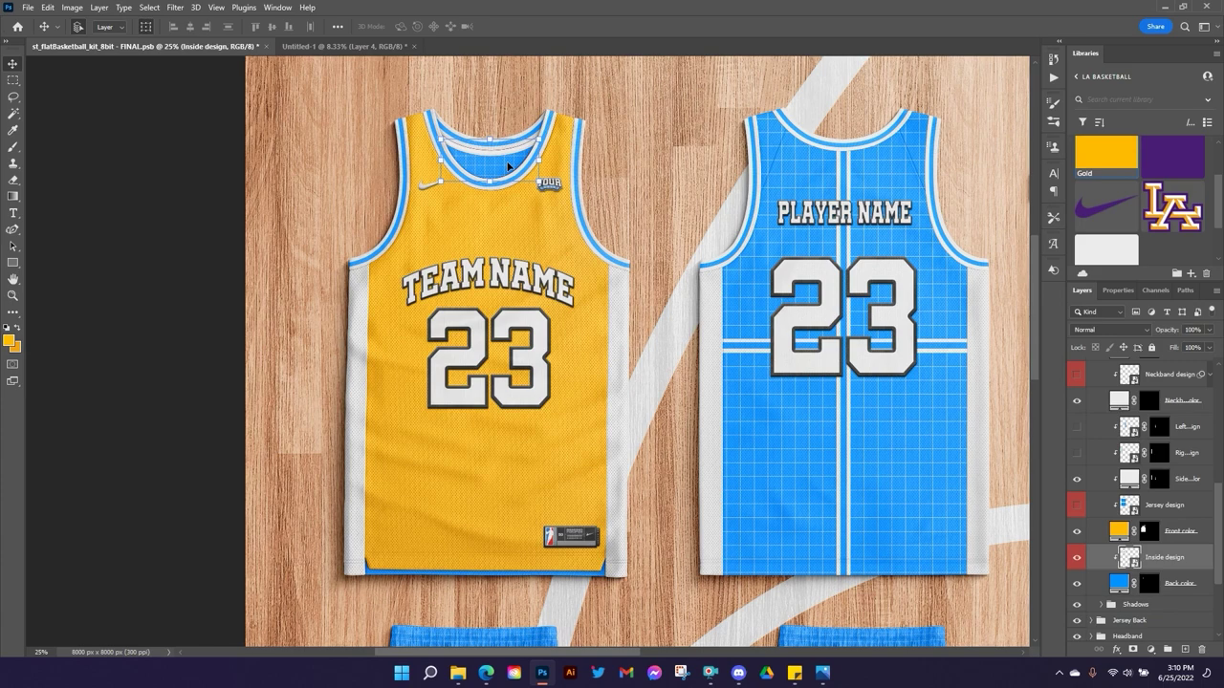
pyautogui.click(1078, 560)
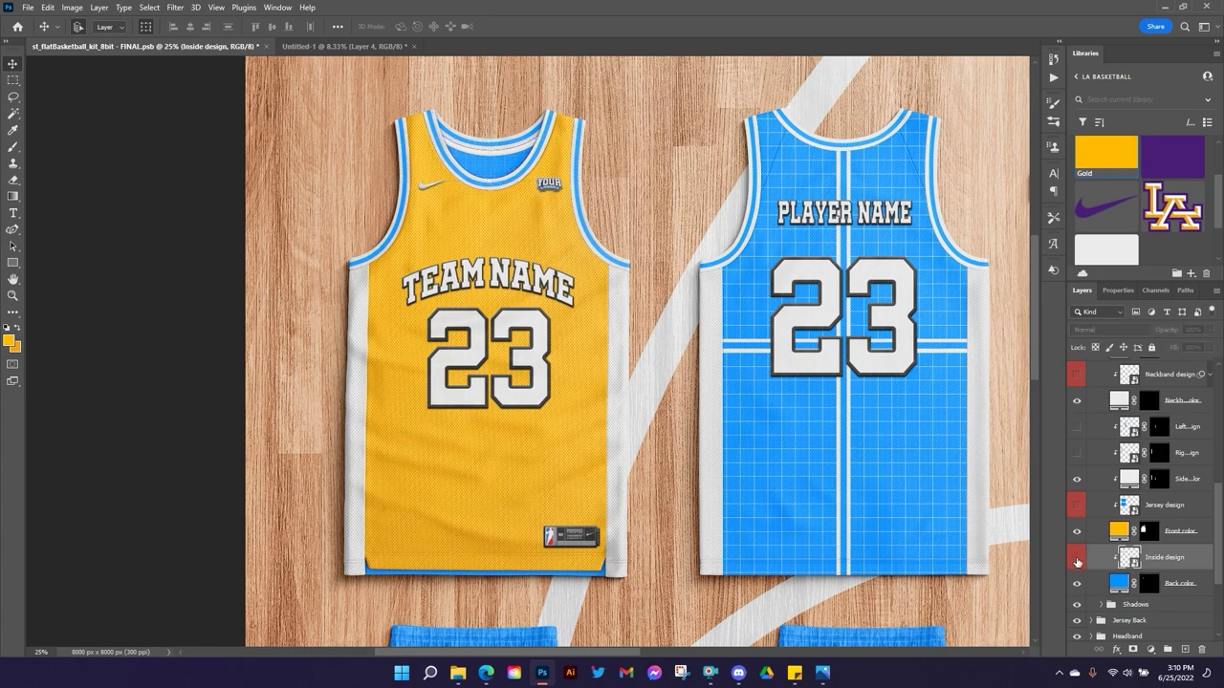
pyautogui.click(1195, 587)
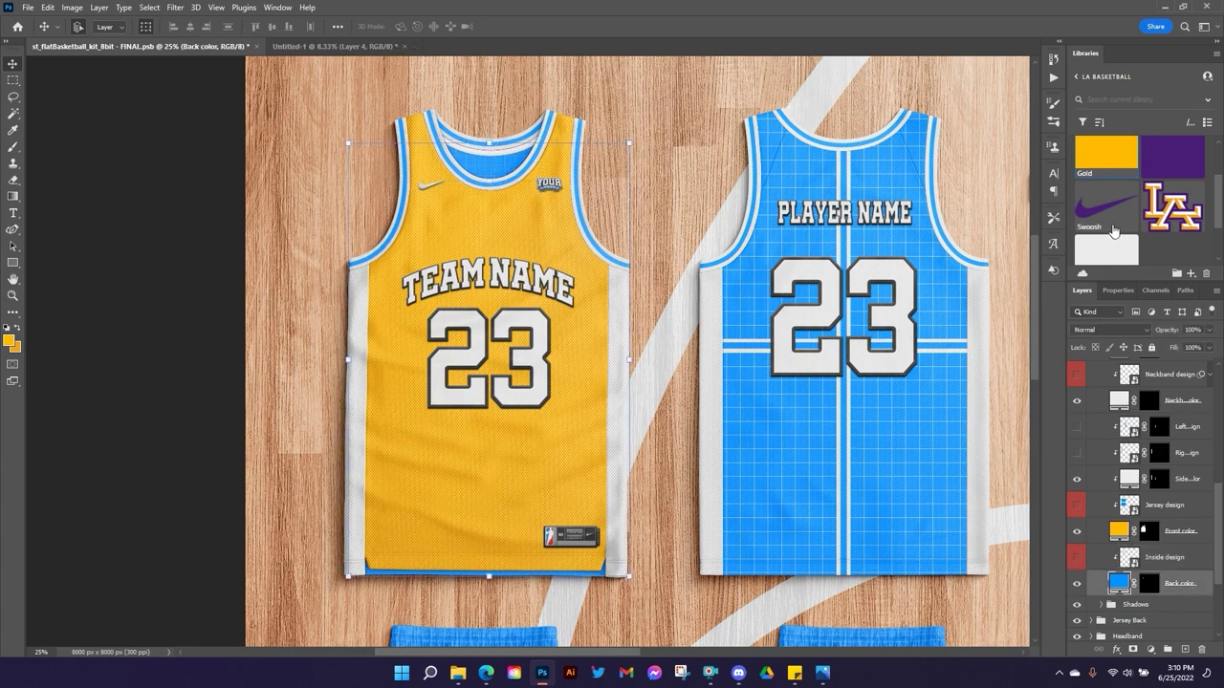
pyautogui.click(1104, 177)
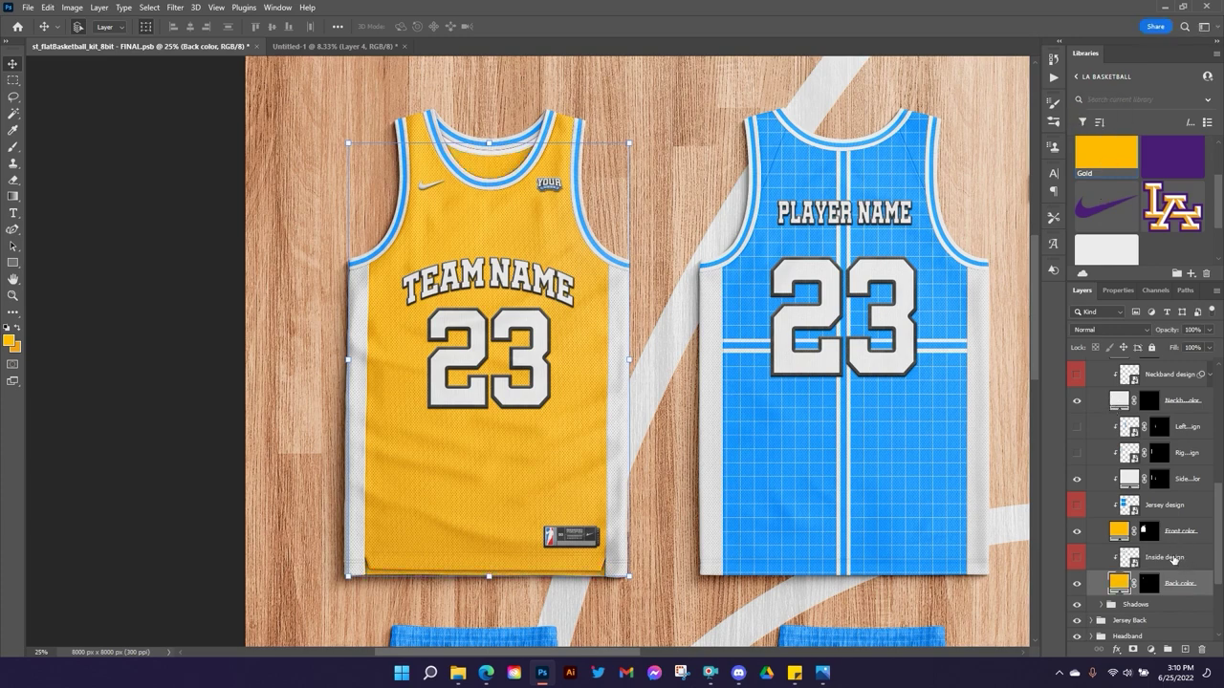
# Show the left and right side design layers on the front jersey.
pyautogui.scroll(1, 1170, 554)
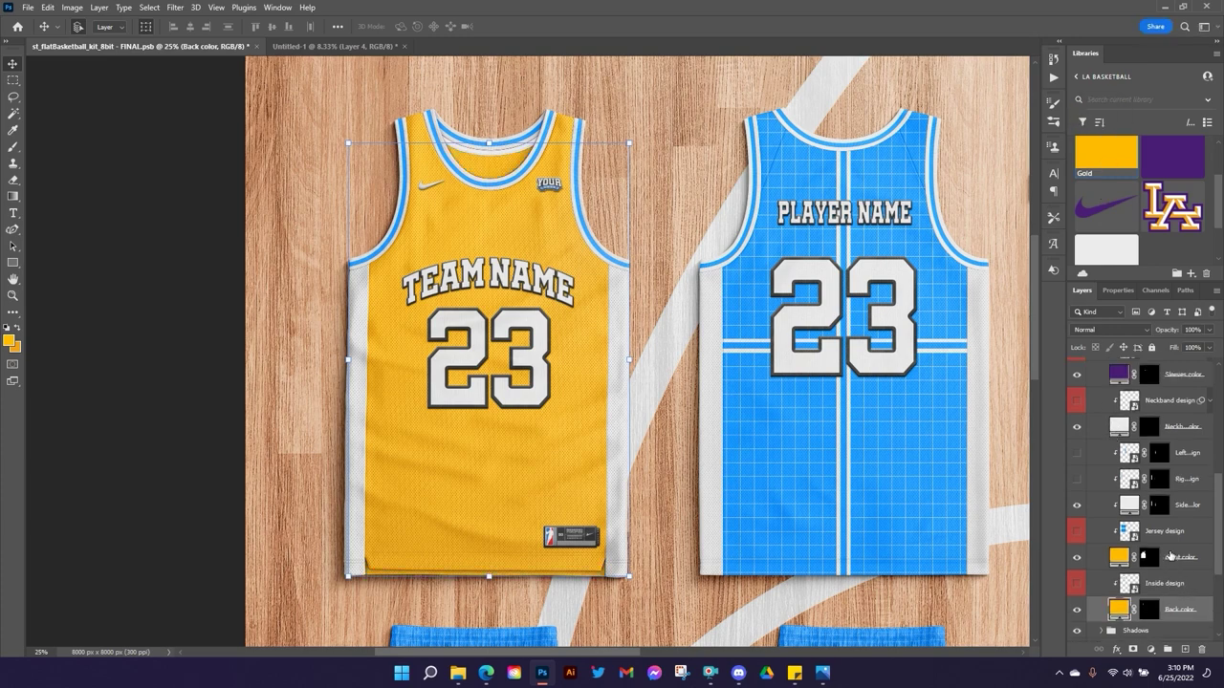
pyautogui.scroll(1, 1172, 551)
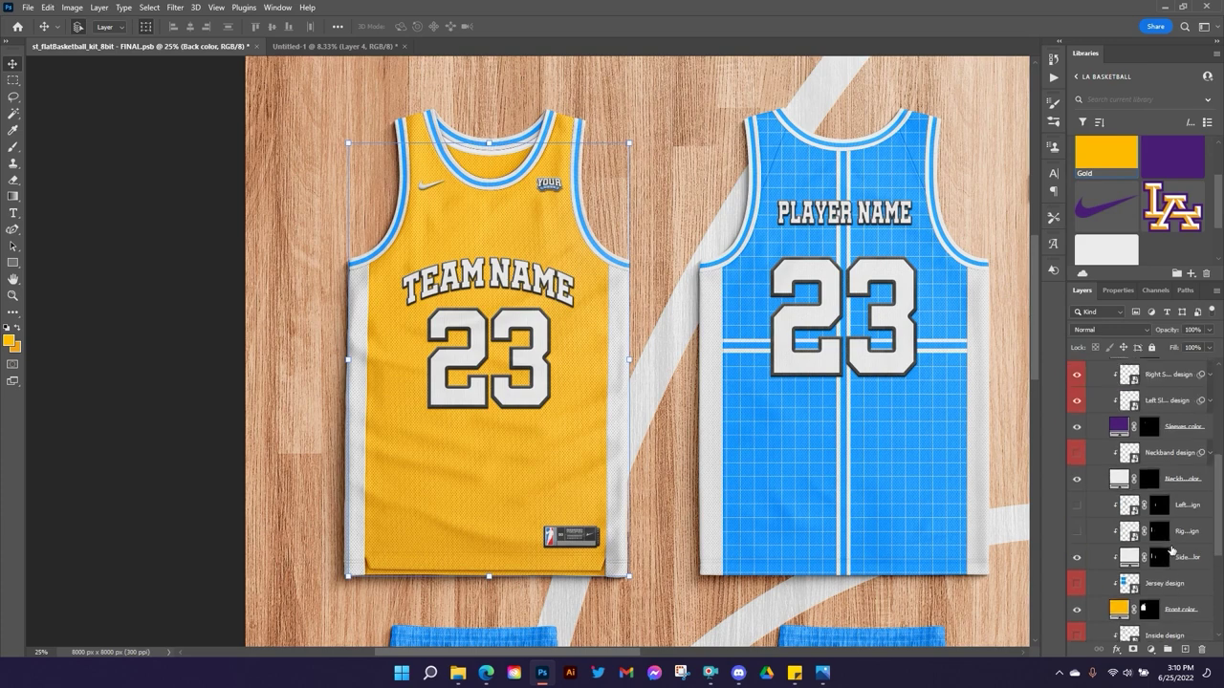
pyautogui.click(1077, 505)
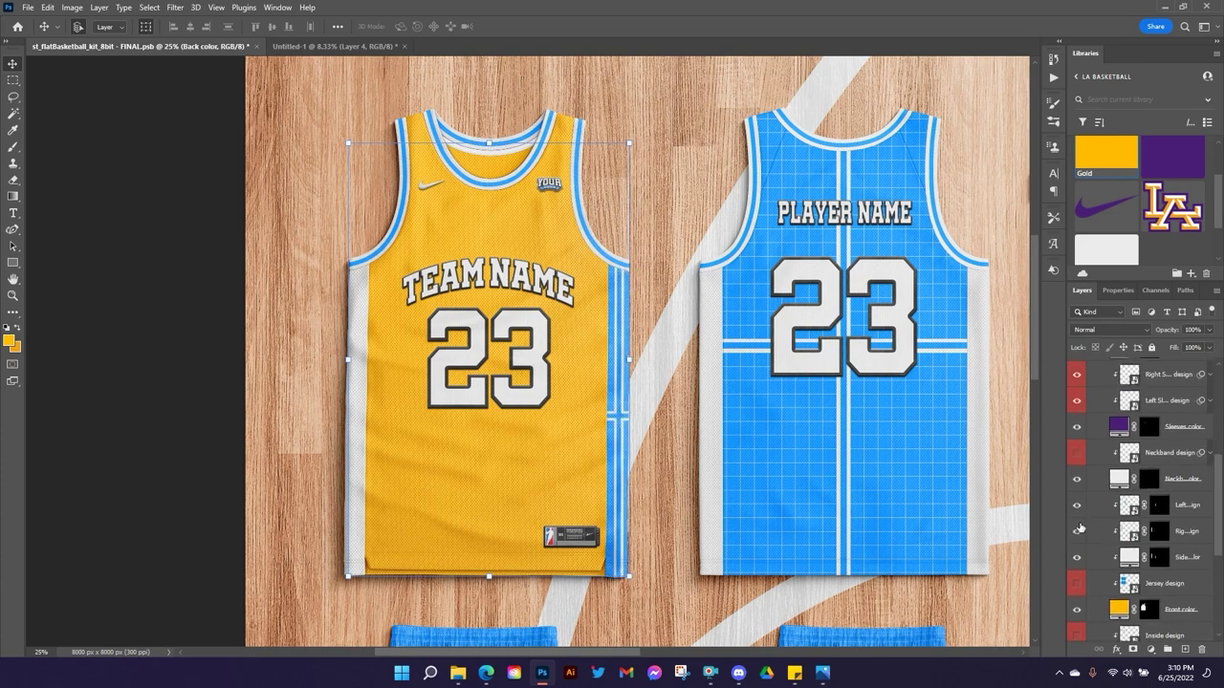
pyautogui.click(1077, 531)
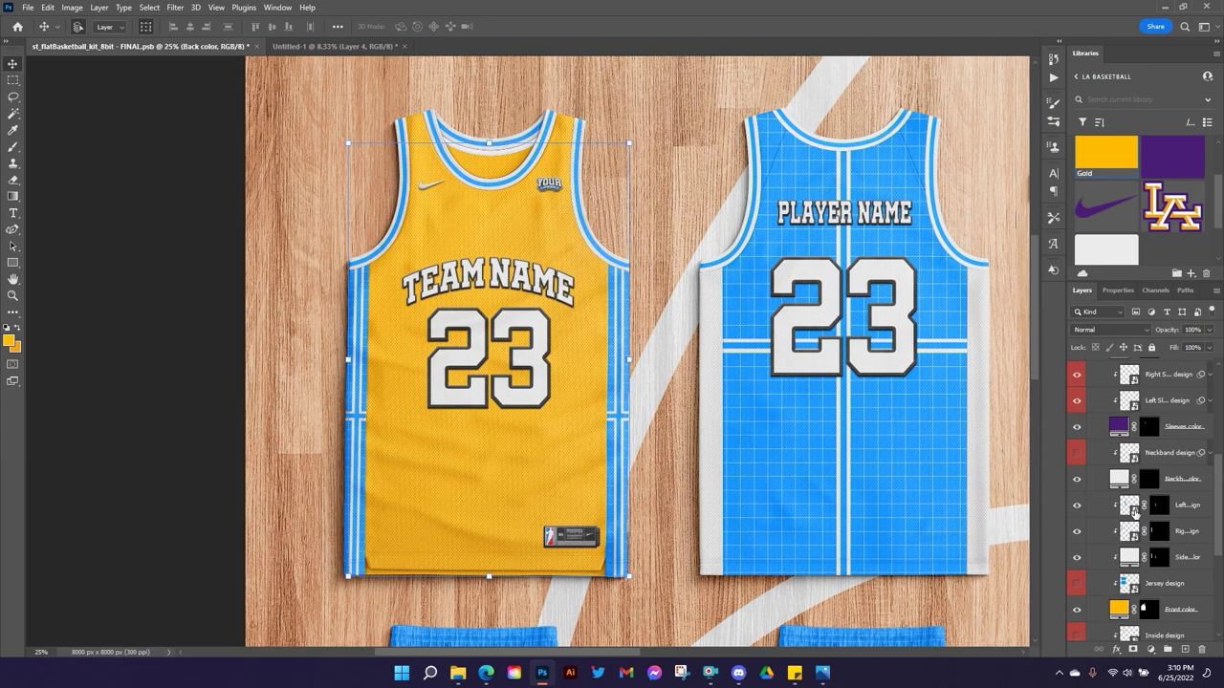
# Open the left side design's contents, hide the Grid layer and set the BG Color shape to White.
pyautogui.doubleClick(1133, 509)
pyautogui.click(1078, 397)
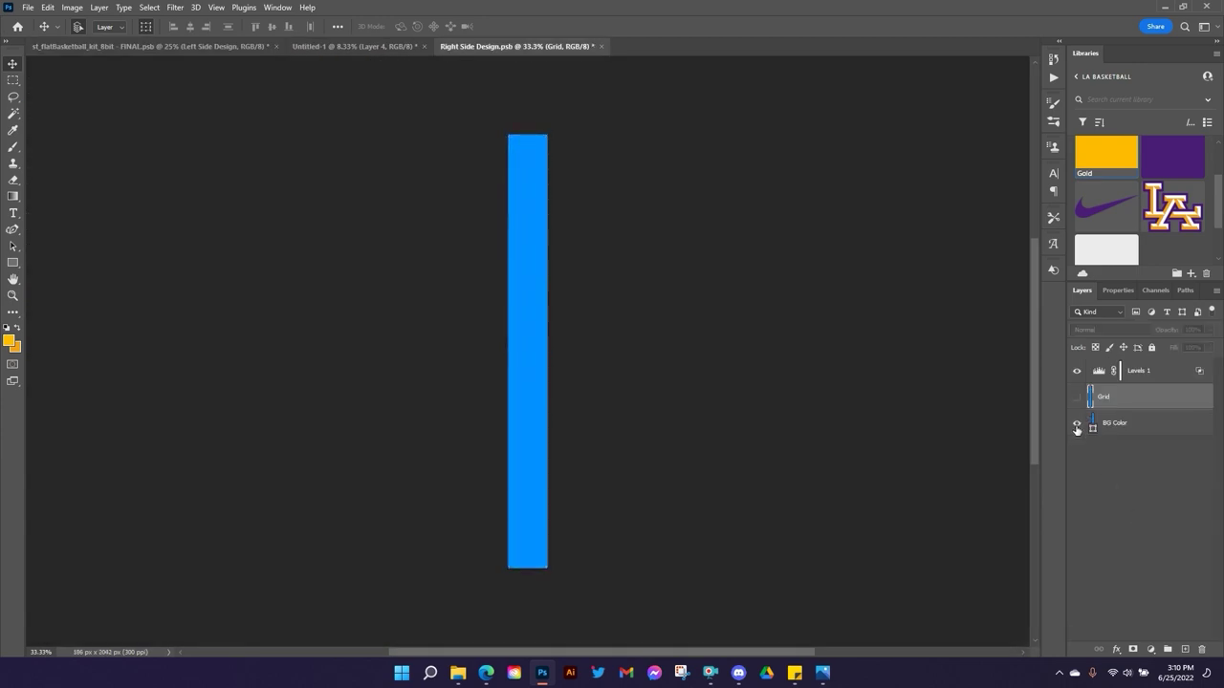
pyautogui.click(1092, 430)
pyautogui.click(1109, 253)
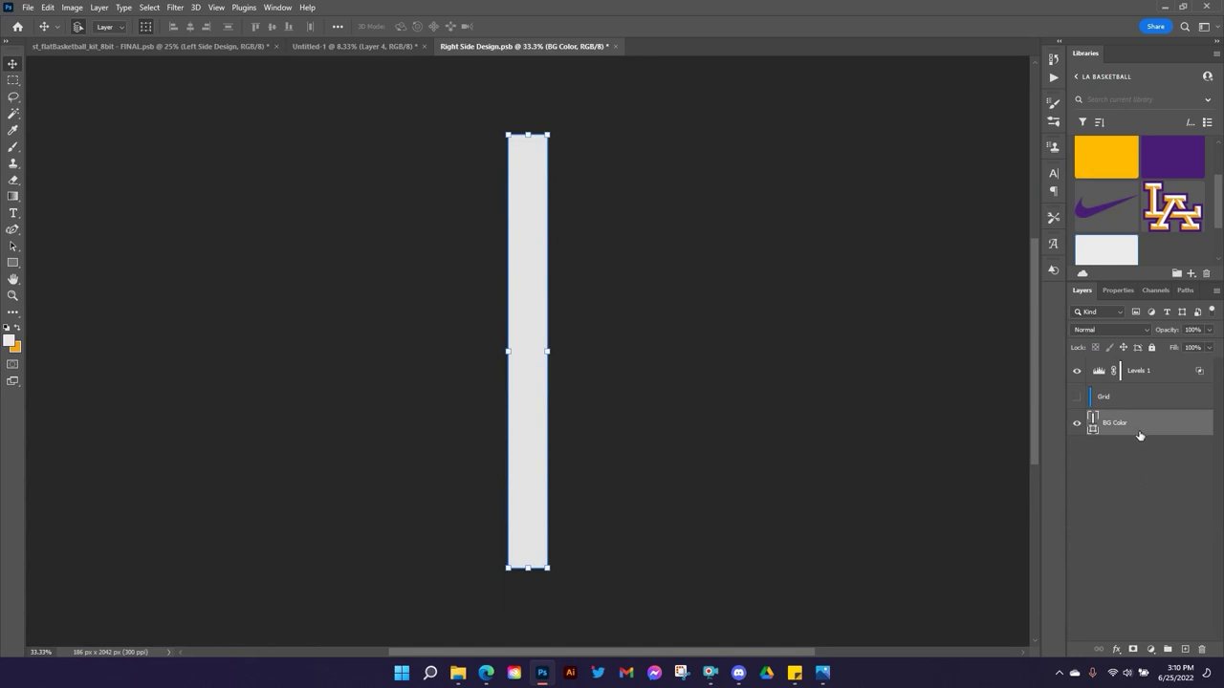
# Duplicate the BG Color shape, make the copy Purple, narrow it to a right-edge stripe about 23% of its width, and save.
pyautogui.hotkey('ctrl', 'j')
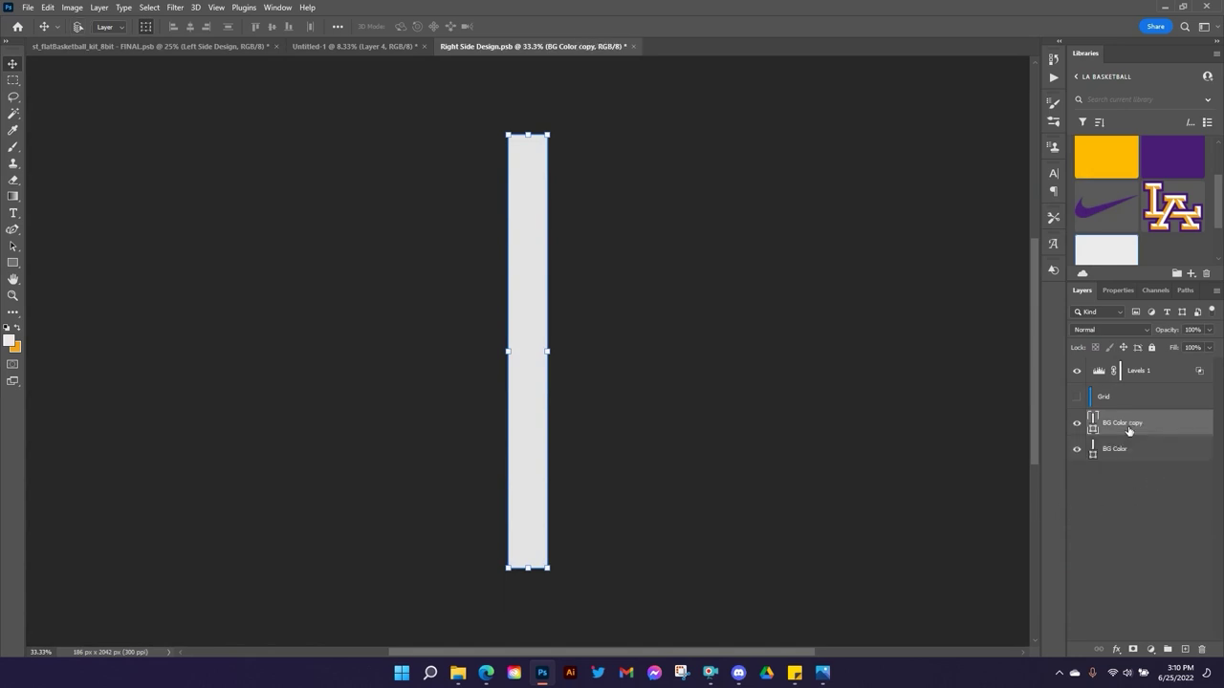
pyautogui.click(1148, 168)
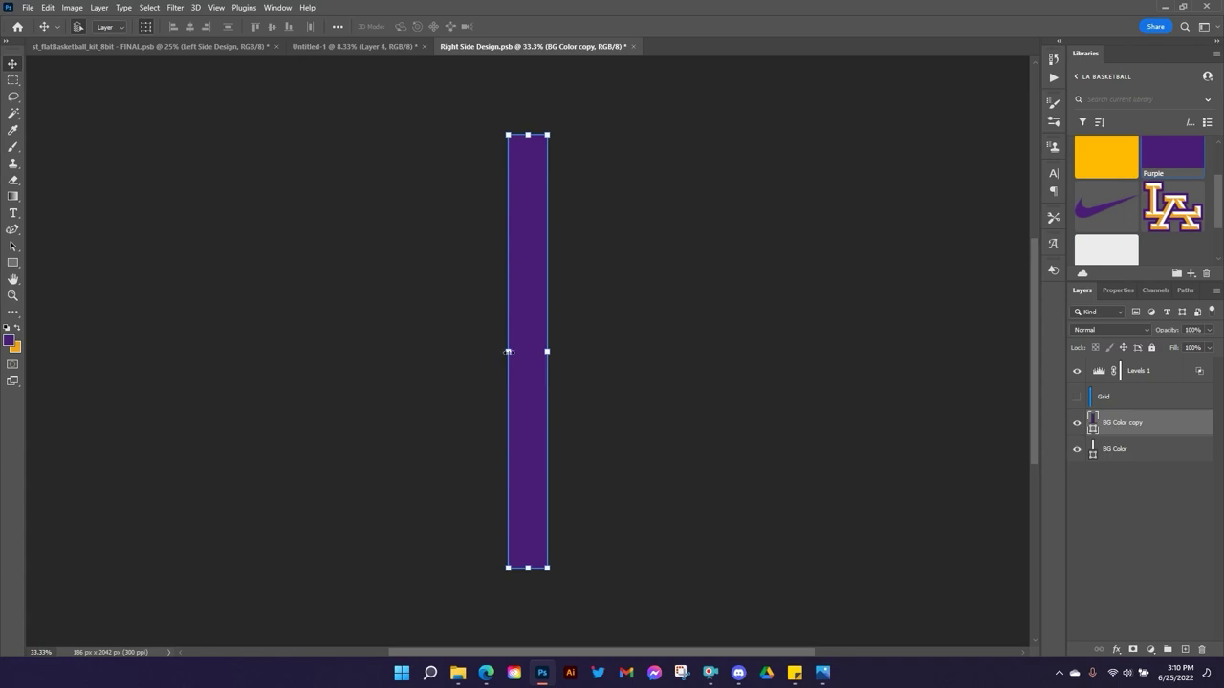
pyautogui.click(508, 352)
pyautogui.moveTo(508, 352); pyautogui.dragTo(539, 354)
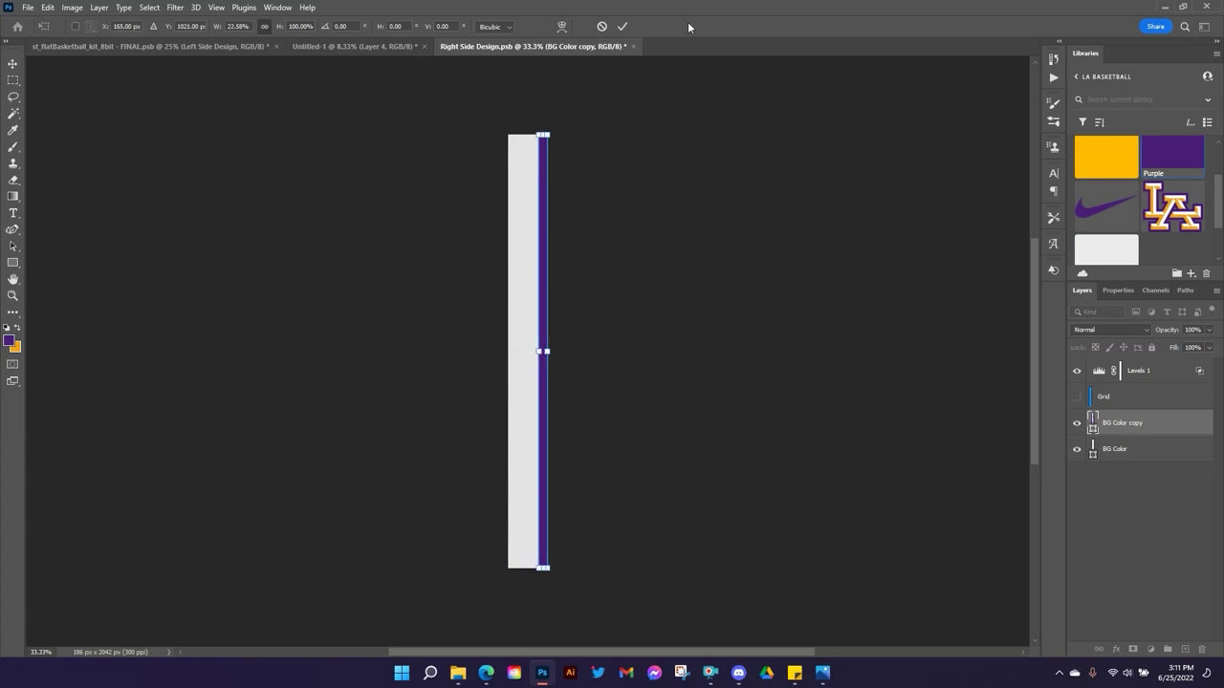
pyautogui.click(622, 26)
pyautogui.hotkey('ctrl', 's')
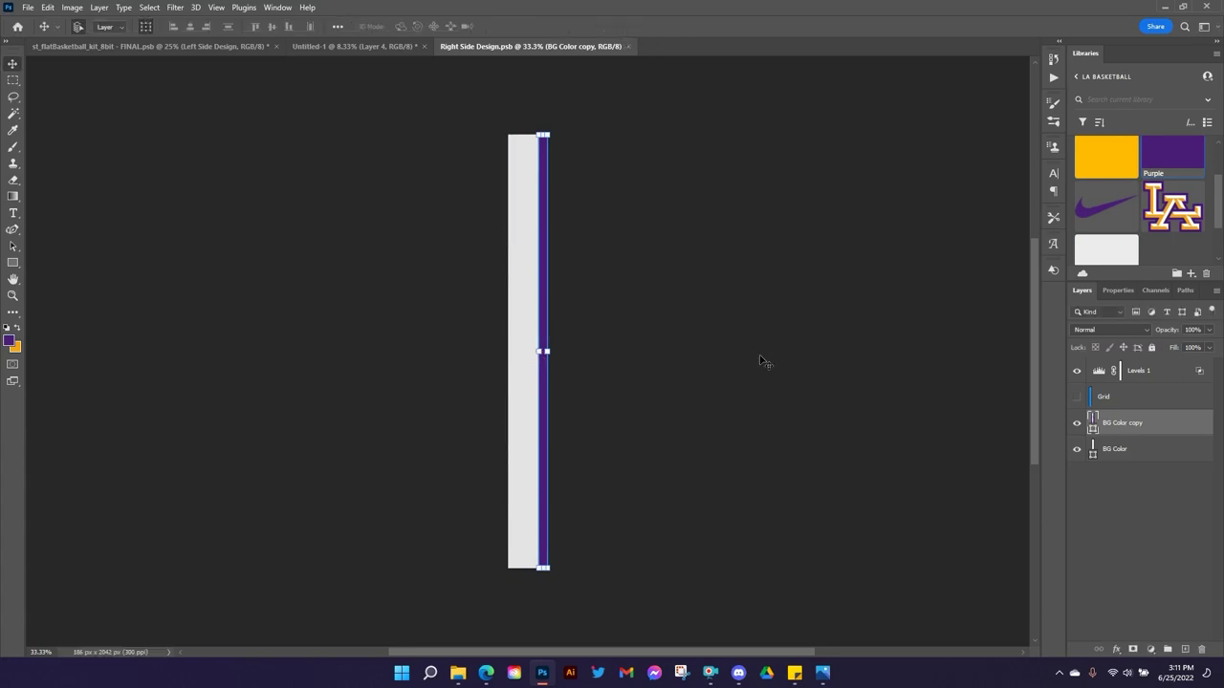
# Check the side stripes on the kit mockup and close the Untitled-1 document without saving it.
pyautogui.click(214, 45)
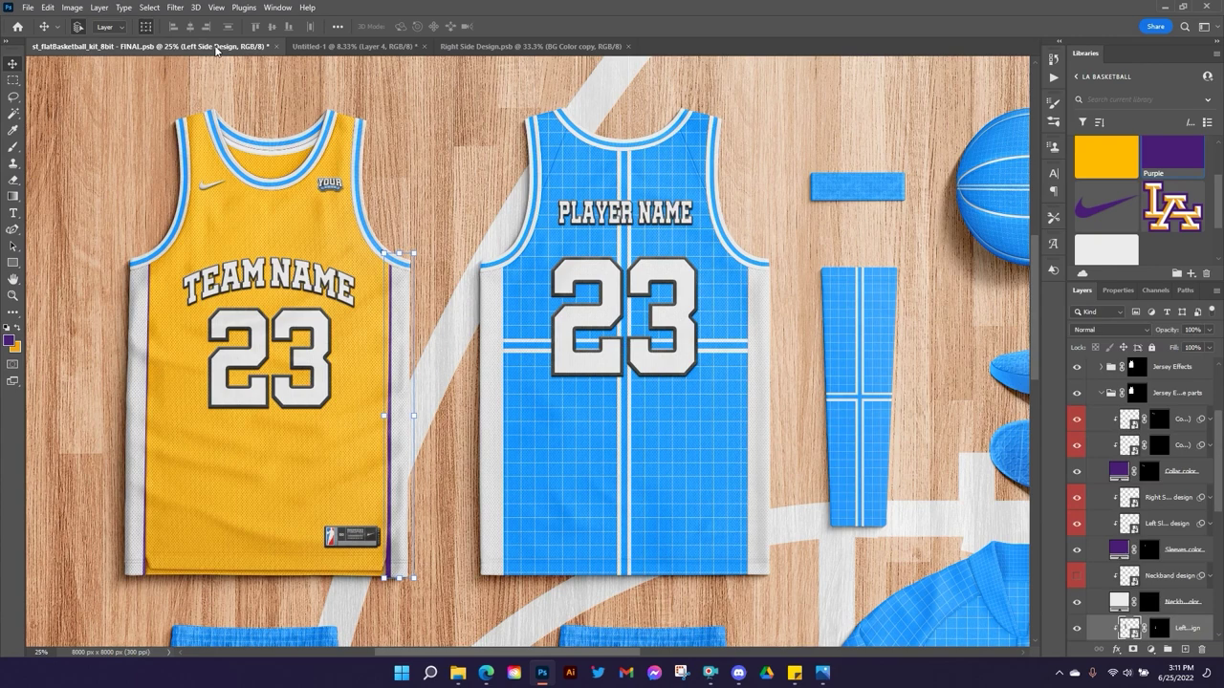
pyautogui.click(422, 46)
pyautogui.click(603, 250)
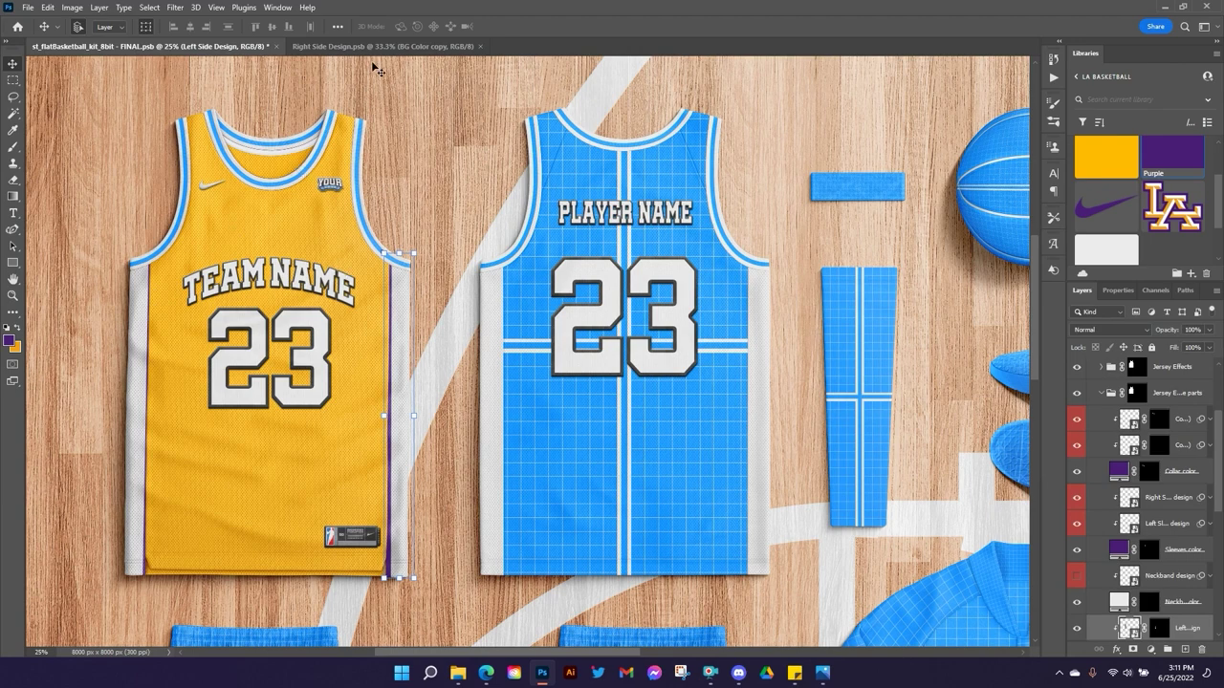
# Widen the purple stripe in Right Side Design.psb slightly, save it and return to the kit mockup.
pyautogui.click(382, 46)
pyautogui.moveTo(537, 351); pyautogui.dragTo(533, 351)
pyautogui.click(622, 26)
pyautogui.hotkey('ctrl', 's')
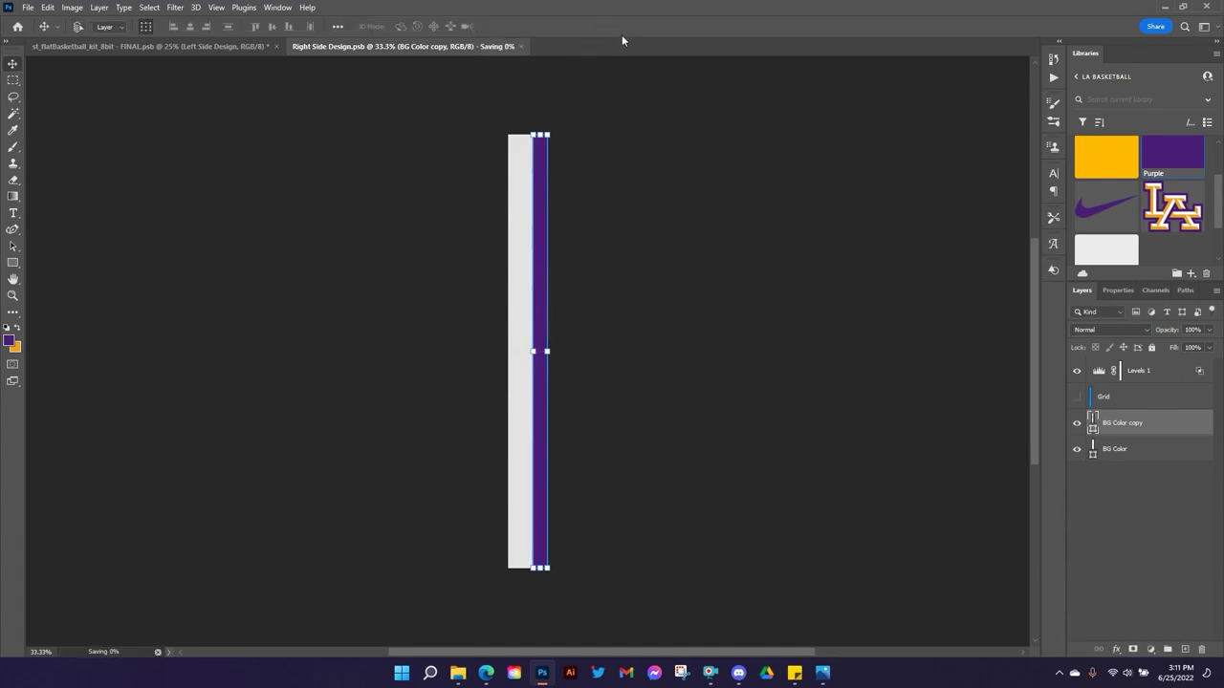
pyautogui.click(158, 48)
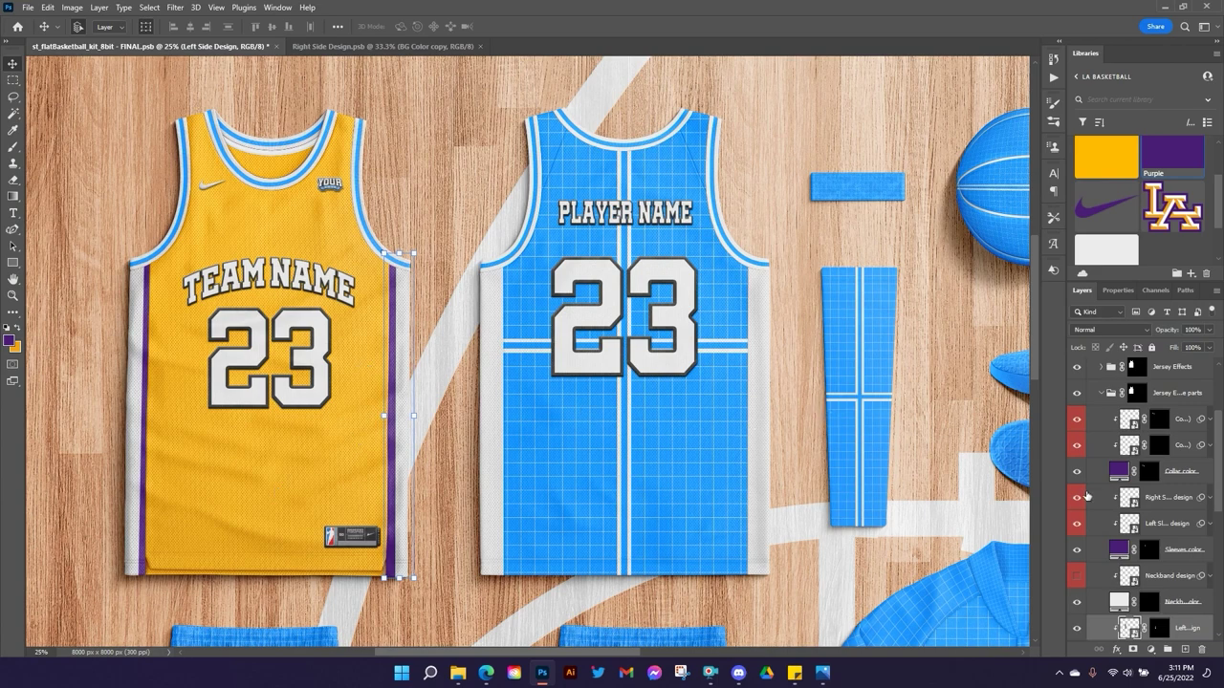
# Open the front jersey's Left Sleeve design contents, try Gold on stripes 1 and 3, and set both to Purple.
pyautogui.click(1165, 526)
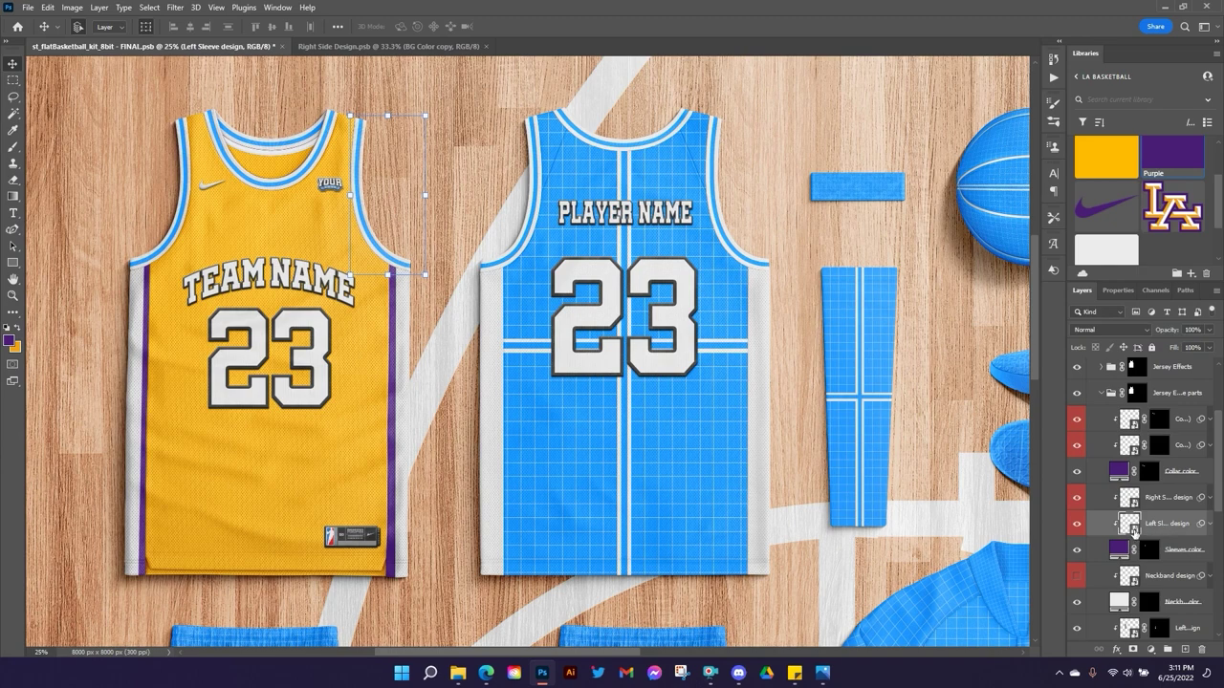
pyautogui.doubleClick(1132, 528)
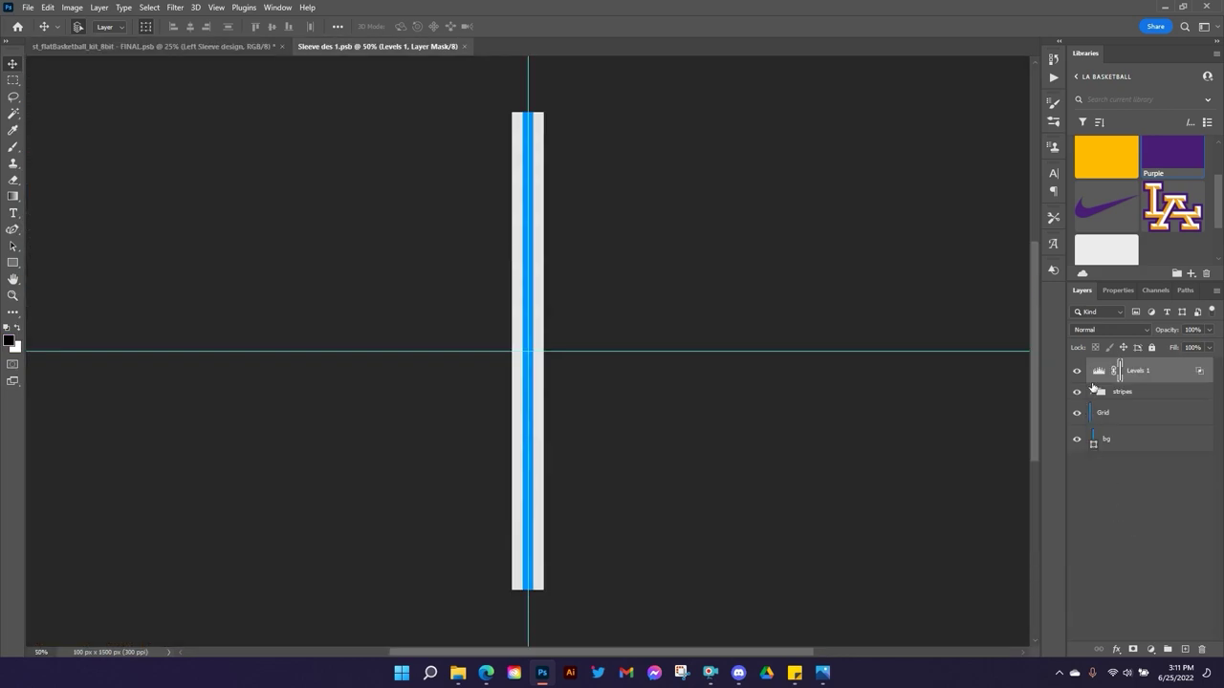
pyautogui.click(1091, 393)
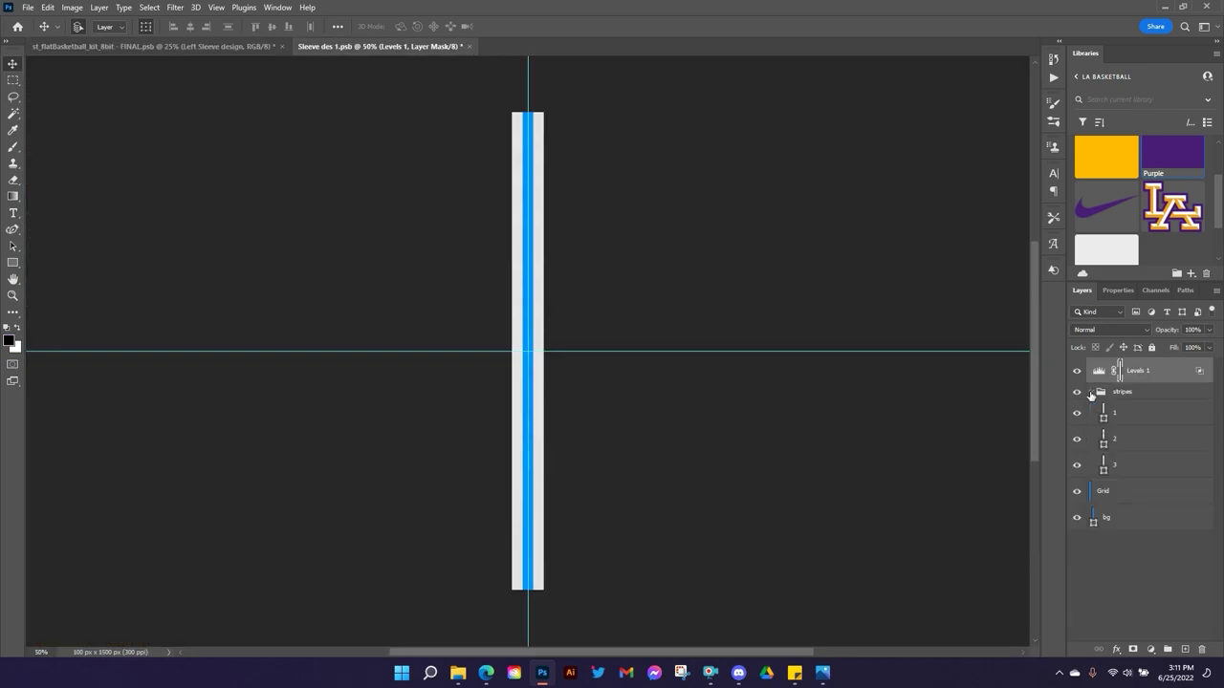
pyautogui.click(1130, 422)
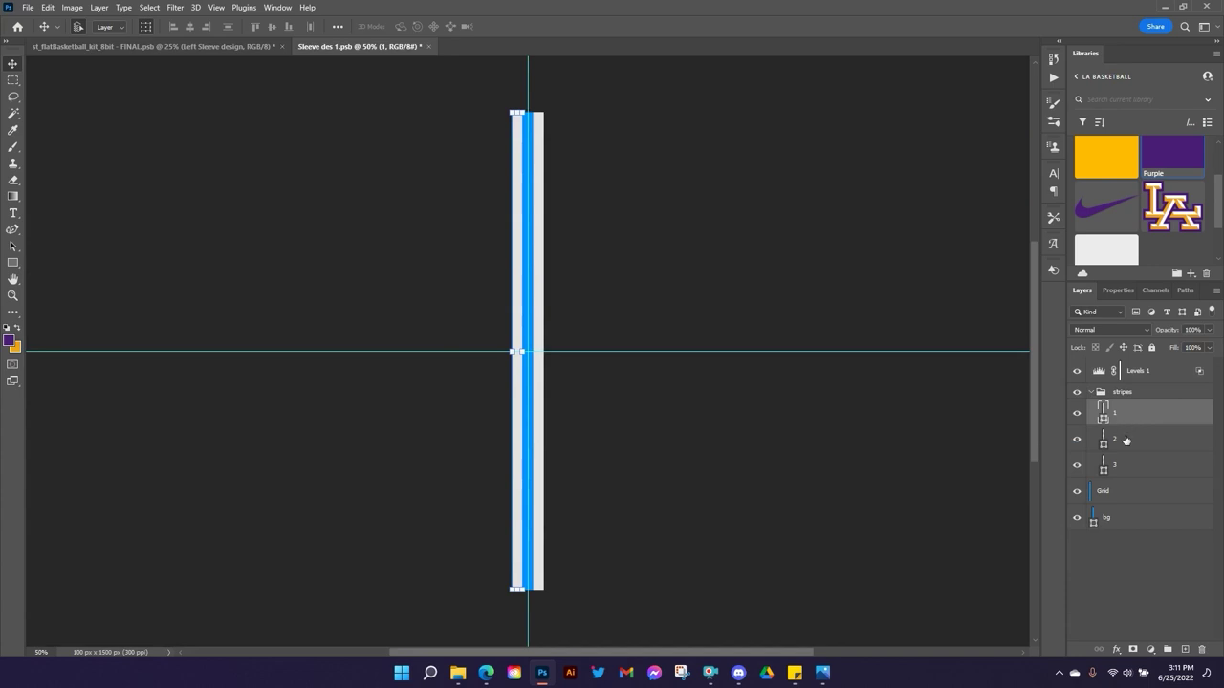
pyautogui.click(1127, 441)
pyautogui.click(1128, 460)
pyautogui.click(1131, 418)
pyautogui.keyDown('ctrl'); pyautogui.click(1131, 463); pyautogui.keyUp('ctrl')
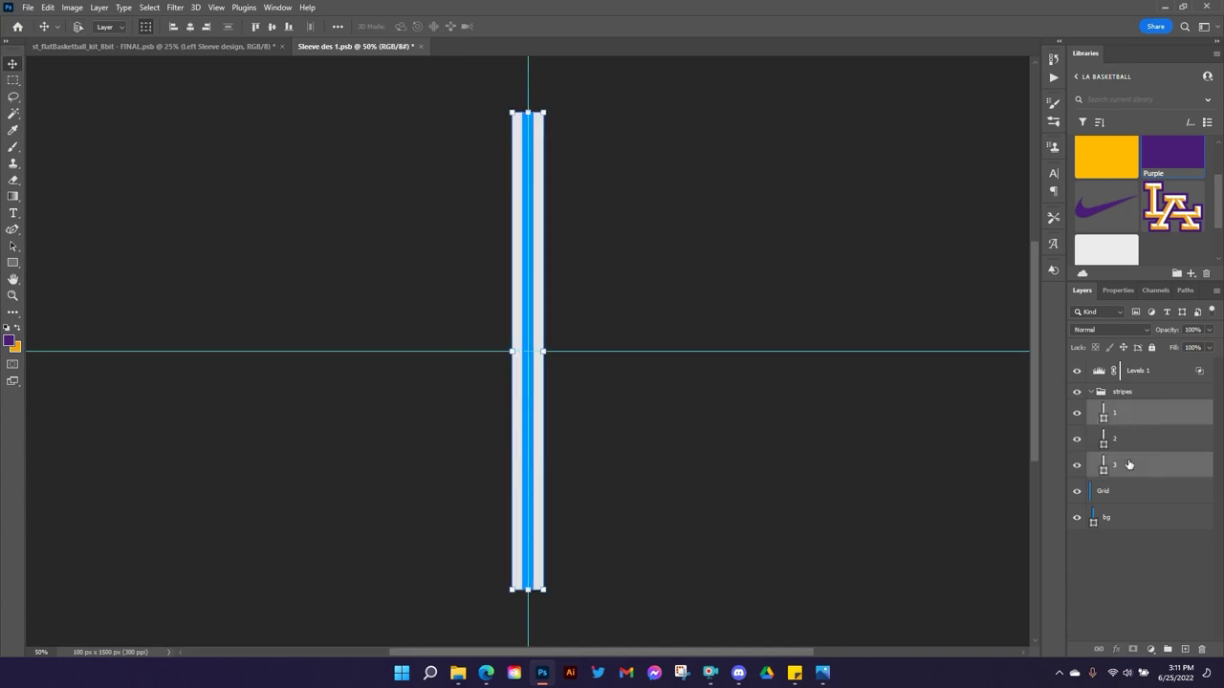
pyautogui.click(1164, 160)
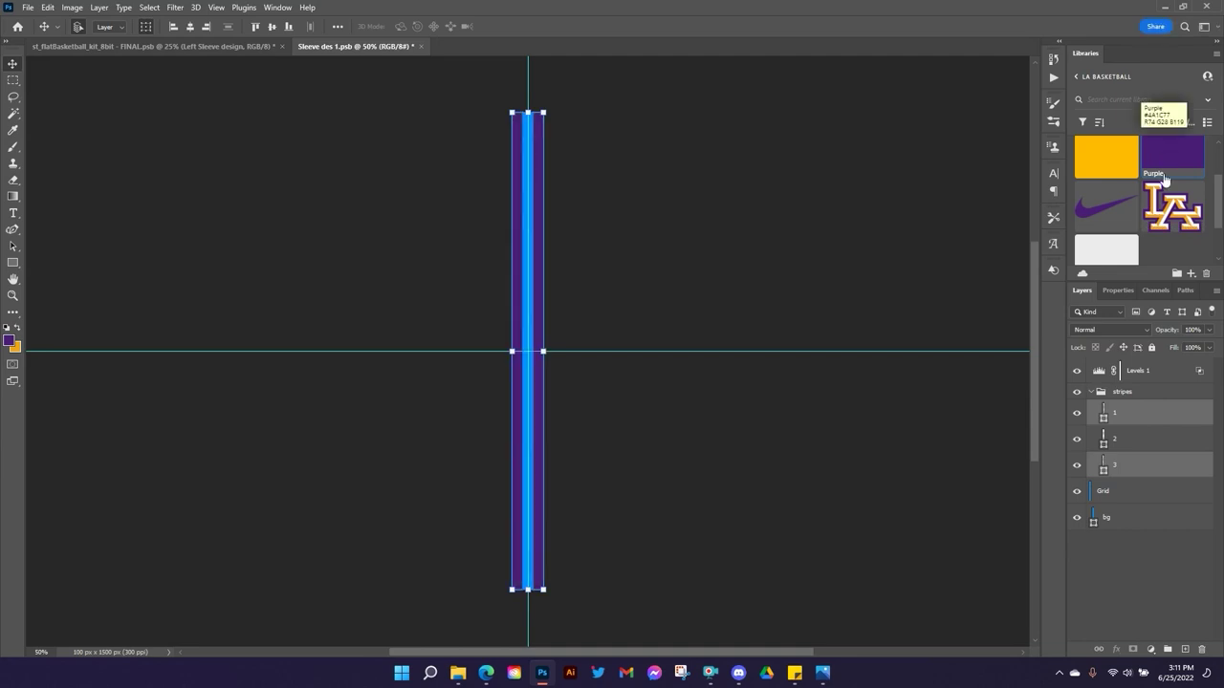
pyautogui.click(1135, 417)
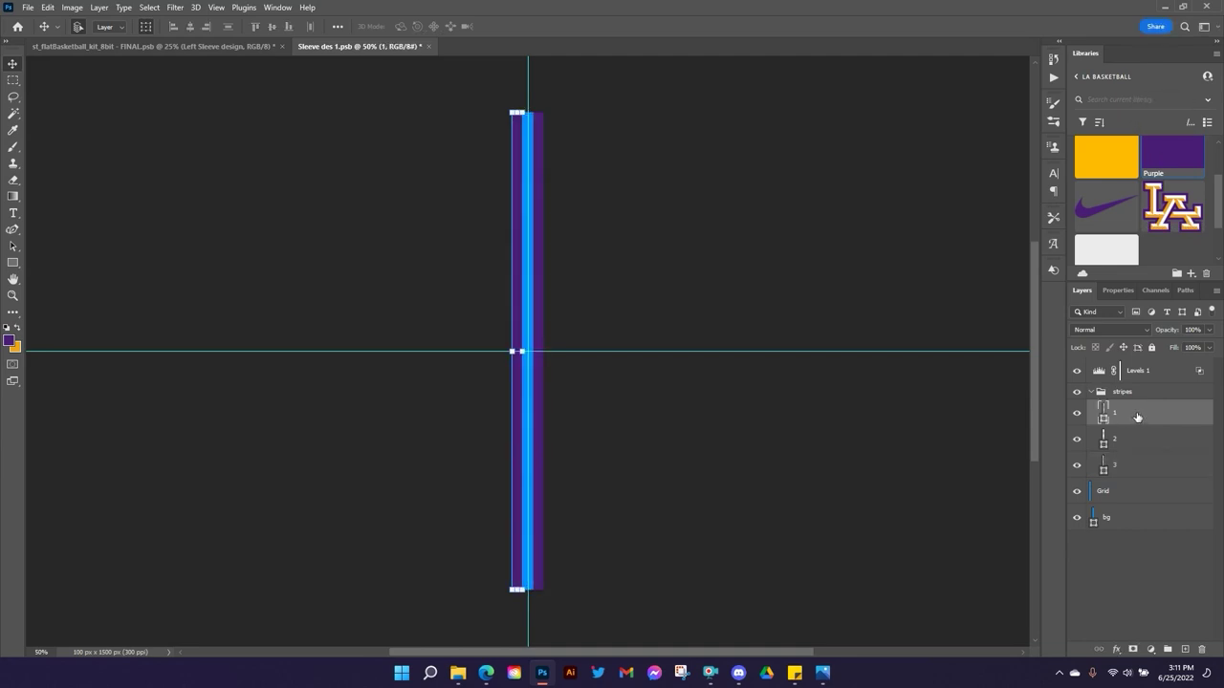
pyautogui.keyDown('ctrl'); pyautogui.click(1134, 466); pyautogui.keyUp('ctrl')
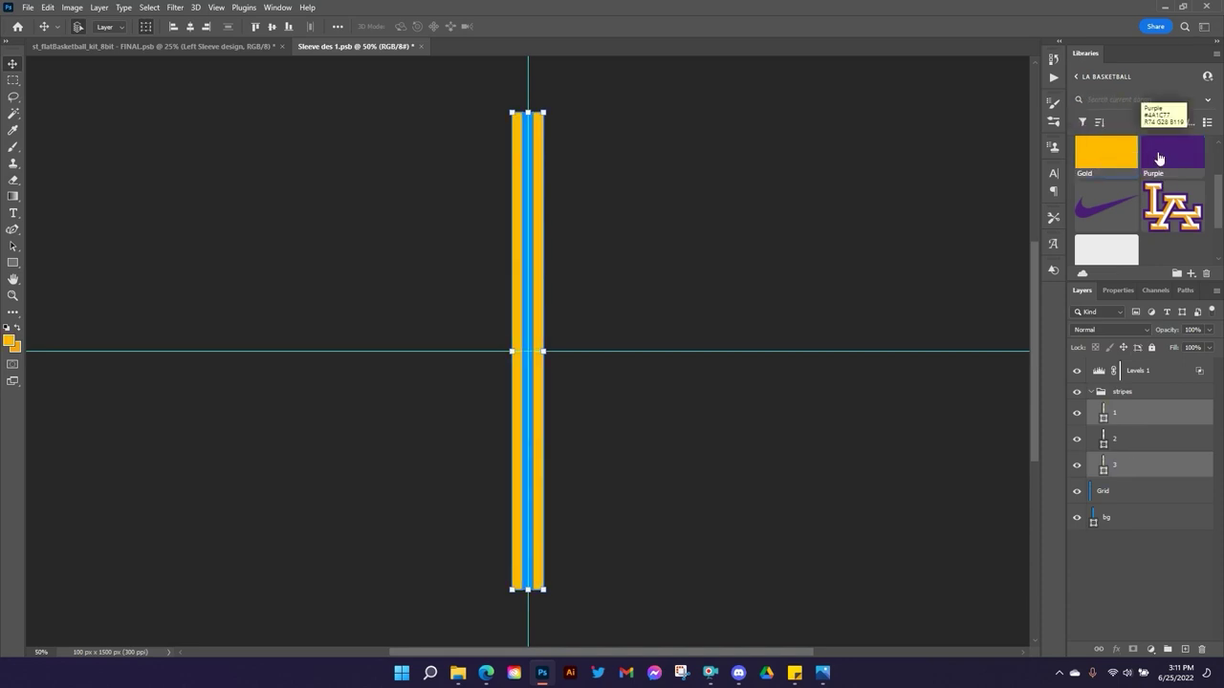
# Set stripe 2 of the sleeve design to White, save the file and return to the kit mockup.
pyautogui.click(1116, 447)
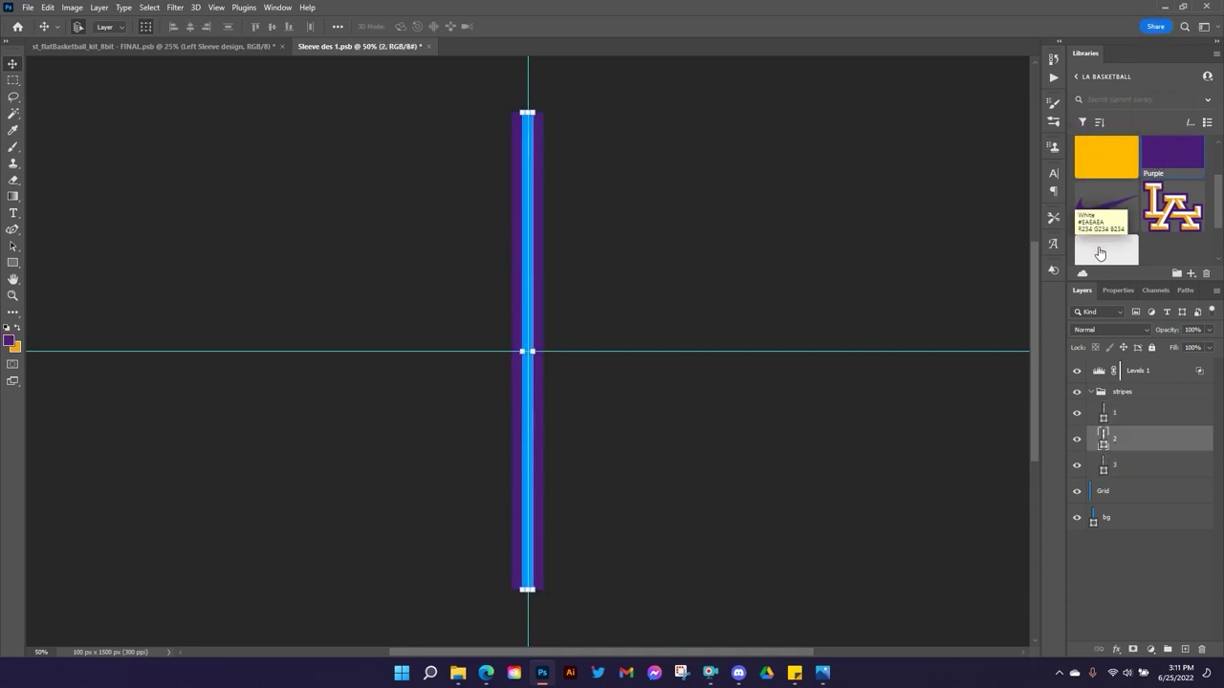
pyautogui.click(1100, 252)
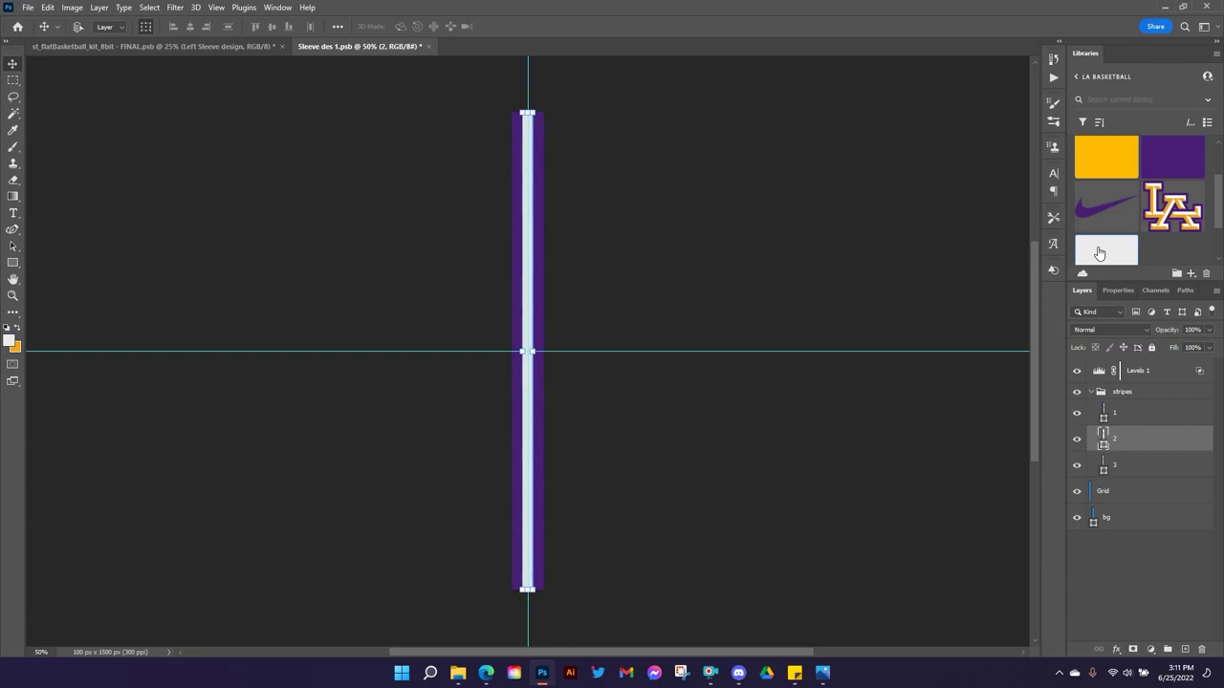
pyautogui.hotkey('ctrl', 's')
pyautogui.click(143, 46)
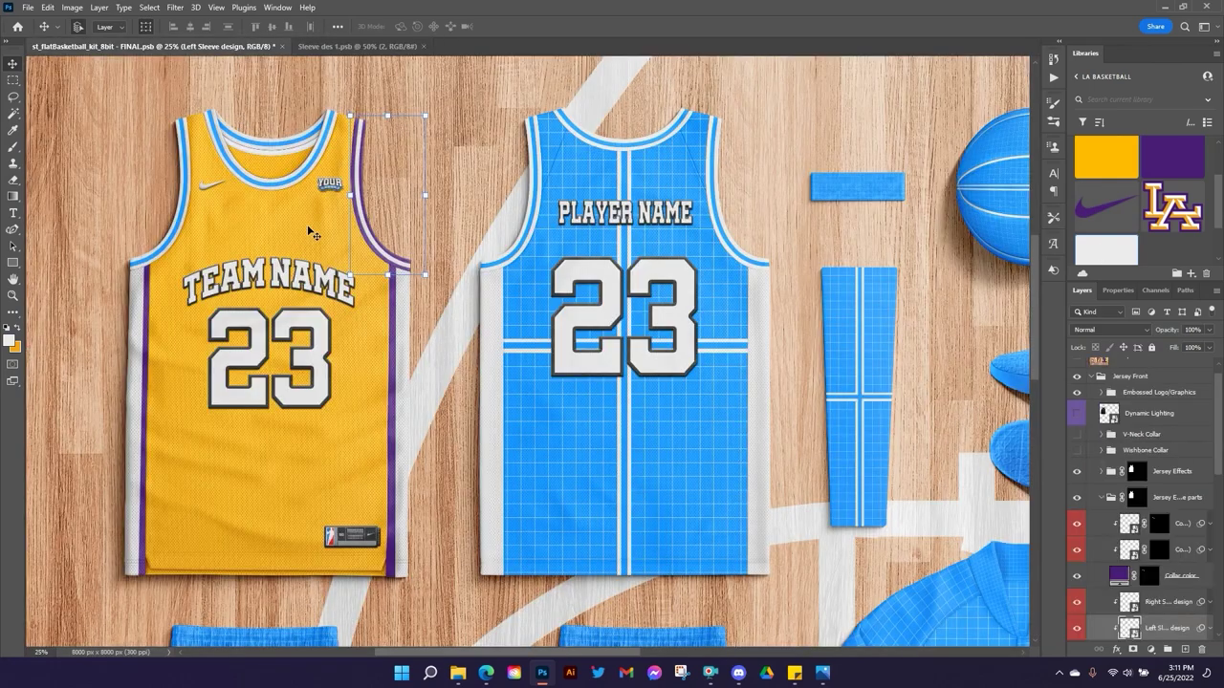
# Close the left sleeve design file and open the contents of the front jersey's Right Sleeve design.
pyautogui.click(425, 46)
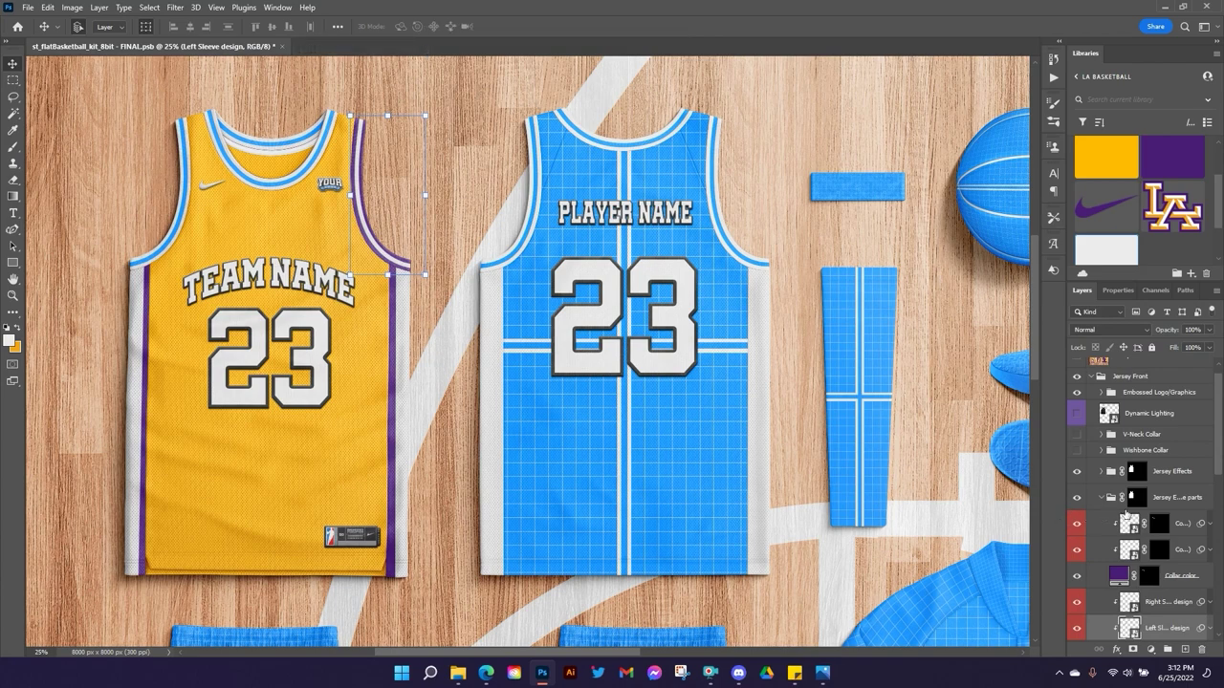
pyautogui.scroll(-1, 1126, 516)
pyautogui.click(1165, 557)
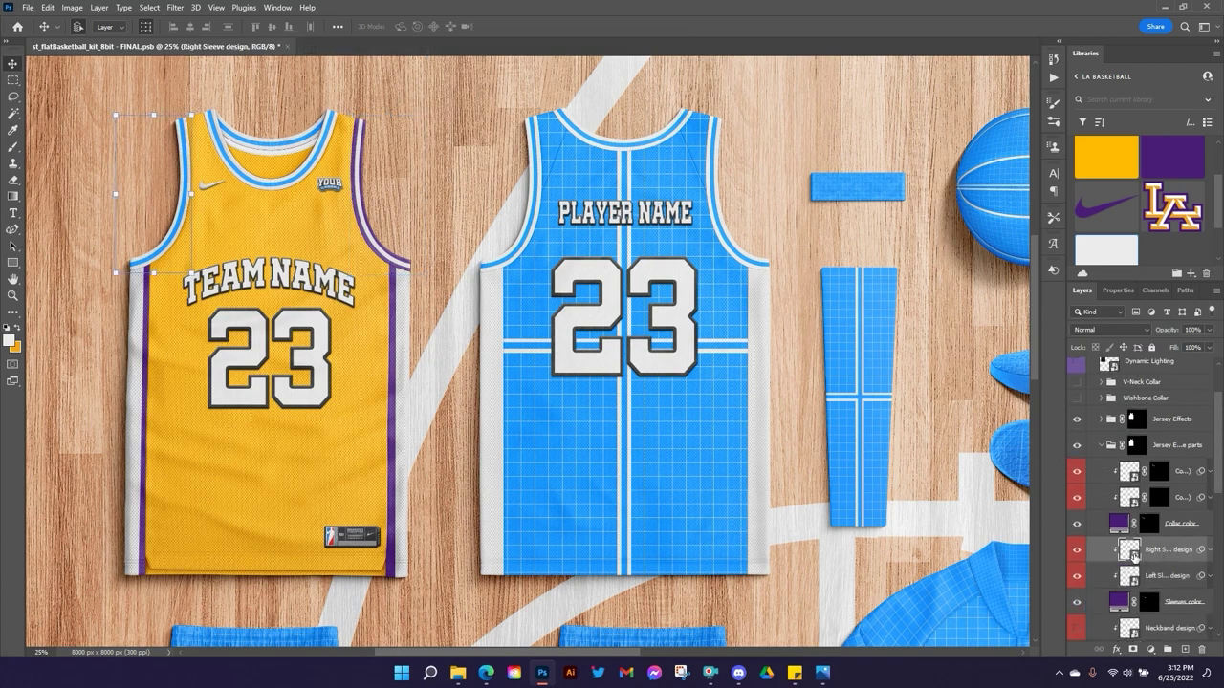
pyautogui.doubleClick(1130, 551)
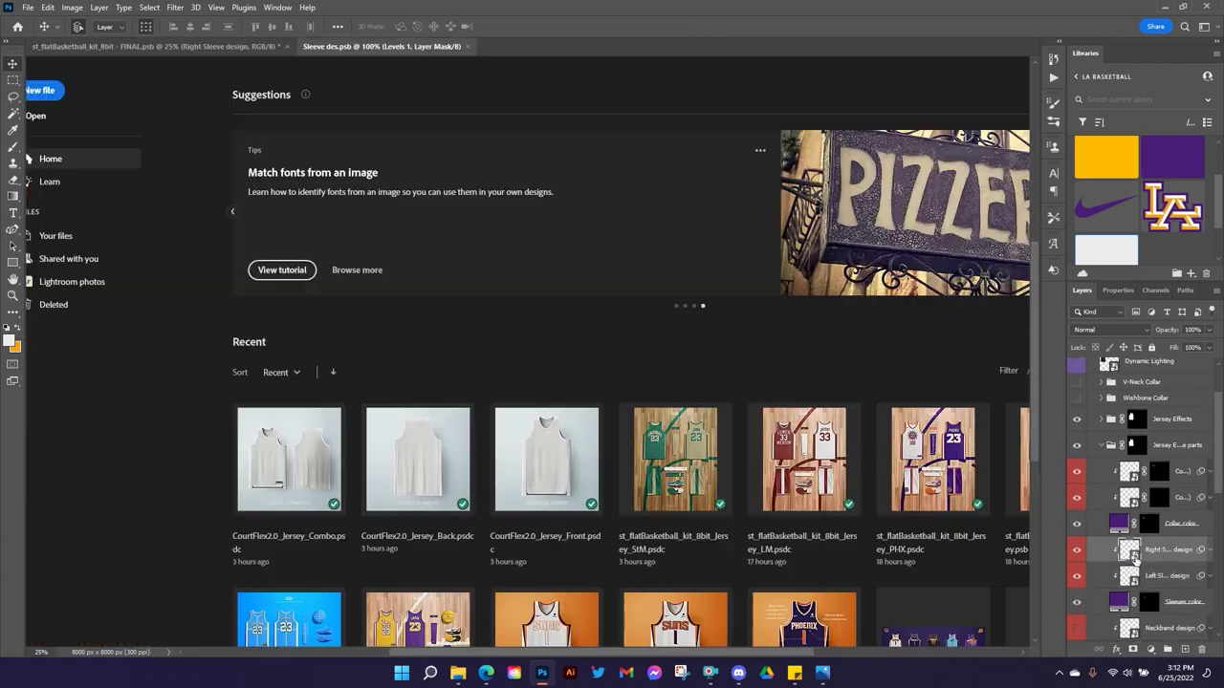
# Set stripes 1 and 3 of the right sleeve design to Purple and stripe 2 to White, saving the file on closing.
pyautogui.click(1099, 393)
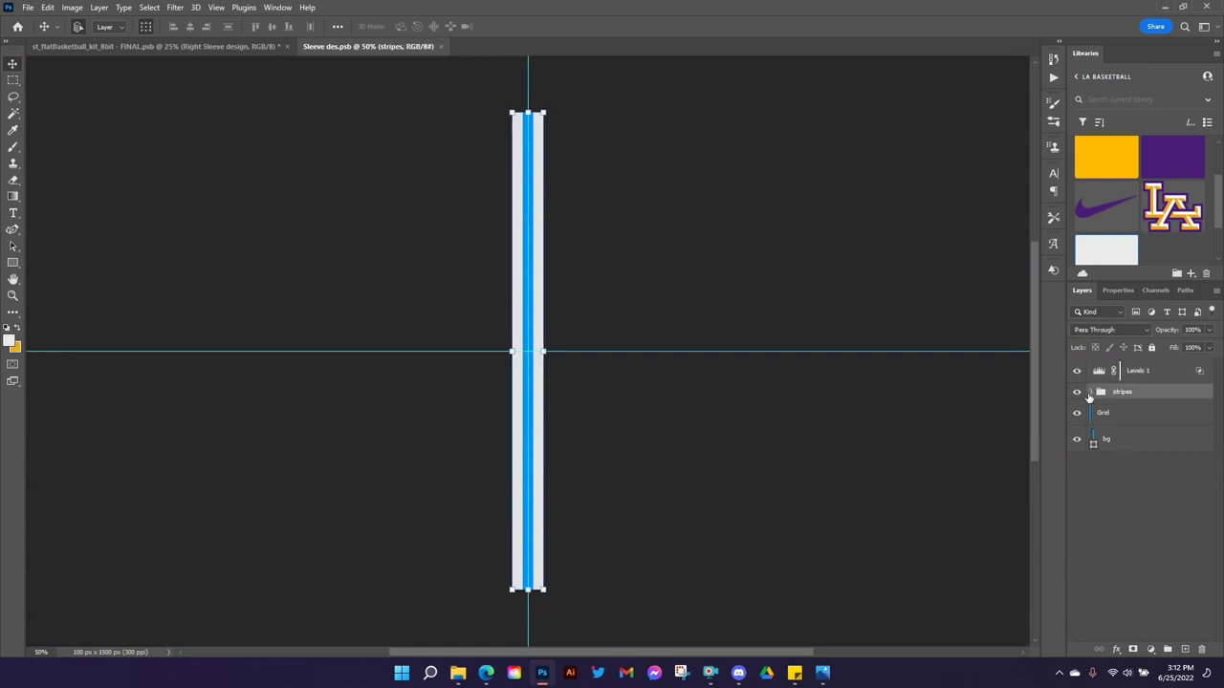
pyautogui.click(1092, 393)
pyautogui.click(1143, 414)
pyautogui.keyDown('ctrl'); pyautogui.click(1130, 464); pyautogui.keyUp('ctrl')
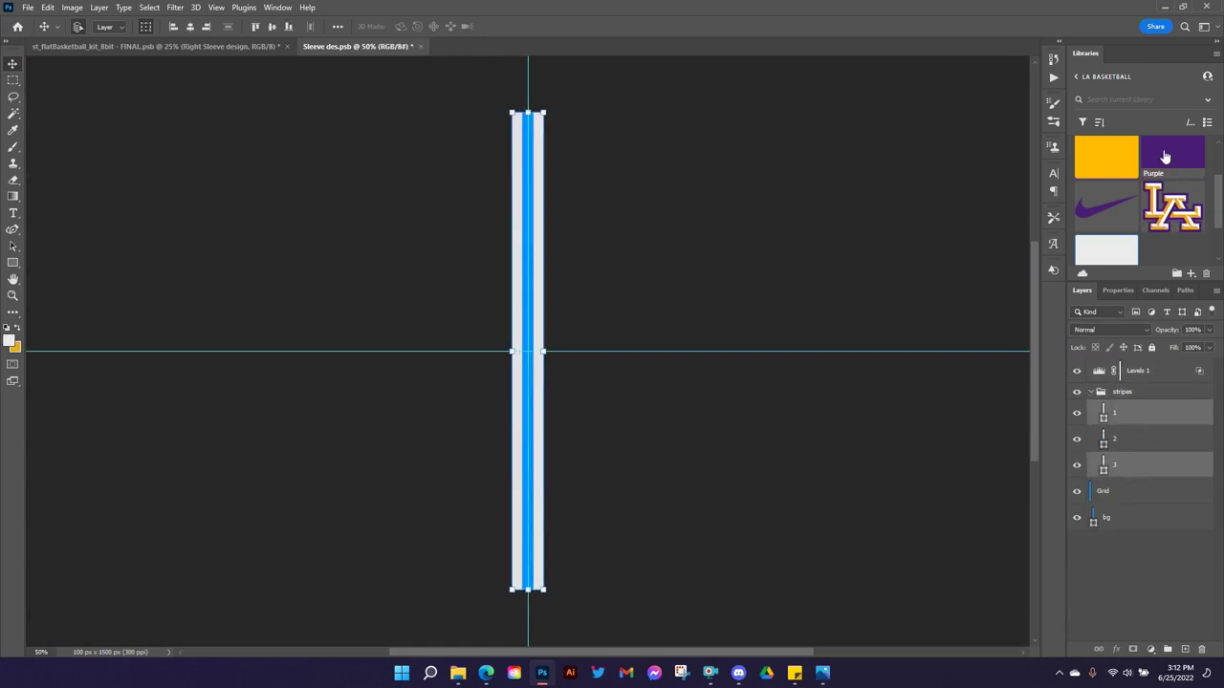
pyautogui.click(1162, 157)
pyautogui.click(1129, 441)
pyautogui.click(1114, 253)
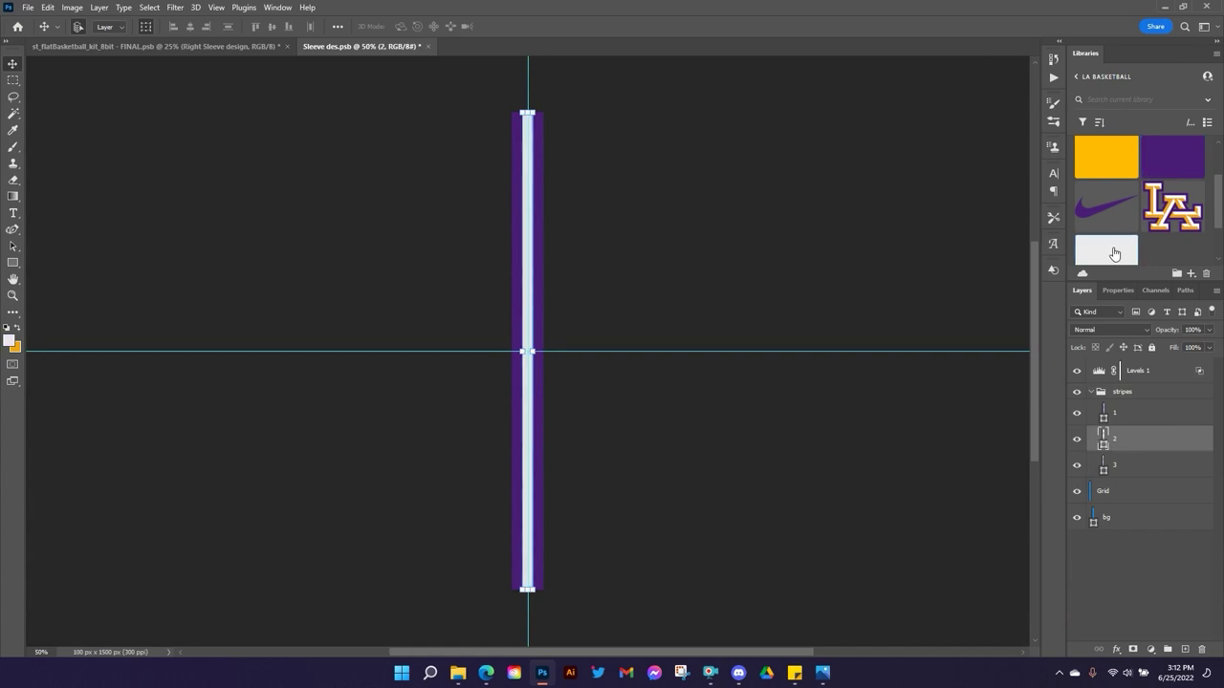
pyautogui.click(428, 47)
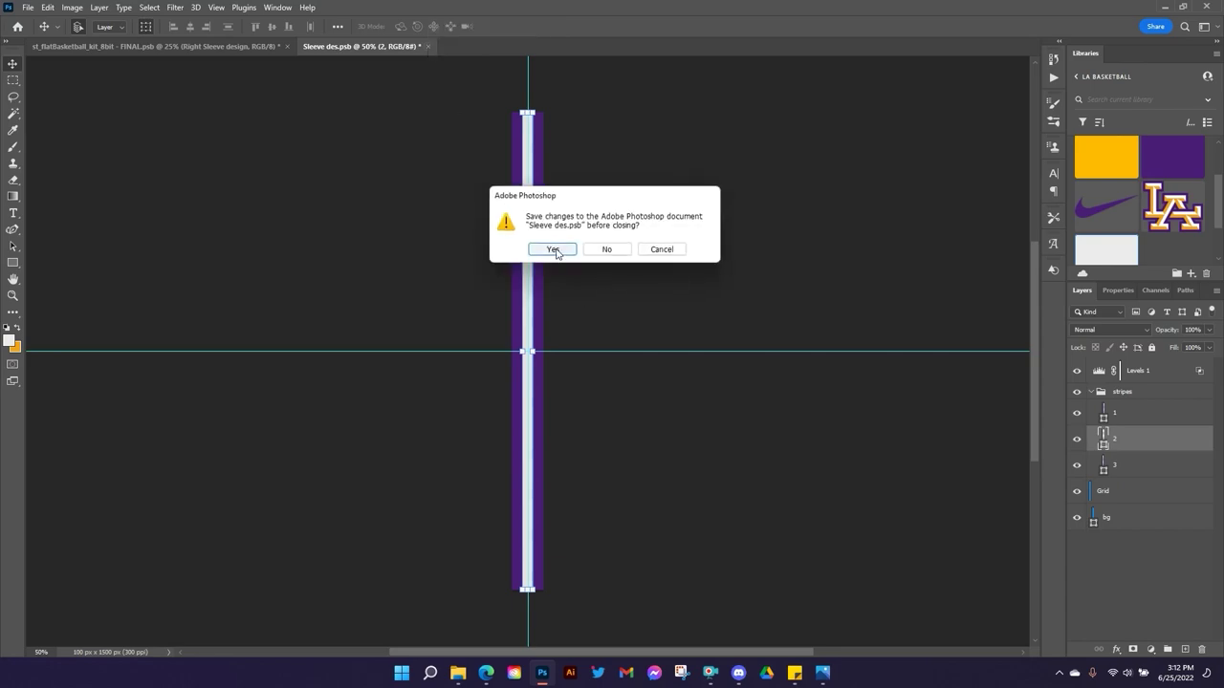
pyautogui.click(553, 249)
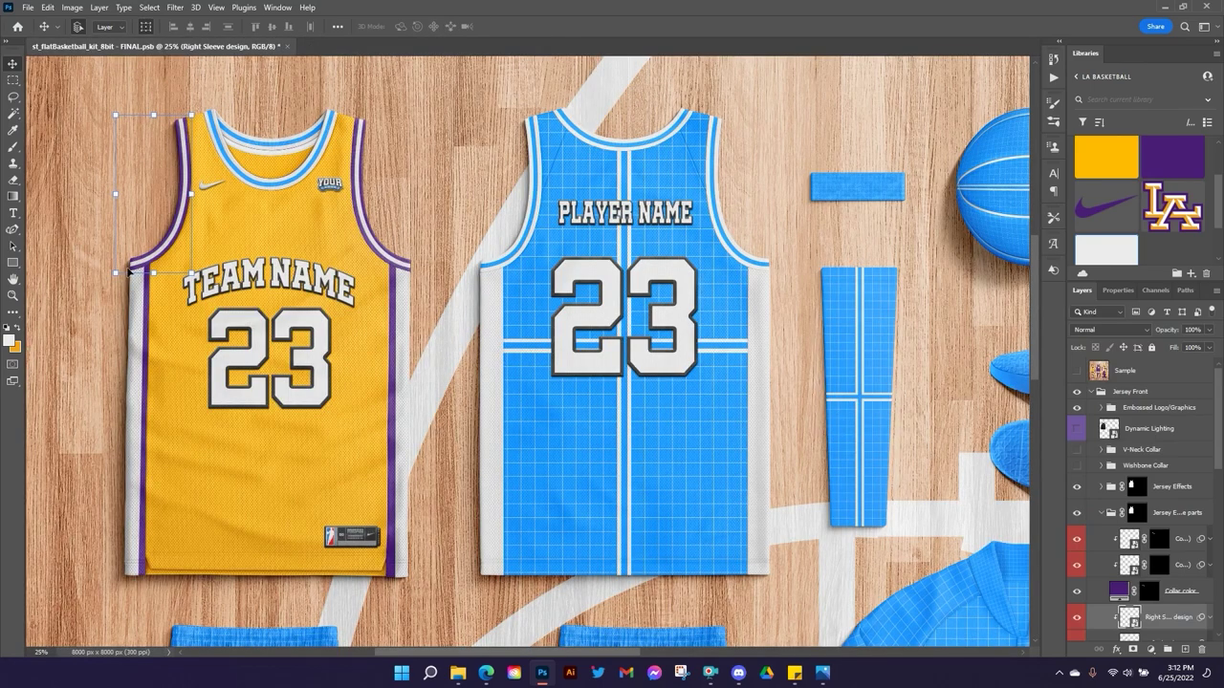
# Hide the front jersey's inner back collar design and set stripes 1 and 3 in the front collar design's contents to Purple.
pyautogui.click(1078, 570)
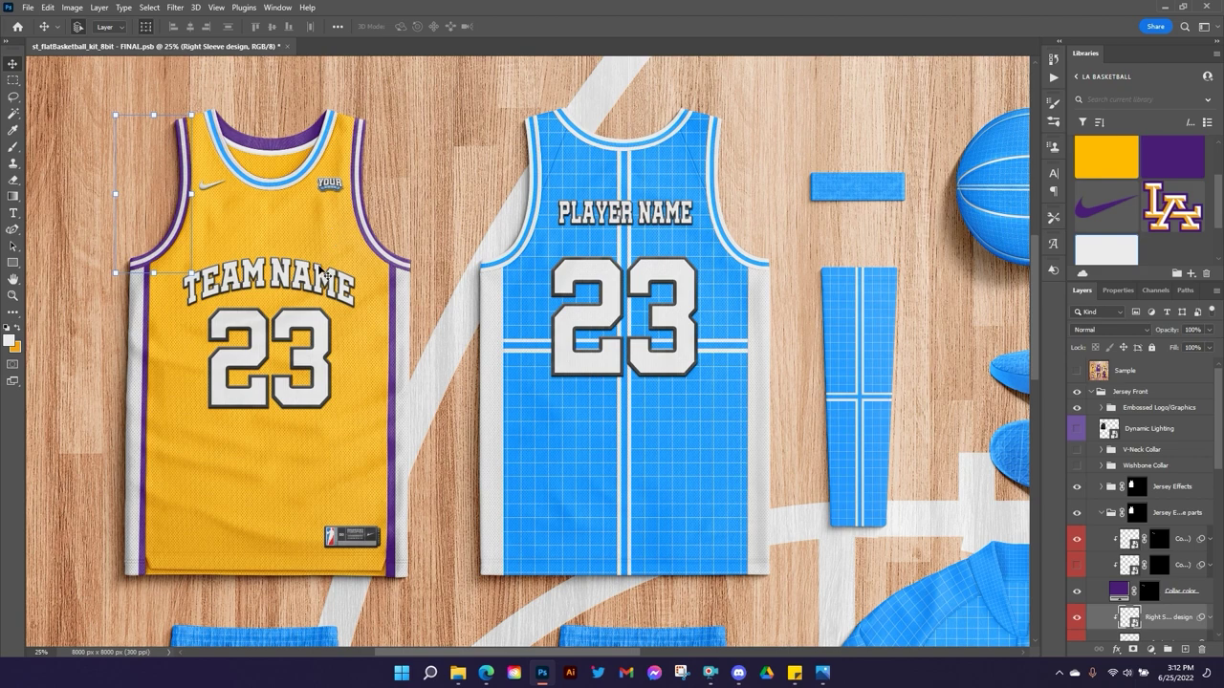
pyautogui.doubleClick(1130, 543)
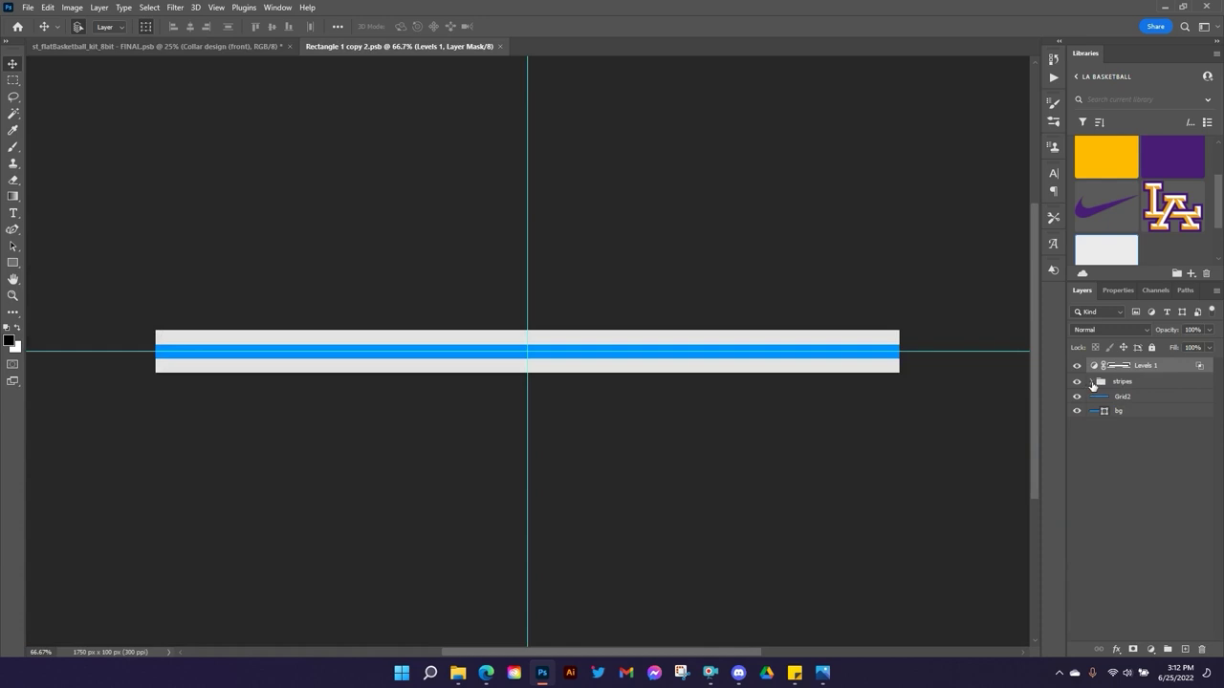
pyautogui.click(1091, 381)
pyautogui.click(1136, 397)
pyautogui.keyDown('ctrl'); pyautogui.click(1136, 424); pyautogui.keyUp('ctrl')
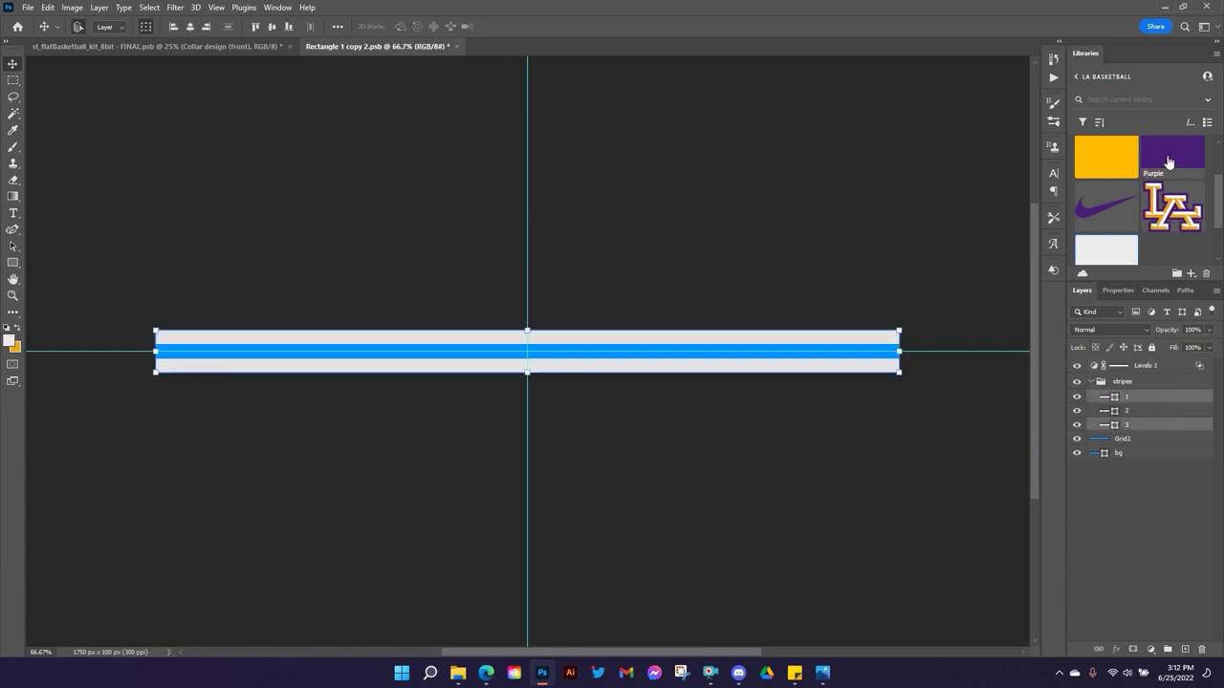
pyautogui.click(1168, 163)
# Set stripe 2 of the front collar design to White and close the file, saving its changes.
pyautogui.click(1138, 410)
pyautogui.click(1103, 247)
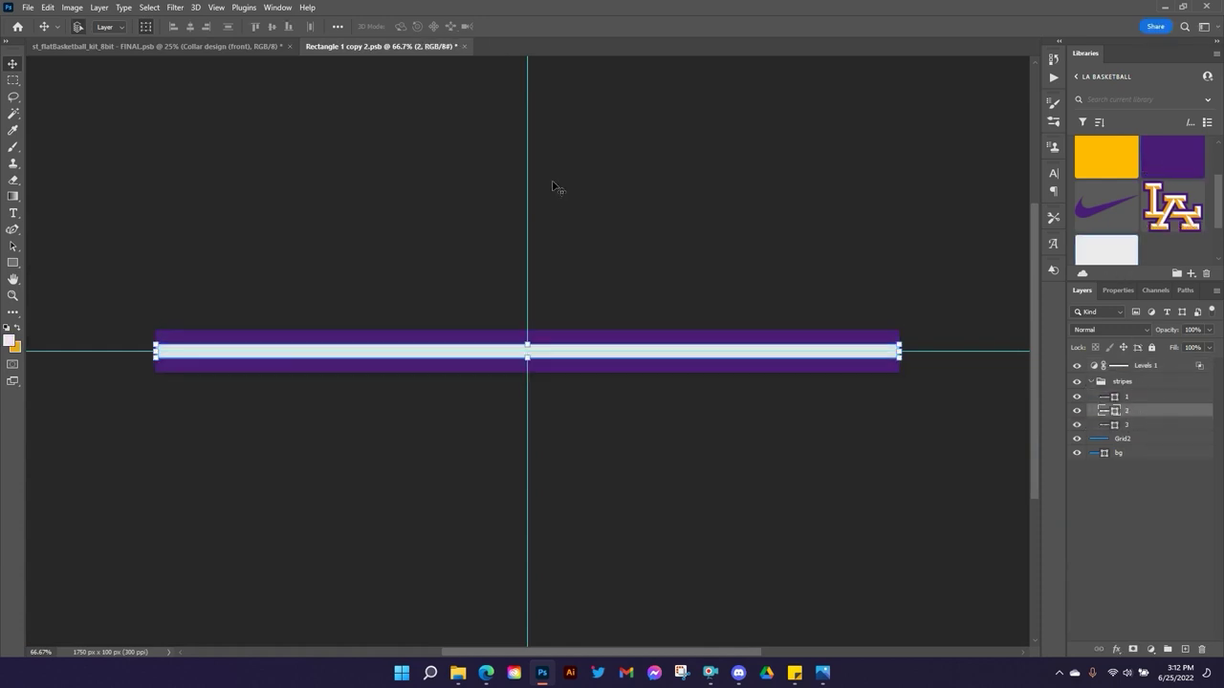
pyautogui.click(464, 45)
pyautogui.click(555, 249)
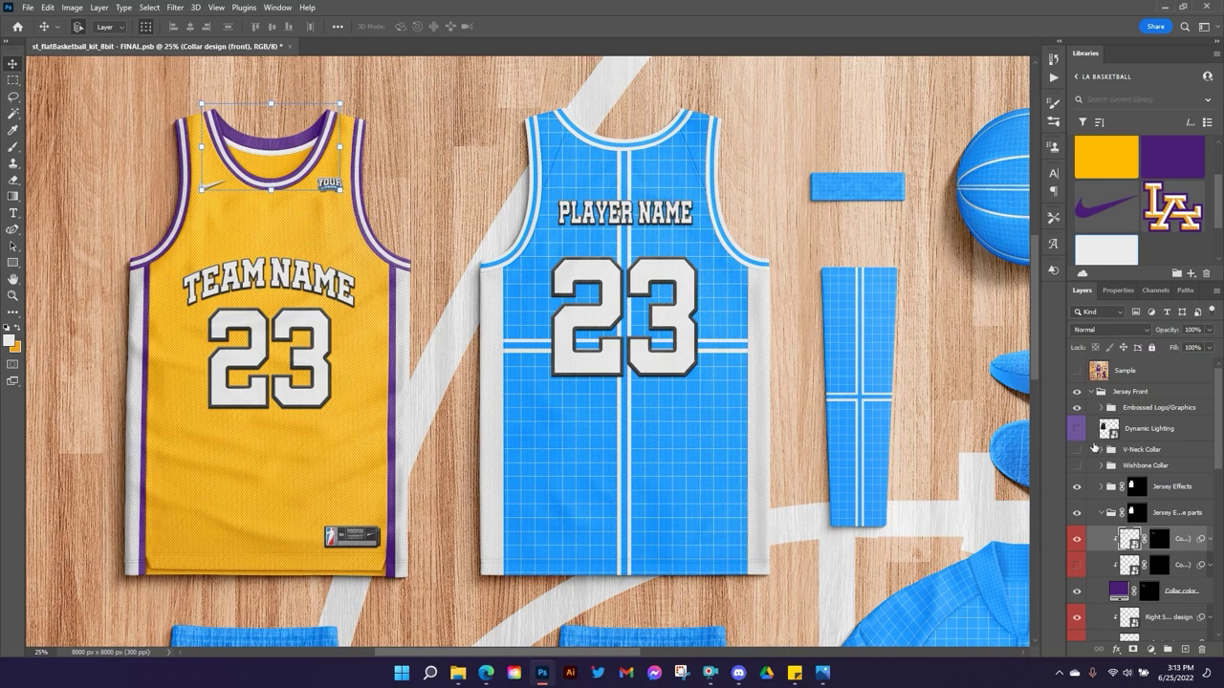
# Open the front jersey's main shirt design from Embossed Logo/Graphics, show its BG layer and set it to Gold.
pyautogui.click(1168, 409)
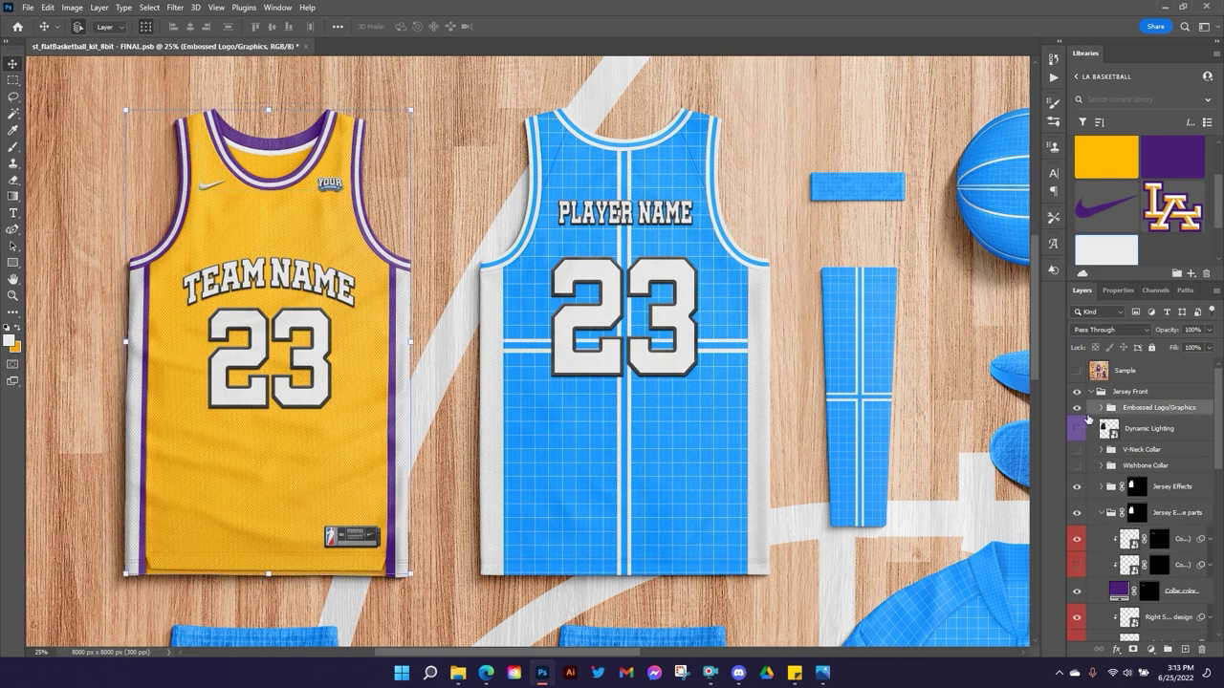
pyautogui.click(1101, 411)
pyautogui.scroll(-3, 1148, 449)
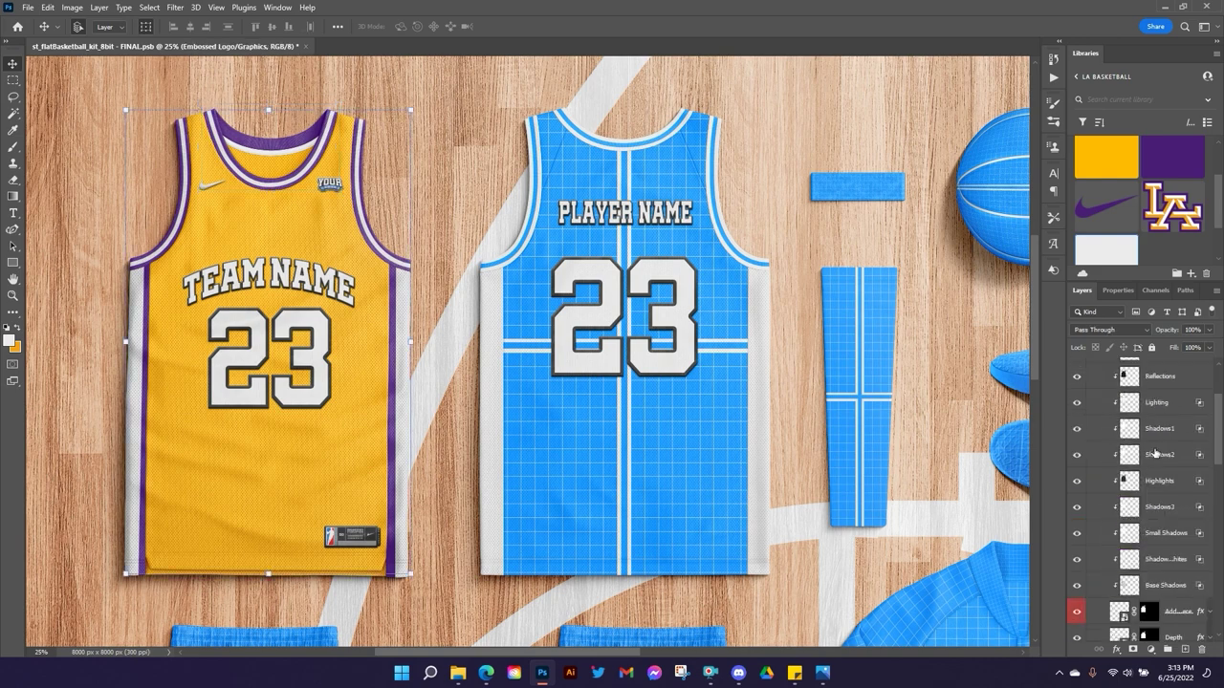
pyautogui.click(1183, 463)
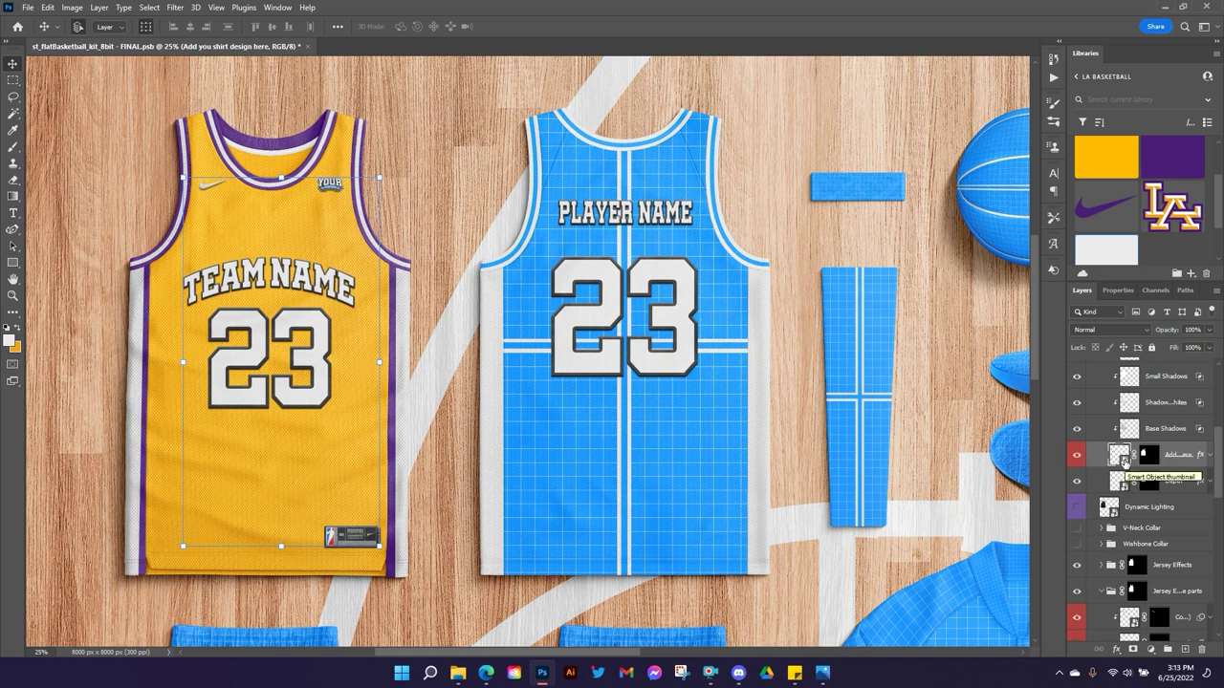
pyautogui.doubleClick(1122, 459)
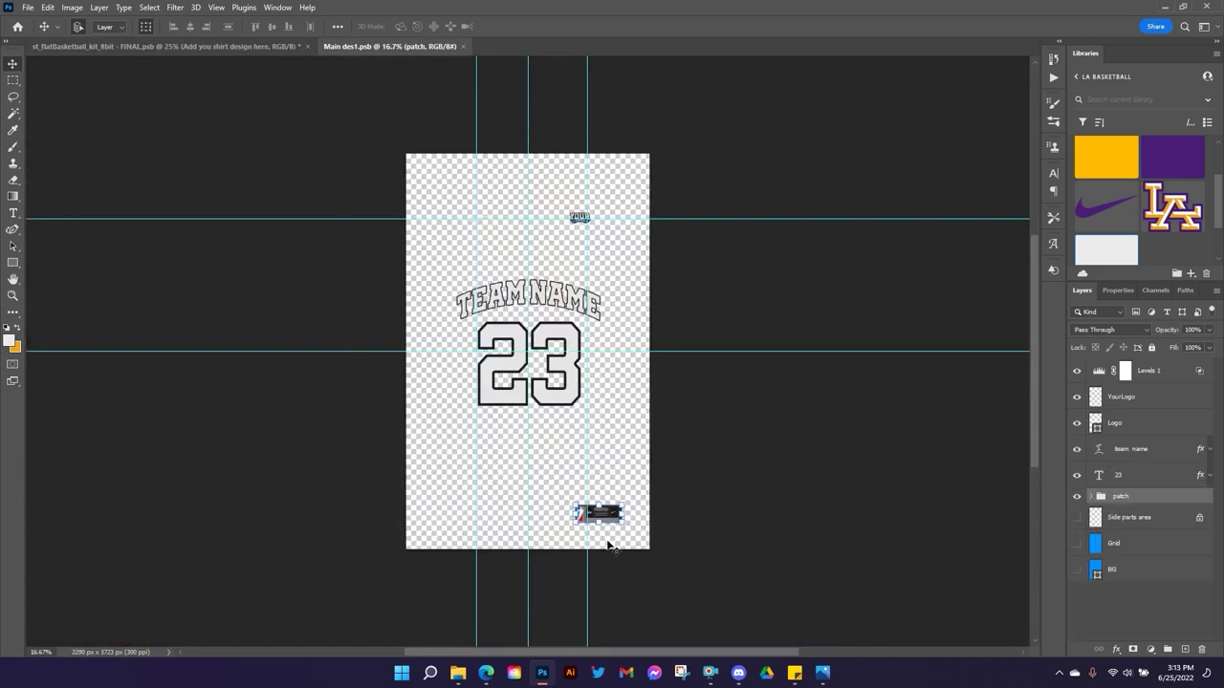
pyautogui.click(1156, 574)
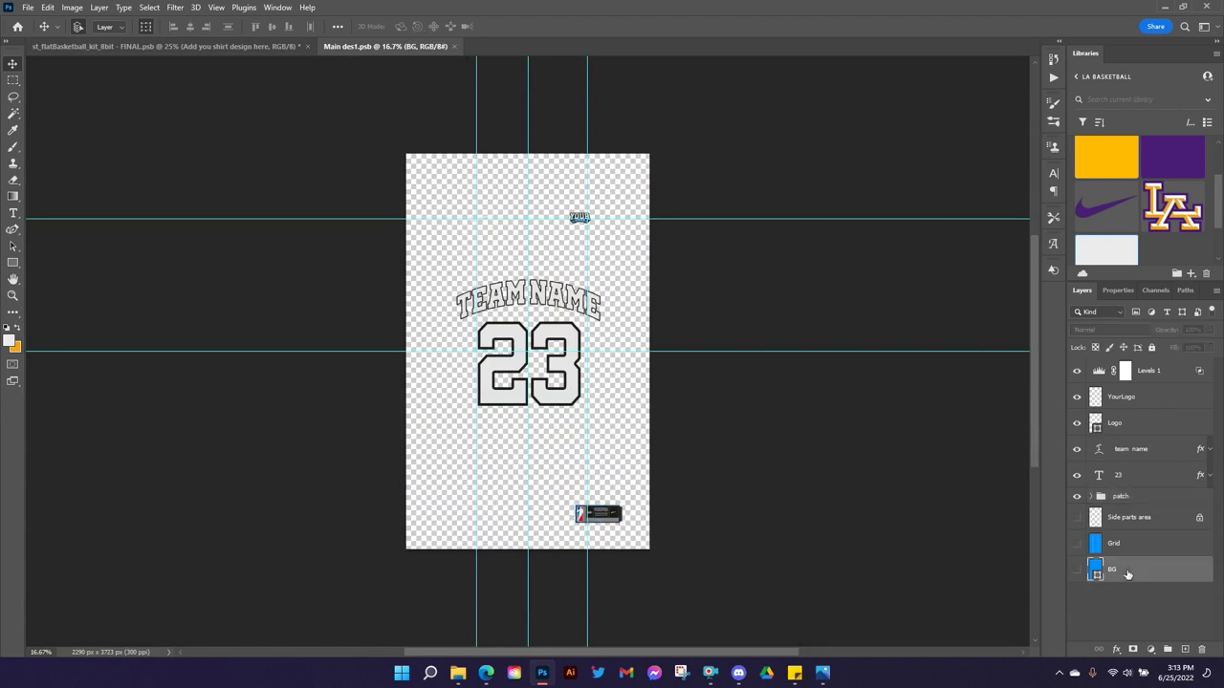
pyautogui.click(1077, 571)
pyautogui.click(1107, 158)
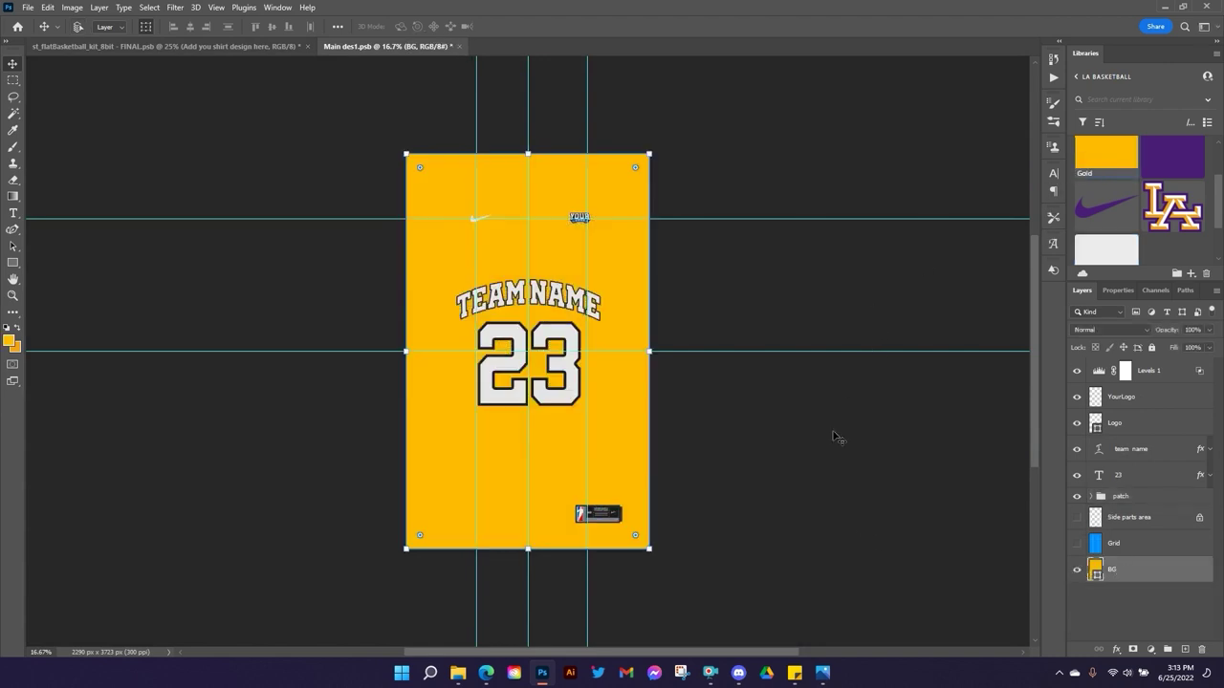
# Hide the YourLogo placeholder in Main des1.psb and recolor the swoosh Logo layer to Purple.
pyautogui.hotkey('ctrl', '+')
pyautogui.scroll(2, 1014, 434)
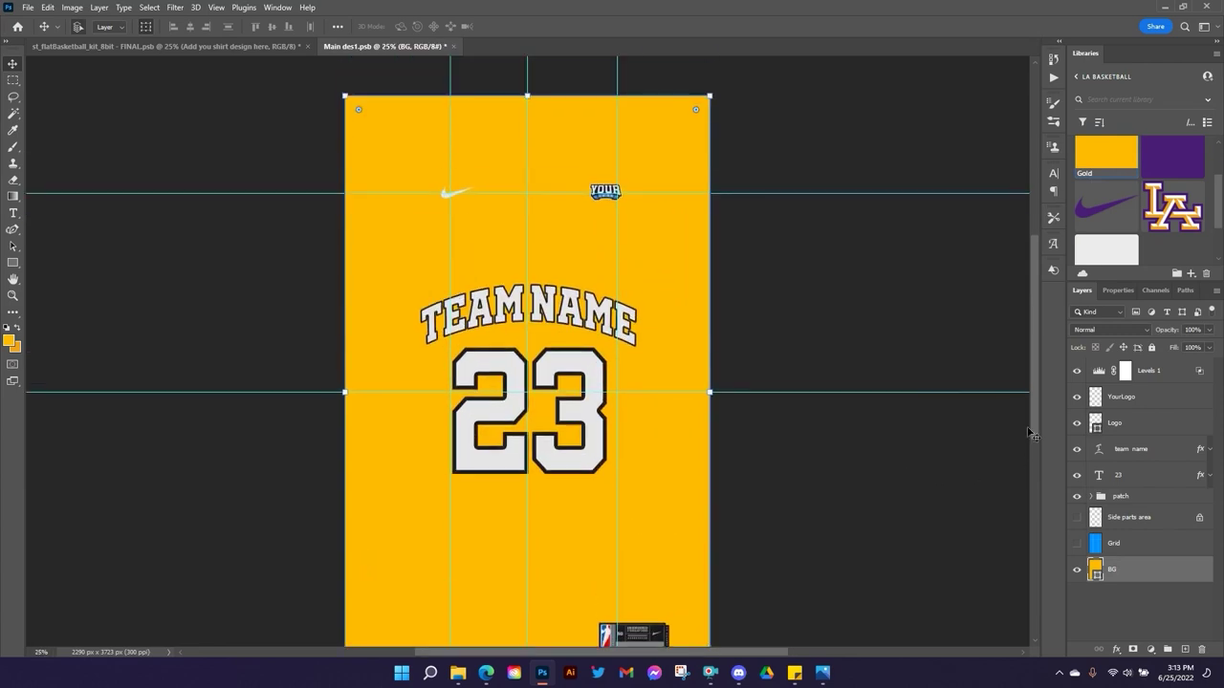
pyautogui.scroll(-2, 956, 411)
pyautogui.scroll(1, 928, 393)
pyautogui.scroll(-1, 926, 392)
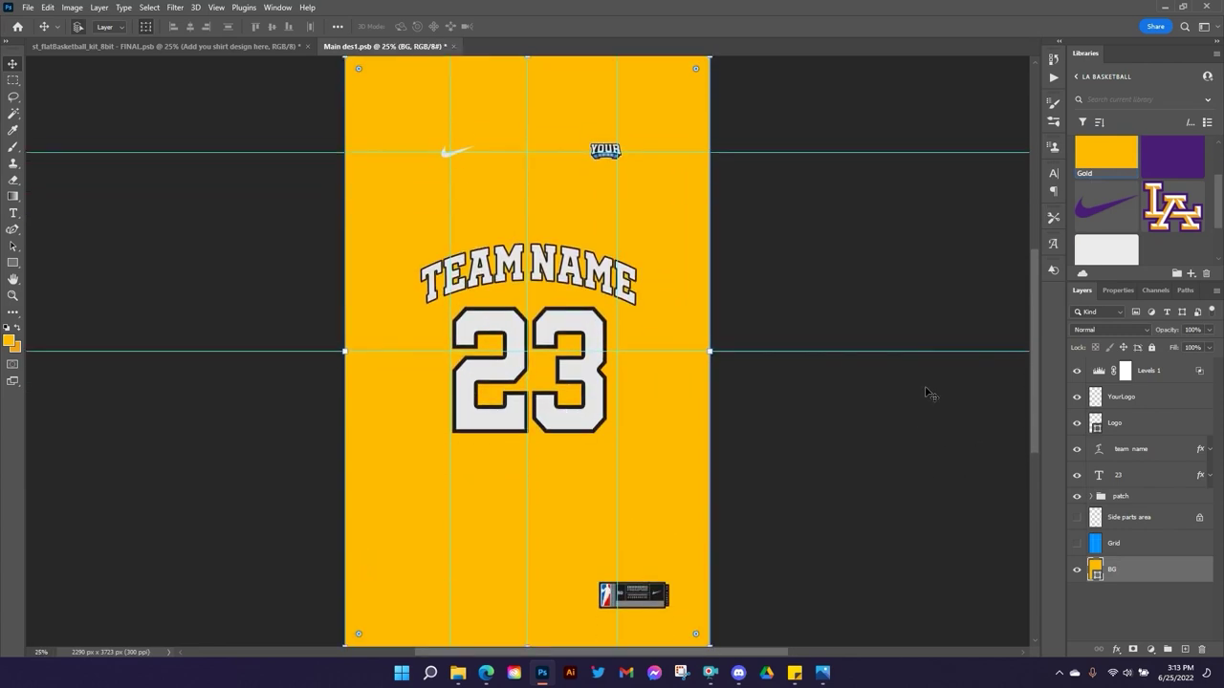
pyautogui.click(1121, 397)
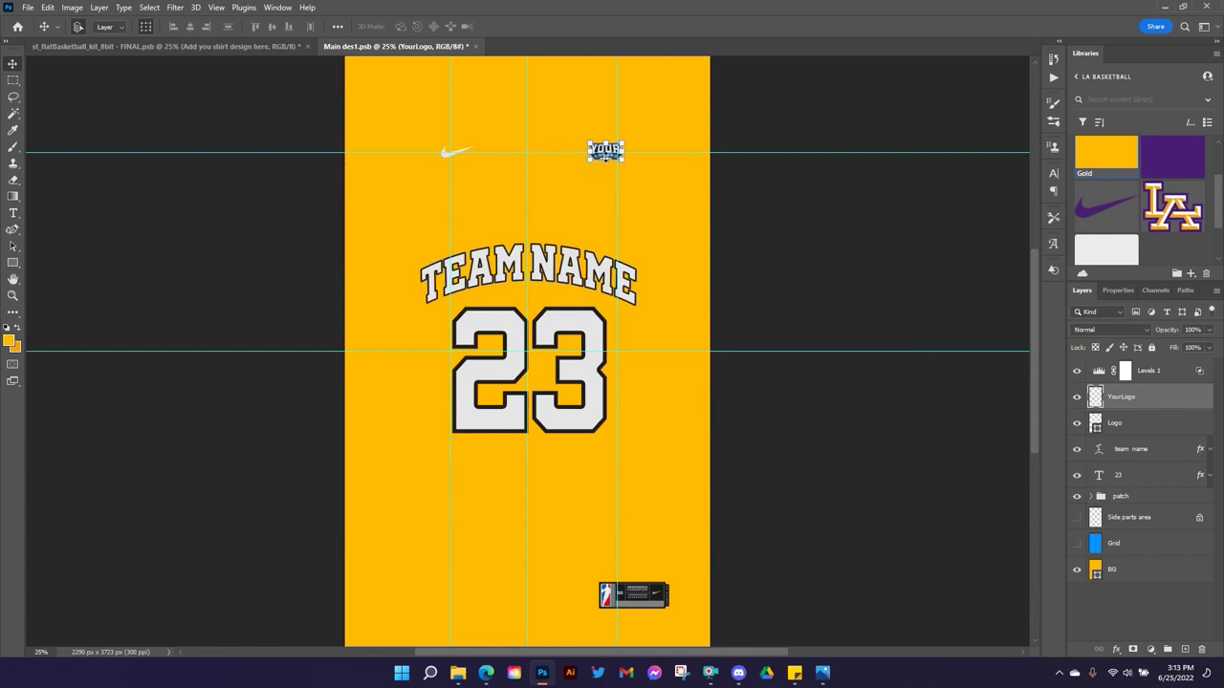
pyautogui.click(1076, 397)
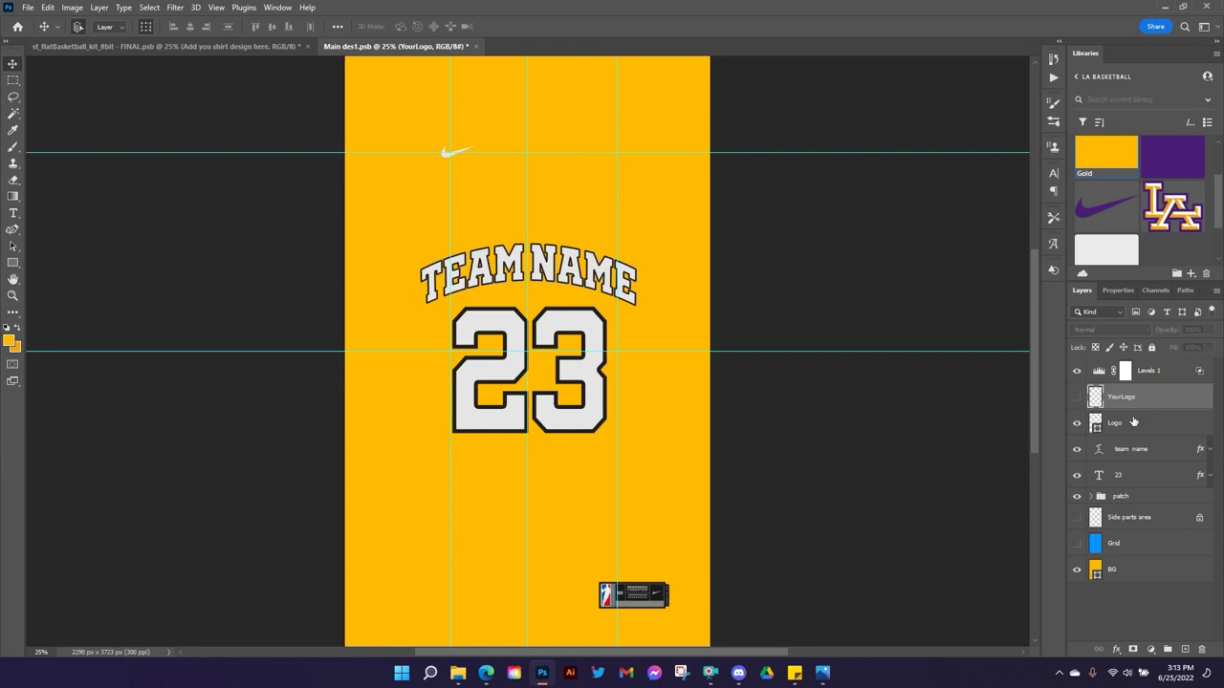
pyautogui.click(1133, 422)
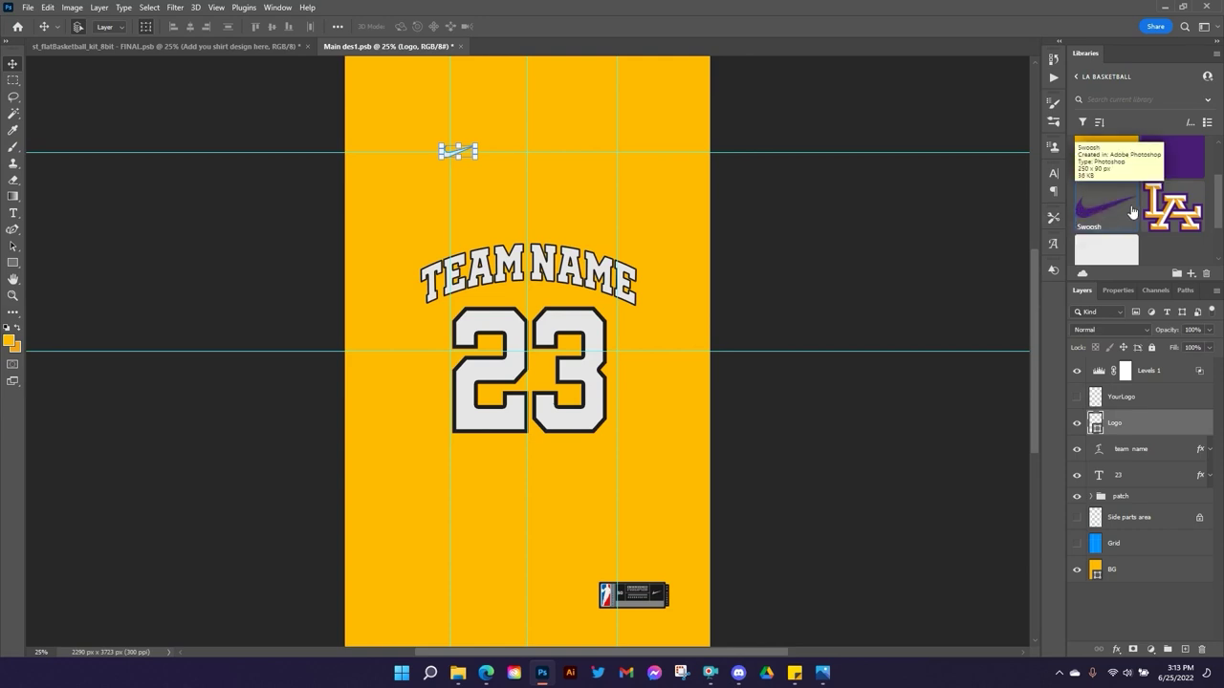
pyautogui.click(1159, 157)
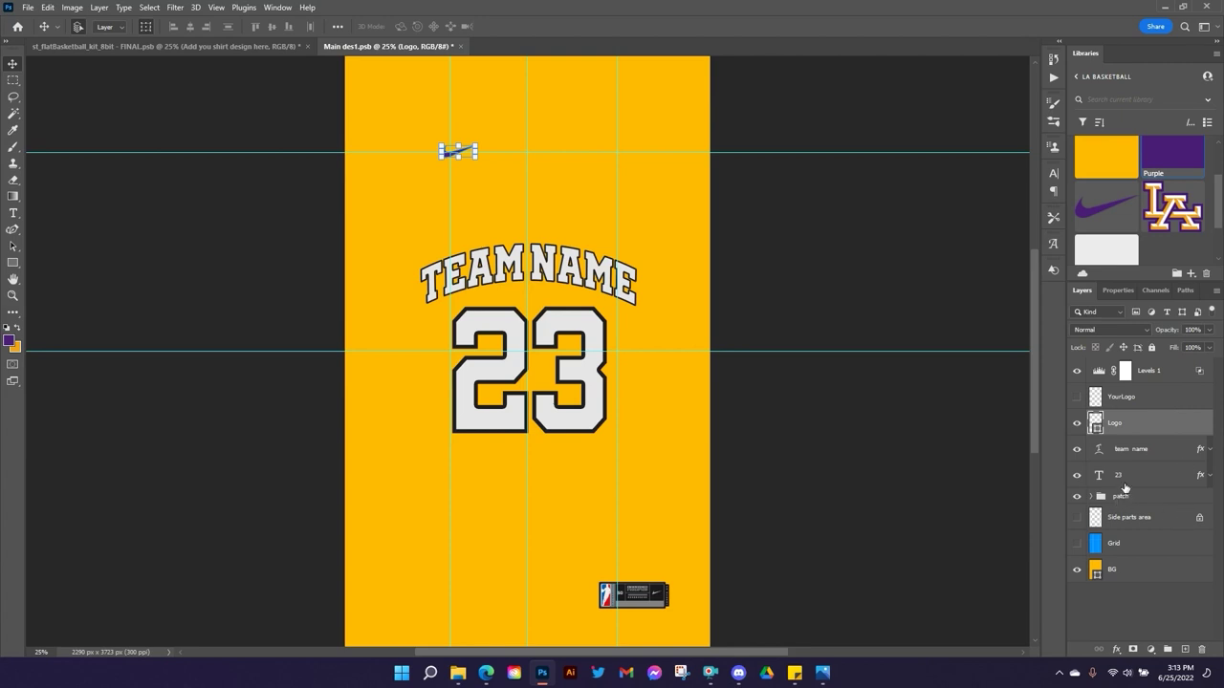
# Hide the team name text and place the library's LA logo centered above the number 23.
pyautogui.click(1144, 451)
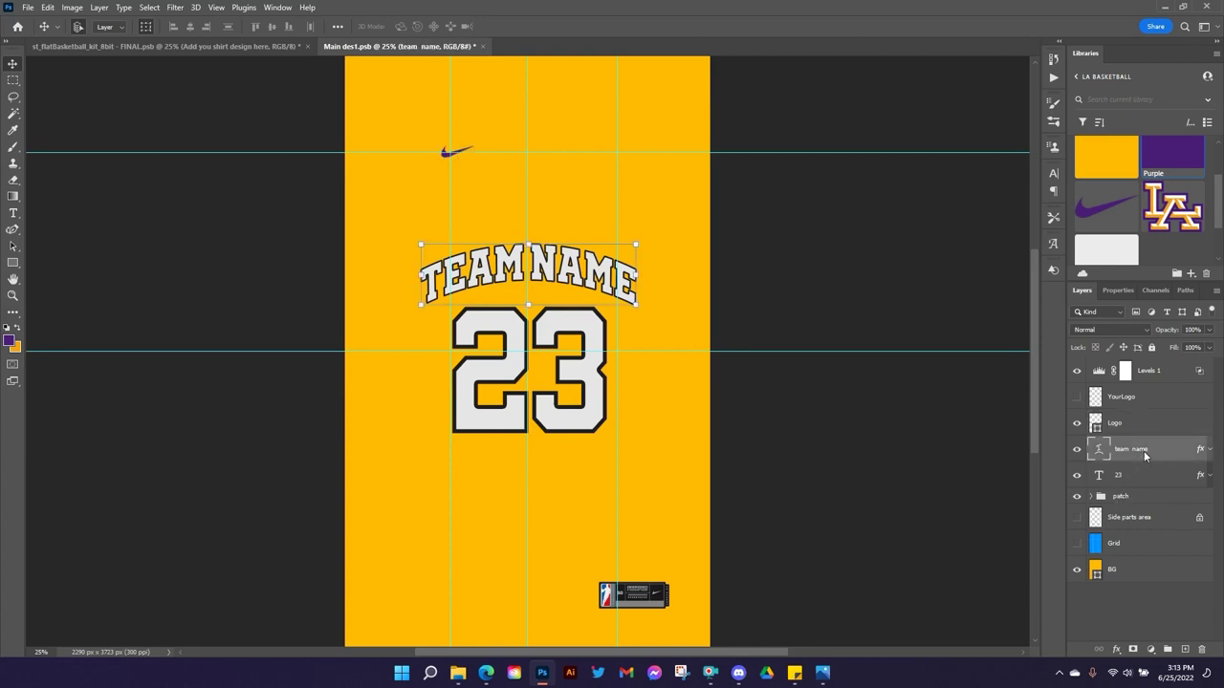
pyautogui.click(1077, 450)
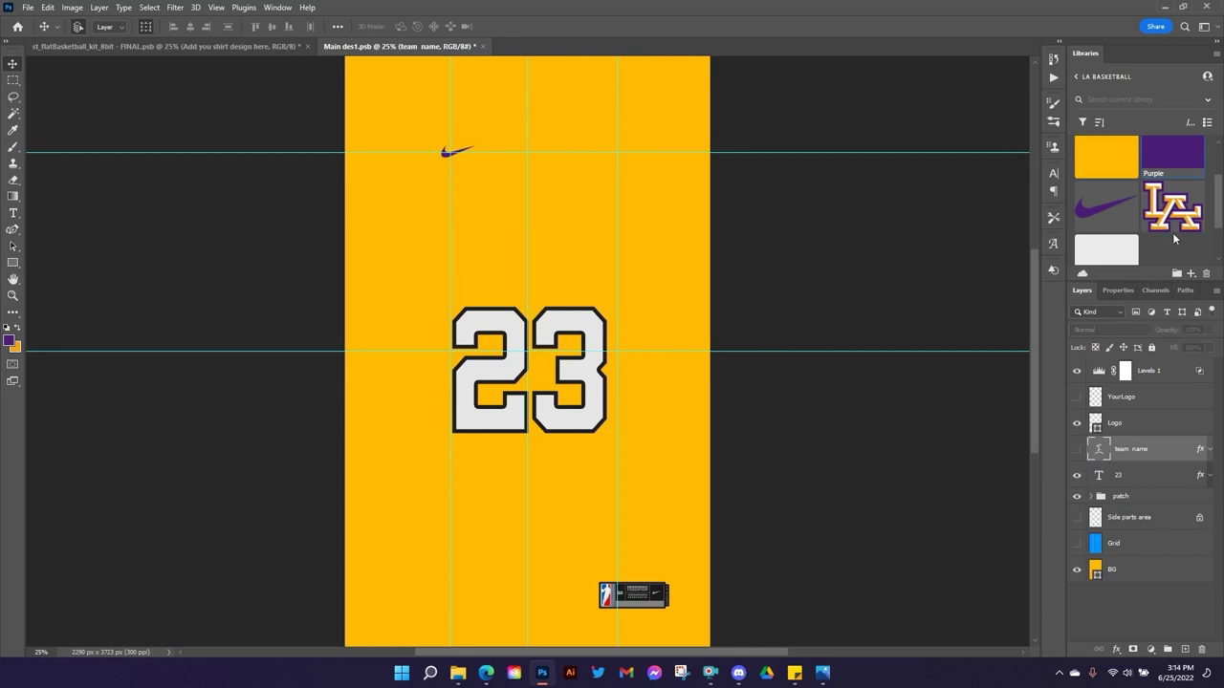
pyautogui.moveTo(1176, 205); pyautogui.dragTo(526, 231)
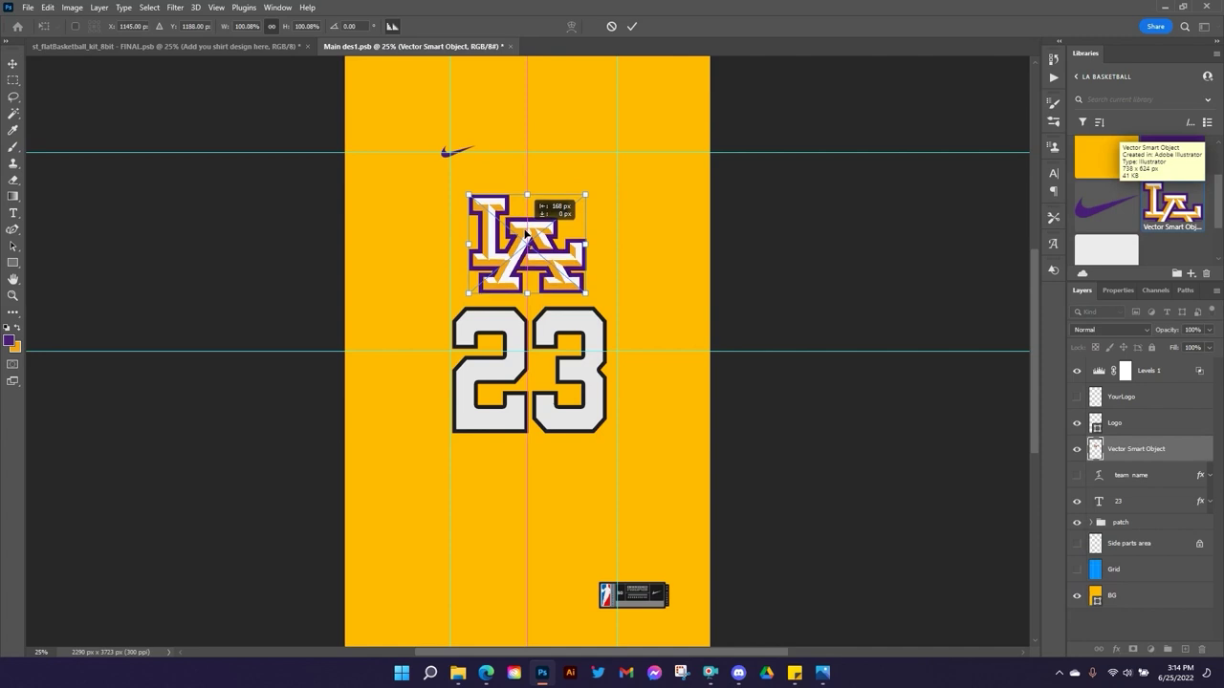
# Try Purple as the fill of the number 23 and return it to White.
pyautogui.click(1105, 498)
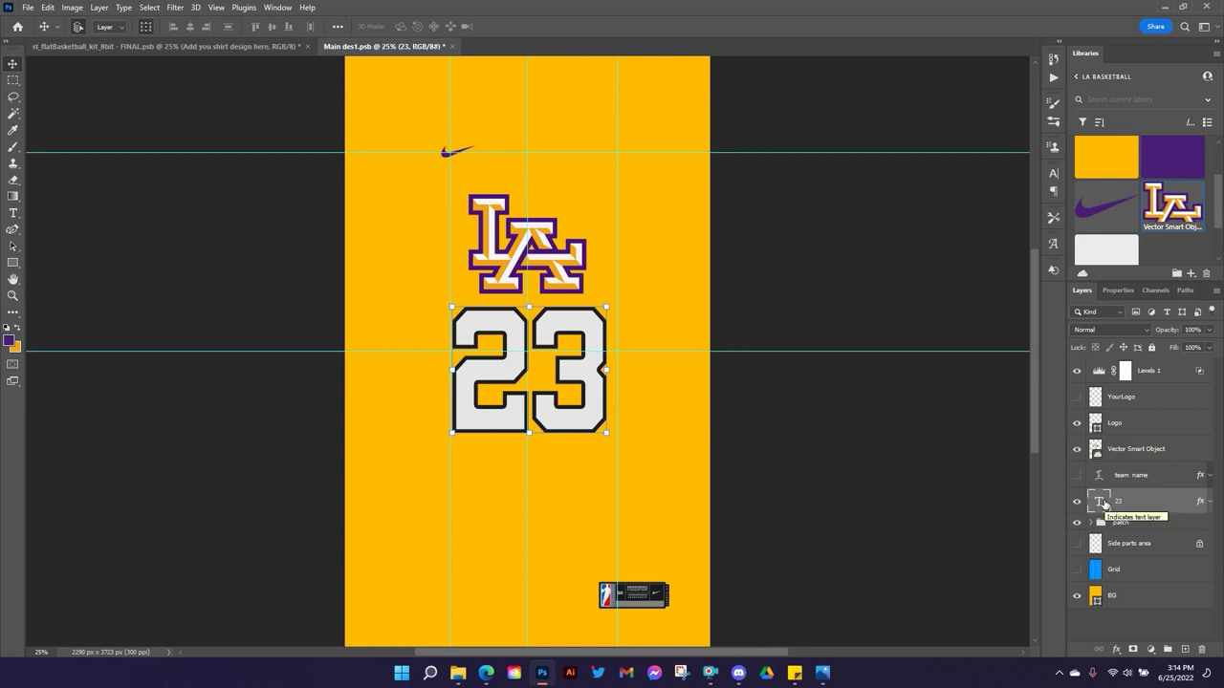
pyautogui.click(1211, 502)
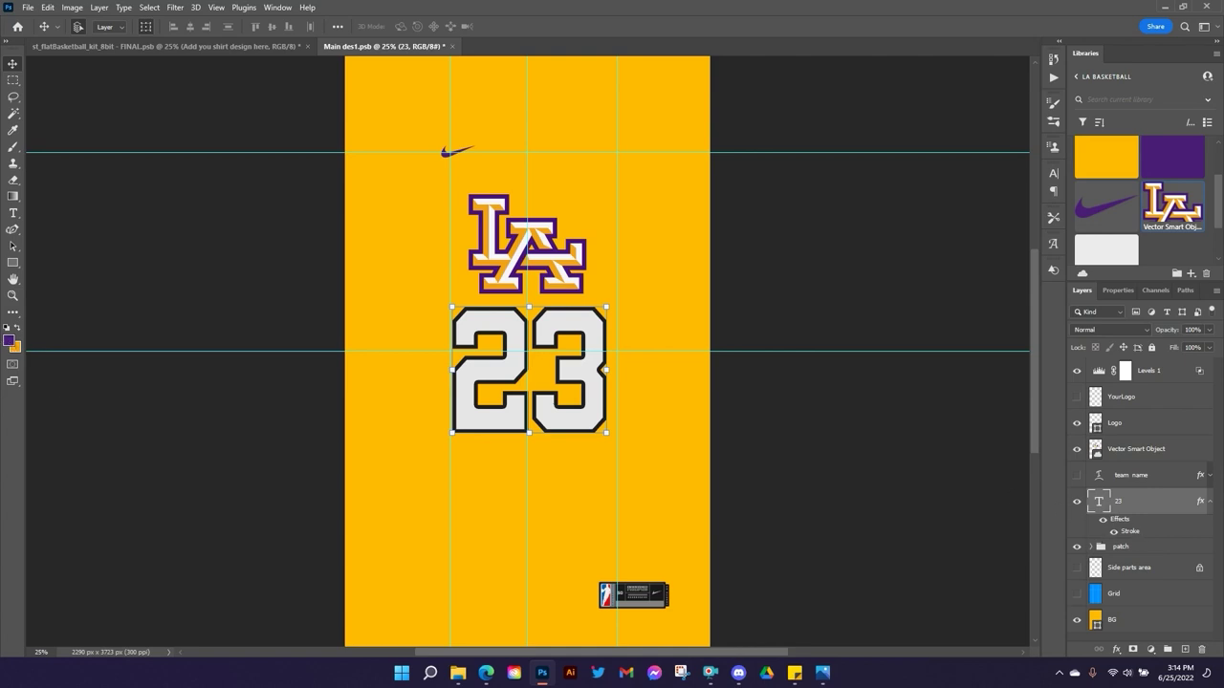
pyautogui.click(1171, 157)
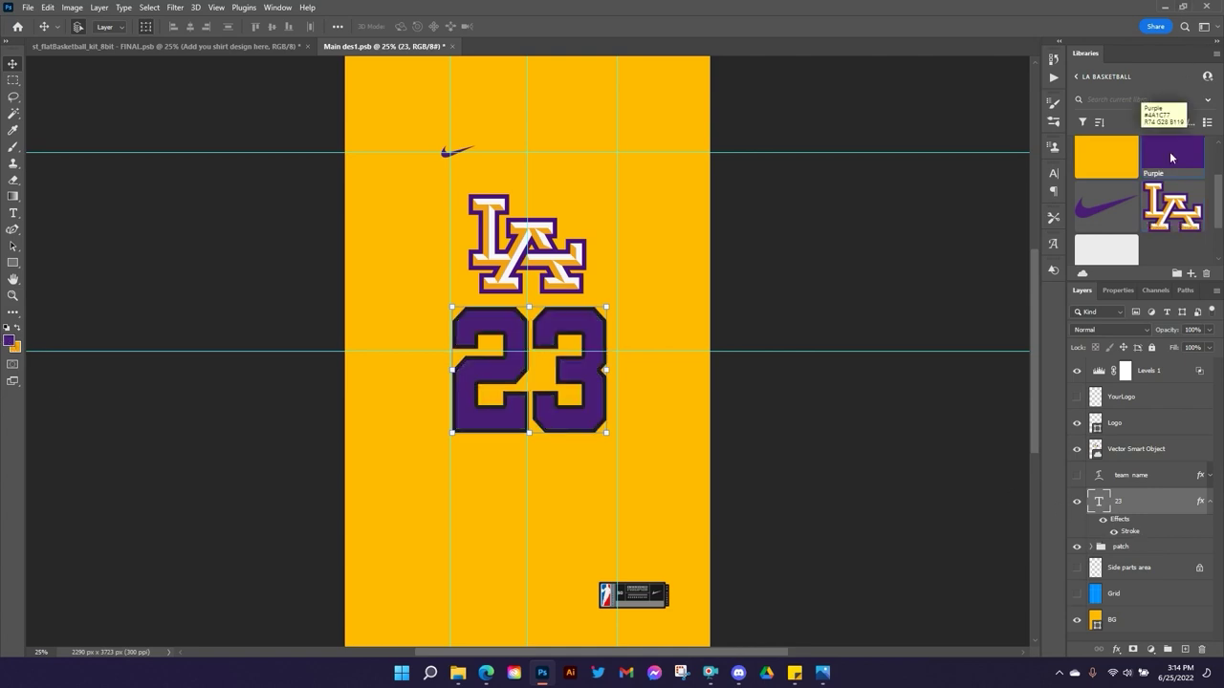
pyautogui.click(1107, 250)
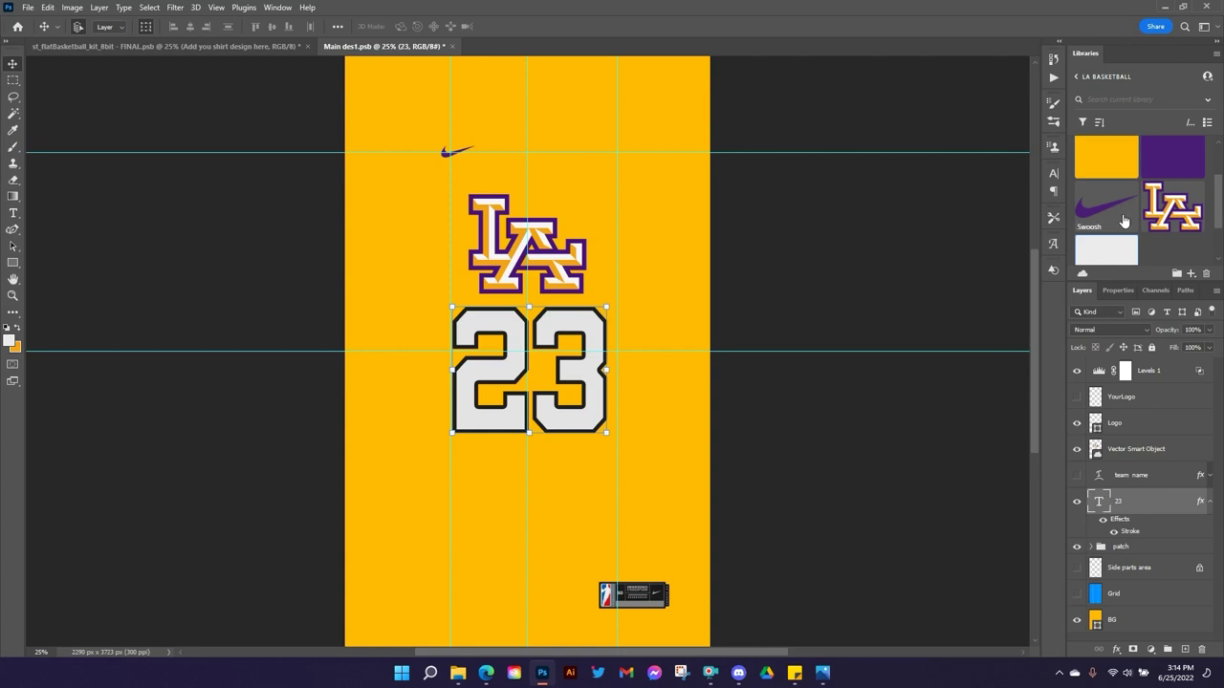
pyautogui.click(1162, 158)
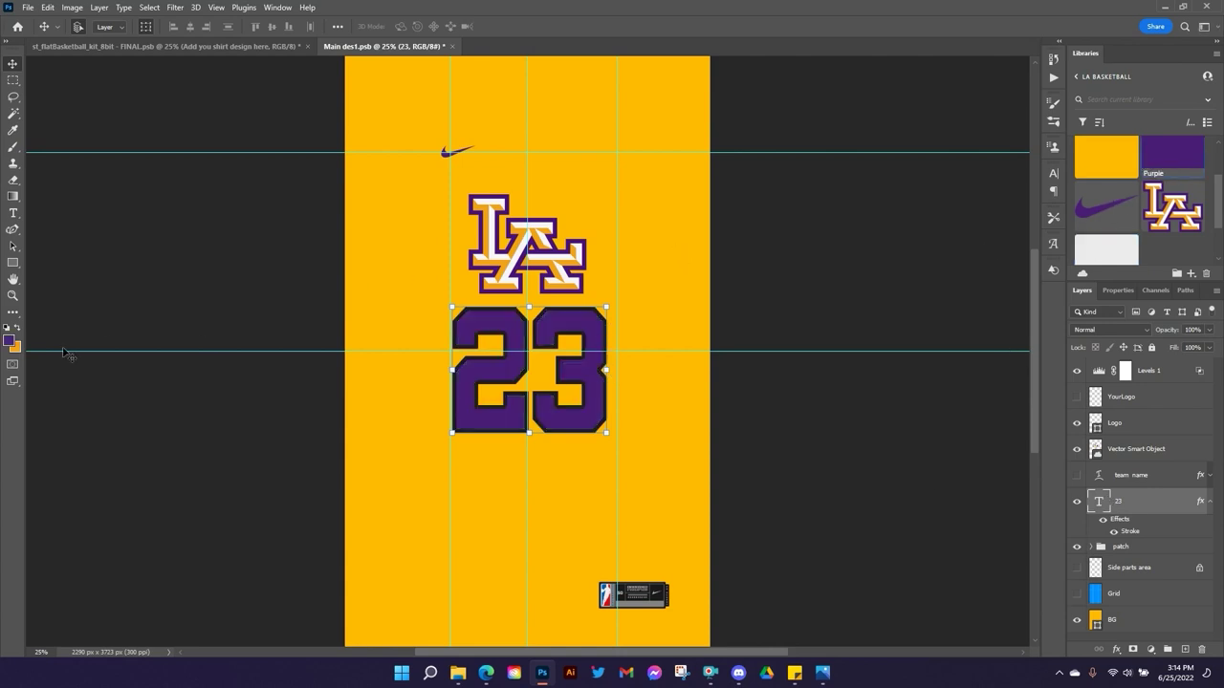
pyautogui.click(1107, 250)
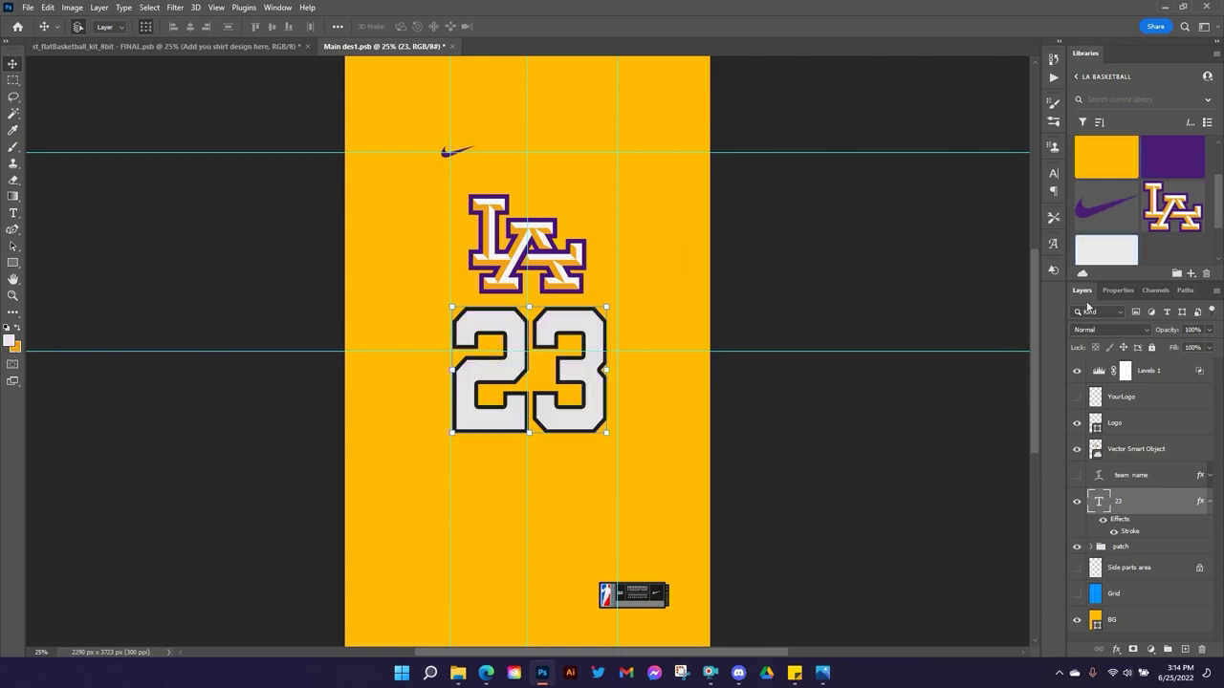
# Recolor the stroke around the number 23 to the library's Purple (4a1c77).
pyautogui.click(1135, 453)
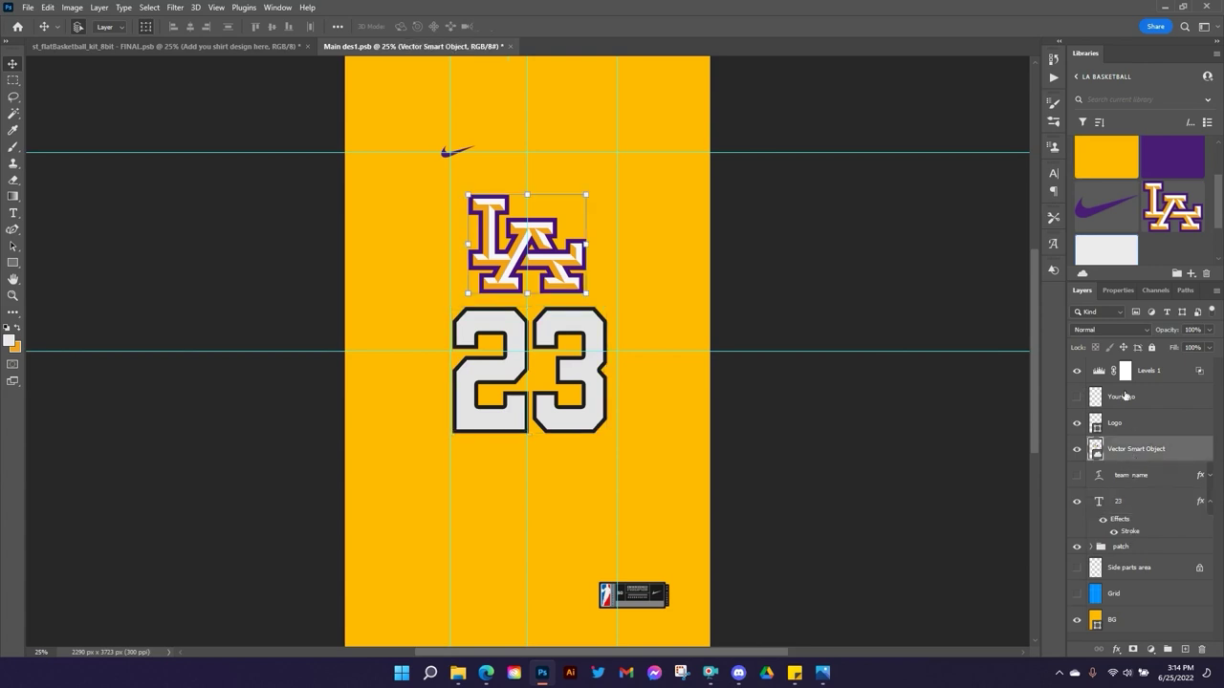
pyautogui.click(1165, 158)
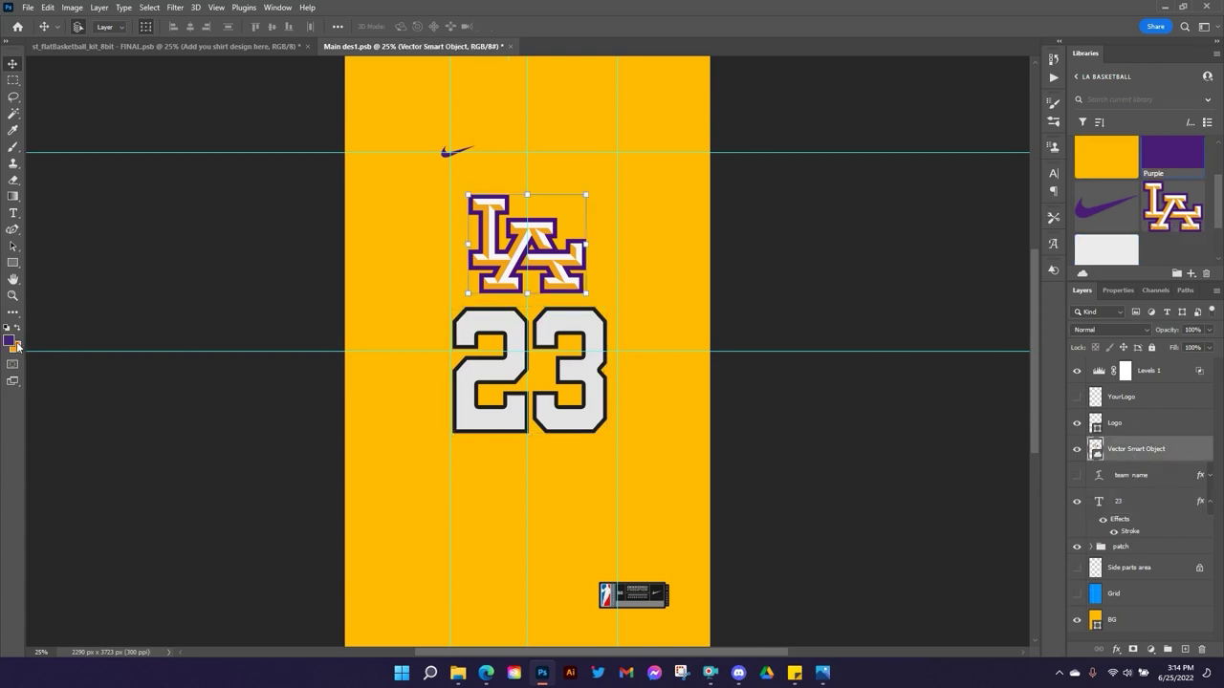
pyautogui.click(1129, 537)
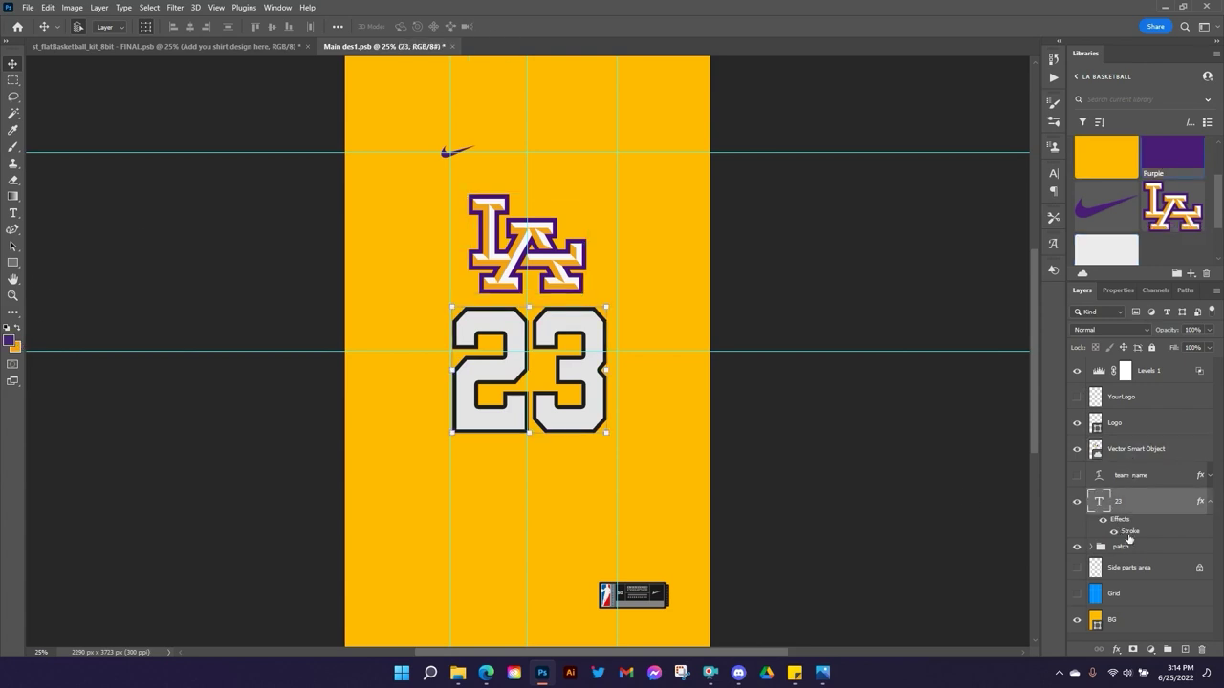
pyautogui.doubleClick(1129, 533)
pyautogui.click(856, 453)
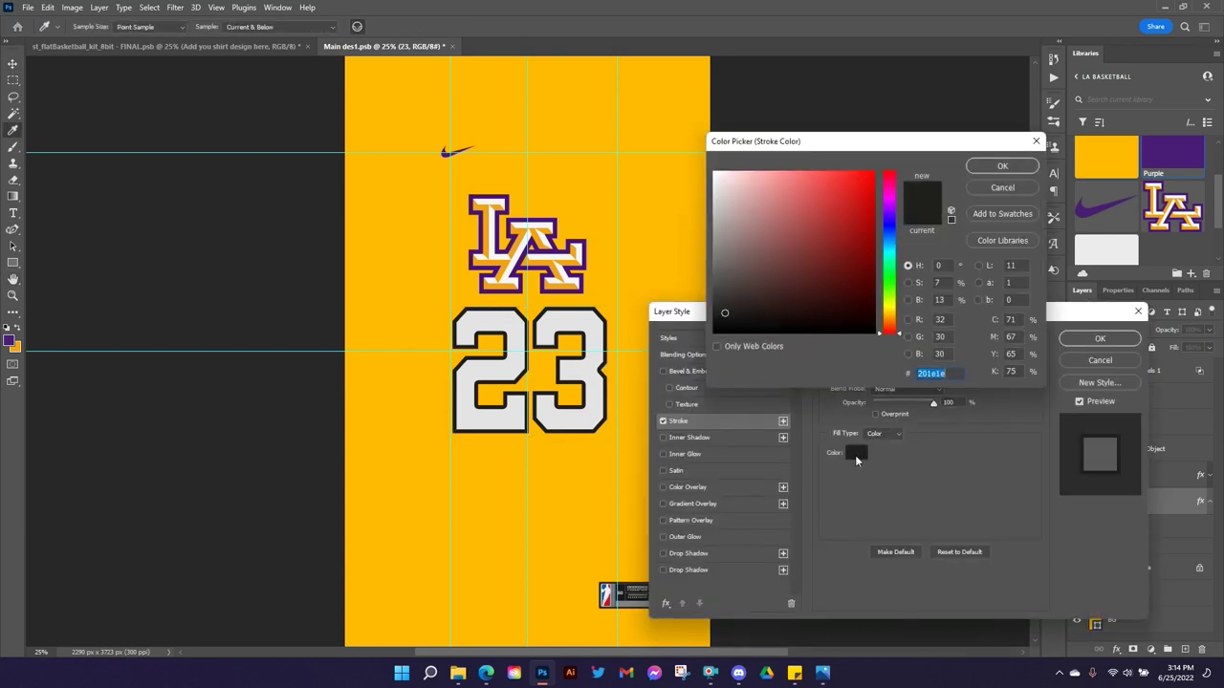
pyautogui.click(8, 334)
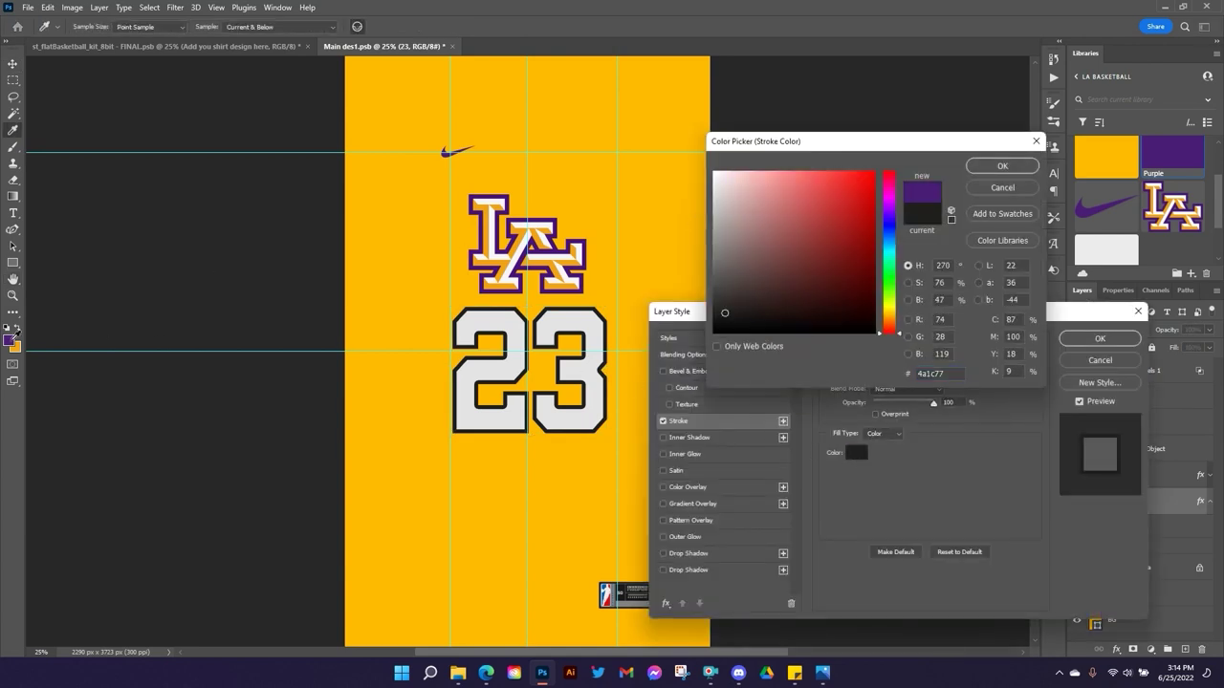
pyautogui.click(999, 167)
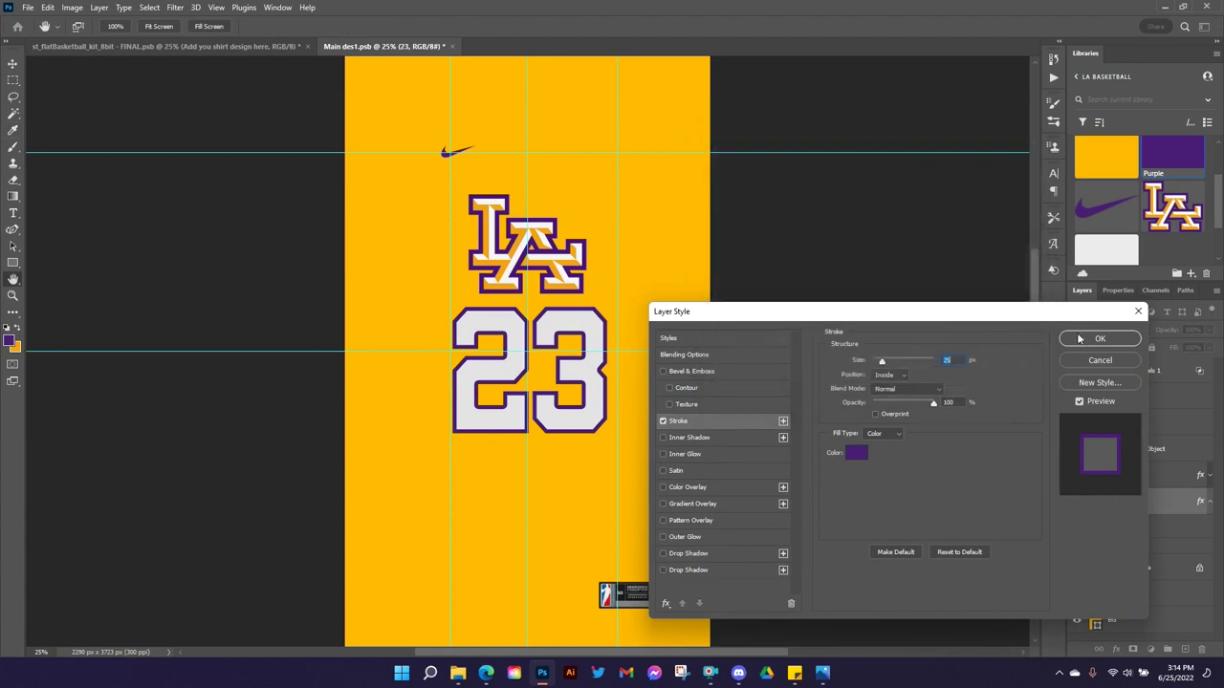
pyautogui.click(1079, 342)
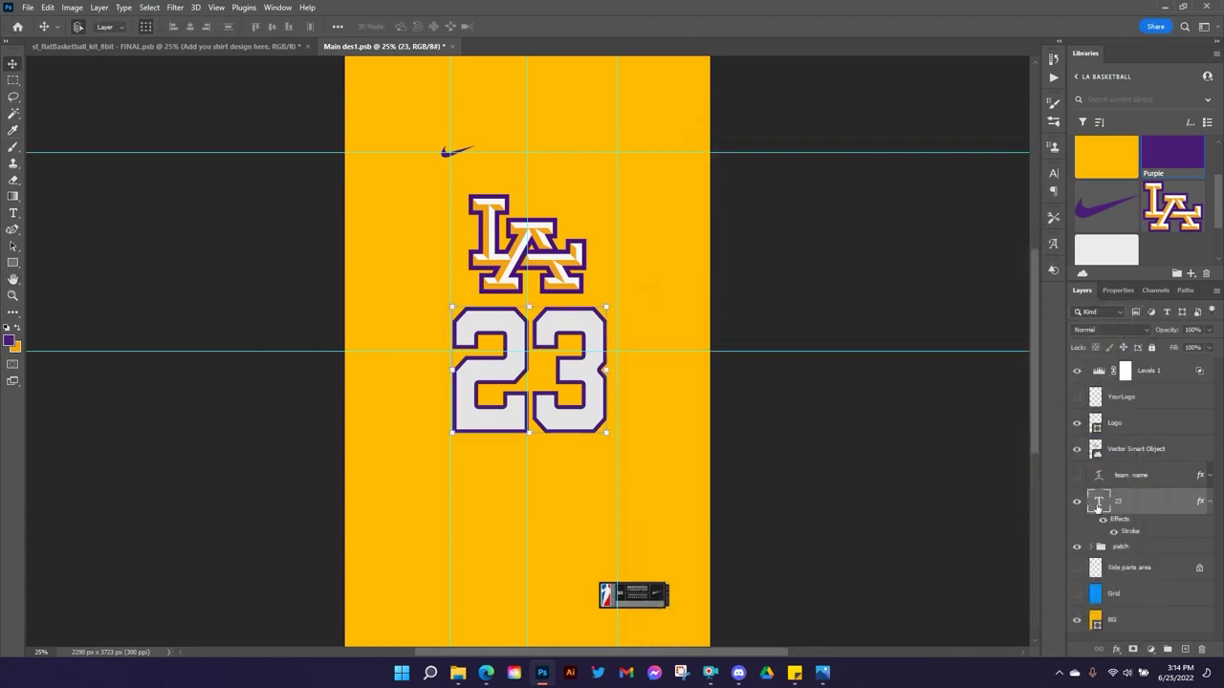
# Change the font of the number 23 to NBA Lakers Regular.
pyautogui.doubleClick(1097, 506)
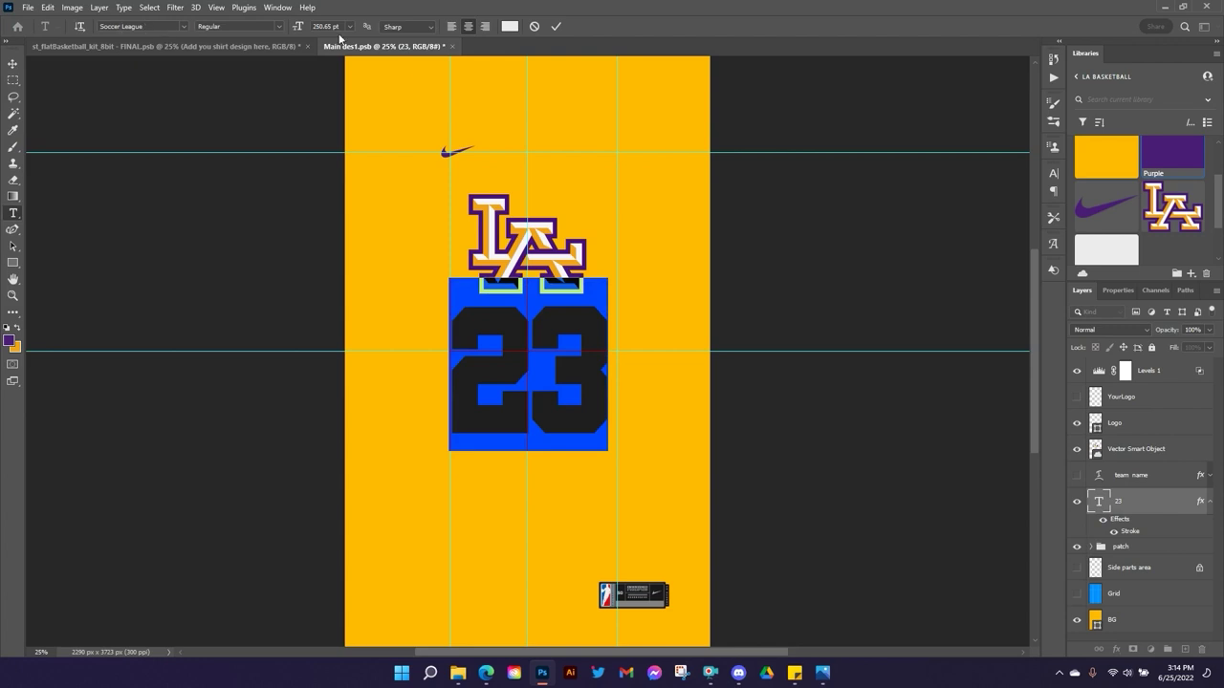
pyautogui.hotkey('ctrl', 'Return')
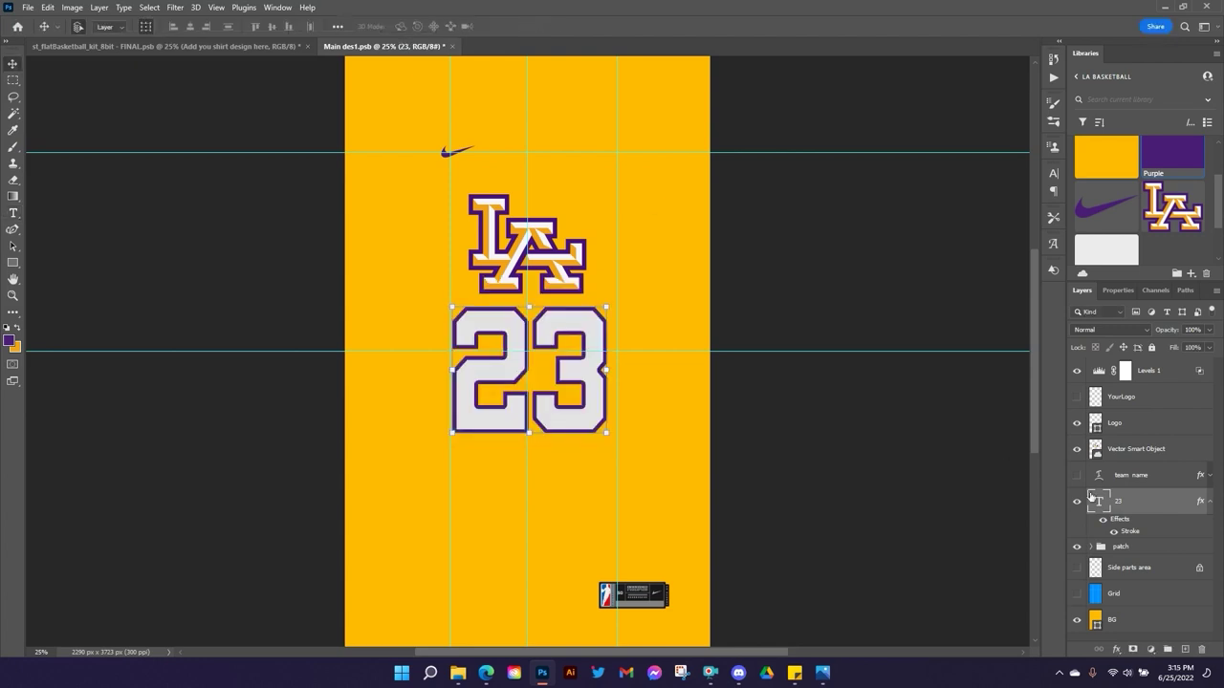
pyautogui.click(1053, 173)
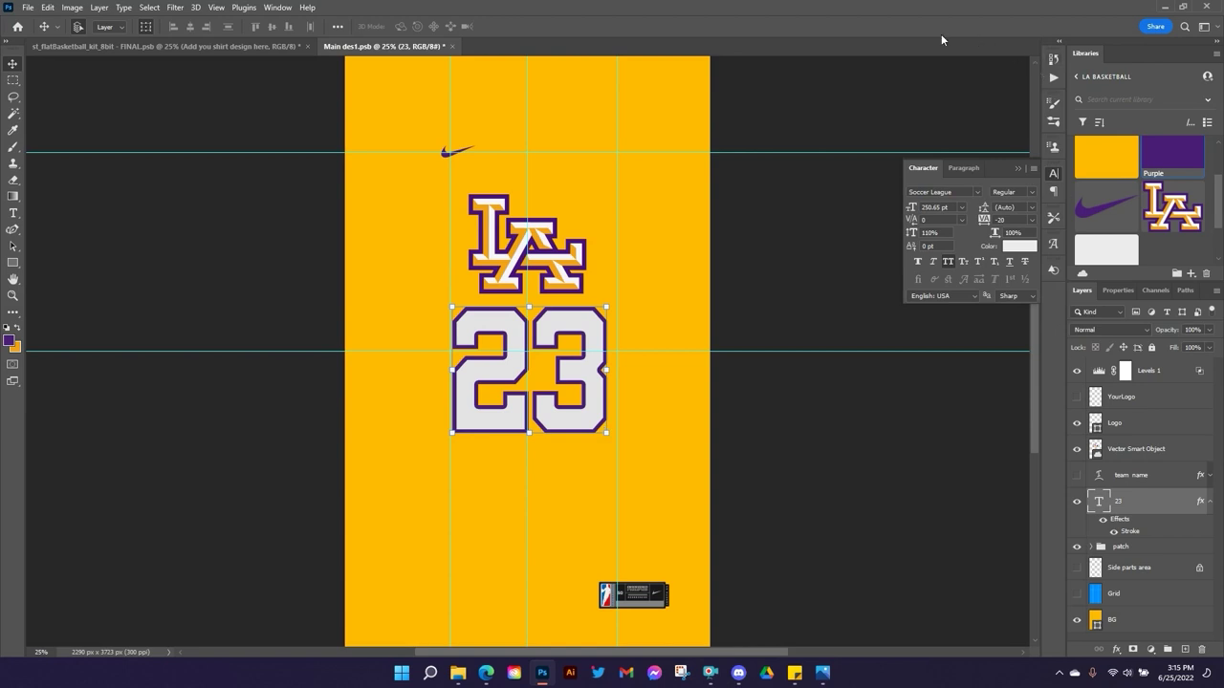
pyautogui.click(275, 7)
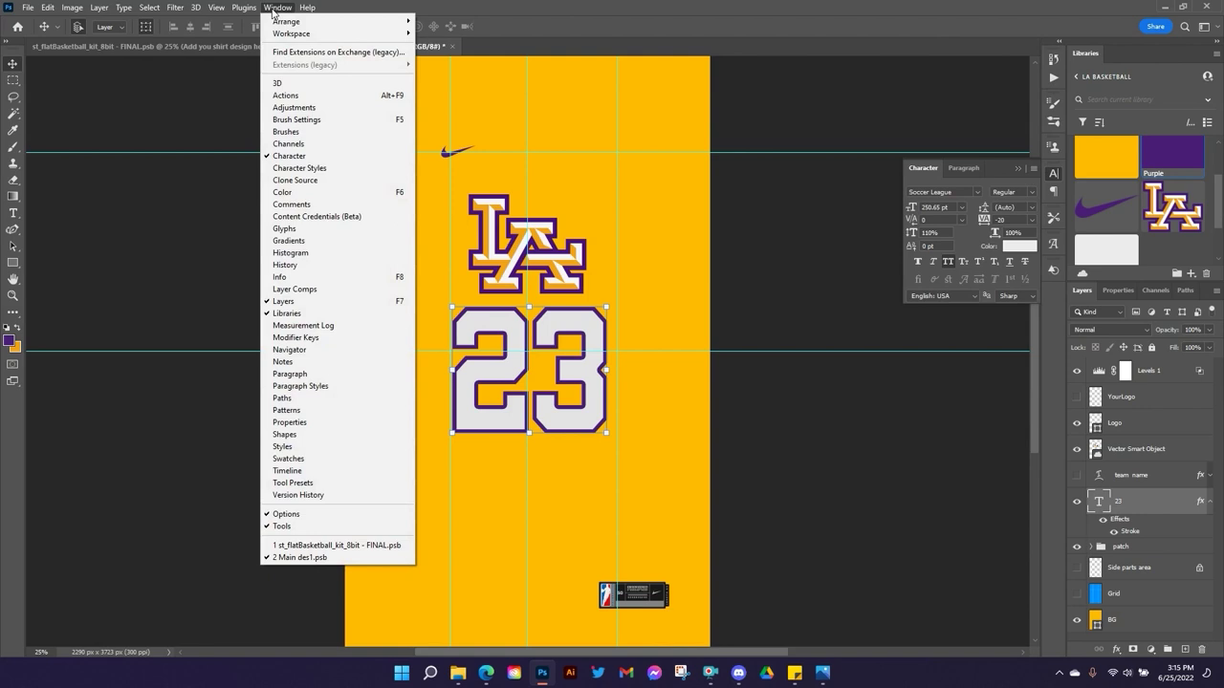
pyautogui.click(288, 156)
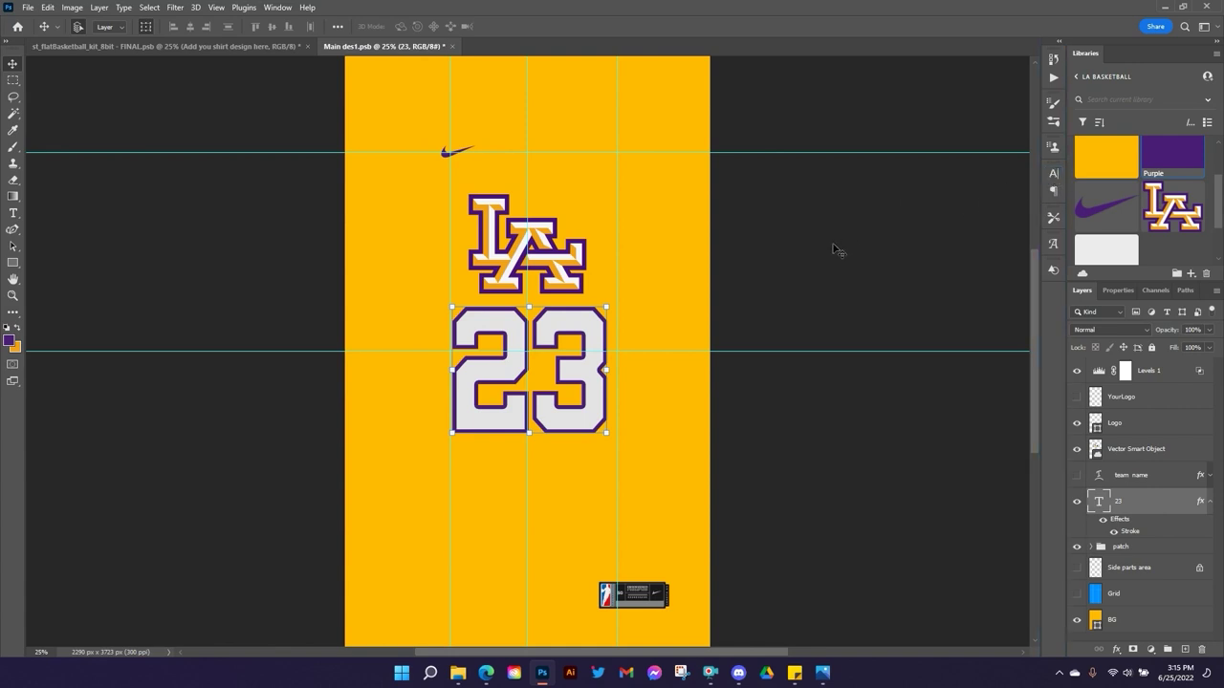
pyautogui.click(1054, 176)
pyautogui.click(963, 192)
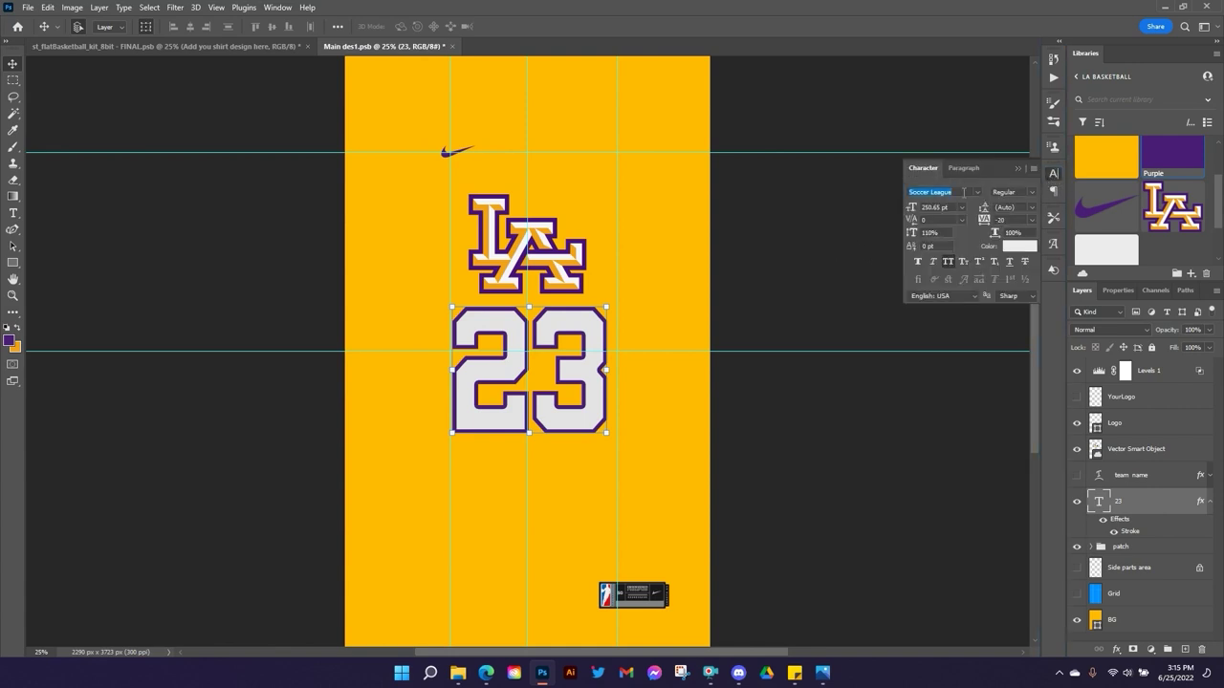
pyautogui.write('lak')
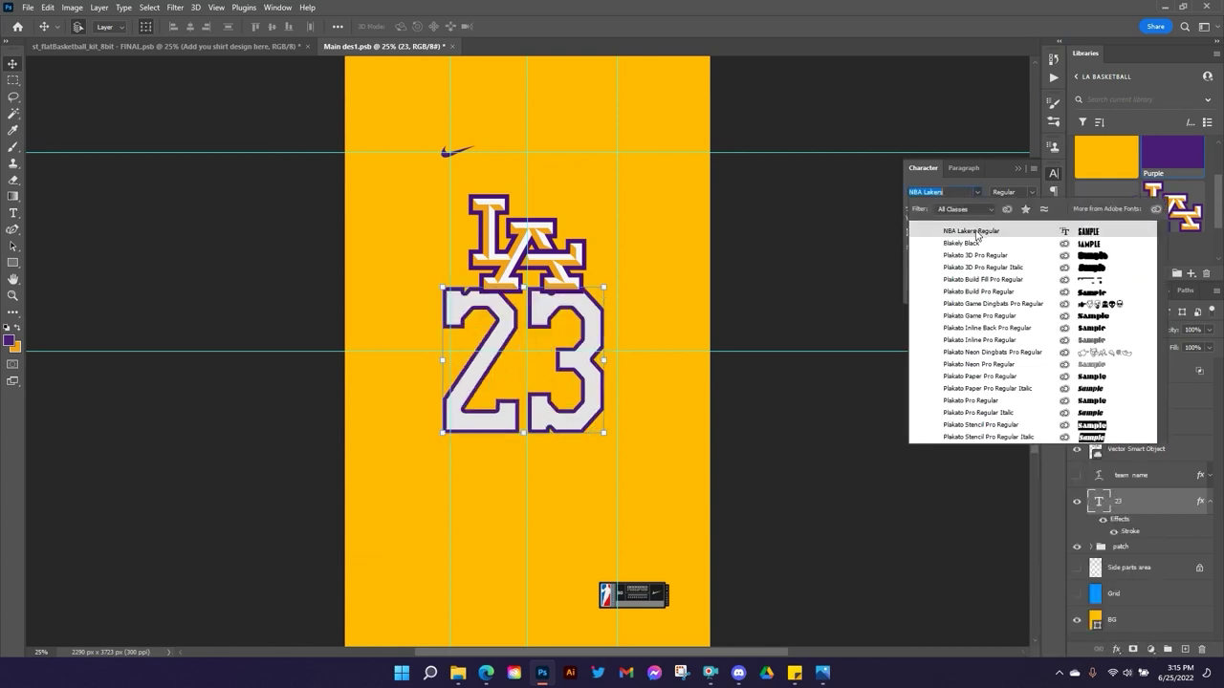
pyautogui.click(977, 234)
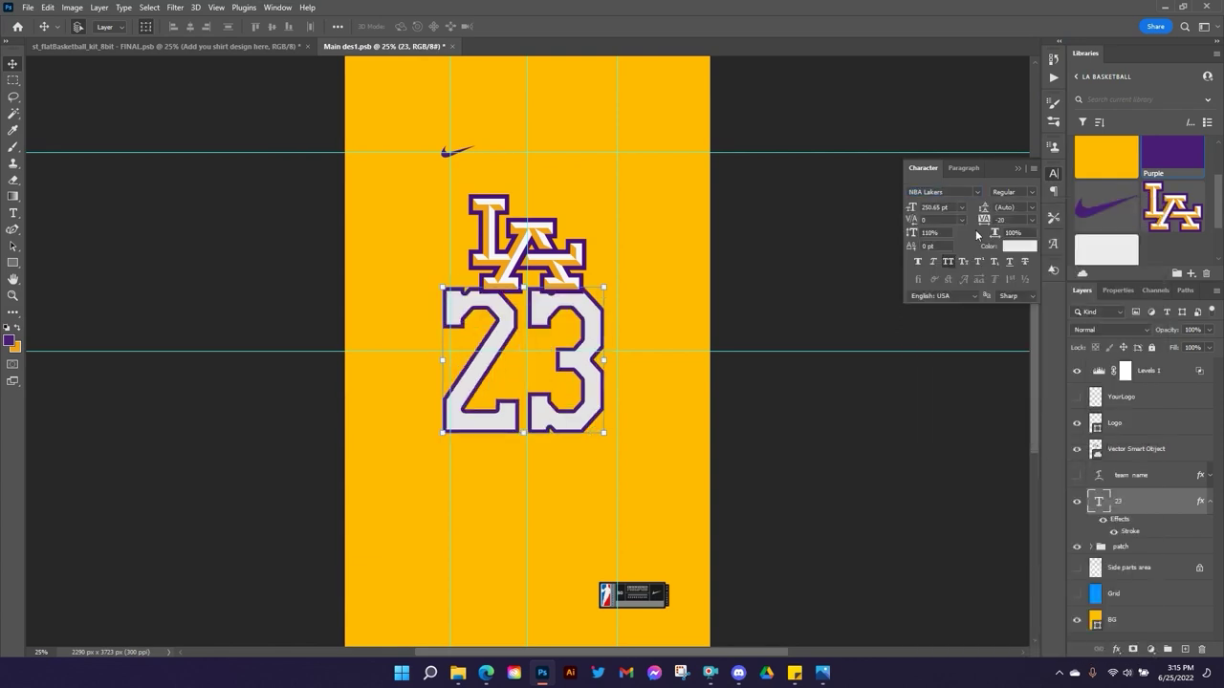
# Set the number 23's vertical scale to 100% and its tracking to 0.
pyautogui.click(912, 234)
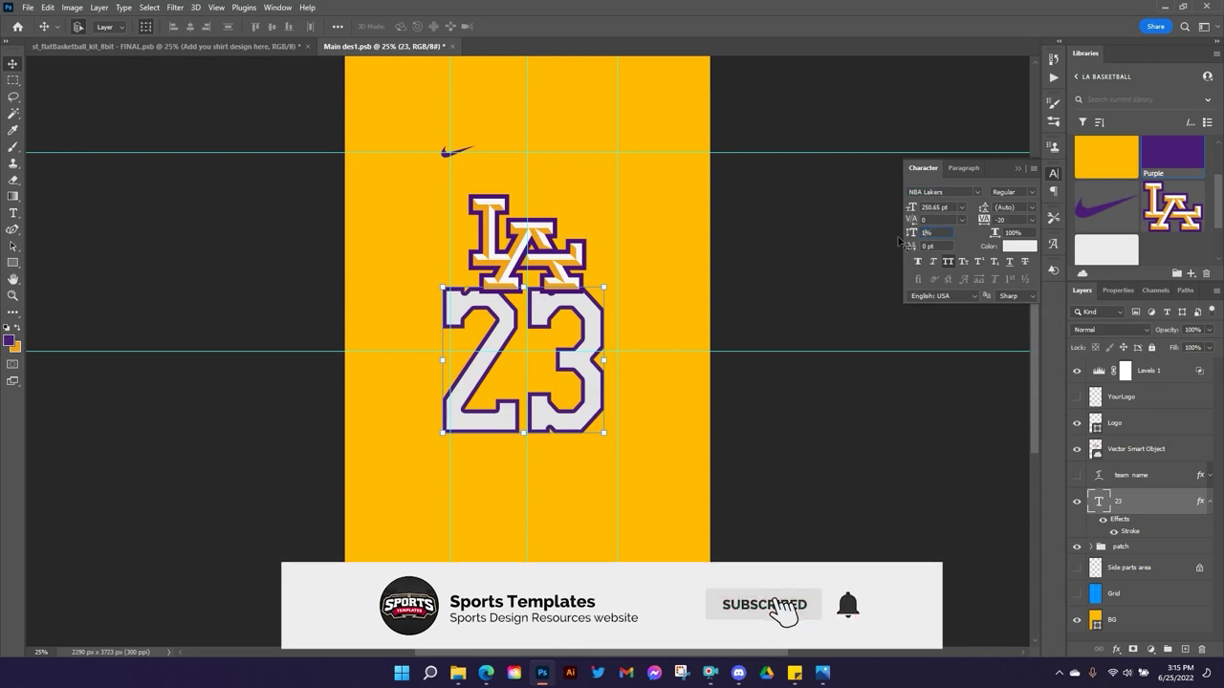
pyautogui.write('100')
pyautogui.press('Return')
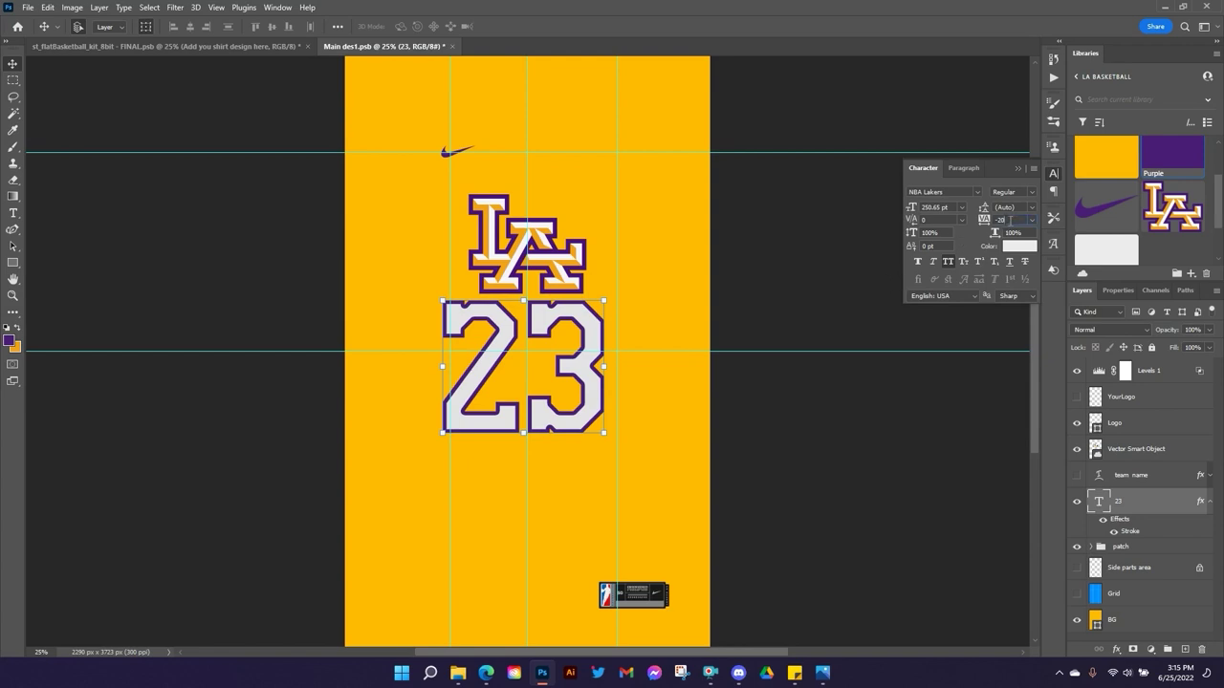
pyautogui.press('Up')
pyautogui.press('Up')
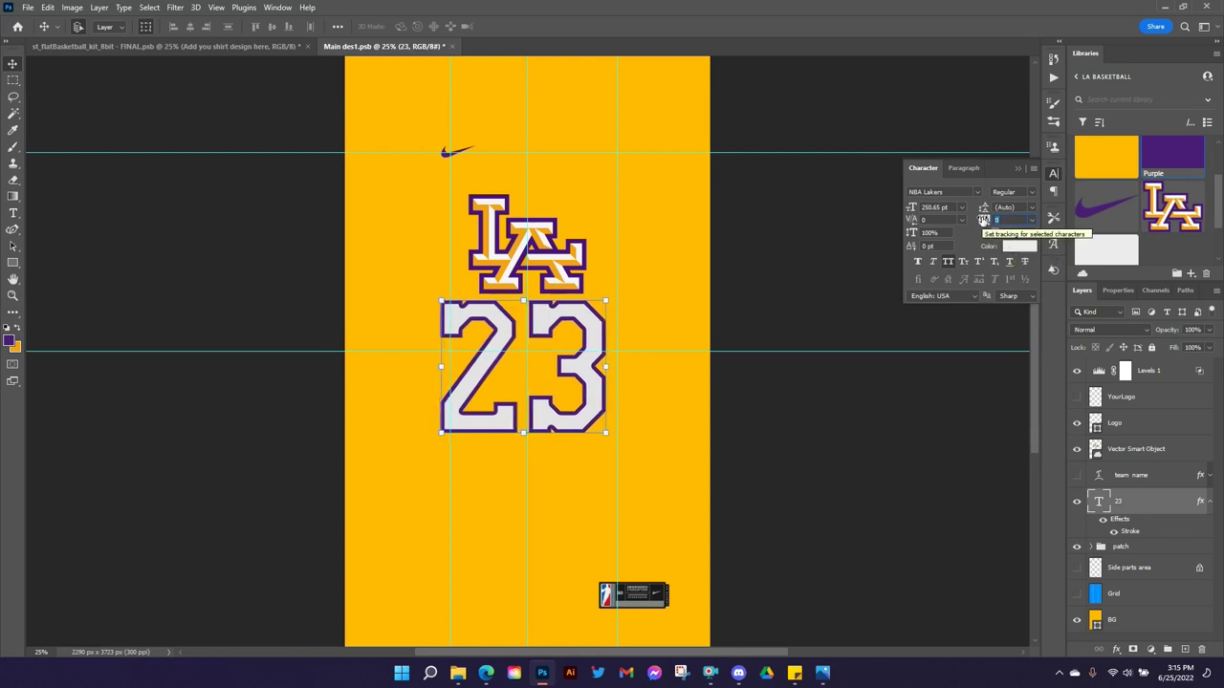
pyautogui.moveTo(983, 220); pyautogui.dragTo(1052, 276)
pyautogui.write('0')
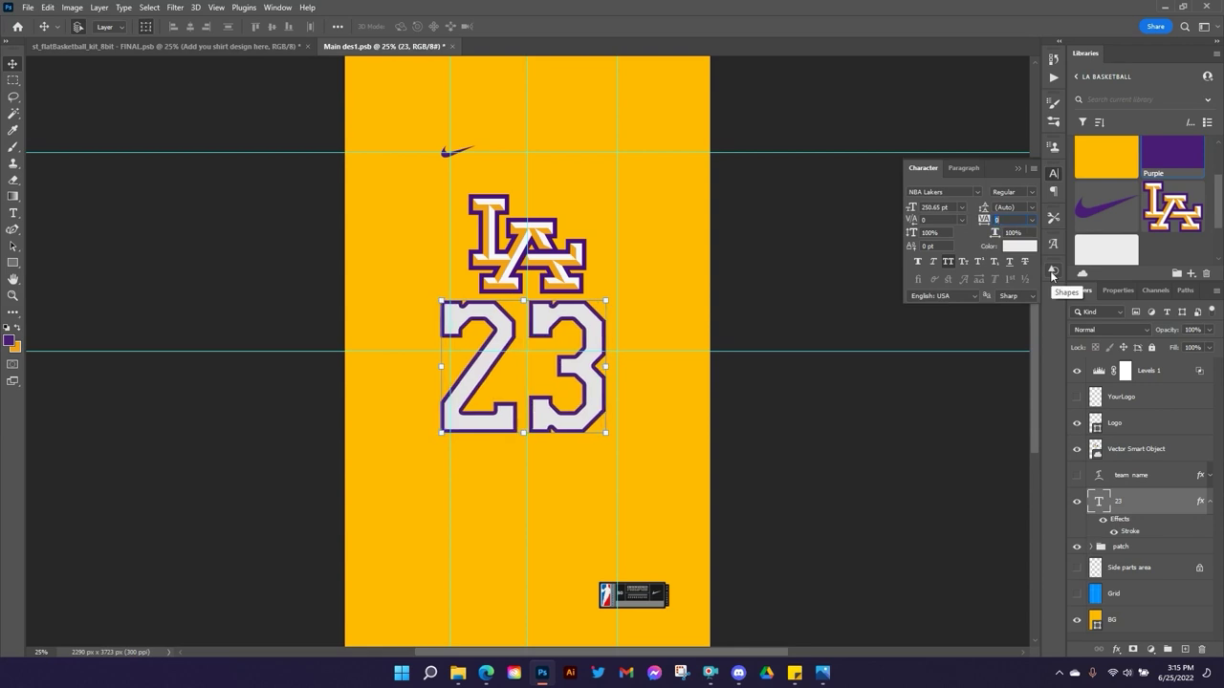
pyautogui.click(1017, 170)
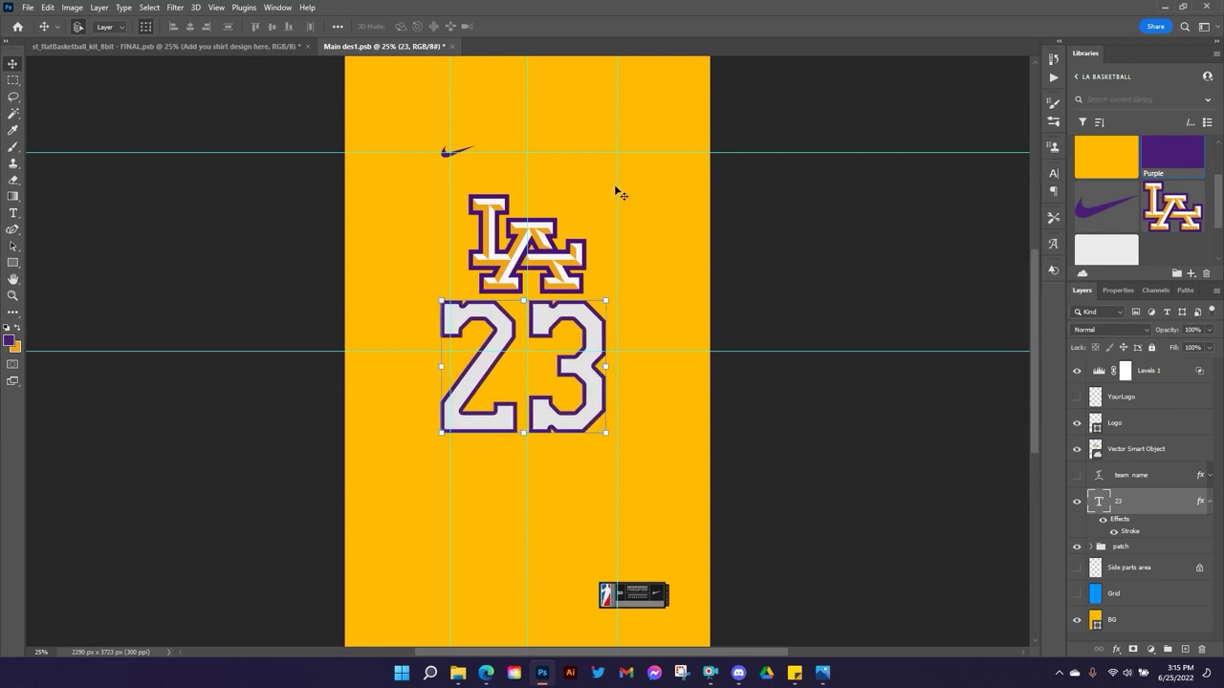
# Scale the number 23 proportionally to about 66% and fit it beneath the LA logo at roughly the logo's width.
pyautogui.click(525, 431)
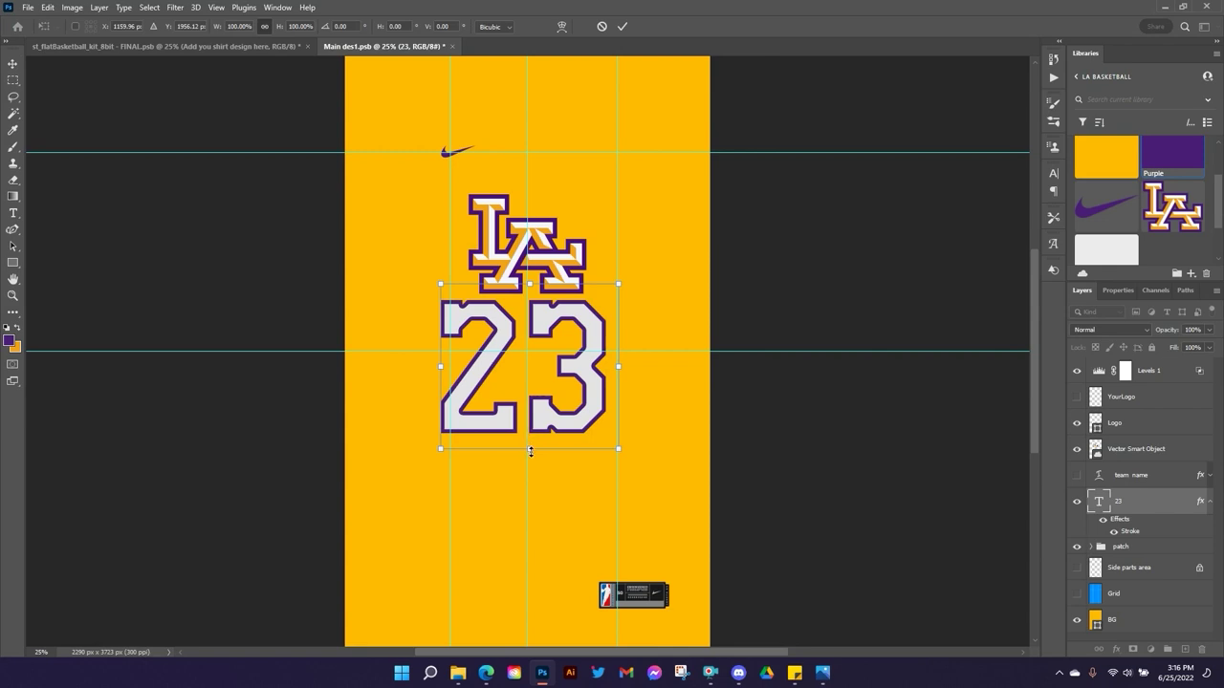
pyautogui.moveTo(531, 451); pyautogui.dragTo(532, 401)
pyautogui.moveTo(538, 305); pyautogui.dragTo(540, 315)
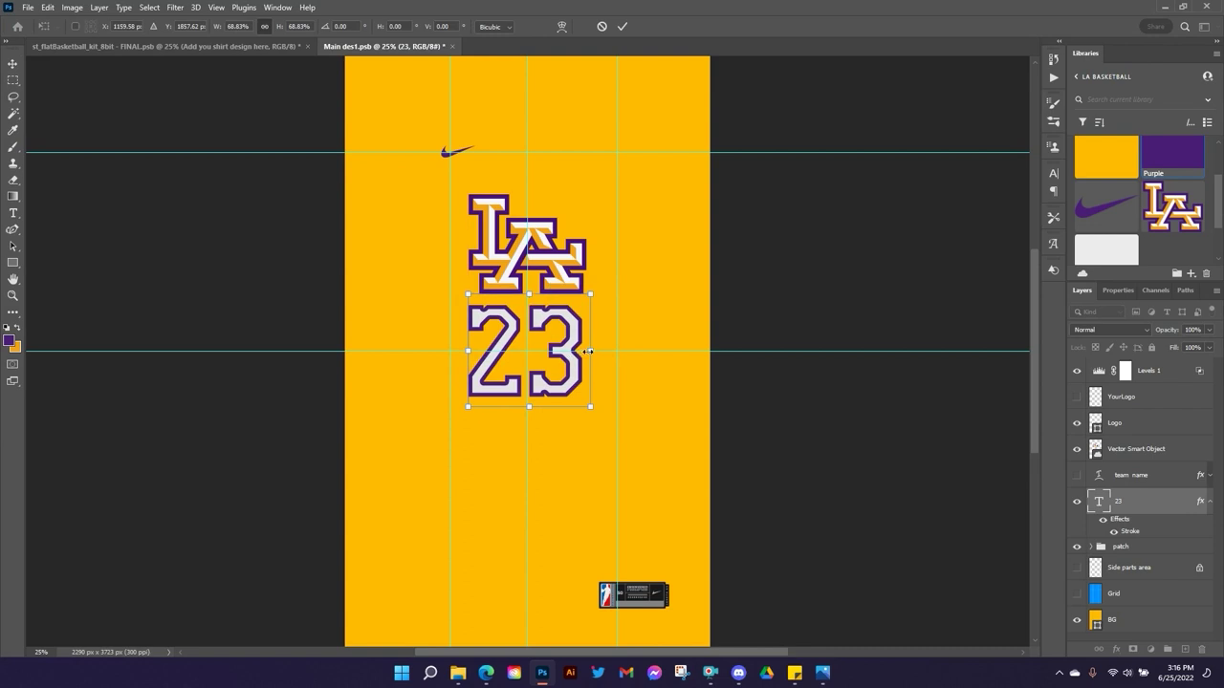
pyautogui.moveTo(593, 351); pyautogui.dragTo(586, 352)
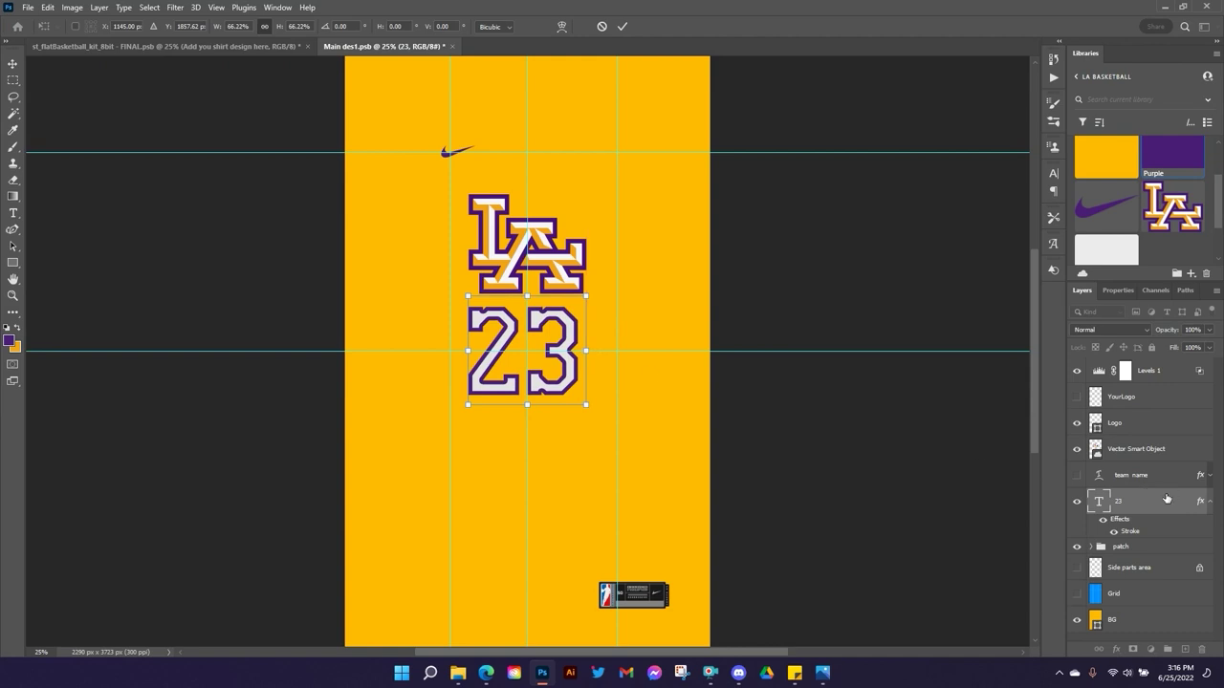
# Set the position of the number 23's stroke to Outside.
pyautogui.doubleClick(1130, 533)
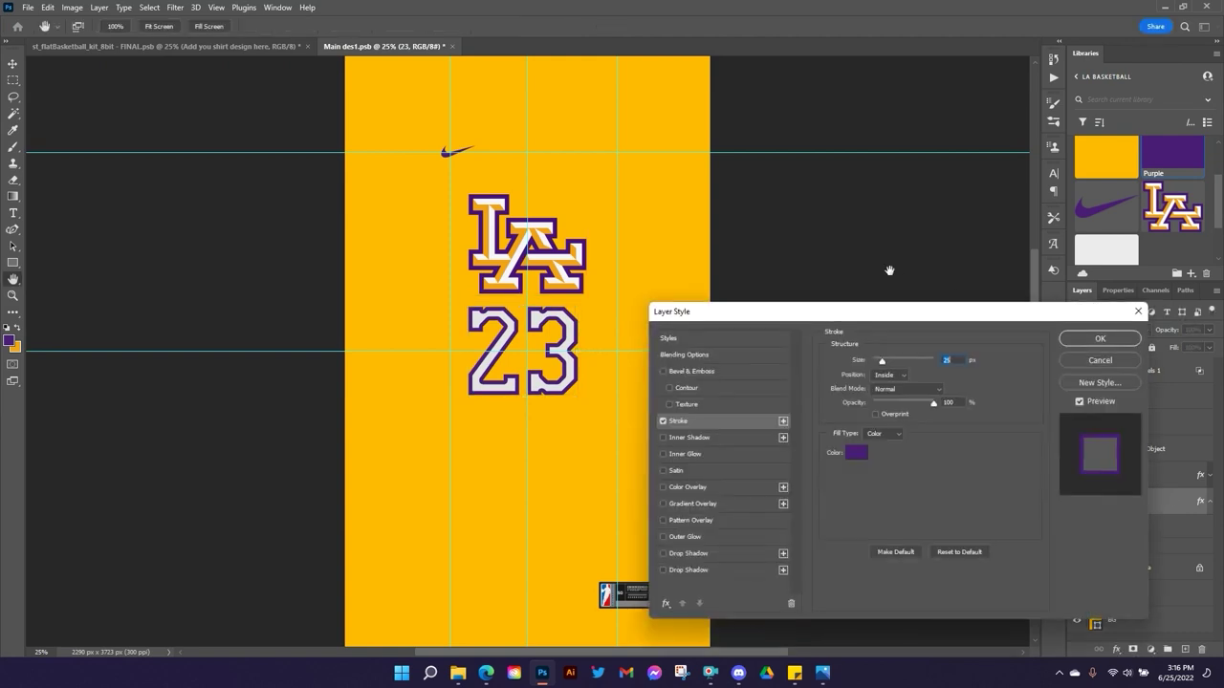
pyautogui.click(901, 374)
pyautogui.click(894, 387)
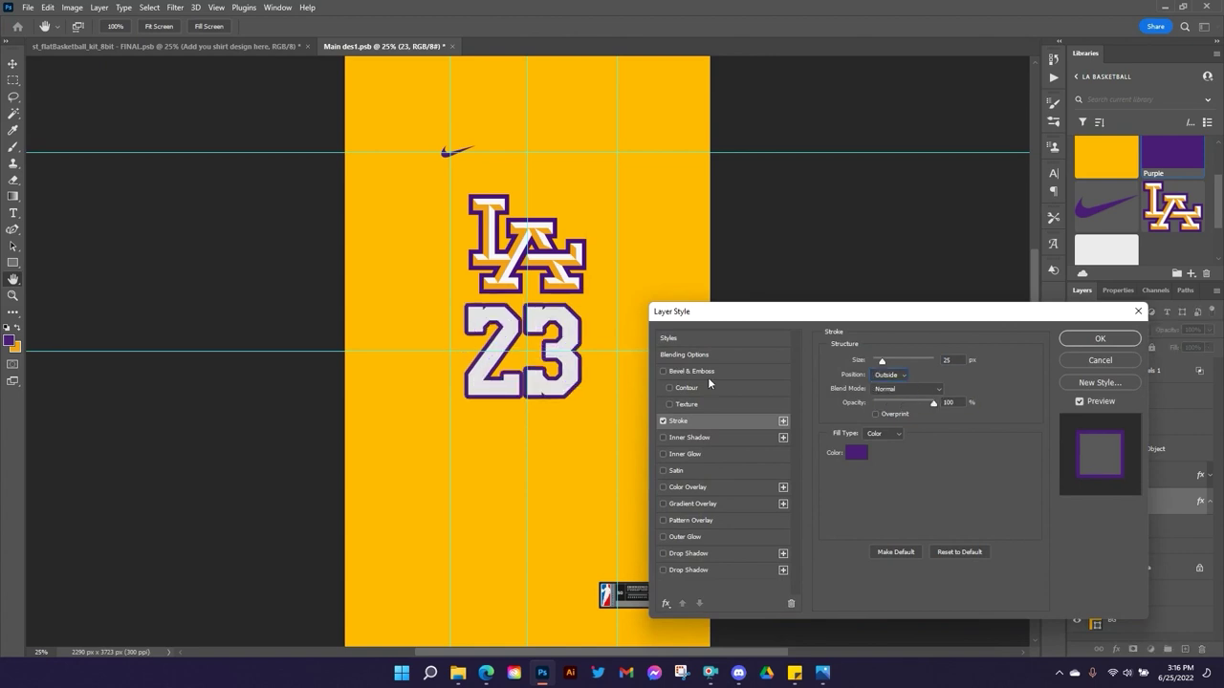
pyautogui.click(1100, 339)
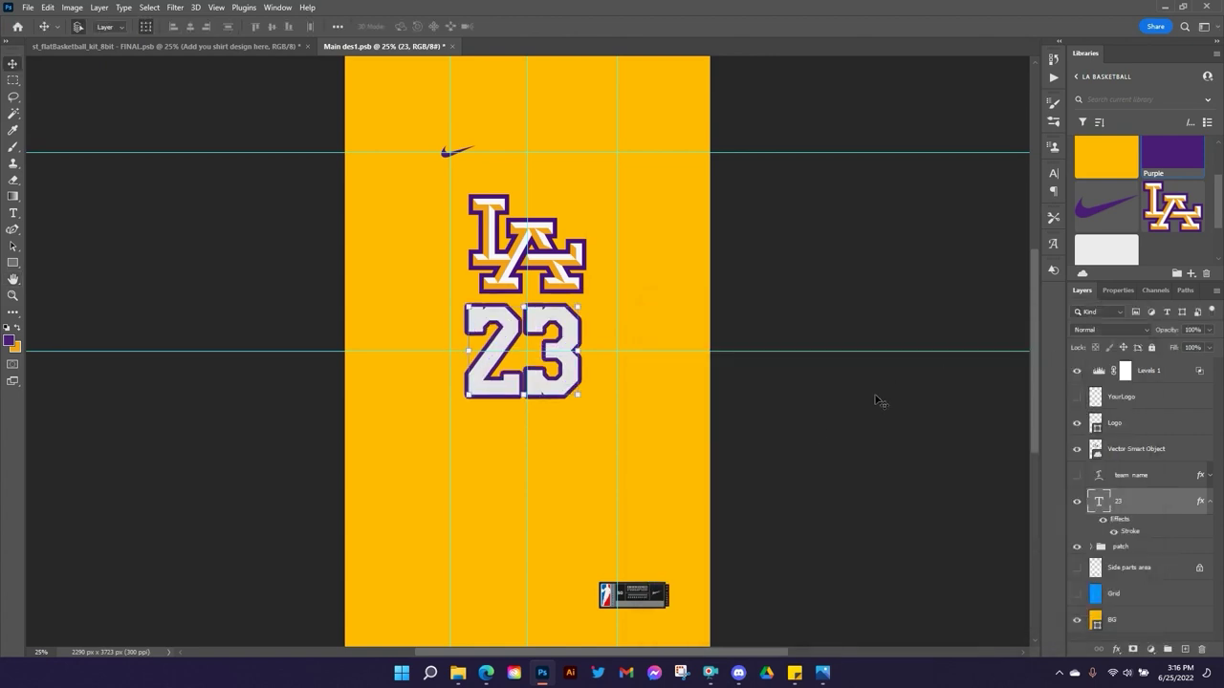
# Nudge the number 23 slightly to the right to center it under the LA logo.
pyautogui.press('Right')
pyautogui.press('Right')
pyautogui.press('Right')
pyautogui.press('Right')
pyautogui.press('Right')
pyautogui.press('Right')
pyautogui.press('Right')
pyautogui.press('Right')
pyautogui.press('Right')
pyautogui.press('Right')
pyautogui.press('Right')
pyautogui.press('Right')
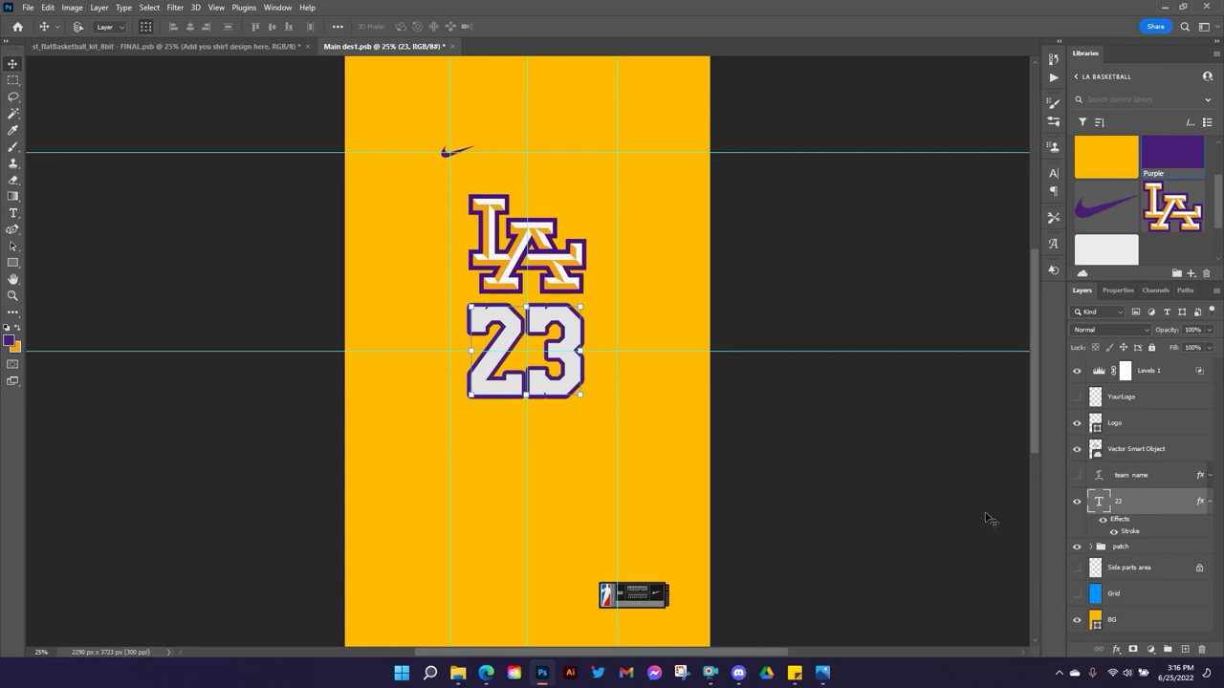
# Hide the BG layer in Main des1.psb, save the design and check the front jersey in the kit mockup.
pyautogui.click(203, 52)
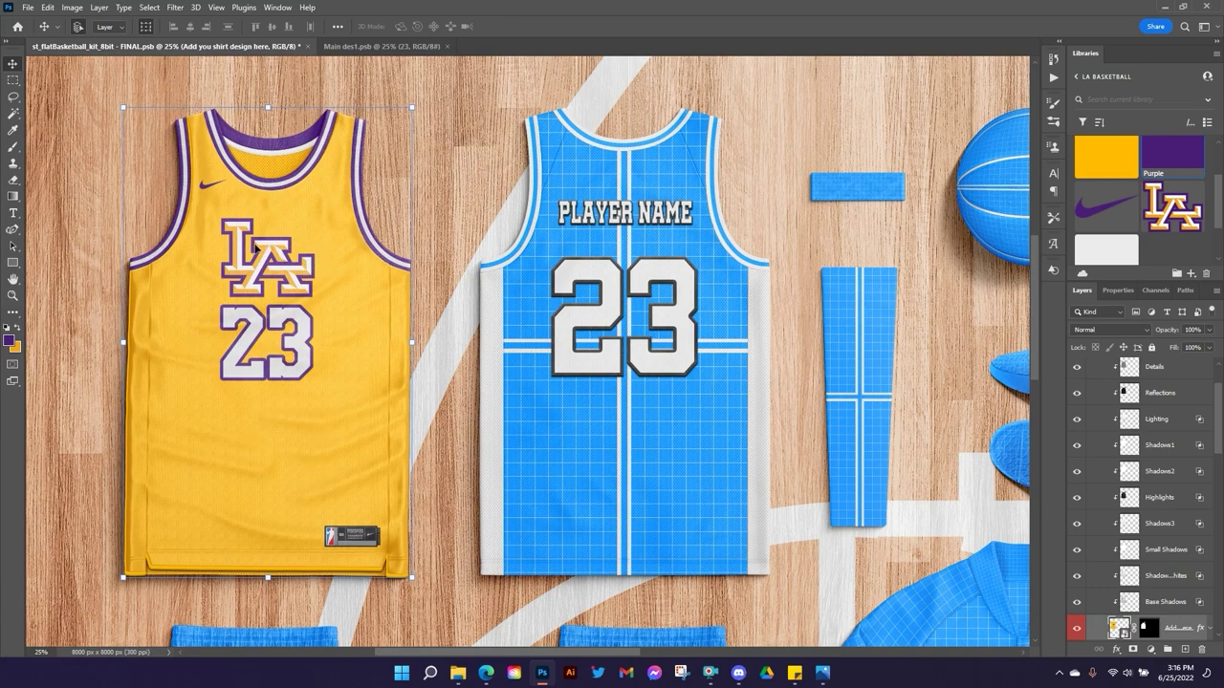
pyautogui.click(382, 46)
pyautogui.click(1079, 621)
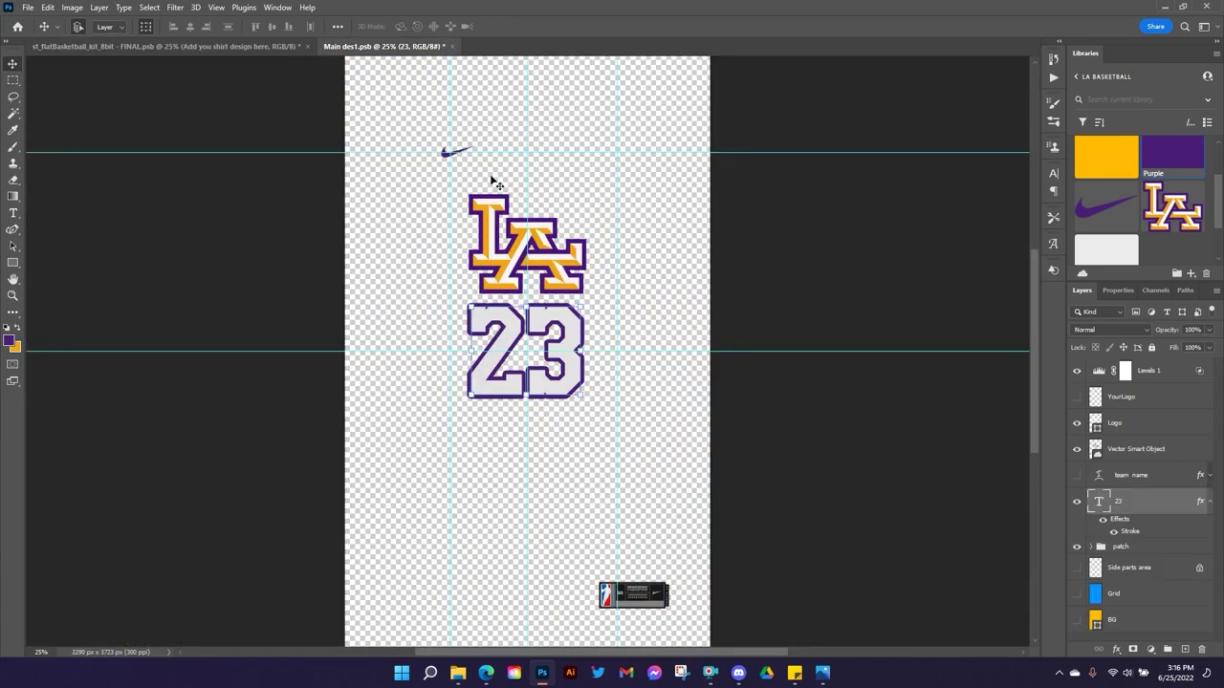
pyautogui.hotkey('ctrl', 's')
pyautogui.click(209, 50)
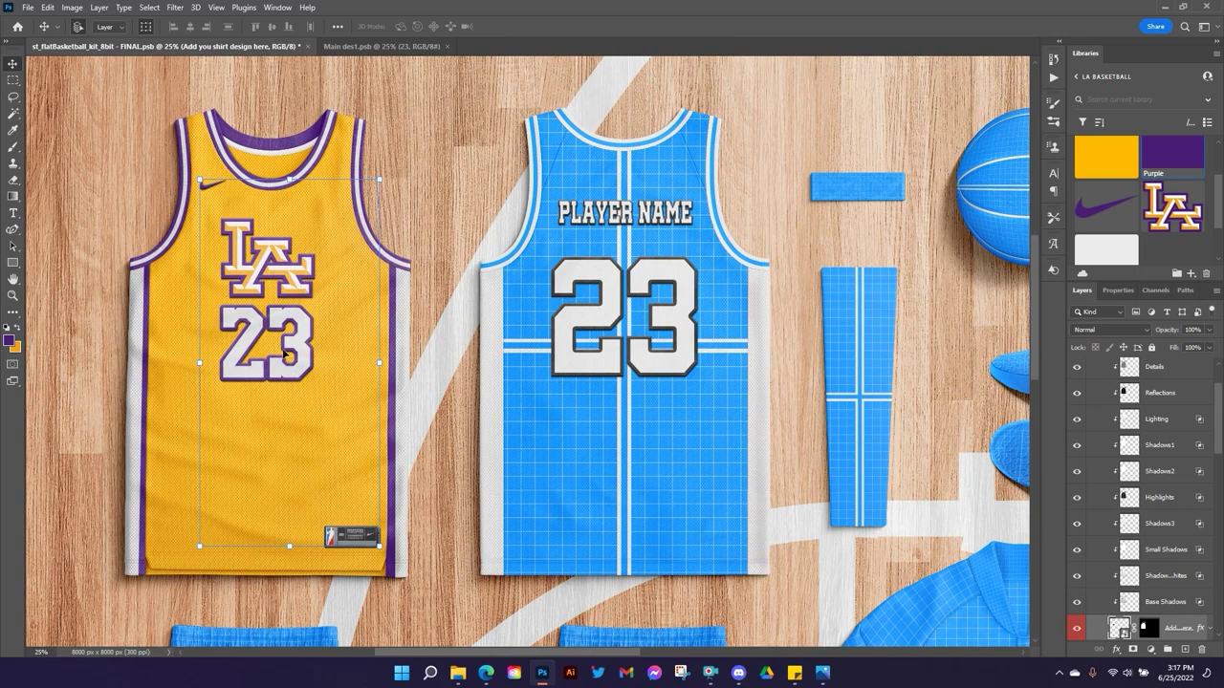
# Toggle the Jersey Front group's visibility off and on in the kit mockup, and collapse the group.
pyautogui.hotkey('ctrl', '0')
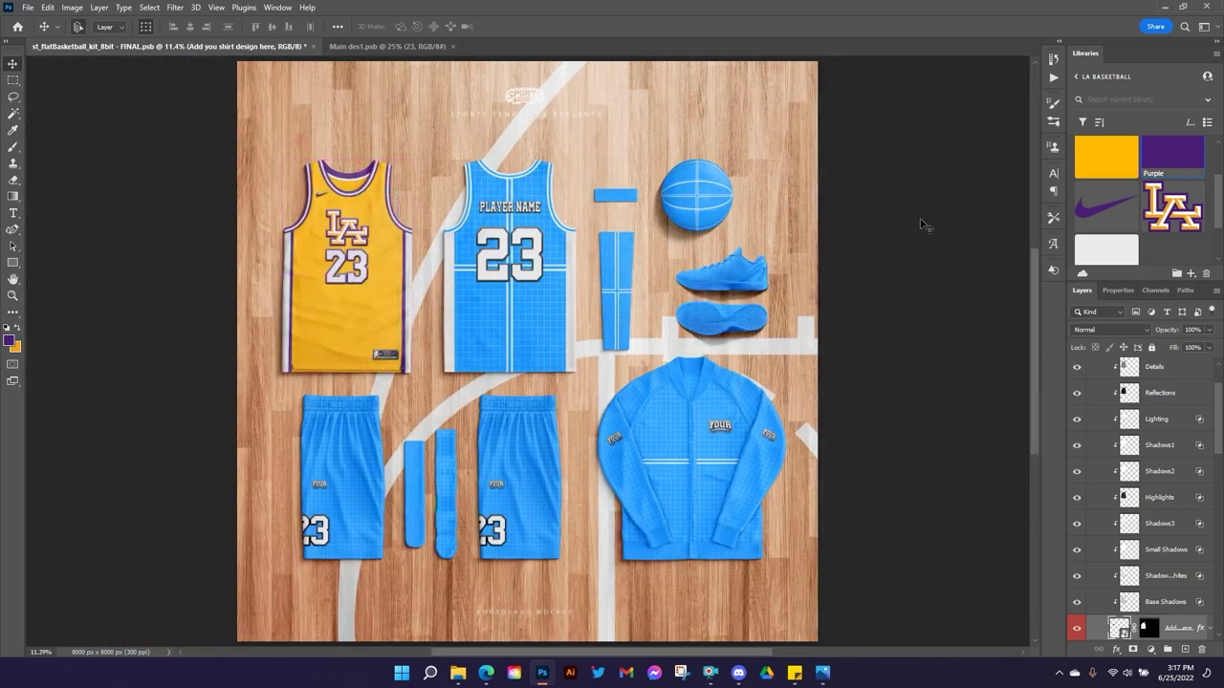
pyautogui.click(920, 219)
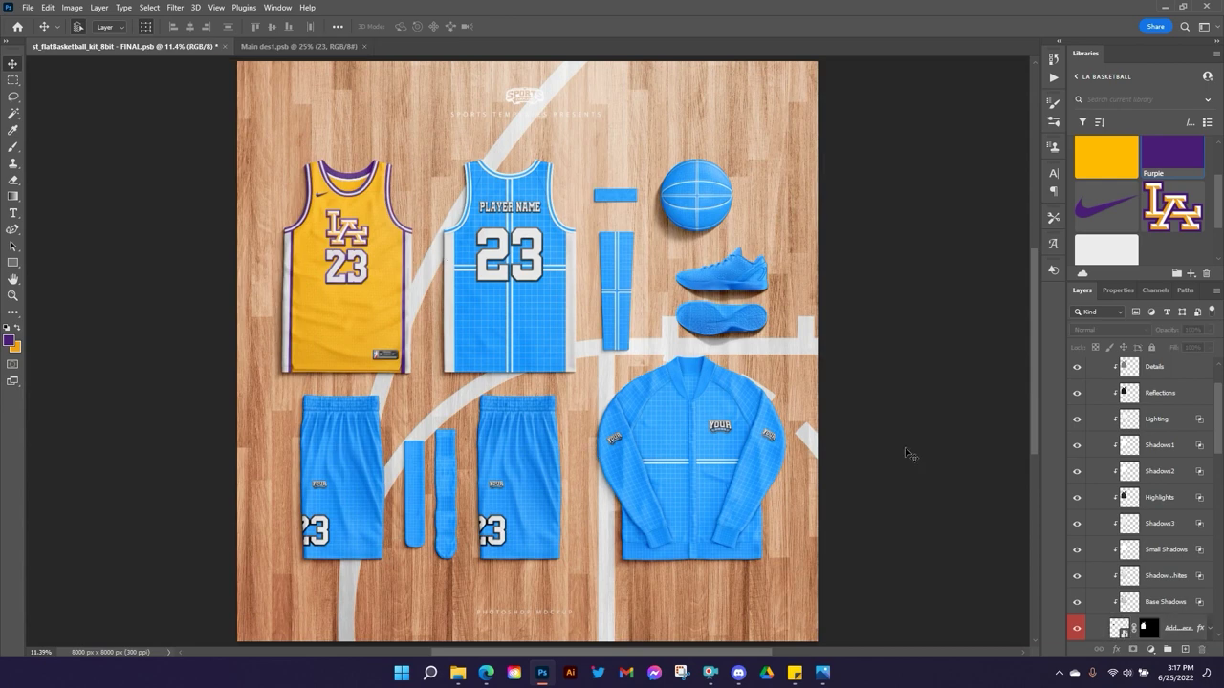
pyautogui.scroll(3, 1080, 435)
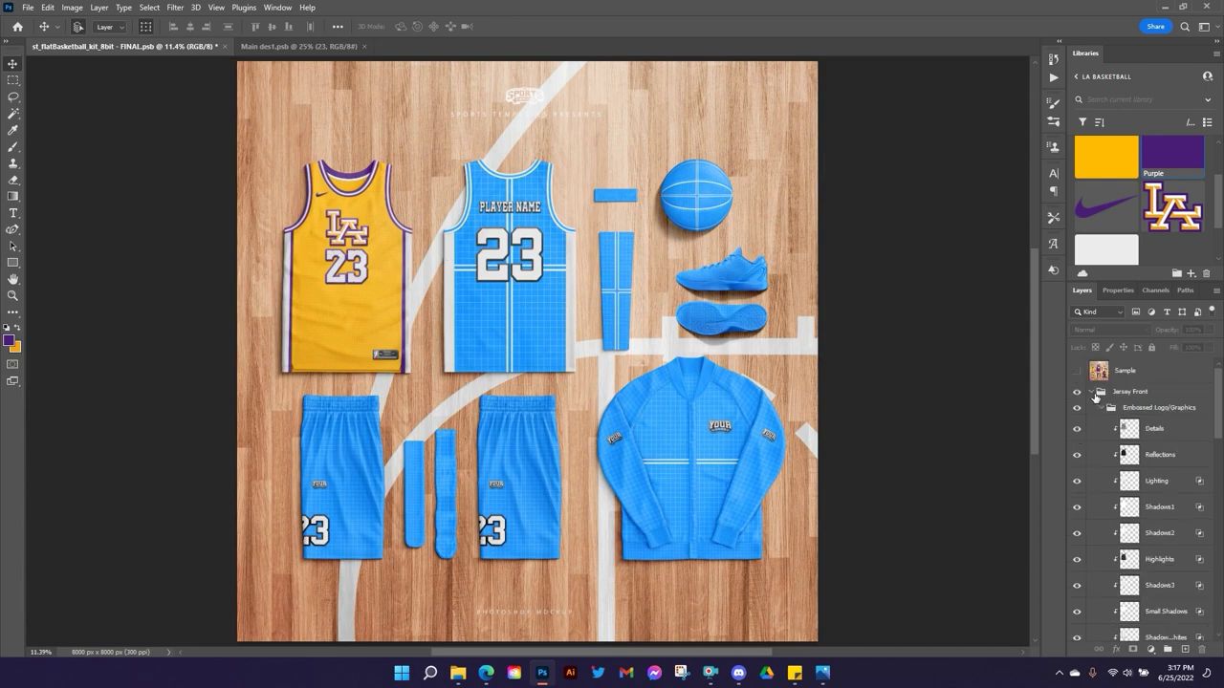
pyautogui.click(1096, 396)
pyautogui.click(1077, 392)
pyautogui.click(1076, 392)
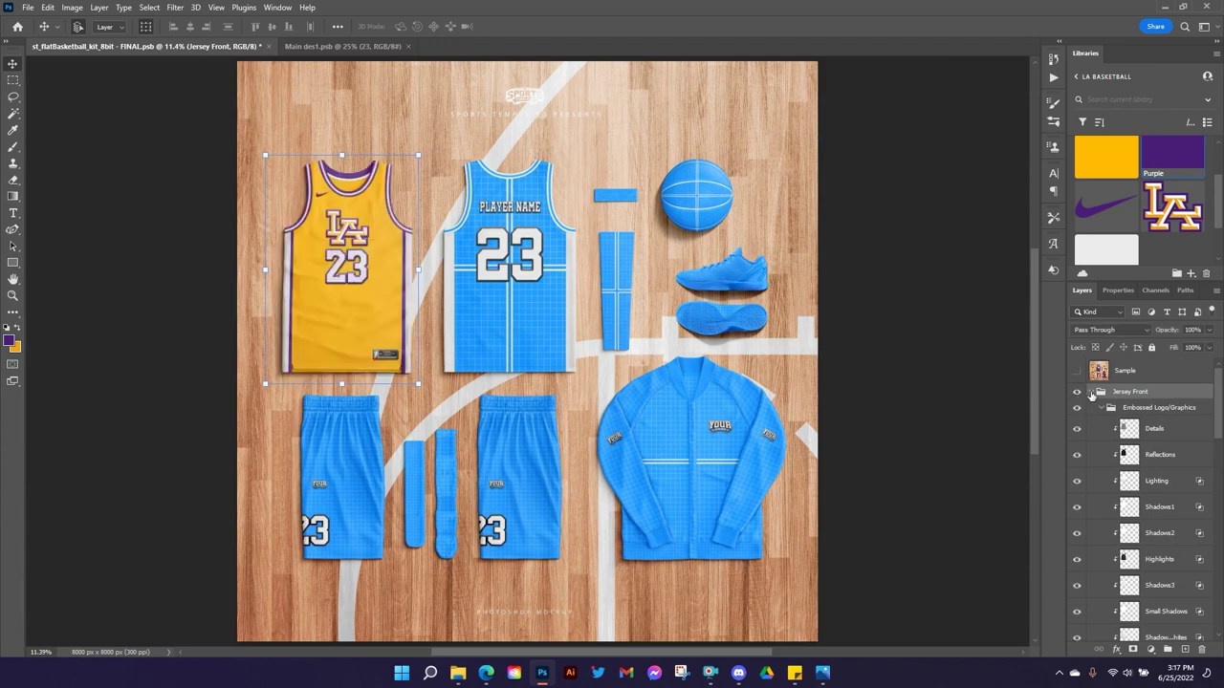
pyautogui.click(1091, 393)
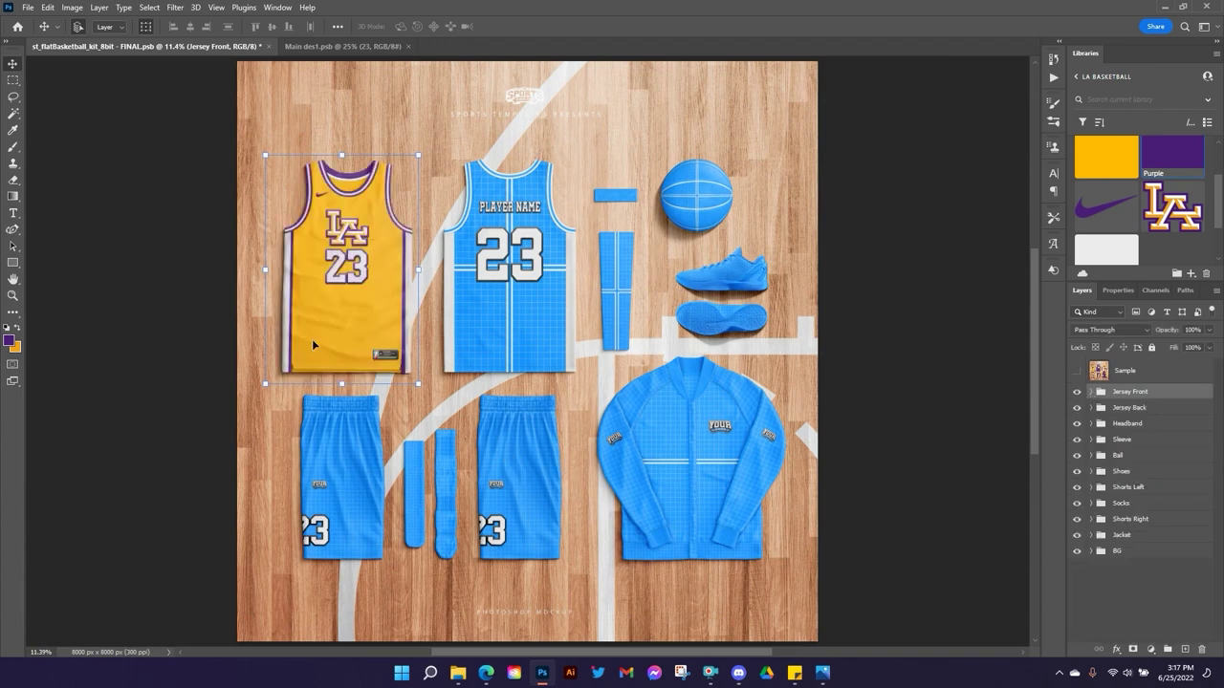
# Fill the Waistband Color layer of the Shorts Left group with the library's Purple and hide the Waistband Design layer.
pyautogui.click(1091, 488)
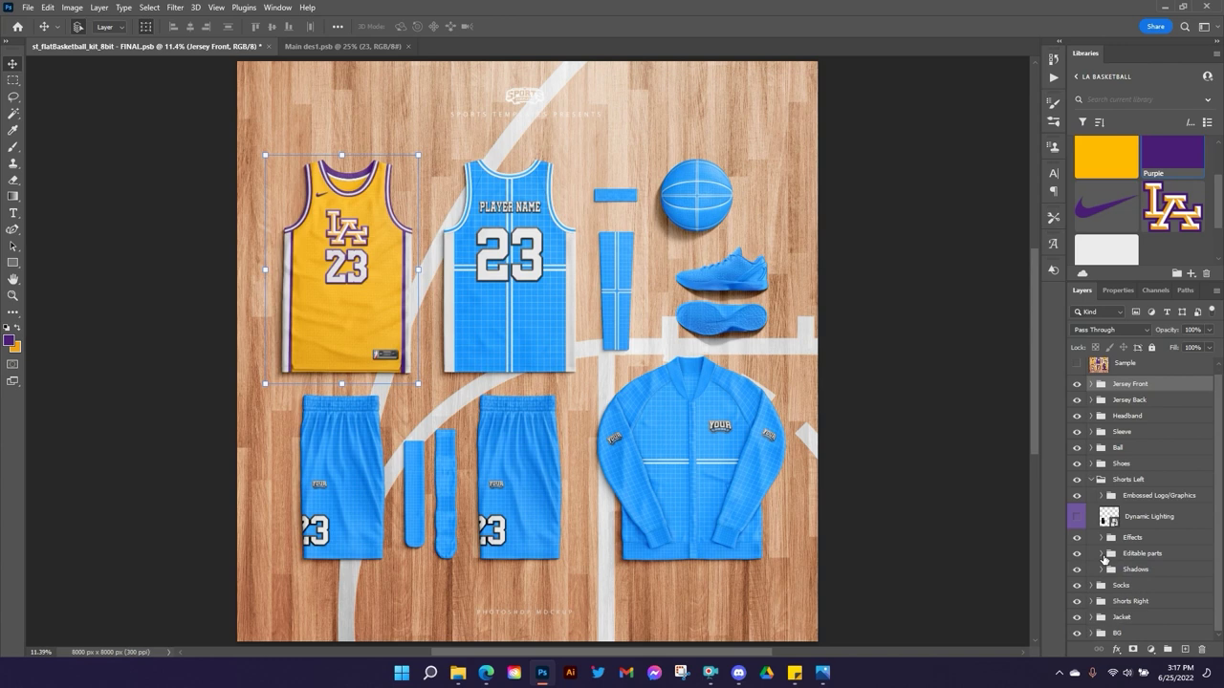
pyautogui.click(1103, 555)
pyautogui.click(1176, 496)
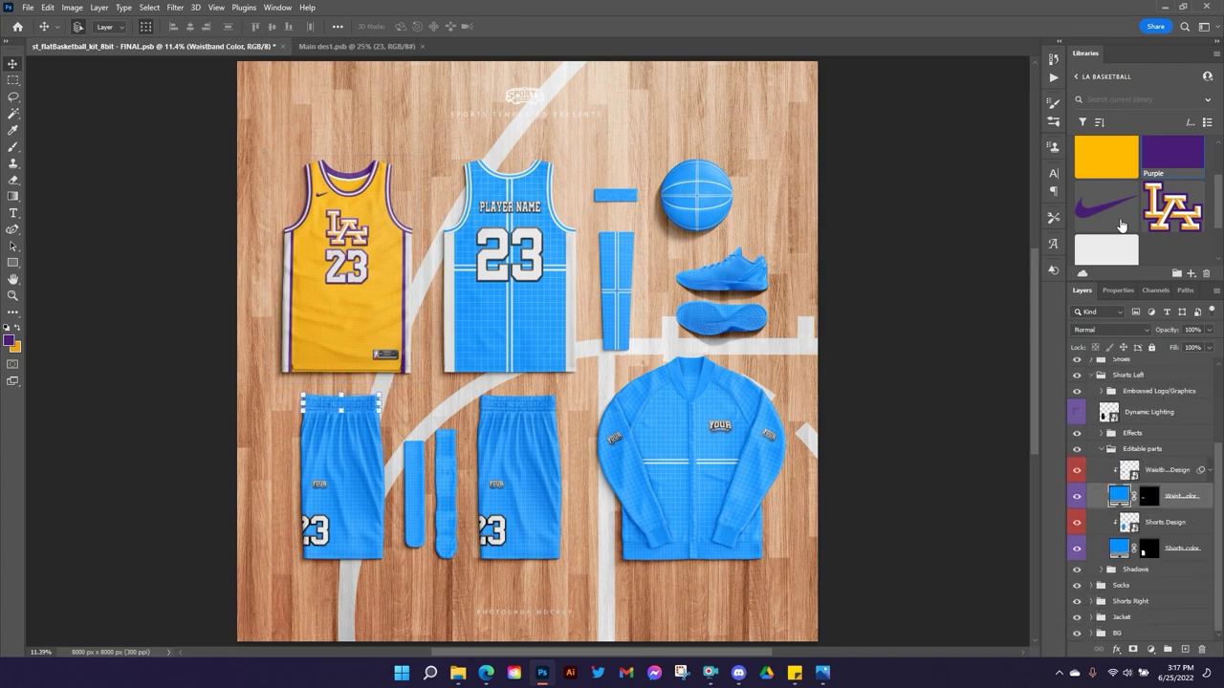
pyautogui.click(1166, 156)
pyautogui.click(1077, 471)
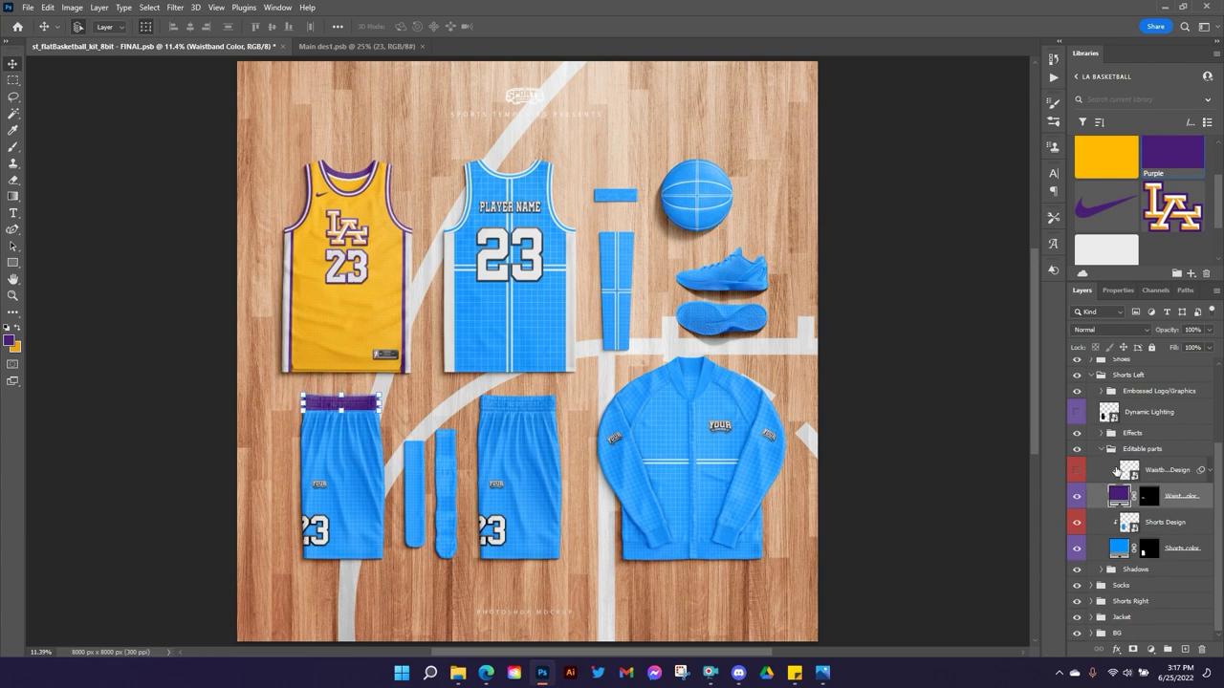
# Fill the left shorts' Shorts color layer and the BG layer of their Shorts Design with Gold, hiding the design's Grid layer.
pyautogui.click(1173, 553)
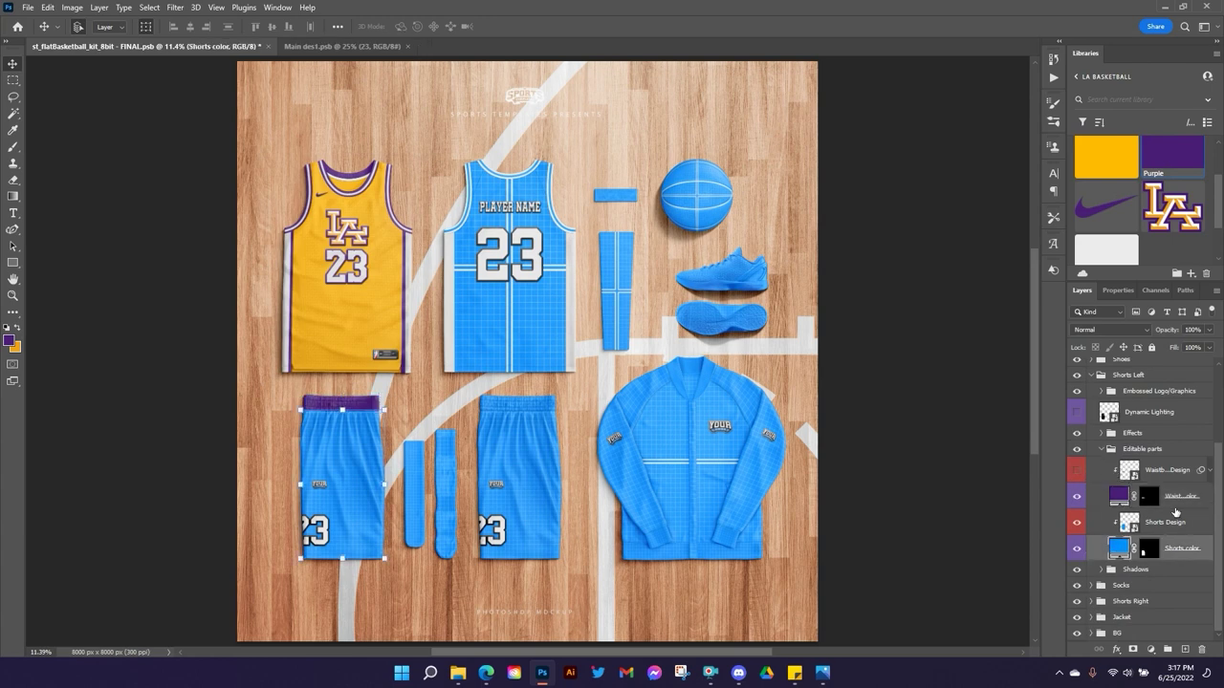
pyautogui.click(1107, 155)
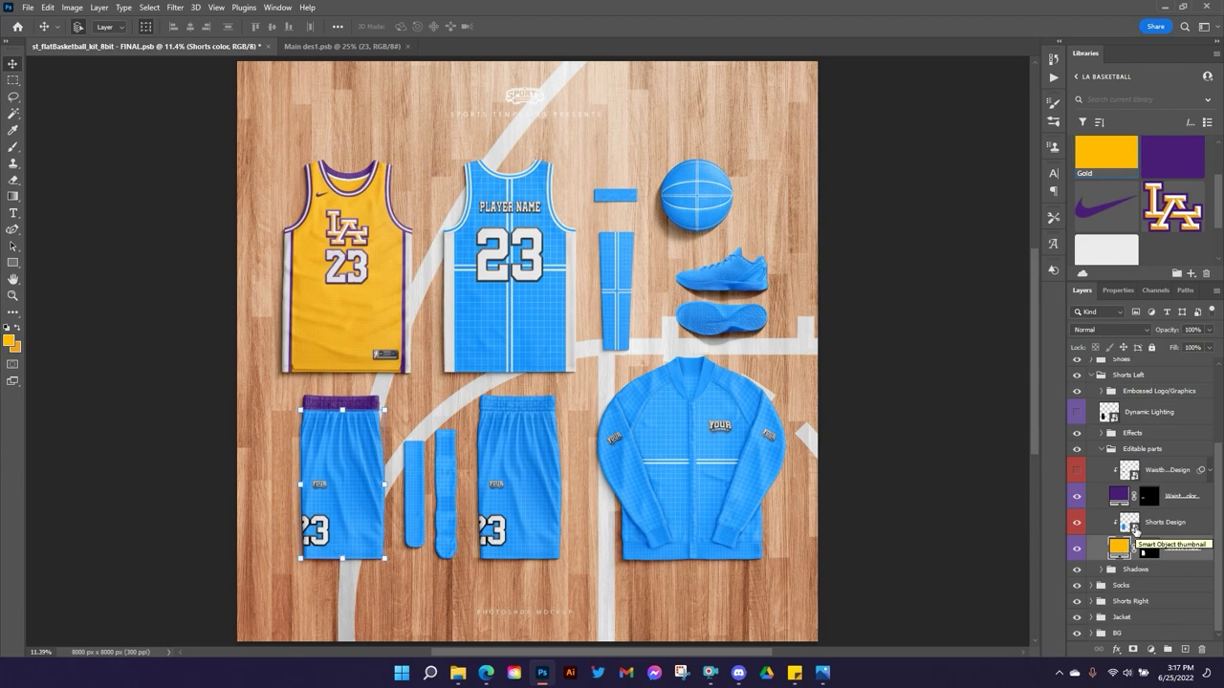
pyautogui.doubleClick(1132, 524)
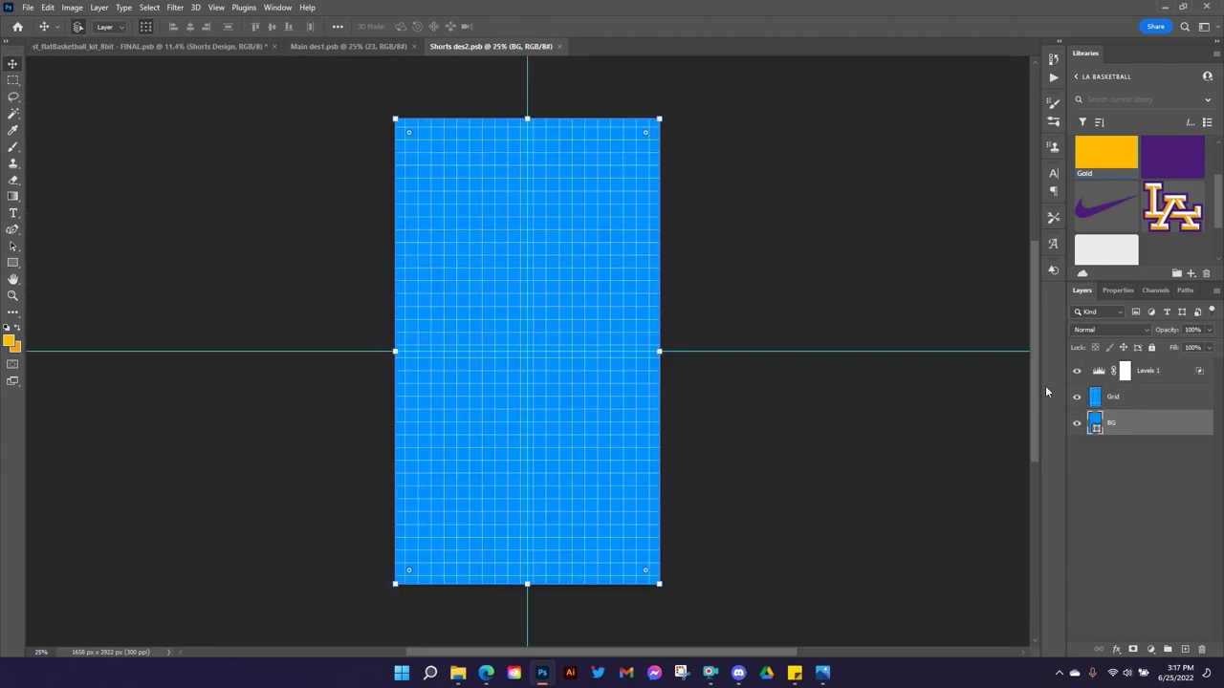
pyautogui.click(1076, 396)
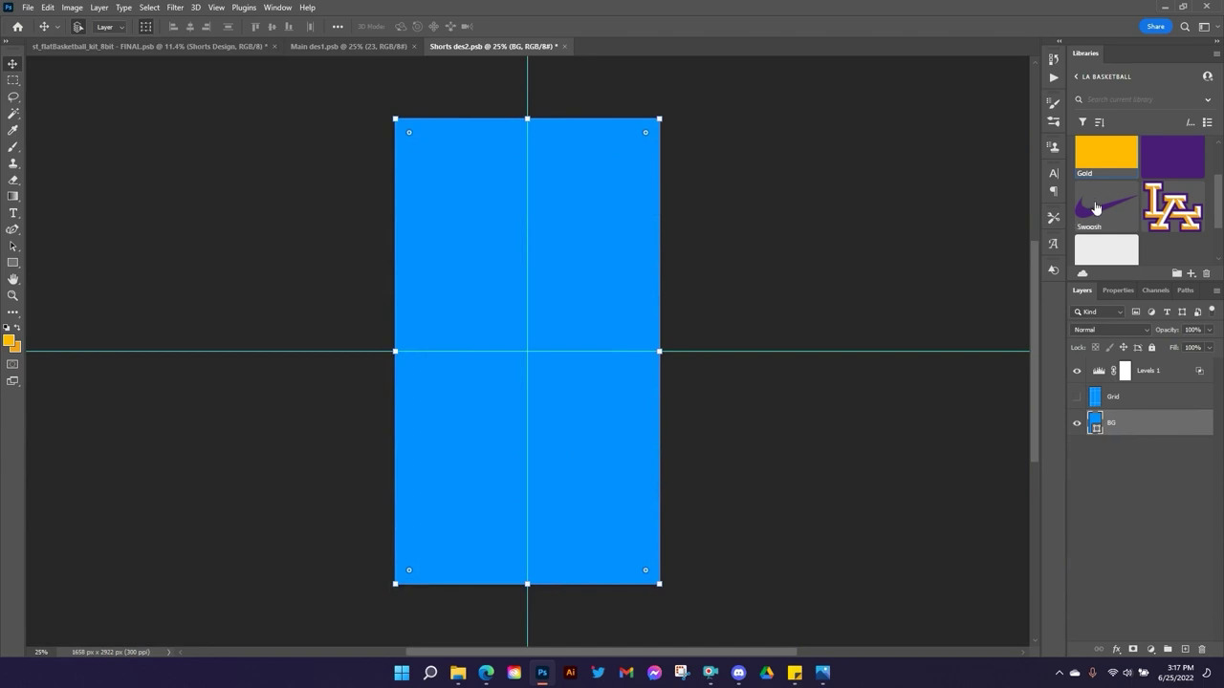
pyautogui.click(1095, 160)
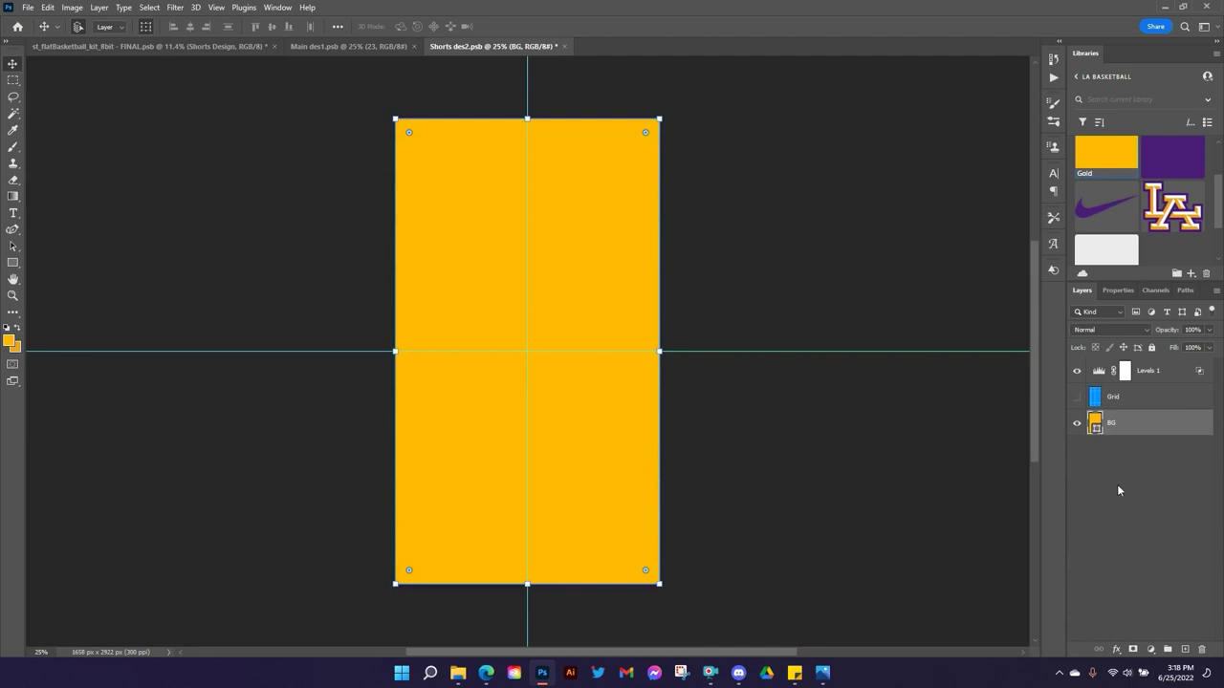
# Duplicate the BG layer, fill the copy with Purple and shrink it to a thin stripe along the bottom edge.
pyautogui.hotkey('ctrl', 'j')
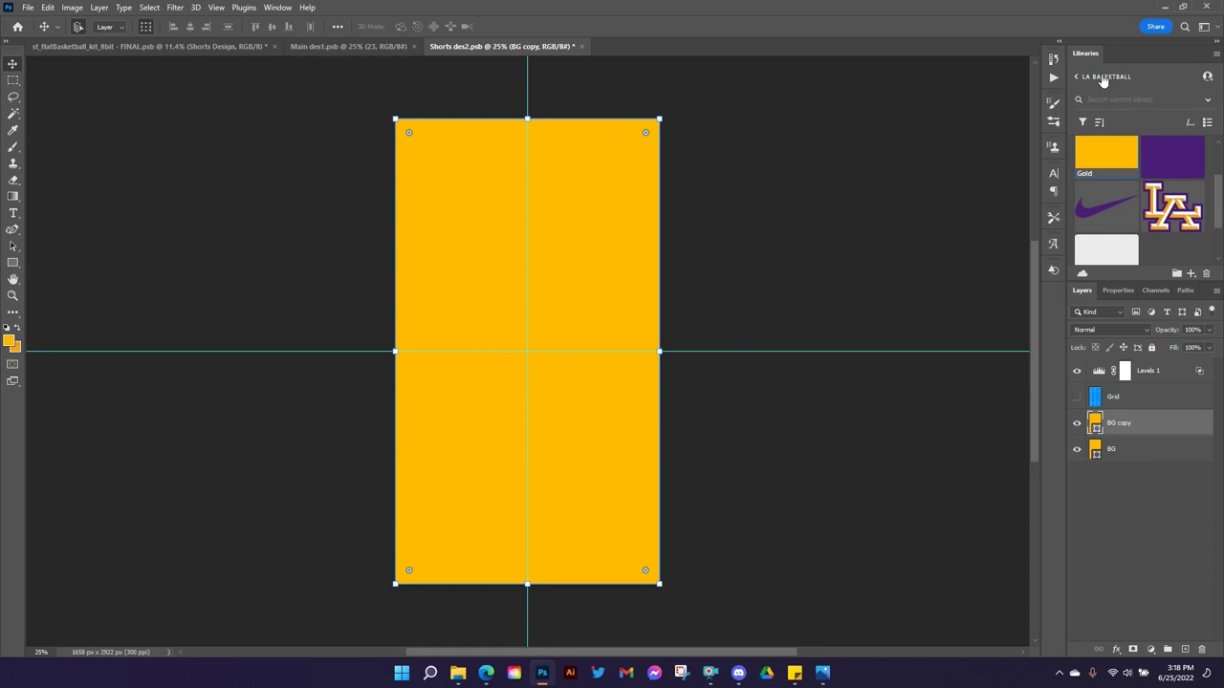
pyautogui.click(1173, 153)
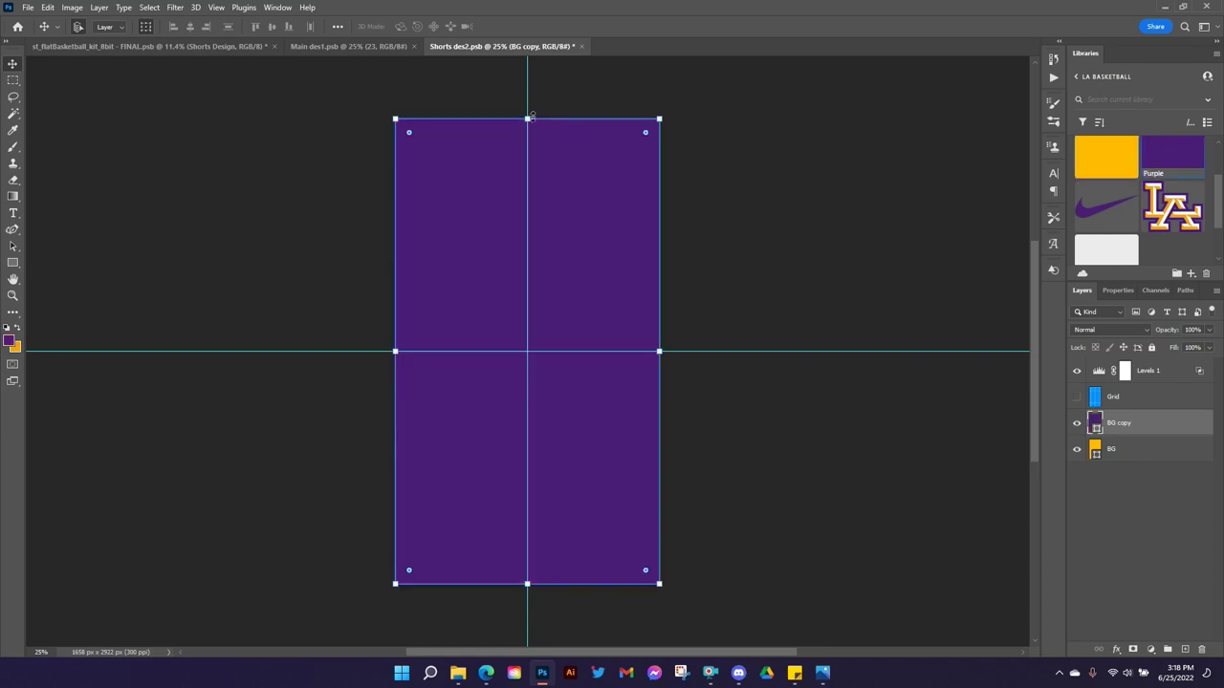
pyautogui.moveTo(532, 116); pyautogui.dragTo(570, 566)
pyautogui.click(623, 26)
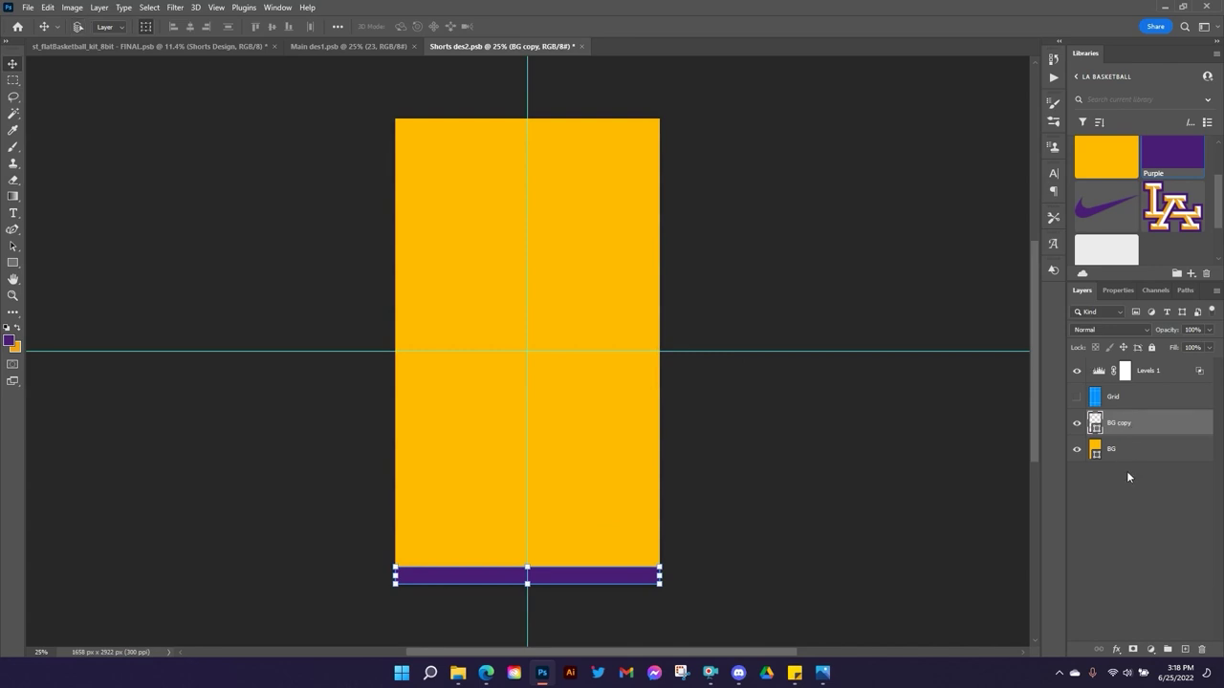
# Duplicate the purple hem stripe, fill the copy with the library's off-white and narrow it to the middle third of the stripe.
pyautogui.hotkey('ctrl', 'j')
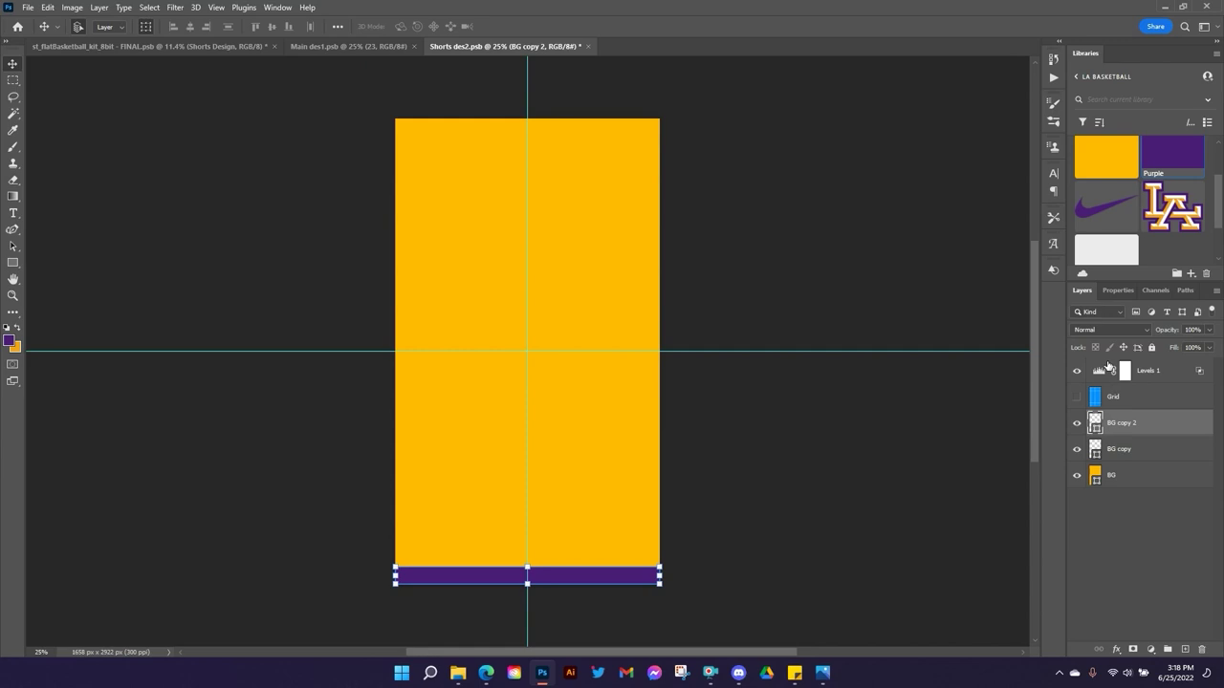
pyautogui.click(1094, 249)
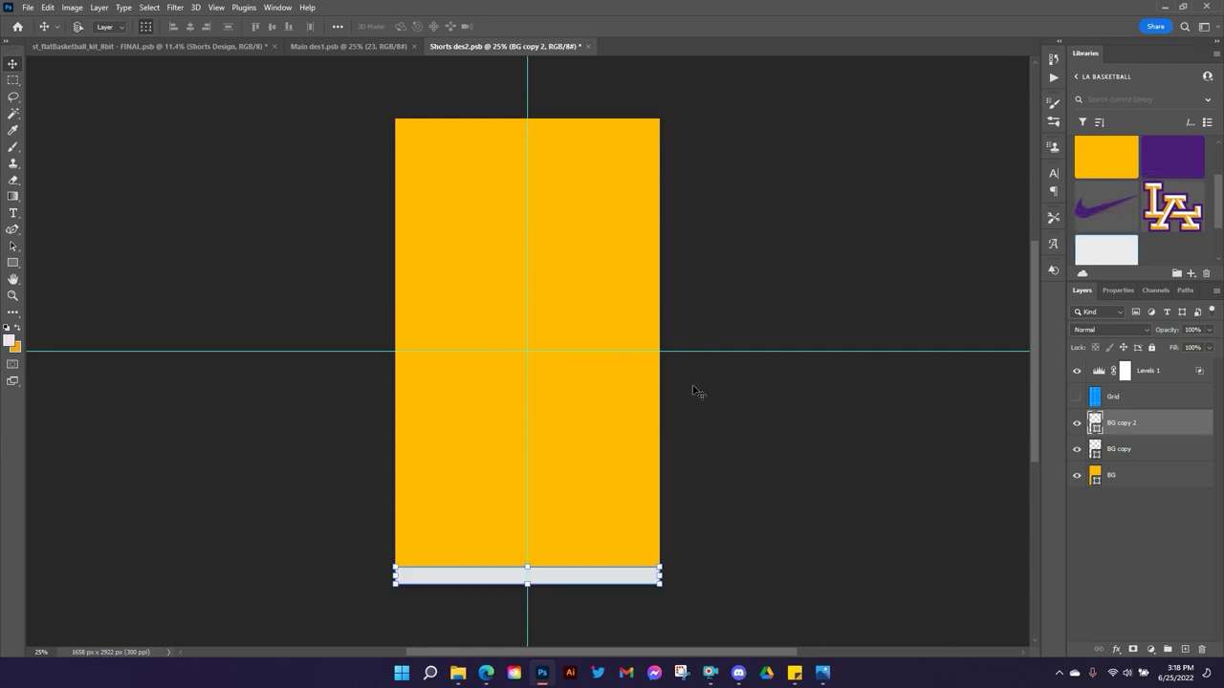
pyautogui.hotkey('ctrl', '1')
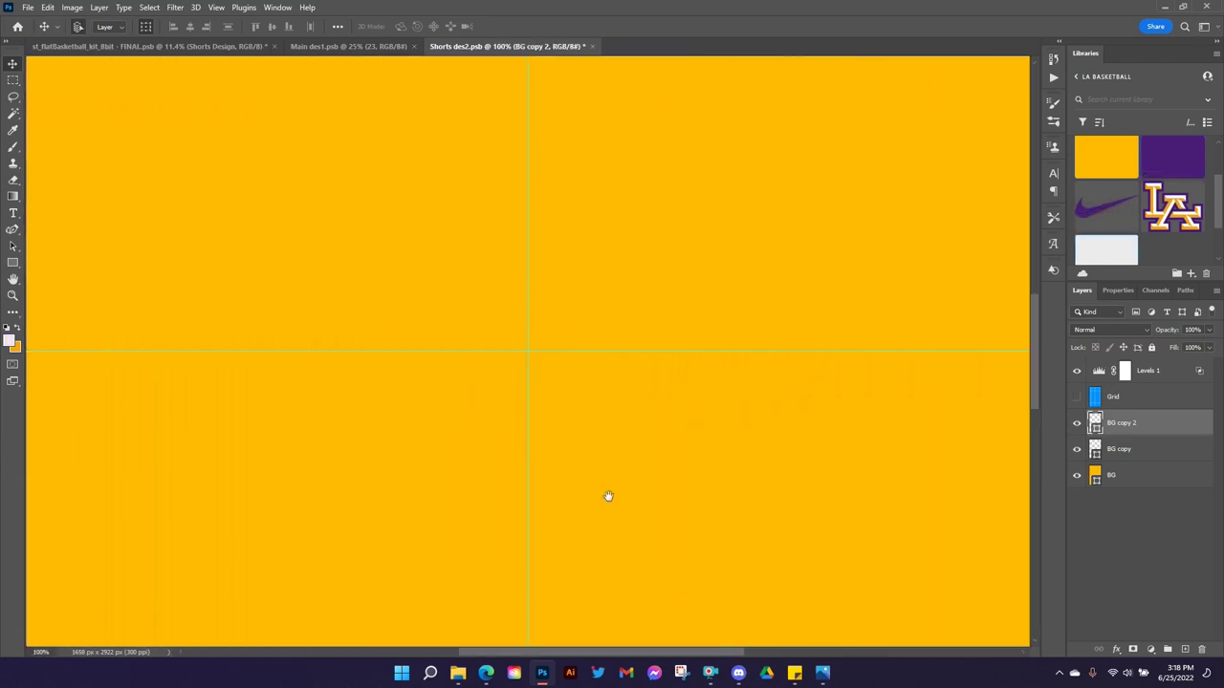
pyautogui.scroll(-10, 606, 494)
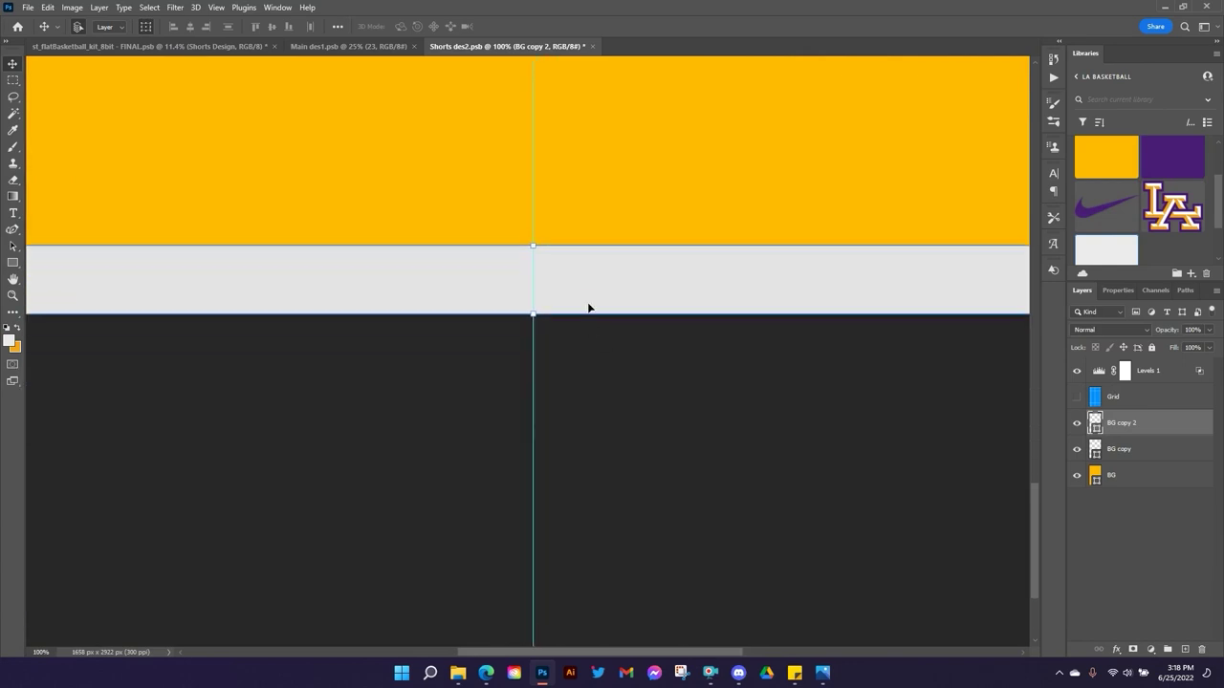
pyautogui.click(533, 246)
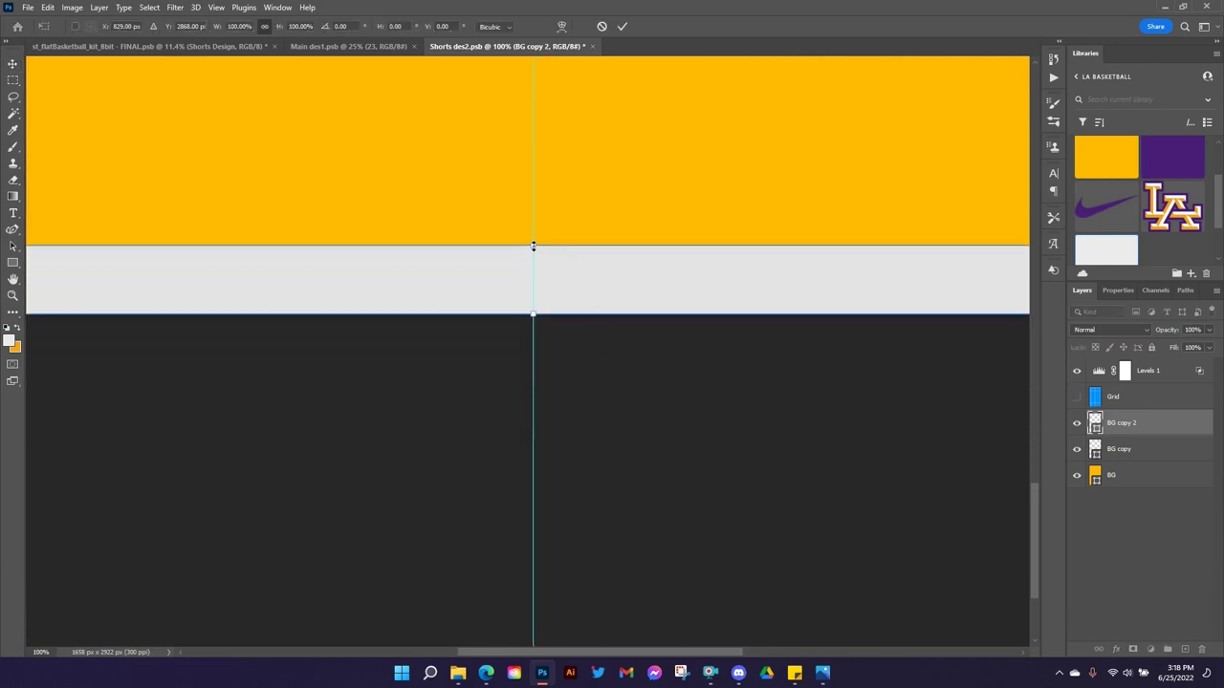
pyautogui.moveTo(532, 246); pyautogui.dragTo(534, 270)
pyautogui.click(624, 27)
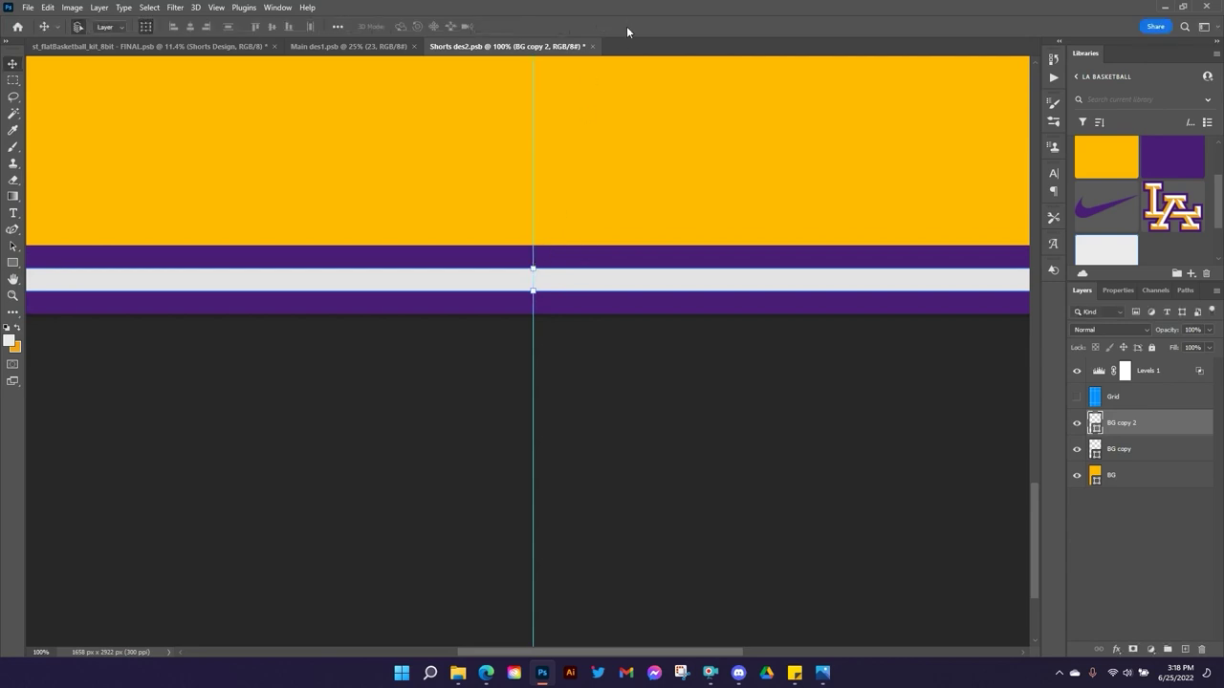
# Save the shorts design and examine the left shorts' hem stripes up close in the kit mockup.
pyautogui.click(164, 45)
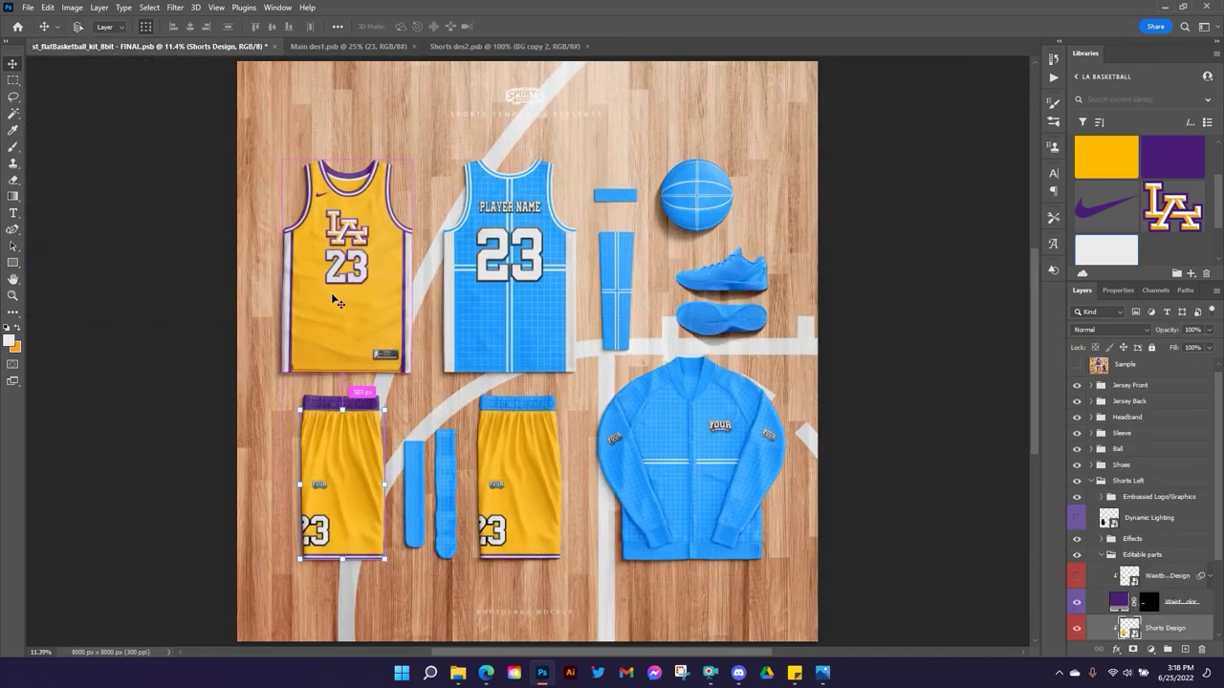
pyautogui.hotkey('ctrl', '+')
pyautogui.hotkey('ctrl', '+')
pyautogui.hotkey('ctrl', '+')
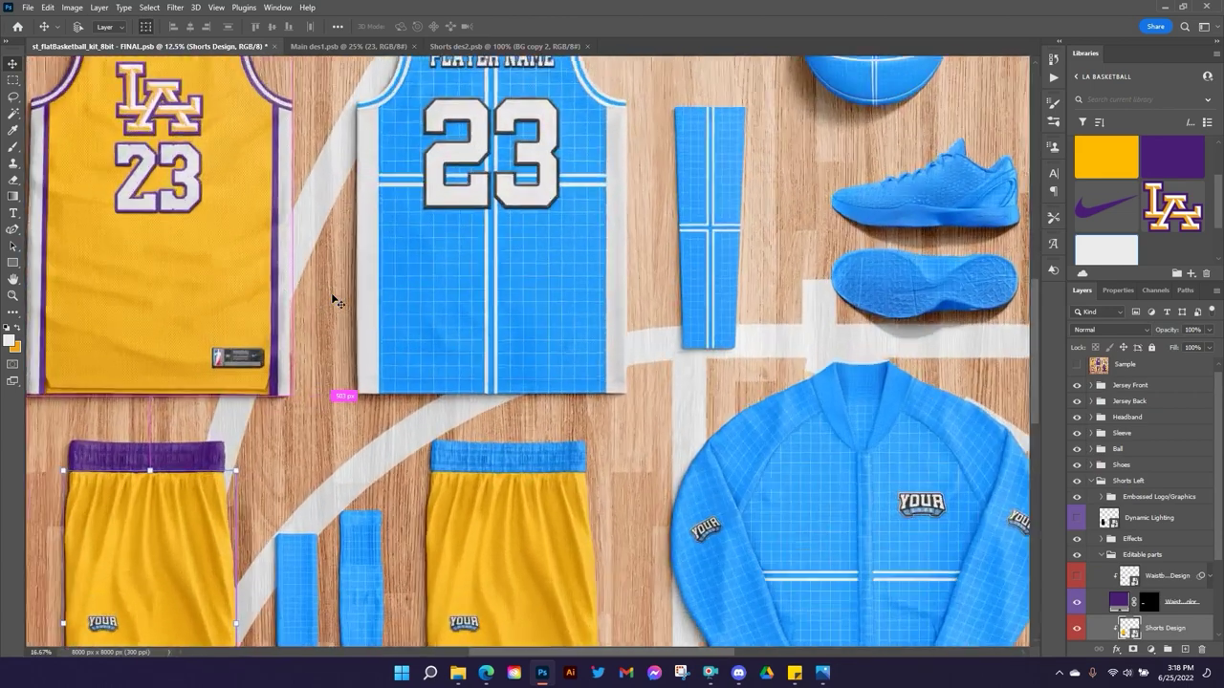
pyautogui.hotkey('ctrl', '+')
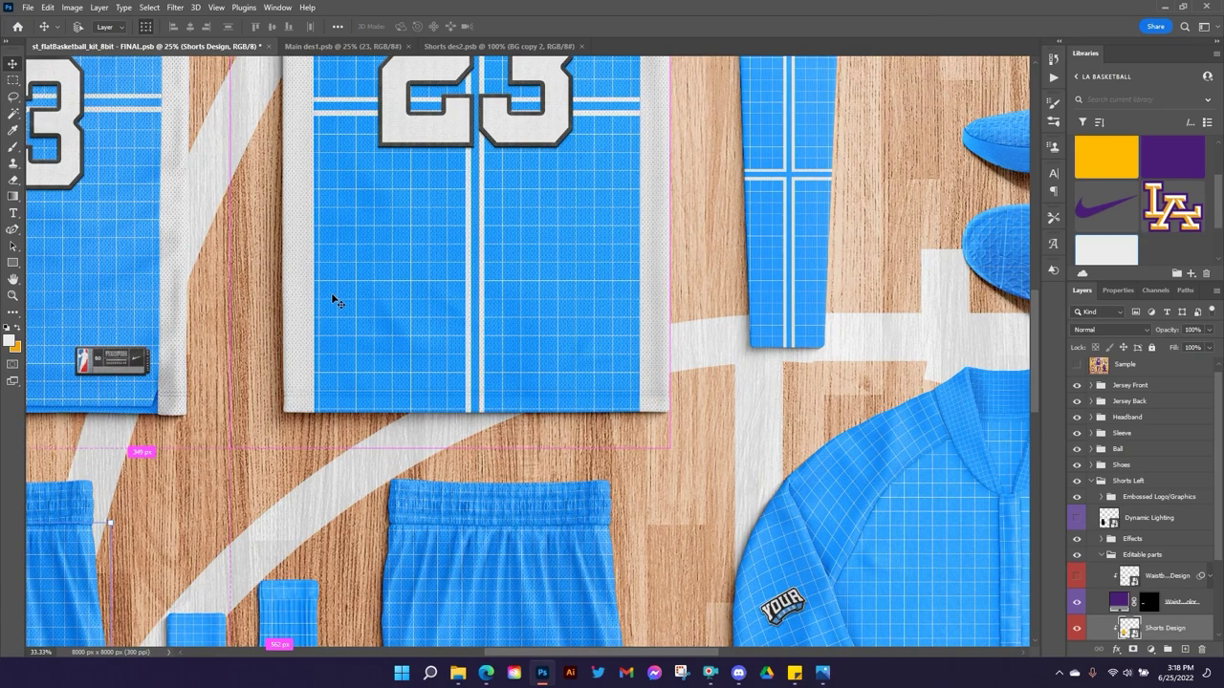
pyautogui.hotkey('ctrl', '+')
pyautogui.moveTo(333, 466); pyautogui.dragTo(445, 320)
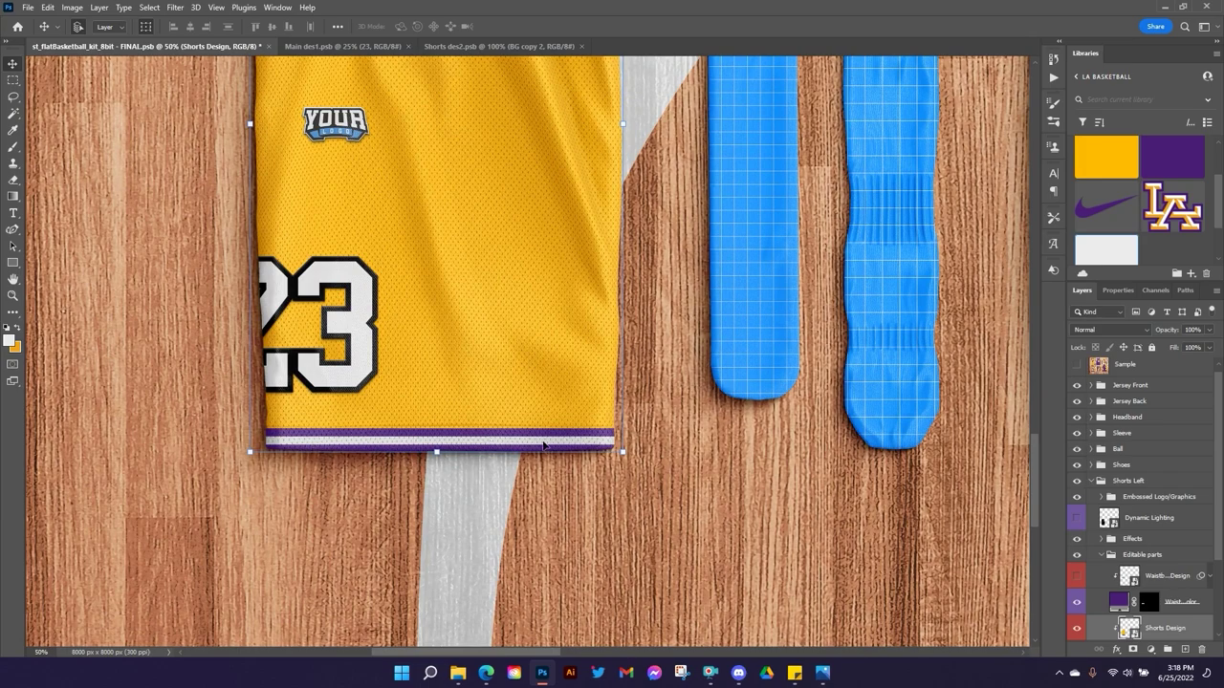
pyautogui.hotkey('ctrl', '+')
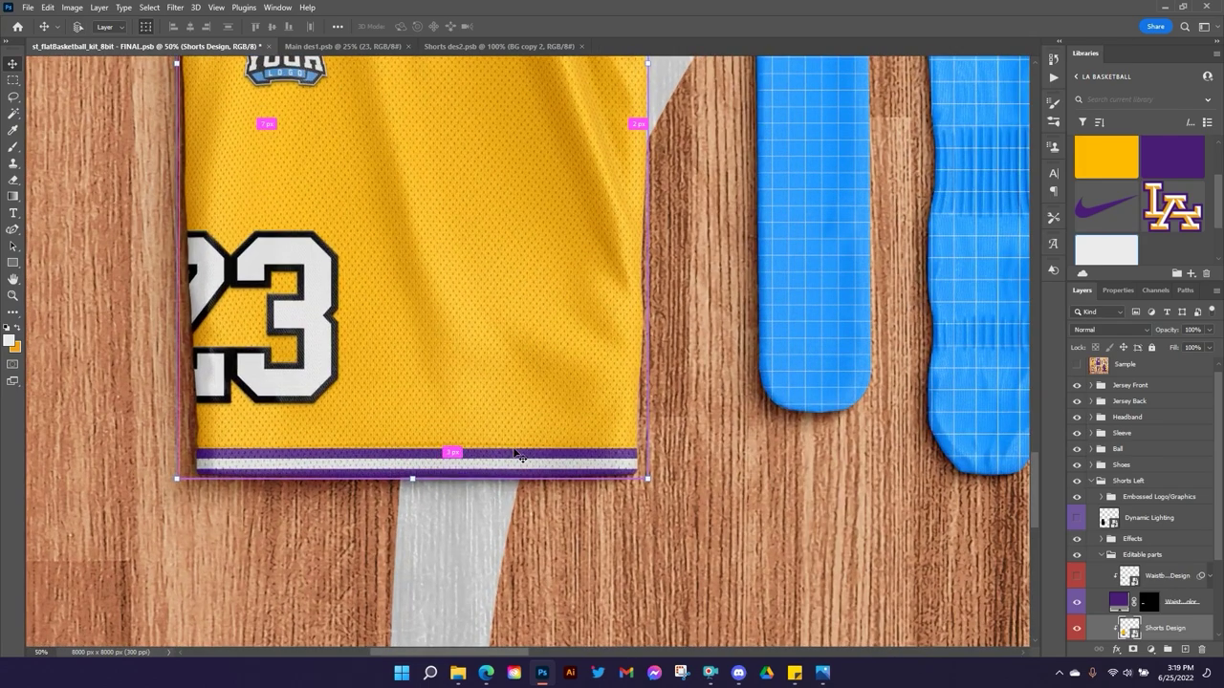
pyautogui.hotkey('ctrl', '+')
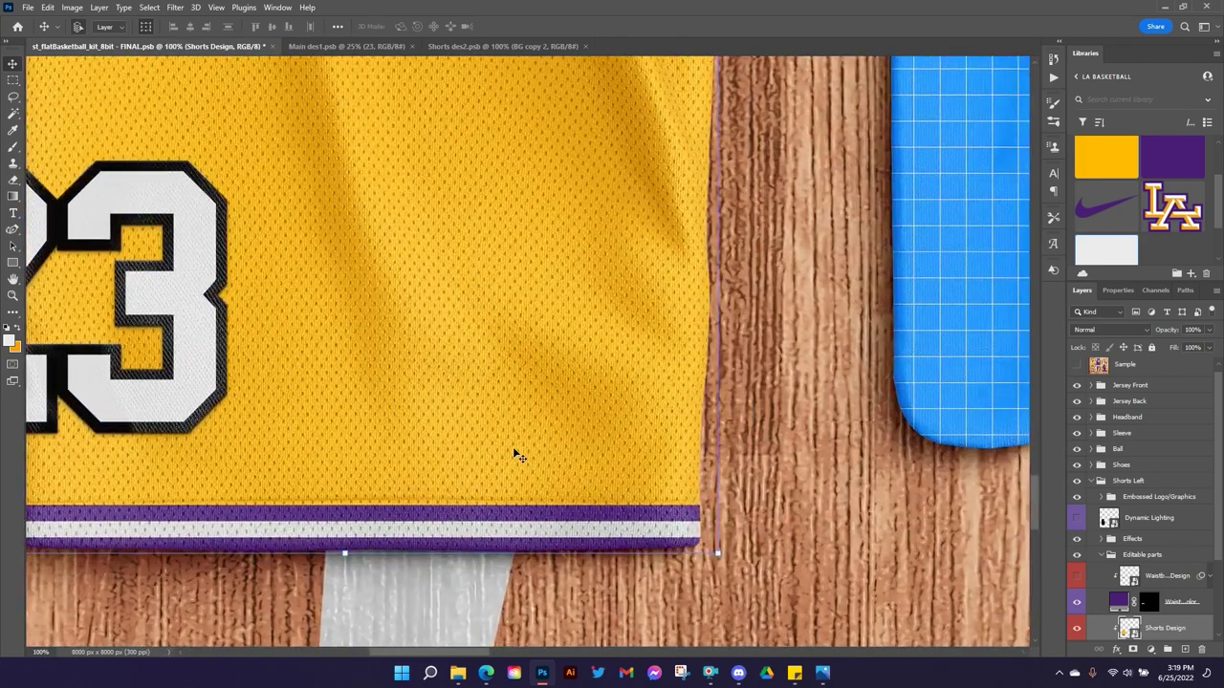
pyautogui.moveTo(436, 526); pyautogui.dragTo(560, 363)
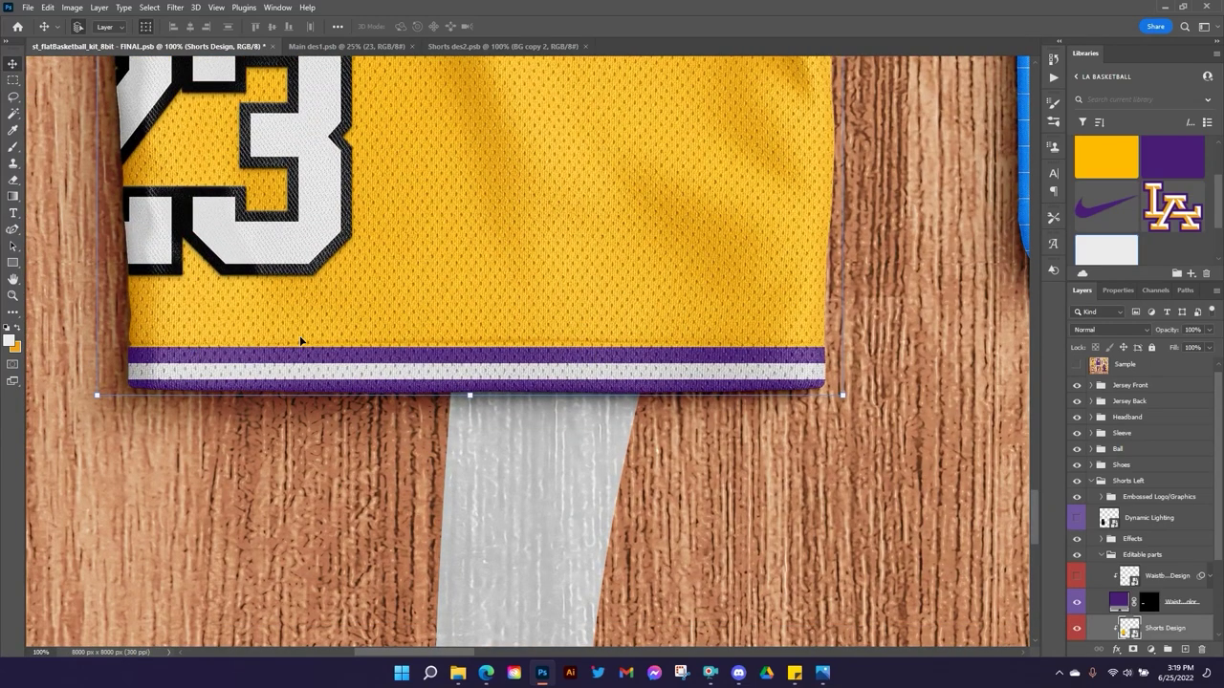
# Stretch the purple and off-white hem stripes together slightly upward in Shorts des2.psb.
pyautogui.click(464, 46)
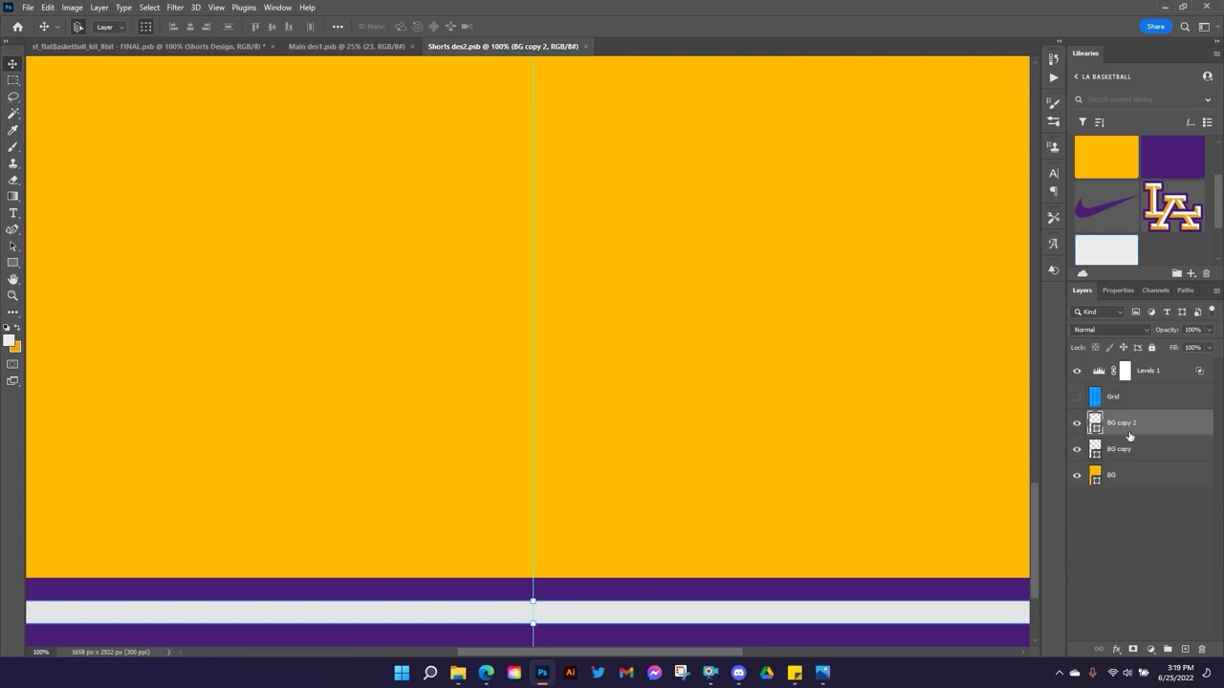
pyautogui.scroll(-3, 1126, 447)
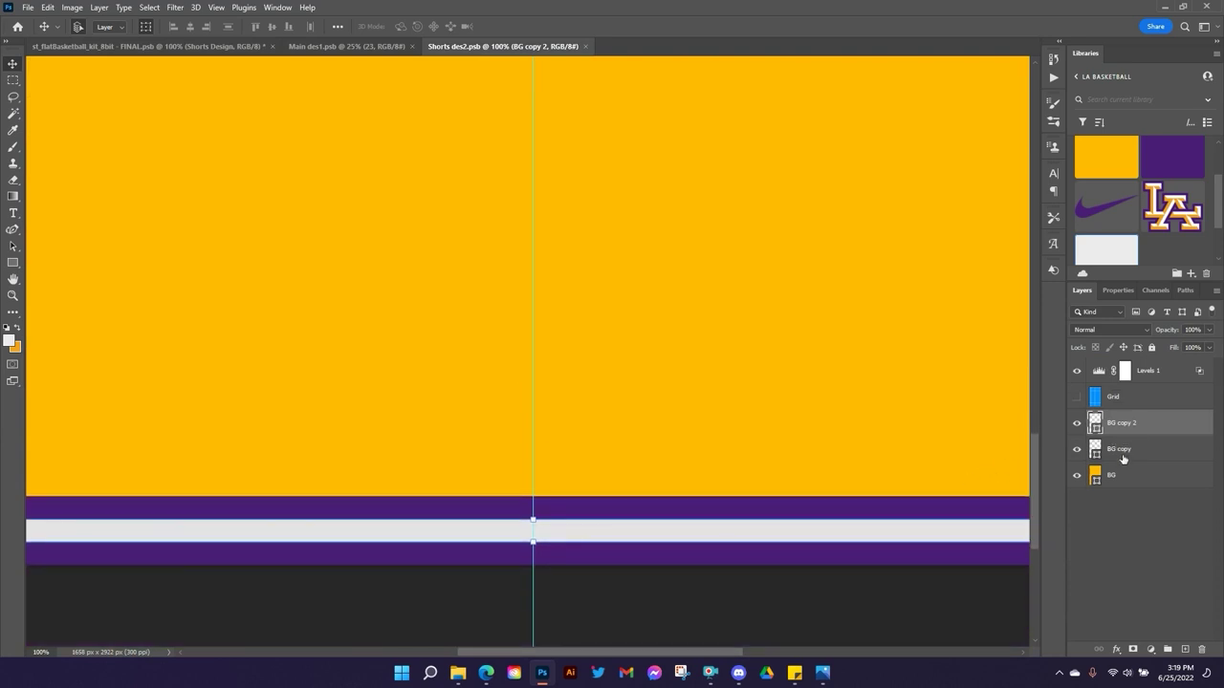
pyautogui.keyDown('shift'); pyautogui.click(1121, 449); pyautogui.keyUp('shift')
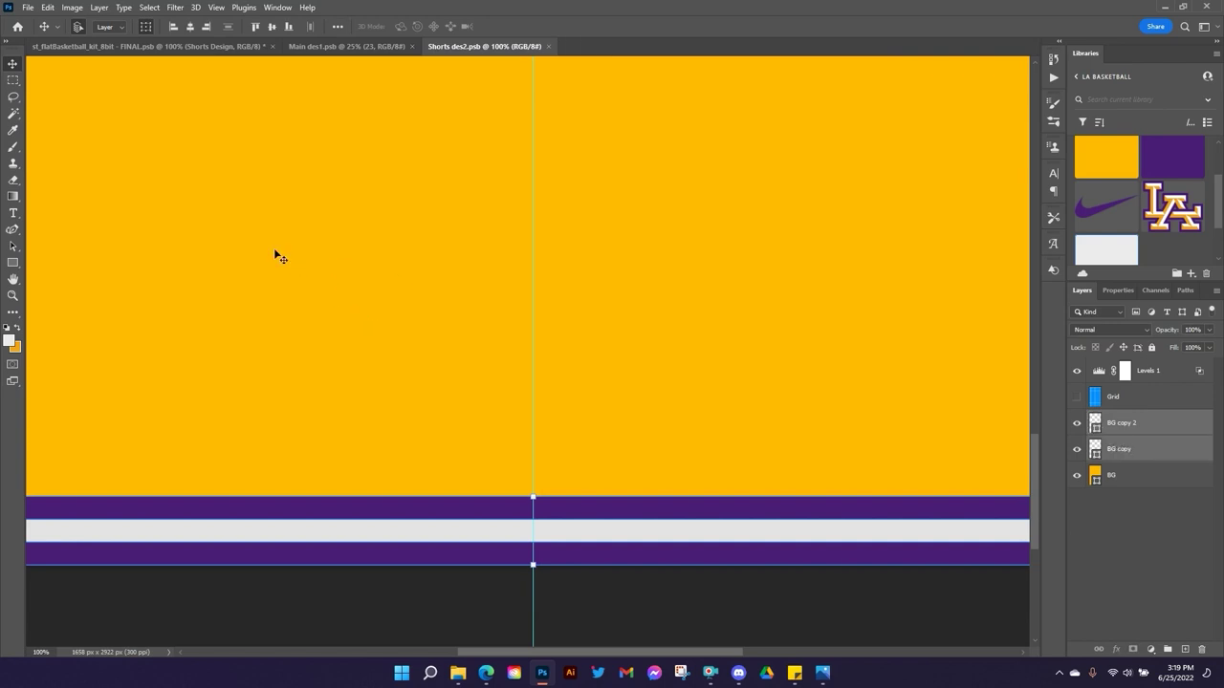
pyautogui.click(533, 494)
pyautogui.moveTo(533, 494); pyautogui.dragTo(533, 492)
pyautogui.click(625, 26)
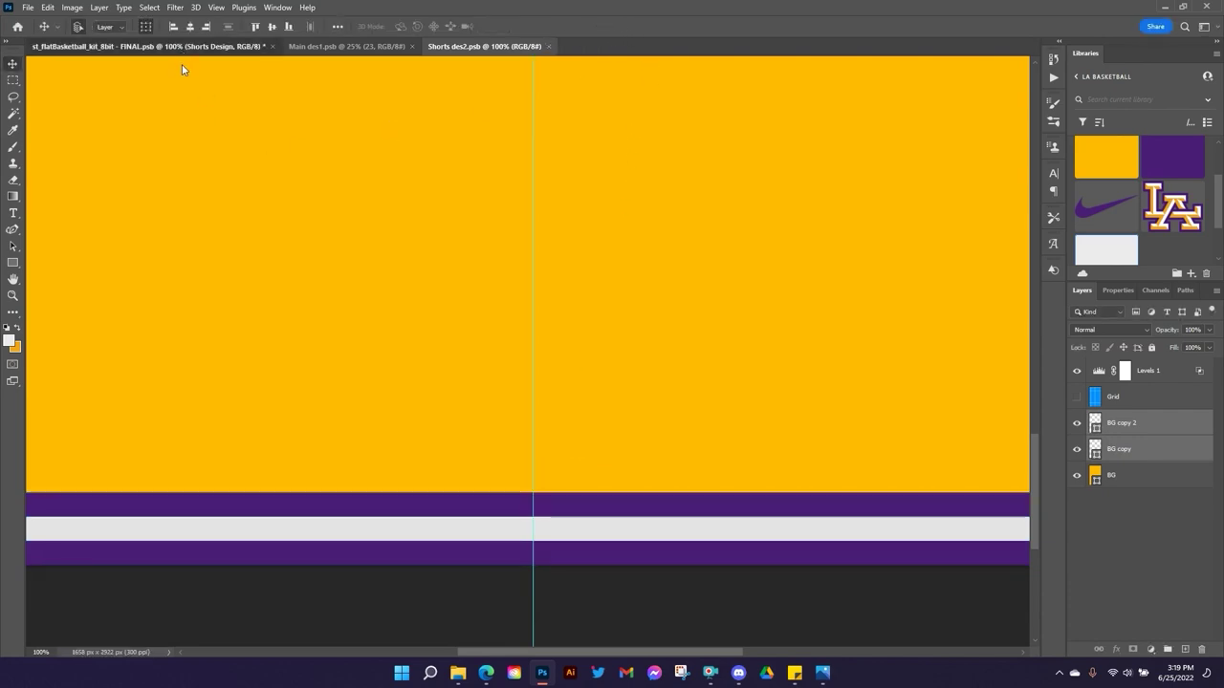
# Check the thickened hem stripes on the left and right shorts in the kit mockup.
pyautogui.click(148, 46)
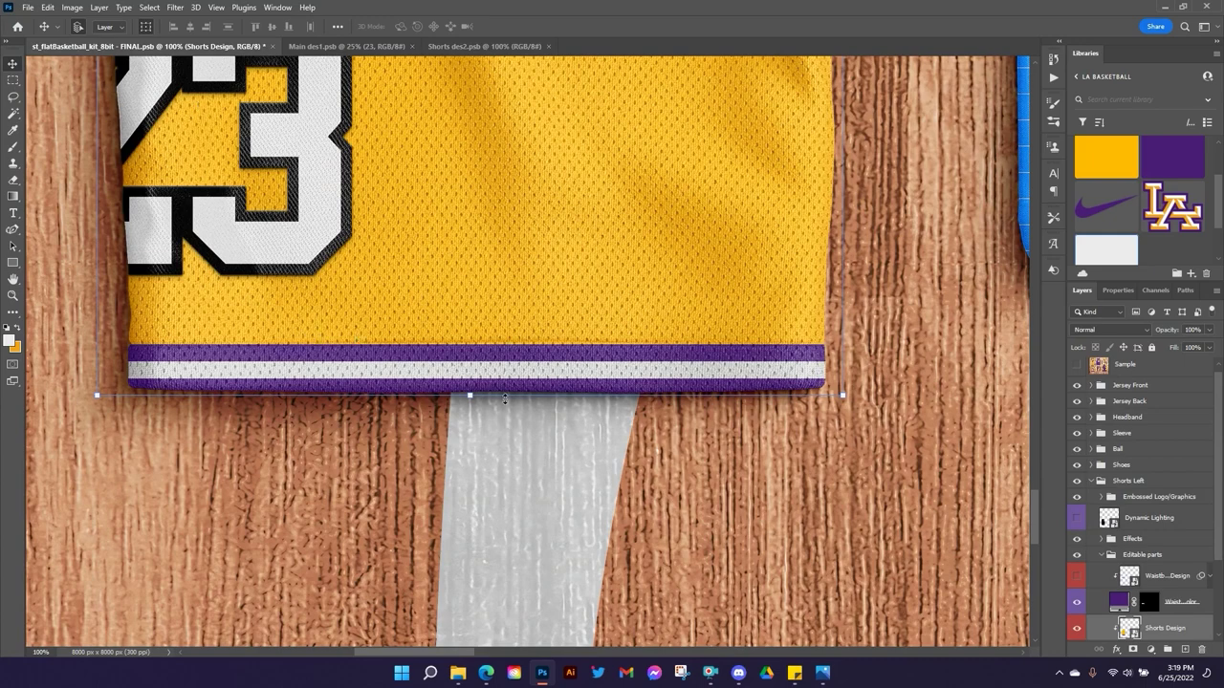
pyautogui.scroll(-1, 506, 399)
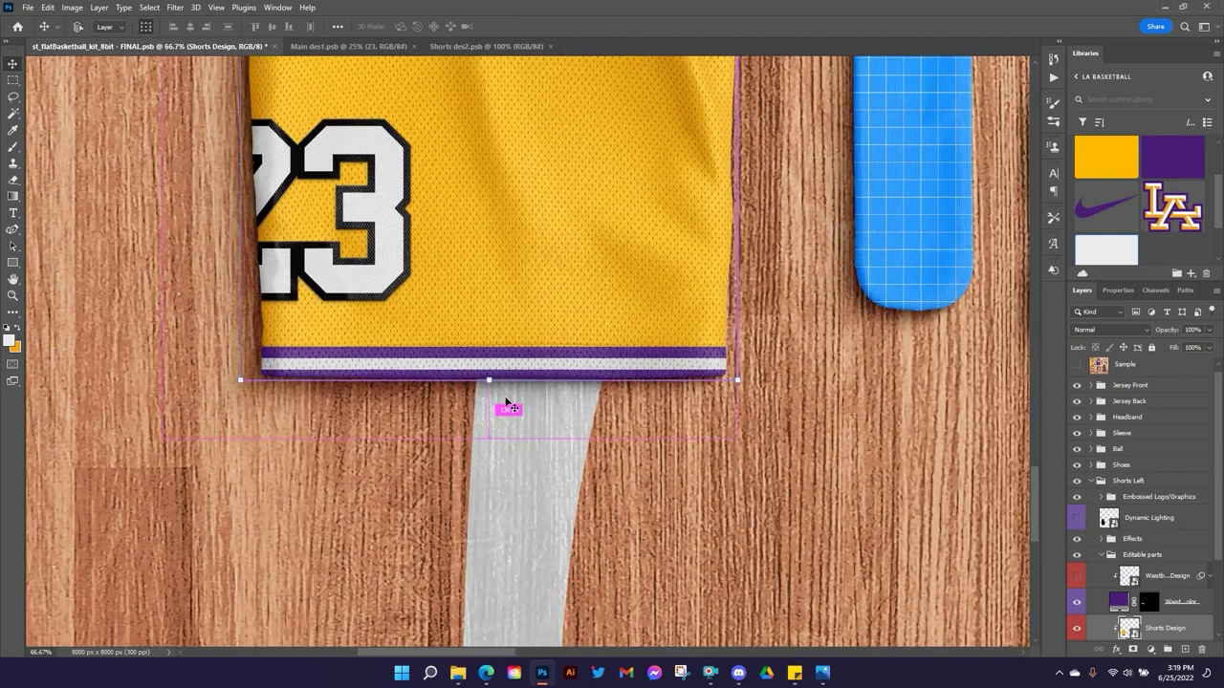
pyautogui.scroll(-2, 506, 401)
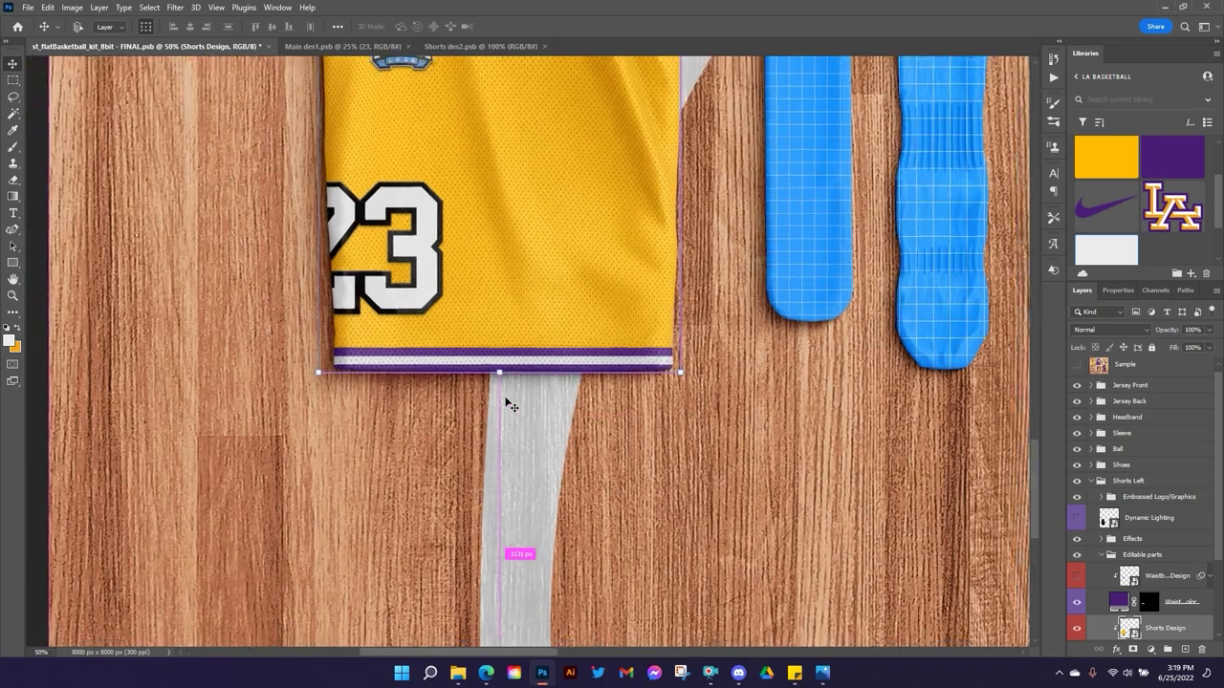
pyautogui.scroll(-1, 506, 405)
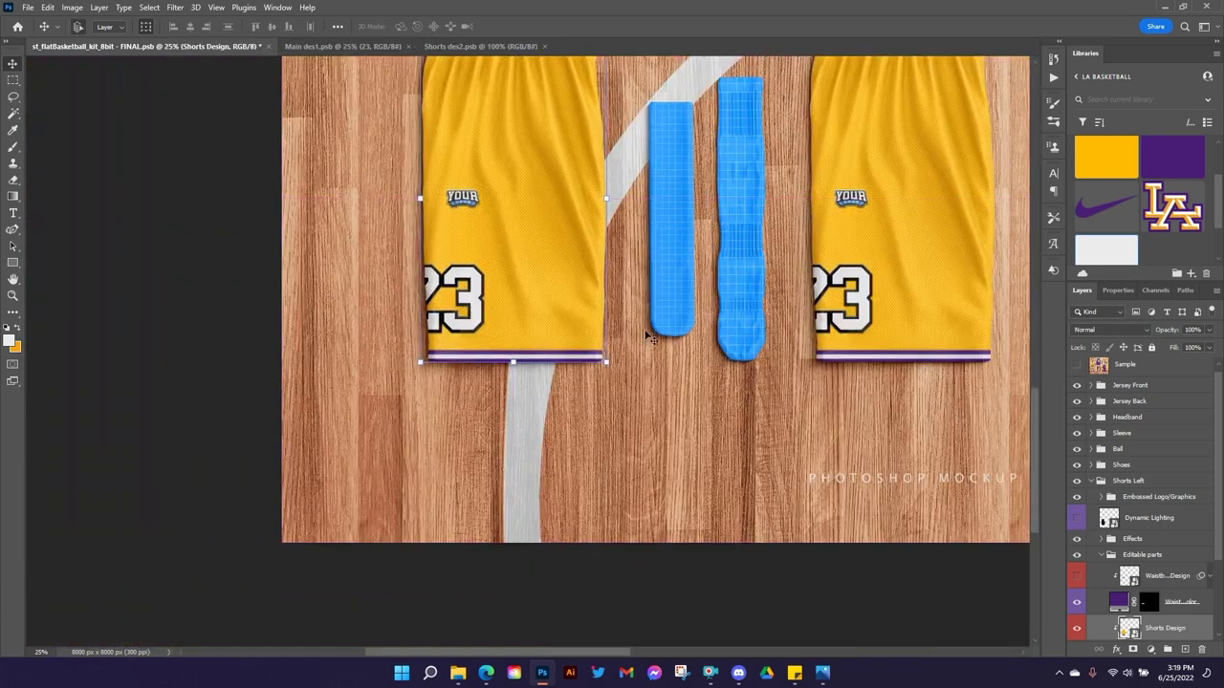
pyautogui.moveTo(698, 222); pyautogui.dragTo(632, 345)
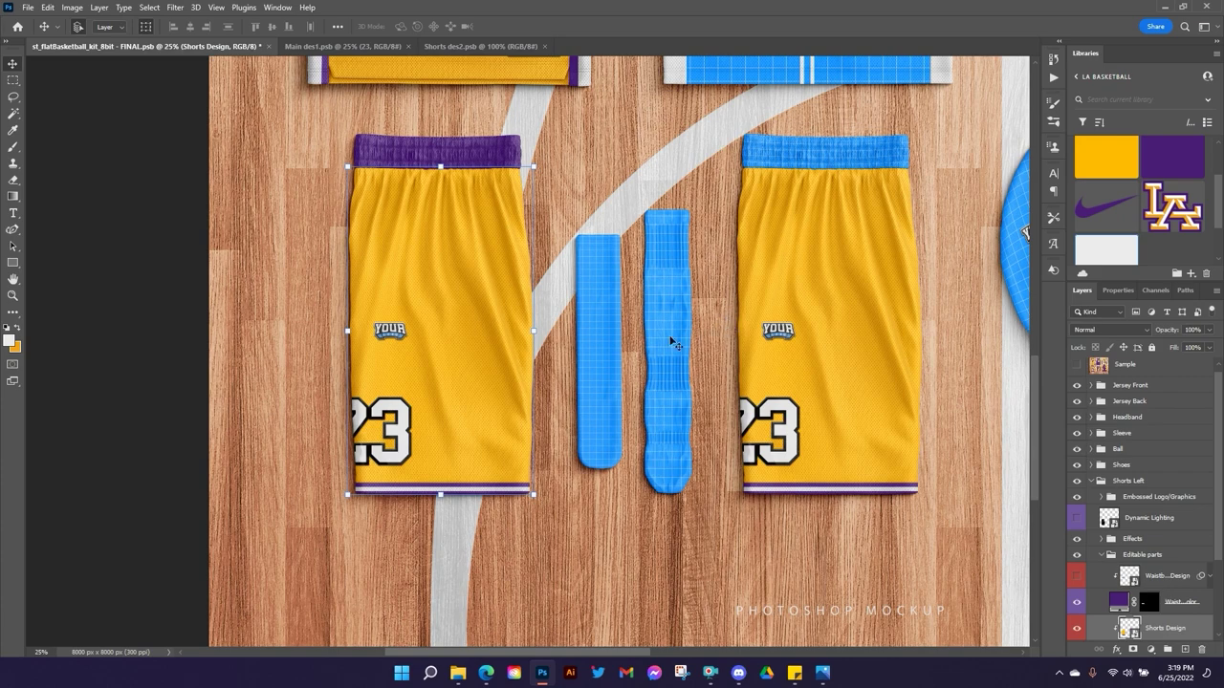
pyautogui.scroll(-1, 649, 340)
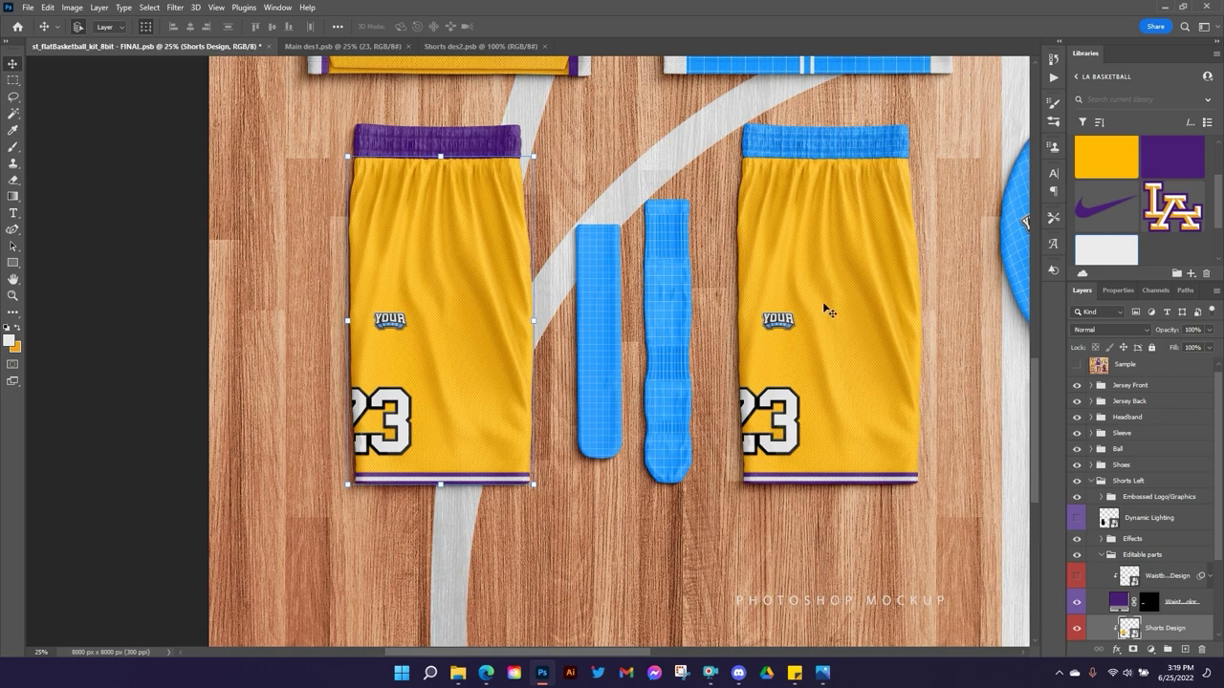
pyautogui.scroll(-1, 818, 296)
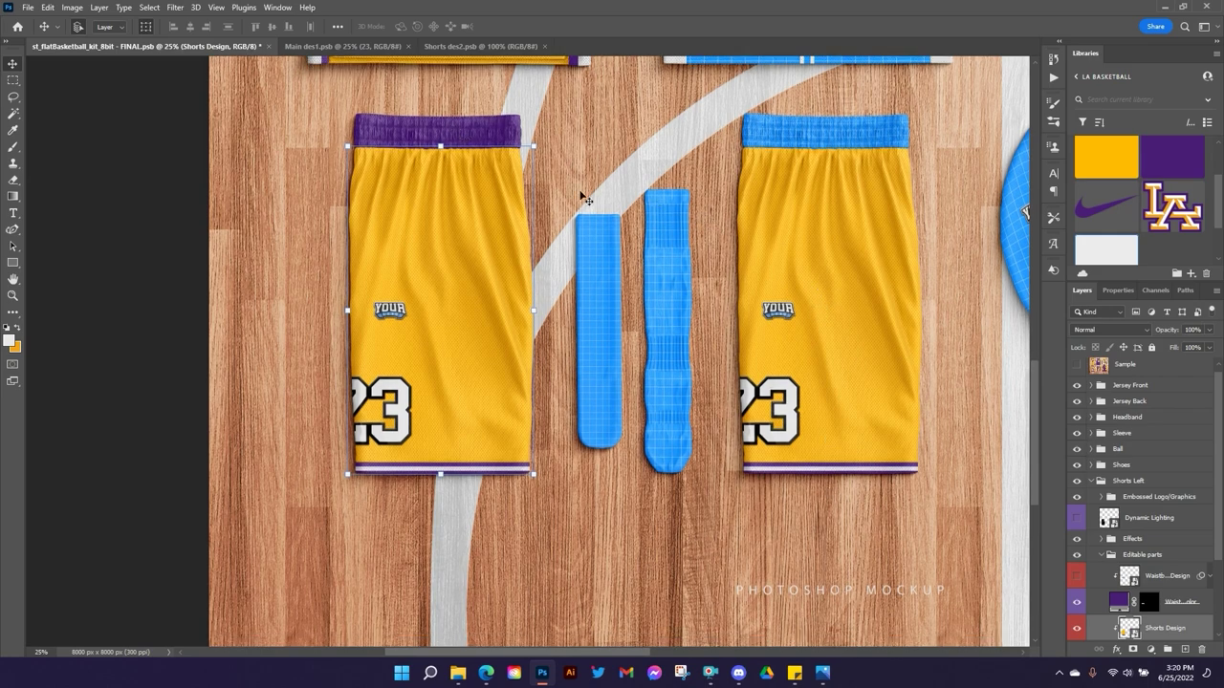
# Duplicate the yellow background in Shorts des2.psb, fill the copy with the library's off-white and narrow it symmetrically to about 68% width.
pyautogui.click(457, 47)
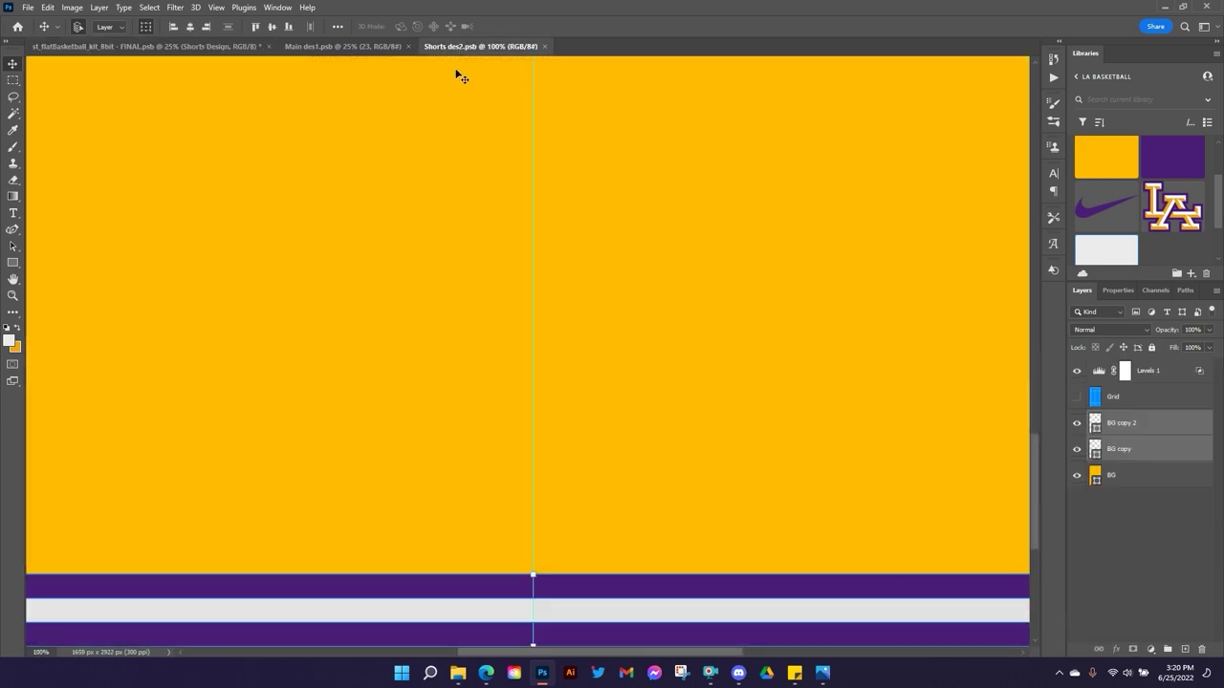
pyautogui.hotkey('ctrl', '0')
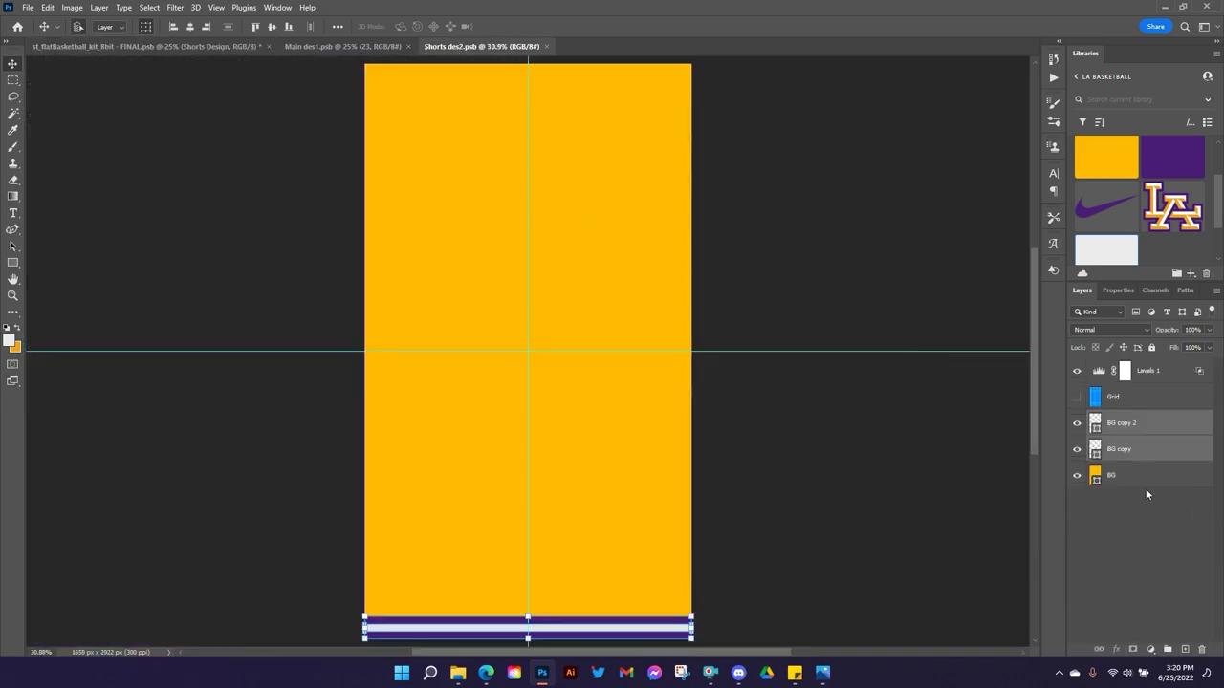
pyautogui.click(1127, 481)
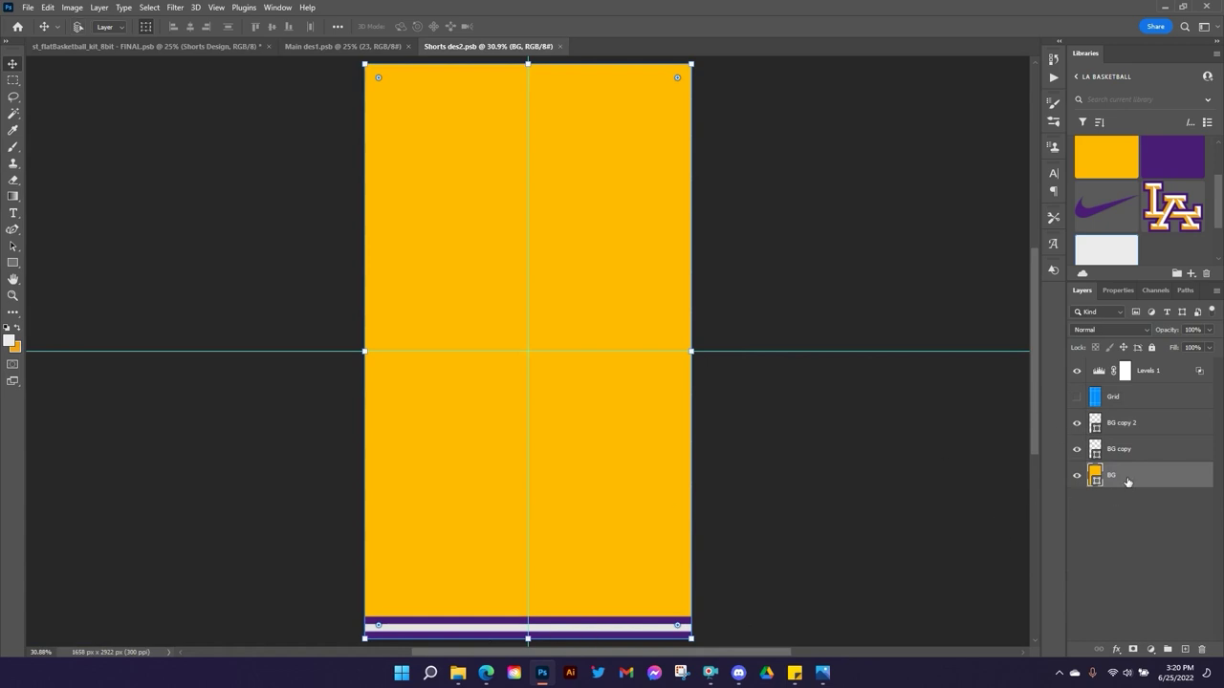
pyautogui.hotkey('ctrl', 'j')
pyautogui.click(1107, 254)
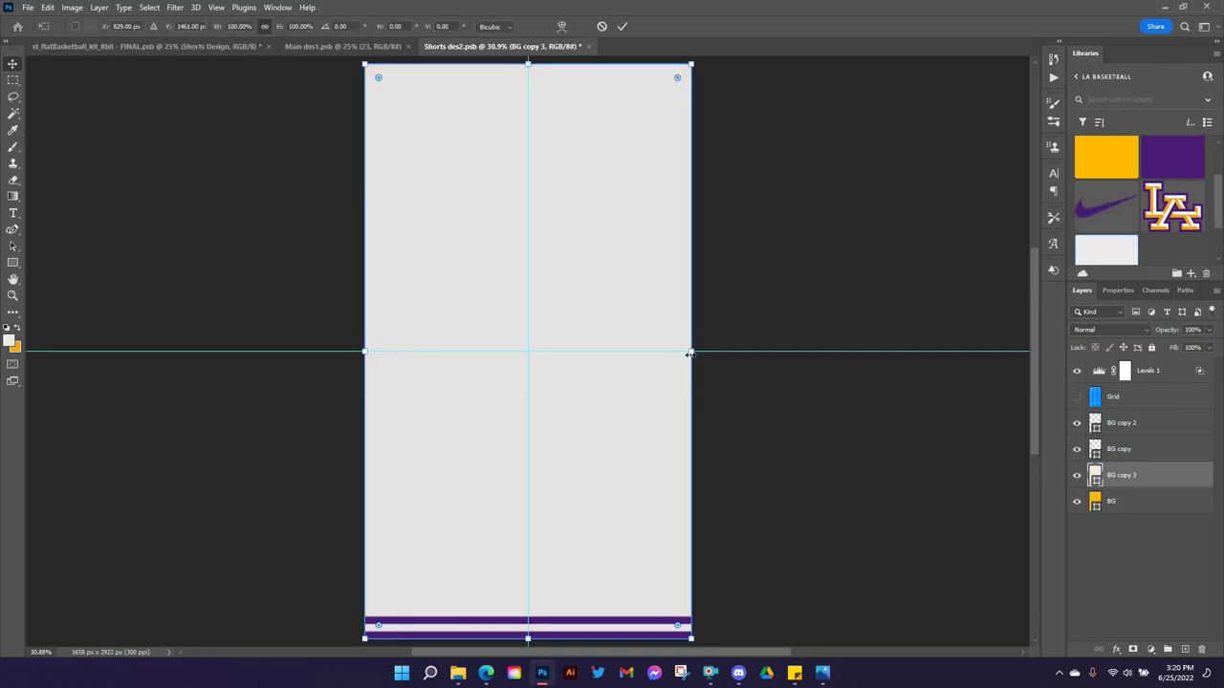
pyautogui.moveTo(691, 351); pyautogui.dragTo(638, 367)
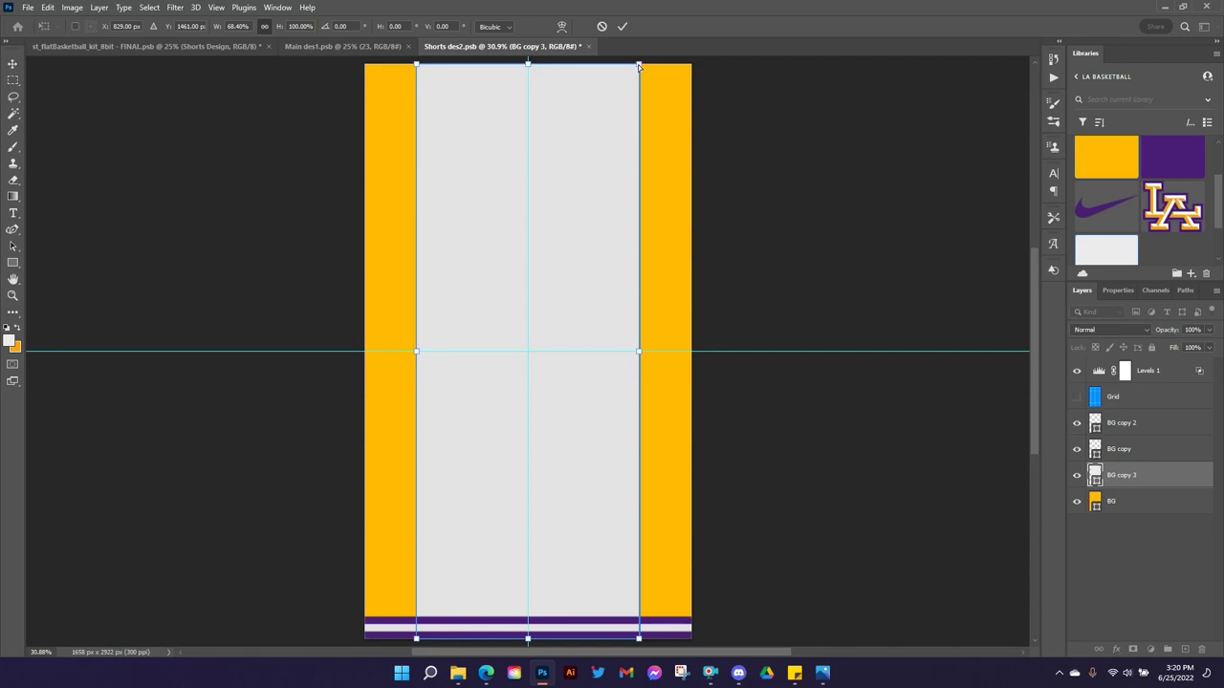
pyautogui.moveTo(639, 66)
pyautogui.mouseDown()
pyautogui.moveTo(602, 67)
pyautogui.moveTo(621, 66)
pyautogui.mouseUp()
pyautogui.click(621, 29)
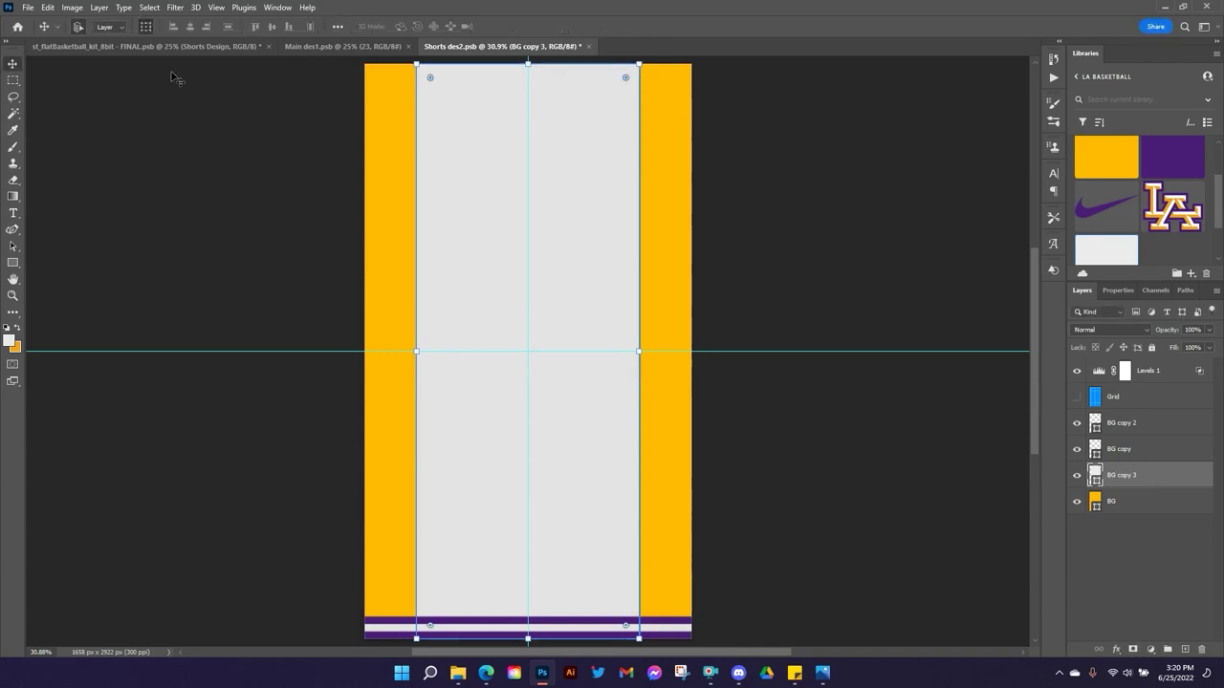
# Taper the off-white panel symmetrically toward the waist, slanting each side inward by about 4.2°.
pyautogui.moveTo(638, 69)
pyautogui.mouseDown()
pyautogui.moveTo(622, 69)
pyautogui.moveTo(636, 64)
pyautogui.mouseUp()
pyautogui.click(602, 26)
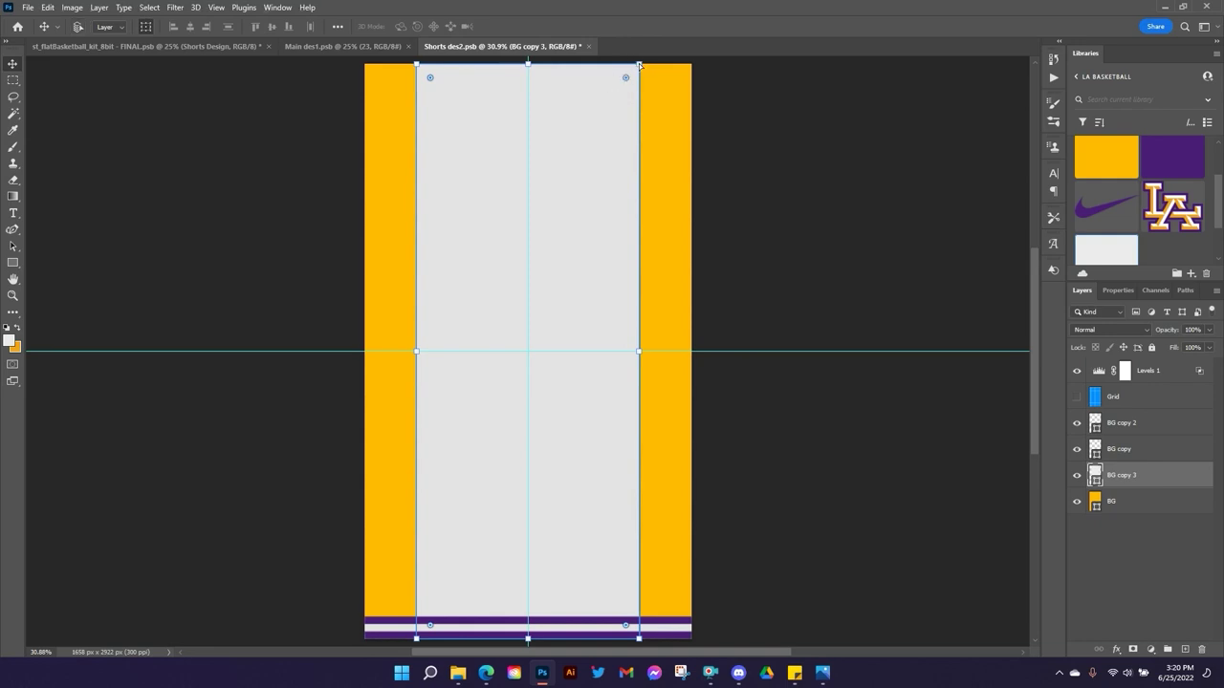
pyautogui.moveTo(639, 63); pyautogui.dragTo(597, 64)
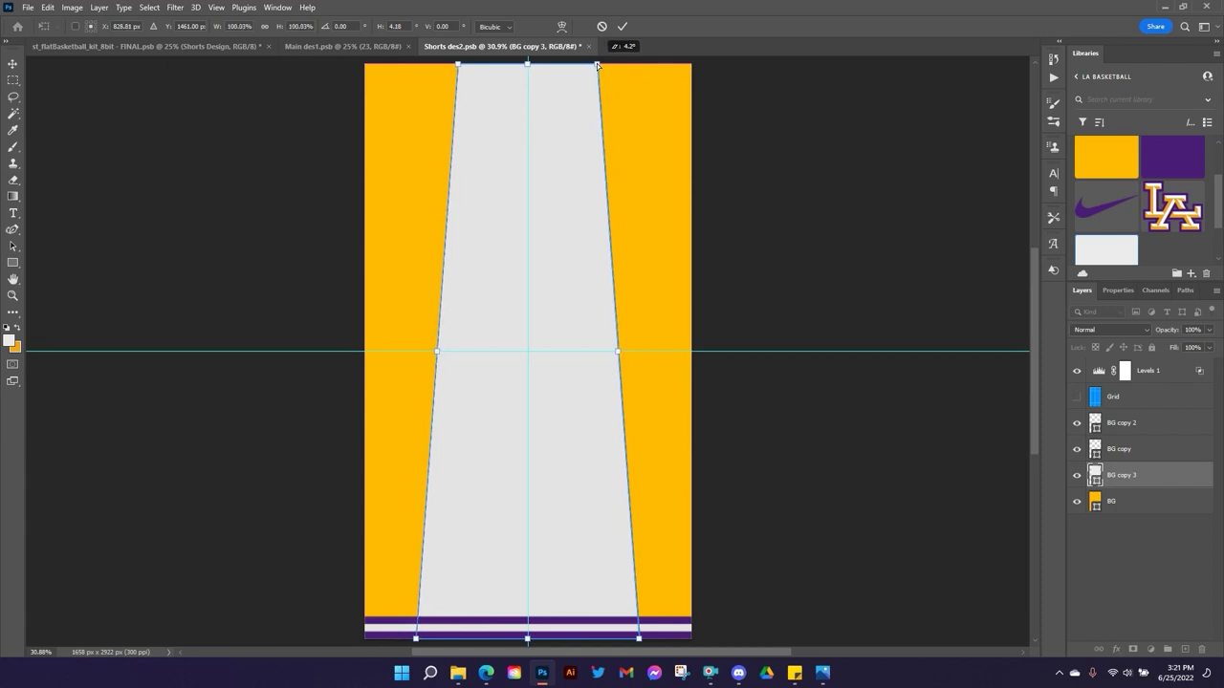
pyautogui.click(622, 25)
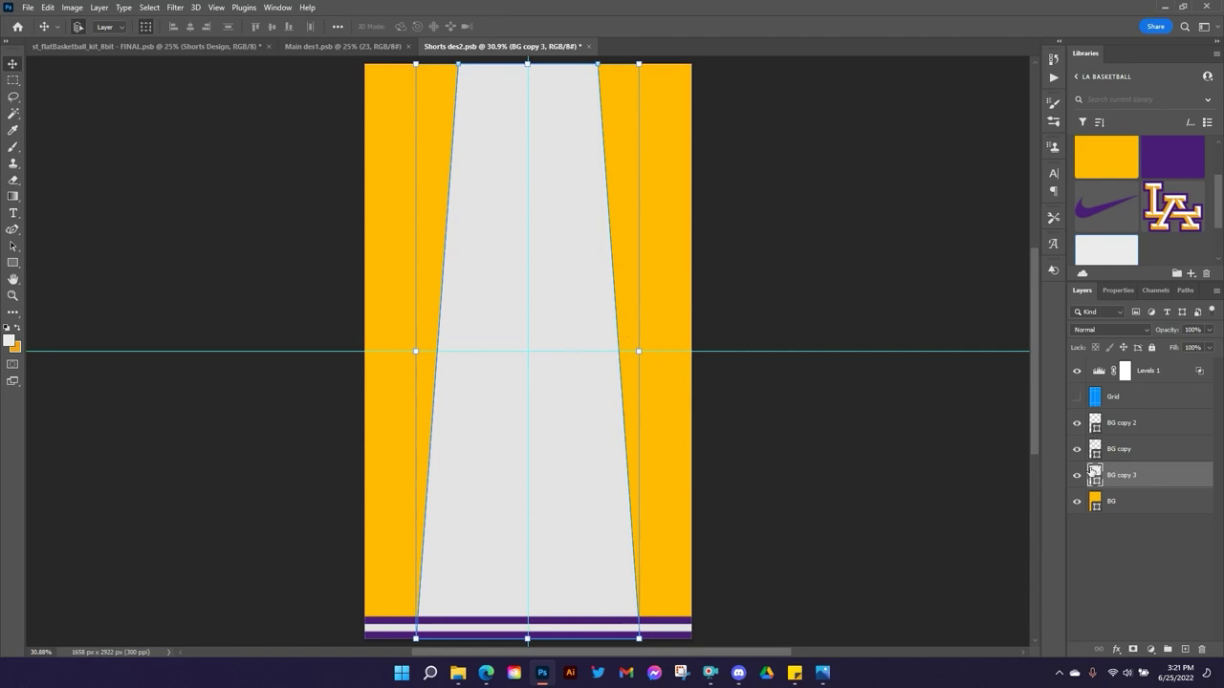
# Give the tapered off-white panel a solid purple shape stroke aligned to its outside.
pyautogui.click(1118, 650)
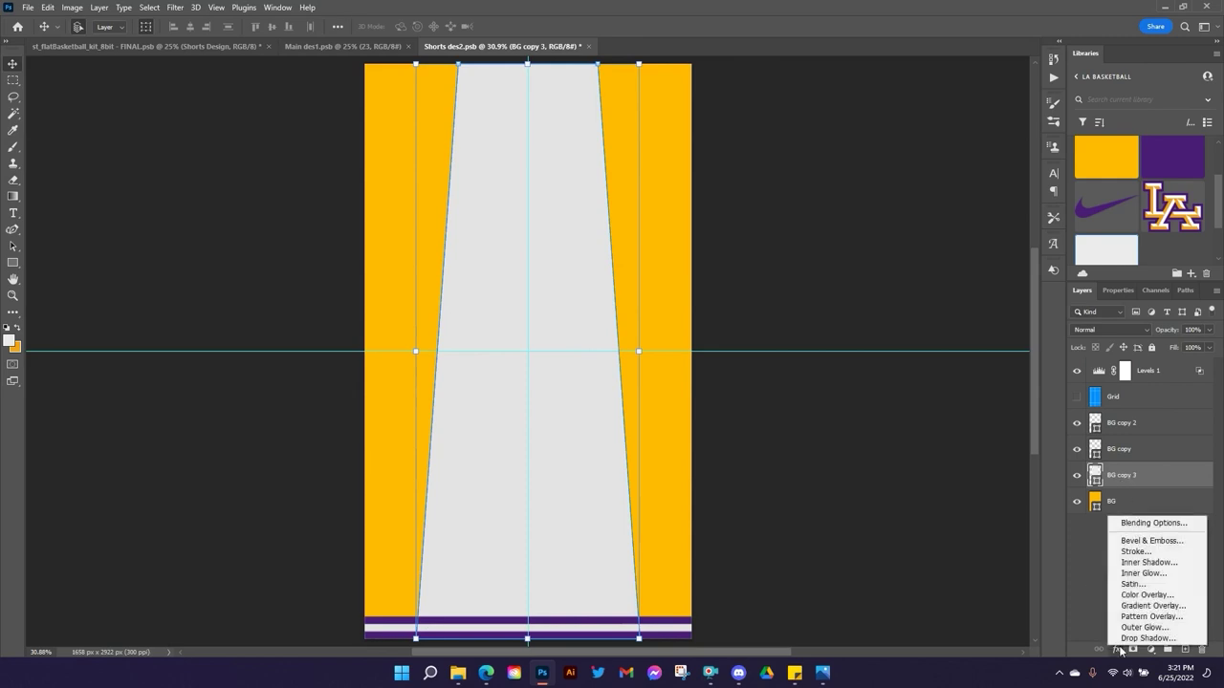
pyautogui.click(1145, 481)
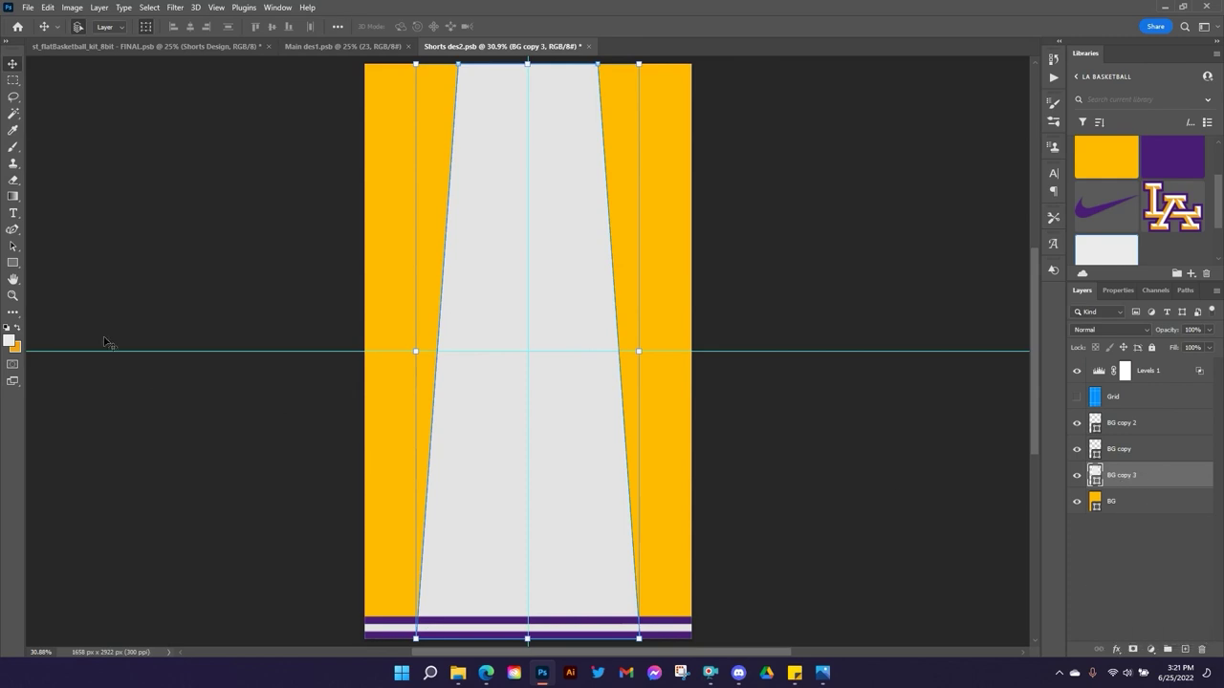
pyautogui.click(15, 251)
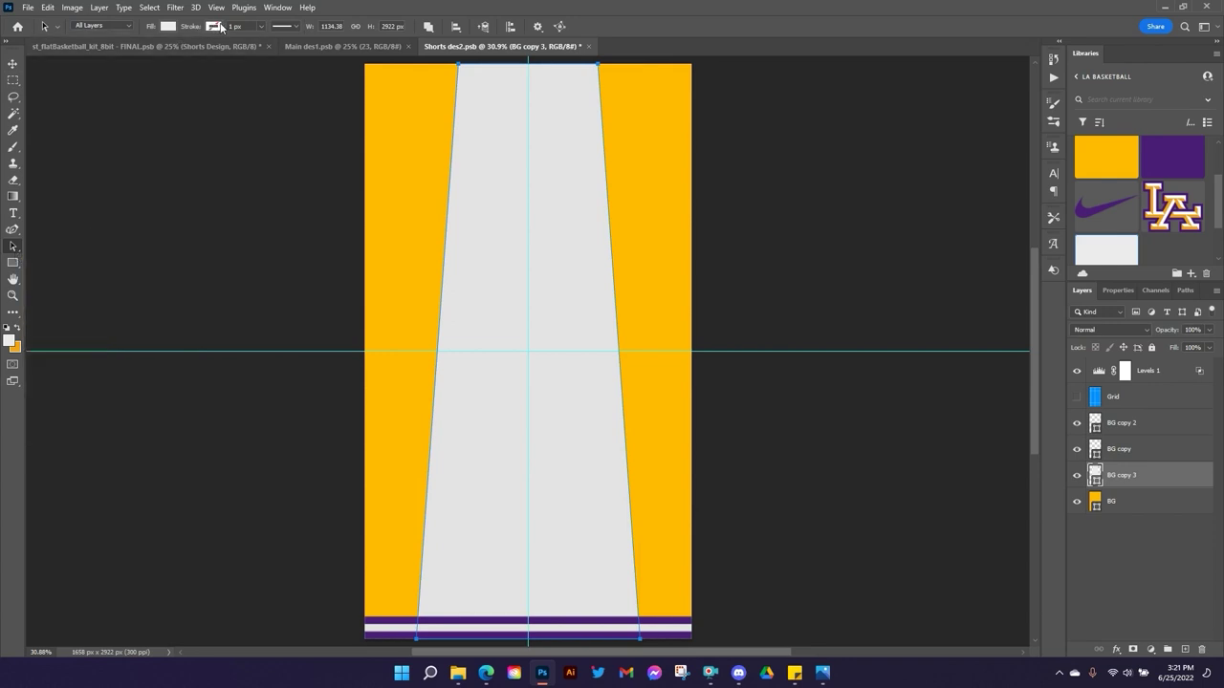
pyautogui.click(213, 26)
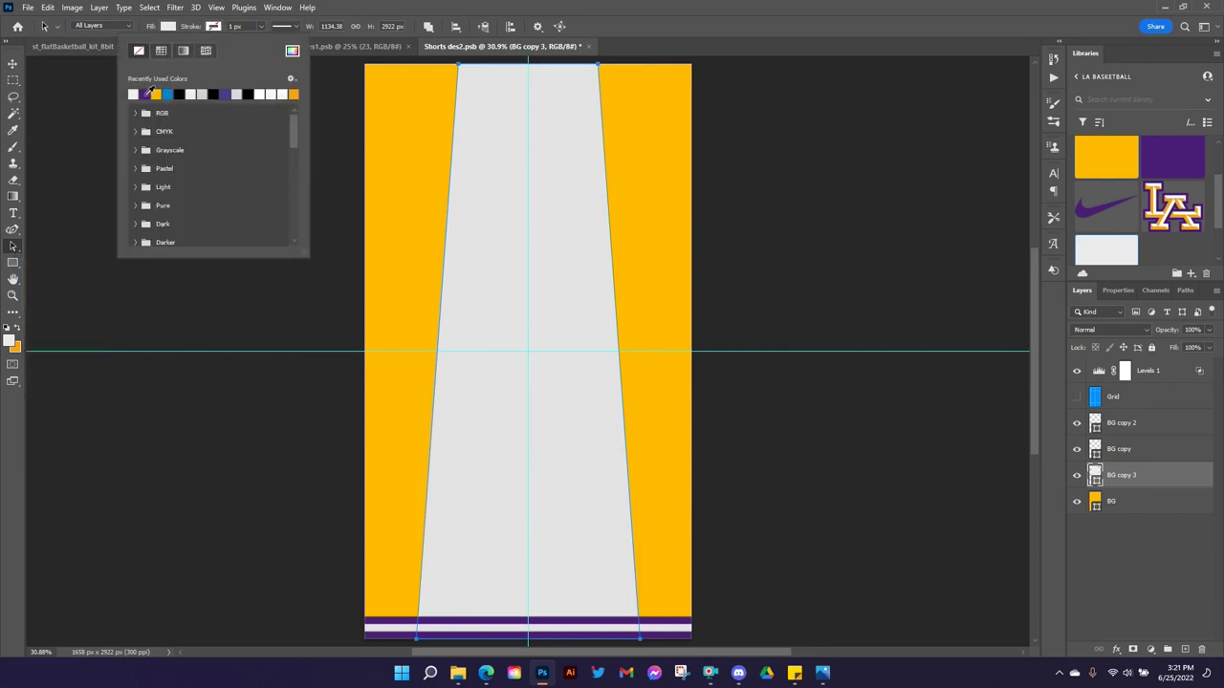
pyautogui.click(297, 27)
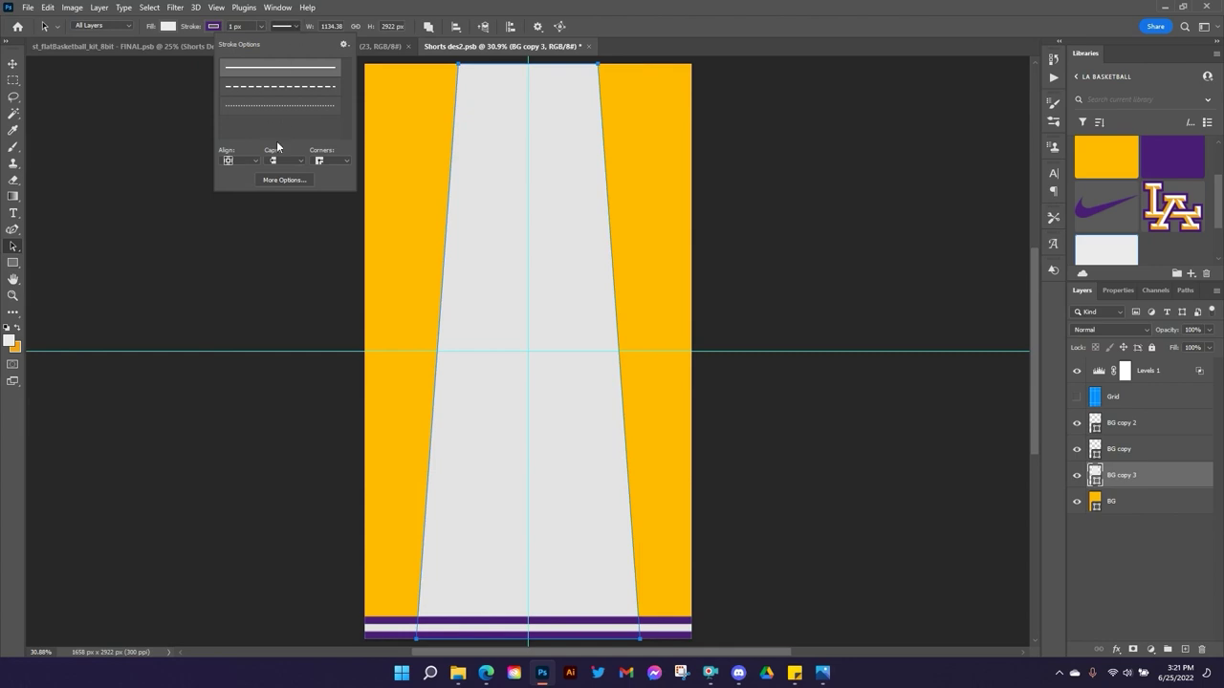
pyautogui.click(253, 162)
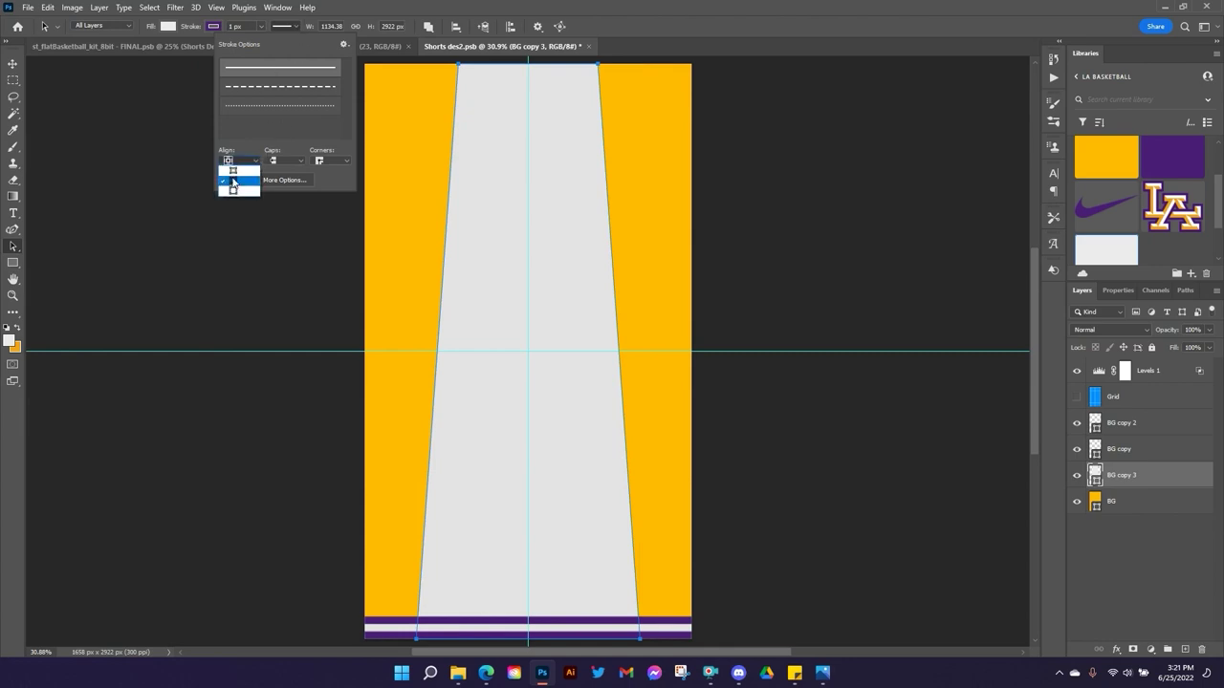
pyautogui.click(244, 188)
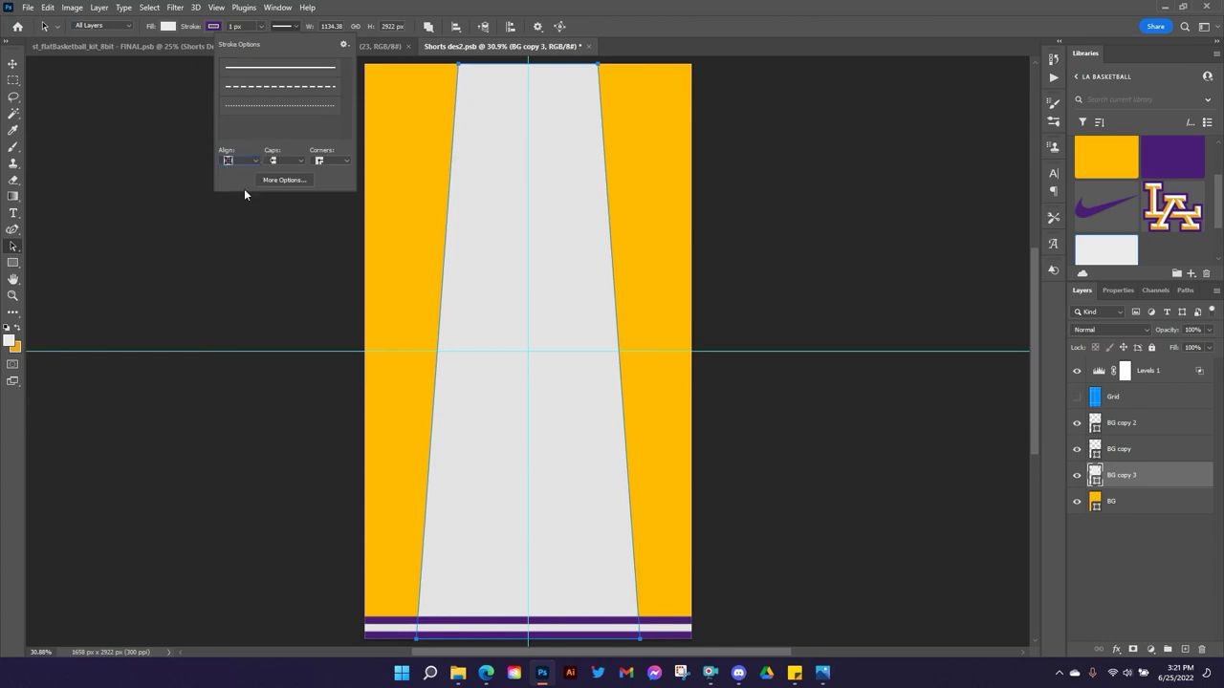
# Set the panel's purple stroke width to 36 px, save the shorts design and check it in the kit mockup.
pyautogui.click(236, 26)
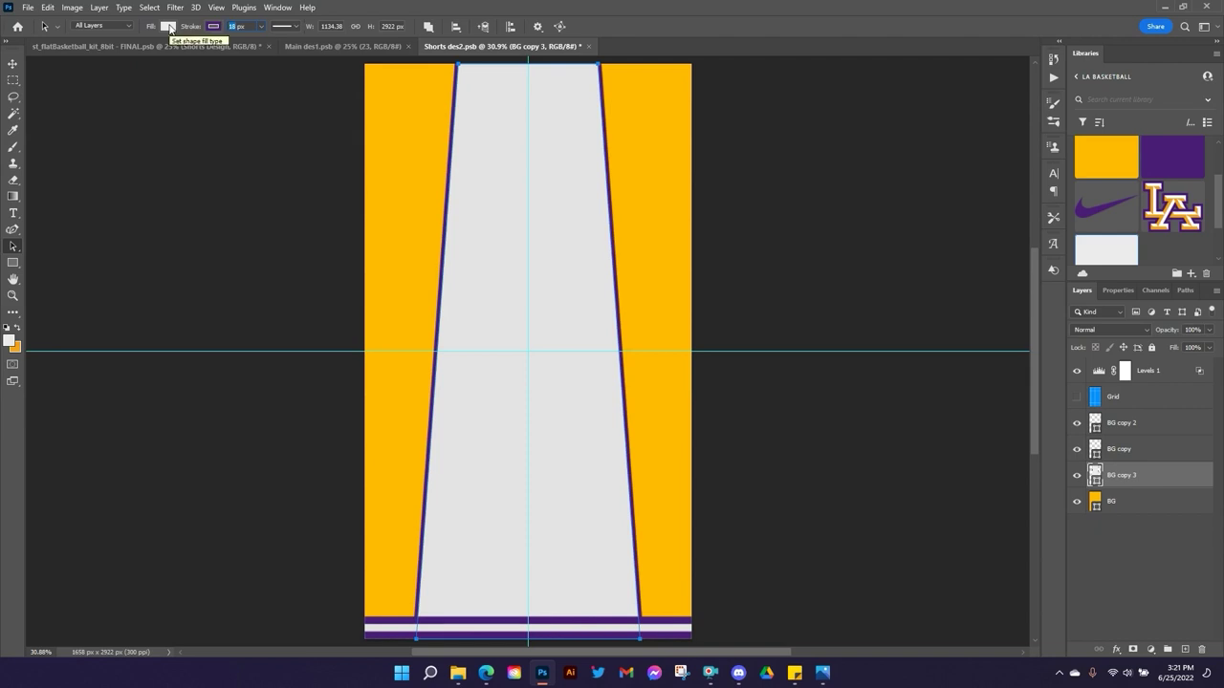
pyautogui.write('36')
pyautogui.press('Return')
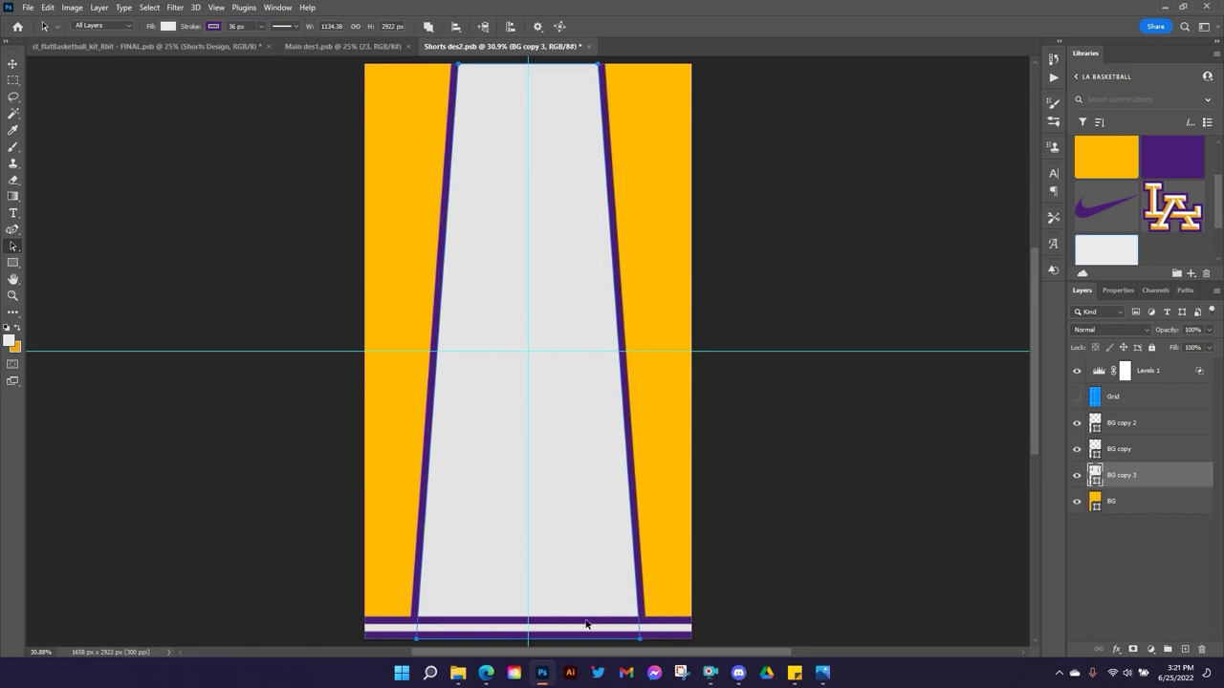
pyautogui.click(966, 465)
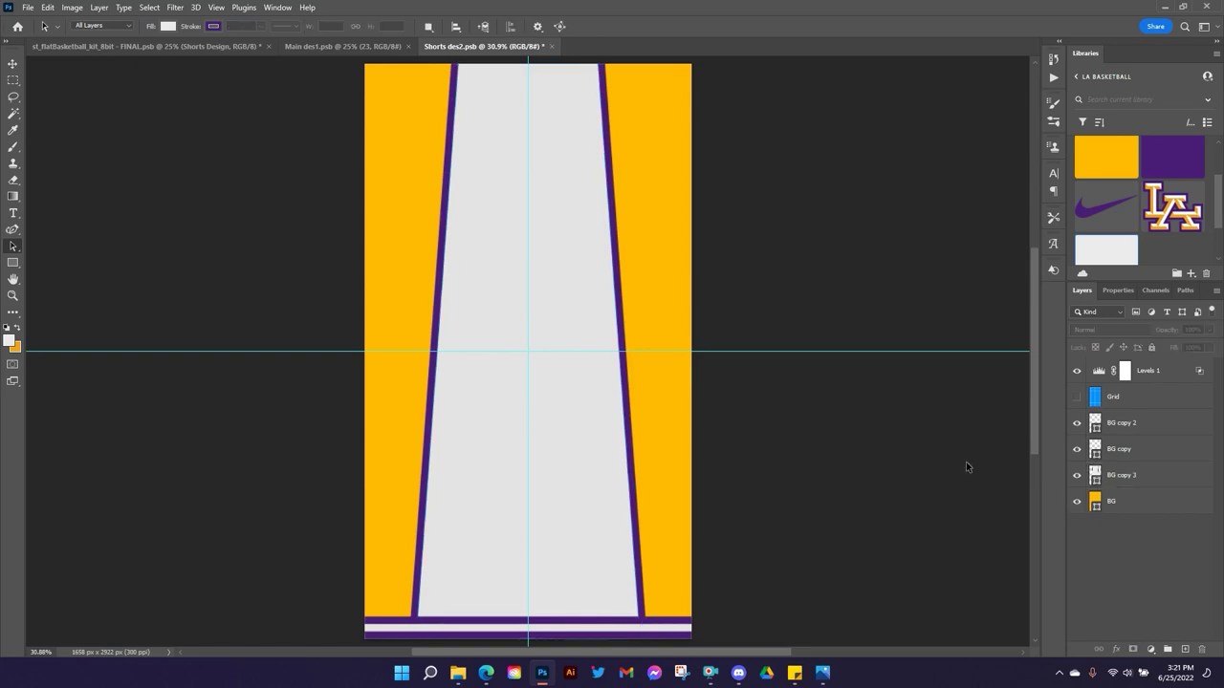
pyautogui.click(168, 46)
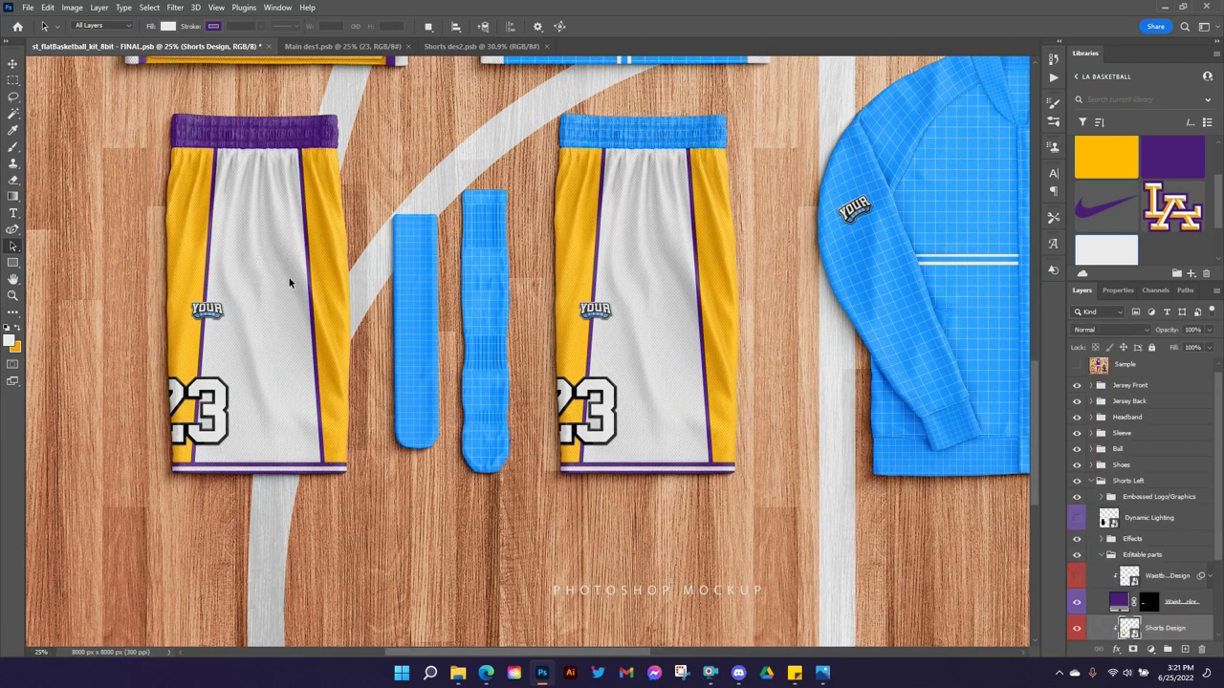
# Narrow the tapered panel symmetrically to about 70% of its width, save the shorts design and check it in the kit mockup.
pyautogui.click(464, 45)
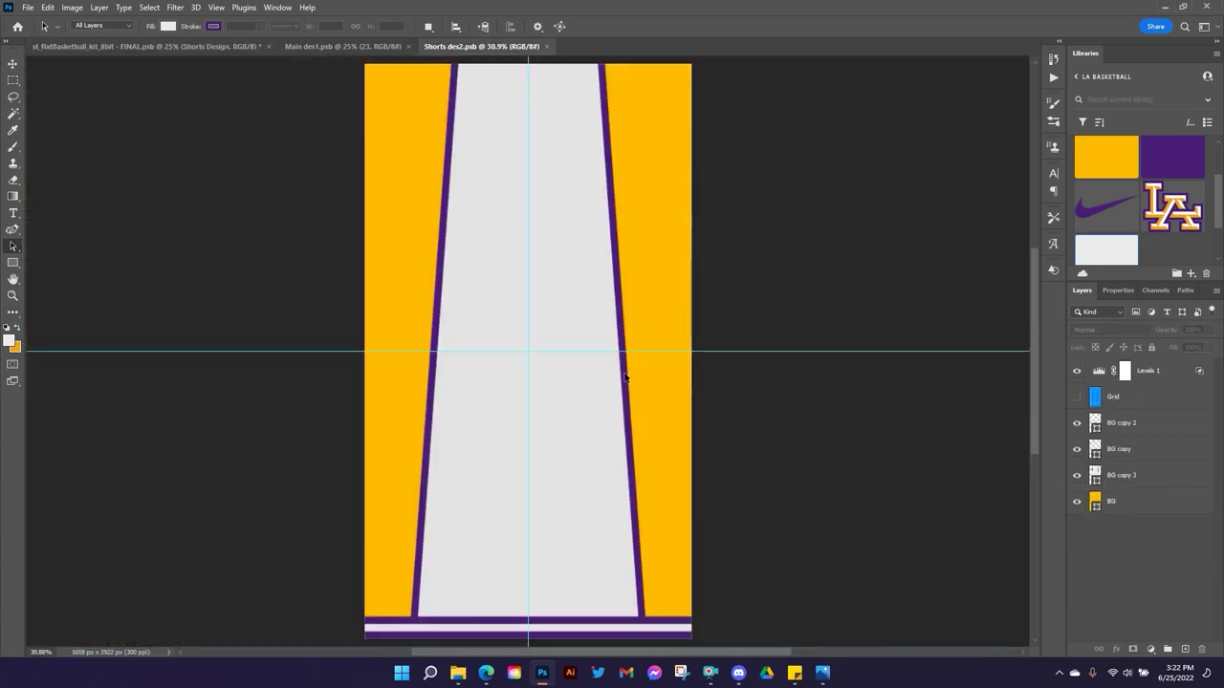
pyautogui.click(1127, 481)
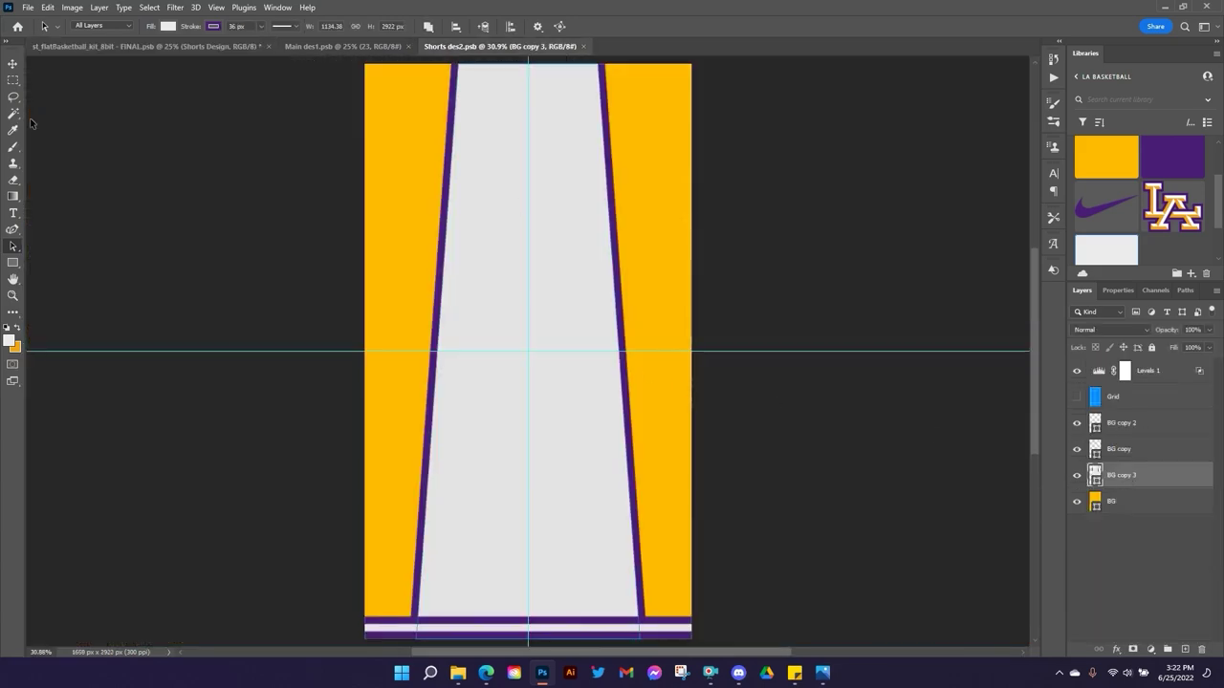
pyautogui.hotkey('ctrl', 't')
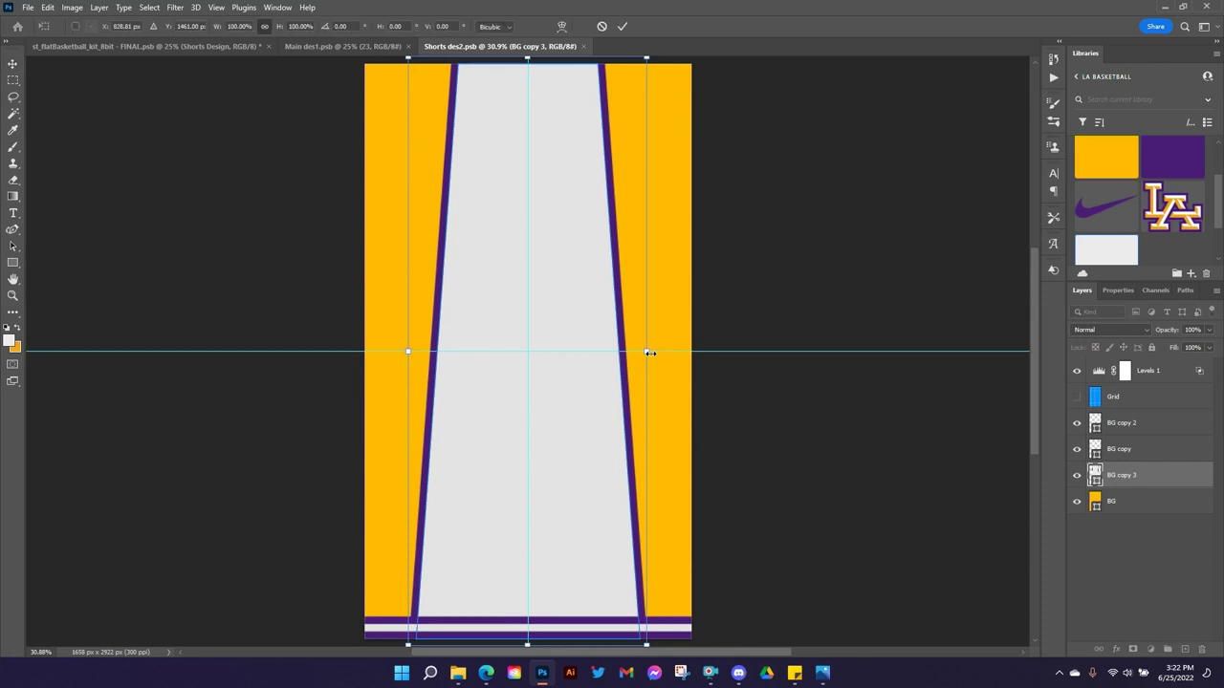
pyautogui.moveTo(650, 353); pyautogui.dragTo(611, 356)
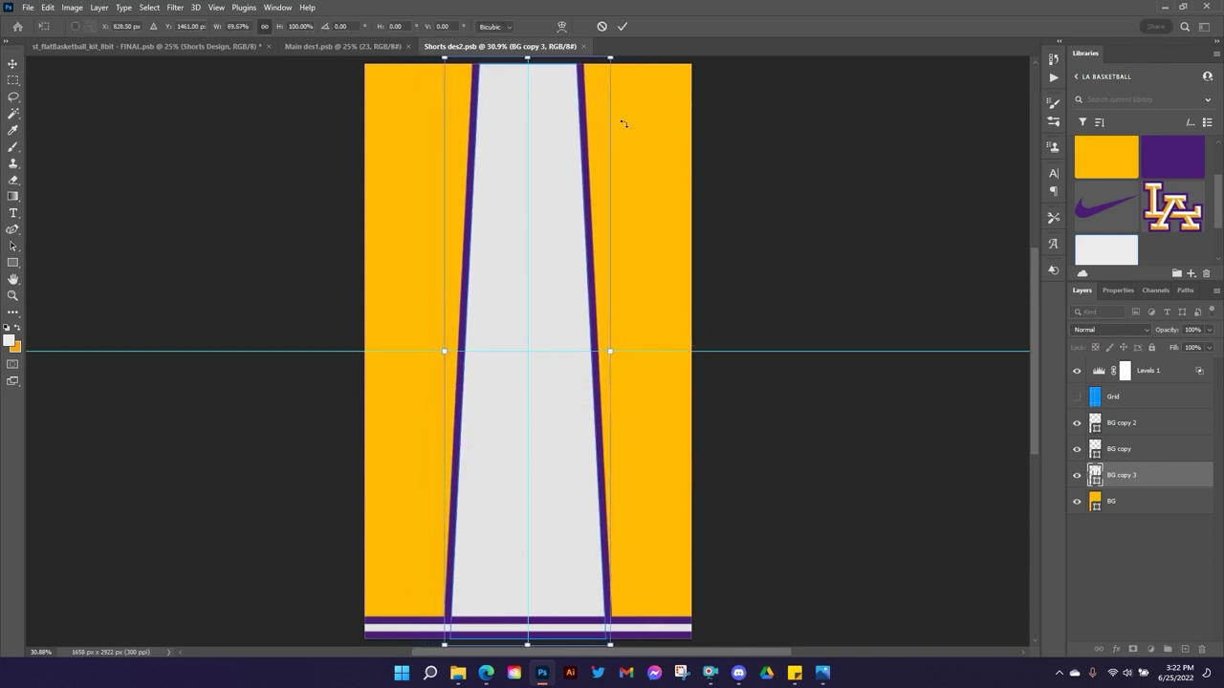
pyautogui.click(620, 27)
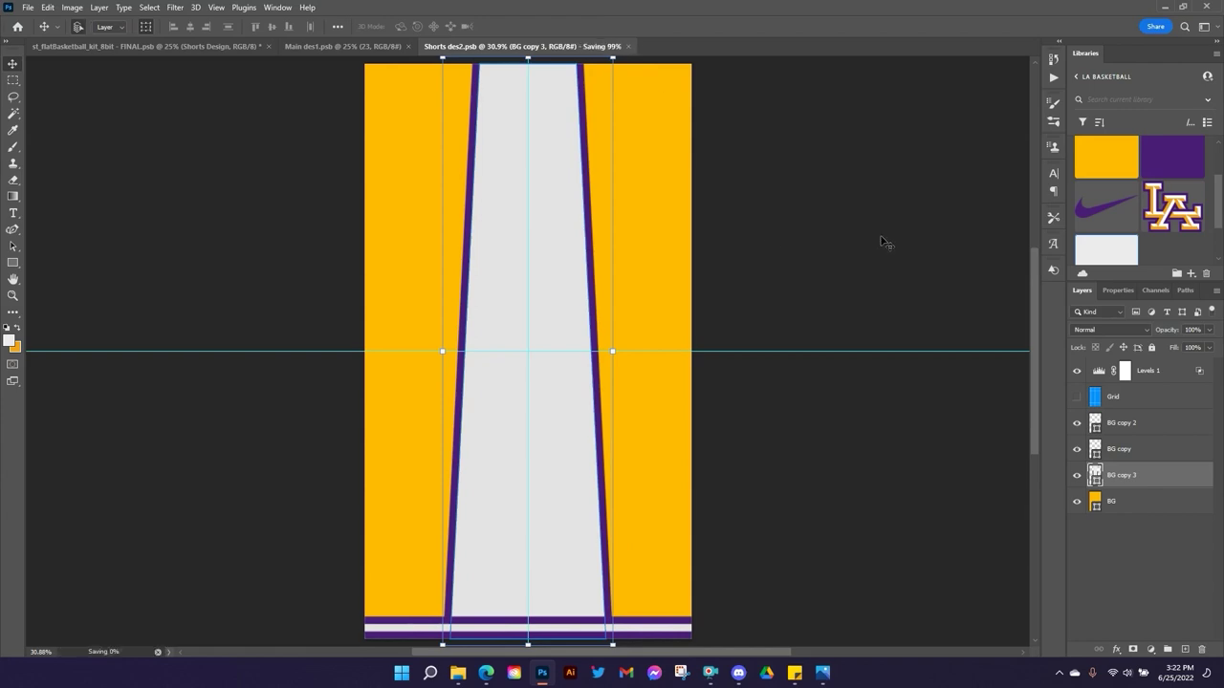
pyautogui.click(126, 46)
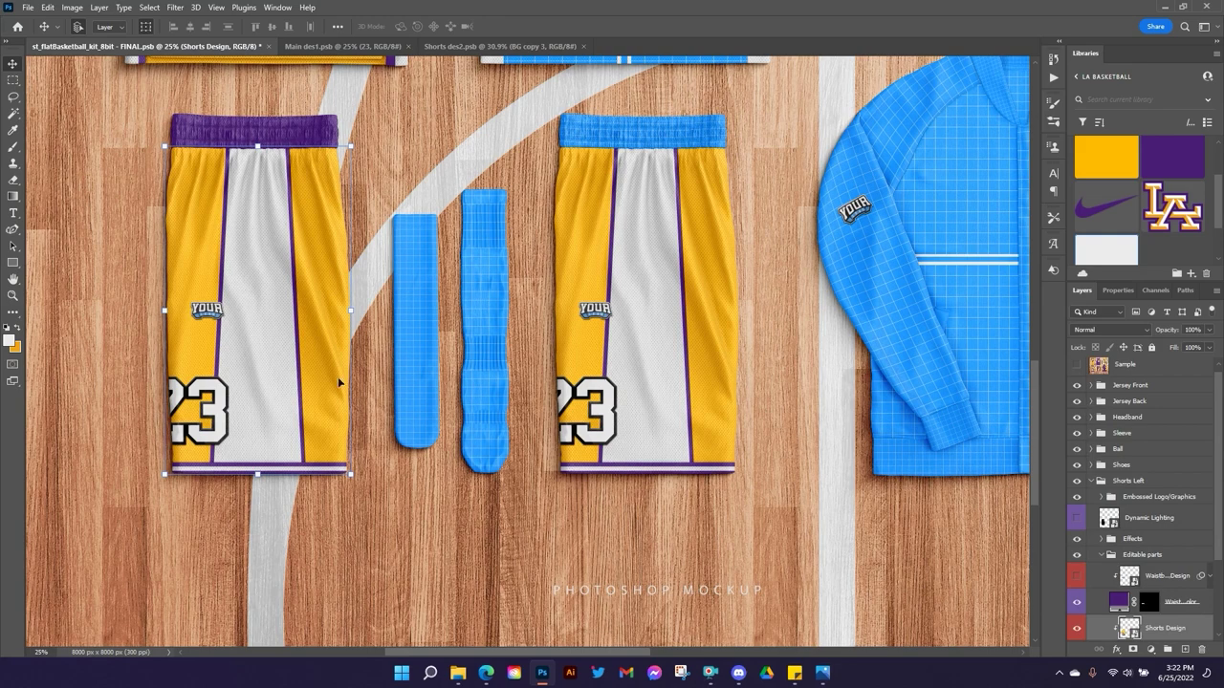
# Place the library's LA logo in Shorts des2.psb, scale it down and center it near the bottom of the off-white panel.
pyautogui.click(457, 46)
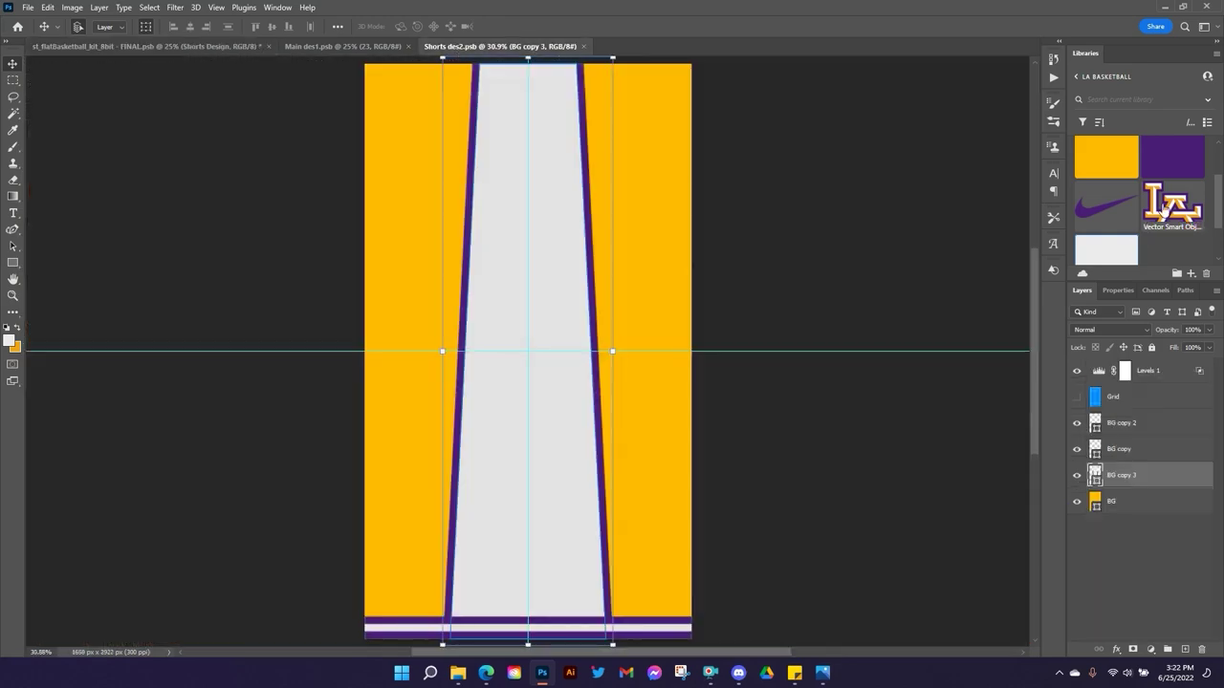
pyautogui.moveTo(1157, 208); pyautogui.dragTo(550, 524)
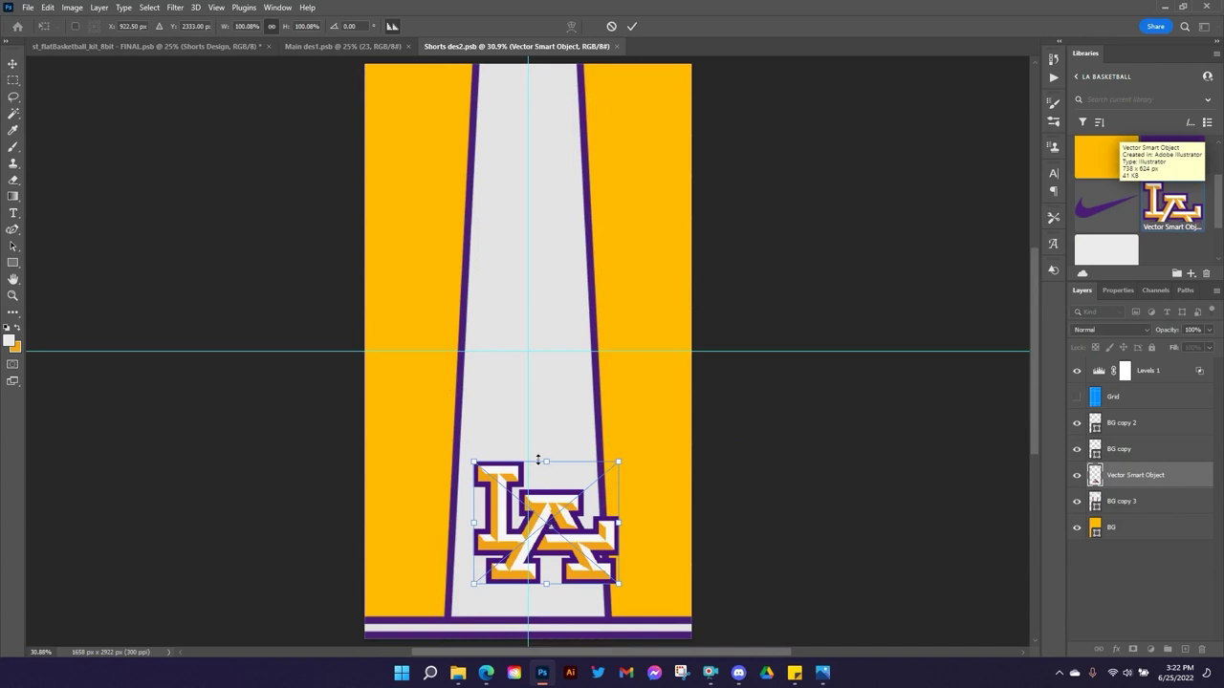
pyautogui.moveTo(546, 459); pyautogui.dragTo(546, 482)
pyautogui.moveTo(573, 524); pyautogui.dragTo(558, 540)
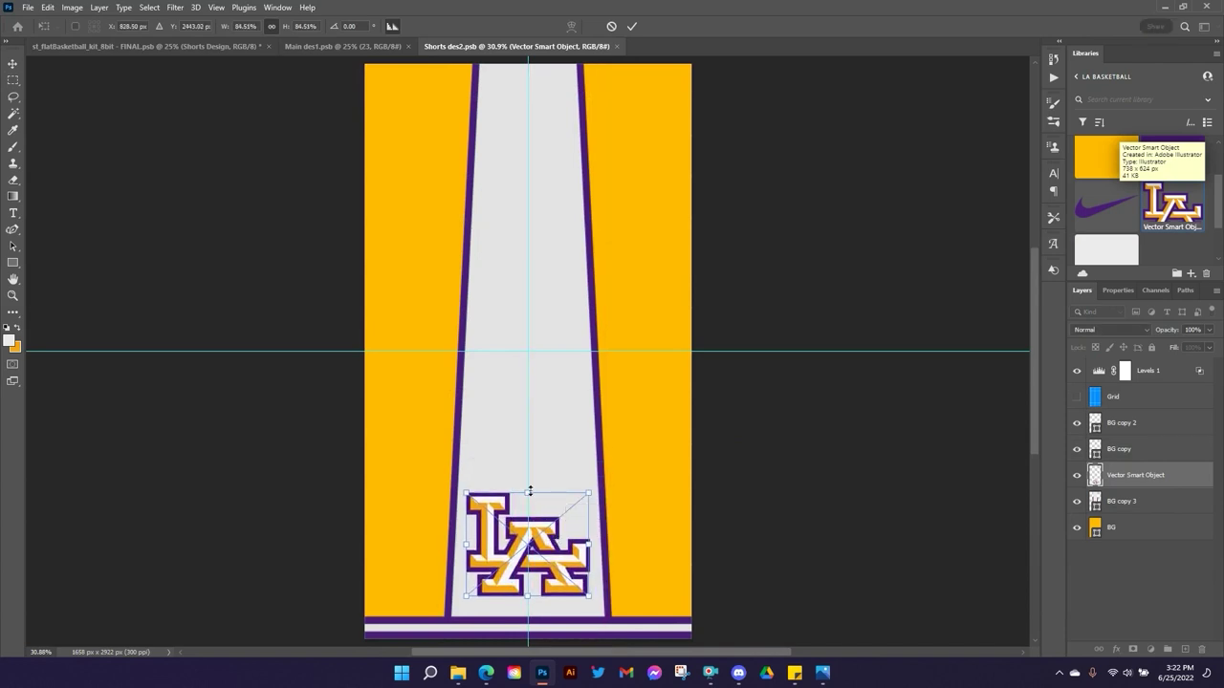
pyautogui.moveTo(529, 492); pyautogui.dragTo(548, 509)
pyautogui.click(632, 25)
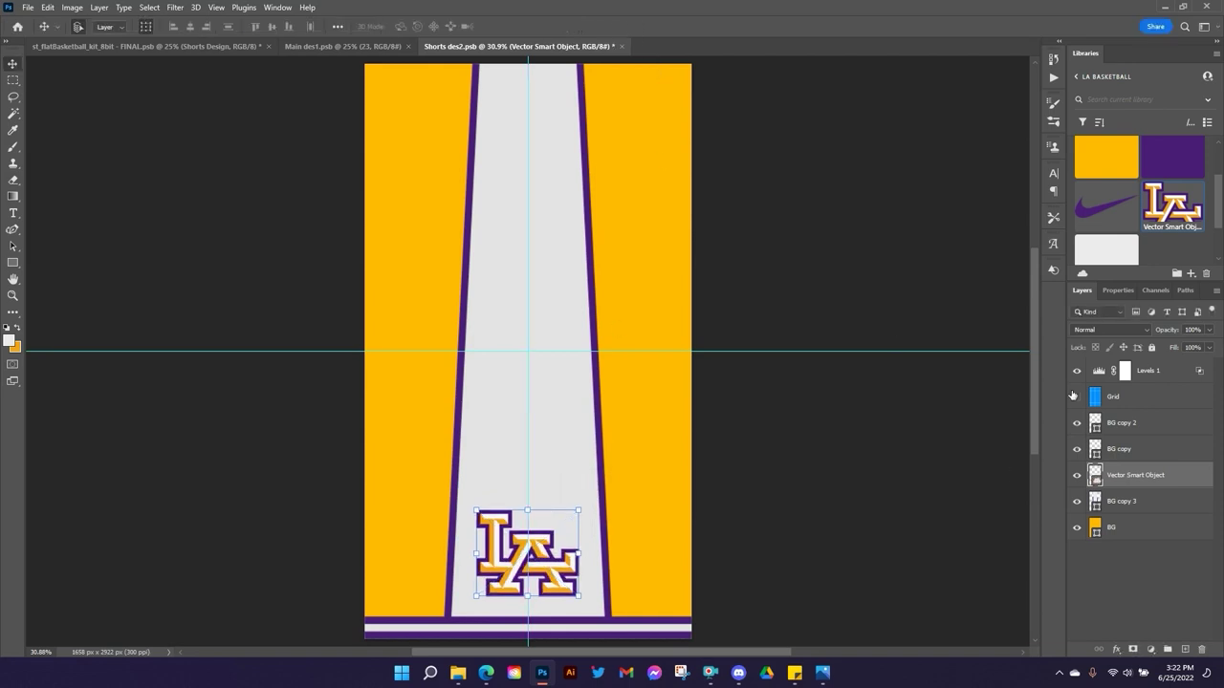
# Place the library's purple Swoosh in the upper-left yellow area, save the shorts design and check it in the kit mockup.
pyautogui.click(1077, 395)
pyautogui.moveTo(1106, 205); pyautogui.dragTo(404, 116)
pyautogui.click(631, 27)
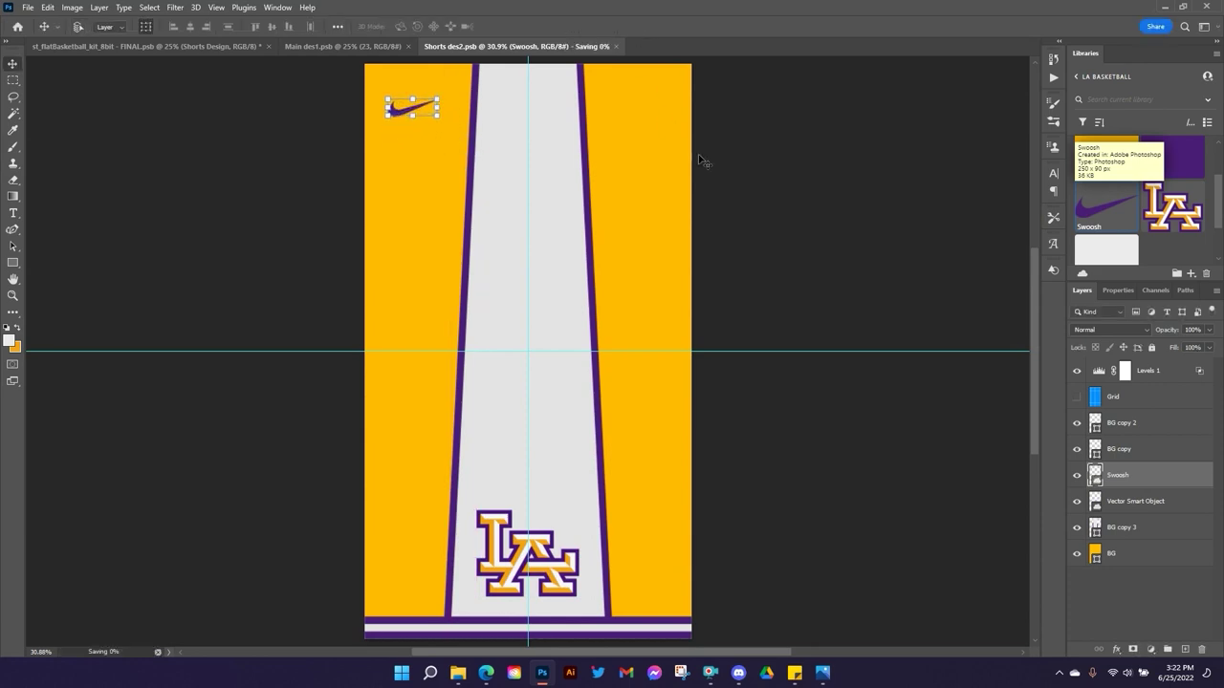
pyautogui.click(156, 48)
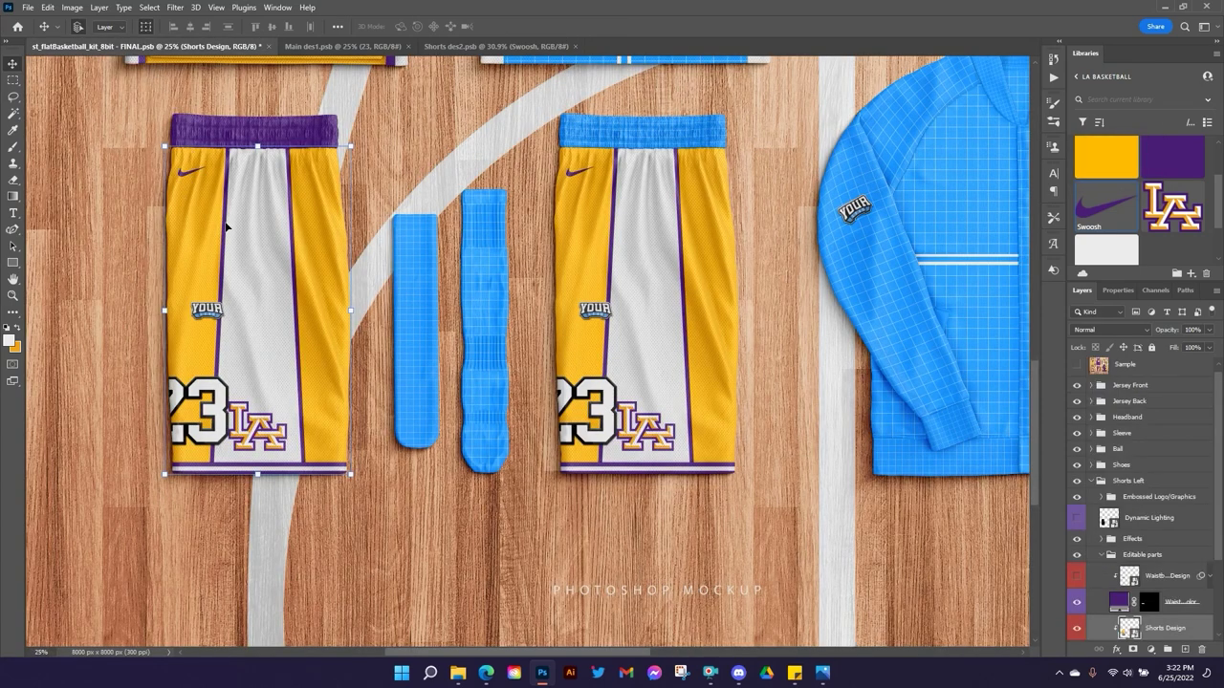
# Hide the Swoosh layer in Shorts des2.psb and select the LA logo.
pyautogui.click(492, 48)
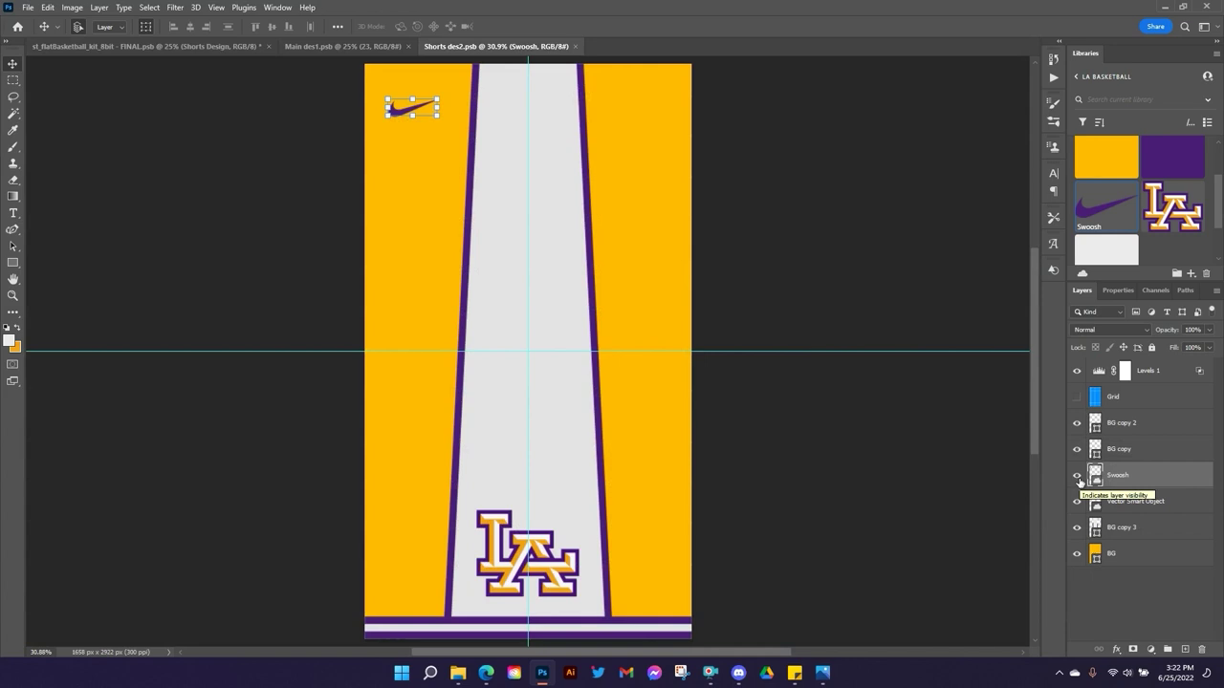
pyautogui.click(1078, 477)
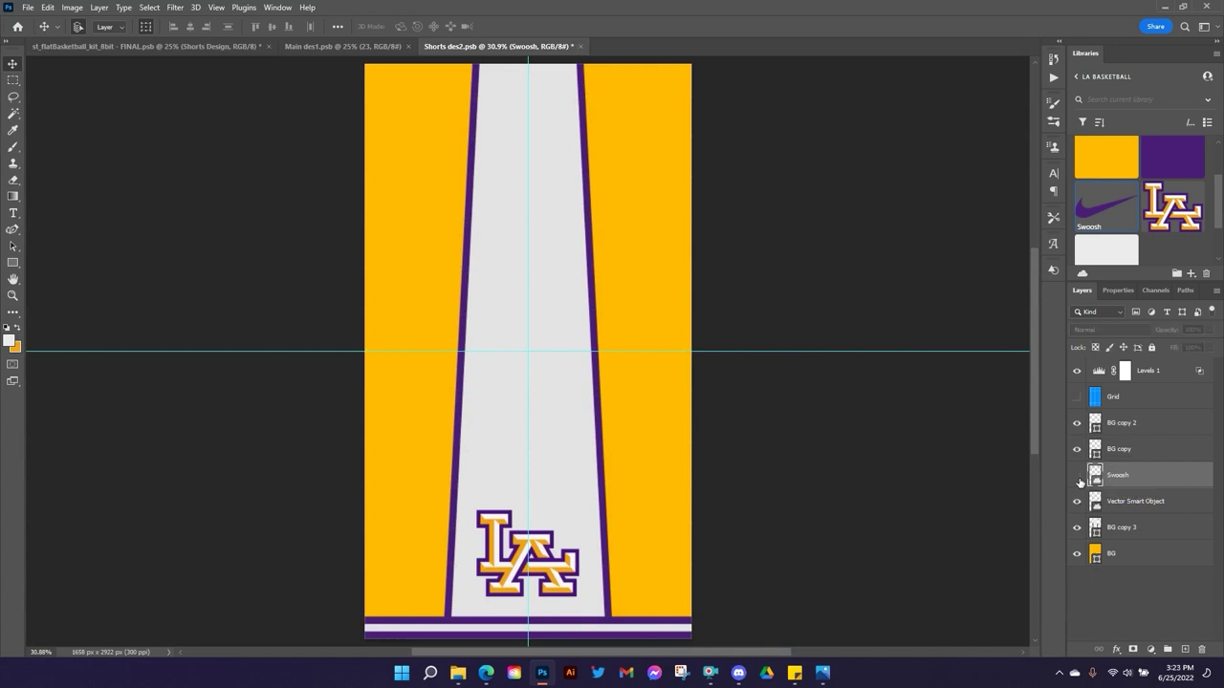
pyautogui.click(556, 579)
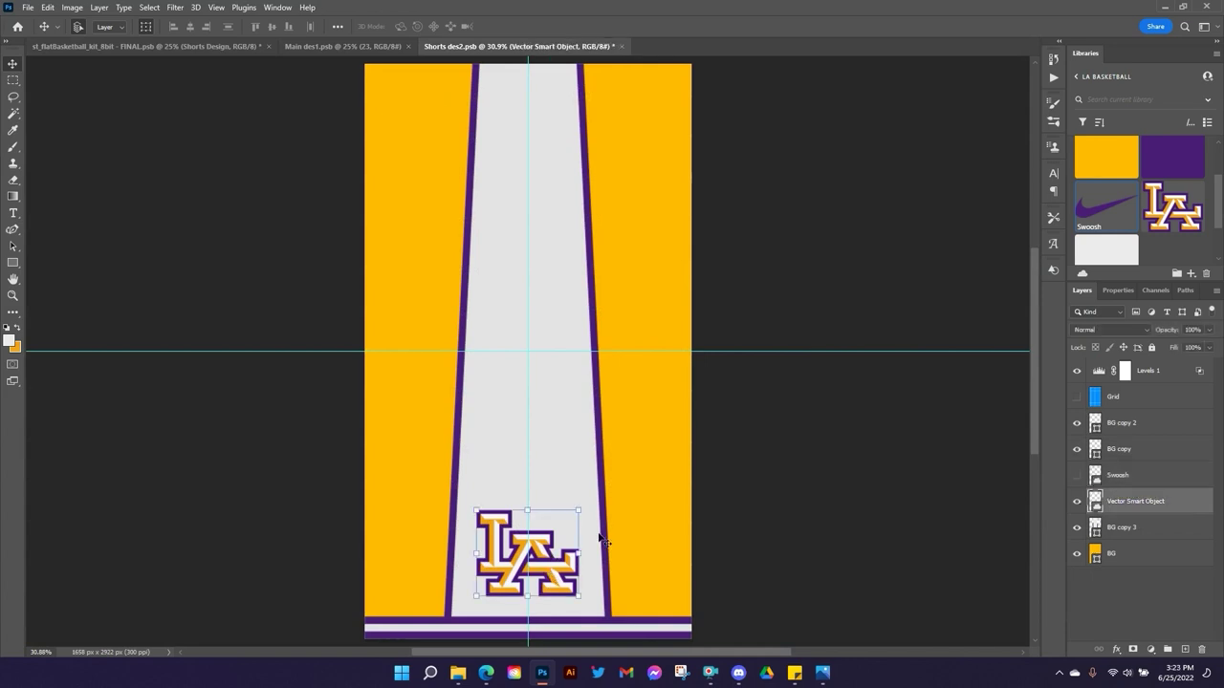
# Hide the LA logo in Shorts des2.psb, then close the document and save its changes.
pyautogui.click(1078, 501)
pyautogui.click(621, 46)
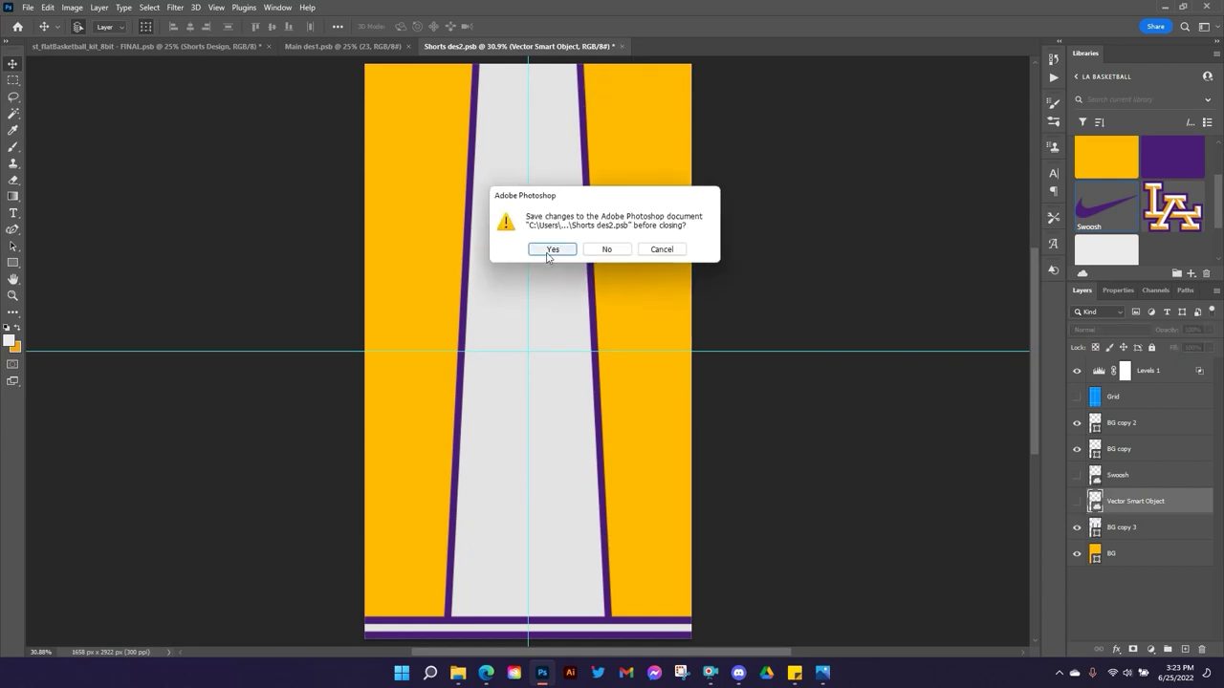
pyautogui.click(550, 248)
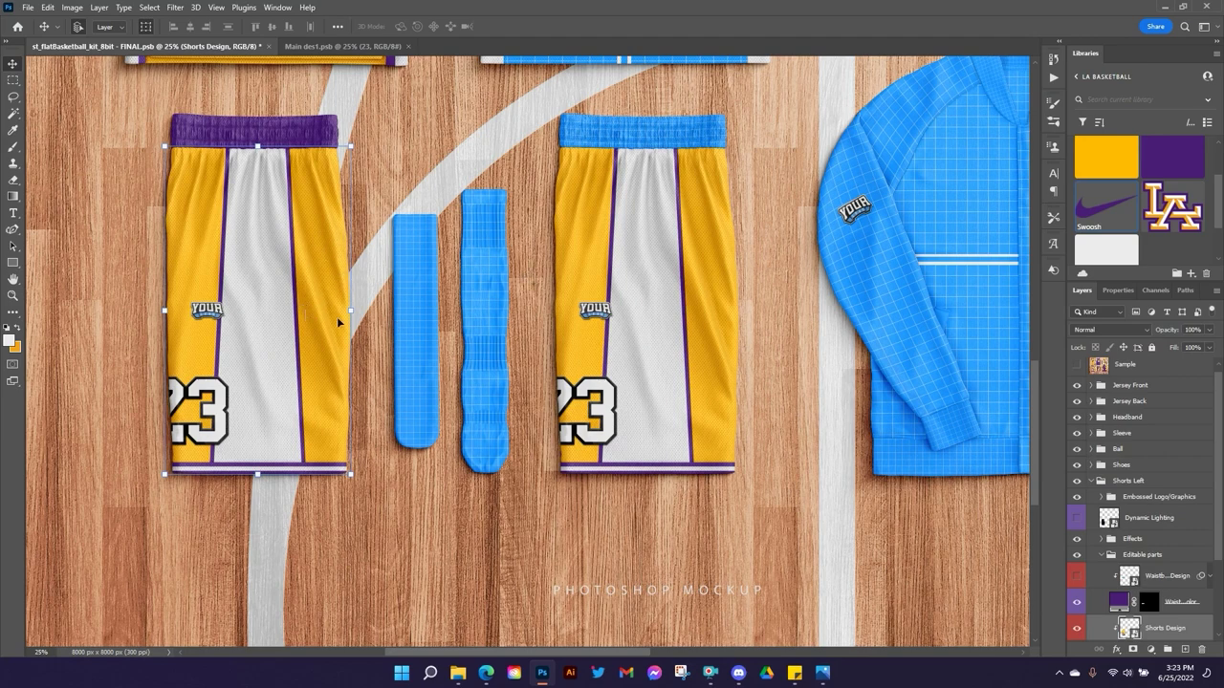
# Open the "Add your design here" smart object from the Embossed Logo/Graphics group of Shorts Left.
pyautogui.scroll(-3, 1145, 533)
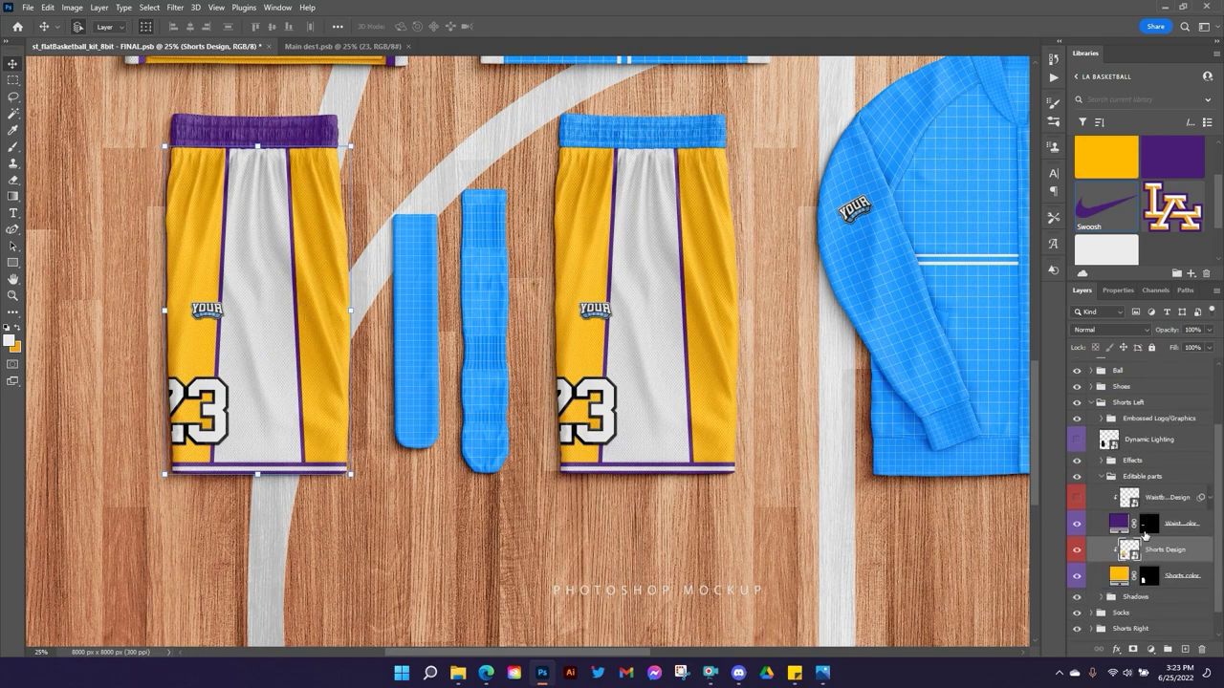
pyautogui.scroll(1, 1145, 534)
pyautogui.click(1103, 444)
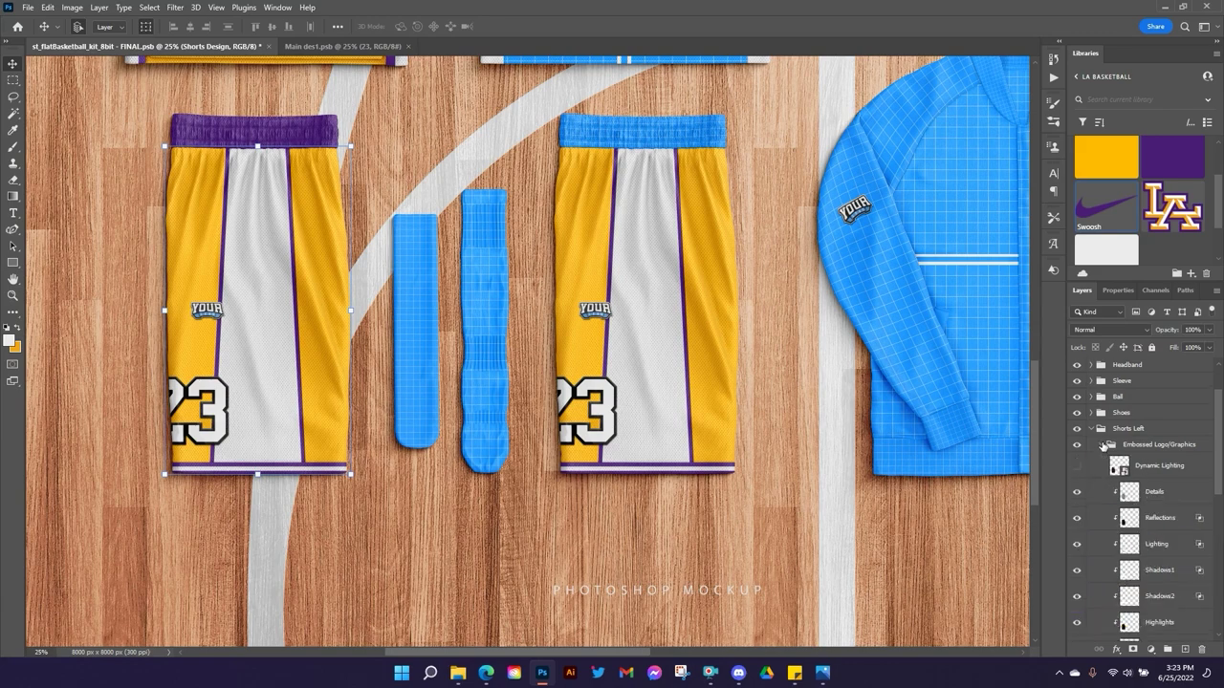
pyautogui.scroll(-9, 1128, 459)
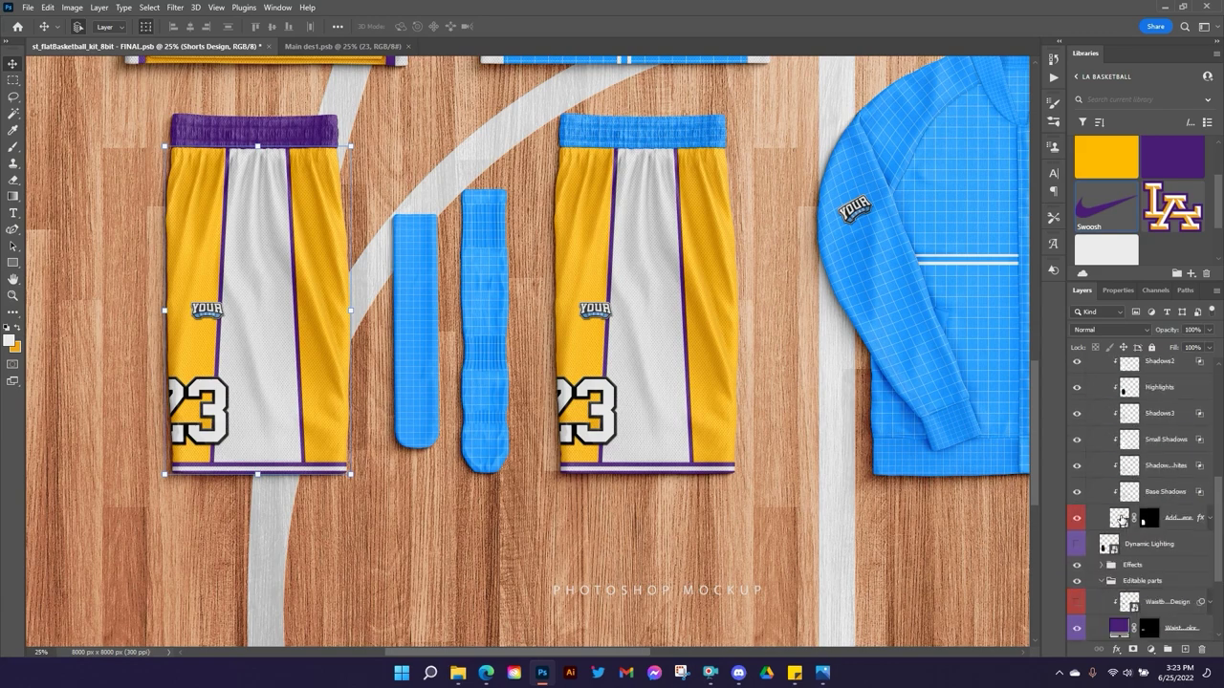
pyautogui.doubleClick(1123, 524)
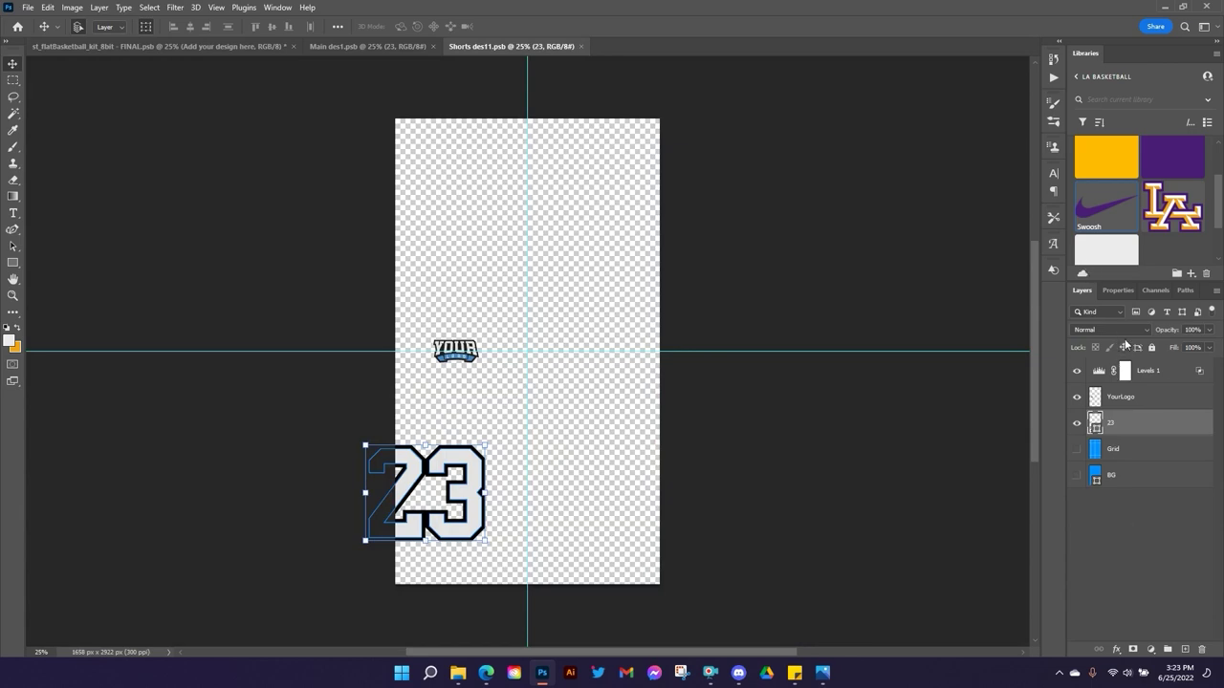
# Place the library's LA logo in Shorts des11.psb, hide the 23 layer and scale the logo to about 63%, centered near the canvas bottom.
pyautogui.moveTo(1174, 212); pyautogui.dragTo(531, 499)
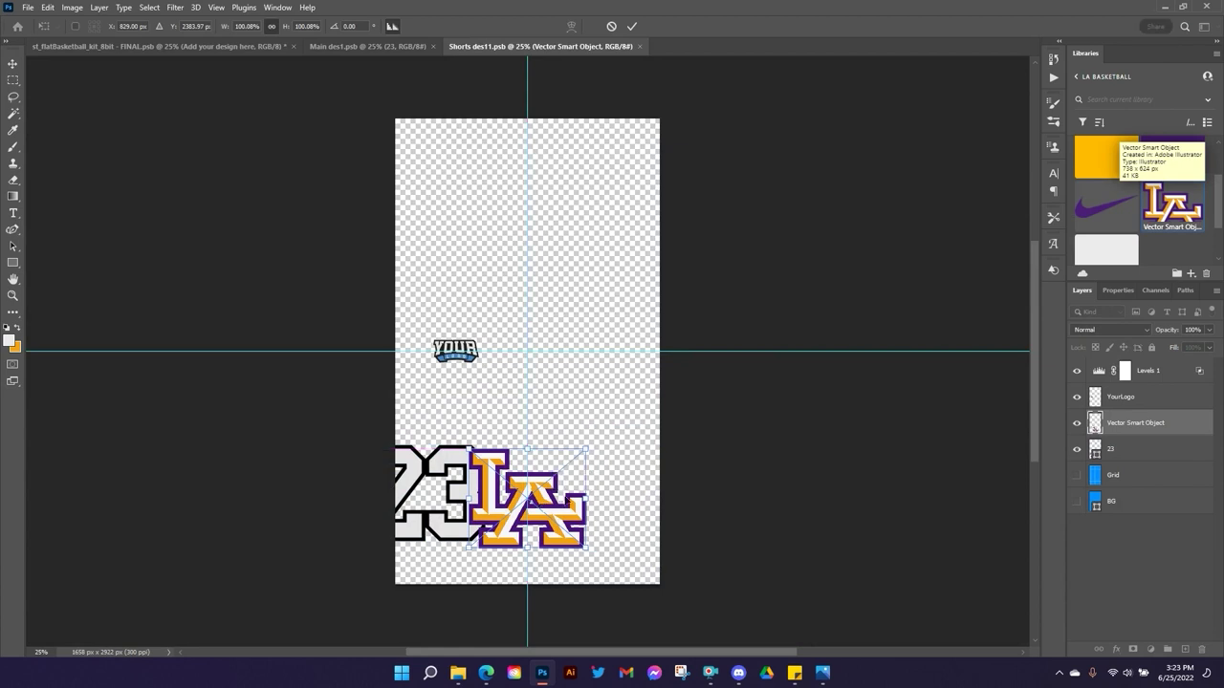
pyautogui.click(1078, 451)
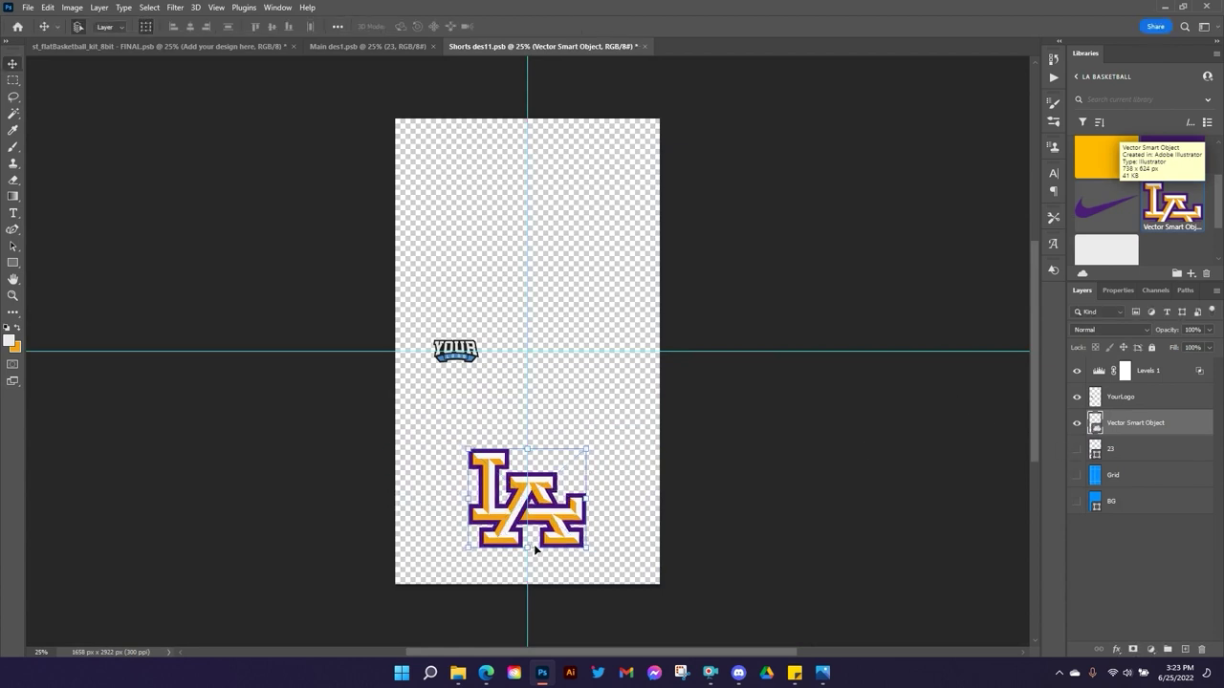
pyautogui.moveTo(535, 550); pyautogui.dragTo(541, 495)
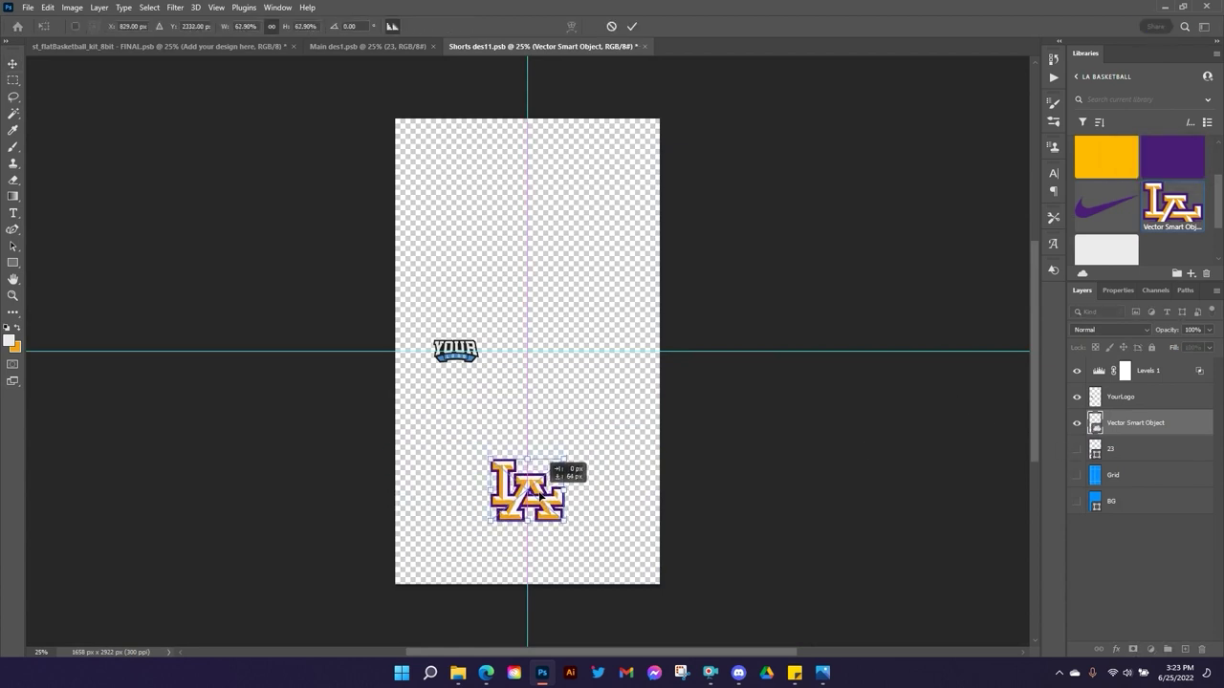
pyautogui.click(631, 26)
# Reopen the left shorts' Shorts Design smart object from the mockup and show its LA logo layer.
pyautogui.click(404, 49)
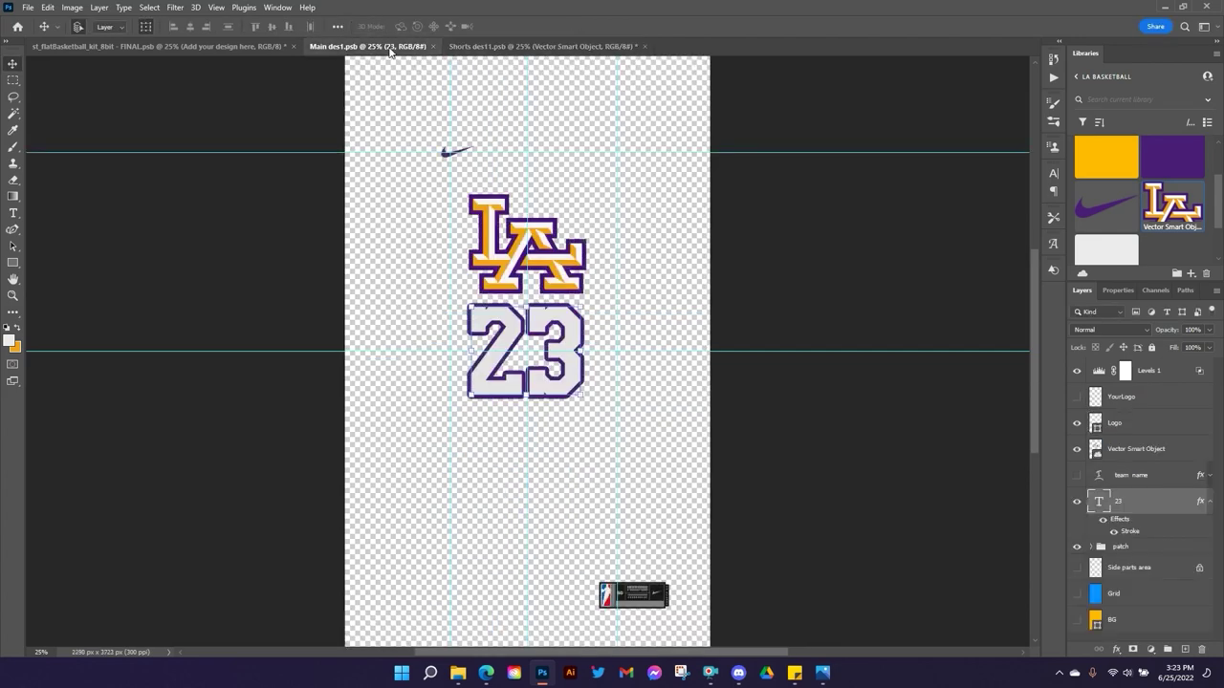
pyautogui.click(517, 48)
pyautogui.click(201, 46)
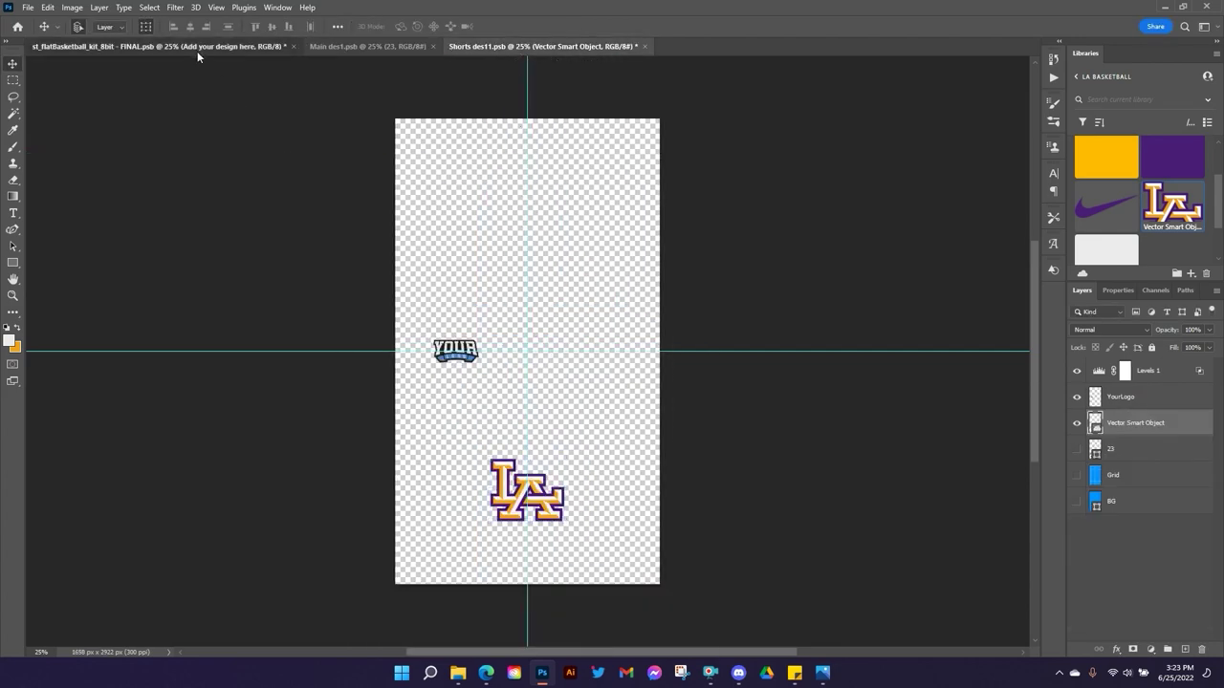
pyautogui.scroll(-1, 1145, 488)
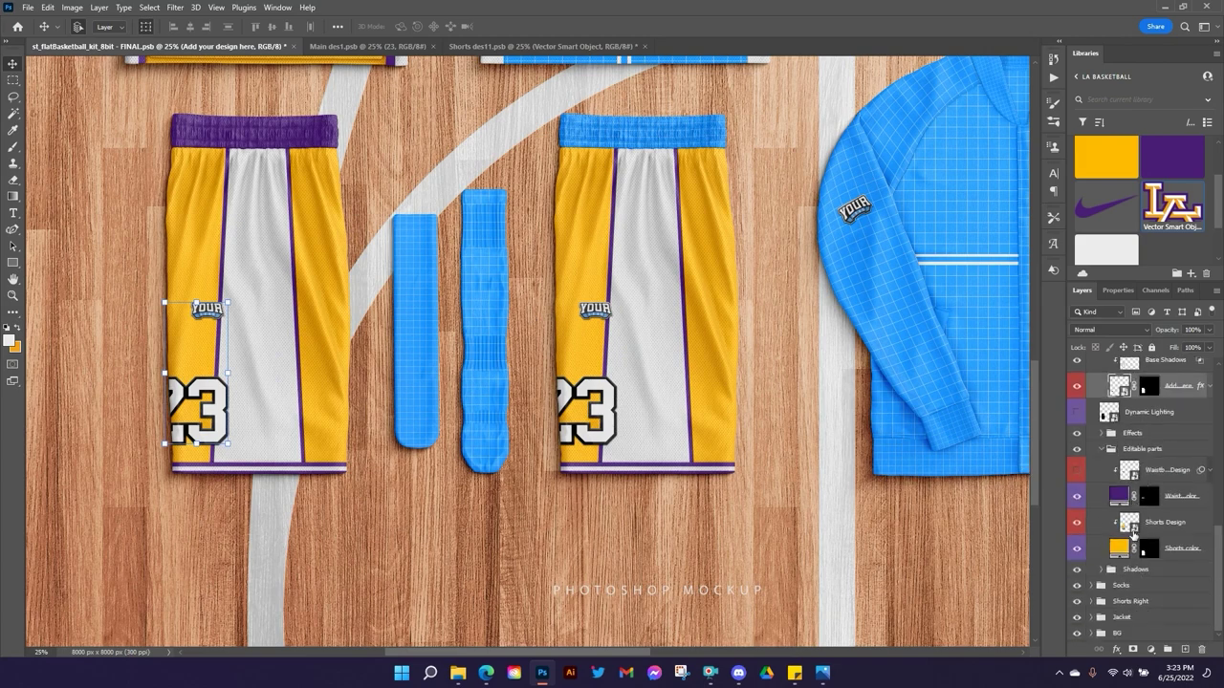
pyautogui.doubleClick(1126, 531)
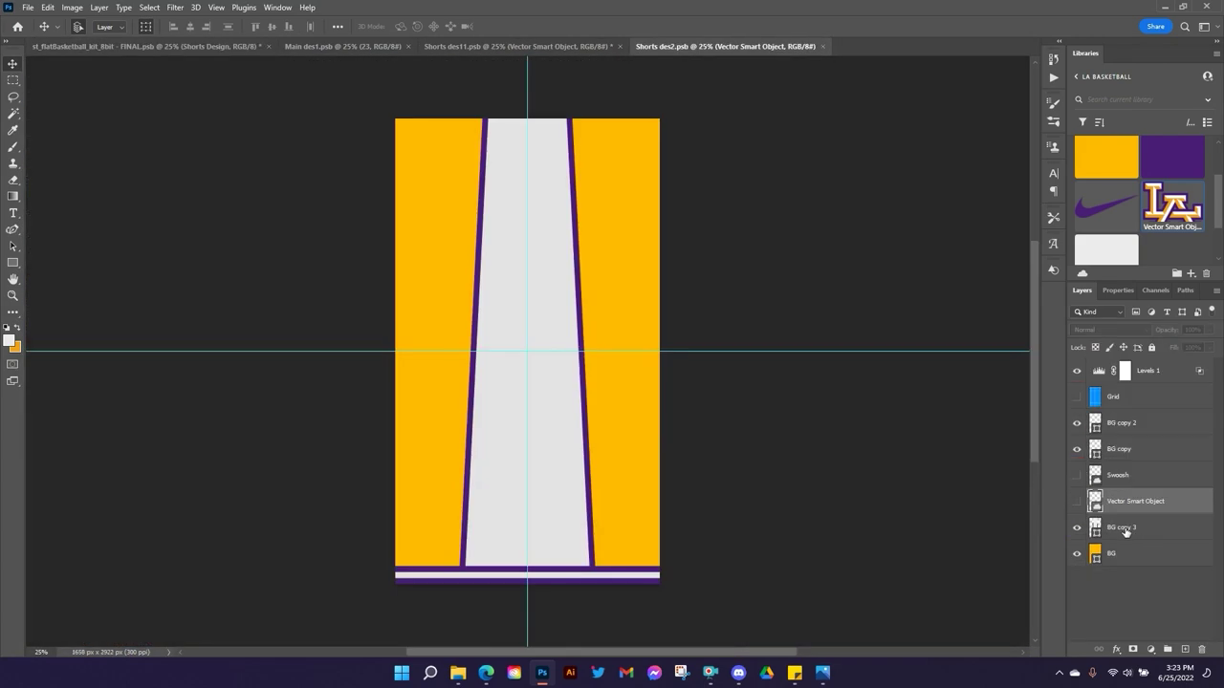
pyautogui.click(1078, 501)
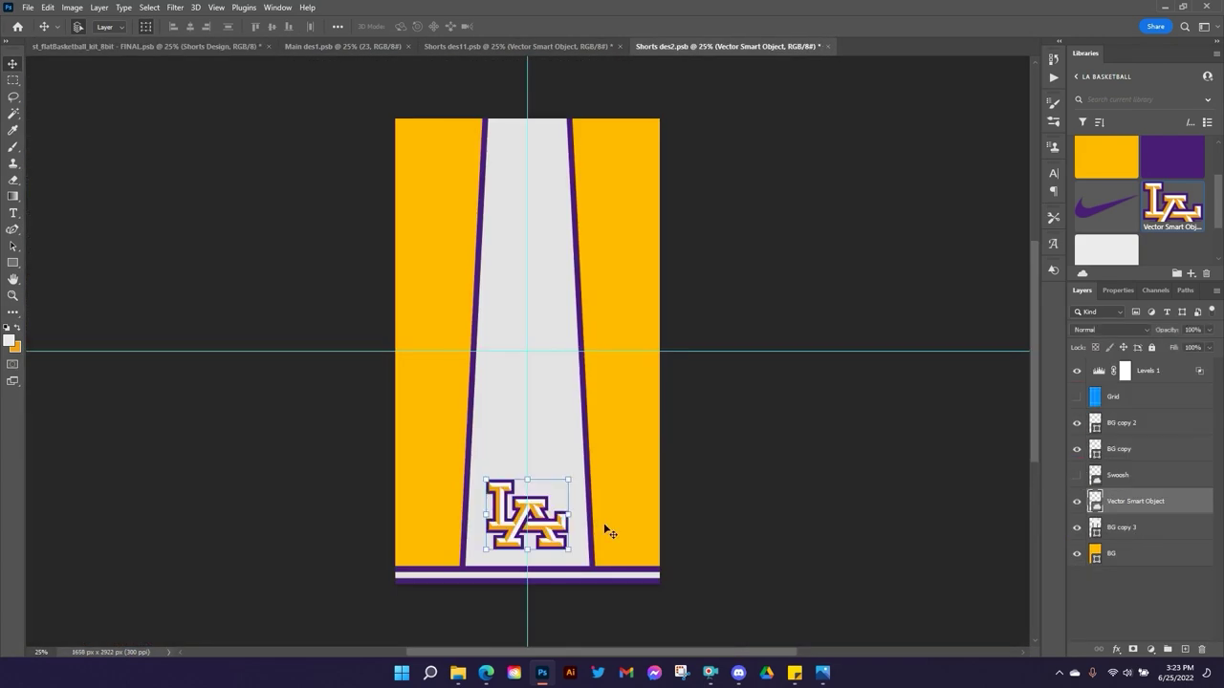
# Duplicate the LA logo layer from Shorts des2.psb into Shorts des11.psb.
pyautogui.rightClick(1140, 509)
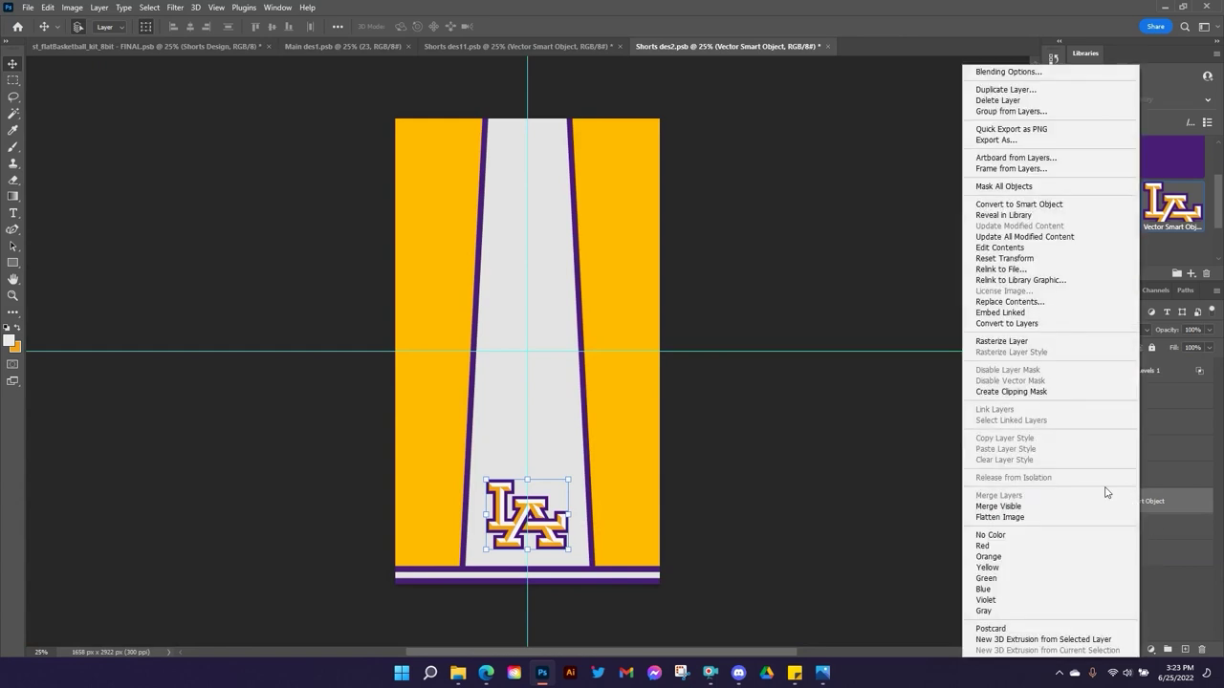
pyautogui.click(1001, 90)
pyautogui.click(592, 232)
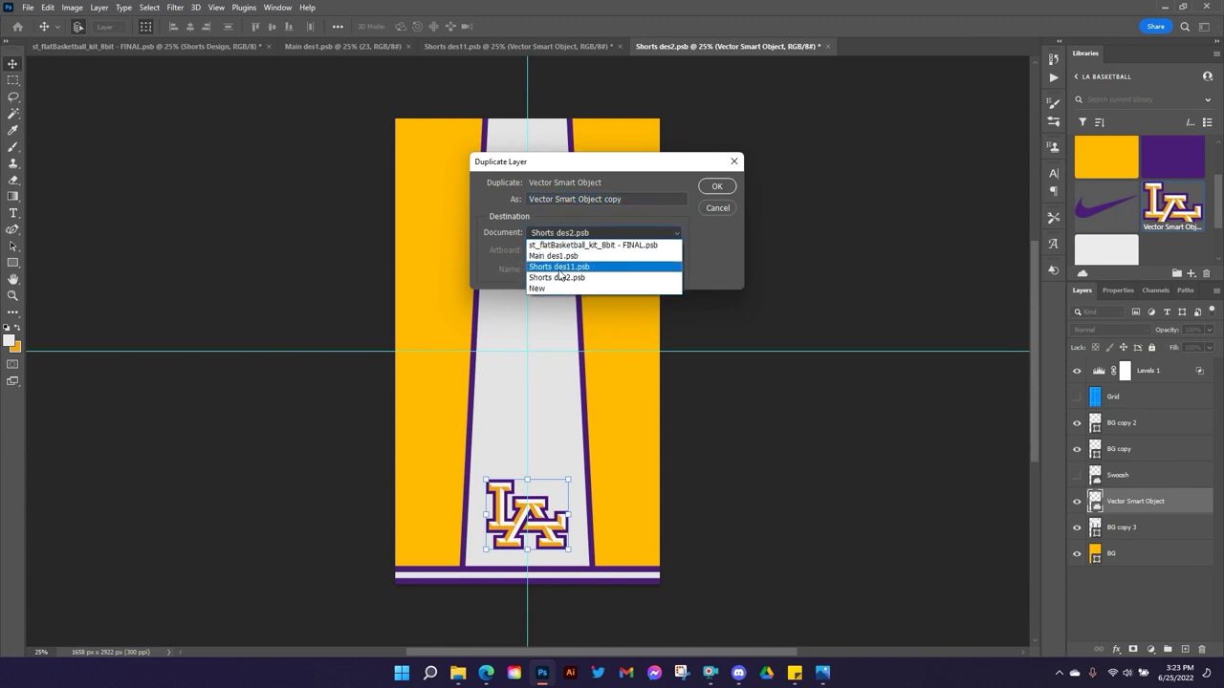
pyautogui.click(560, 267)
pyautogui.click(716, 186)
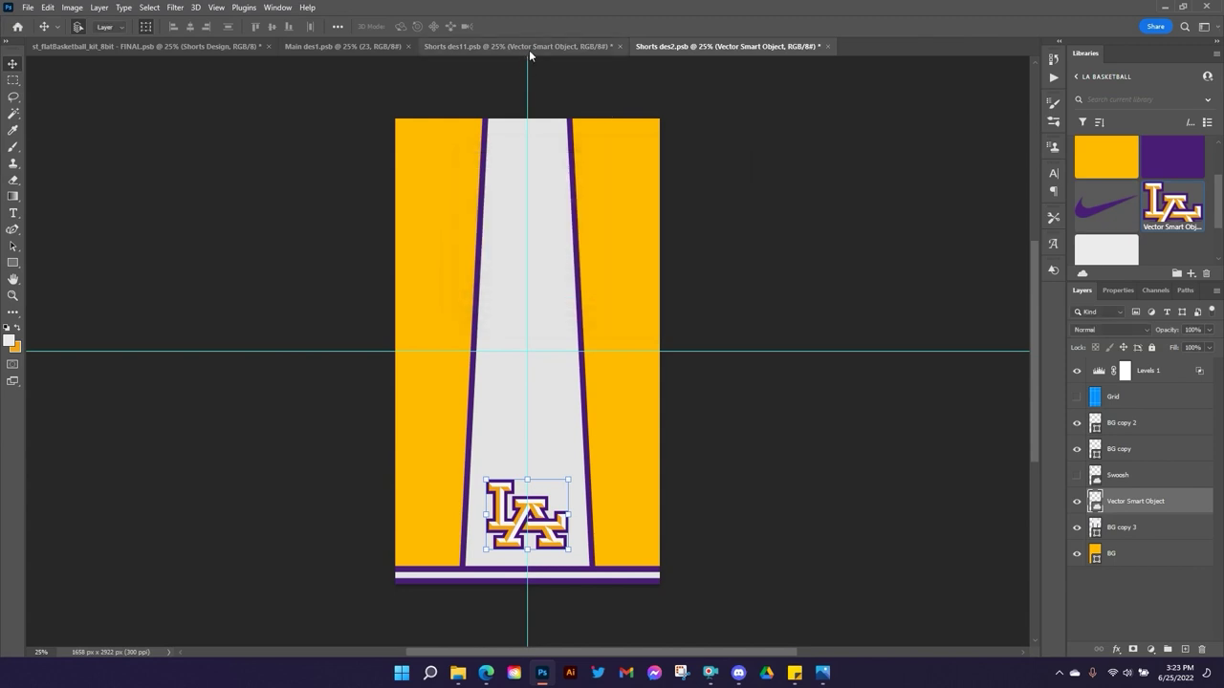
# Hide the original LA logo layer in Shorts des2.psb again, then close the document with its changes saved.
pyautogui.click(1078, 501)
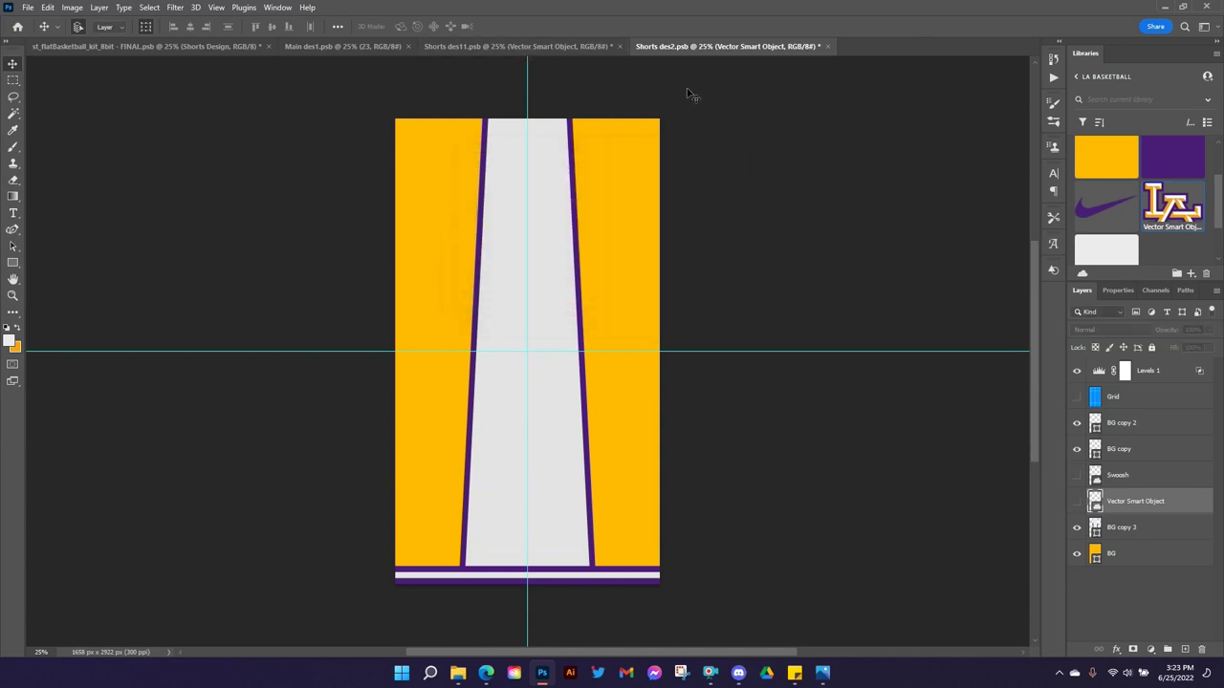
pyautogui.click(829, 46)
pyautogui.click(554, 250)
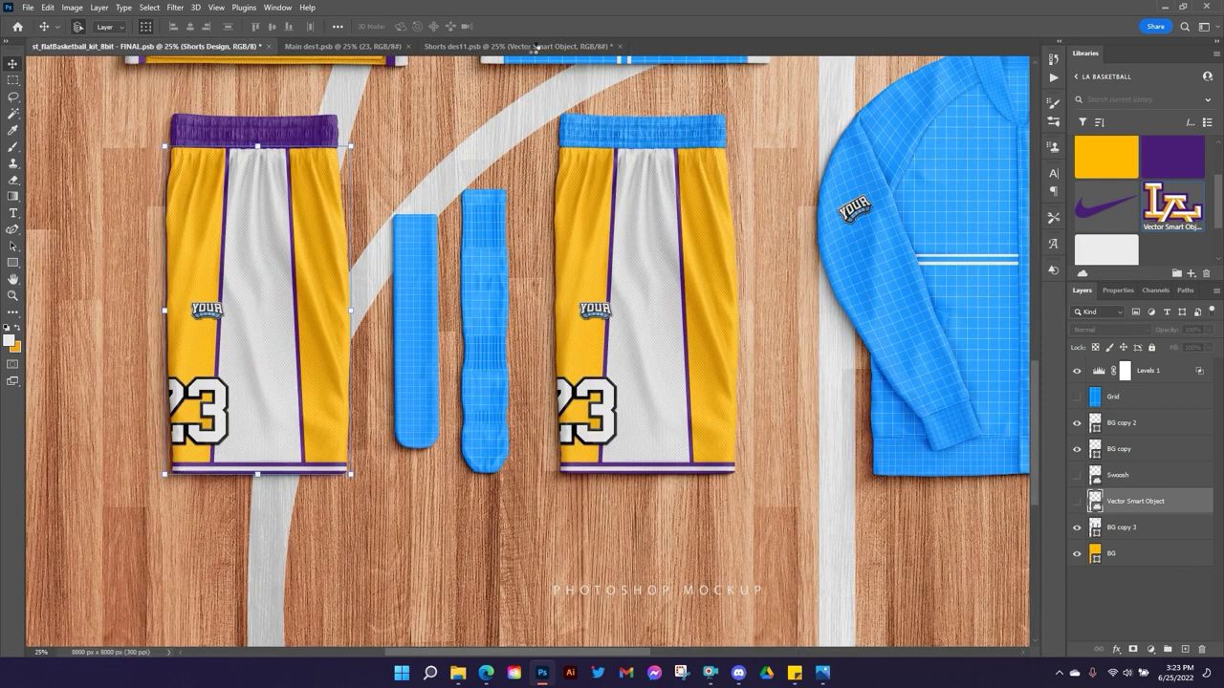
# In Shorts des11.psb, delete the smaller LA logo placed first and hide the YourLogo layer.
pyautogui.click(532, 47)
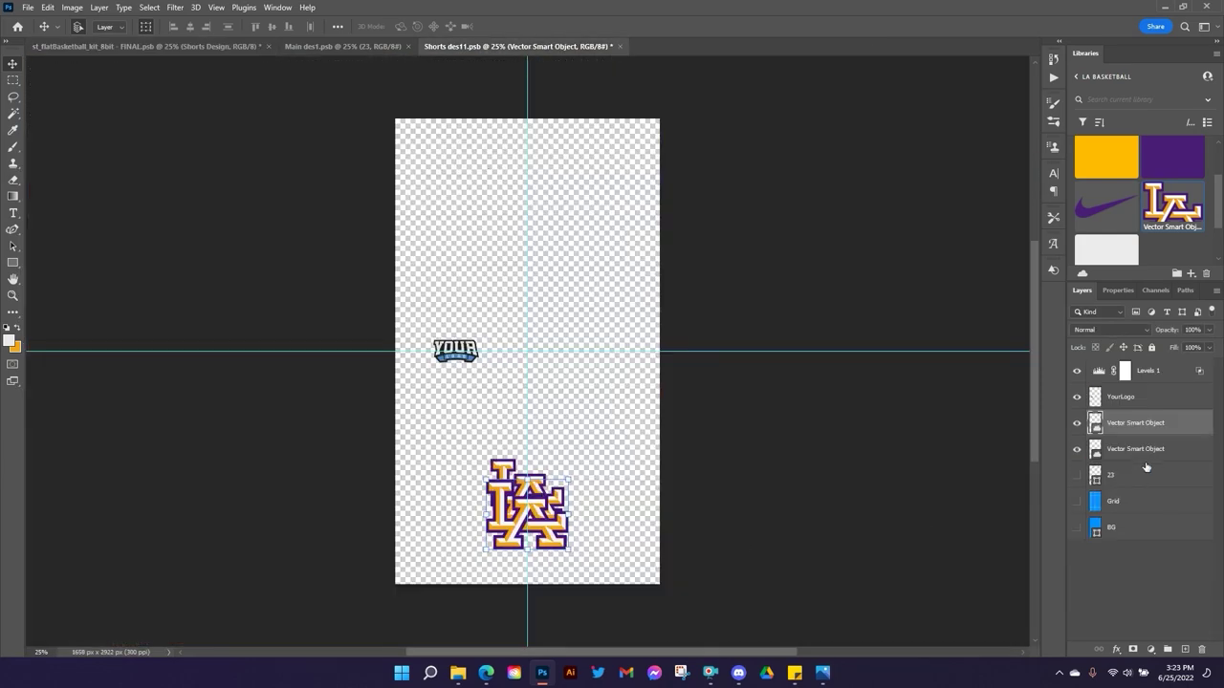
pyautogui.moveTo(1144, 448); pyautogui.dragTo(1203, 649)
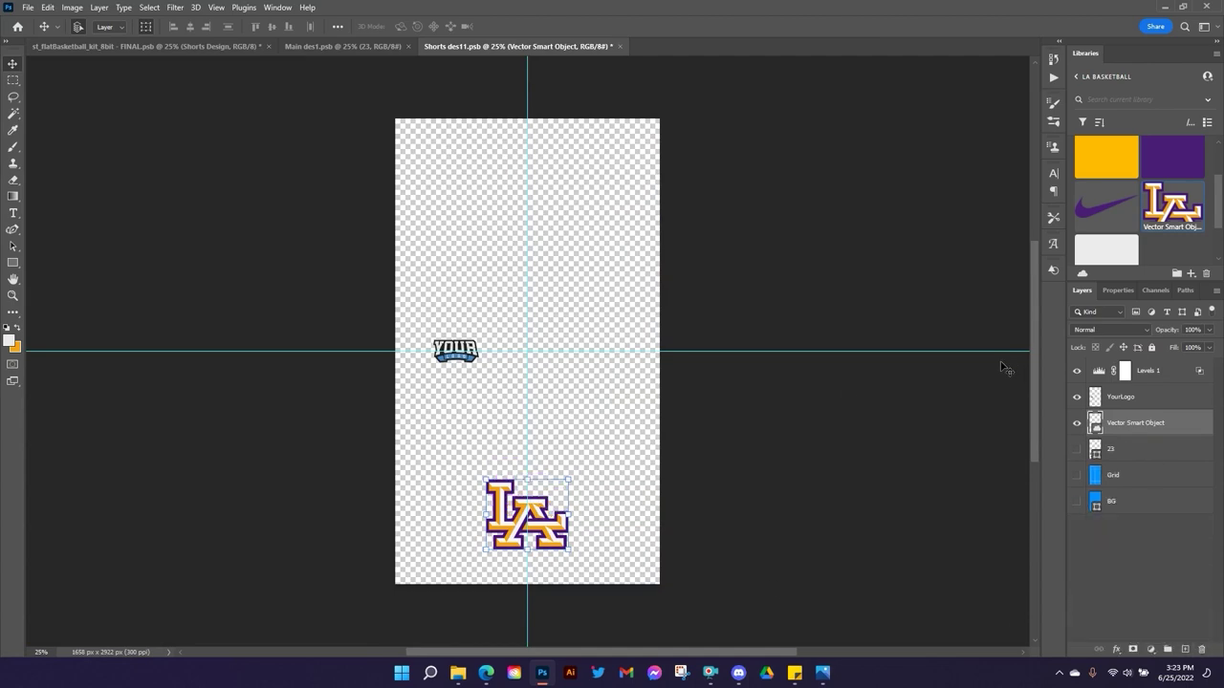
pyautogui.click(1077, 398)
# Place the library's purple Swoosh near the upper-left corner of Shorts des11.psb, save it and check the shorts in the kit mockup.
pyautogui.click(1119, 400)
pyautogui.moveTo(1090, 212); pyautogui.dragTo(431, 170)
pyautogui.click(629, 26)
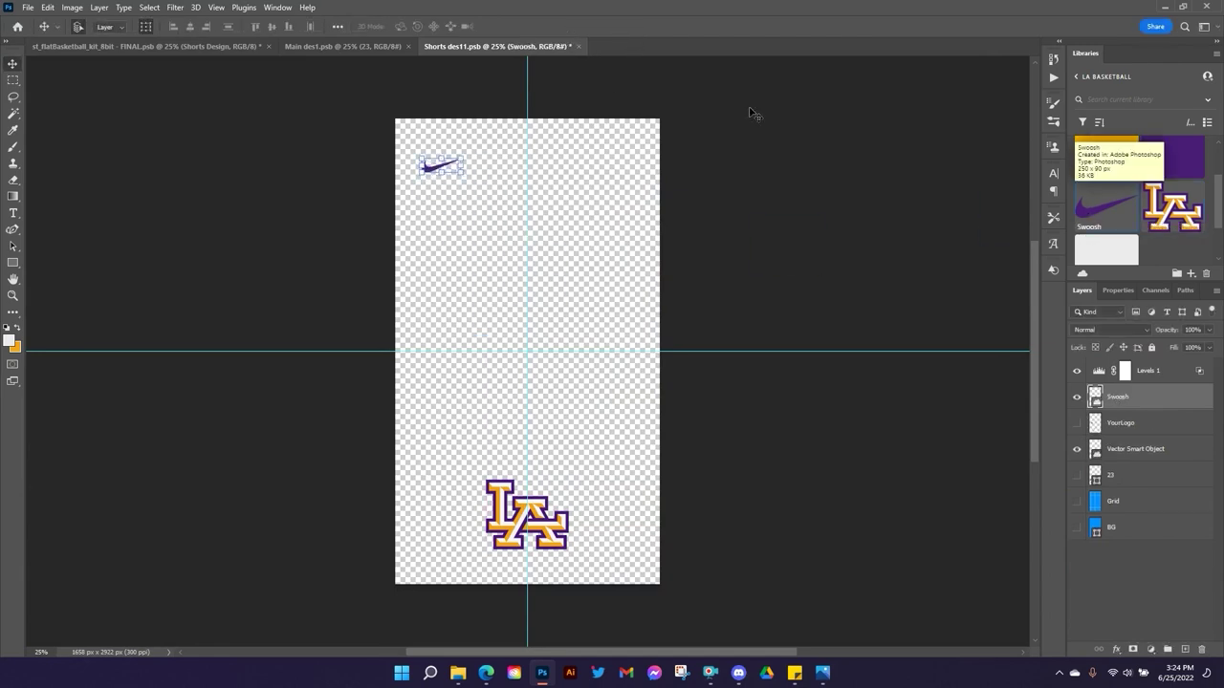
pyautogui.click(167, 48)
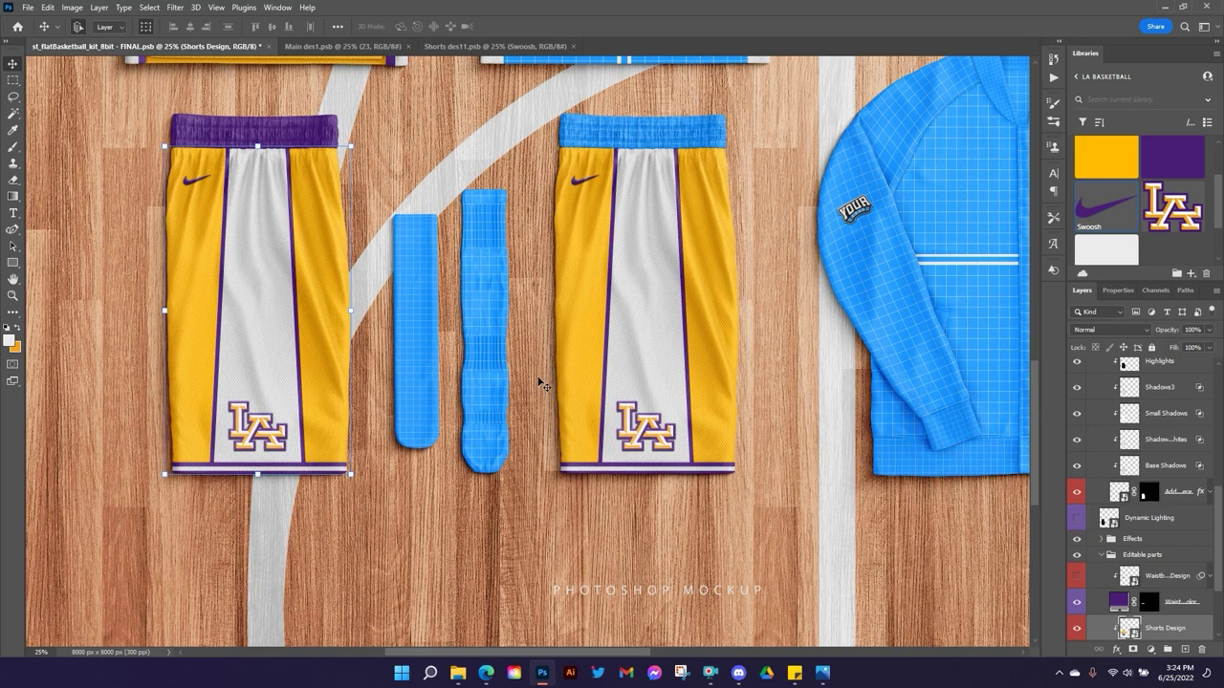
pyautogui.moveTo(733, 218); pyautogui.dragTo(673, 583)
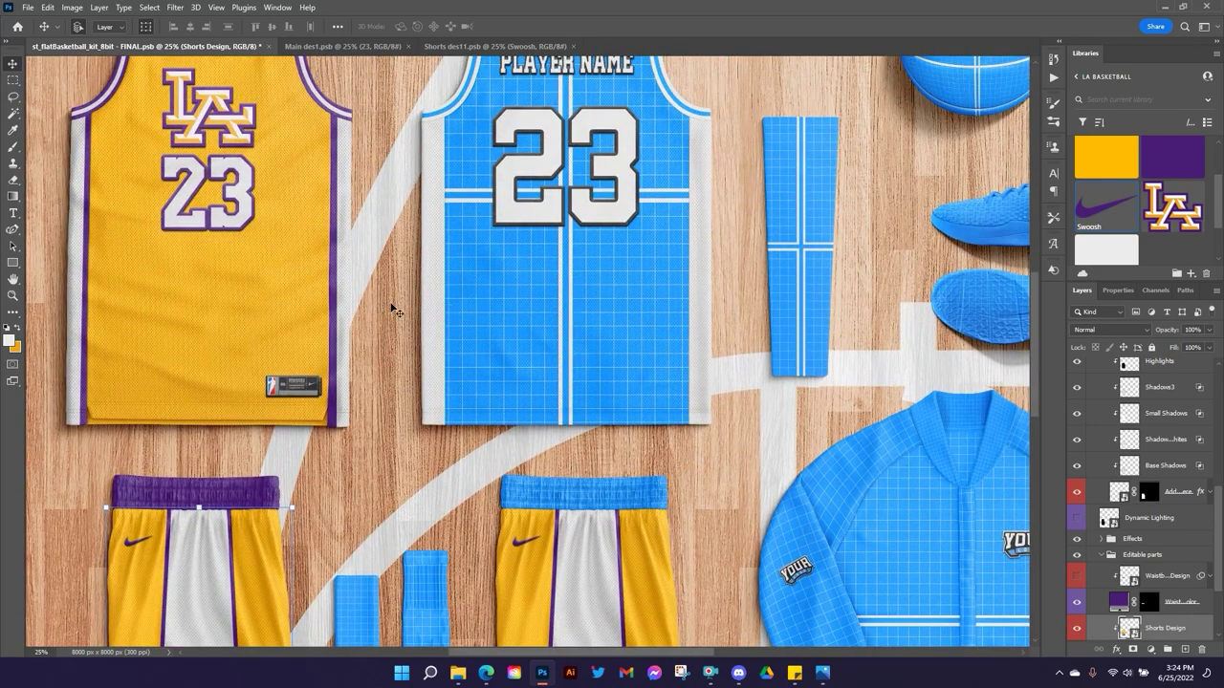
pyautogui.scroll(-6, 536, 468)
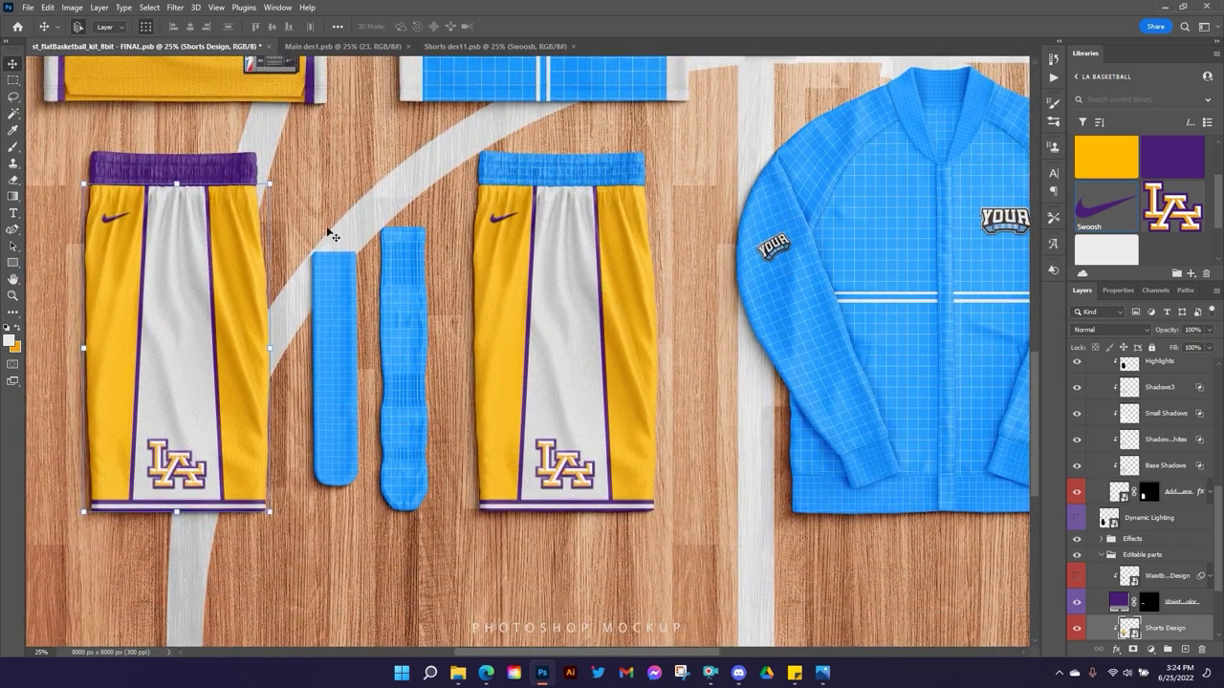
# Close Shorts des11.psb and Main des1.psb, then collapse the Shorts Left group in the kit mockup.
pyautogui.click(574, 46)
pyautogui.click(407, 48)
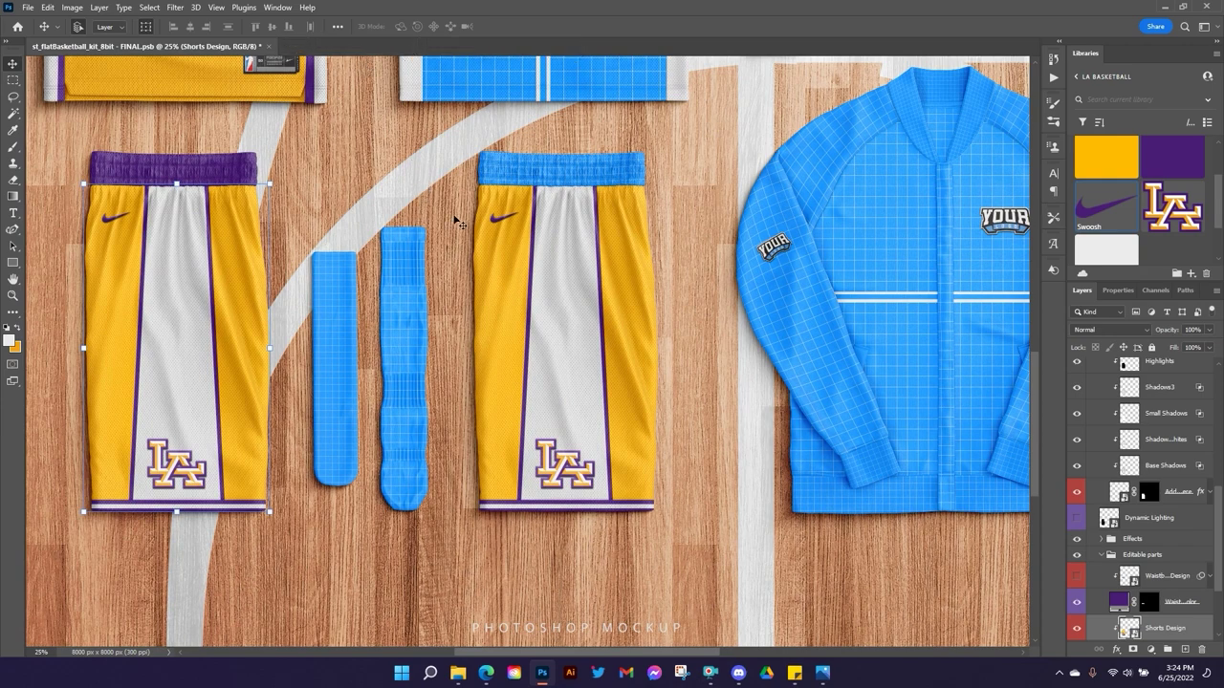
pyautogui.scroll(5, 1129, 489)
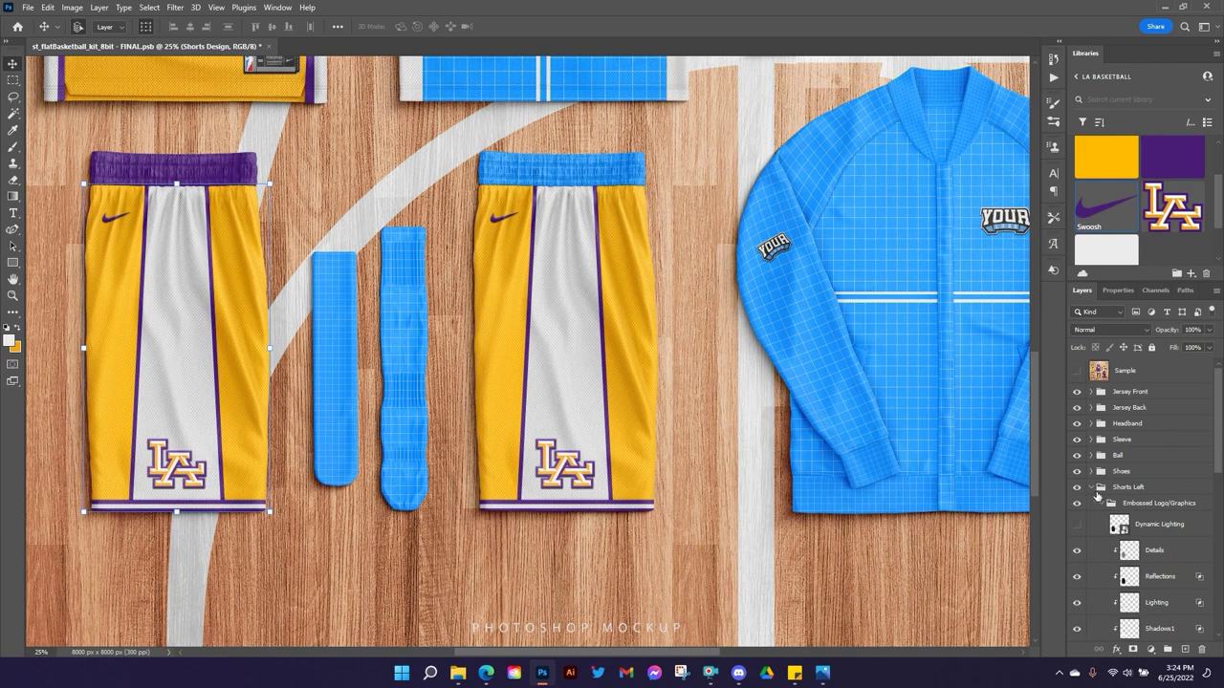
pyautogui.click(1095, 490)
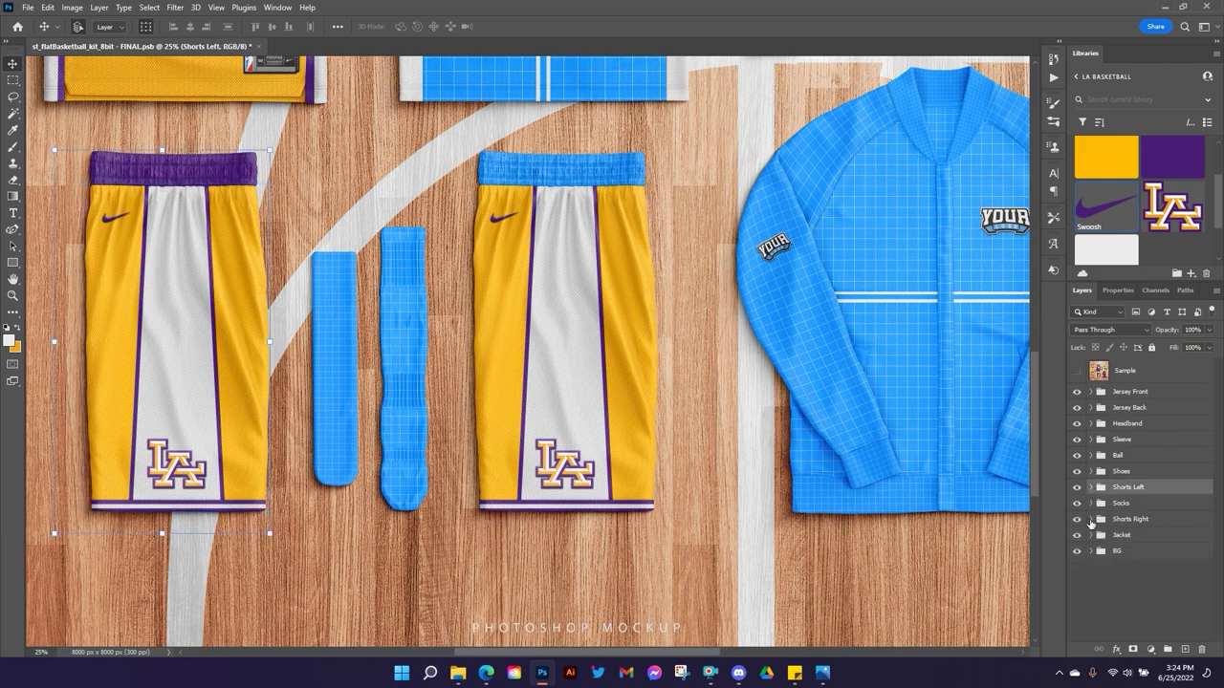
# Expand the shorts groups, select the Shorts Left "Add your design here" layer and toggle its visibility to check which logos it holds.
pyautogui.click(1091, 520)
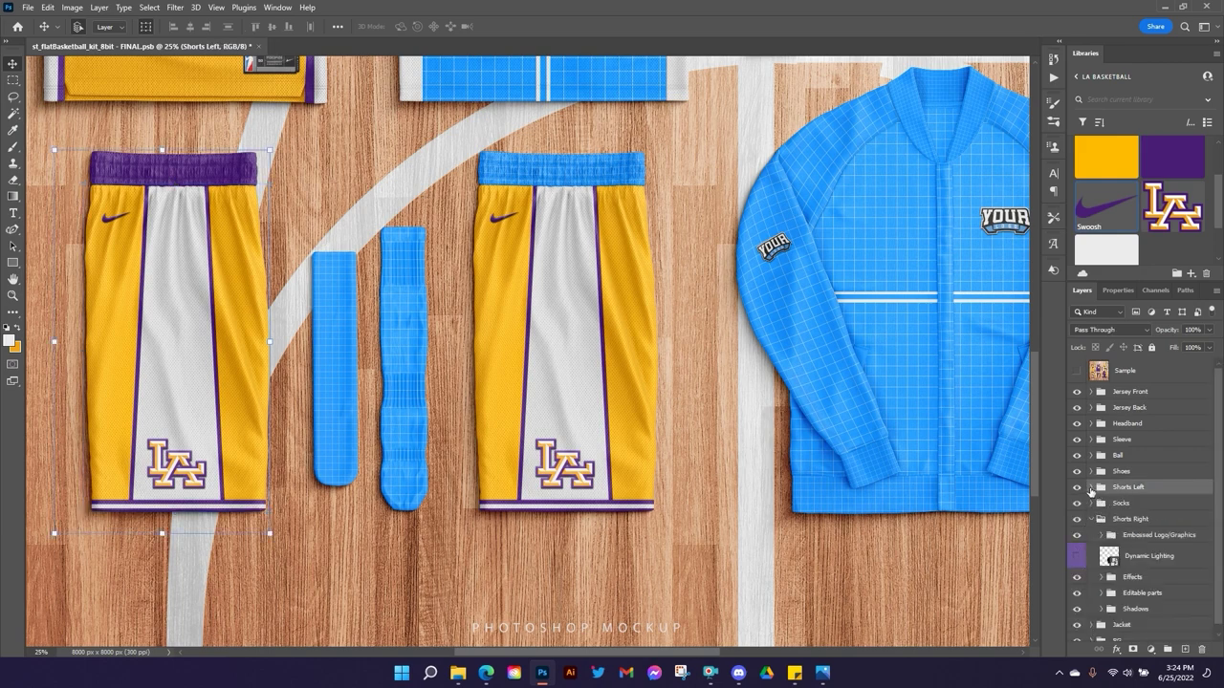
pyautogui.click(1101, 534)
pyautogui.scroll(-3, 1109, 478)
pyautogui.click(1100, 508)
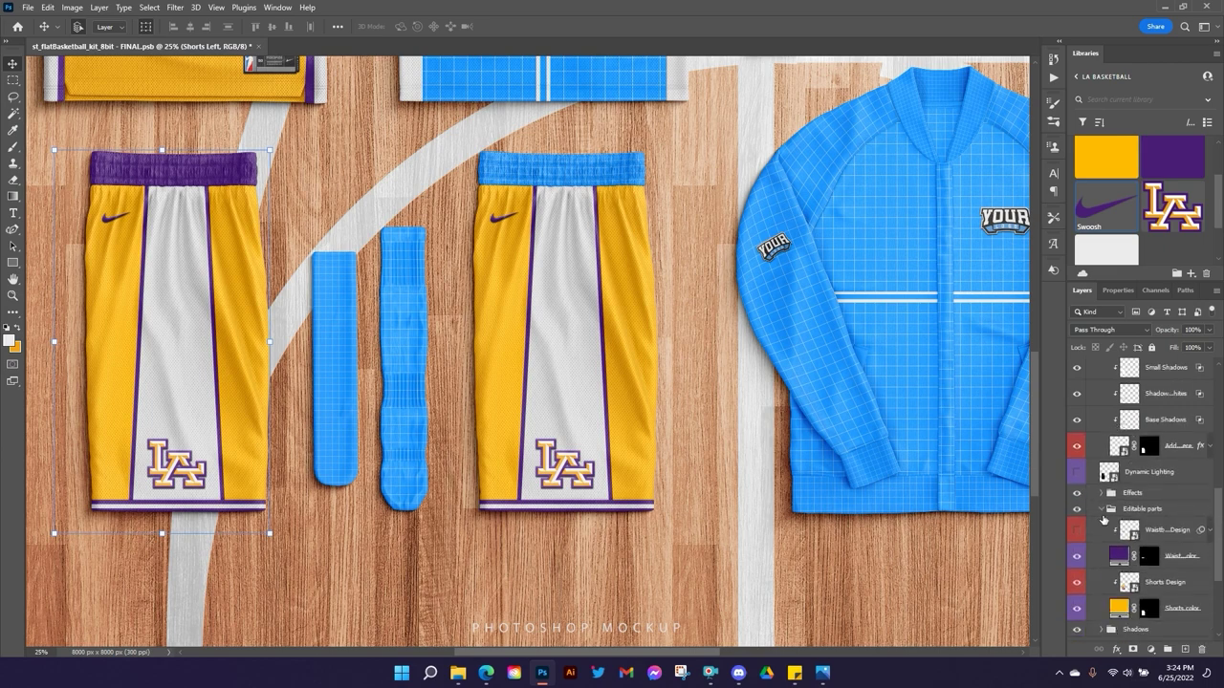
pyautogui.click(1175, 450)
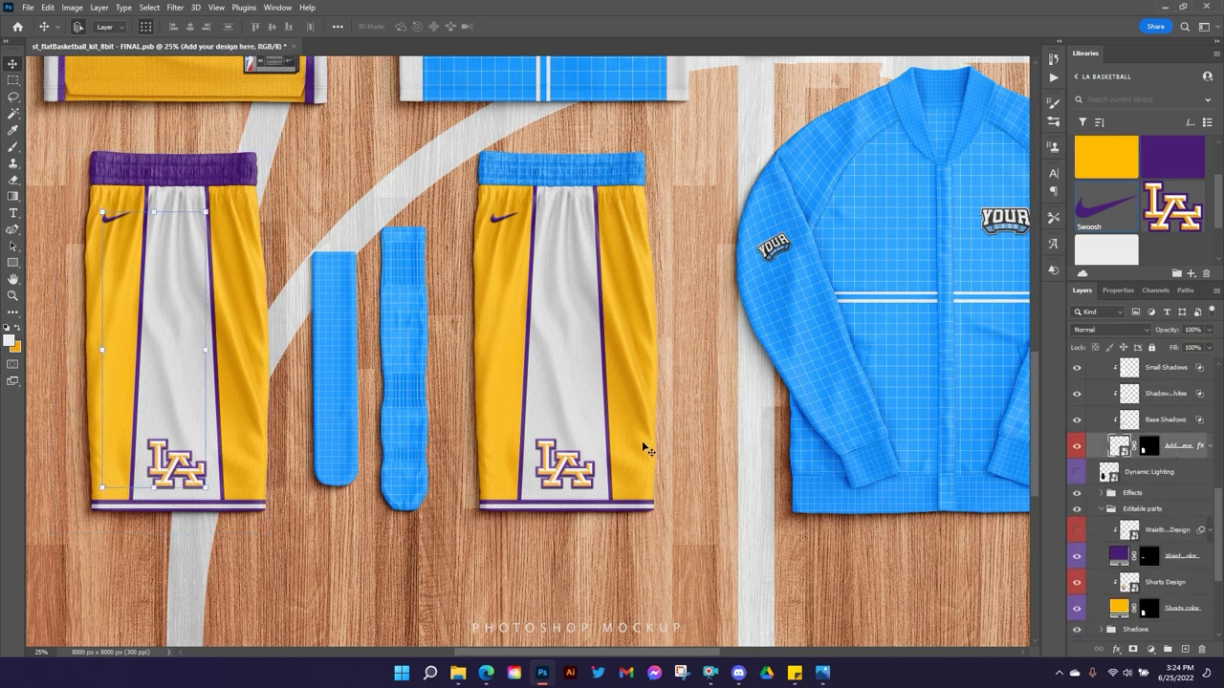
pyautogui.click(1076, 447)
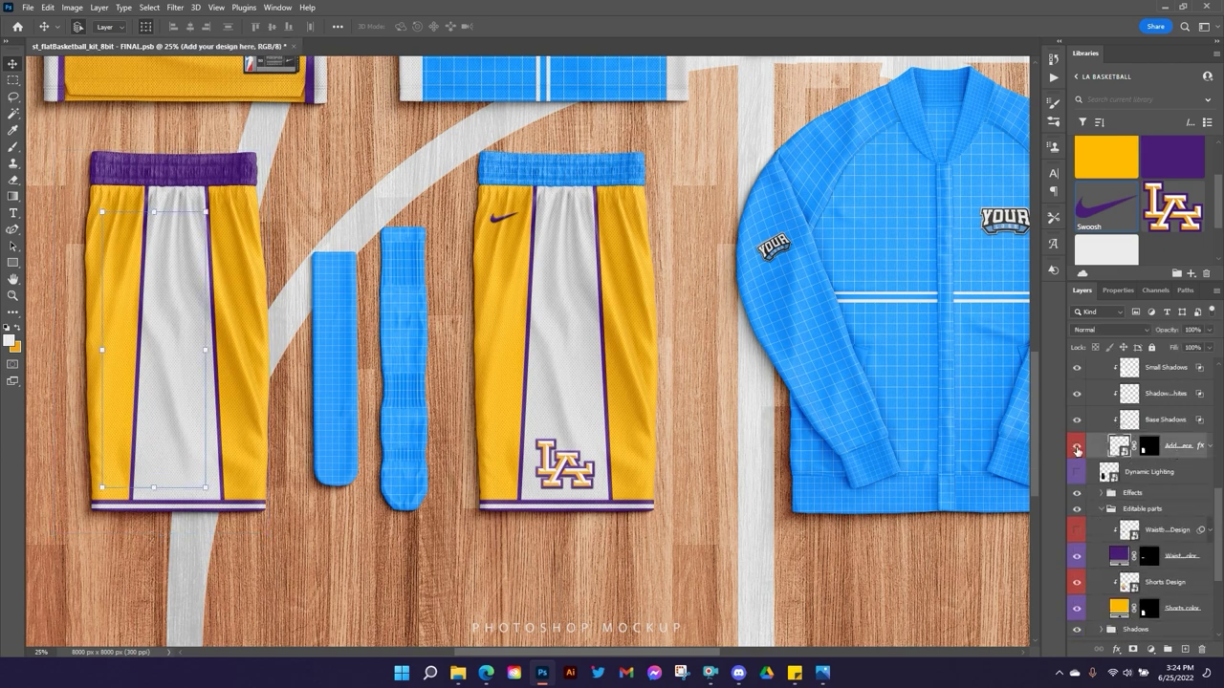
pyautogui.click(1076, 447)
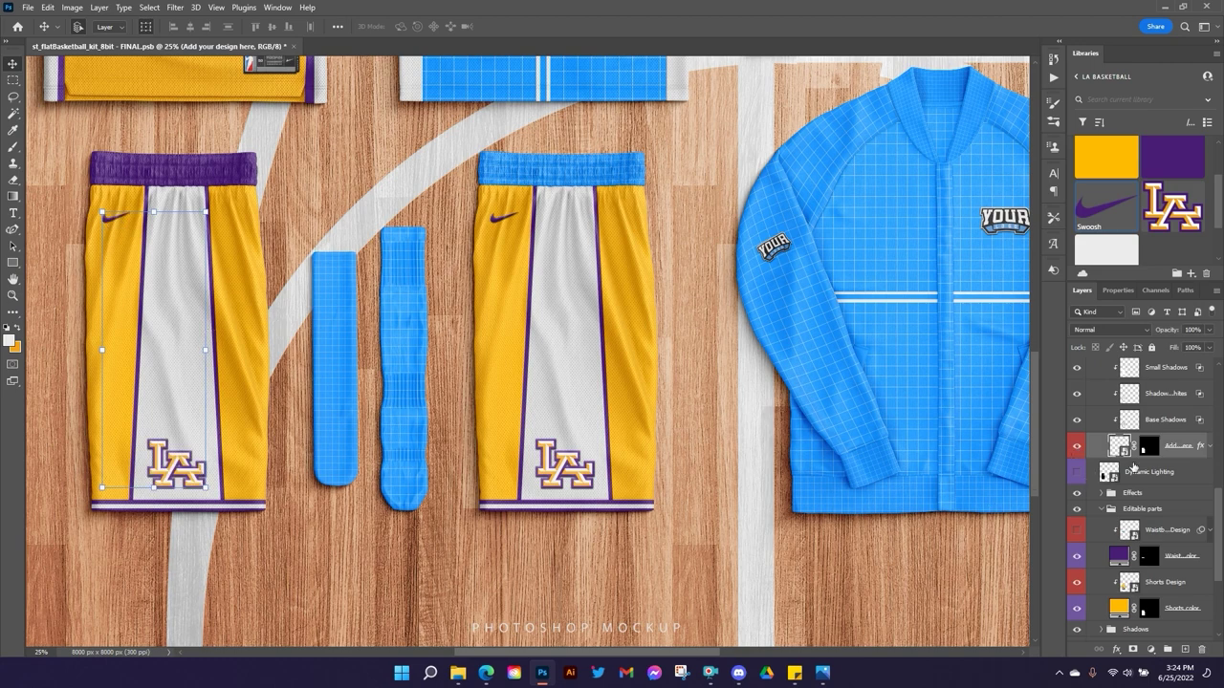
# Duplicate the left shorts' "Add your design here" smart object, rasterize the copy and hide the original, checking the copy's visibility.
pyautogui.hotkey('ctrl', 'j')
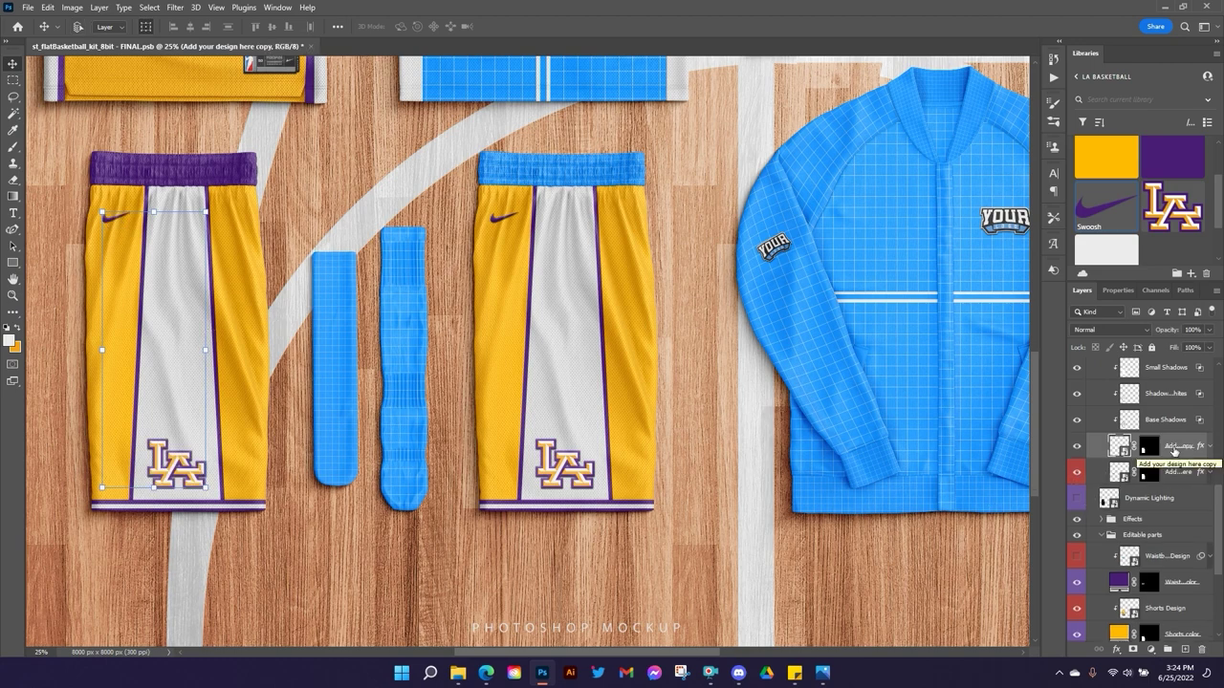
pyautogui.rightClick(1173, 450)
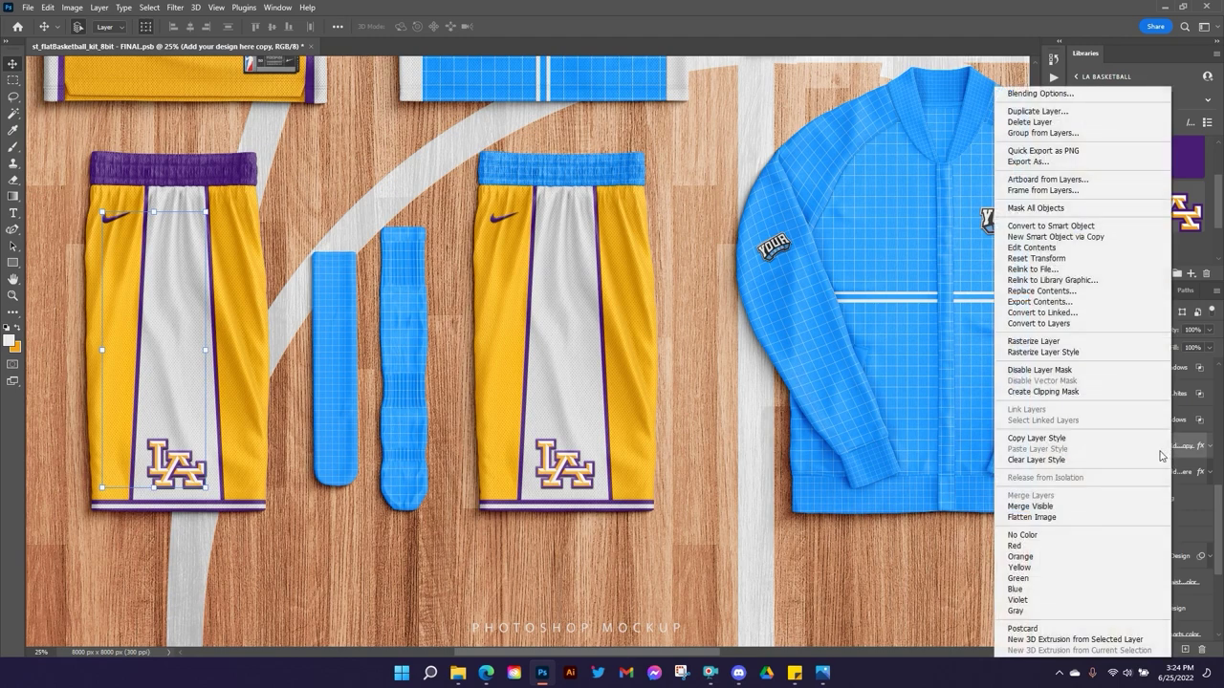
pyautogui.click(1055, 343)
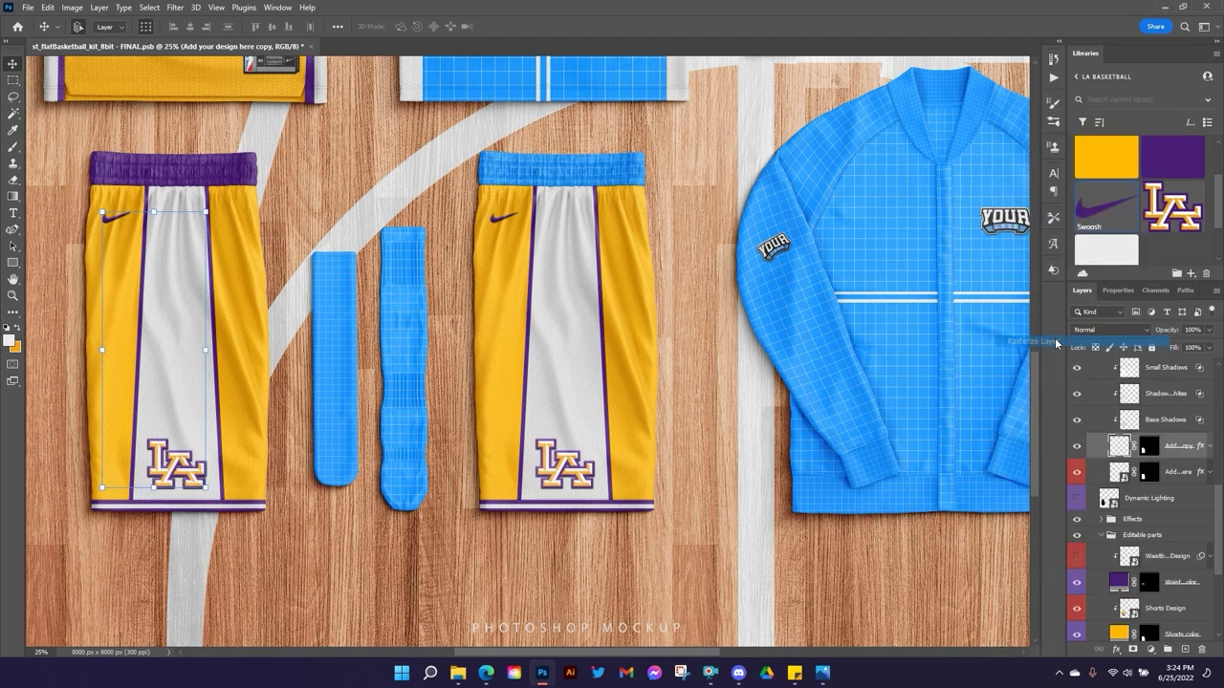
pyautogui.click(1079, 474)
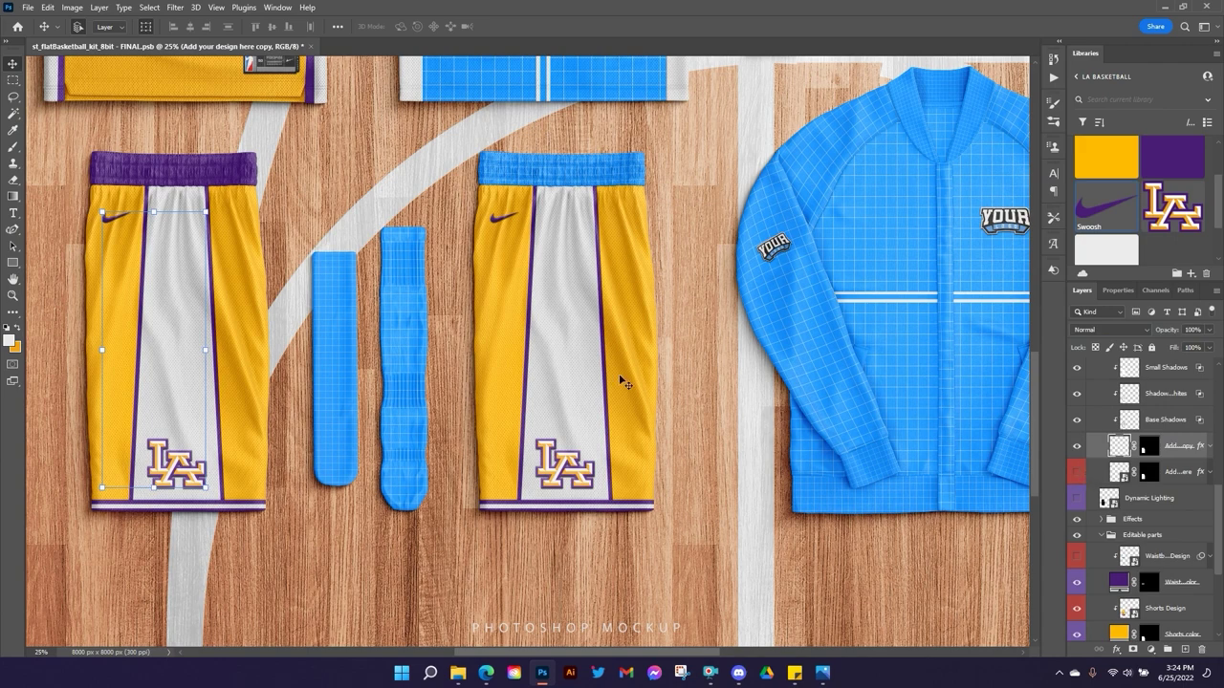
pyautogui.click(1078, 446)
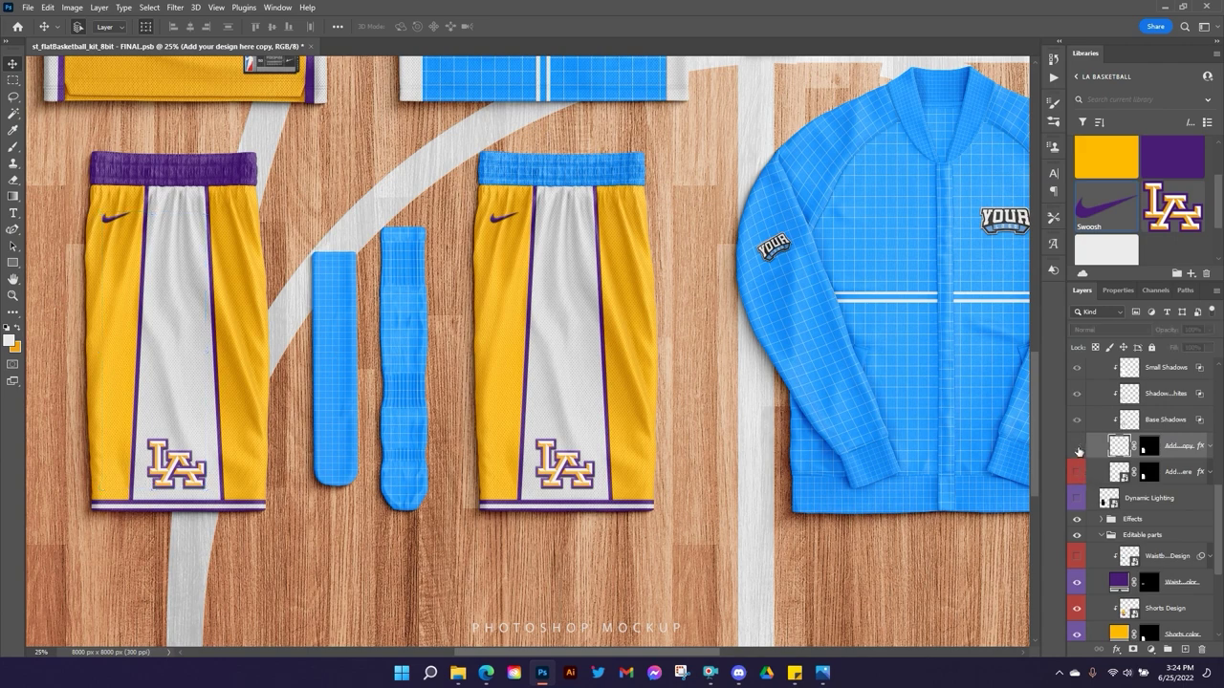
pyautogui.click(1077, 448)
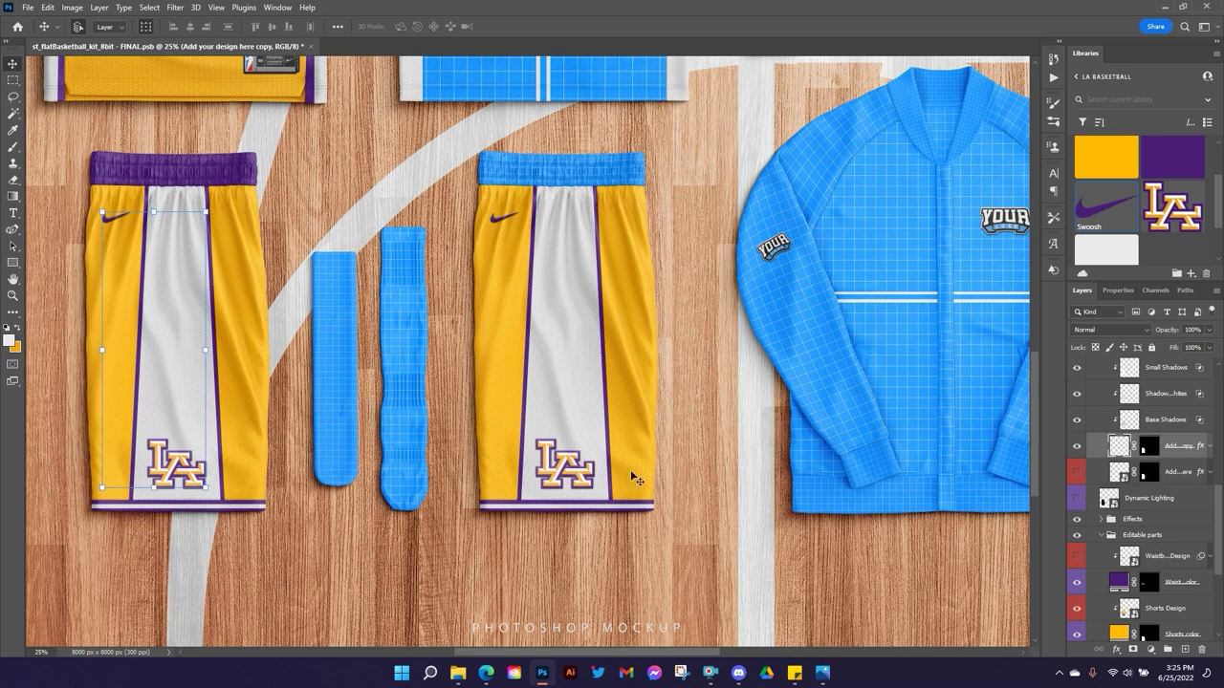
# Show and hide the left shorts' waistband design layer to preview its effect on the waistband.
pyautogui.scroll(-3, 1148, 467)
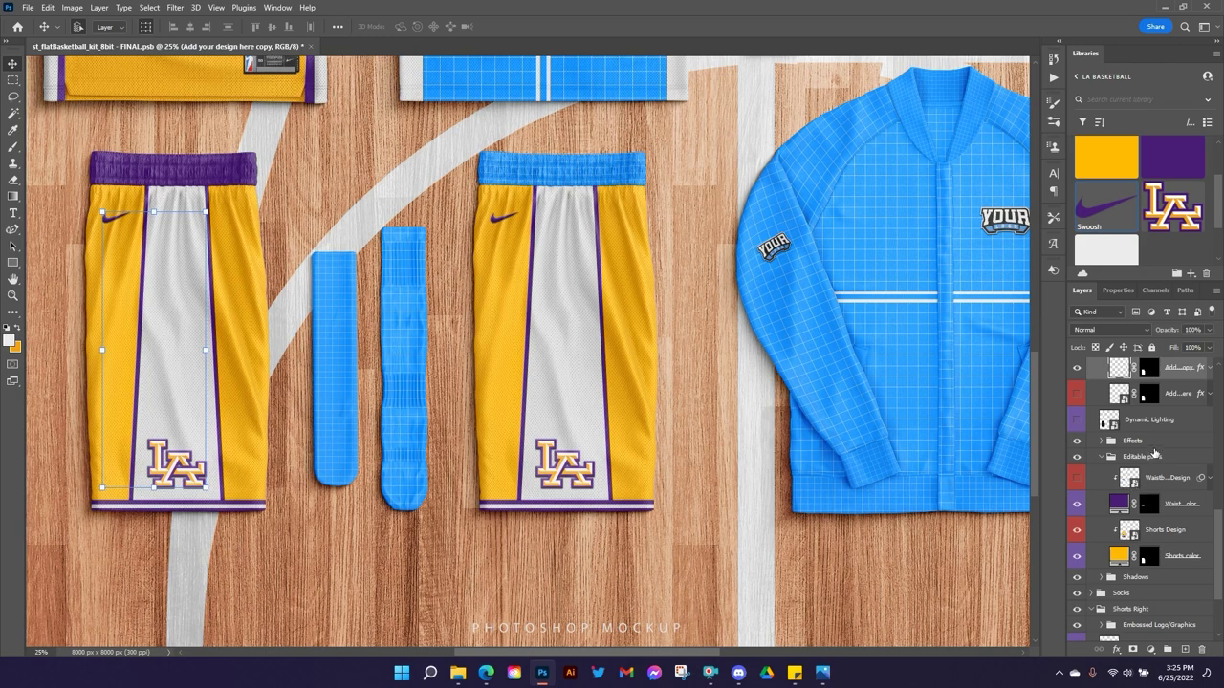
pyautogui.scroll(-1, 1159, 448)
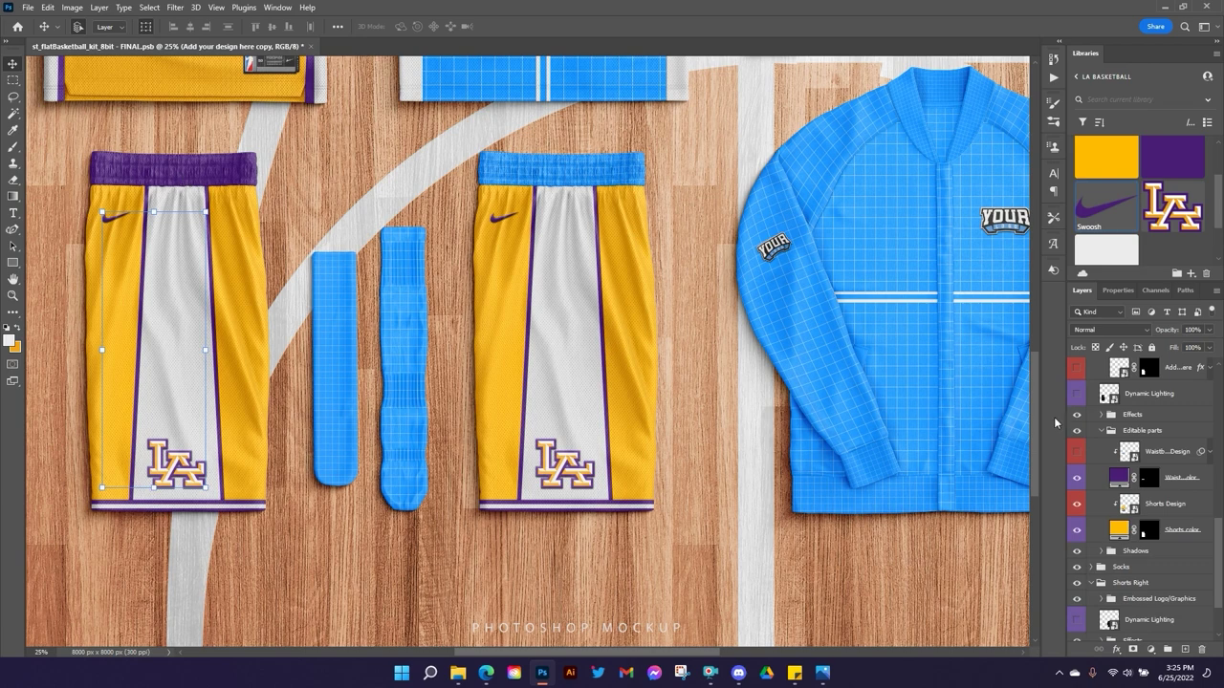
pyautogui.click(1075, 454)
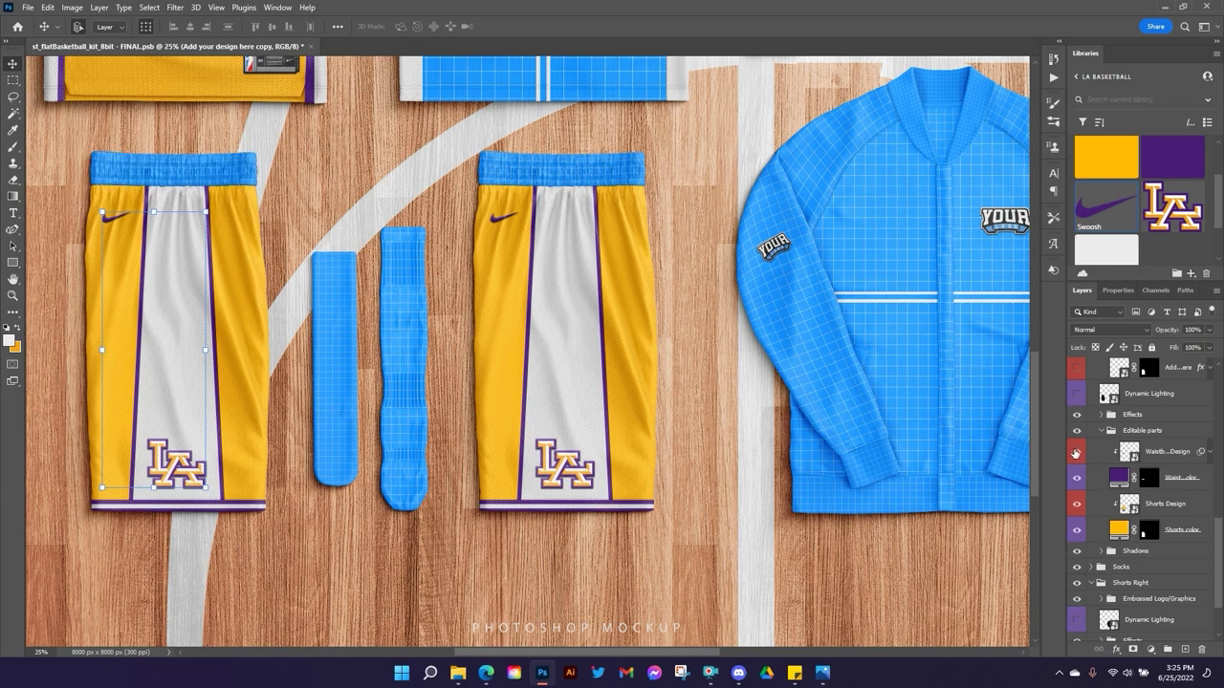
pyautogui.click(1076, 454)
pyautogui.scroll(-3, 1134, 459)
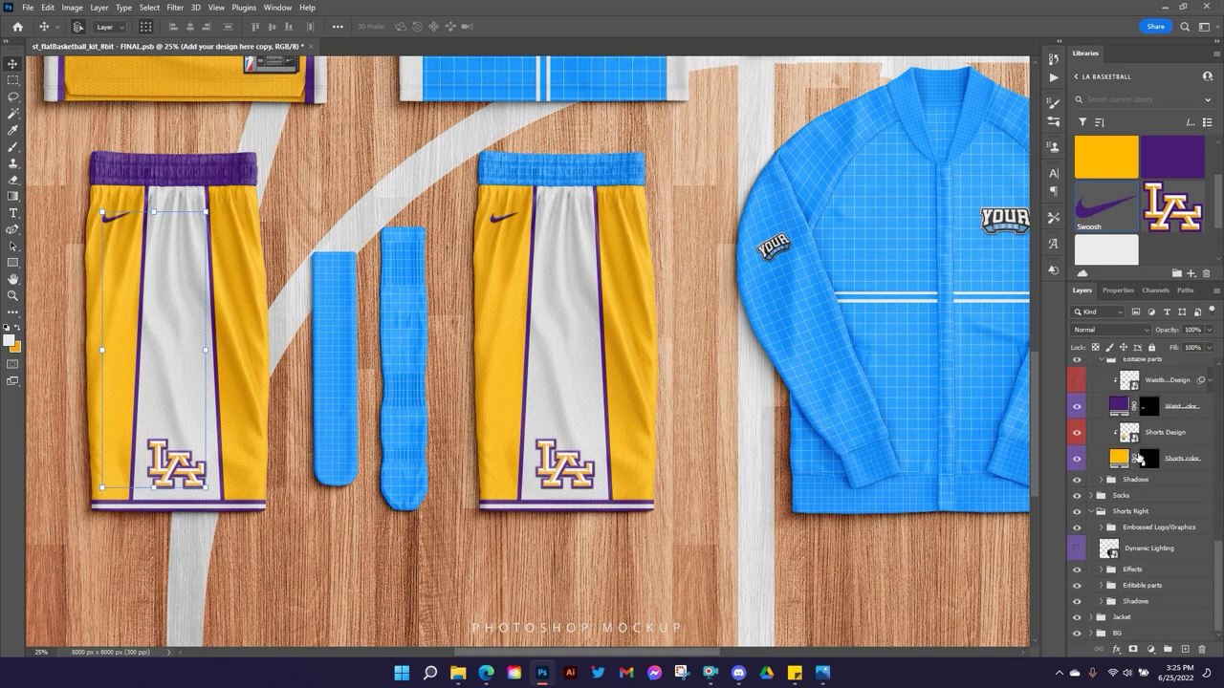
pyautogui.scroll(3, 1138, 459)
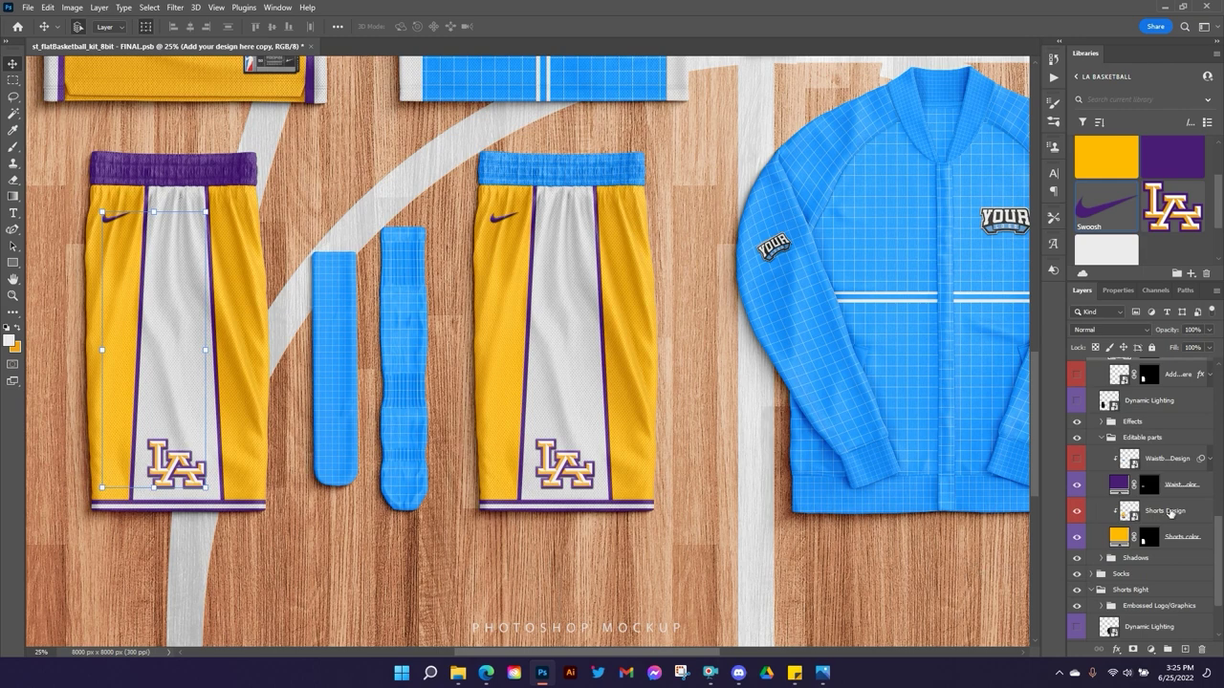
# Duplicate the left shorts' Shorts Design layer, clip and rasterize the copy, and hide the original smart object.
pyautogui.click(1168, 513)
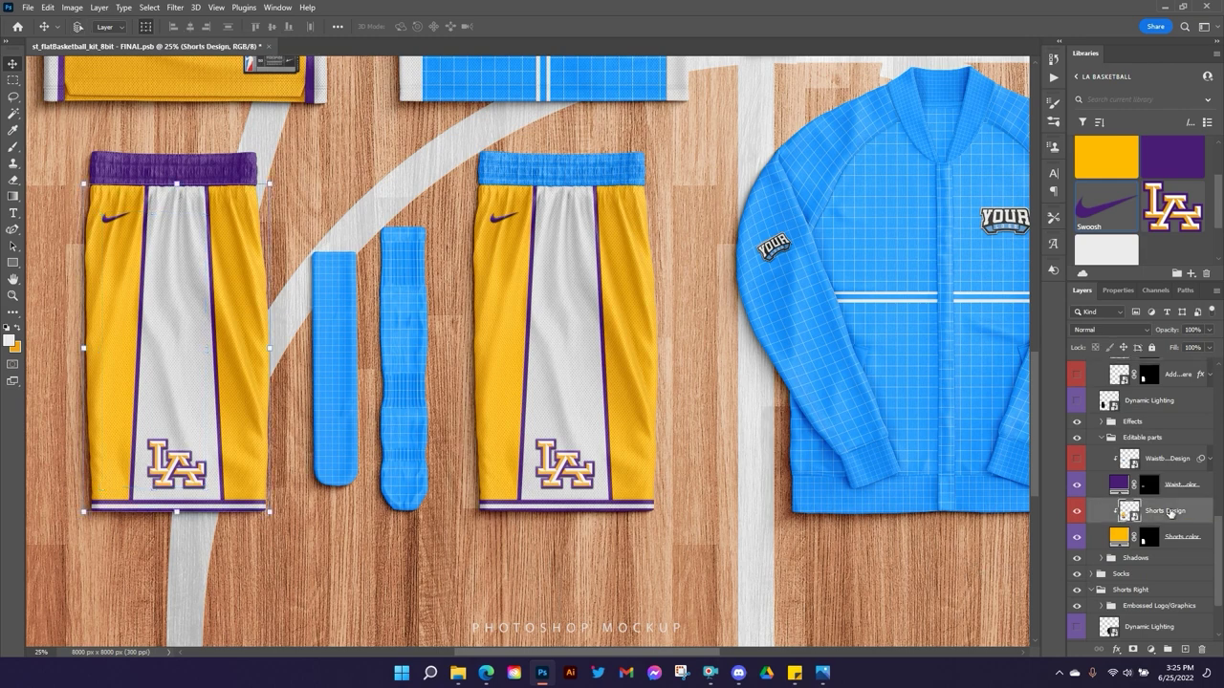
pyautogui.hotkey('ctrl', 'j')
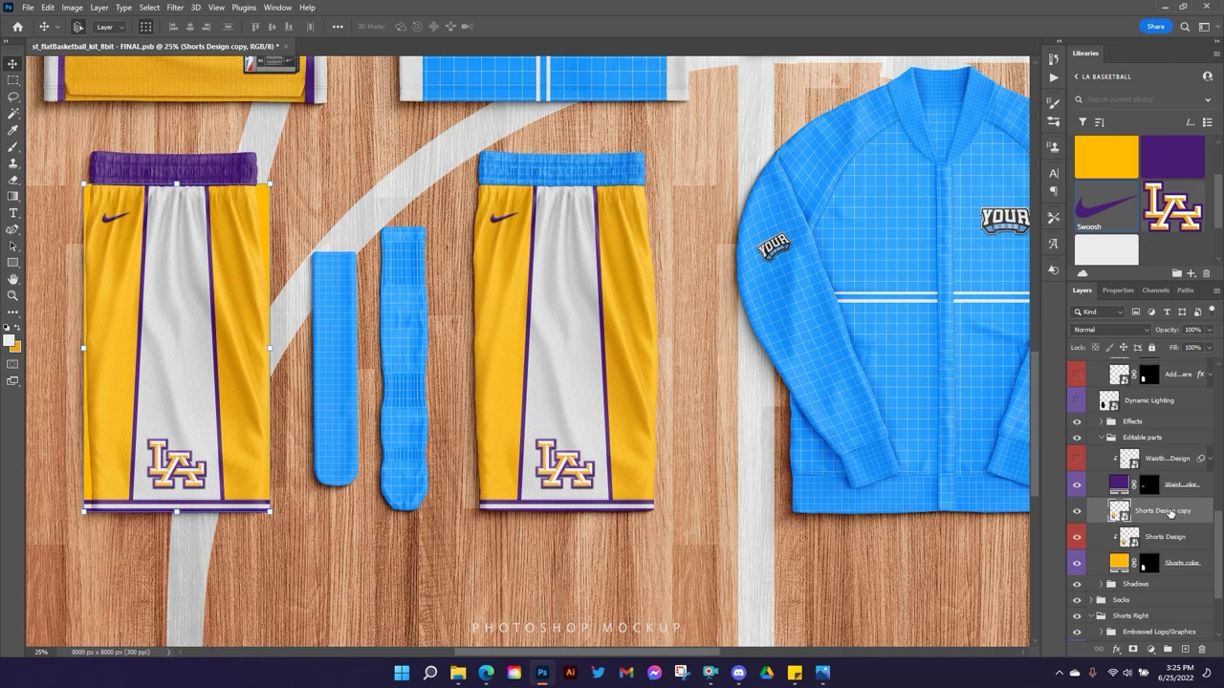
pyautogui.rightClick(1171, 512)
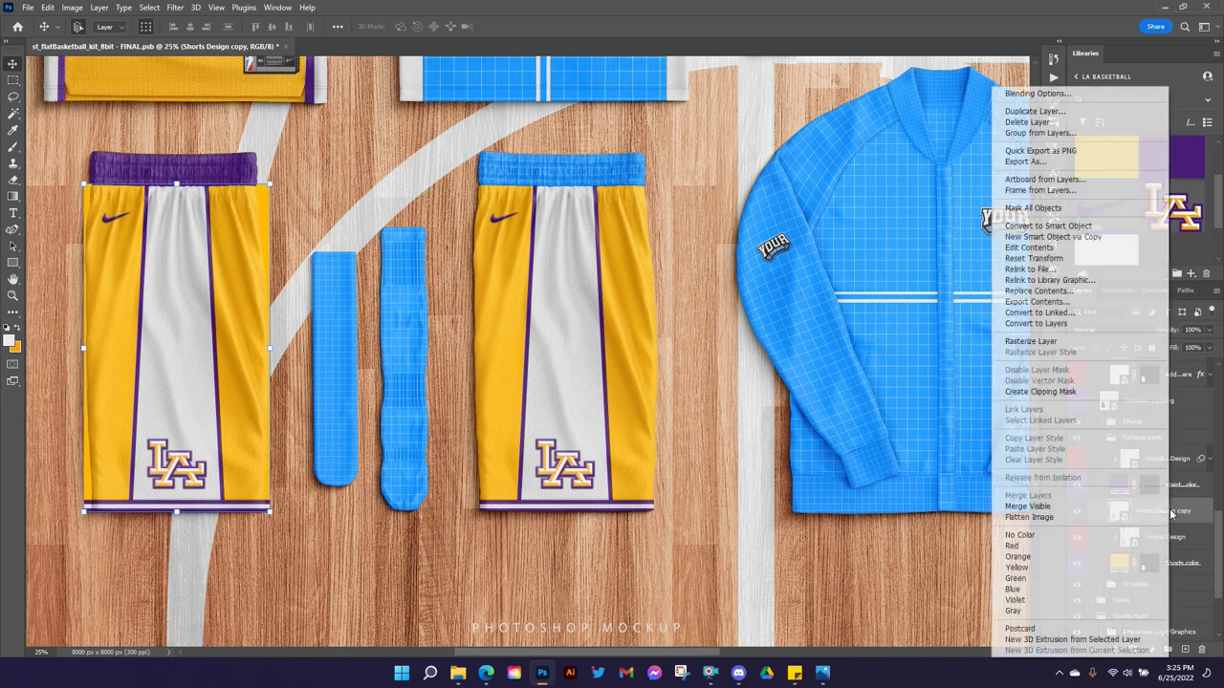
pyautogui.click(1138, 390)
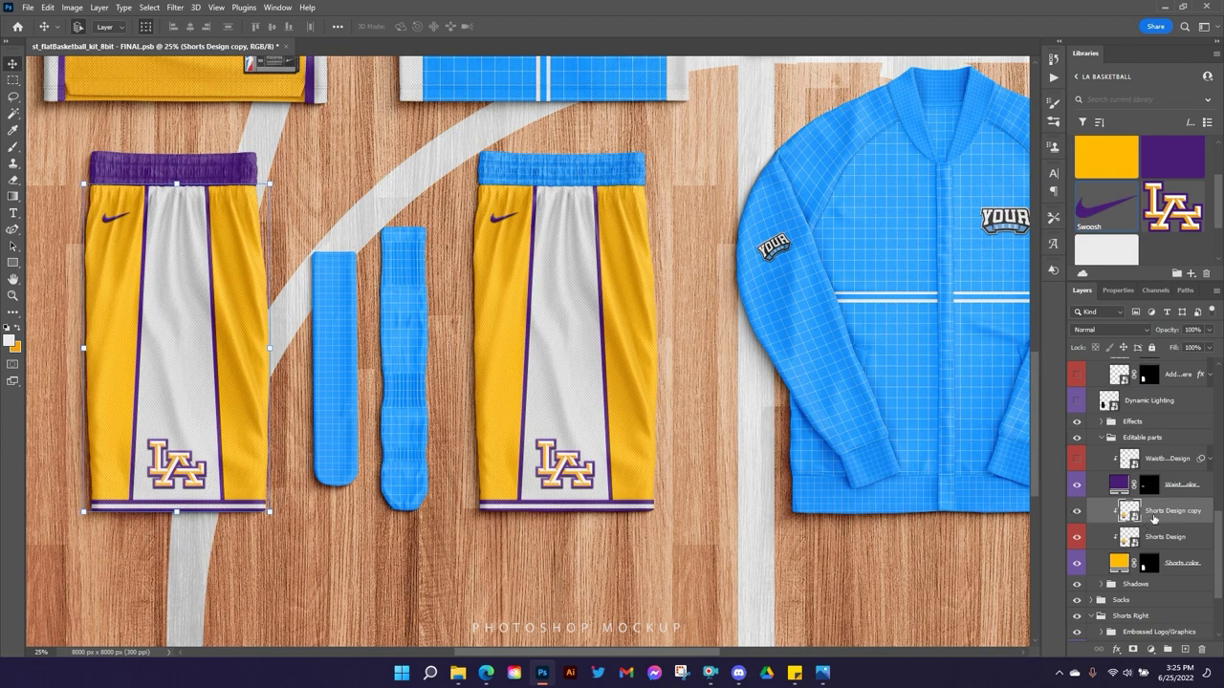
pyautogui.rightClick(1157, 518)
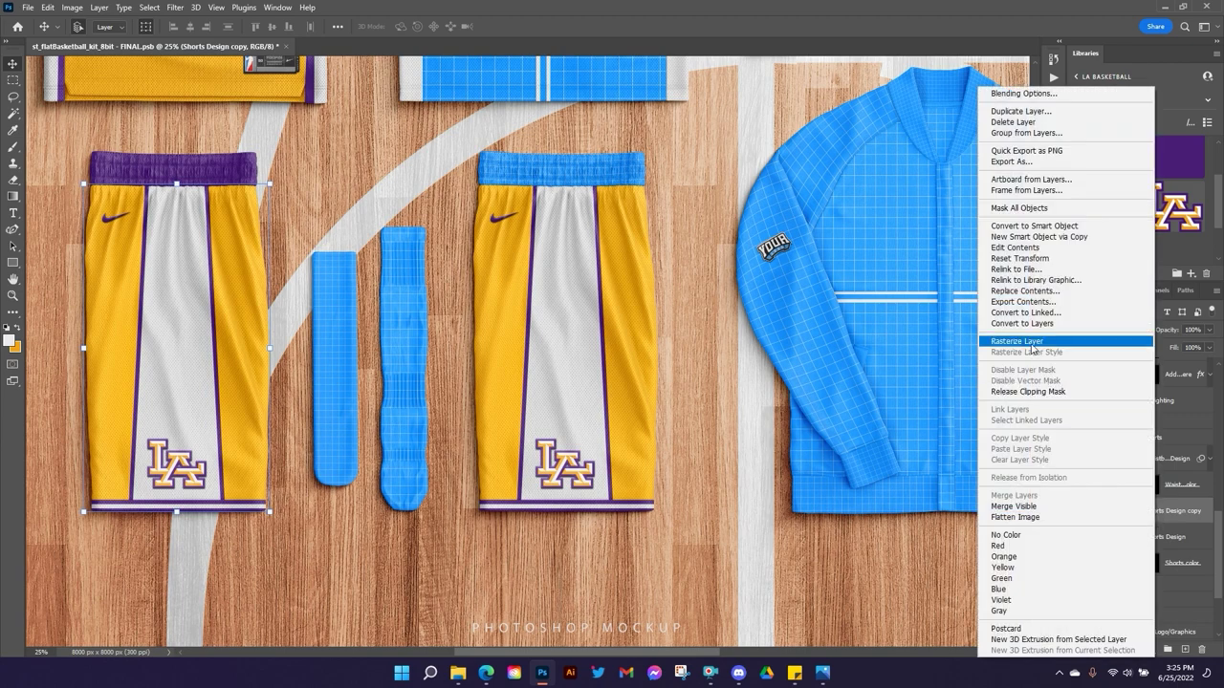
pyautogui.click(1032, 349)
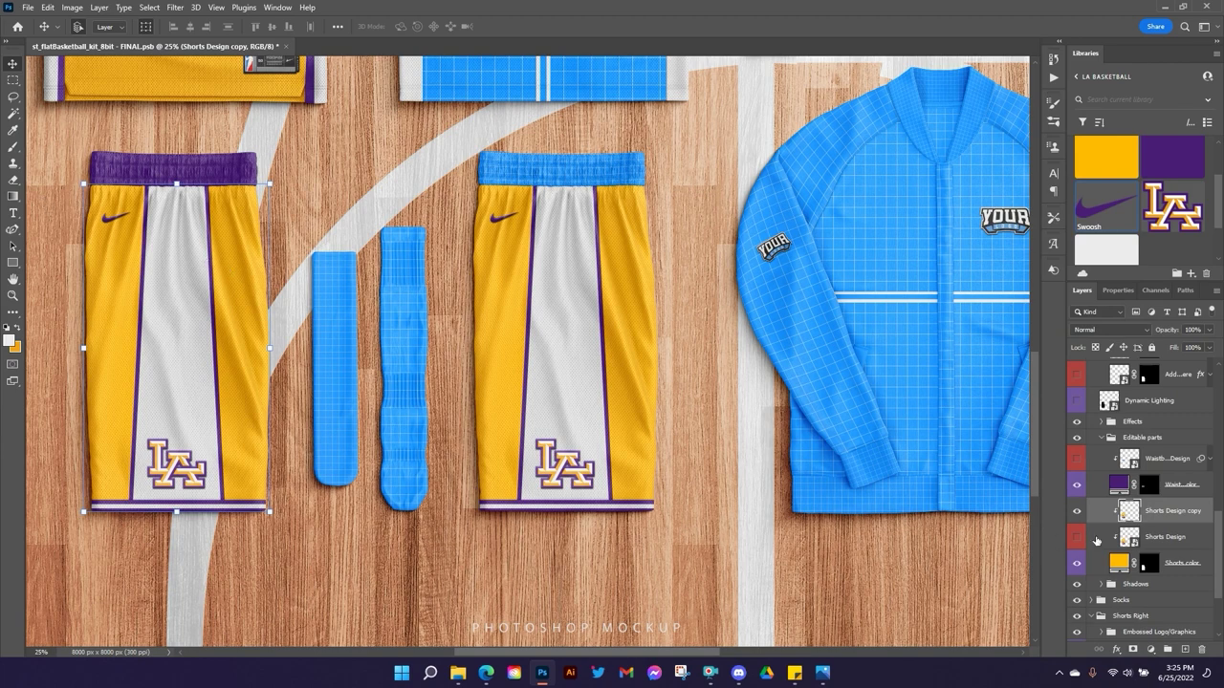
# Collapse the Shorts Left group and expand the Embossed Logo/Graphics group inside Shorts Right.
pyautogui.scroll(5, 1097, 542)
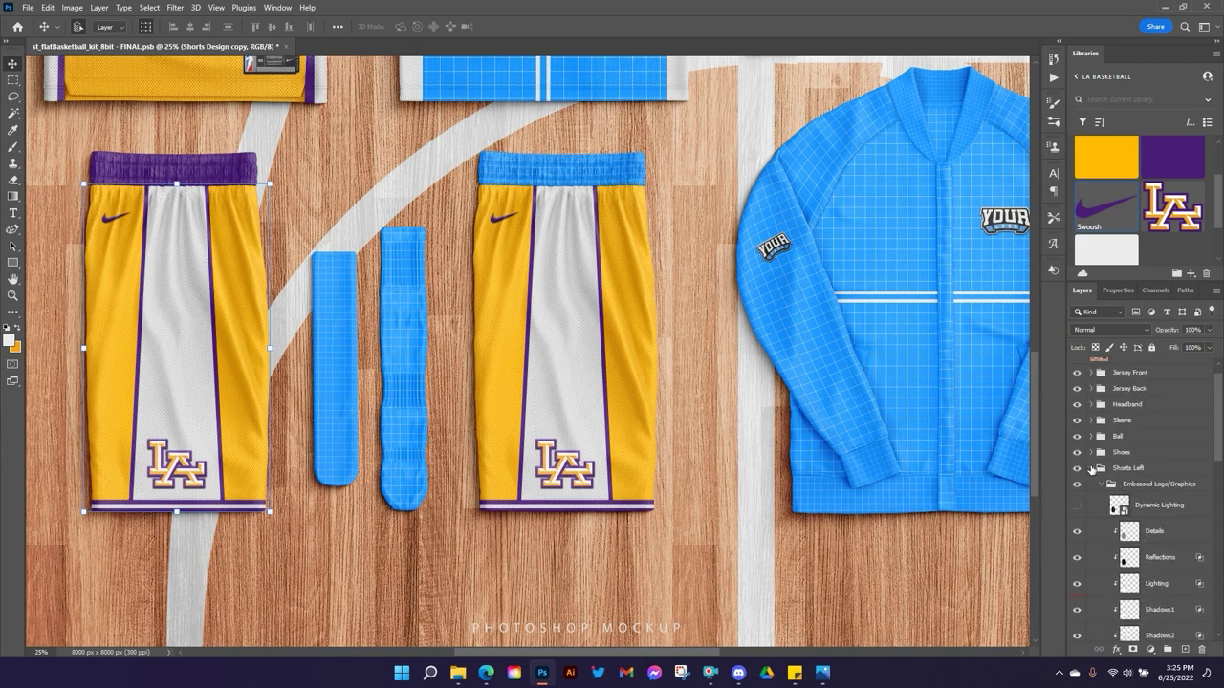
pyautogui.click(1092, 469)
pyautogui.click(1093, 472)
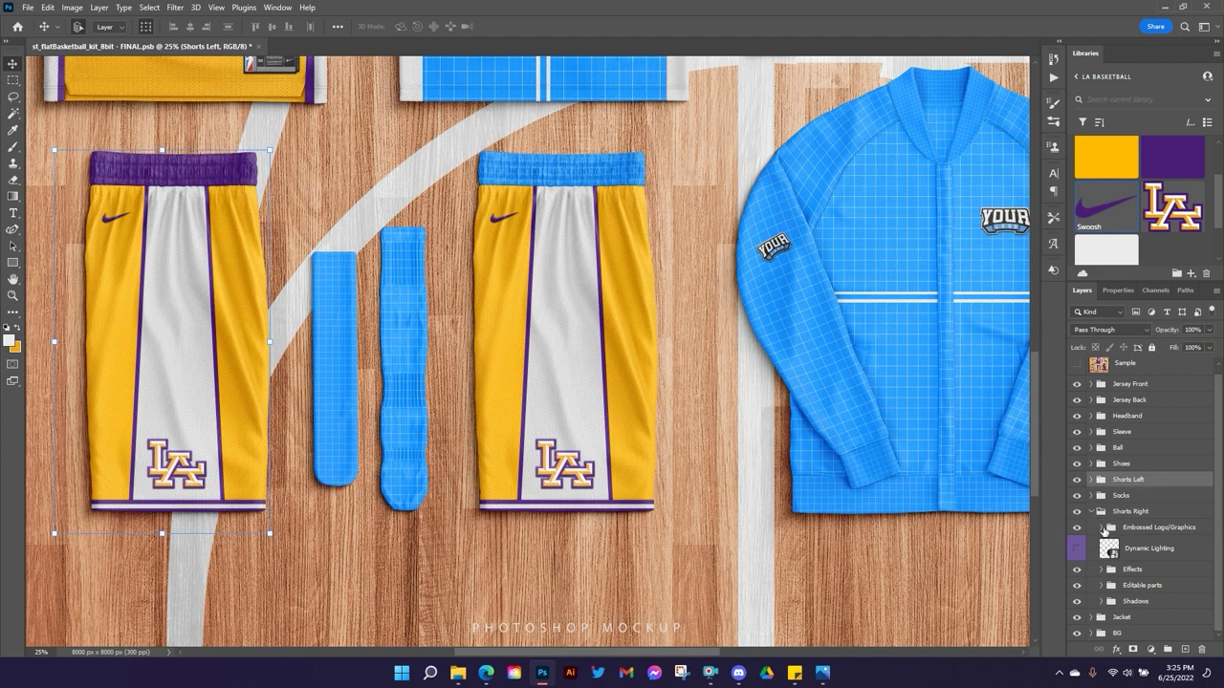
pyautogui.click(1105, 528)
# Toggle the right shorts' "Add your design here" layer off and on to check which logos it controls.
pyautogui.scroll(-5, 1146, 502)
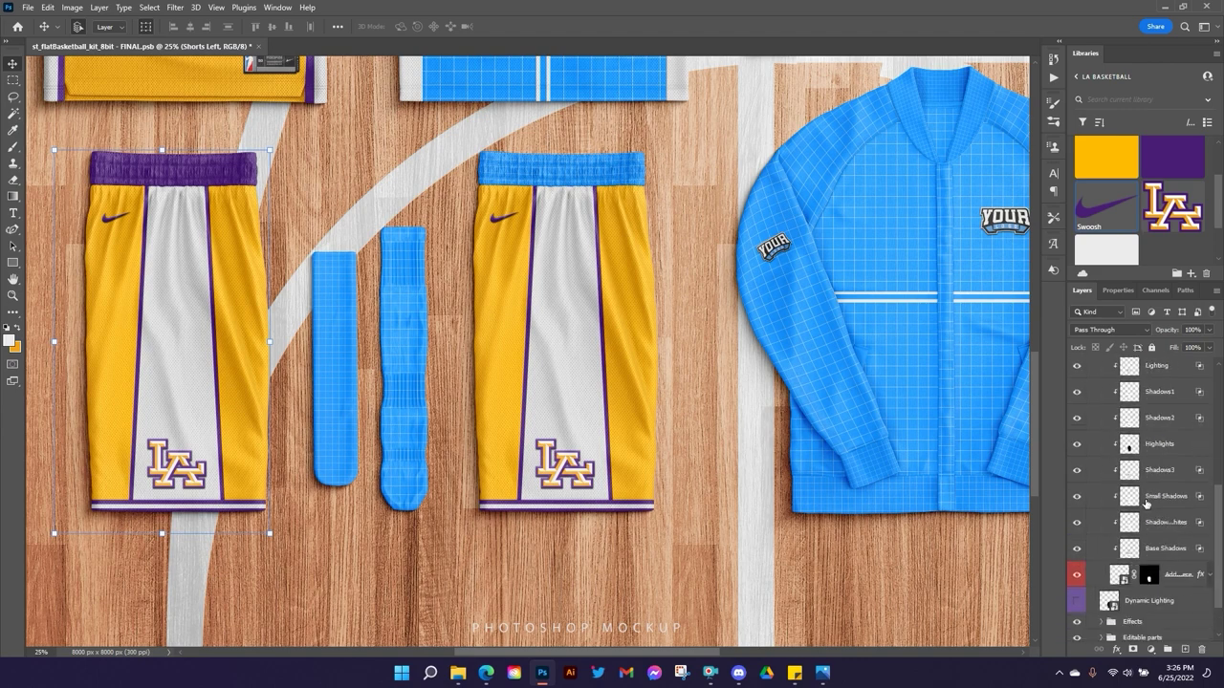
pyautogui.scroll(-2, 1147, 502)
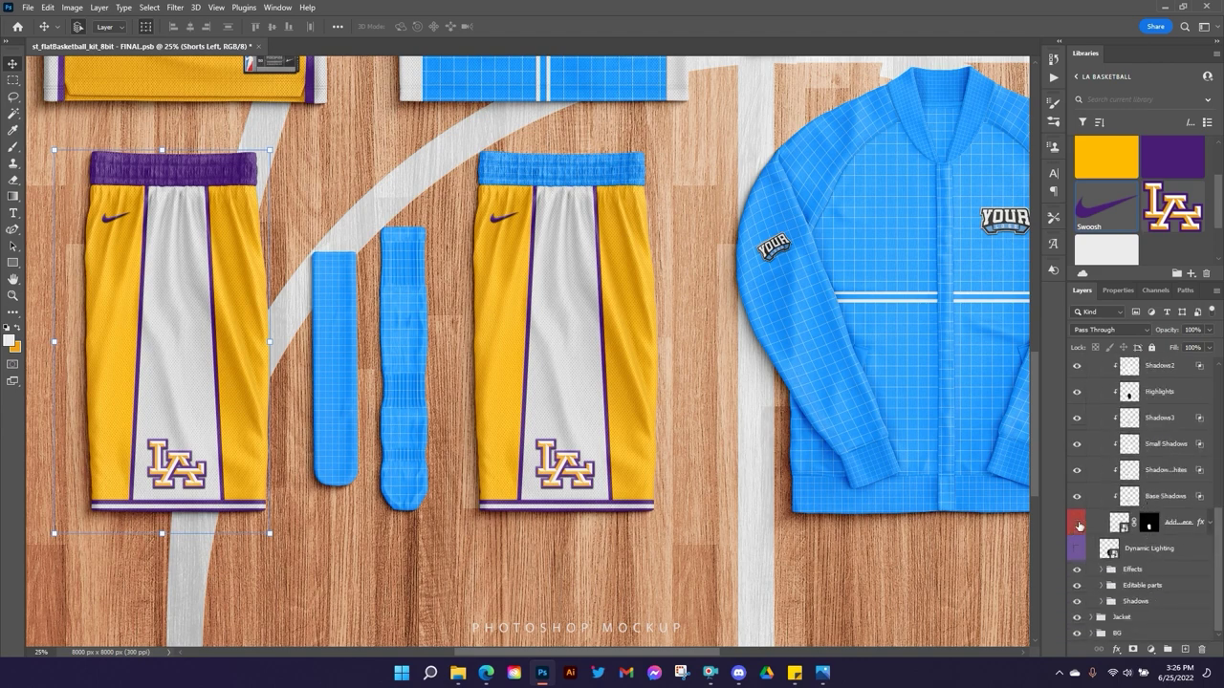
pyautogui.click(1078, 525)
pyautogui.click(1078, 525)
pyautogui.click(1079, 525)
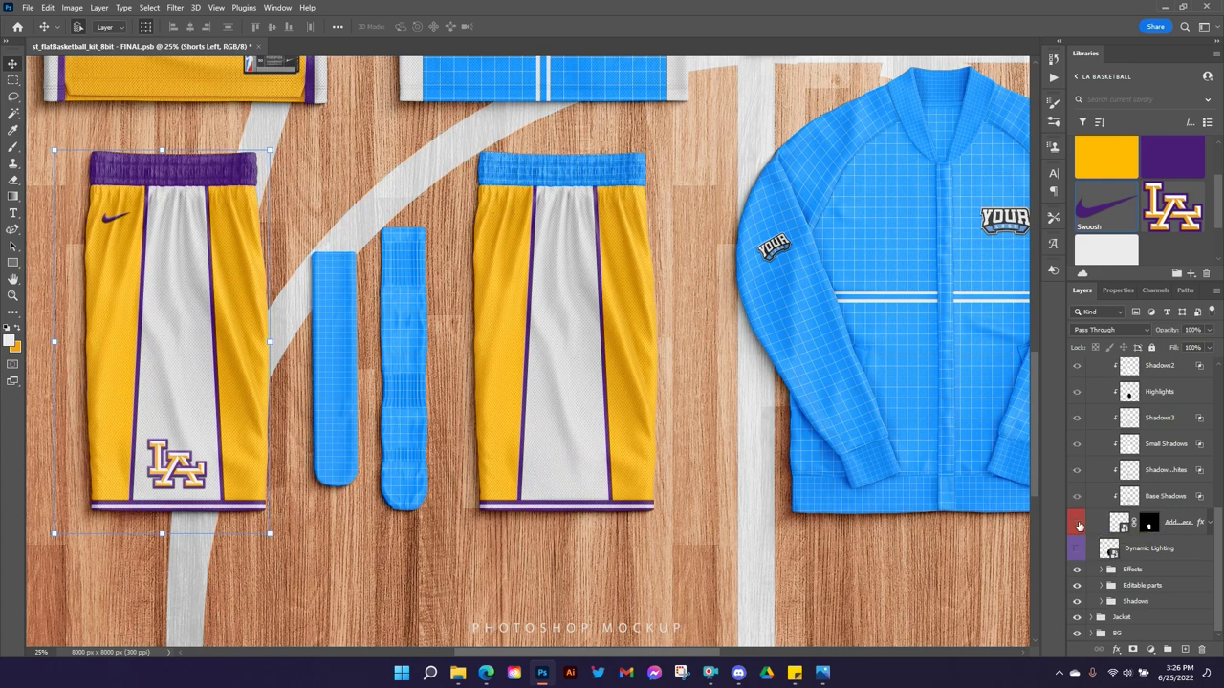
pyautogui.click(1079, 525)
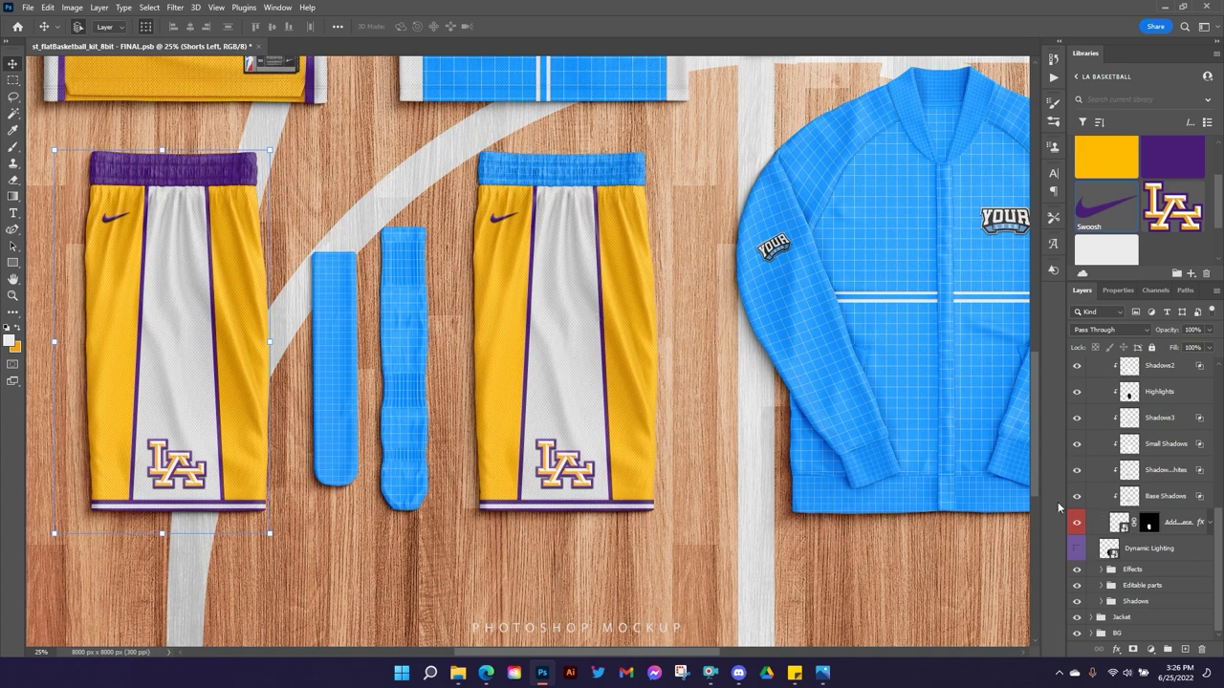
# Recolor the Swoosh in the right shorts' logo smart object with a Color Overlay of gold ffb900, saving the change to the mockup.
pyautogui.doubleClick(1126, 531)
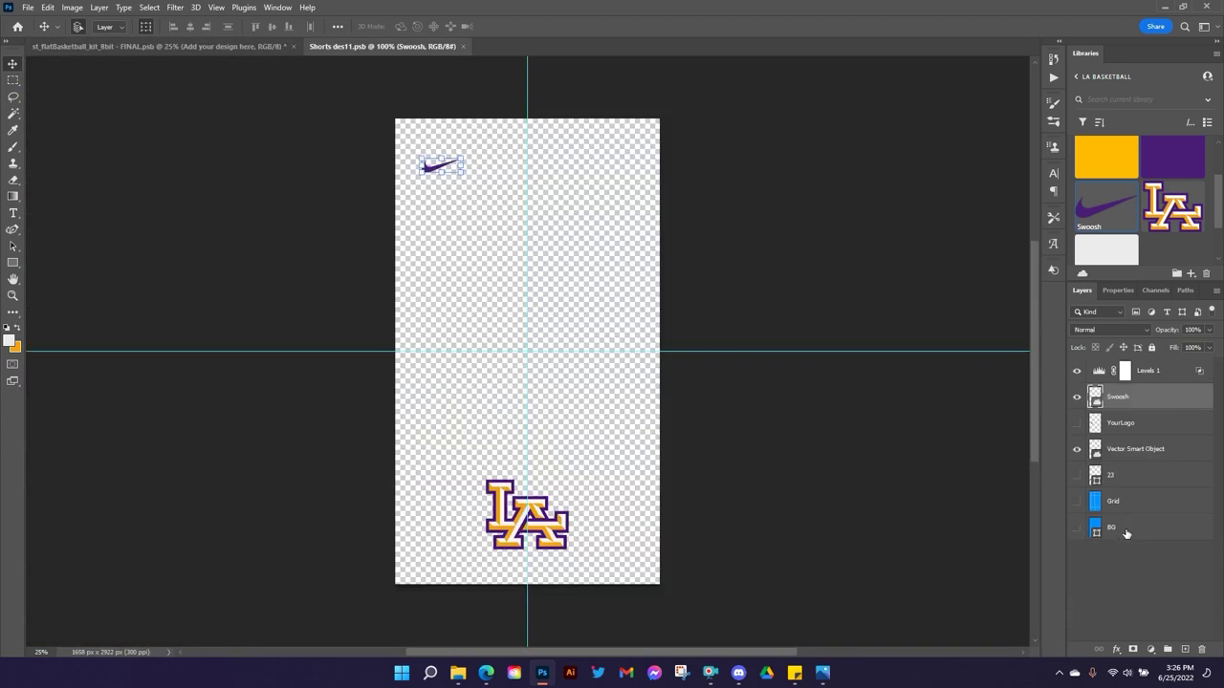
pyautogui.click(1094, 162)
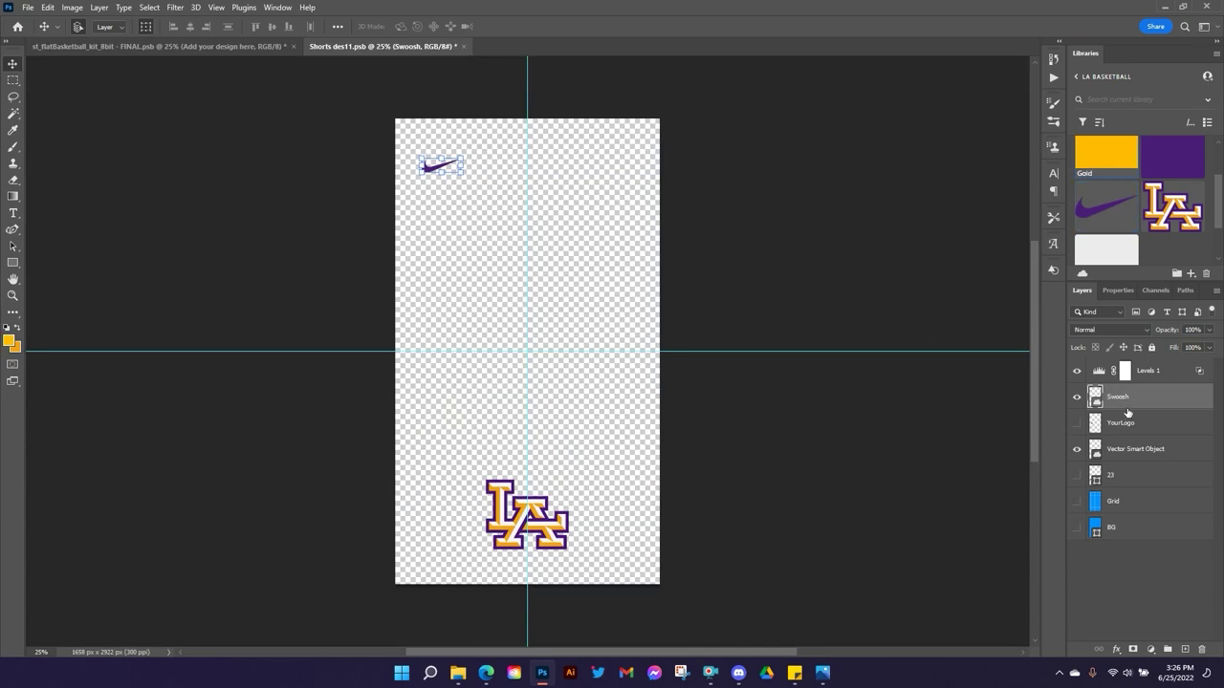
pyautogui.click(1115, 649)
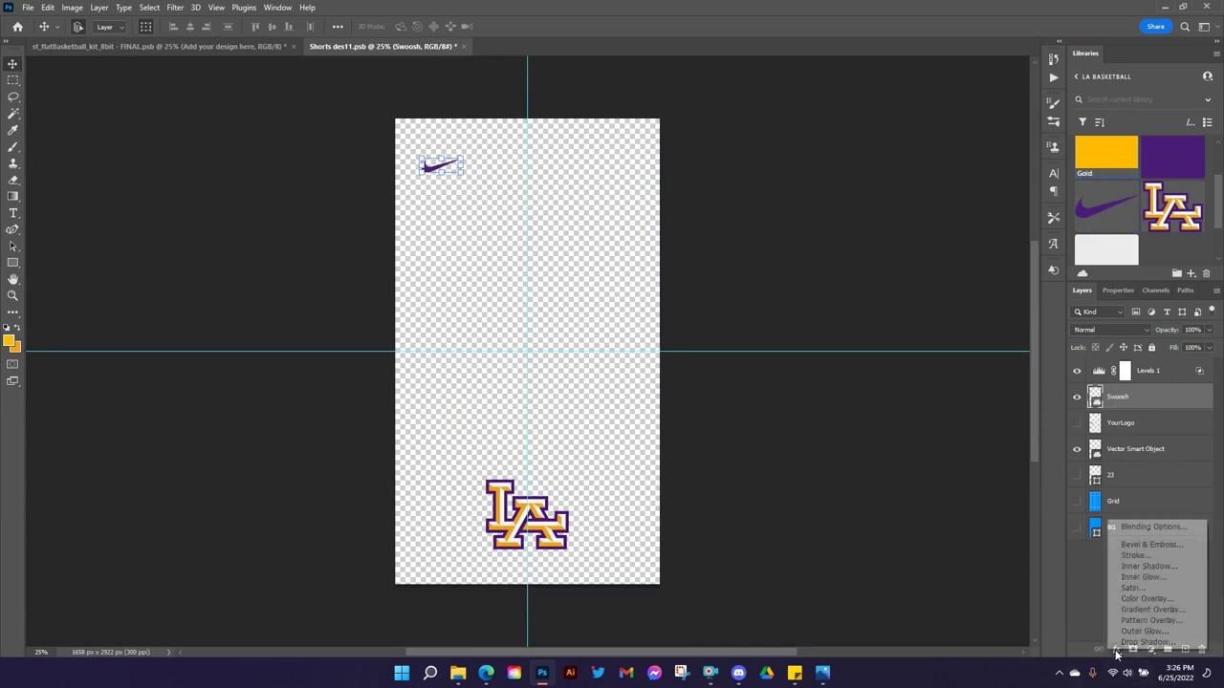
pyautogui.click(1147, 599)
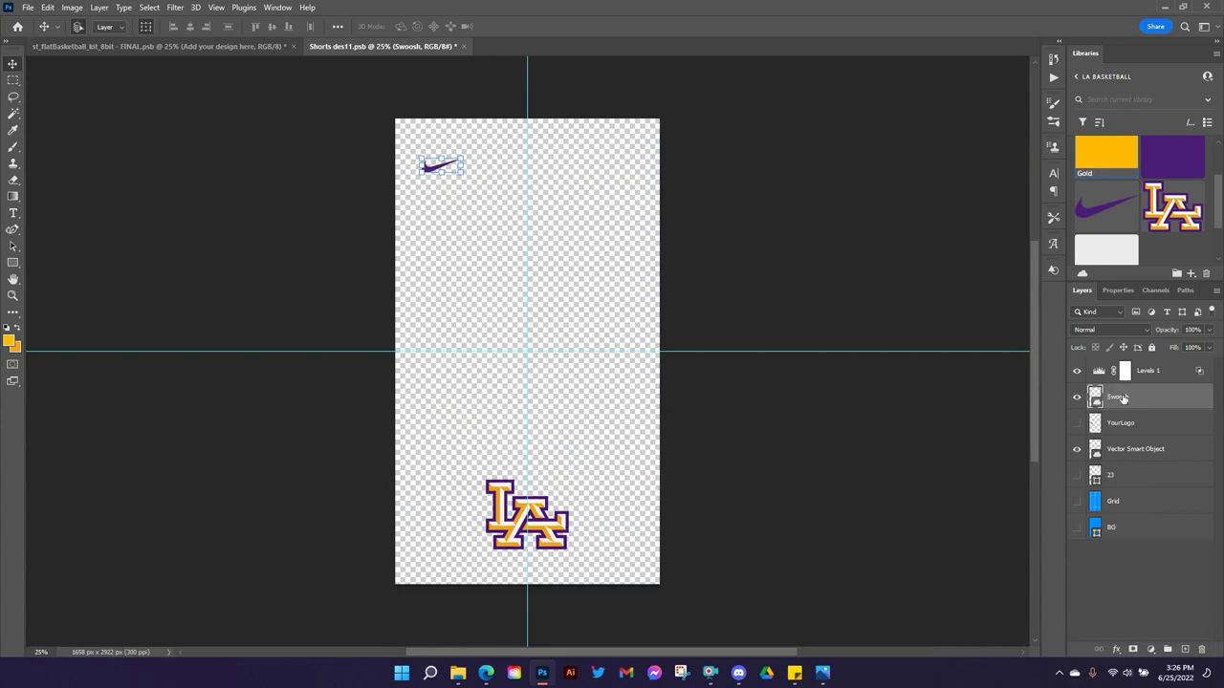
pyautogui.click(1118, 652)
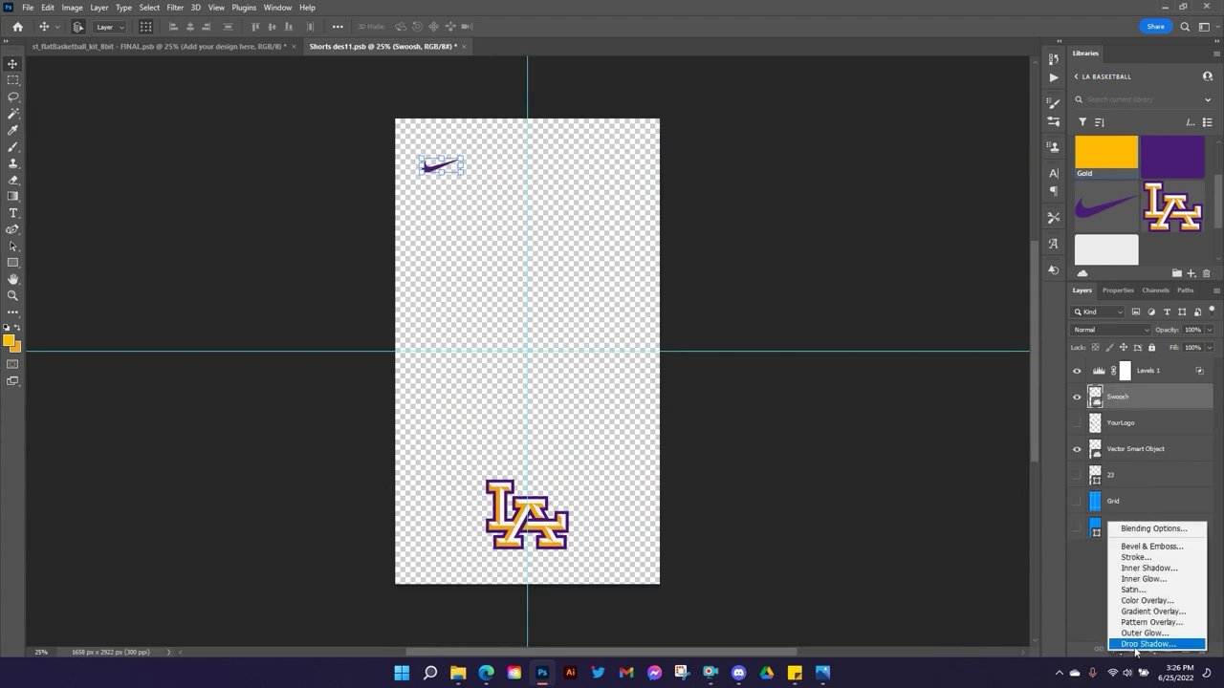
pyautogui.click(1155, 600)
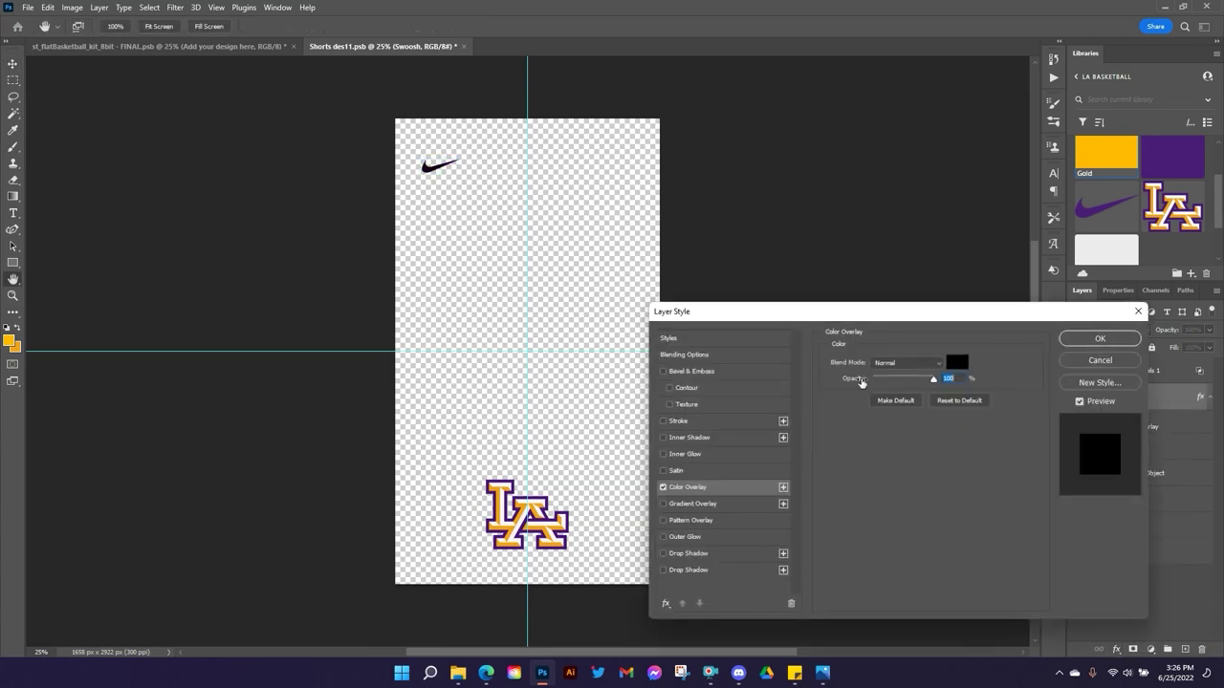
pyautogui.click(958, 371)
pyautogui.click(9, 341)
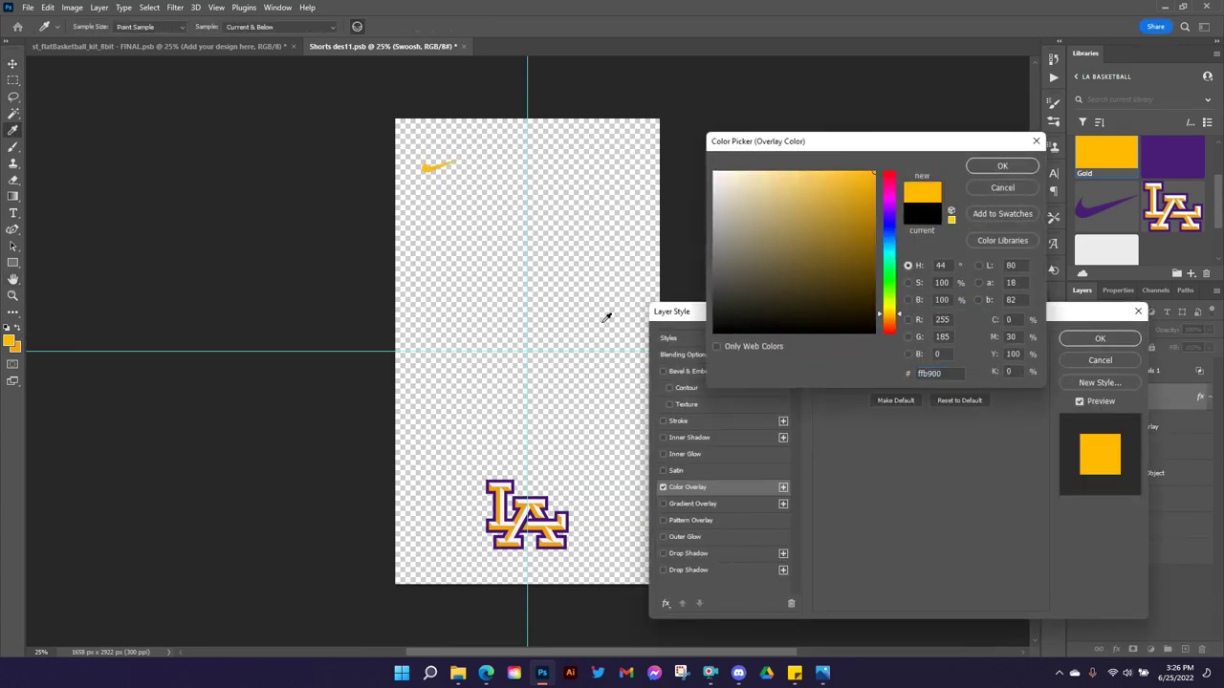
pyautogui.click(1001, 168)
pyautogui.click(1099, 339)
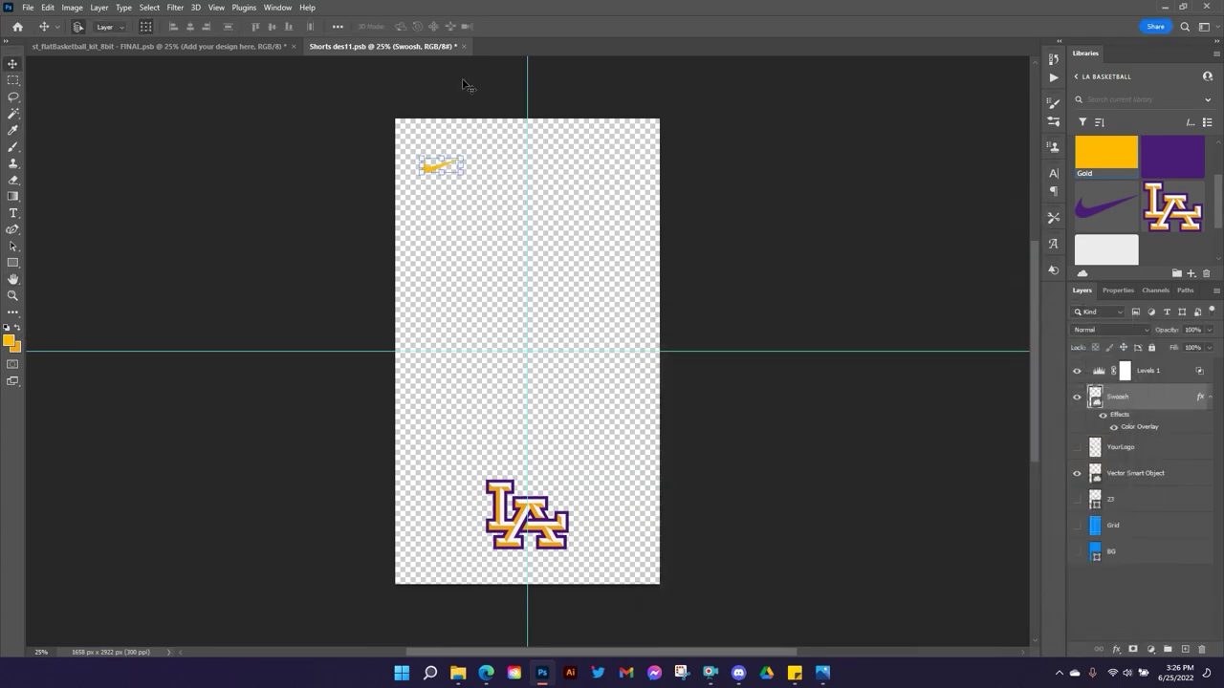
pyautogui.click(464, 46)
pyautogui.click(552, 251)
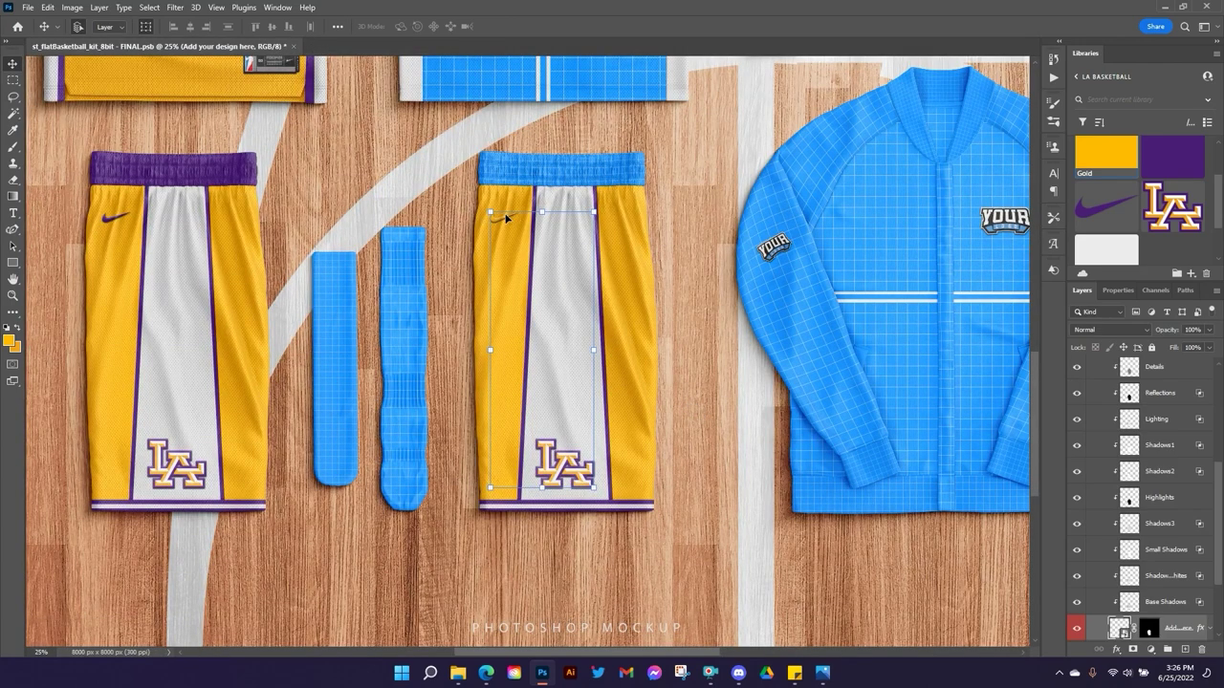
# In the right shorts' Editable parts group, hide the waistband design and set the Waistband Color layer to the library's off-white.
pyautogui.scroll(-2, 1138, 535)
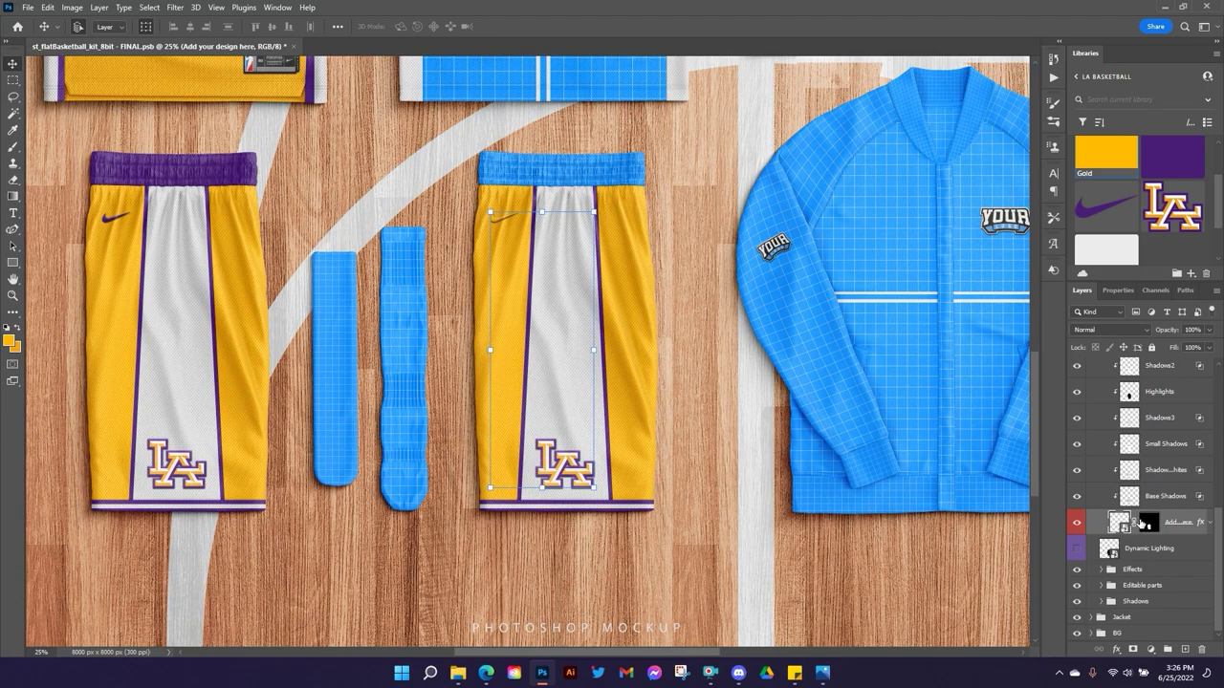
pyautogui.click(1102, 586)
pyautogui.scroll(-2, 1109, 590)
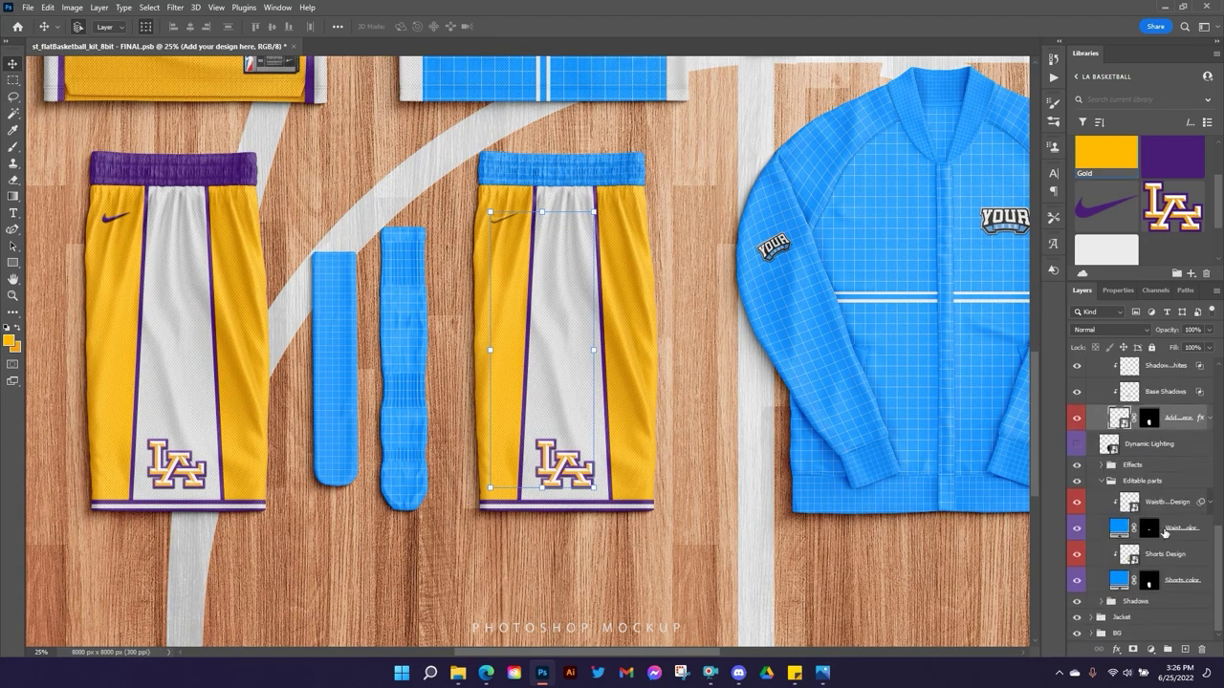
pyautogui.click(1174, 533)
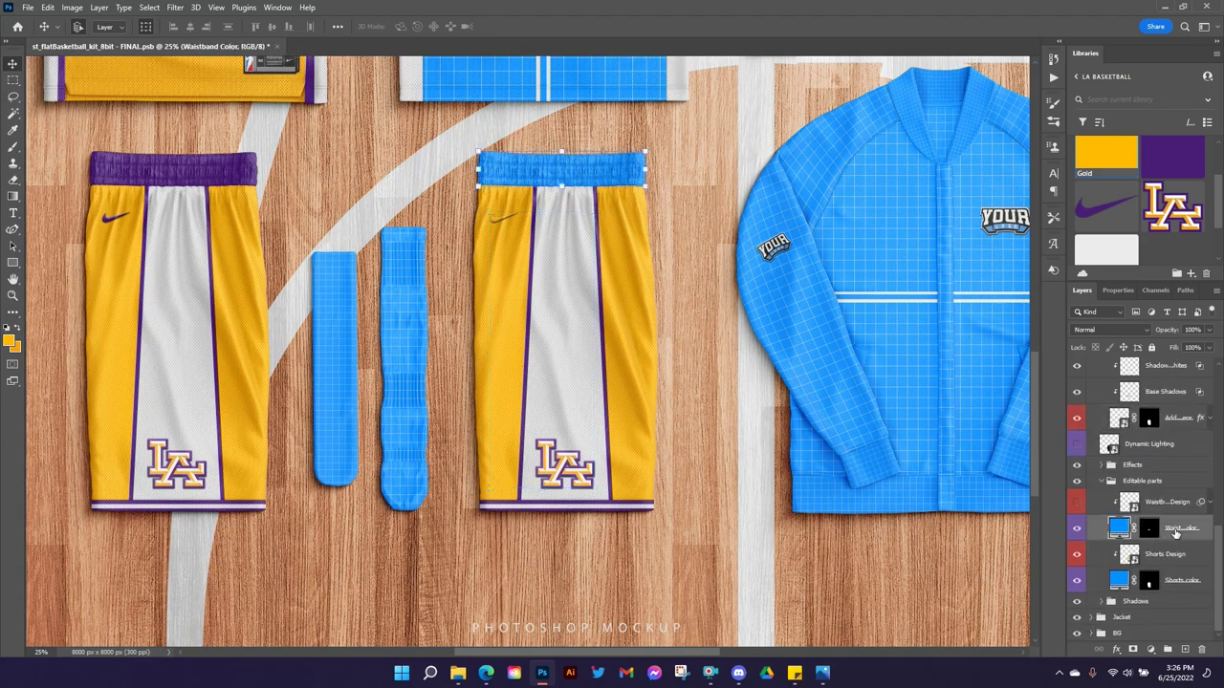
pyautogui.click(1106, 251)
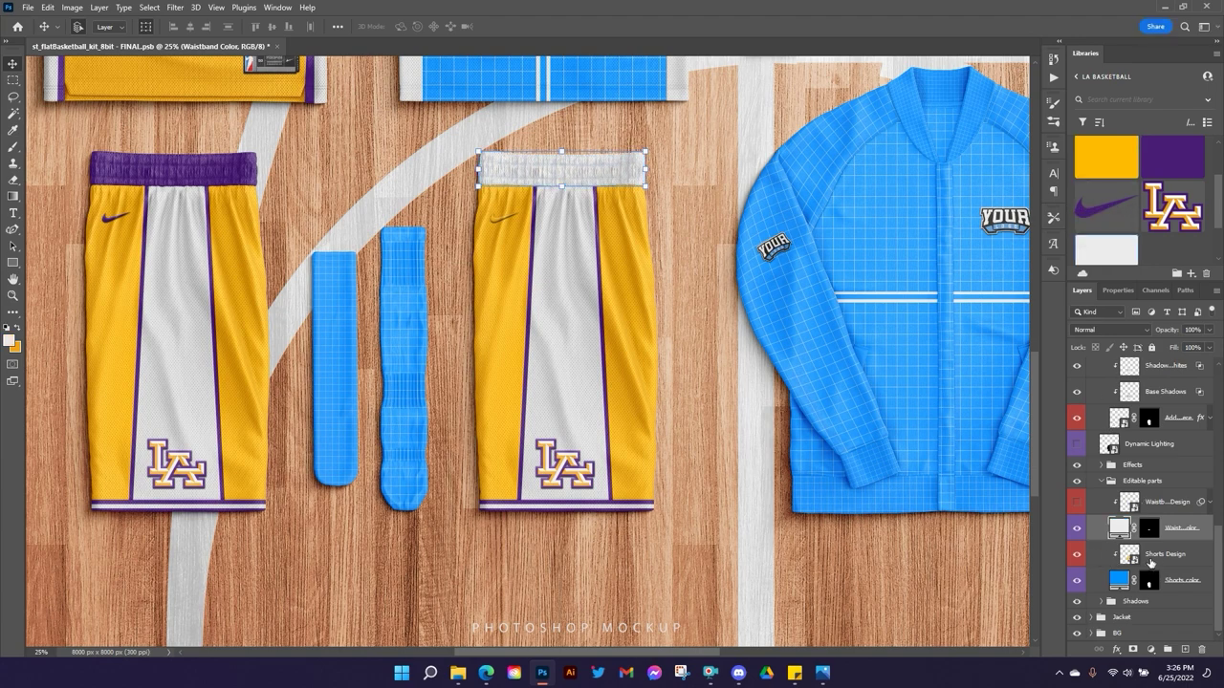
# Set the right shorts' Shorts color layer to Purple and toggle the Shorts Design layer off and on to preview it.
pyautogui.click(1175, 580)
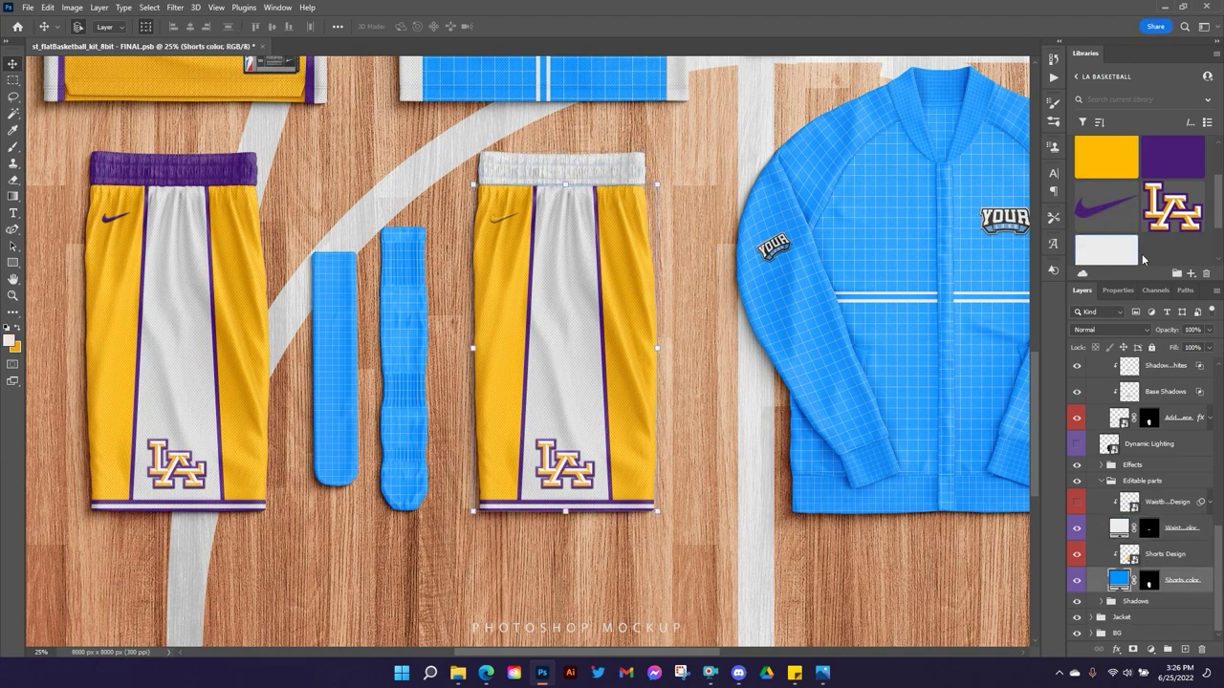
pyautogui.click(1175, 158)
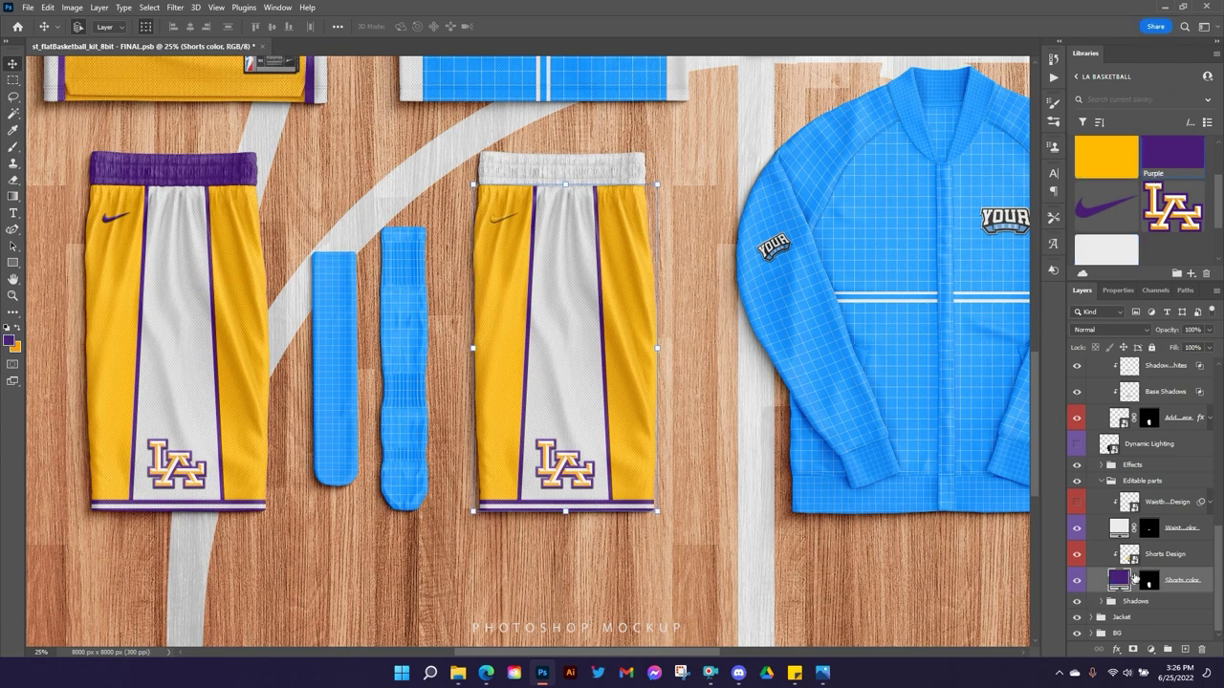
pyautogui.click(1078, 558)
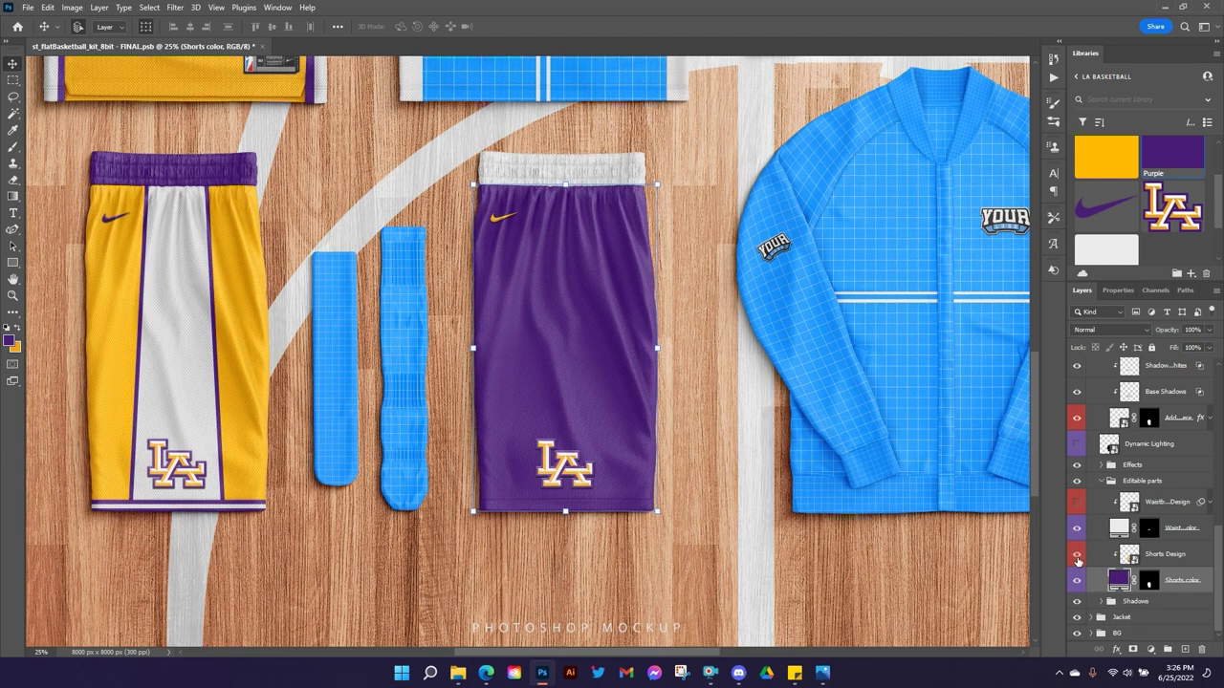
pyautogui.click(1078, 559)
# Open the right shorts' Shorts Design smart object and recolor its BG layer with the library's Purple.
pyautogui.doubleClick(1130, 558)
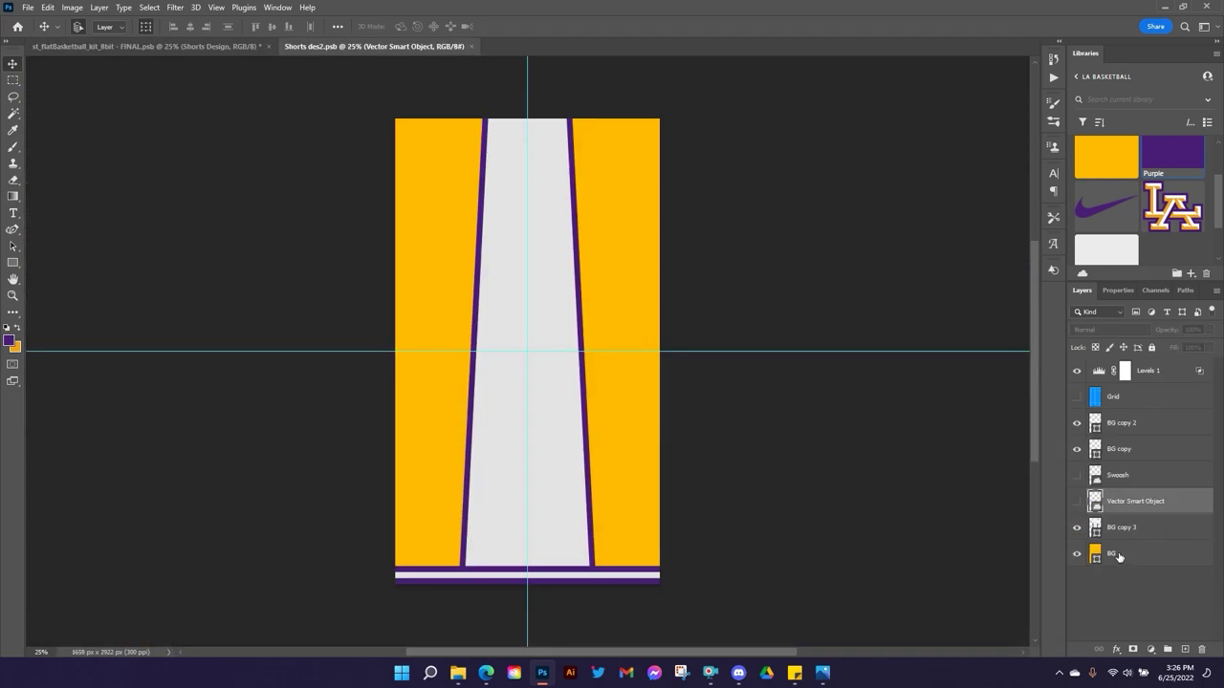
pyautogui.click(1119, 555)
pyautogui.click(1170, 158)
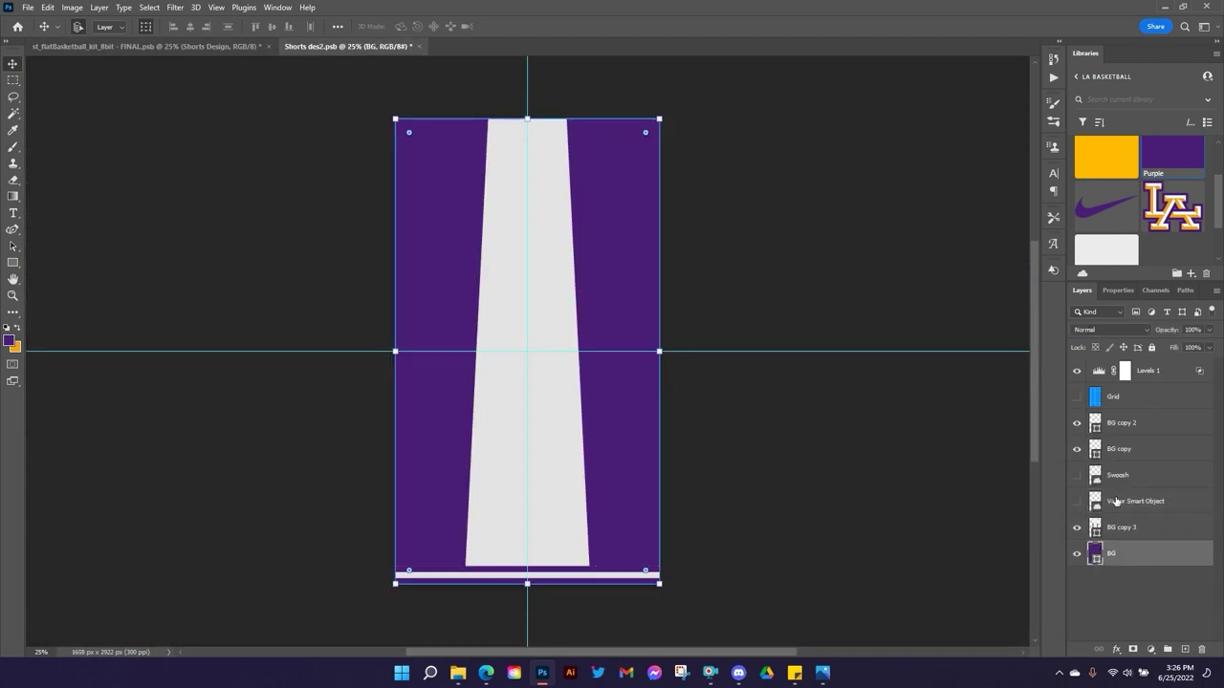
# Give the tapered center panel on BG copy 3 a Gold fill and an off-white stroke.
pyautogui.click(1124, 529)
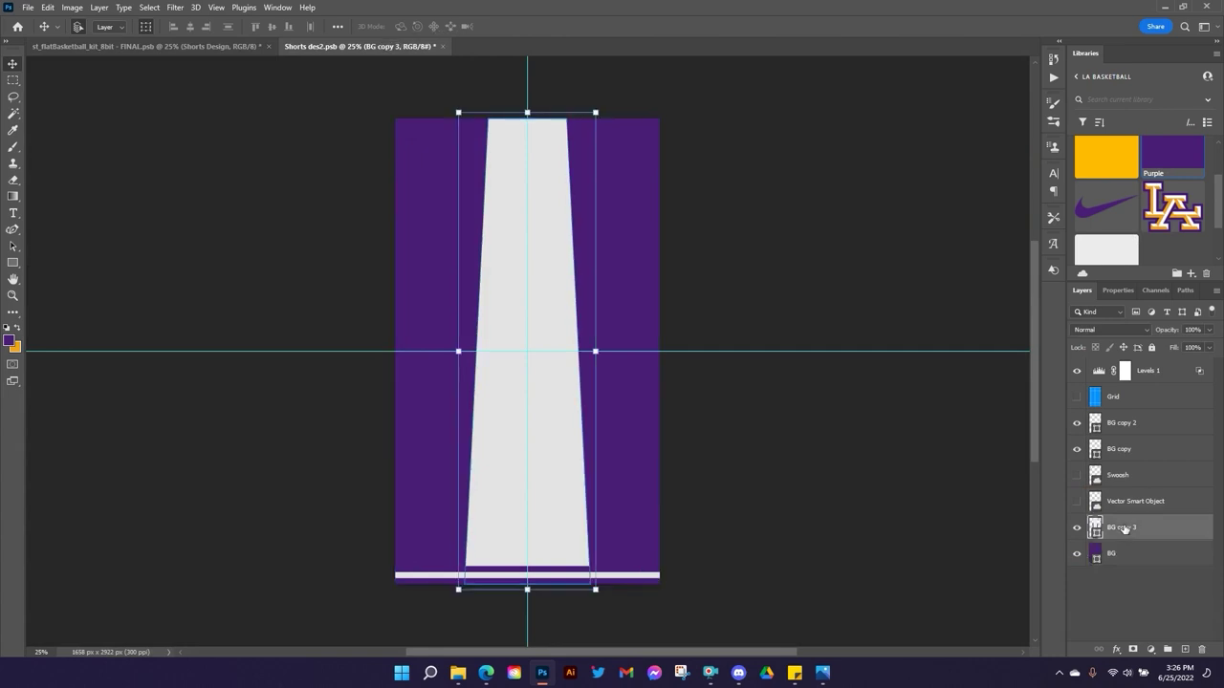
pyautogui.click(1109, 156)
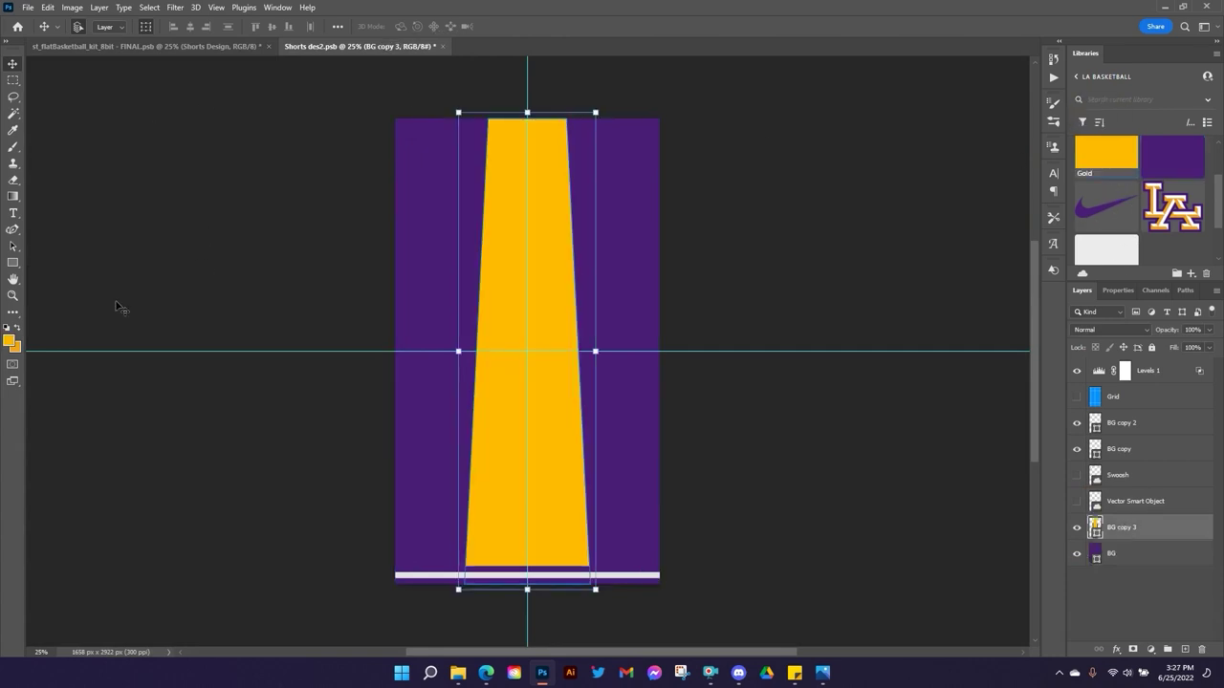
pyautogui.click(12, 246)
pyautogui.click(214, 26)
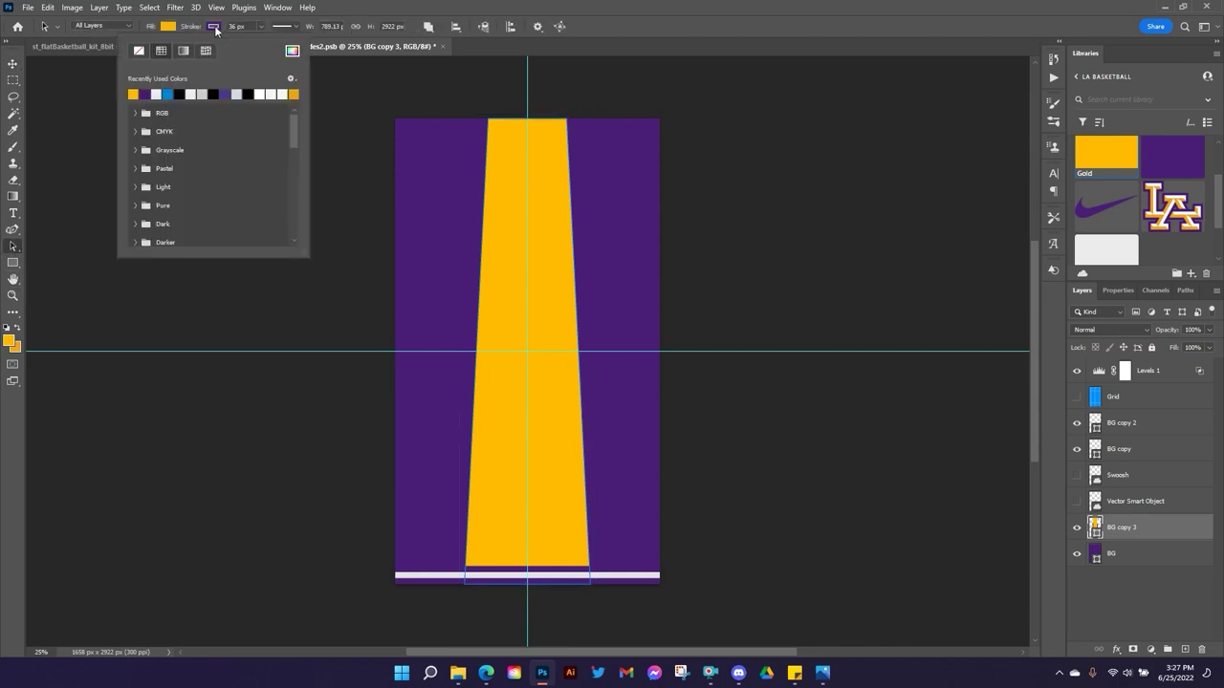
pyautogui.click(159, 92)
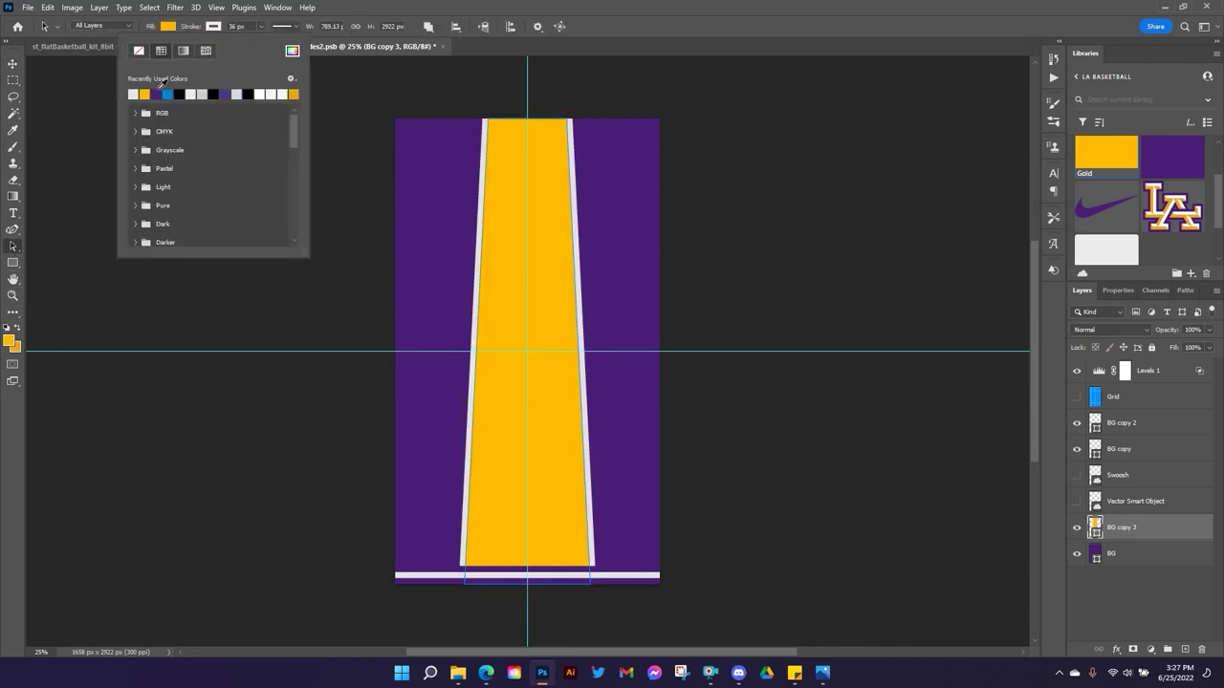
# Recolor the hem band on BG copy off-white and its thin inner stripe on BG copy 2 Gold.
pyautogui.click(1132, 450)
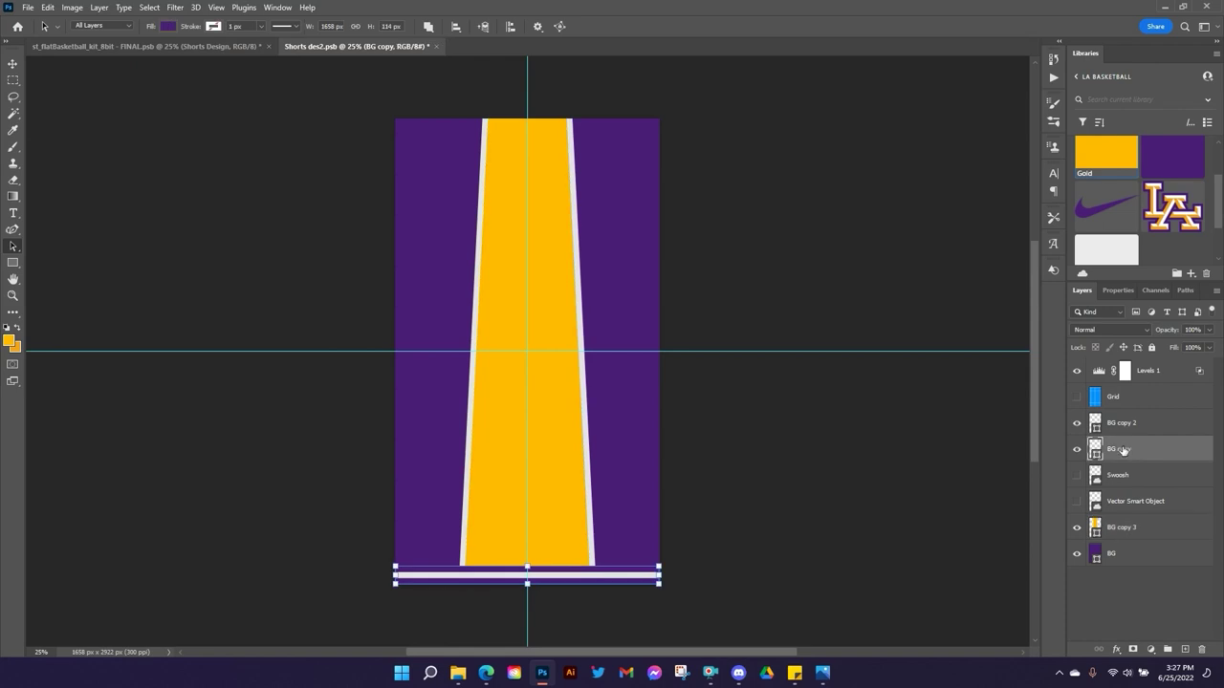
pyautogui.click(1109, 253)
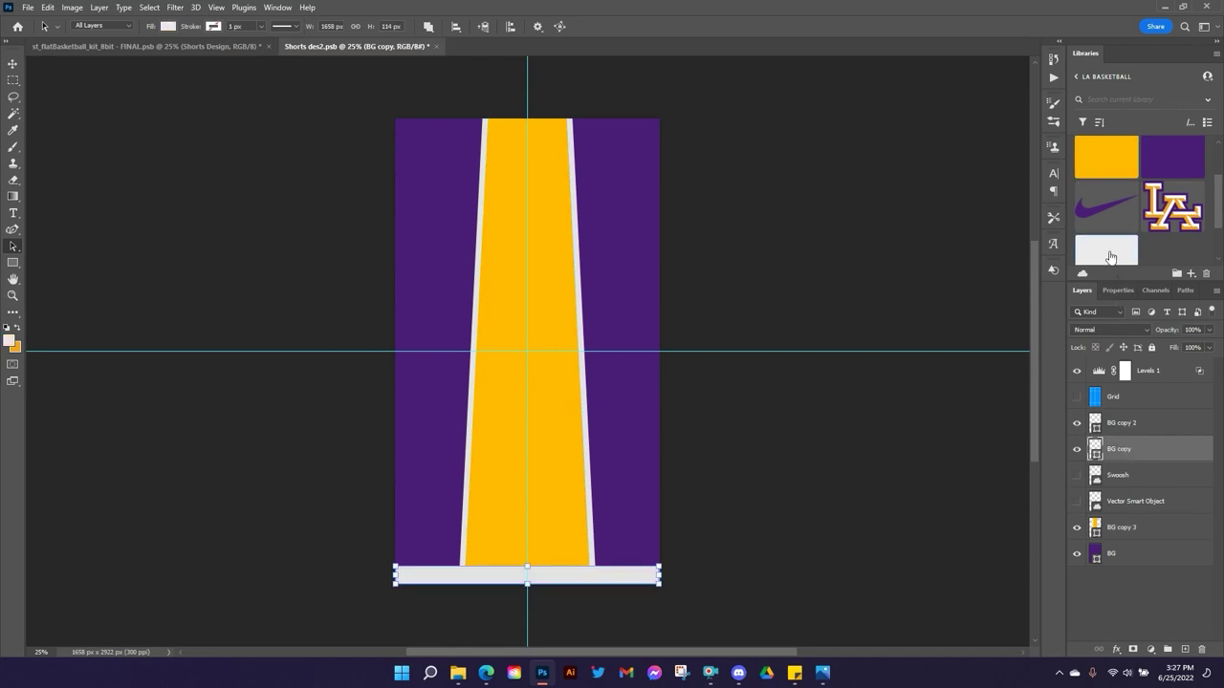
pyautogui.click(1124, 425)
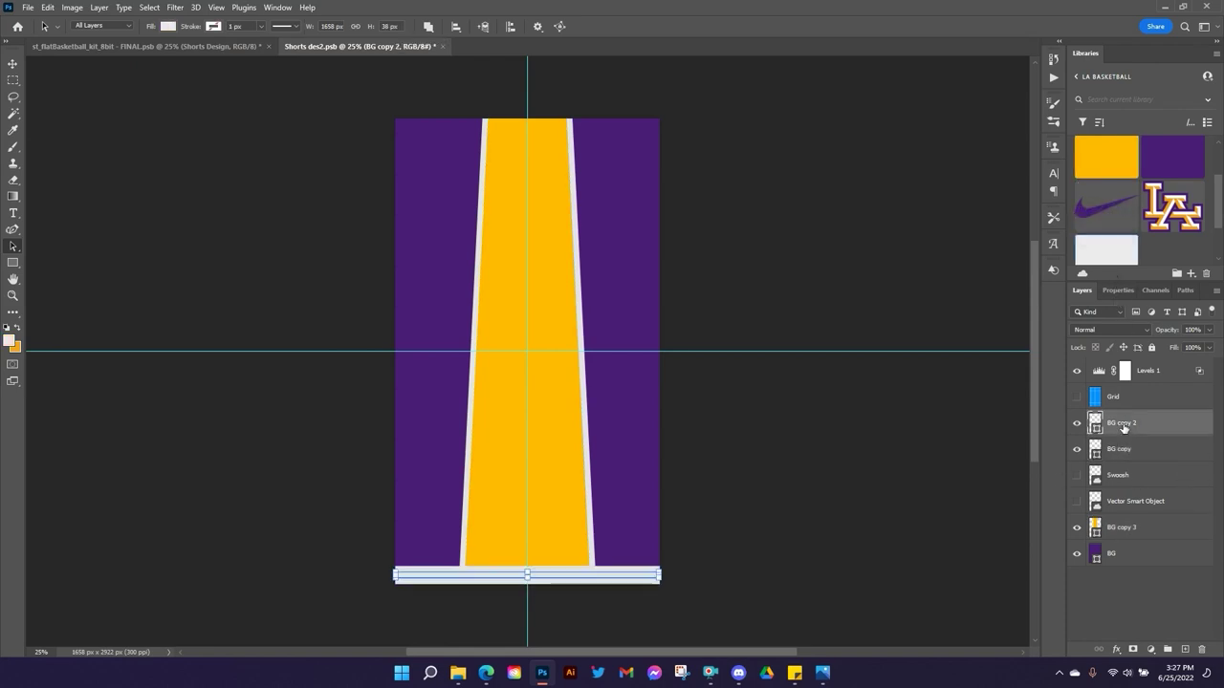
pyautogui.click(1106, 159)
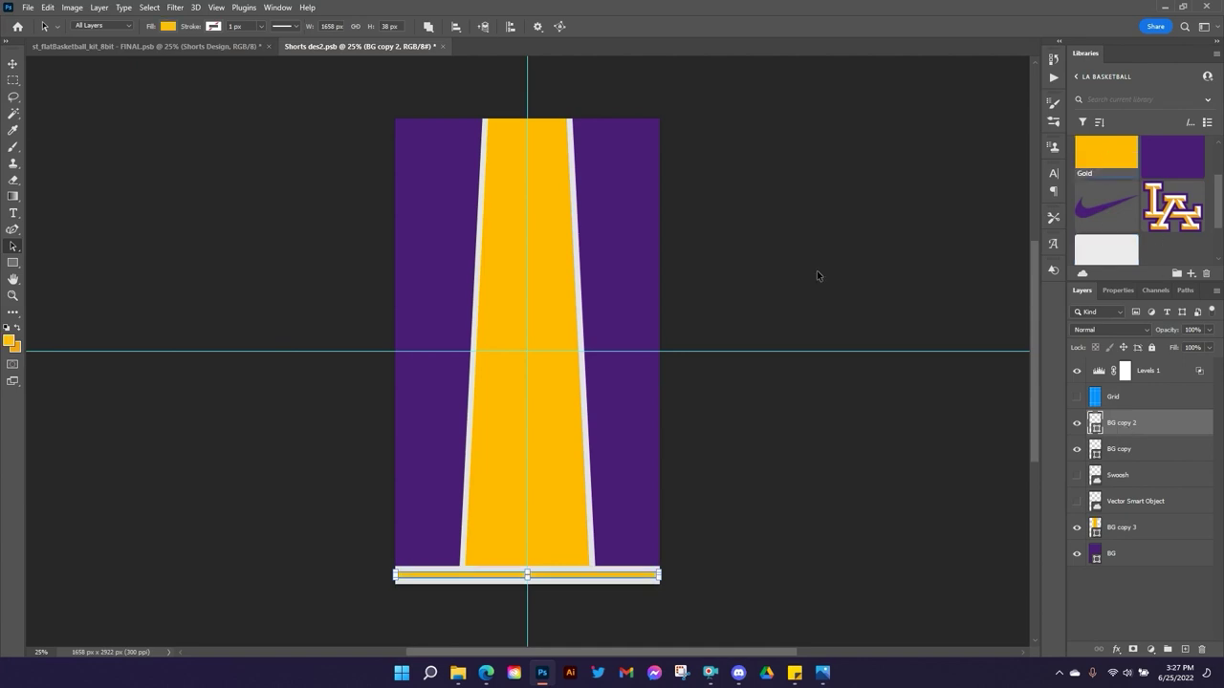
# Hide the BG layer of the saved shorts design, close that document, and return to the full mockup.
pyautogui.click(1079, 559)
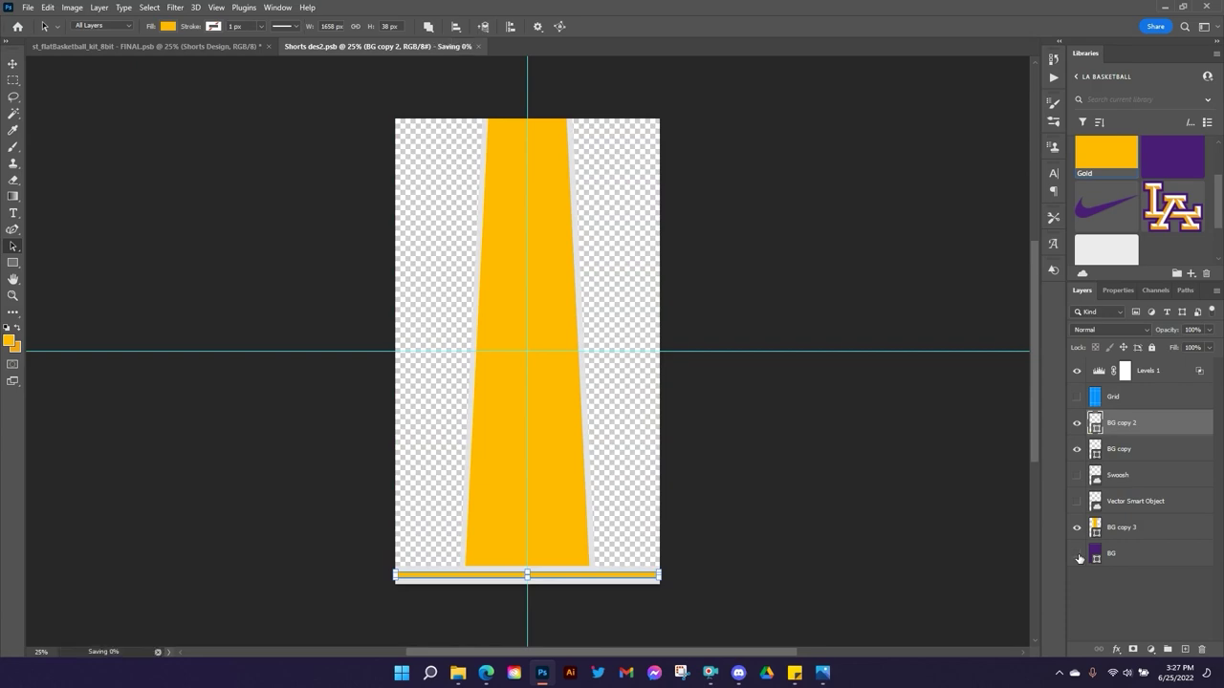
pyautogui.click(210, 45)
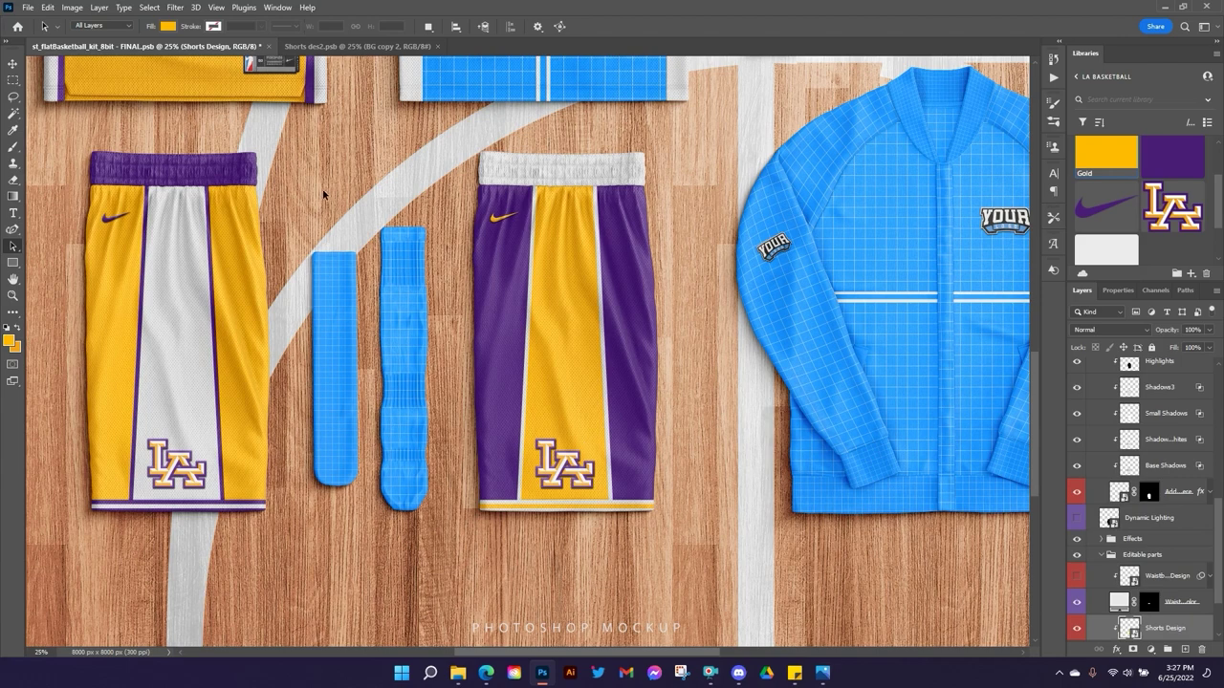
pyautogui.click(437, 46)
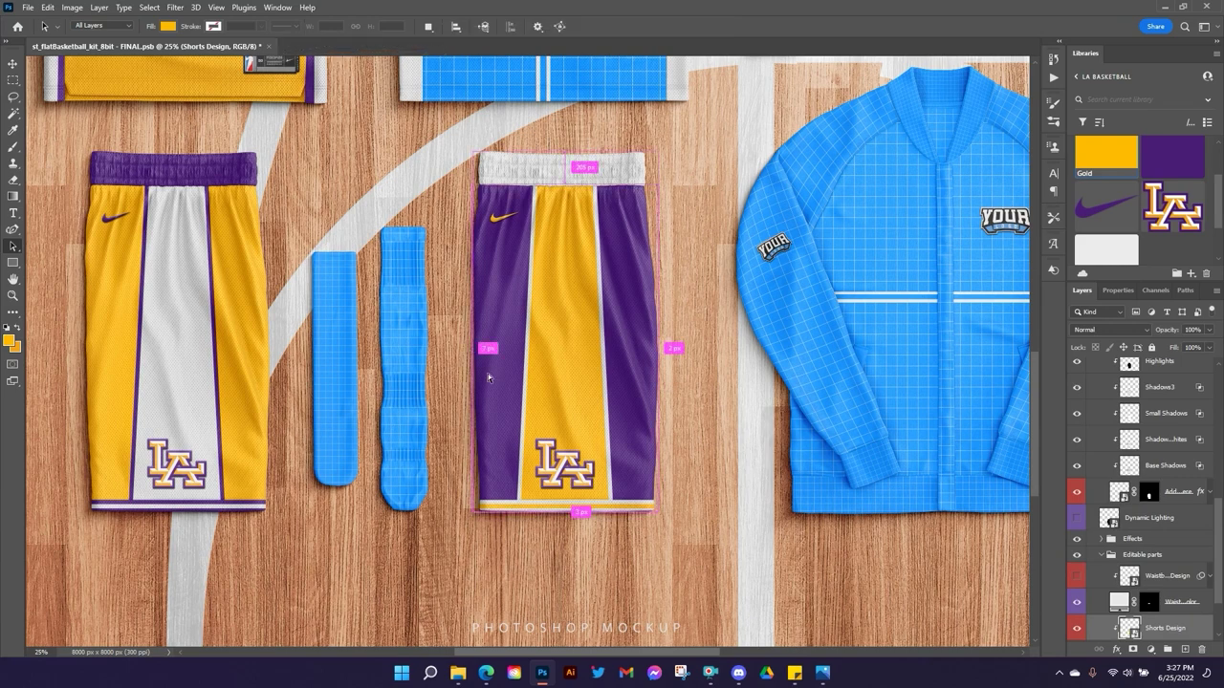
pyautogui.hotkey('ctrl', '0')
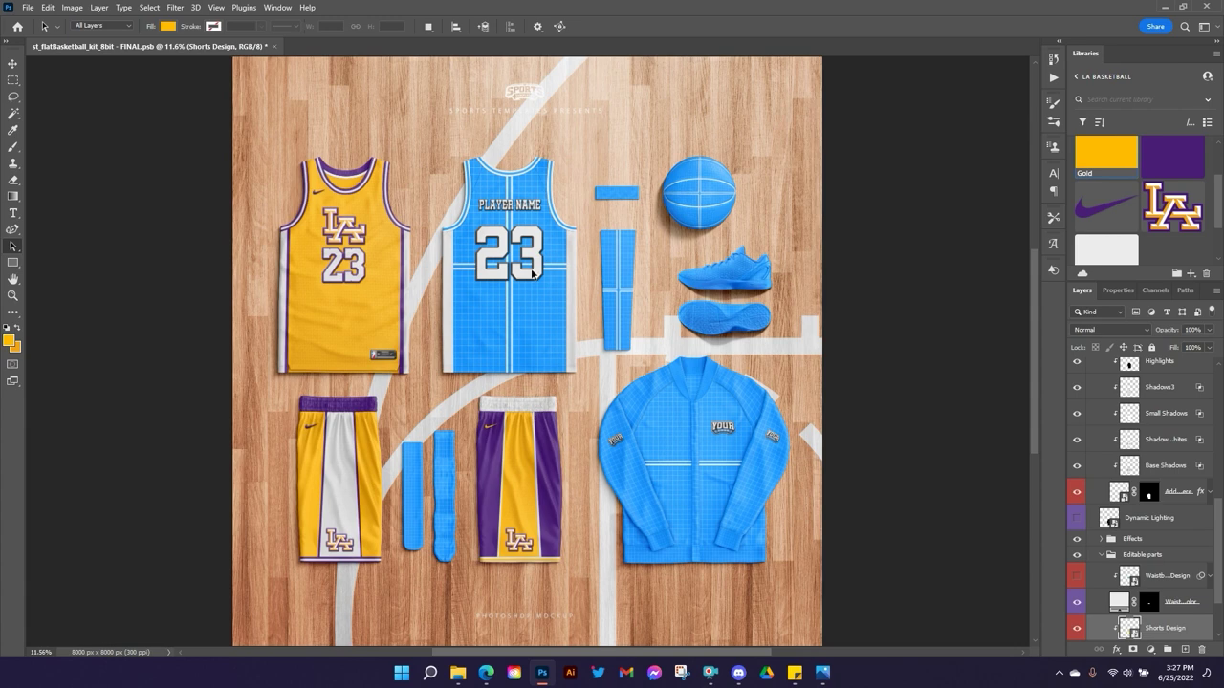
# Open the jersey back's main design and switch the player name text from Soccer League to another font.
pyautogui.scroll(5, 1120, 465)
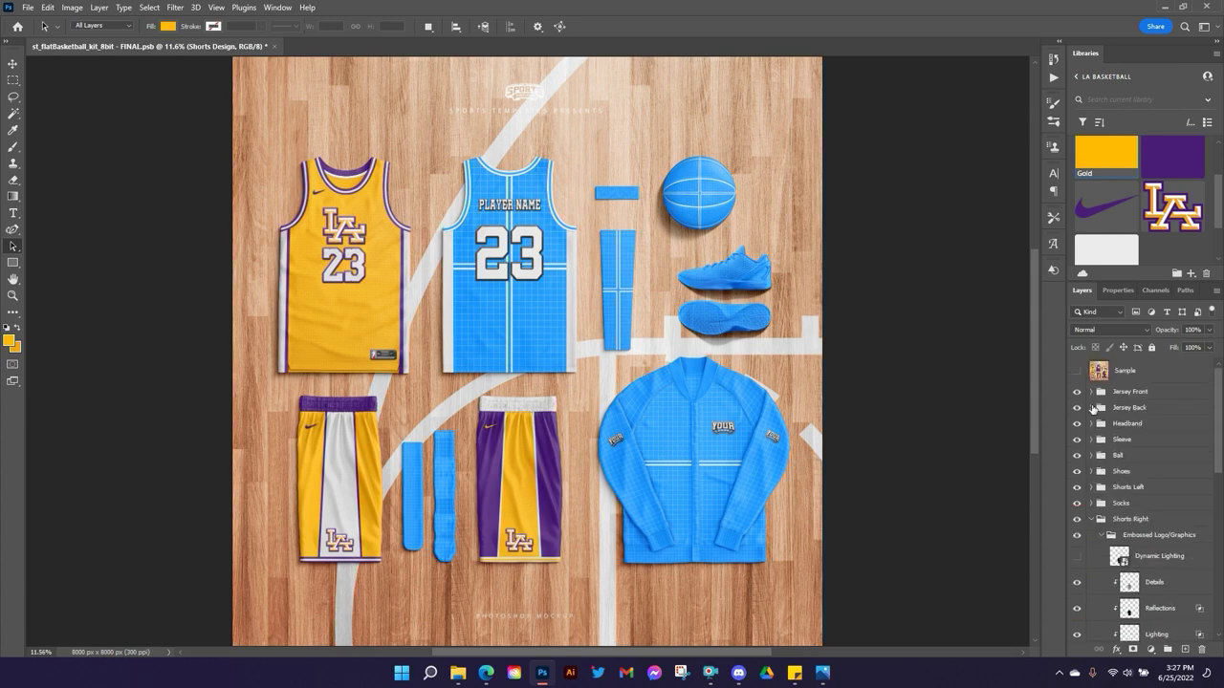
pyautogui.scroll(-5, 1128, 568)
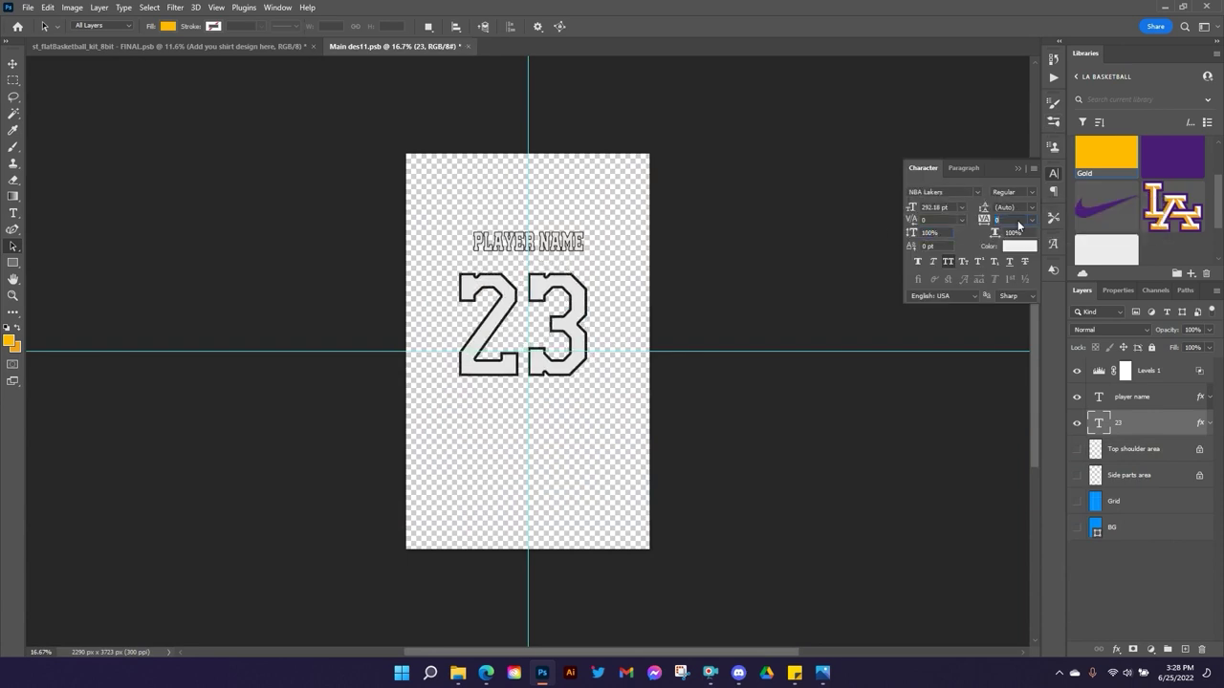
pyautogui.doubleClick(1098, 475)
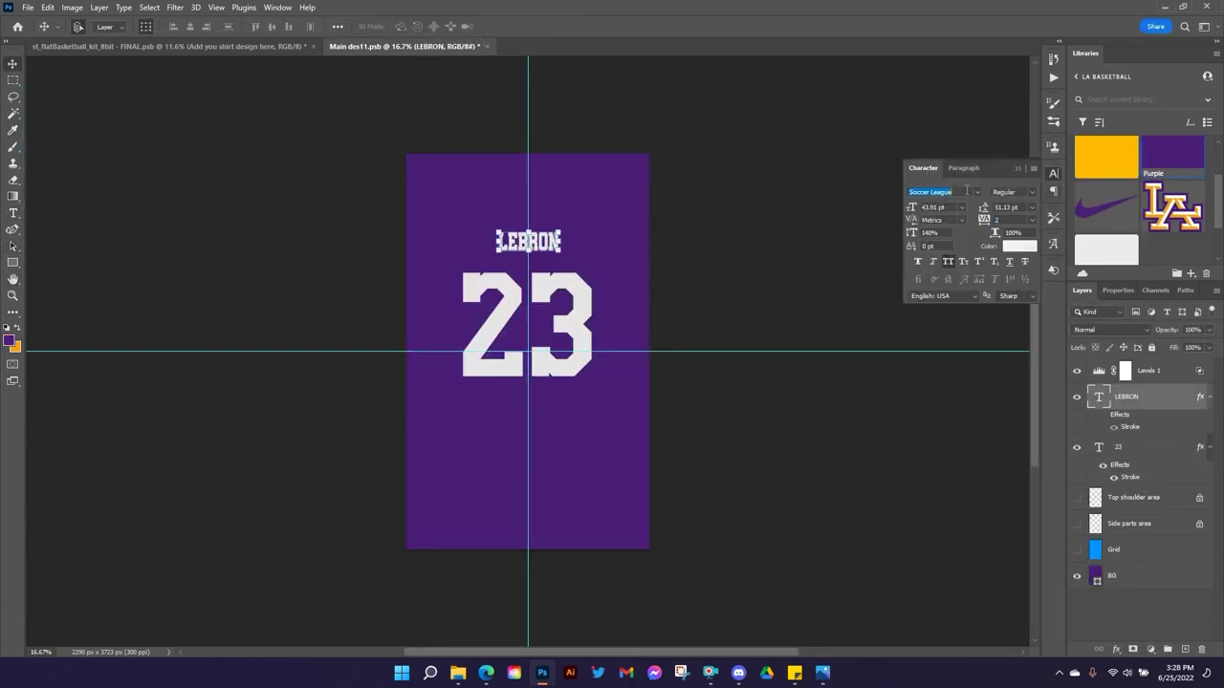
pyautogui.press('Down')
pyautogui.press('Down')
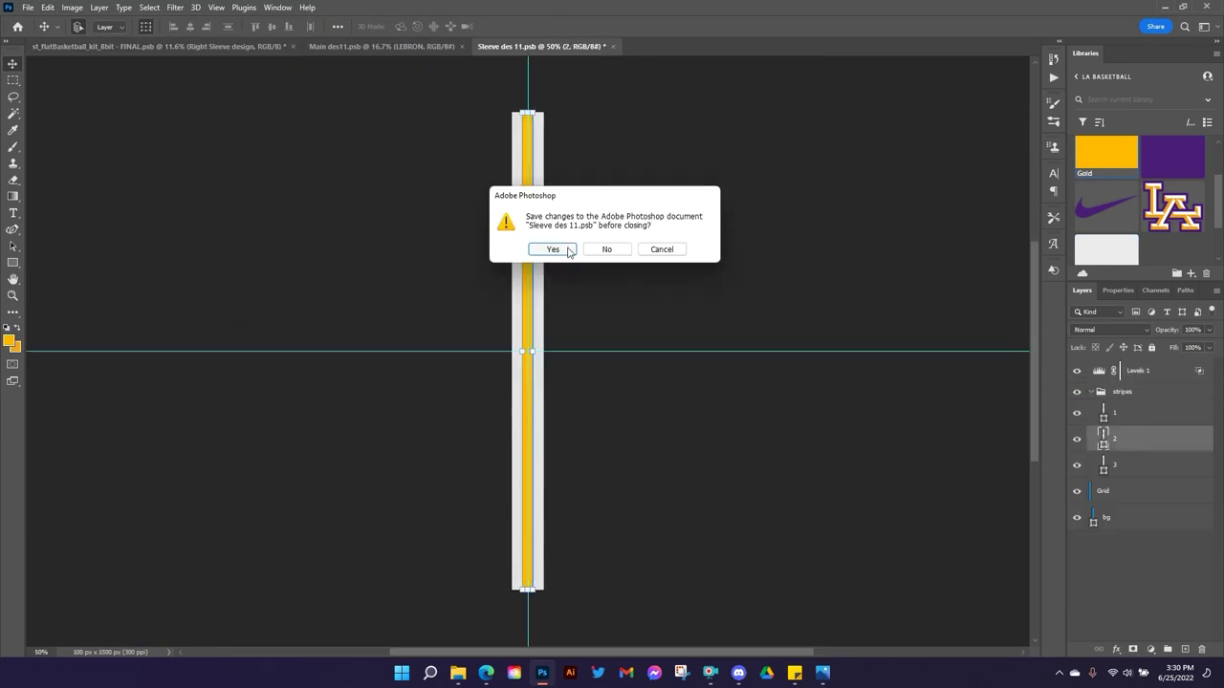
# Save and close the Sleeve des 11 document, and close the Left Side Design and Main des11 documents to return to the mockup.
pyautogui.click(554, 248)
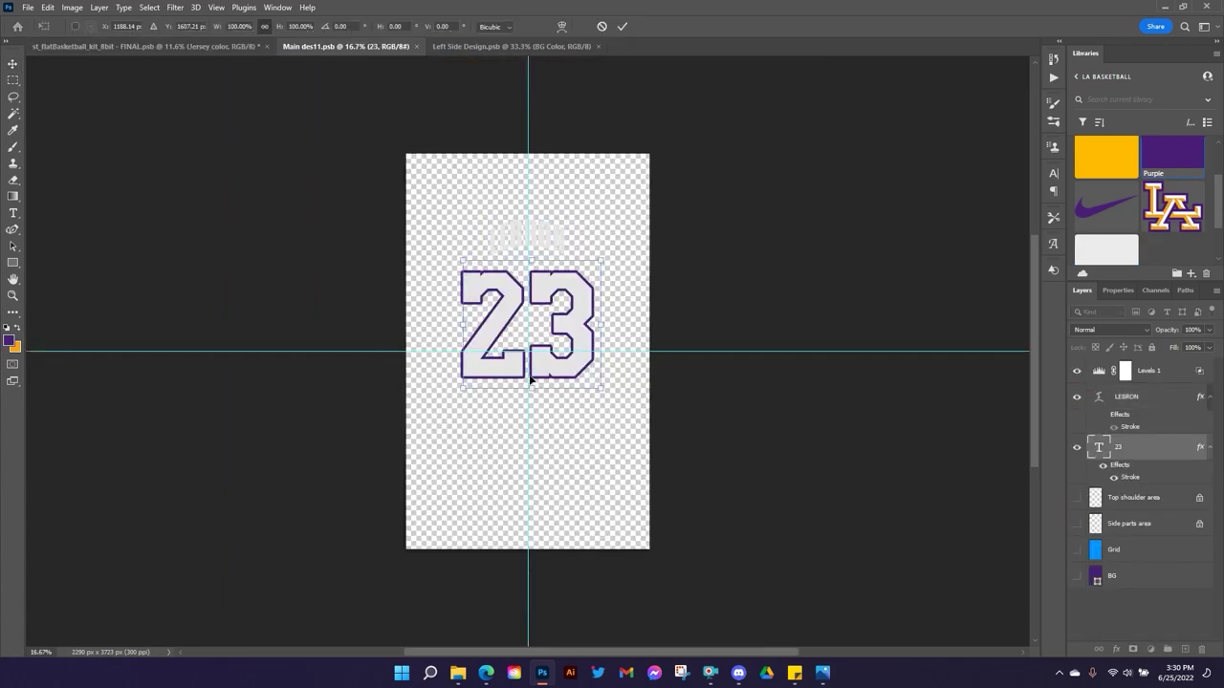
pyautogui.click(181, 48)
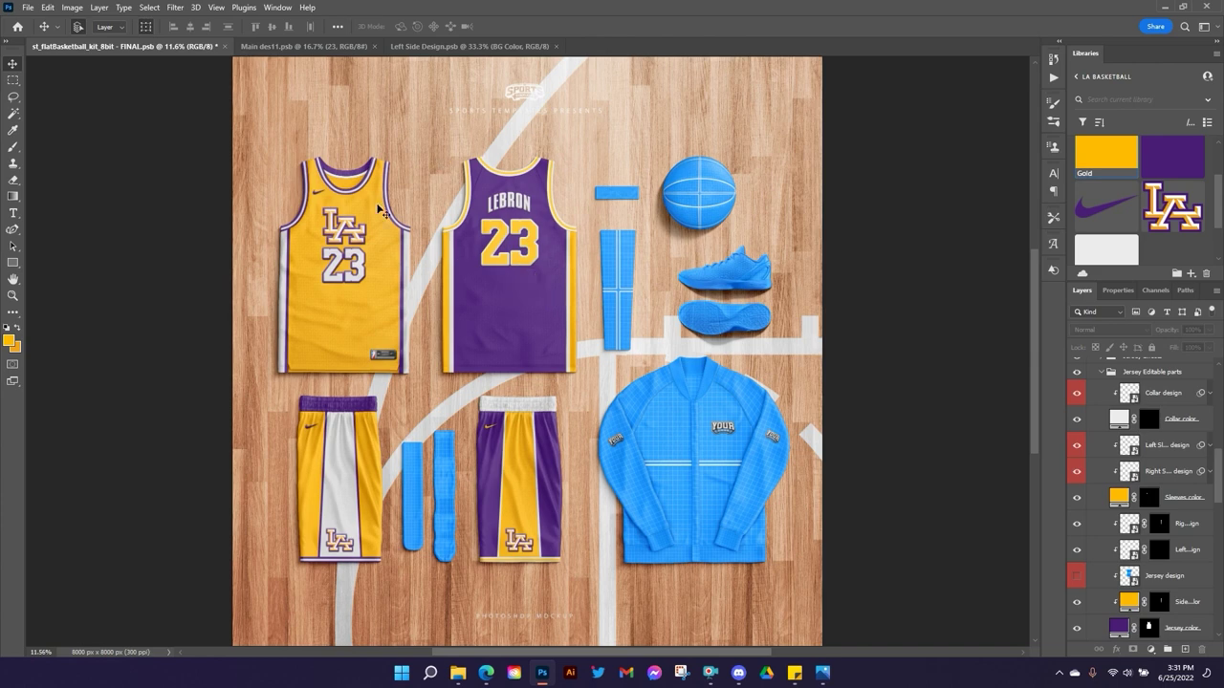
pyautogui.click(540, 46)
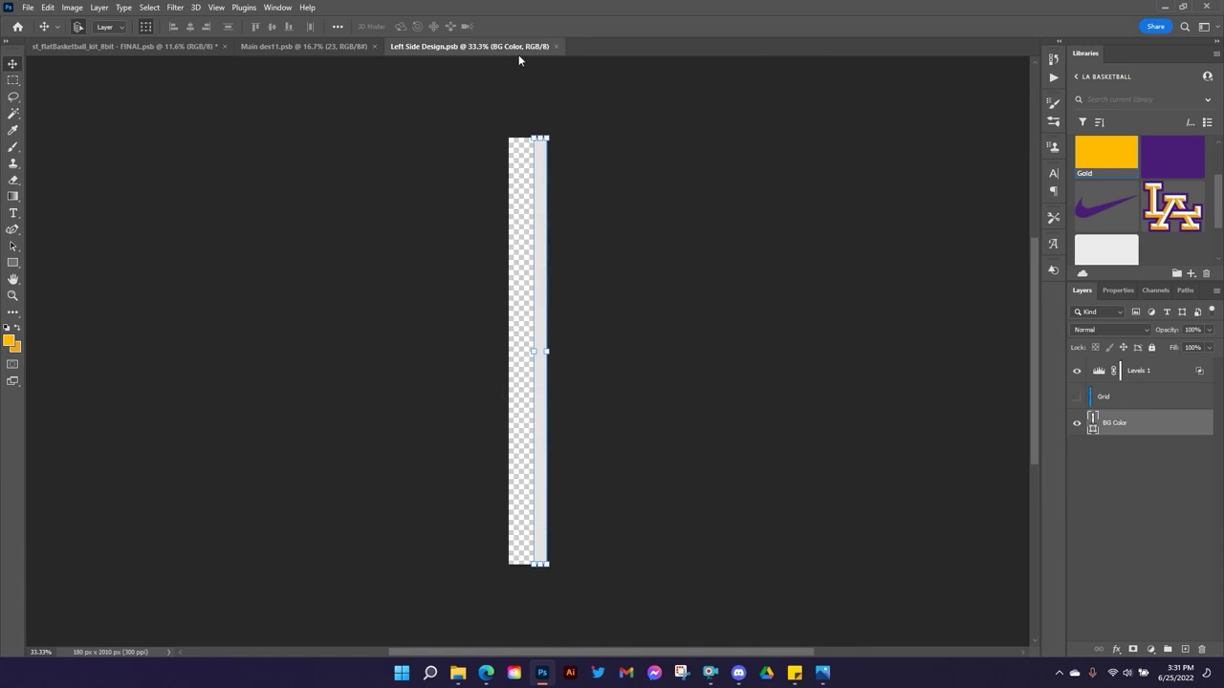
pyautogui.click(553, 47)
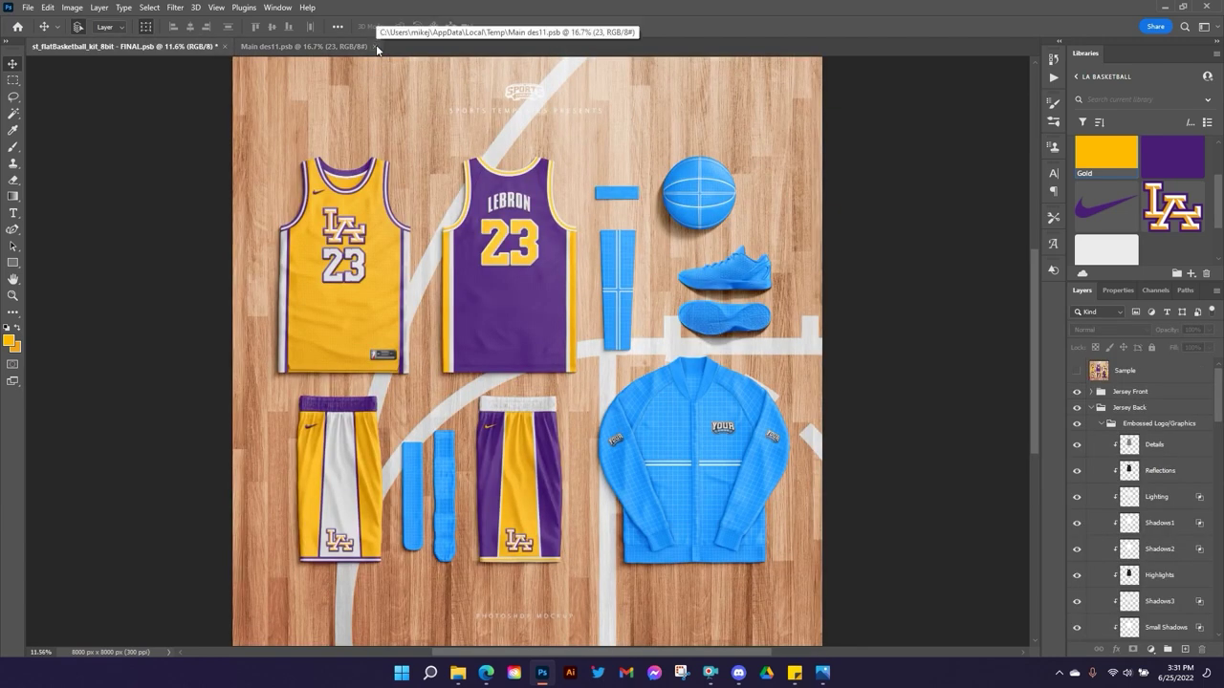
pyautogui.click(375, 45)
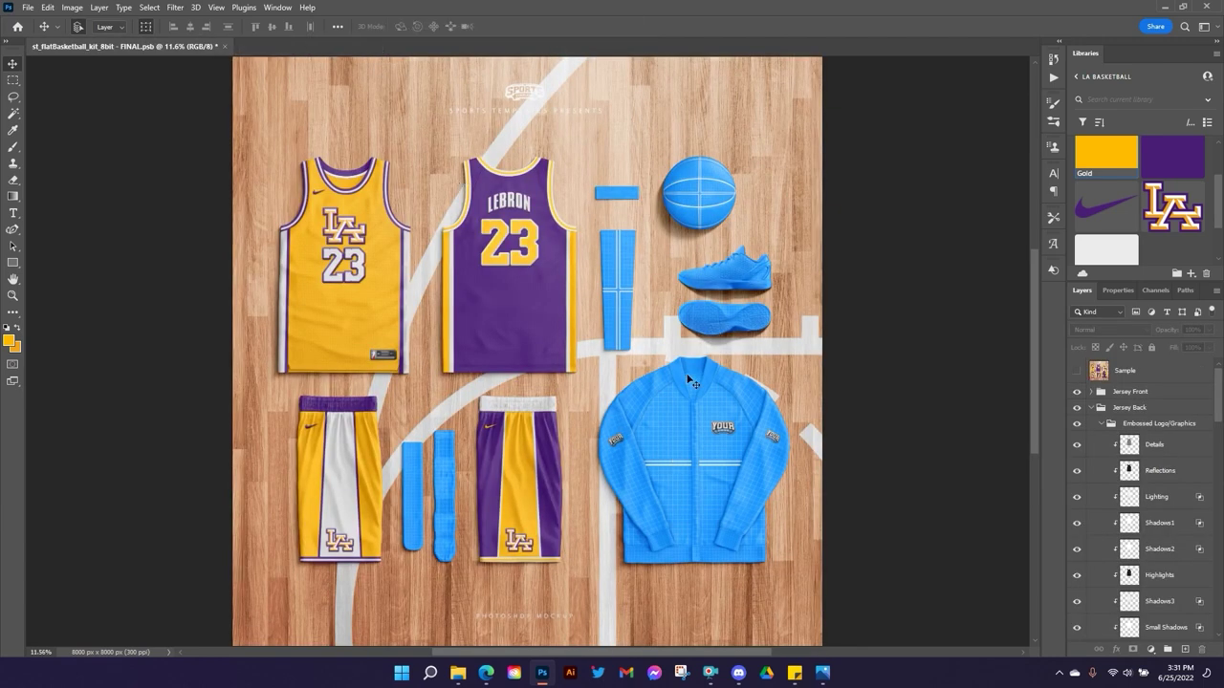
# Recolor the Headband color fill layer in the headband's editable parts with the library's Purple swatch.
pyautogui.click(1090, 408)
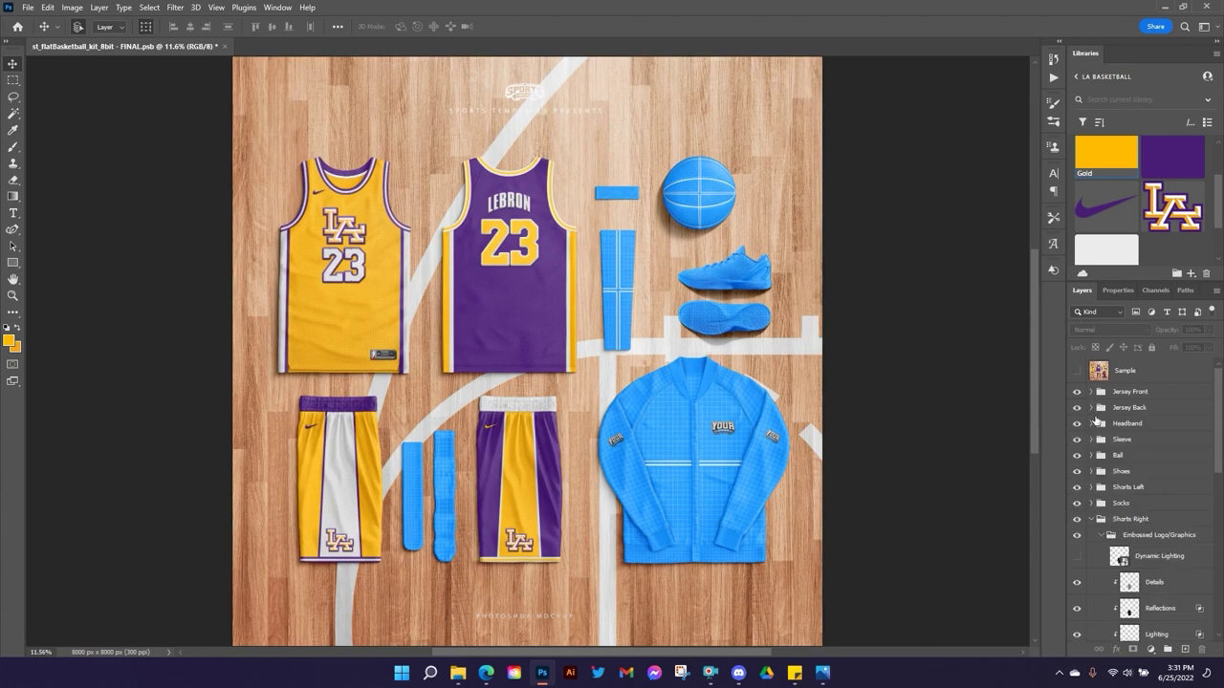
pyautogui.click(1092, 423)
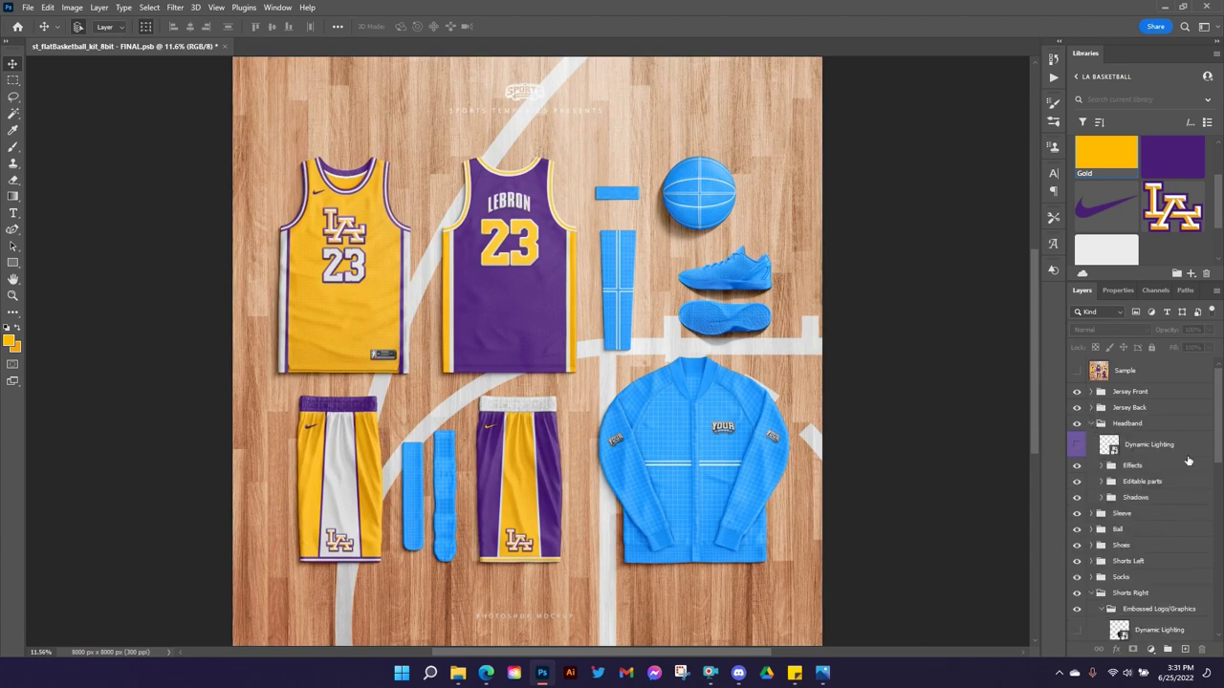
pyautogui.click(1101, 482)
pyautogui.click(1177, 529)
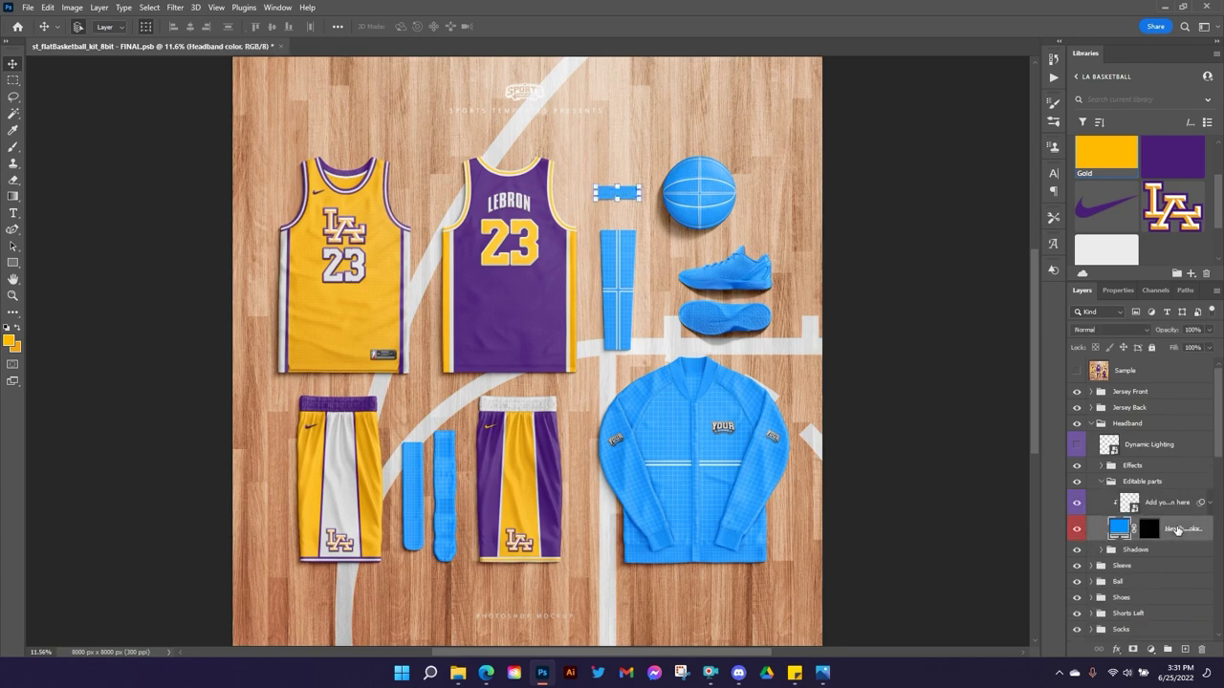
pyautogui.click(1182, 162)
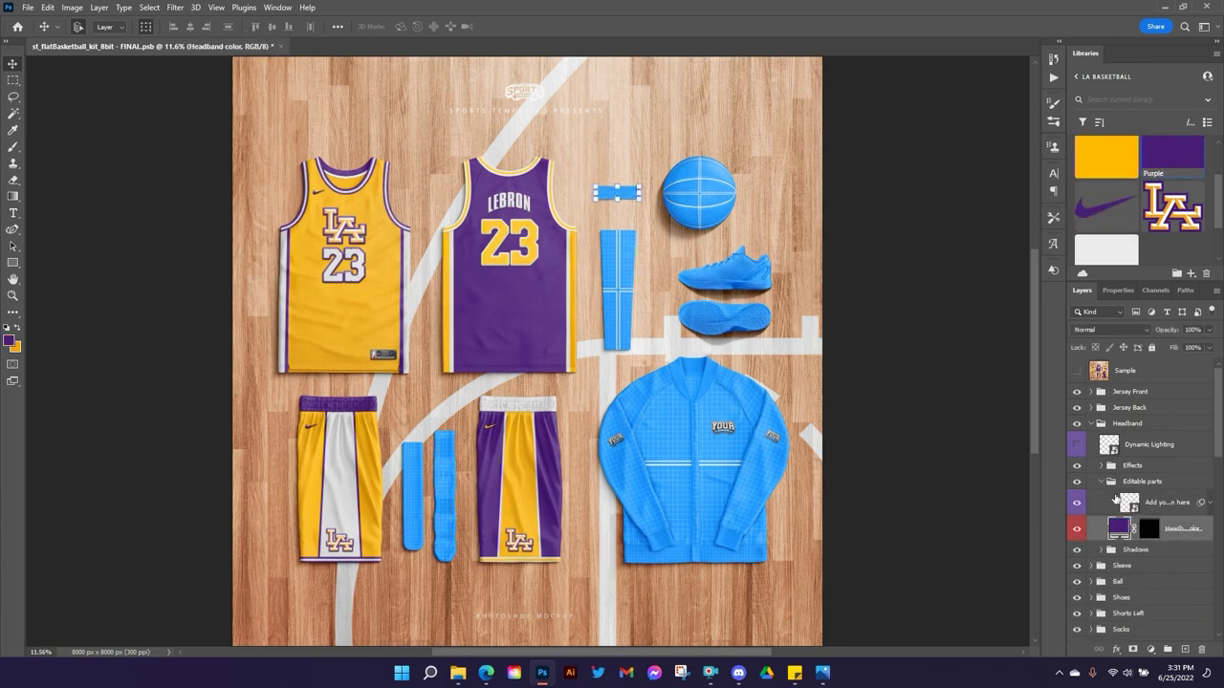
# Open the headband's design smart object and place the library's LA logo at its center, scaled down.
pyautogui.click(1078, 503)
pyautogui.doubleClick(1131, 504)
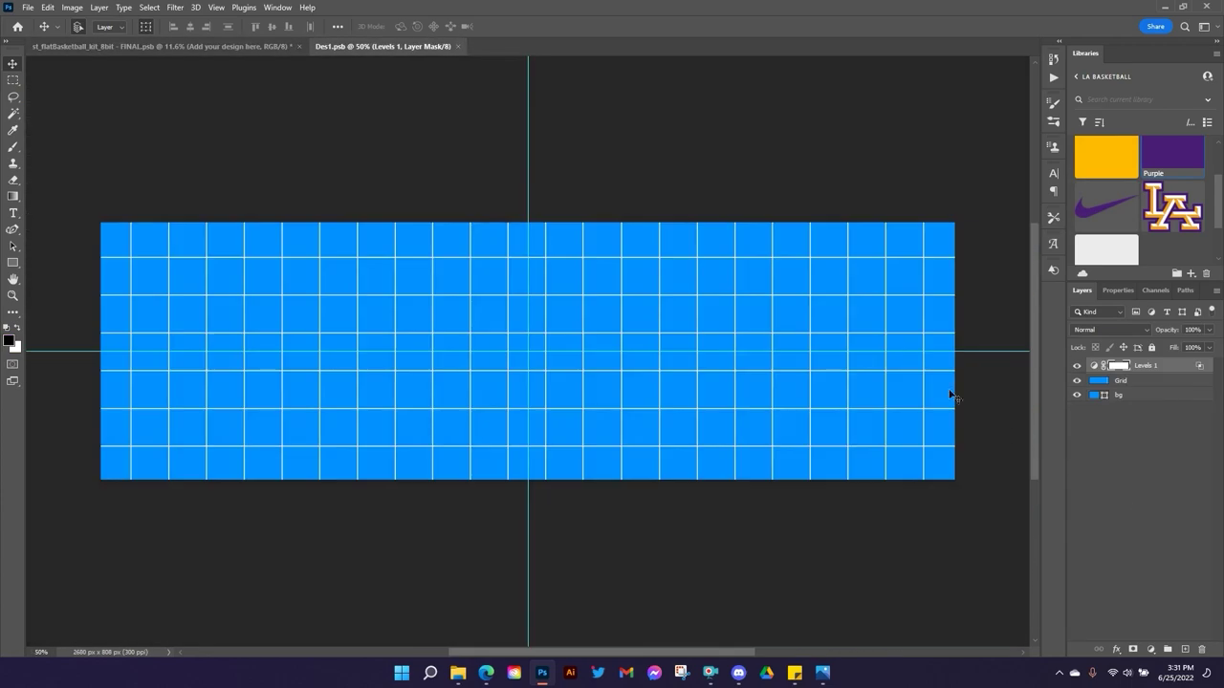
pyautogui.moveTo(1170, 235); pyautogui.dragTo(551, 326)
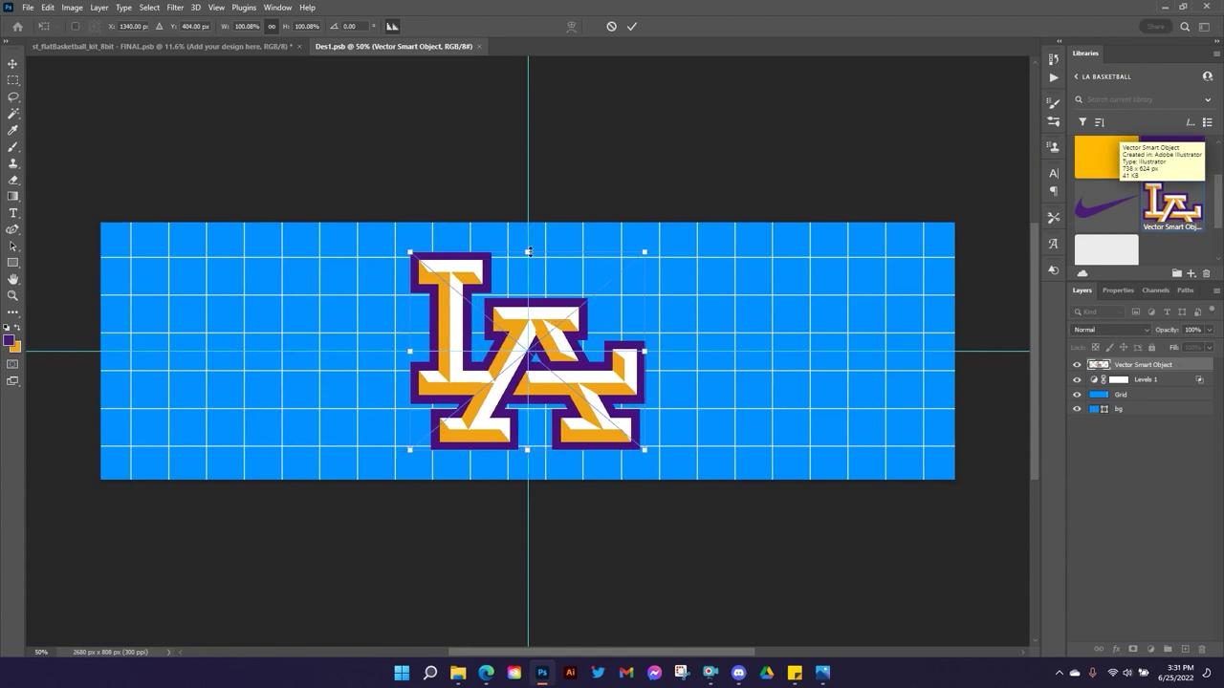
pyautogui.moveTo(528, 251); pyautogui.dragTo(542, 258)
pyautogui.click(631, 25)
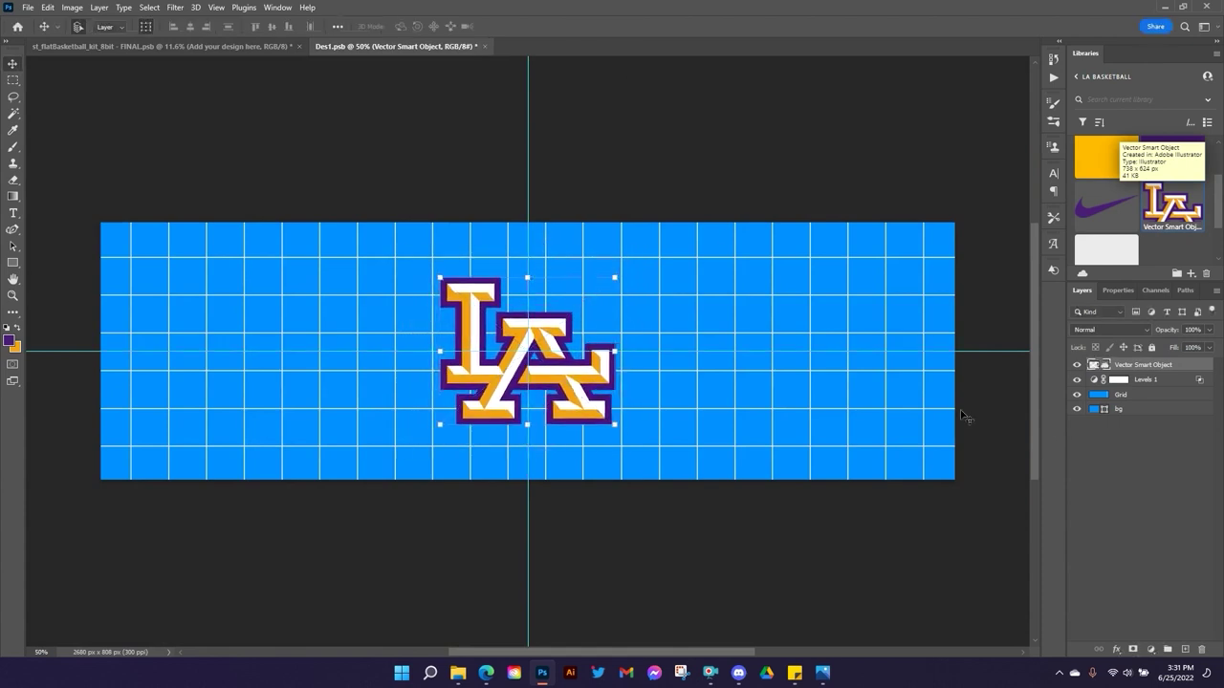
# Hide the Grid and bg layers of the headband design, save it, and return to the mockup document.
pyautogui.moveTo(1077, 394); pyautogui.dragTo(1077, 409)
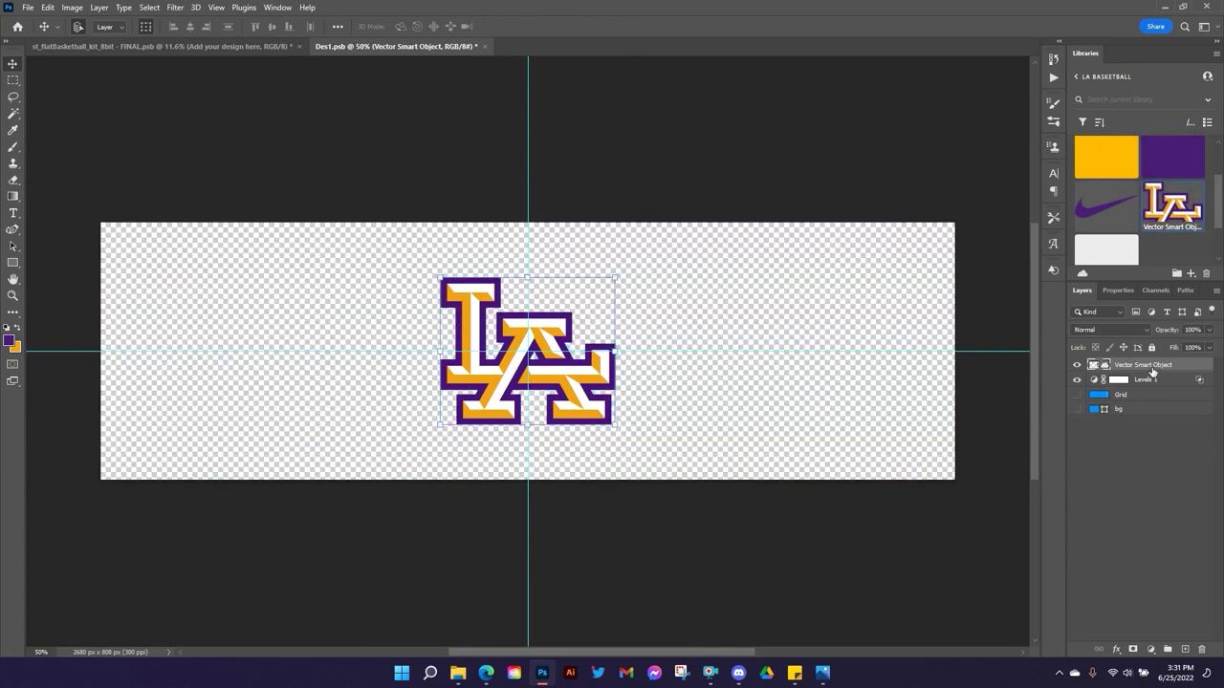
pyautogui.hotkey('ctrl', 's')
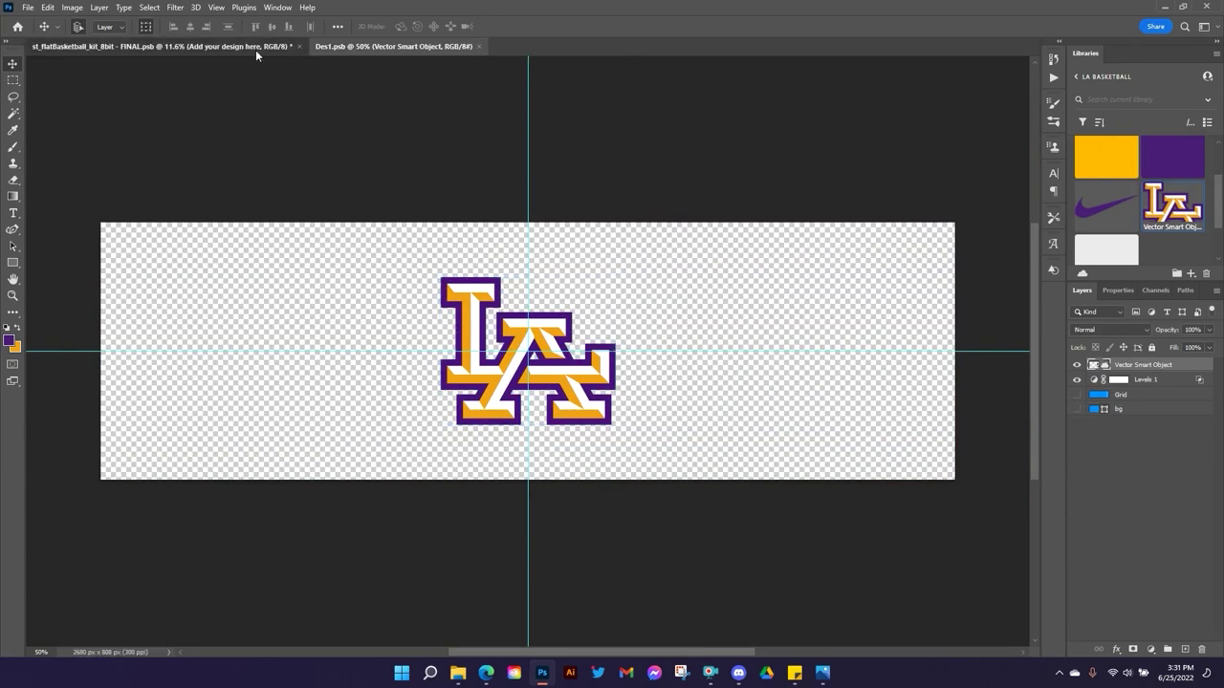
pyautogui.click(257, 51)
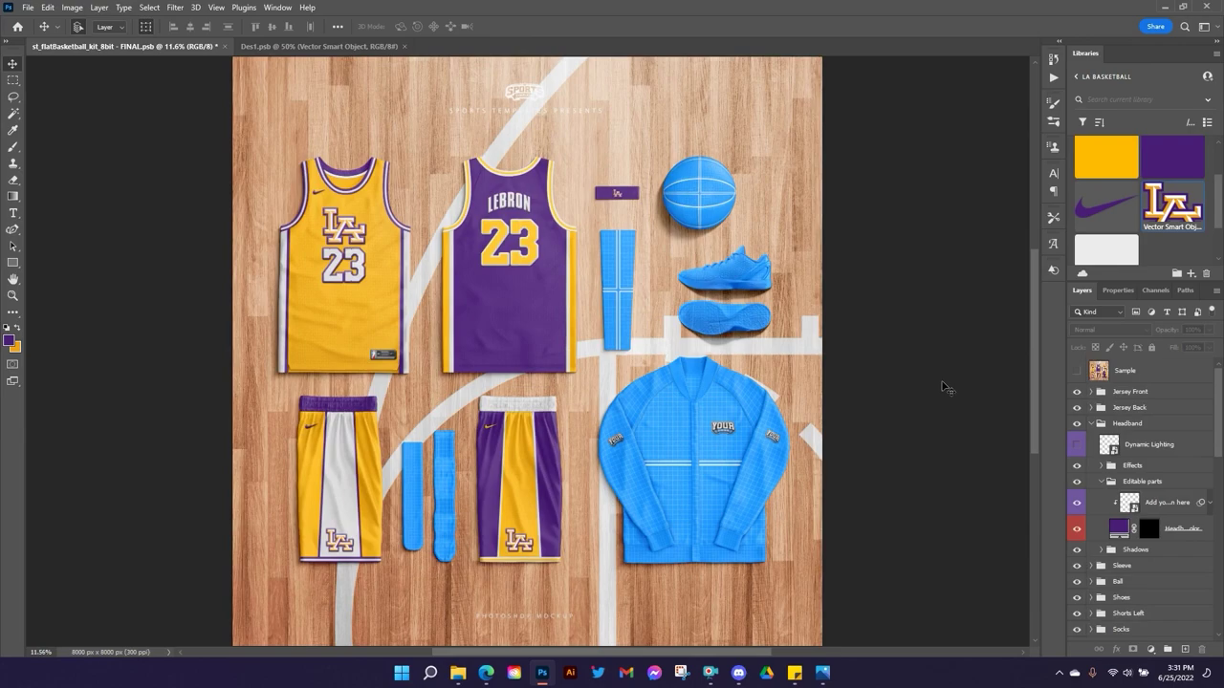
# Examine the headband's color and LA logo up close in the mockup, along with the neighboring basketball.
pyautogui.hotkey('ctrl', '+')
pyautogui.hotkey('ctrl', '+')
pyautogui.hotkey('ctrl', '+')
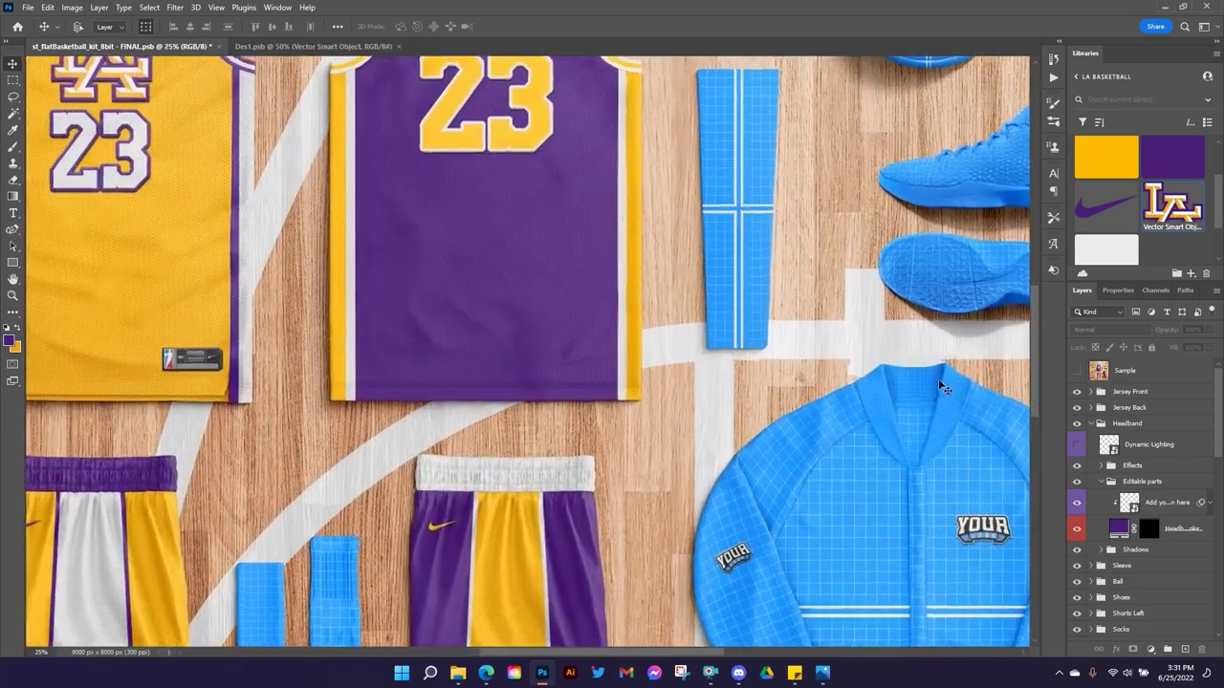
pyautogui.hotkey('ctrl', '+')
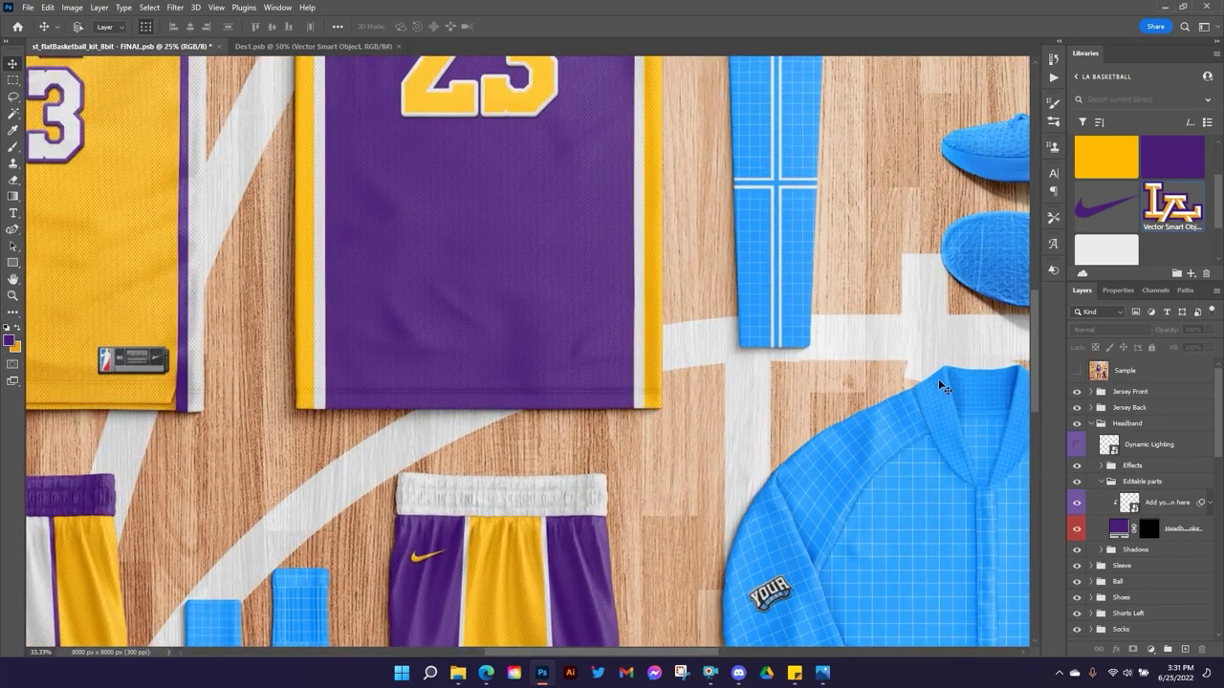
pyautogui.hotkey('ctrl', '+')
pyautogui.moveTo(775, 183); pyautogui.dragTo(588, 490)
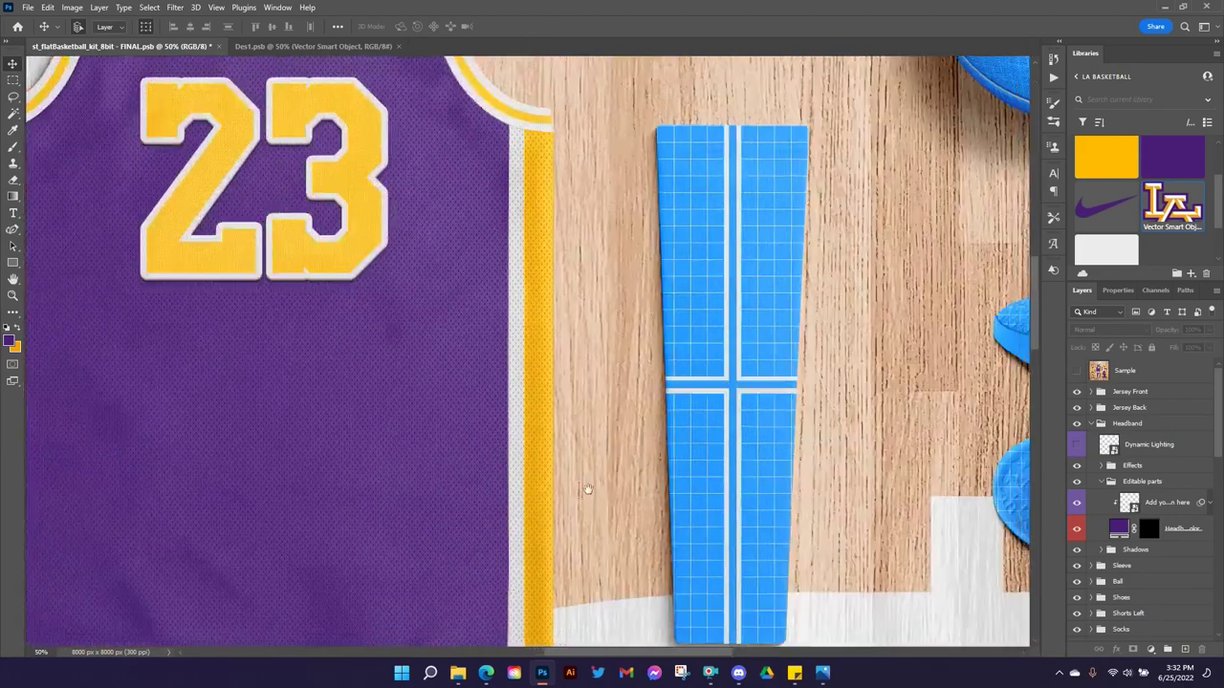
pyautogui.hotkey('ctrl', '+')
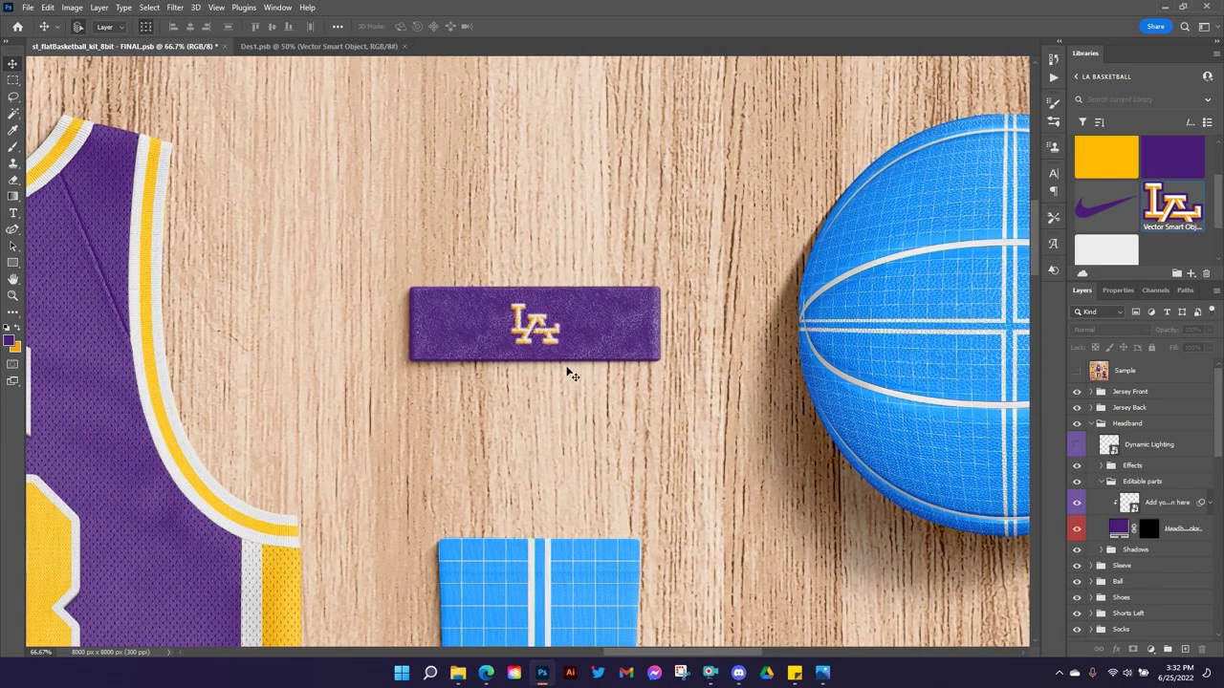
pyautogui.moveTo(766, 350); pyautogui.dragTo(500, 303)
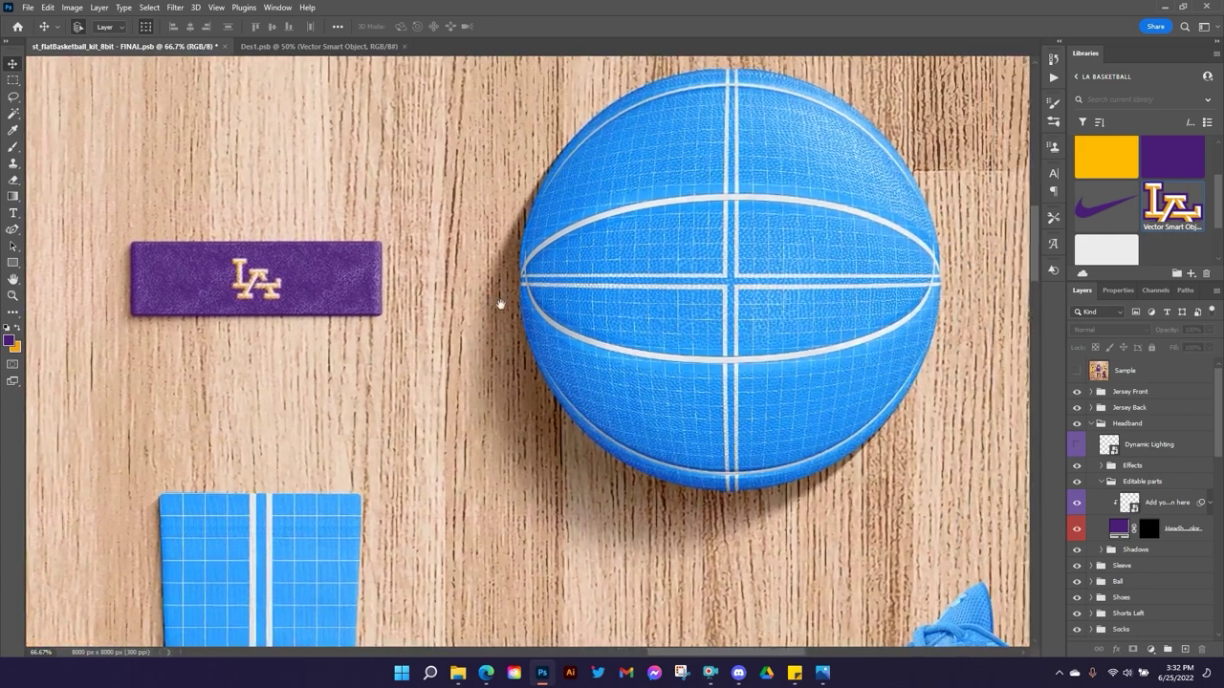
# Recolor the Sleeve color fill layer in the sleeve's editable parts with the library's Purple swatch.
pyautogui.click(1092, 424)
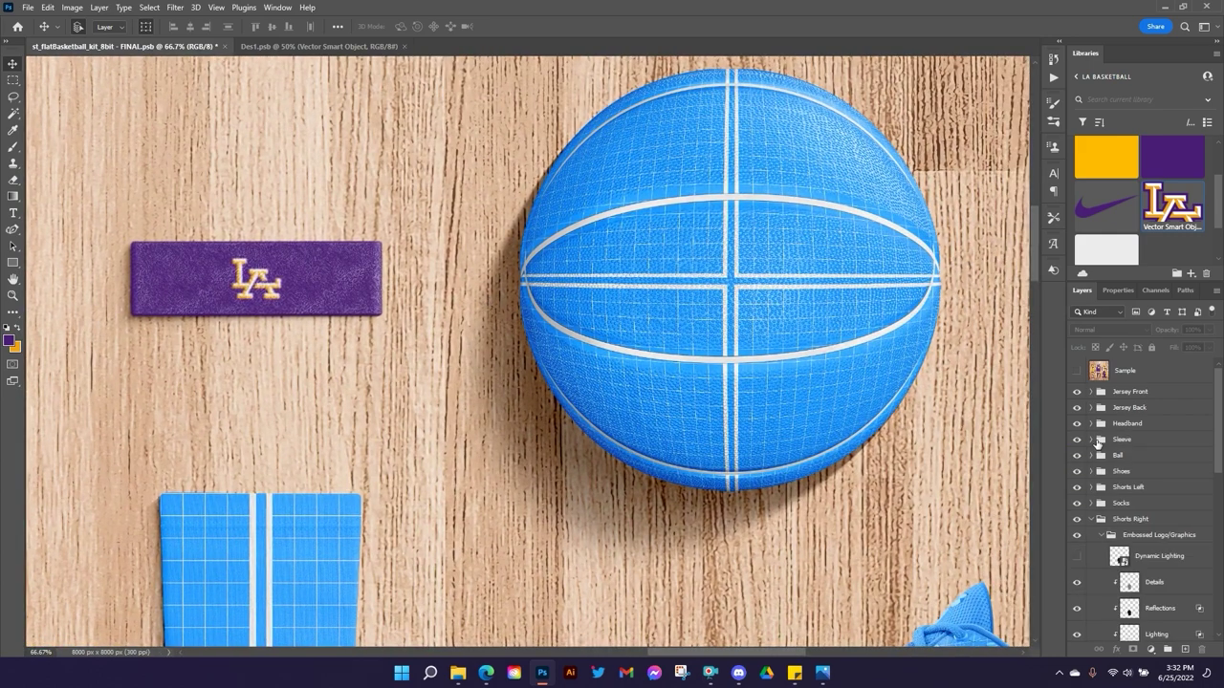
pyautogui.click(1092, 440)
pyautogui.scroll(-10, 593, 325)
pyautogui.hscroll(-4, 593, 325)
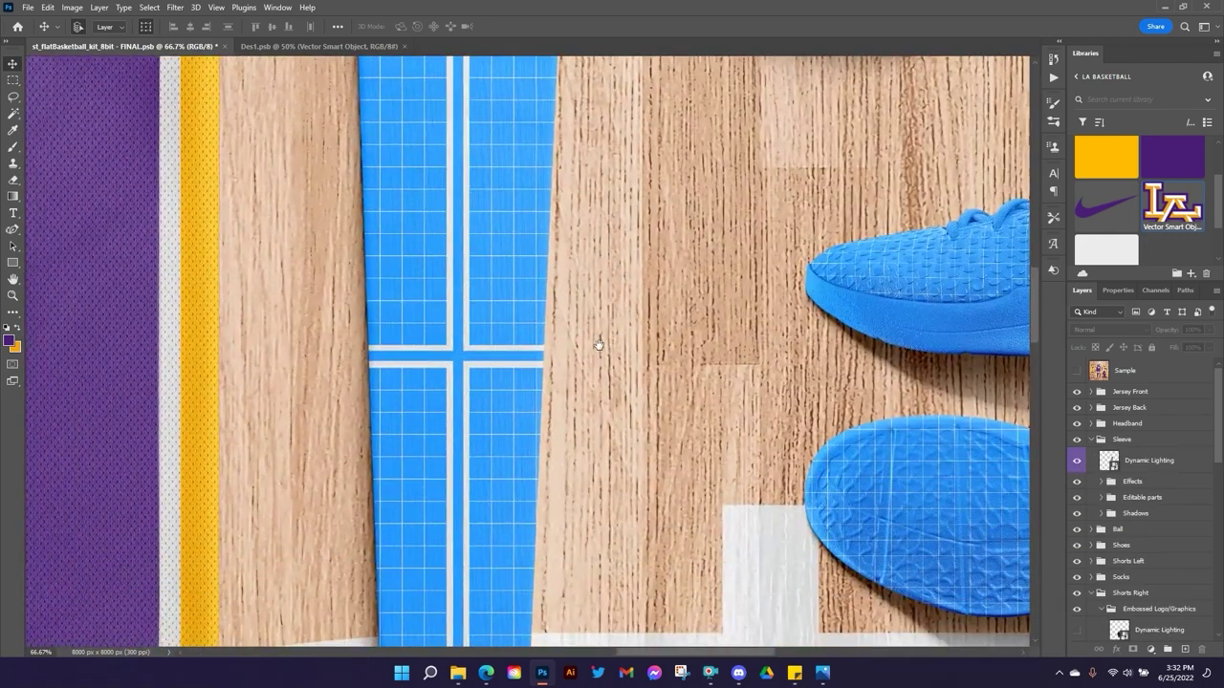
pyautogui.hotkey('ctrl', '-')
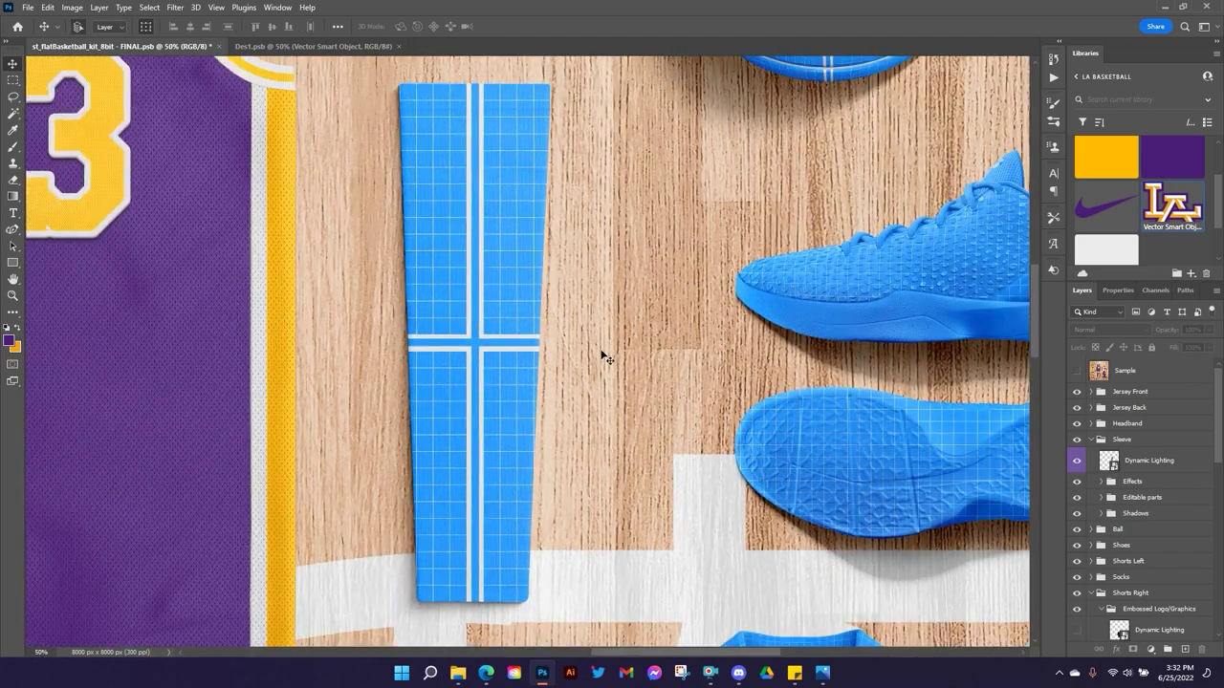
pyautogui.moveTo(600, 353); pyautogui.dragTo(654, 356)
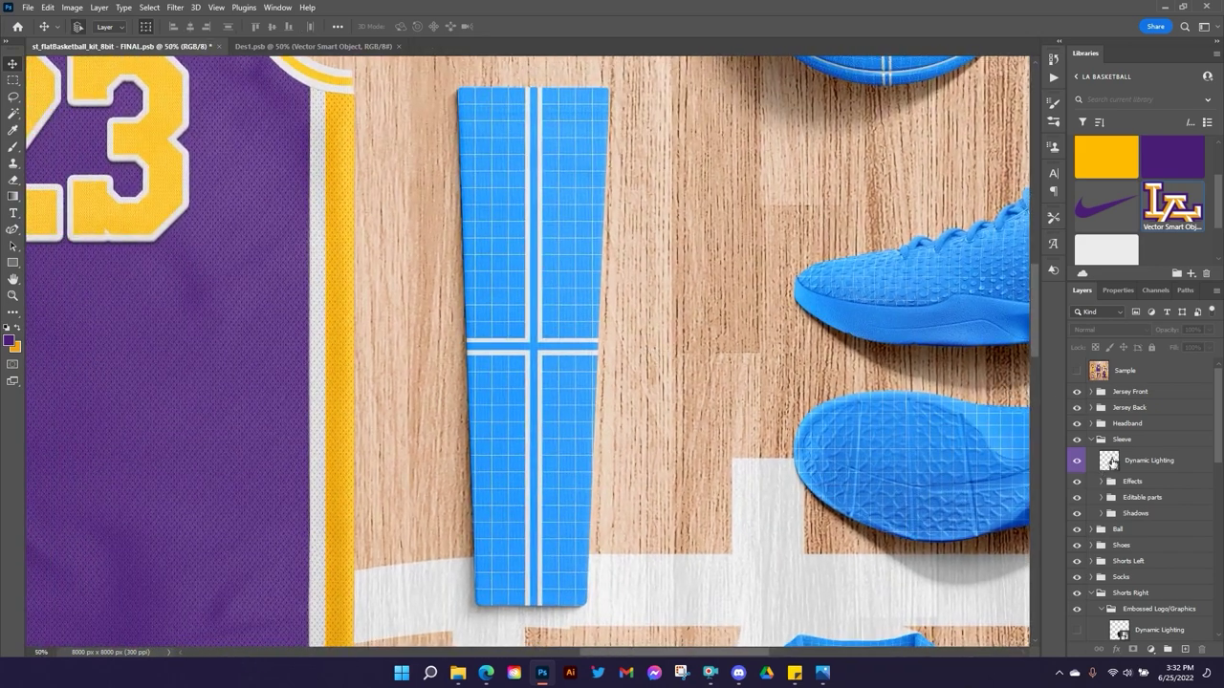
pyautogui.click(1101, 497)
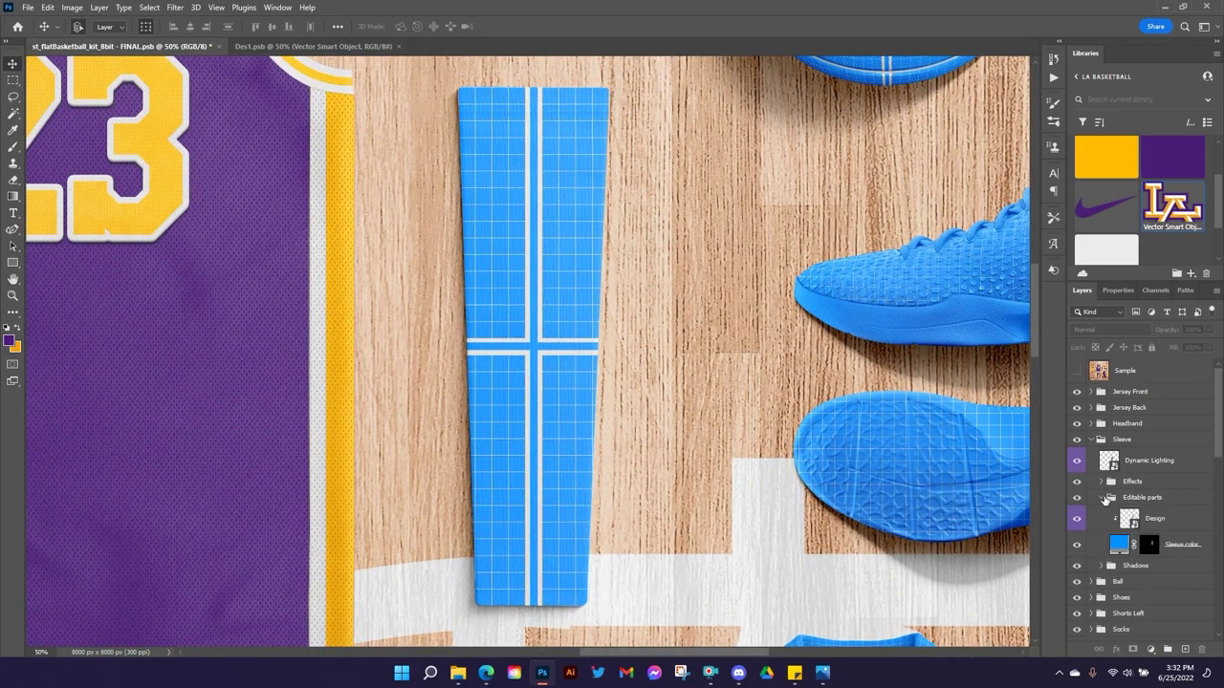
pyautogui.click(1185, 550)
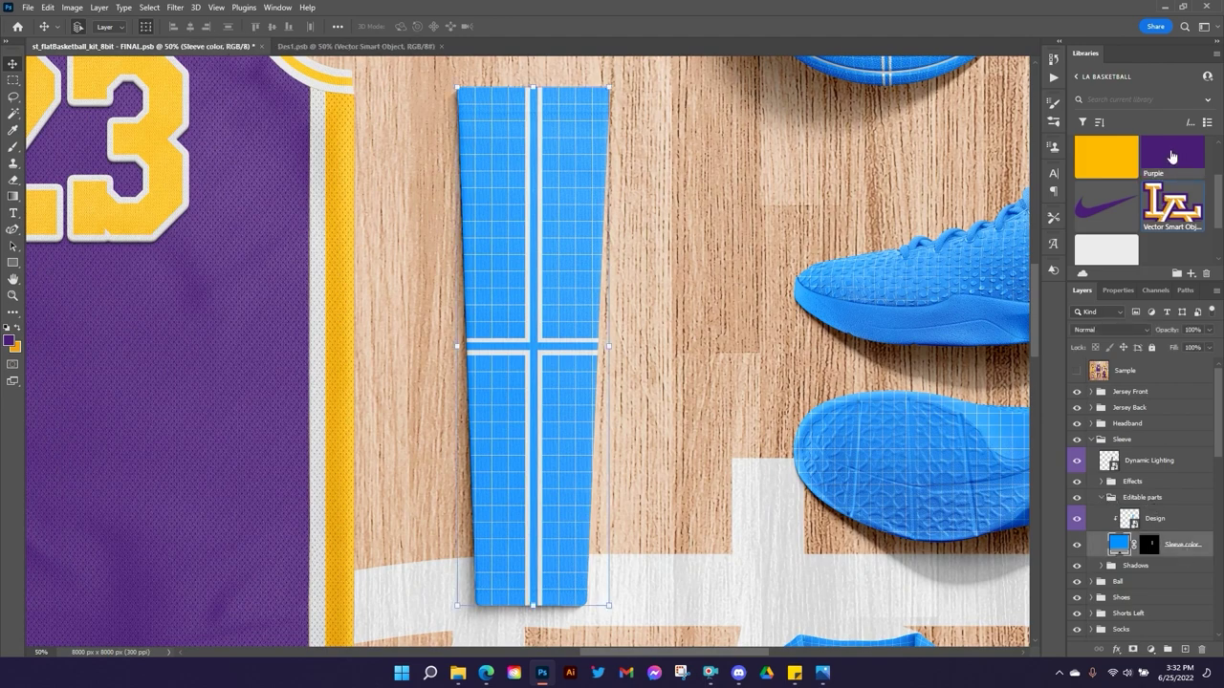
pyautogui.click(1170, 157)
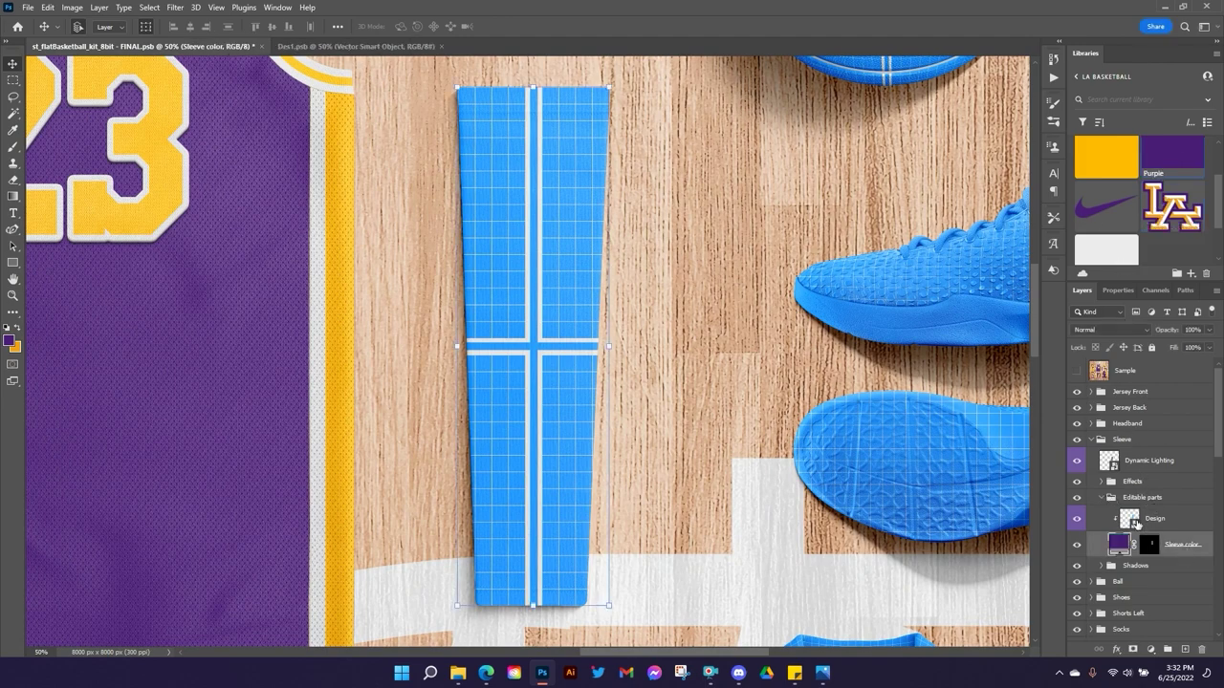
# Open the sleeve's Design smart object for editing.
pyautogui.doubleClick(1130, 519)
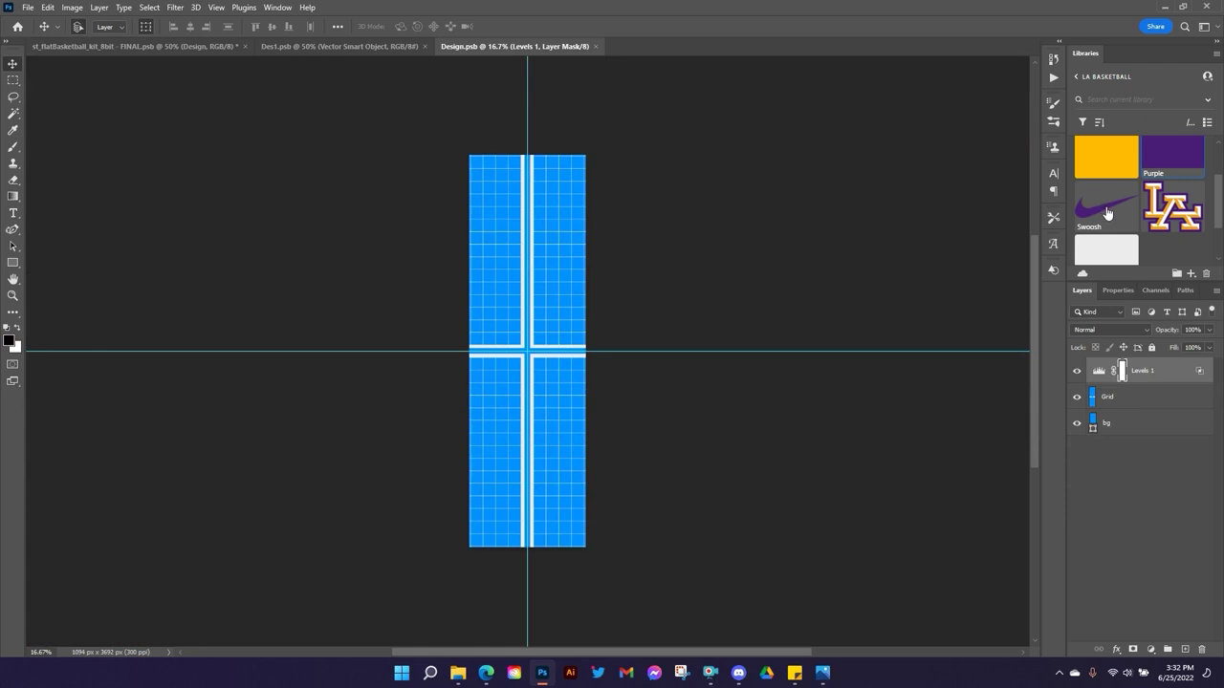
pyautogui.click(1123, 402)
pyautogui.moveTo(1105, 208); pyautogui.dragTo(964, 278)
pyautogui.moveTo(506, 486); pyautogui.dragTo(507, 485)
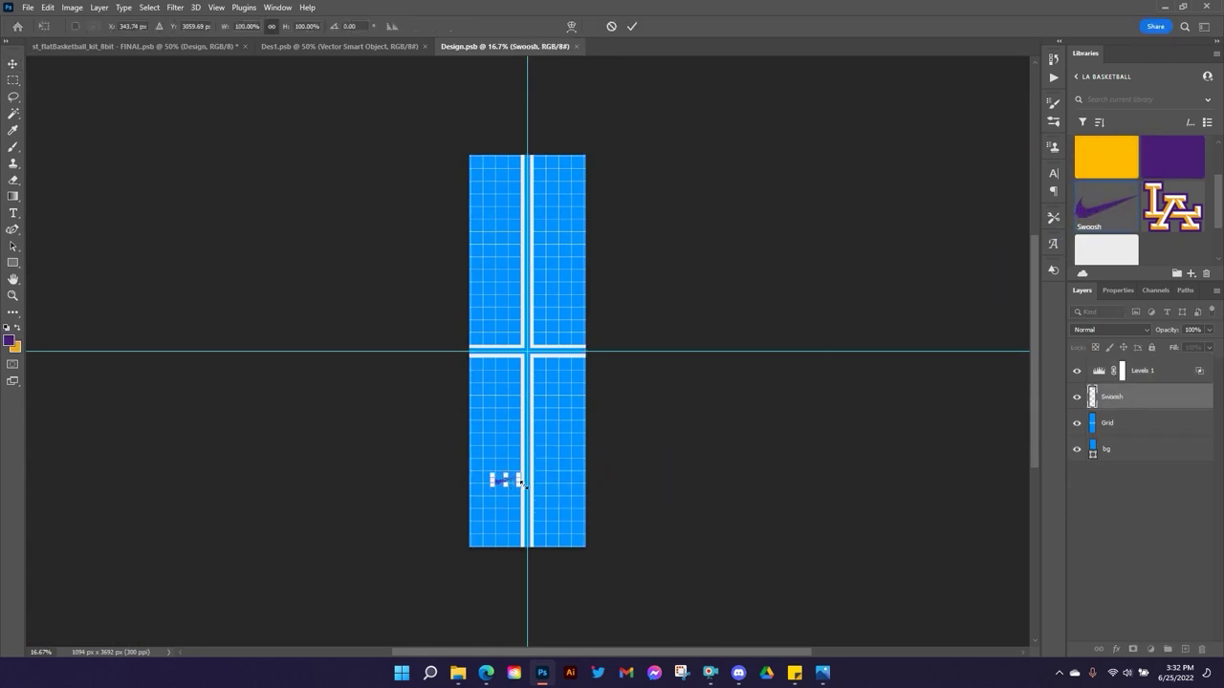
pyautogui.click(611, 27)
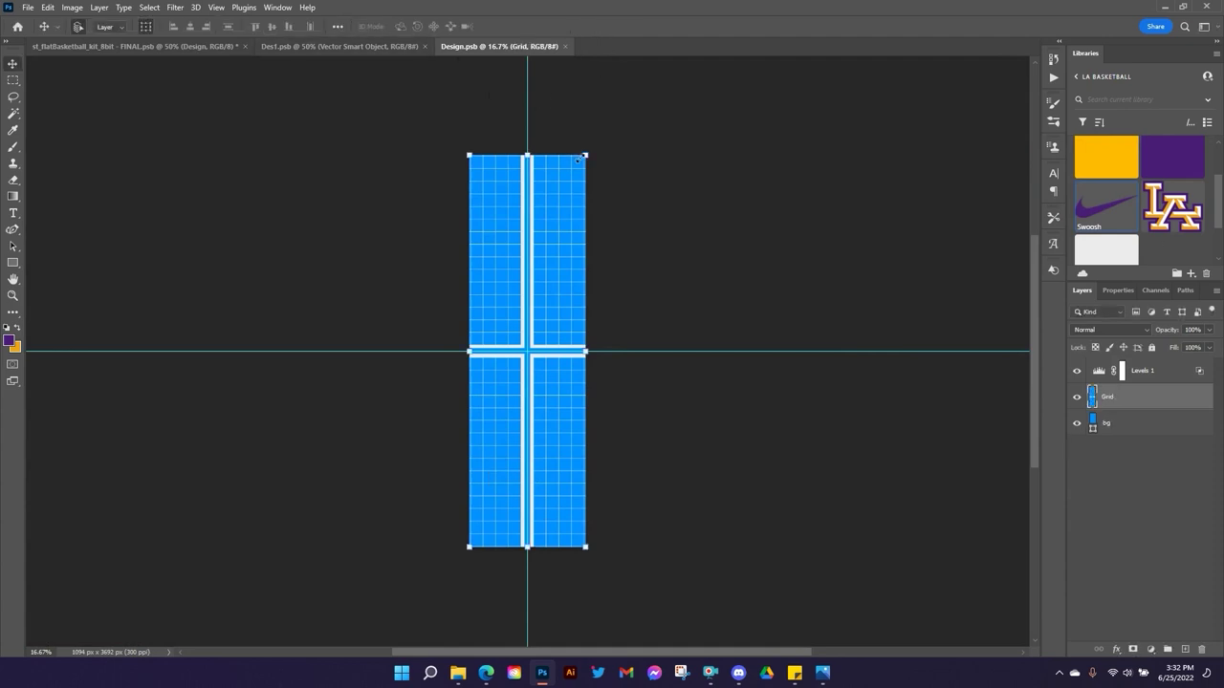
pyautogui.click(1143, 372)
pyautogui.click(1139, 402)
pyautogui.click(1144, 375)
pyautogui.click(1140, 400)
pyautogui.click(1138, 373)
pyautogui.moveTo(1110, 210); pyautogui.dragTo(517, 379)
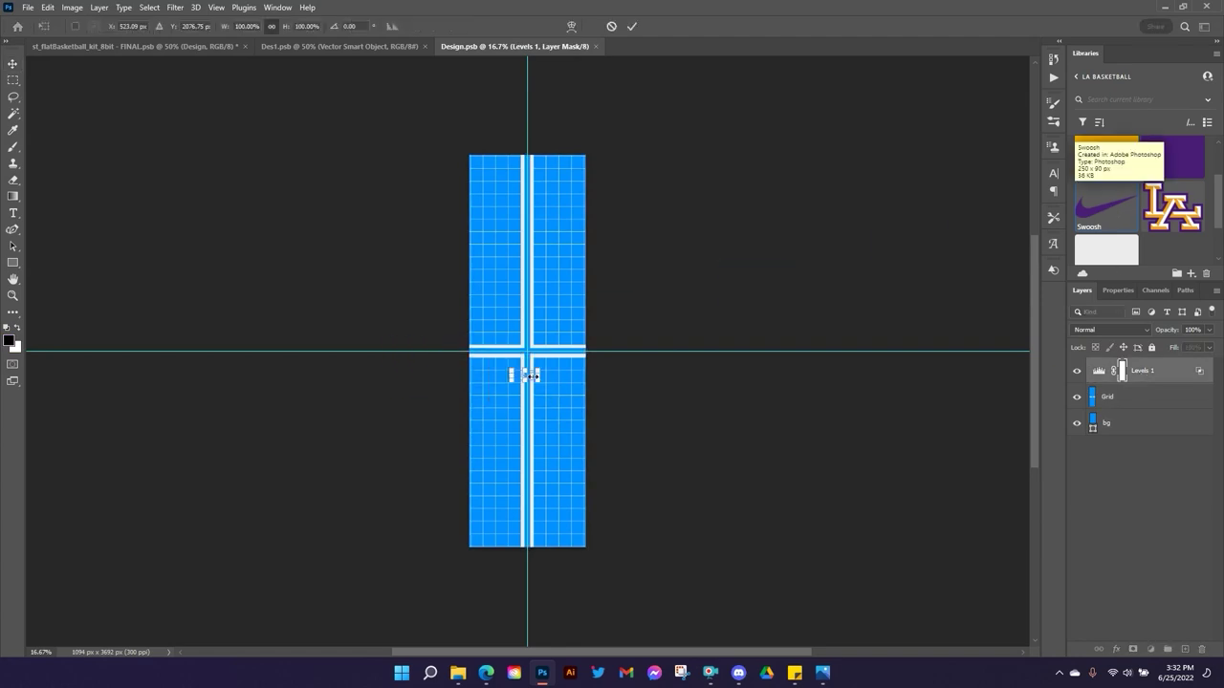
pyautogui.moveTo(1135, 394); pyautogui.dragTo(1143, 414)
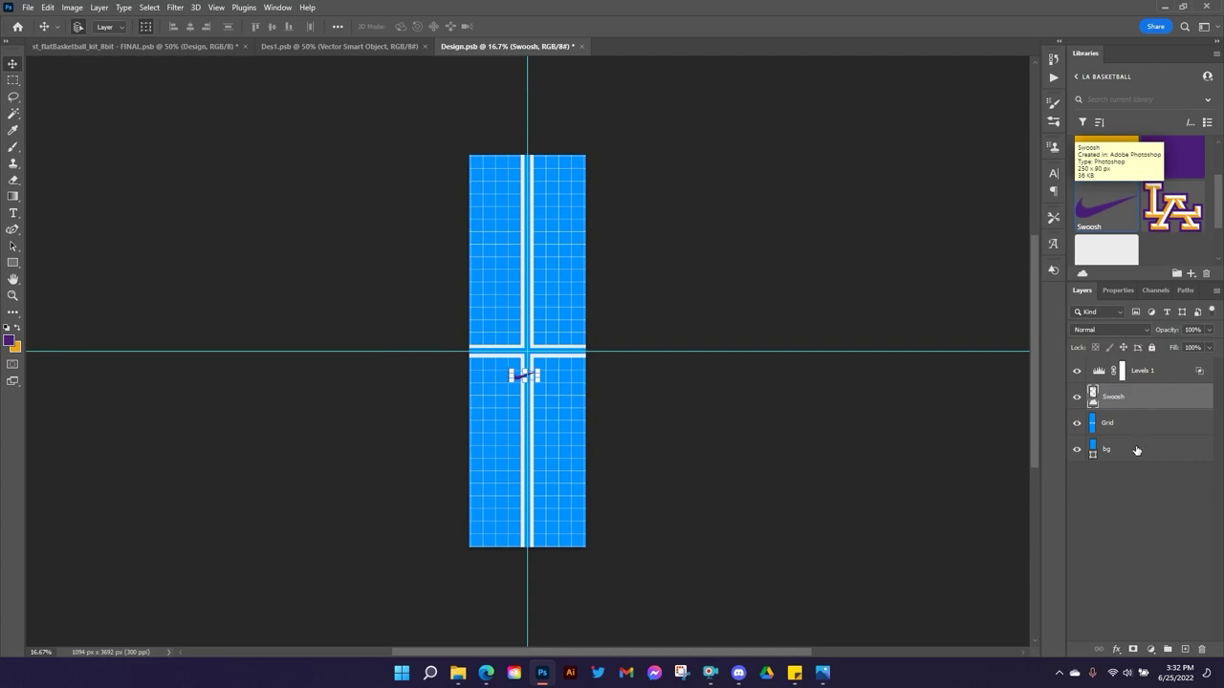
# Place the library's Swoosh between the Grid and bg layers, enlarge it slightly, and delete the earlier Swoosh copy above Grid.
pyautogui.click(1136, 449)
pyautogui.moveTo(1100, 208); pyautogui.dragTo(549, 445)
pyautogui.moveTo(1123, 400); pyautogui.dragTo(1202, 649)
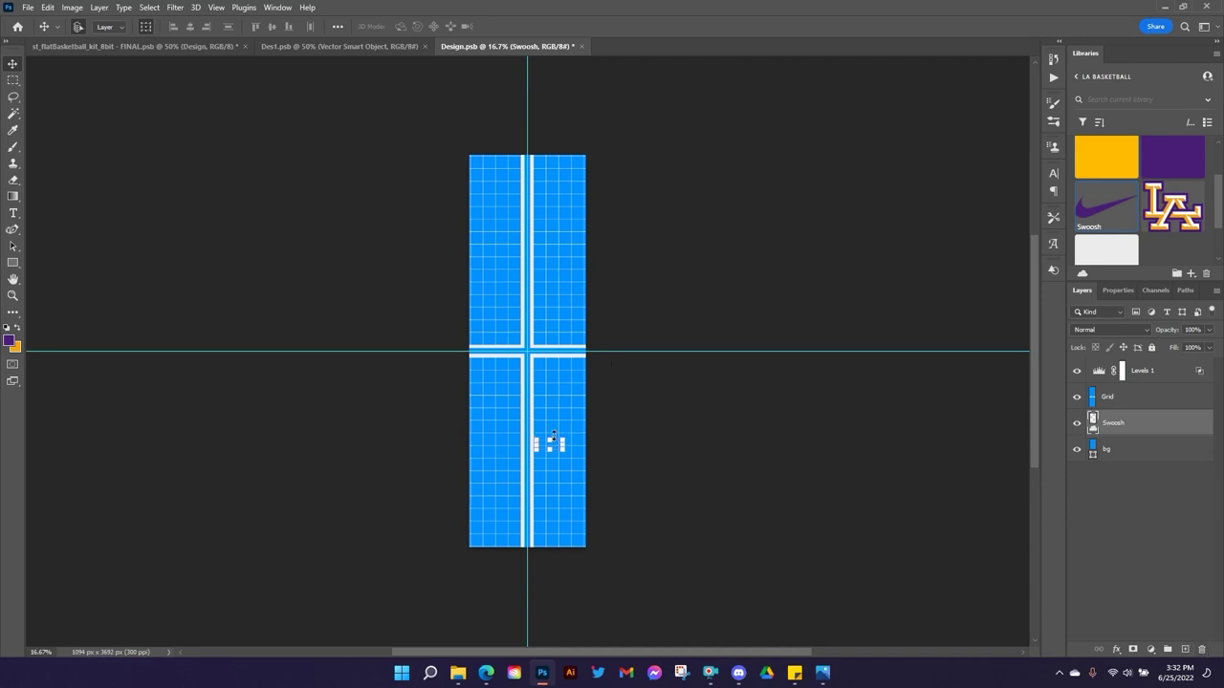
pyautogui.moveTo(550, 437); pyautogui.dragTo(552, 433)
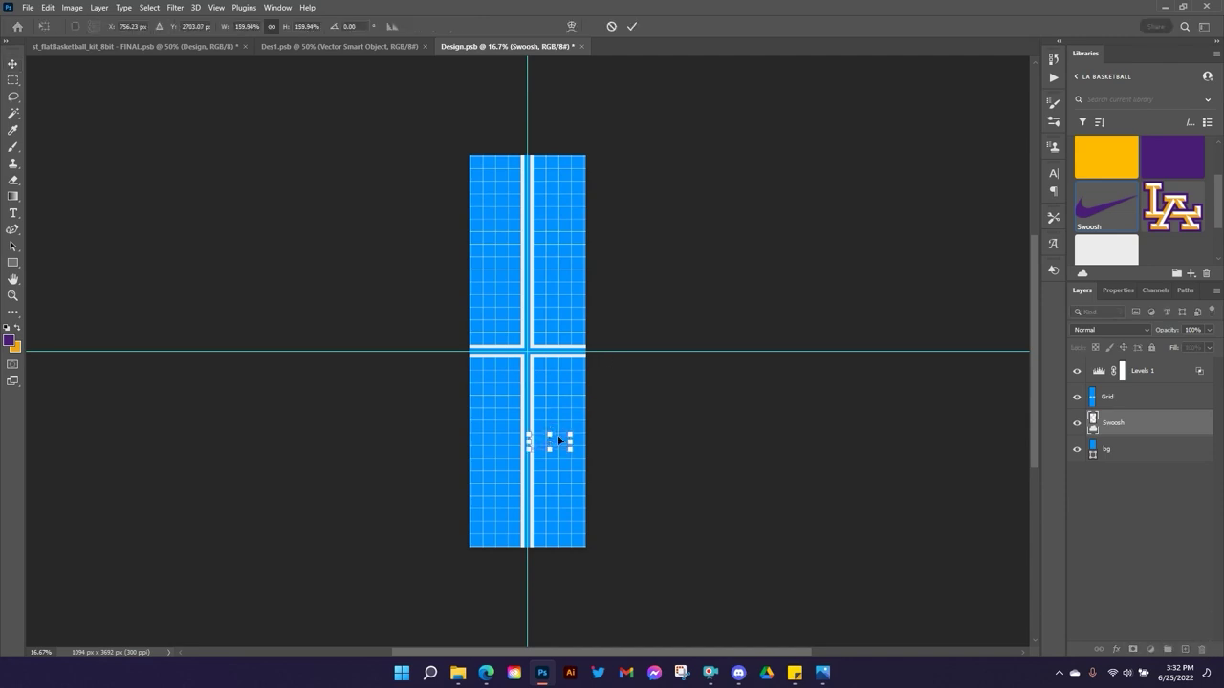
pyautogui.click(630, 26)
# Hide the Grid layer of the sleeve design and recolor its bg layer with the library's Purple swatch.
pyautogui.click(1077, 396)
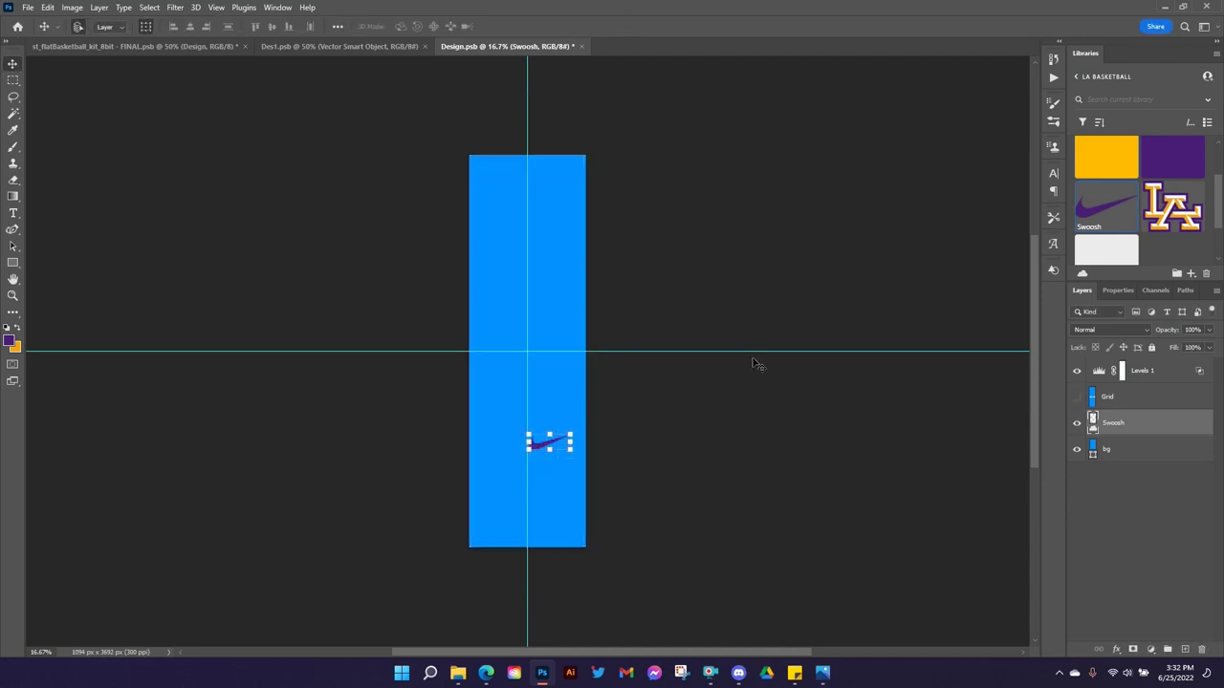
pyautogui.click(1126, 456)
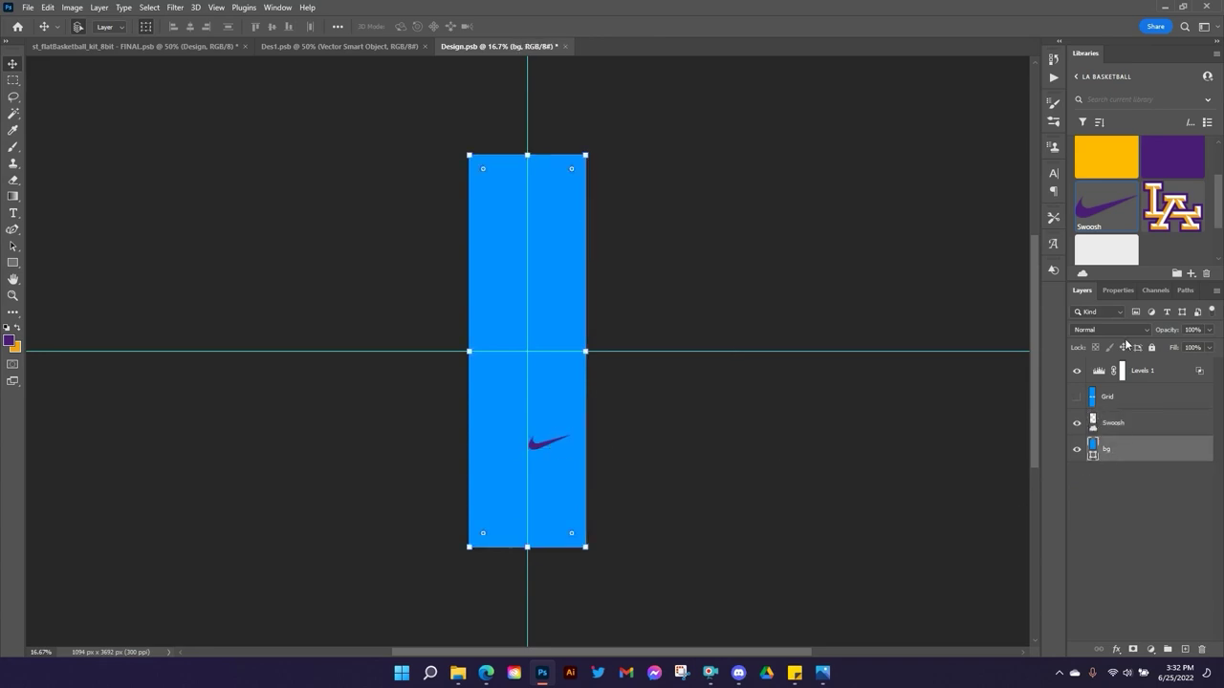
pyautogui.click(1172, 158)
# Enlarge the Swoosh to about 198% and center it horizontally near the sleeve design's lower end.
pyautogui.click(1117, 422)
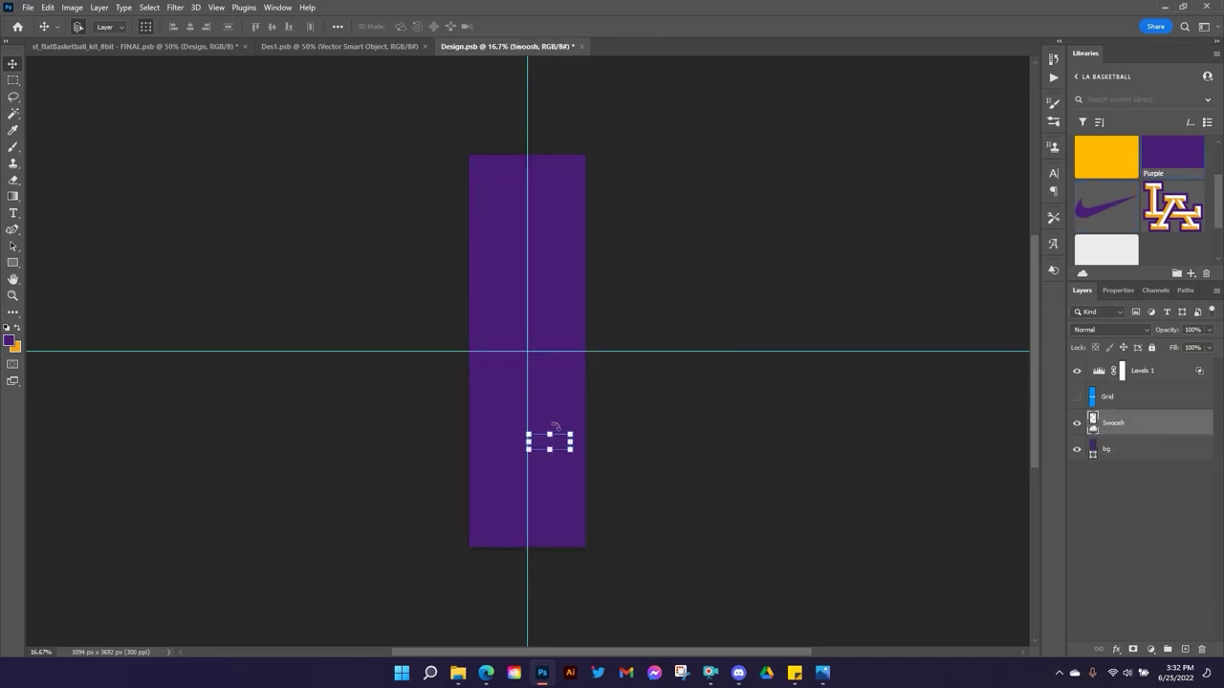
pyautogui.hotkey('ctrl', 't')
pyautogui.moveTo(552, 445); pyautogui.dragTo(553, 503)
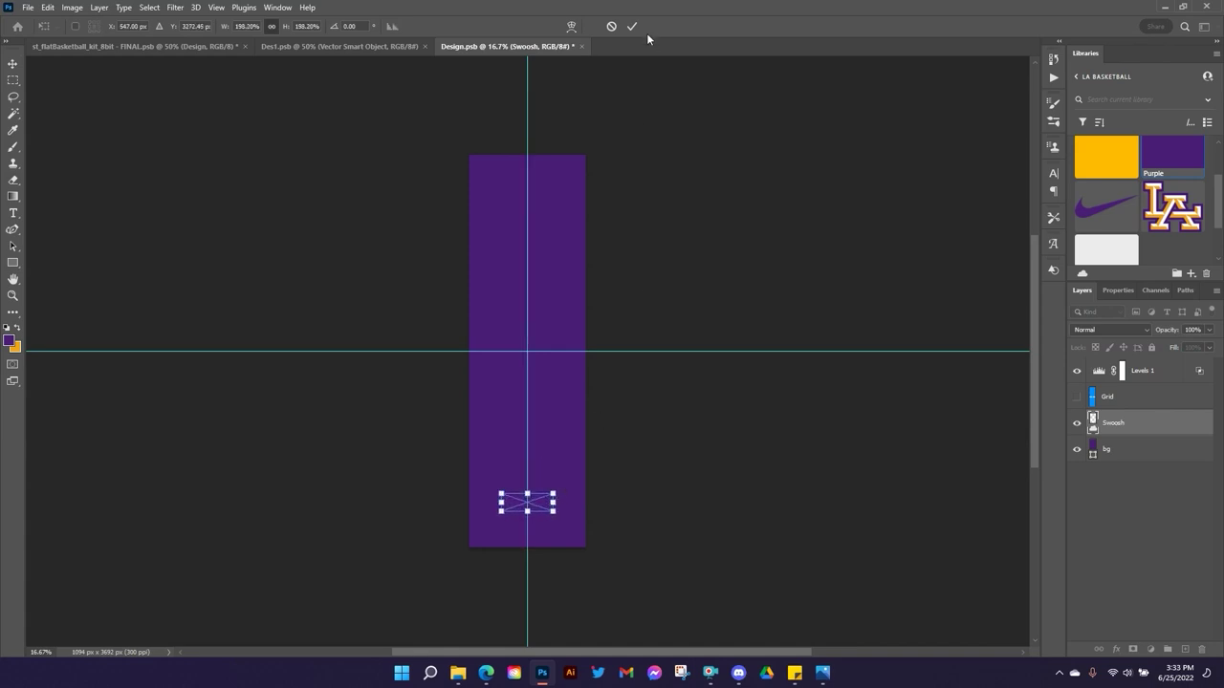
pyautogui.click(633, 26)
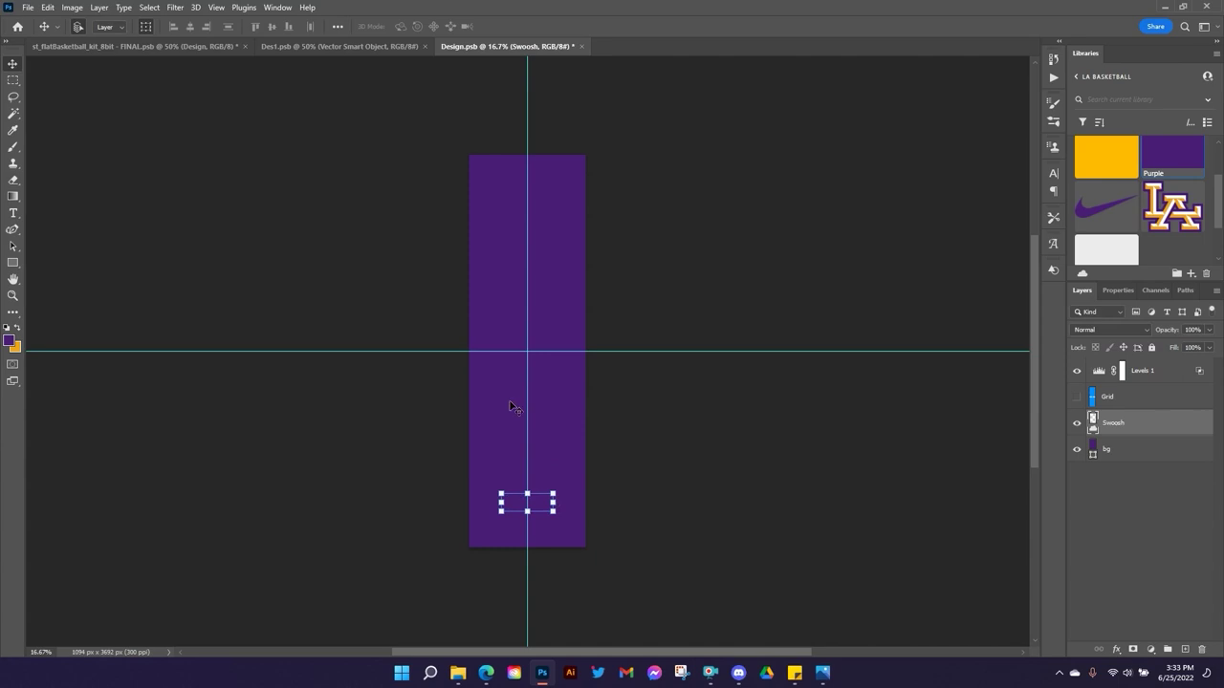
# Give the Swoosh a Color Overlay in the orange-gold background color, #f2a214.
pyautogui.click(1109, 651)
pyautogui.click(1121, 595)
pyautogui.click(954, 352)
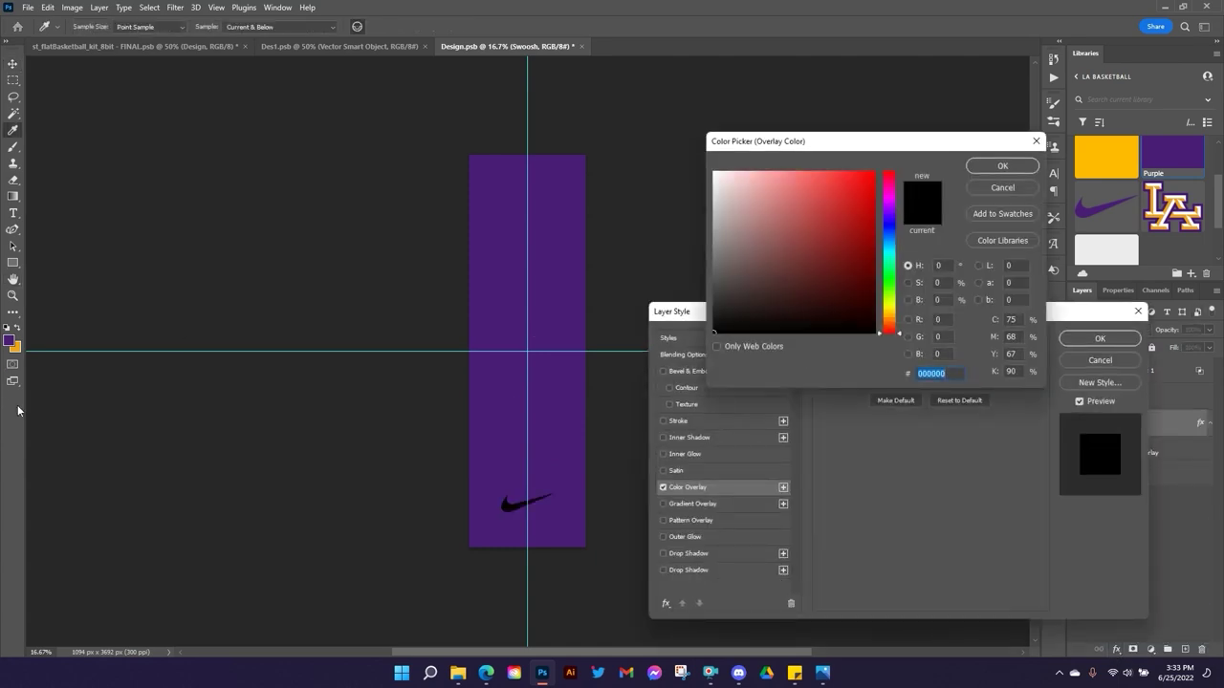
pyautogui.click(19, 348)
pyautogui.click(1002, 166)
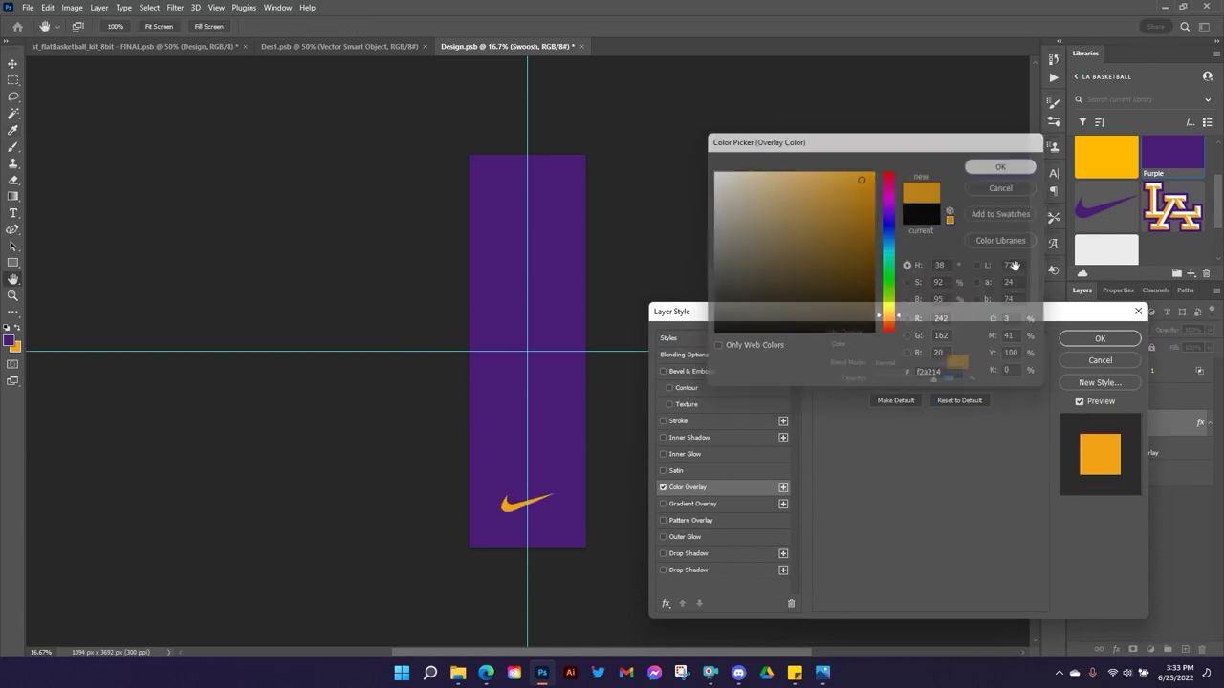
pyautogui.click(1081, 341)
# Hide the bg layer of the sleeve design, save it, and return to the mockup document to view the whole kit.
pyautogui.click(1077, 473)
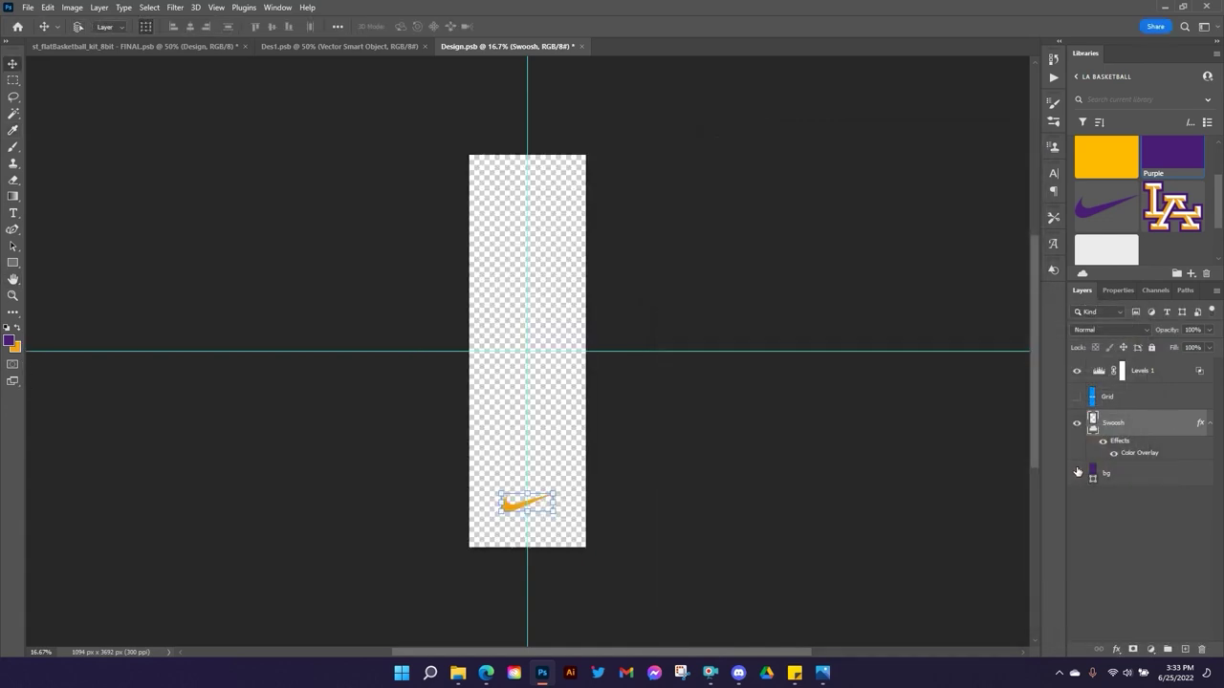
pyautogui.hotkey('ctrl', 's')
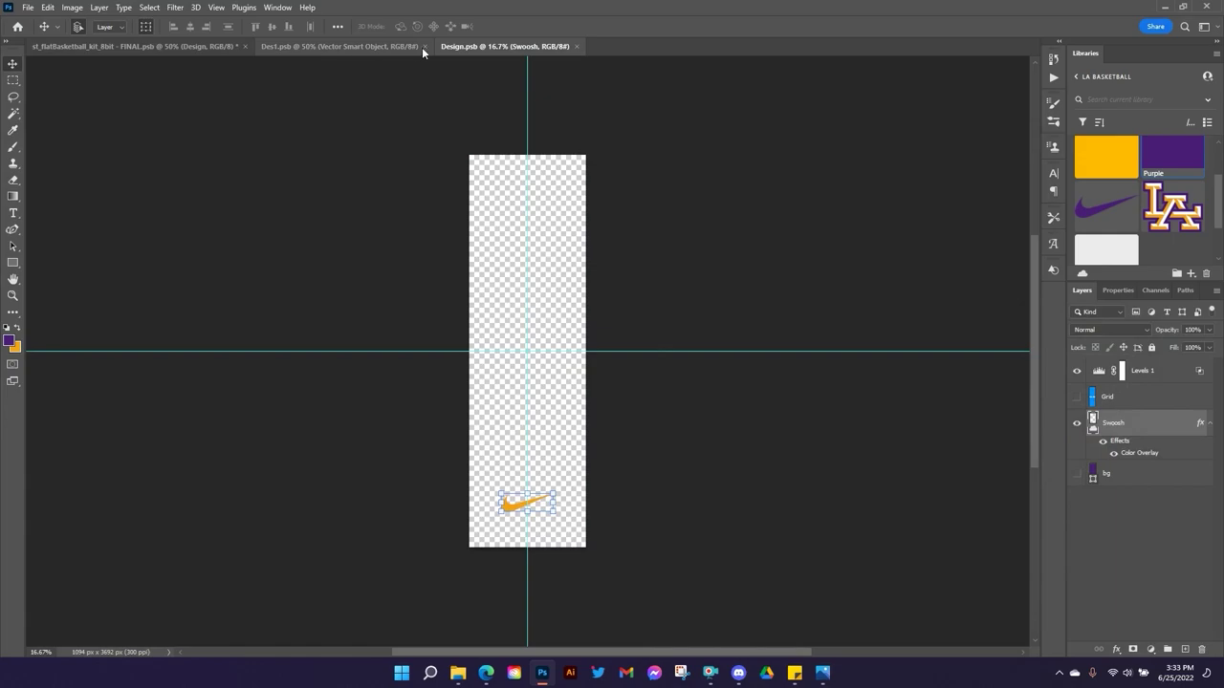
pyautogui.click(423, 46)
pyautogui.click(147, 46)
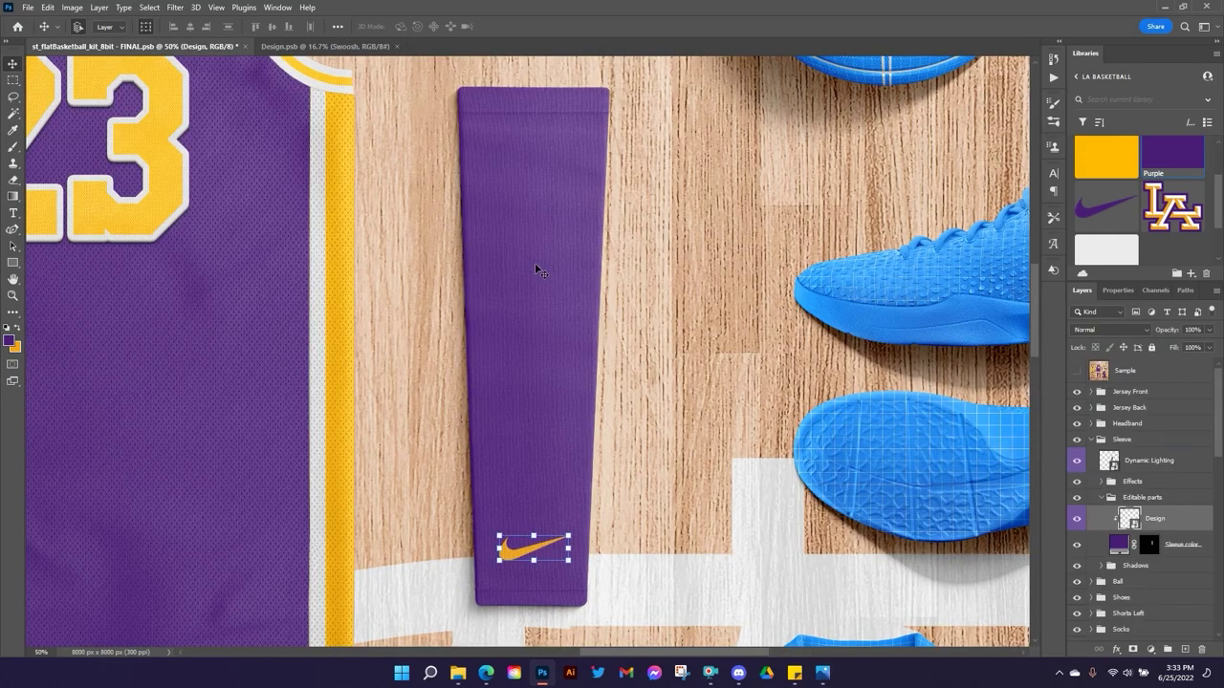
pyautogui.scroll(-4, 577, 425)
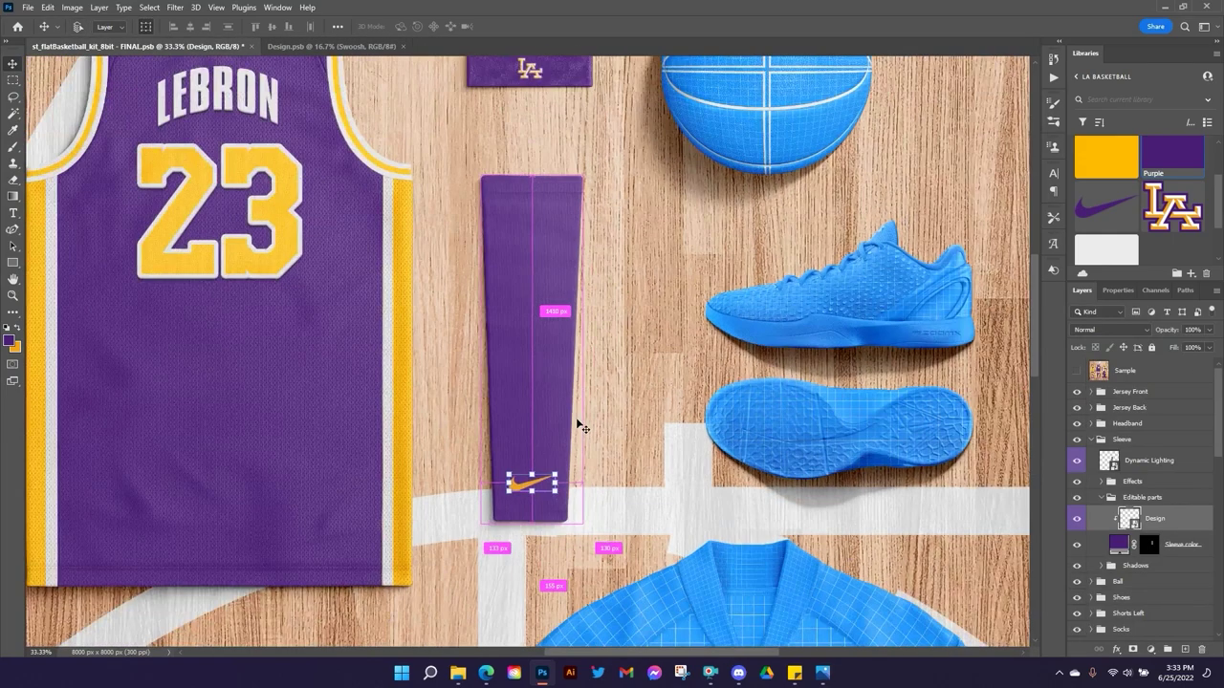
pyautogui.scroll(-1, 578, 424)
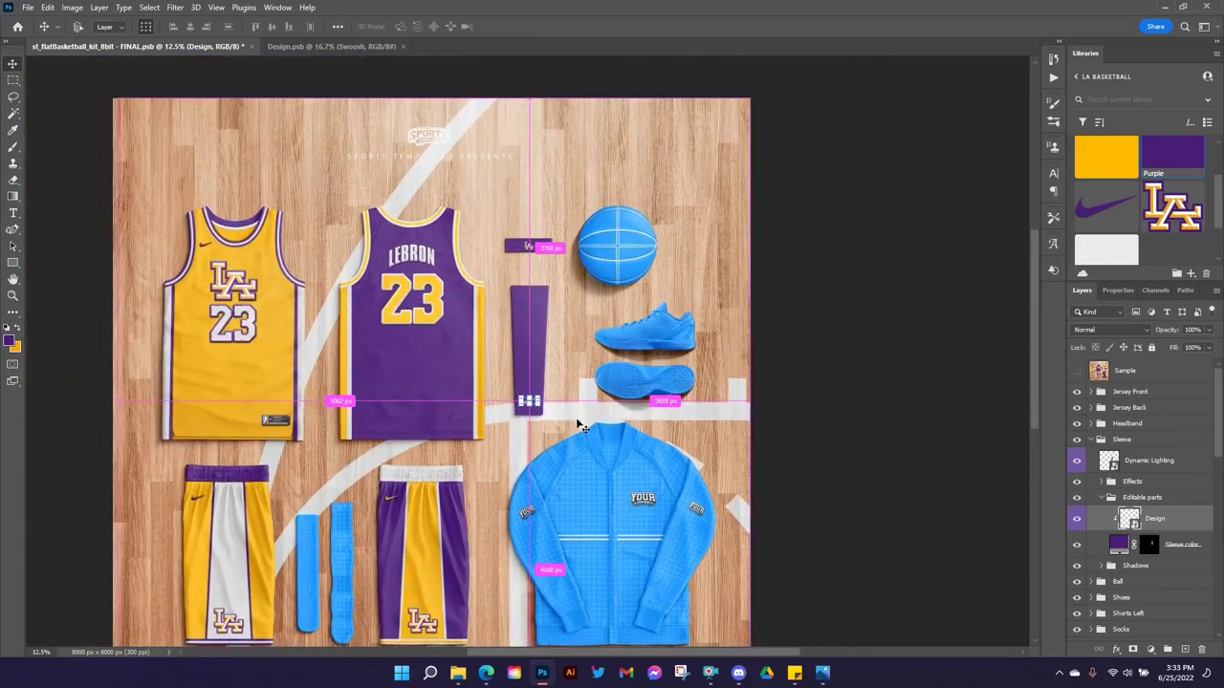
pyautogui.click(836, 317)
pyautogui.scroll(-2, 836, 318)
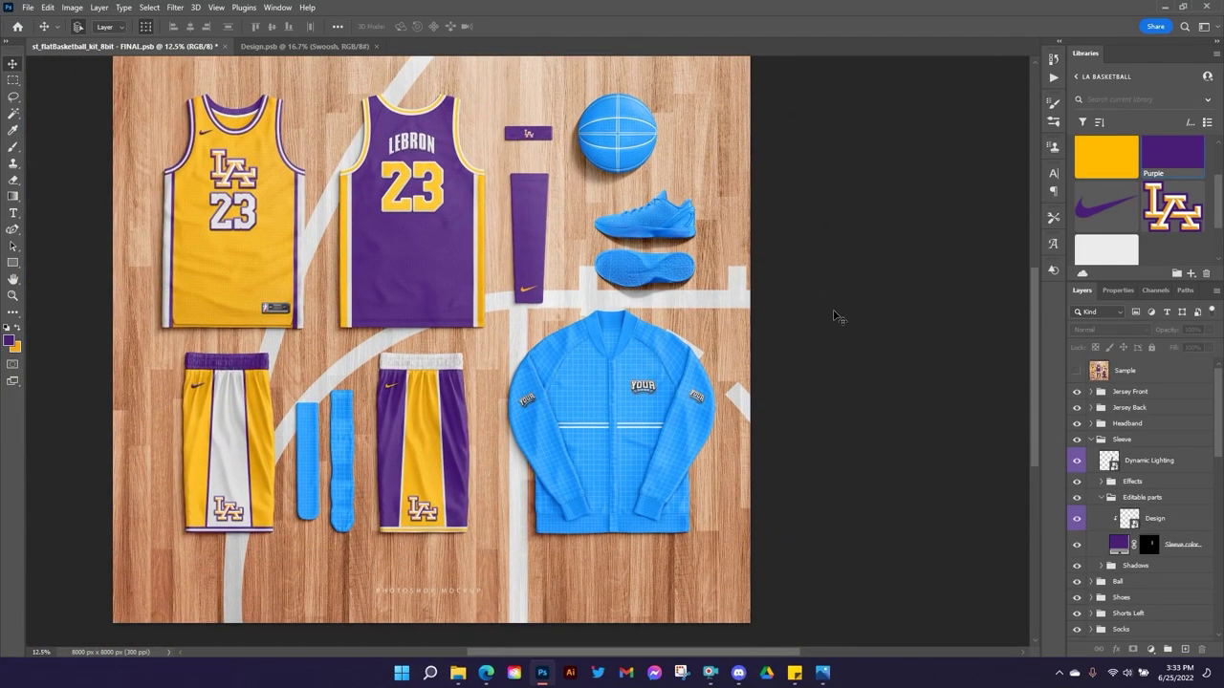
pyautogui.click(1092, 439)
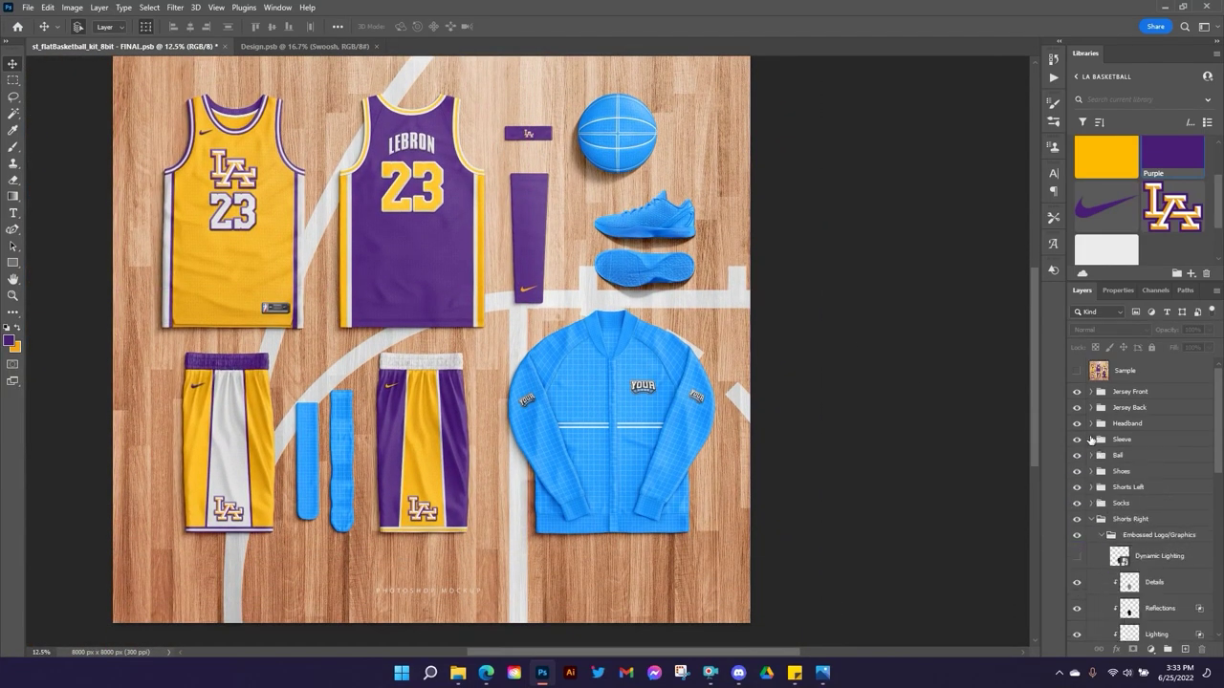
# Recolor the Seams Color layer in the ball's editable parts with the library's Purple swatch.
pyautogui.click(1095, 456)
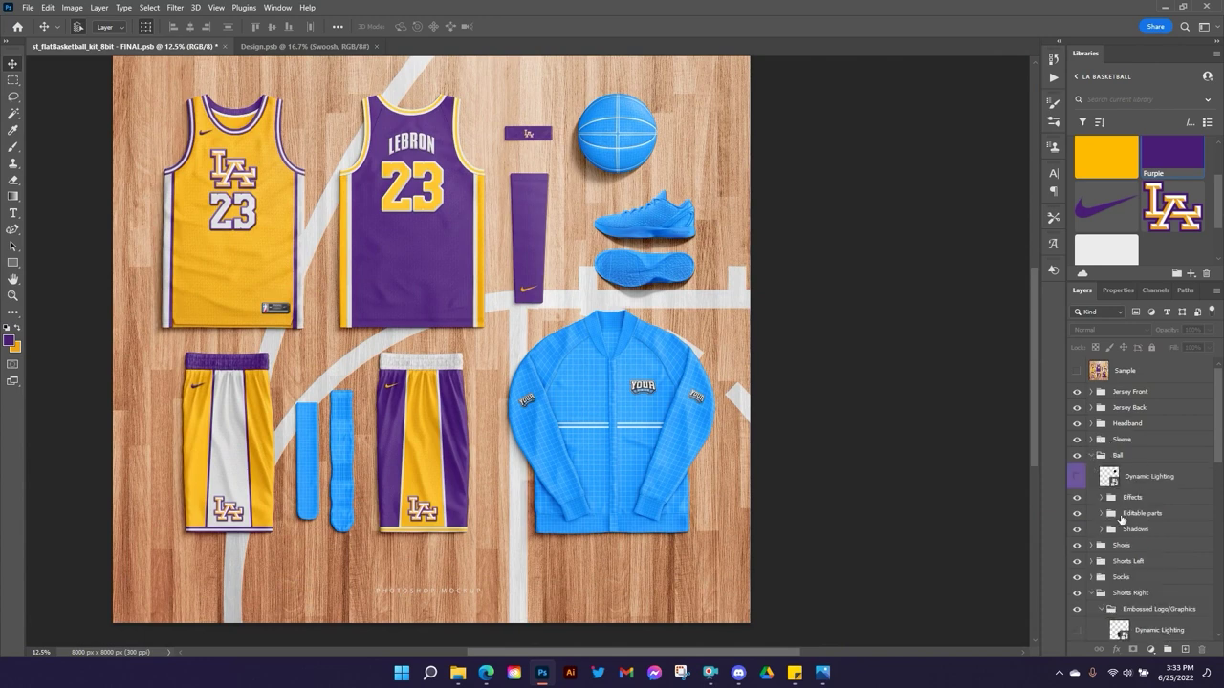
pyautogui.click(1104, 515)
pyautogui.scroll(-2, 1147, 490)
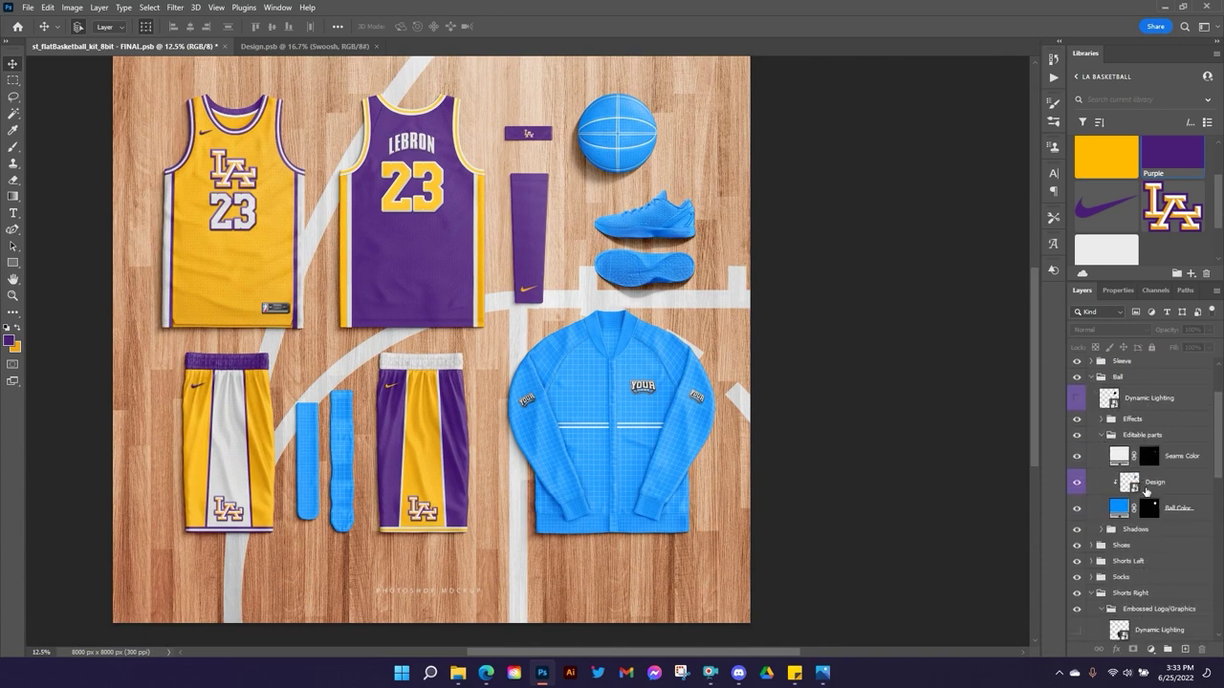
pyautogui.click(1167, 459)
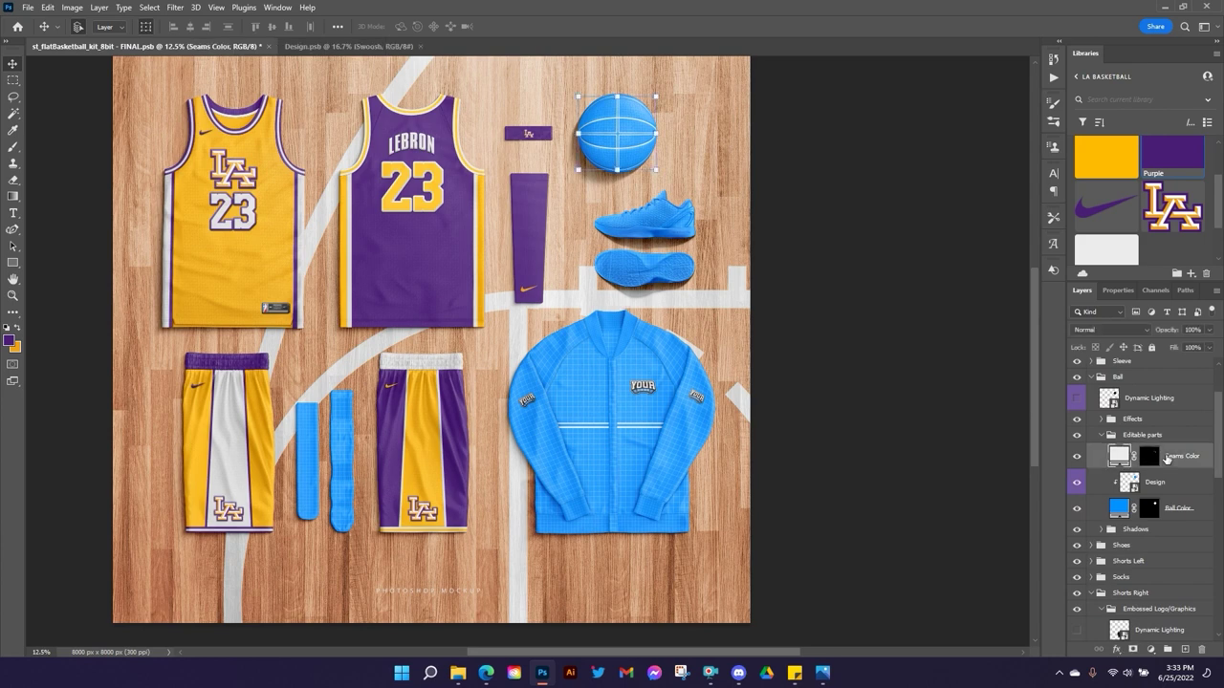
pyautogui.click(1172, 165)
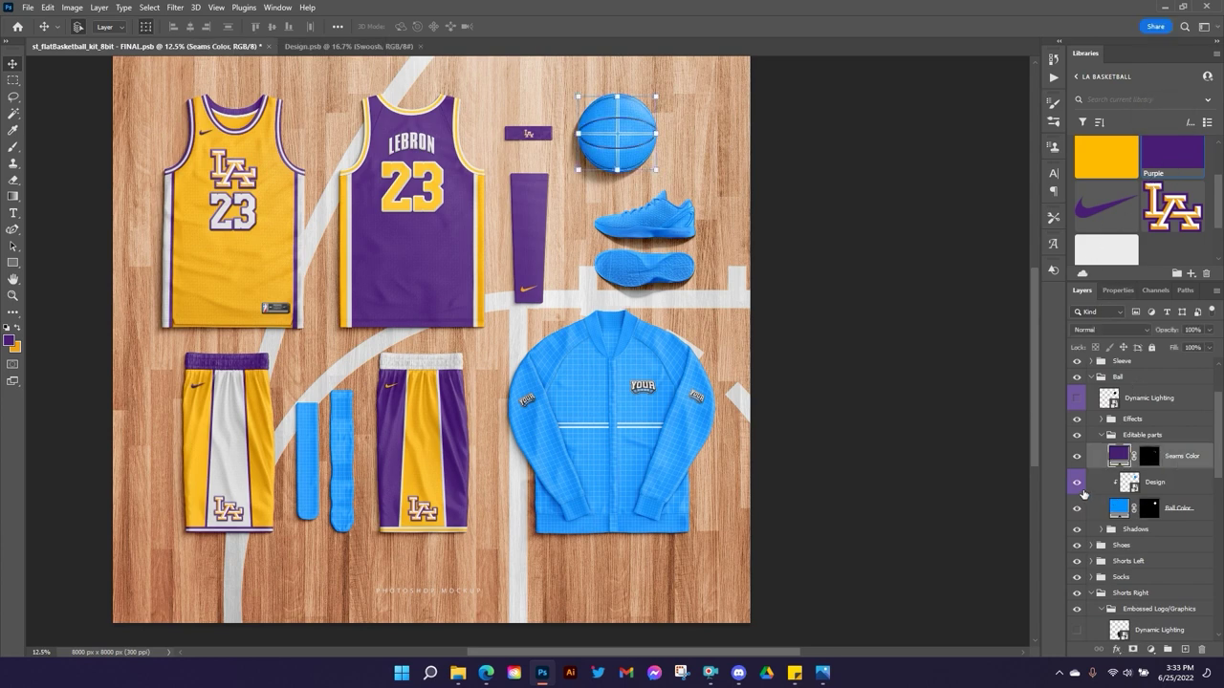
# Recolor the Ball Color layer with the library's Gold swatch and make the ball's Design layer visible.
pyautogui.click(1184, 517)
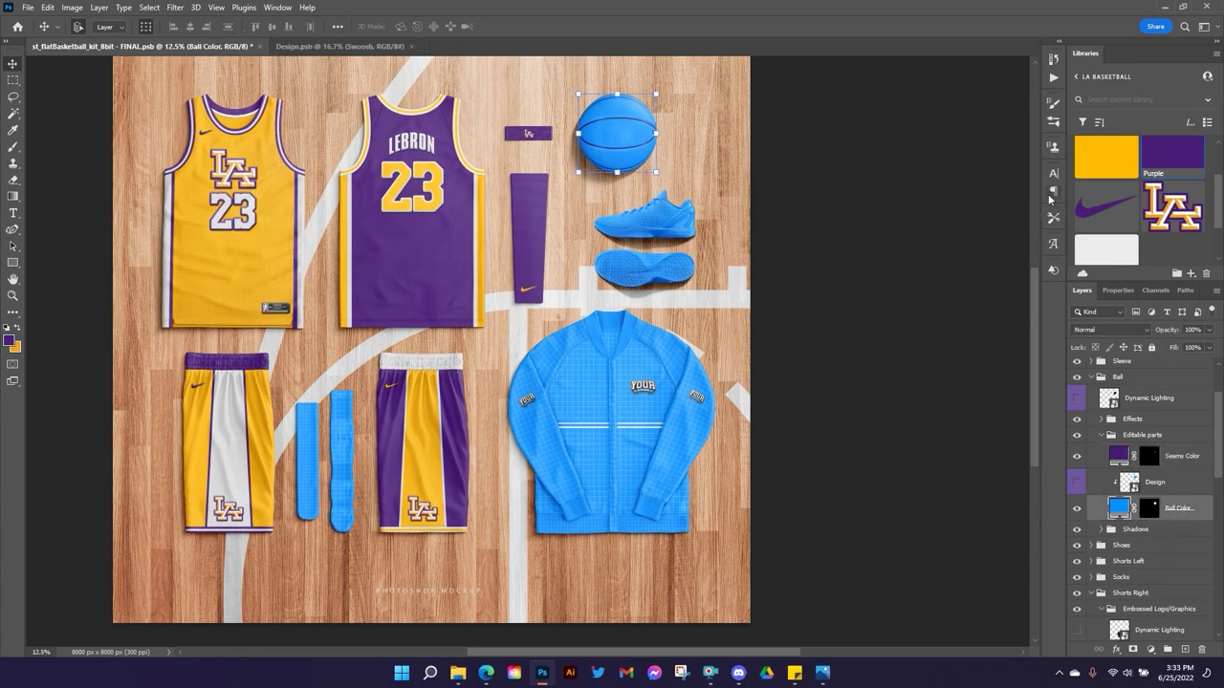
pyautogui.click(1110, 172)
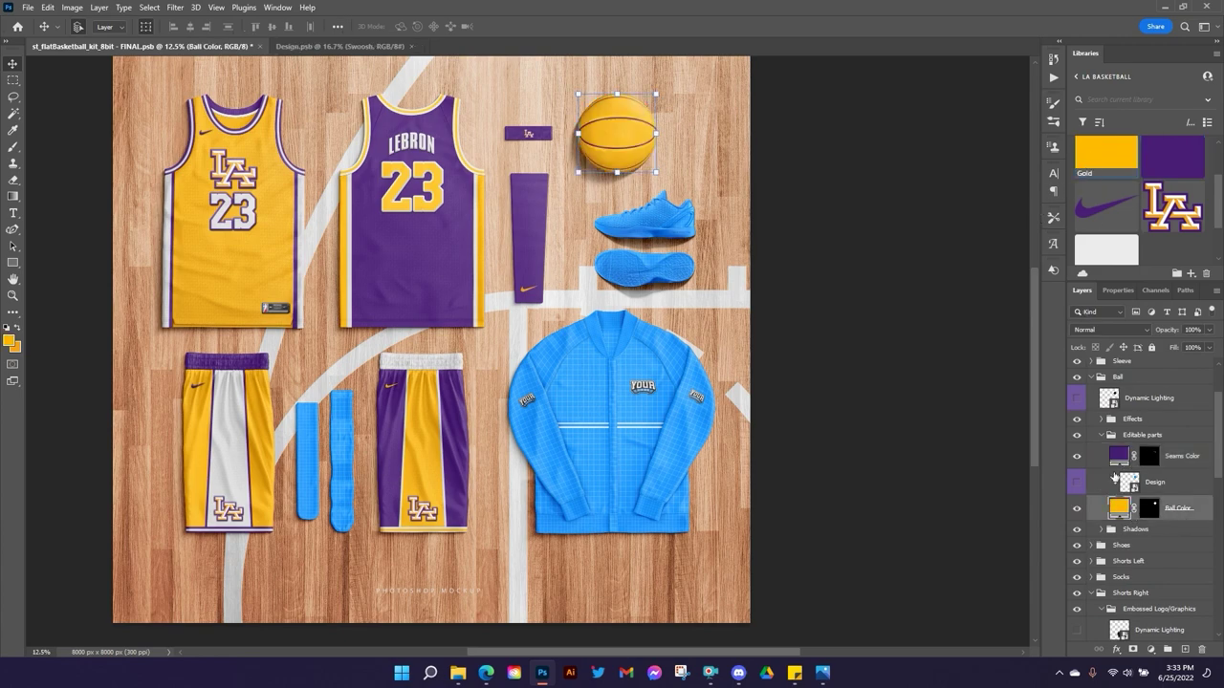
pyautogui.click(1077, 485)
# Open the ball's Design smart object and place the library's LA logo at its center, scaled to about 112%.
pyautogui.doubleClick(1129, 483)
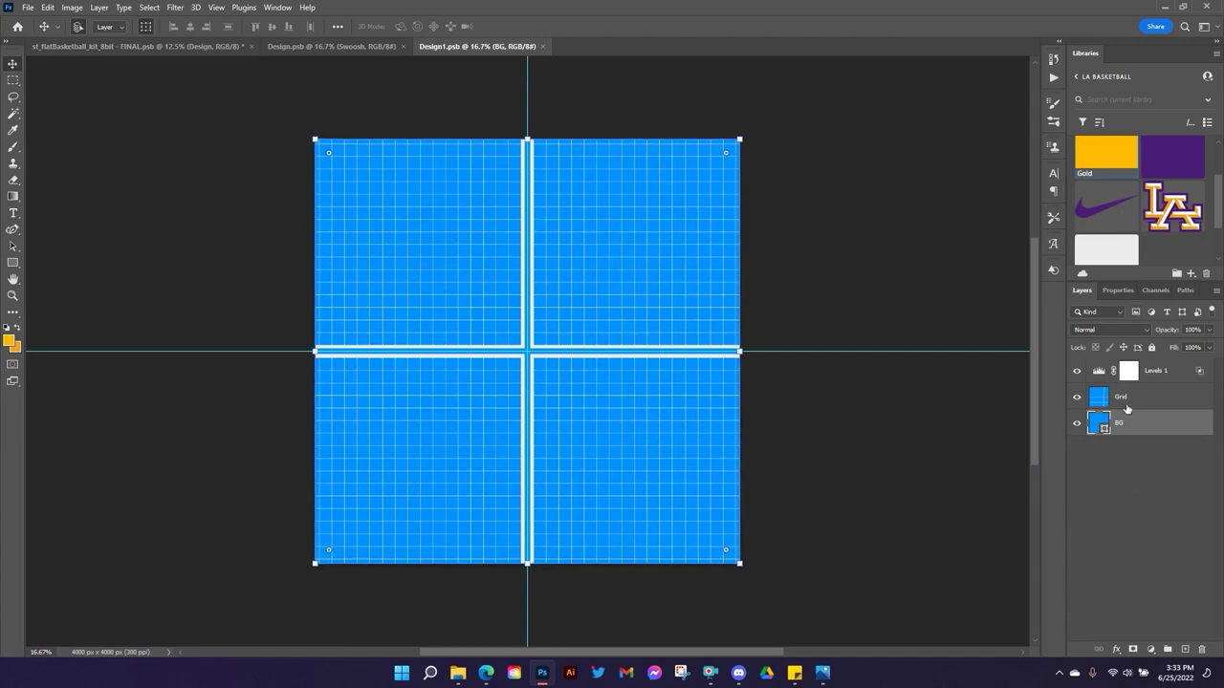
pyautogui.hotkey('alt', ']')
pyautogui.moveTo(1173, 212); pyautogui.dragTo(532, 341)
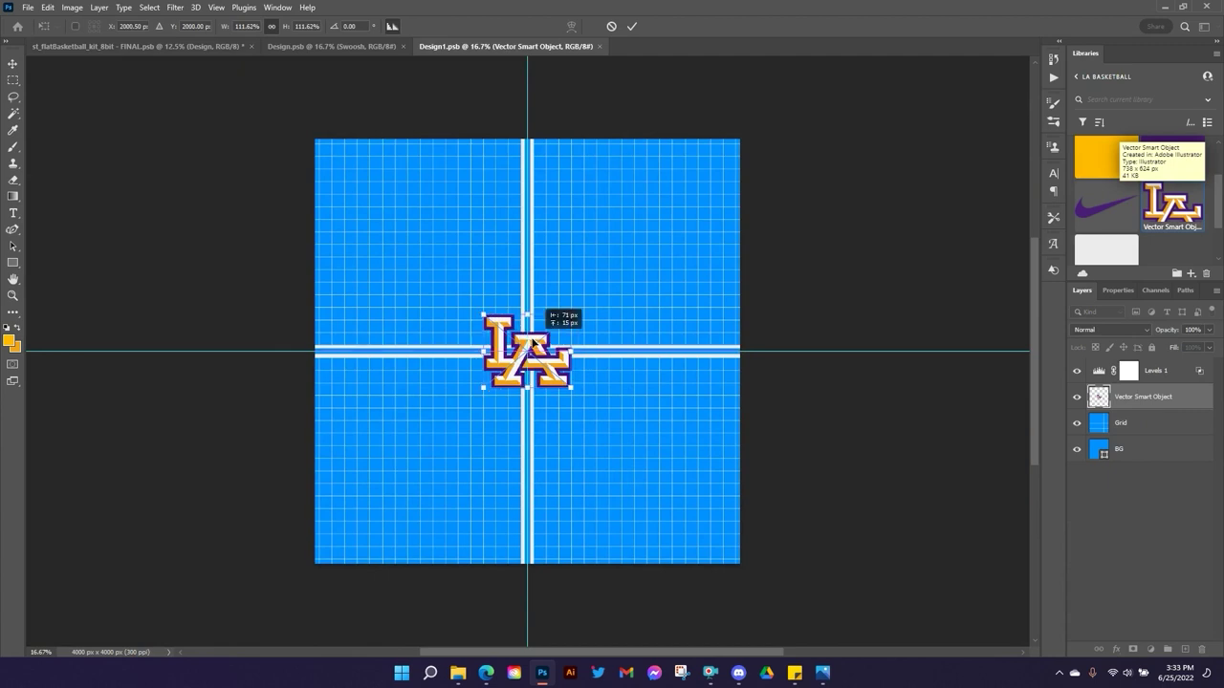
pyautogui.click(631, 27)
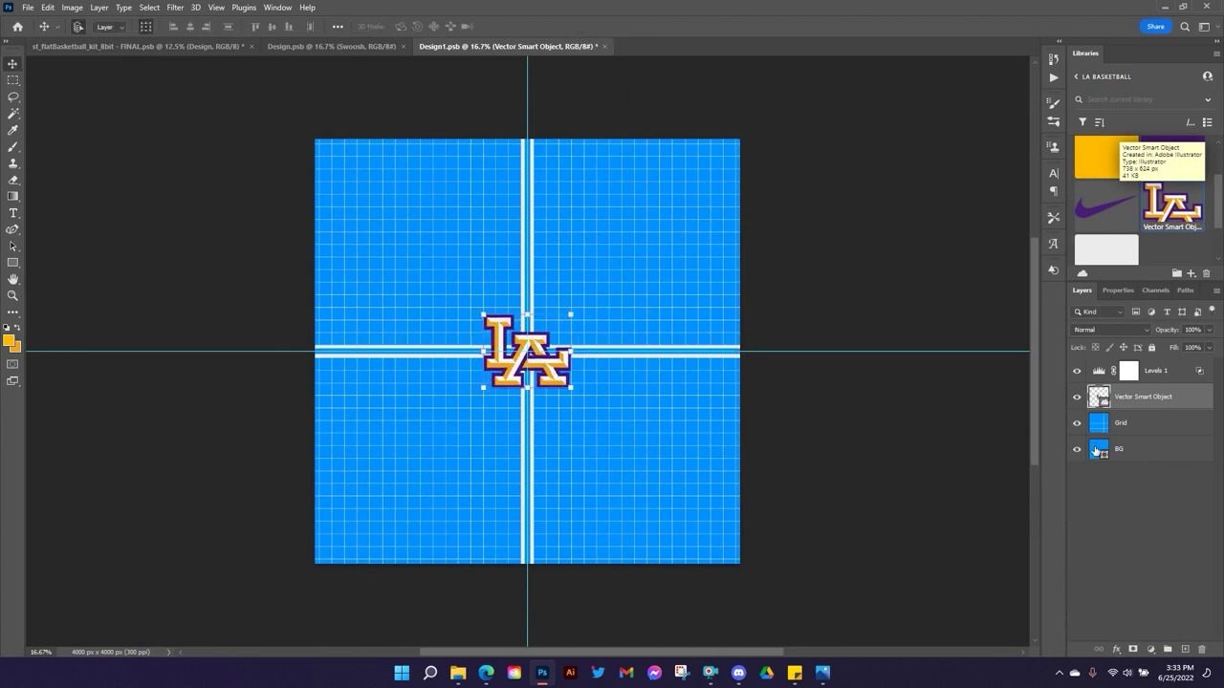
# Hide the Grid and BG layers of the ball design, save it, and return to the mockup document.
pyautogui.click(1076, 422)
pyautogui.click(1077, 450)
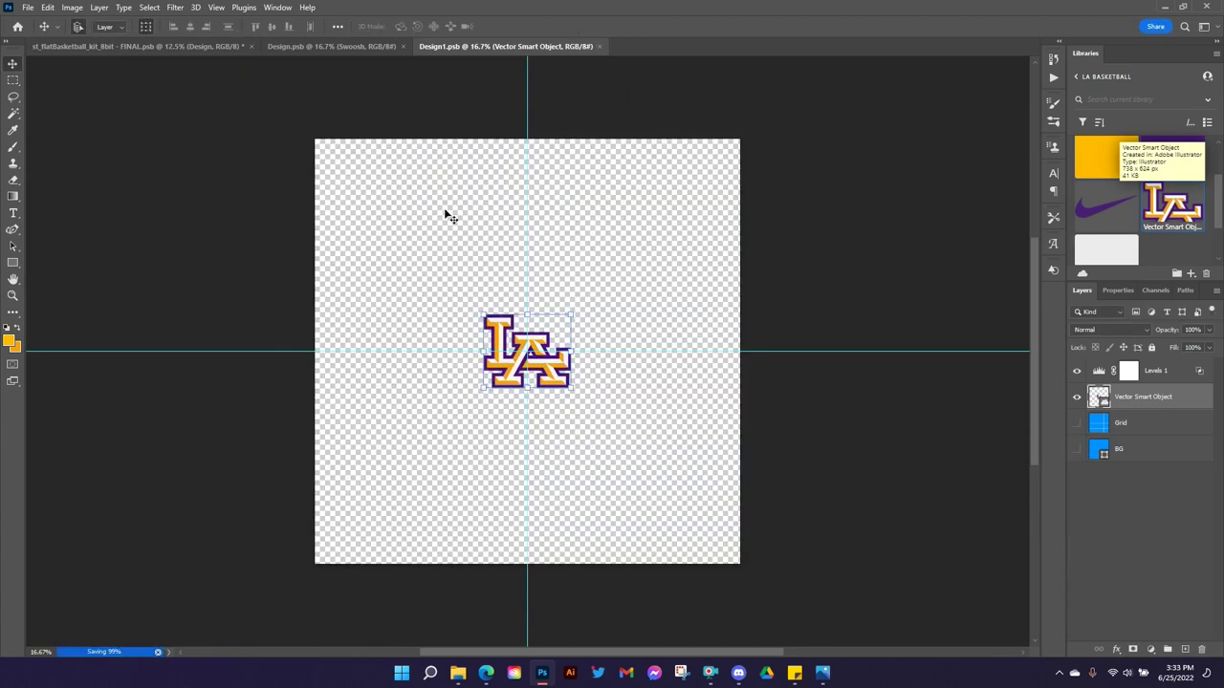
pyautogui.click(401, 46)
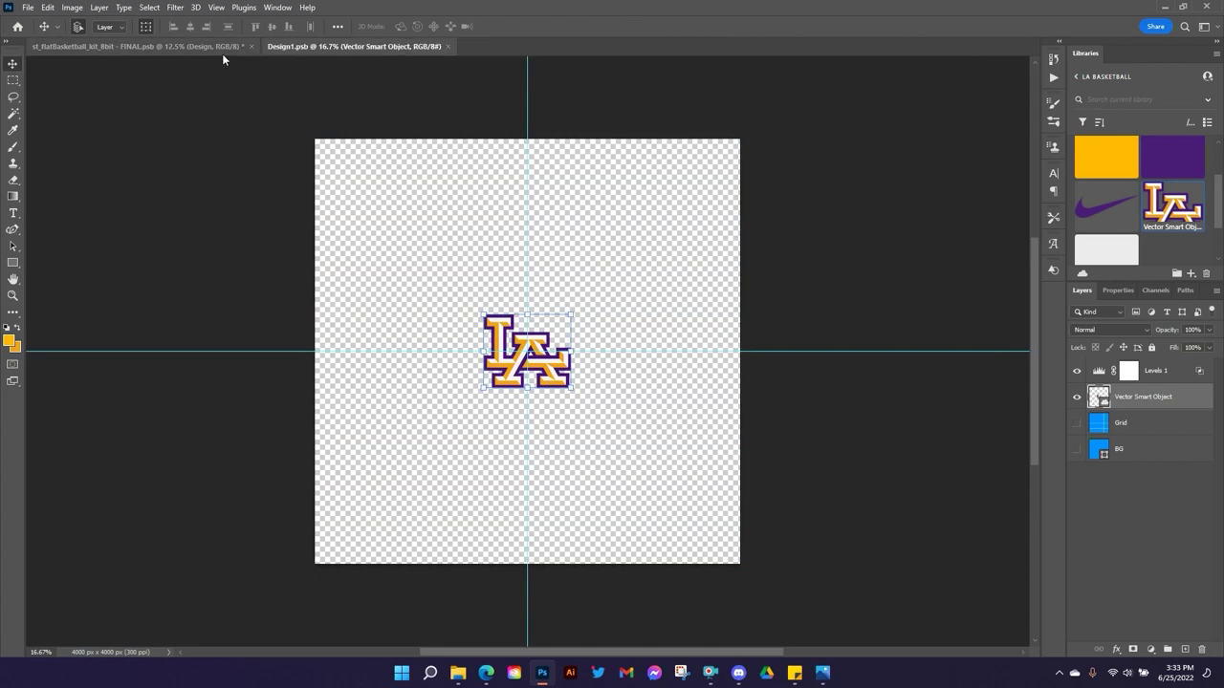
pyautogui.click(172, 46)
pyautogui.click(847, 215)
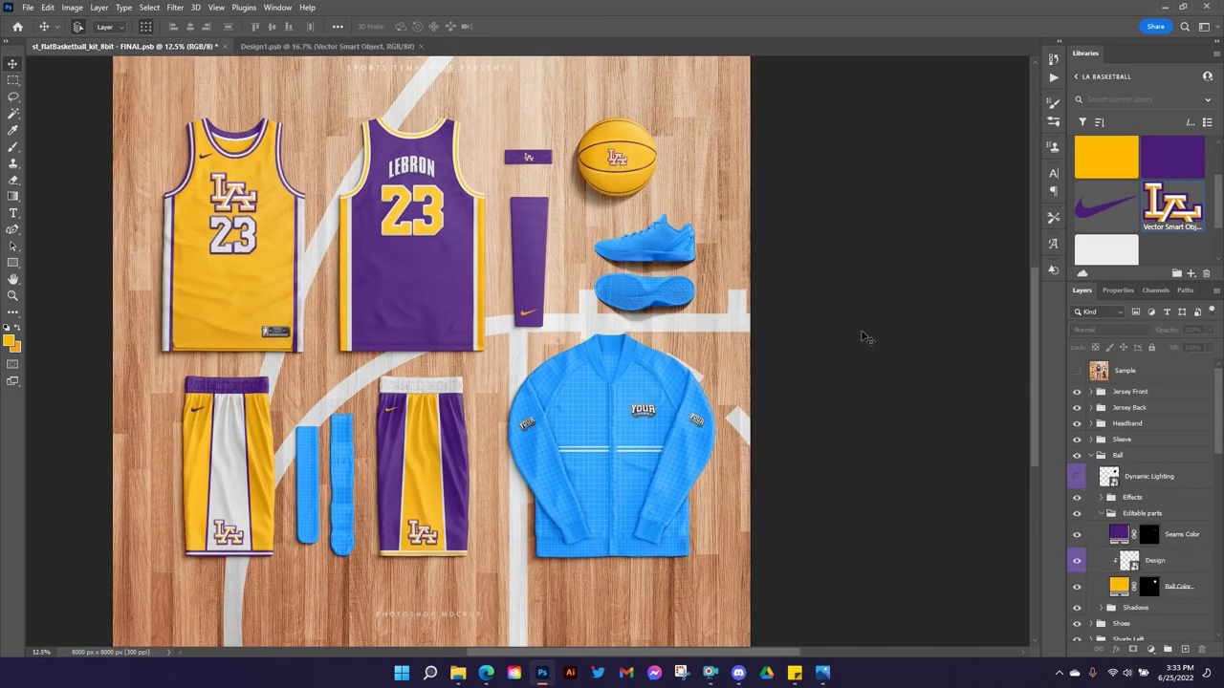
# Collapse the Ball and Shorts Right layer groups.
pyautogui.scroll(-1, 875, 339)
pyautogui.click(1096, 457)
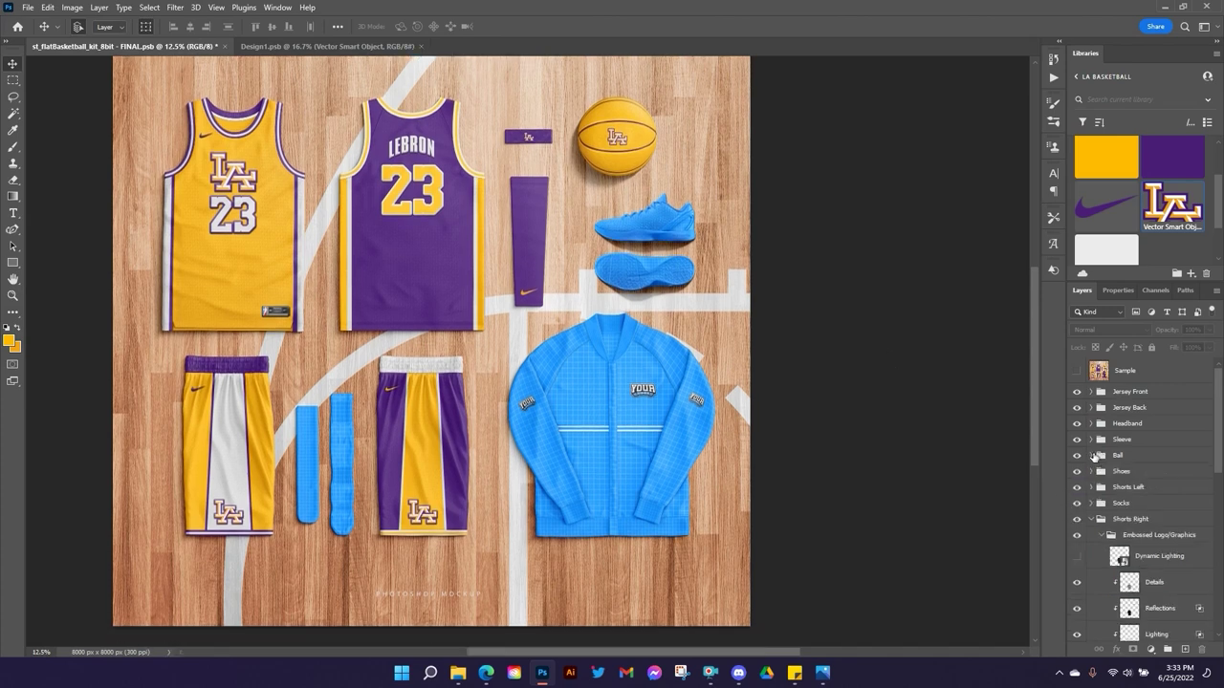
pyautogui.click(1099, 405)
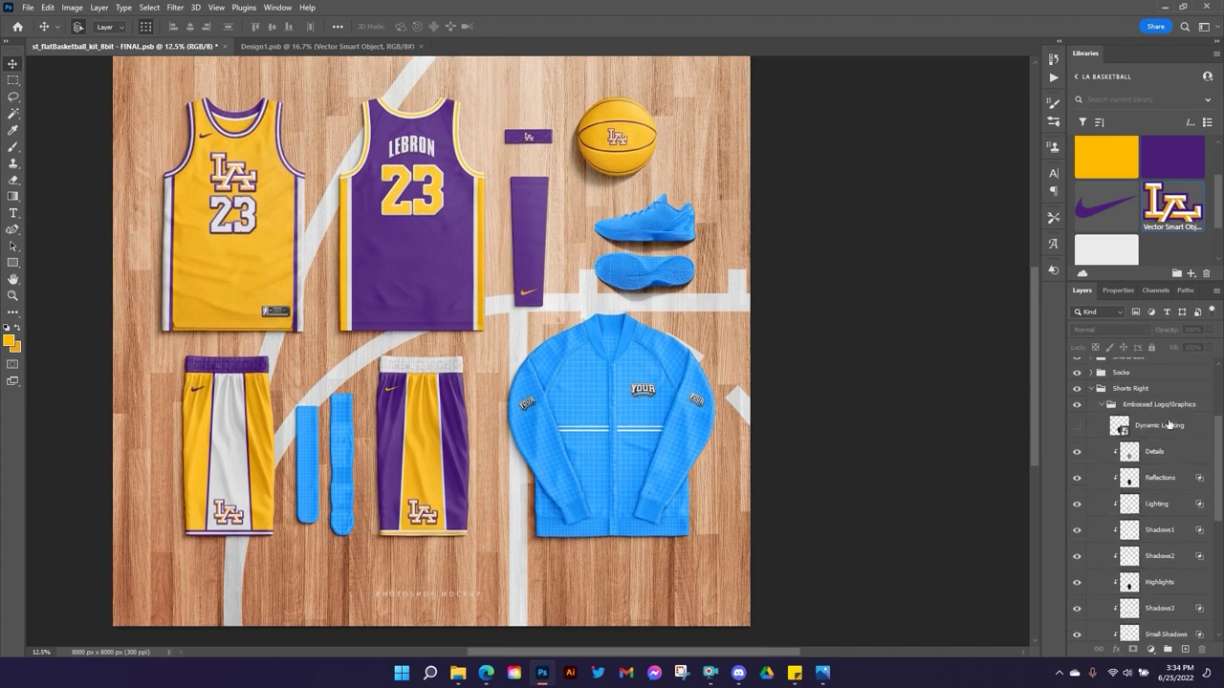
pyautogui.click(1091, 388)
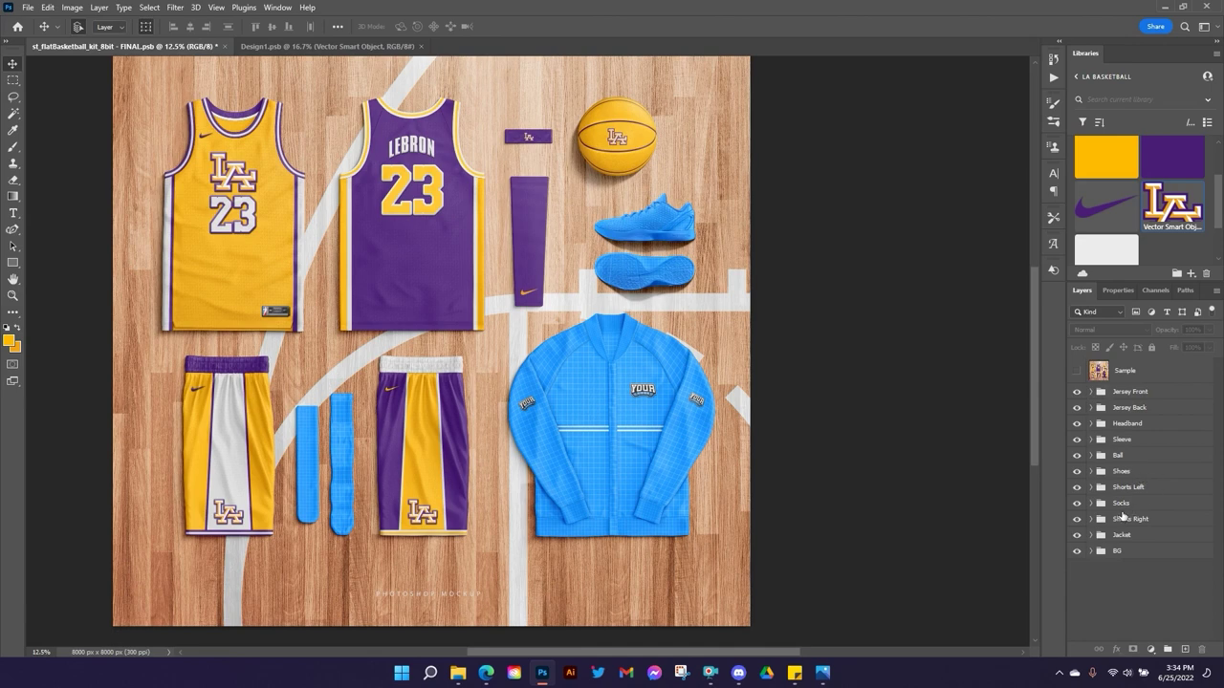
# Expand the Shoes group, its Top Shoe subgroup and the Editable parts inside it.
pyautogui.click(1091, 472)
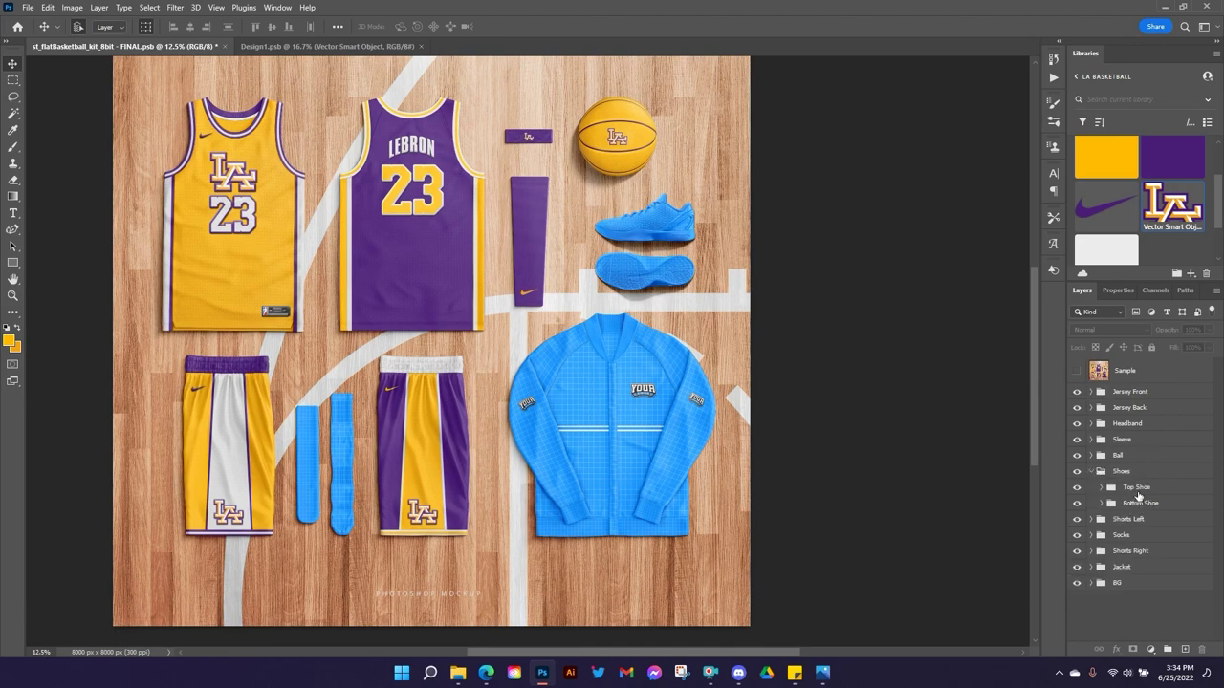
pyautogui.click(1140, 493)
pyautogui.hotkey('ctrl', '+')
pyautogui.hotkey('ctrl', '+')
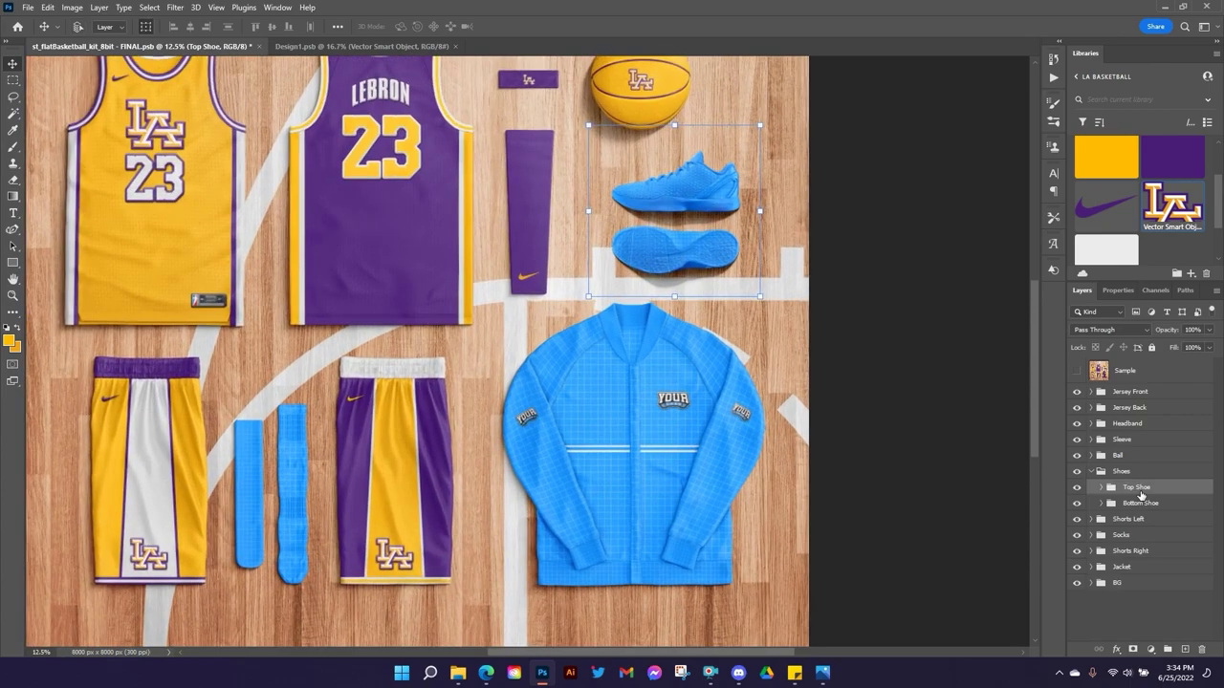
pyautogui.hotkey('ctrl', '+')
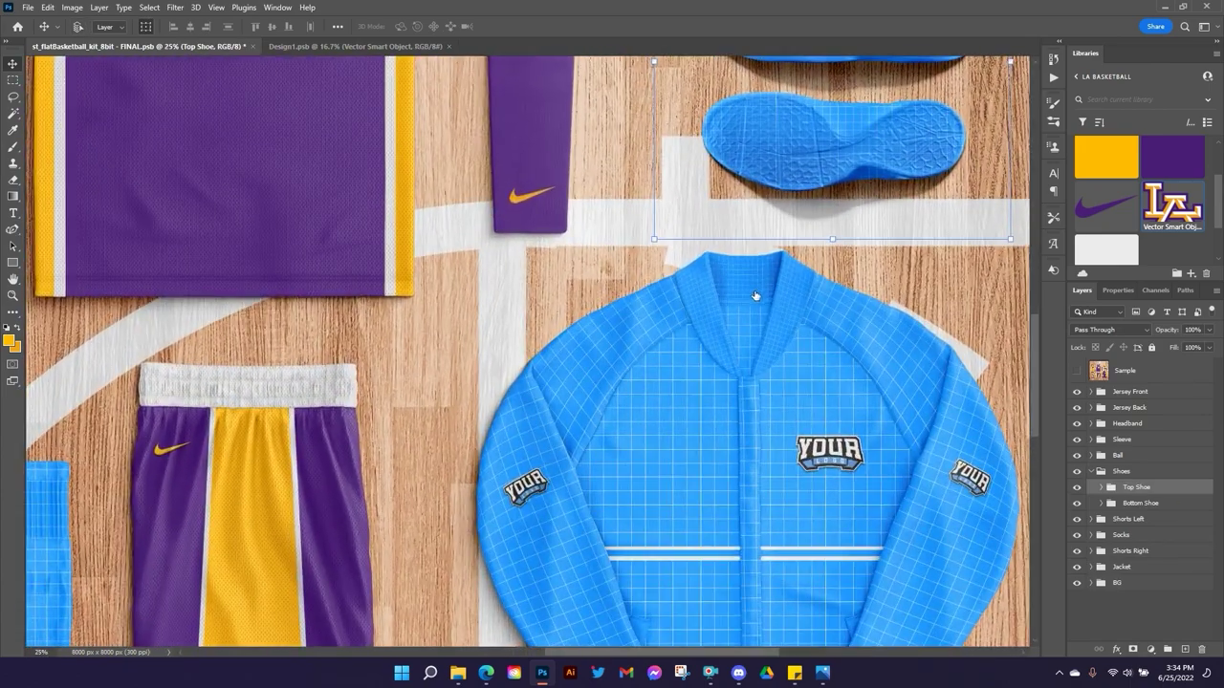
pyautogui.moveTo(829, 265); pyautogui.dragTo(483, 485)
pyautogui.click(1102, 488)
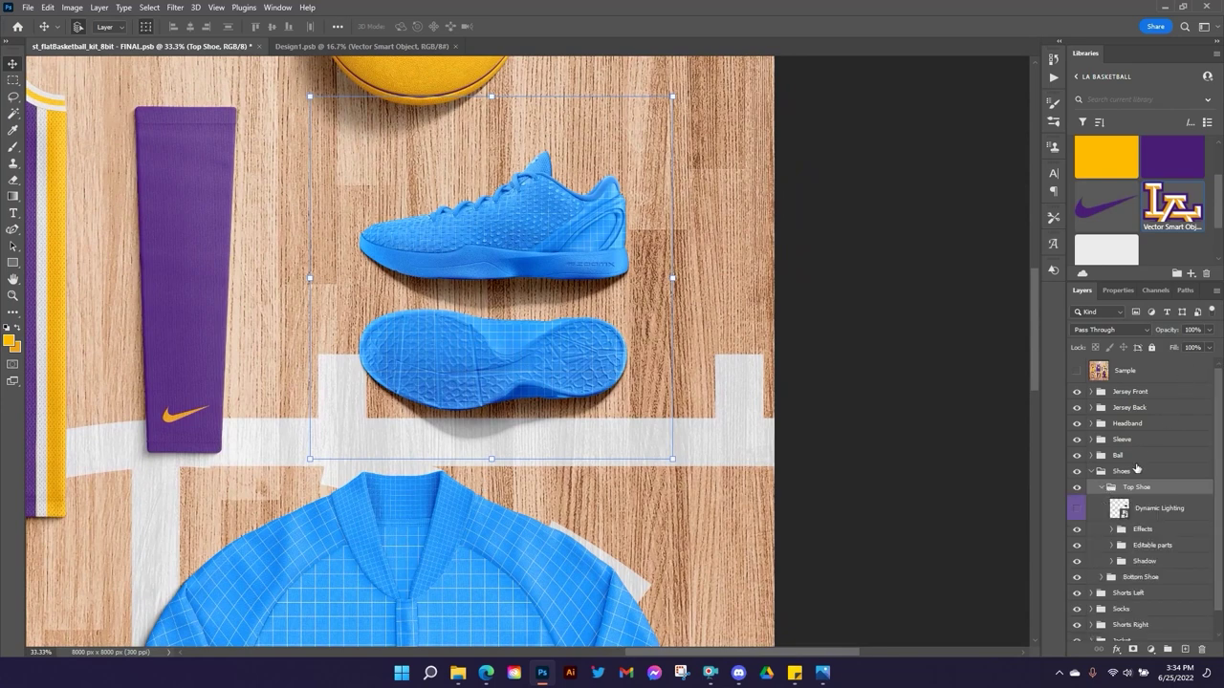
pyautogui.scroll(-1, 1148, 478)
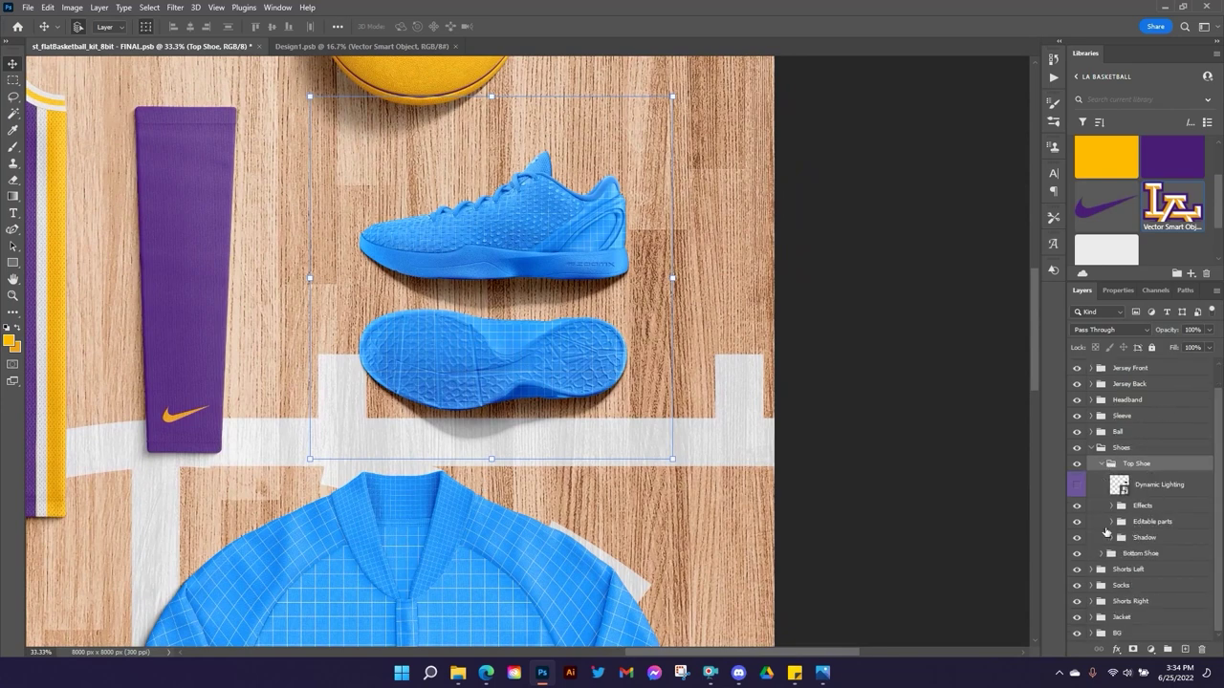
pyautogui.click(1112, 523)
pyautogui.scroll(-3, 1148, 473)
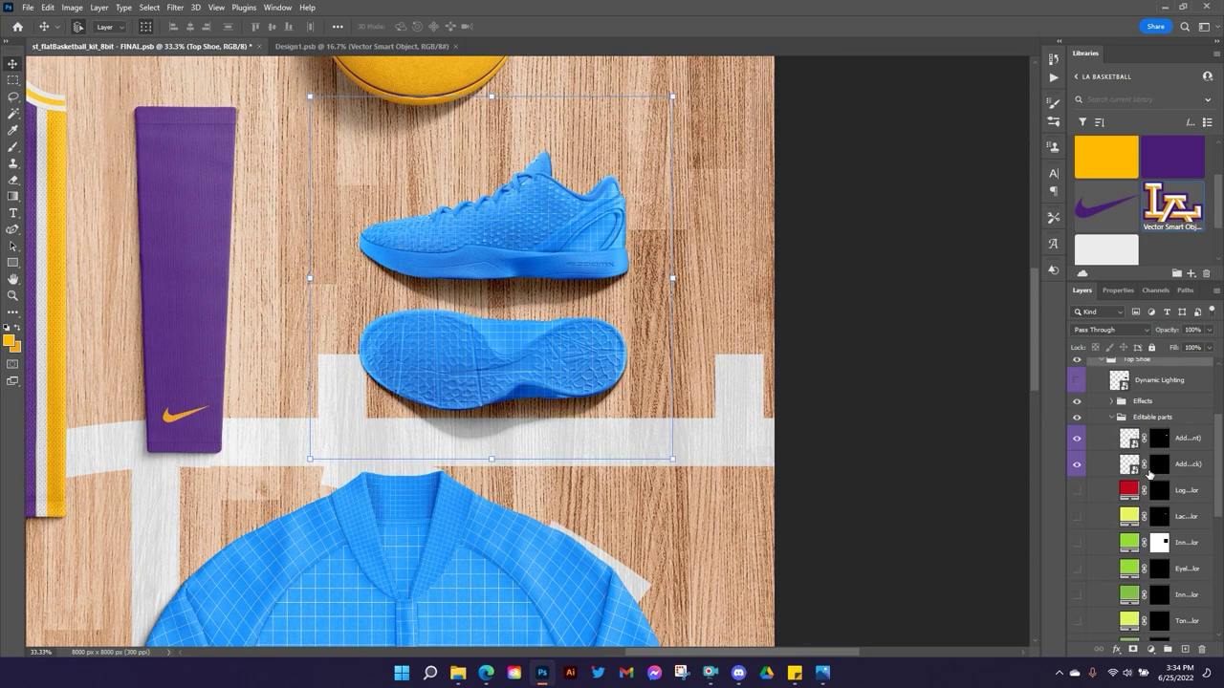
# Hide the two smart object layers in the top shoe's editable parts and make all the color layers below them visible.
pyautogui.click(1076, 439)
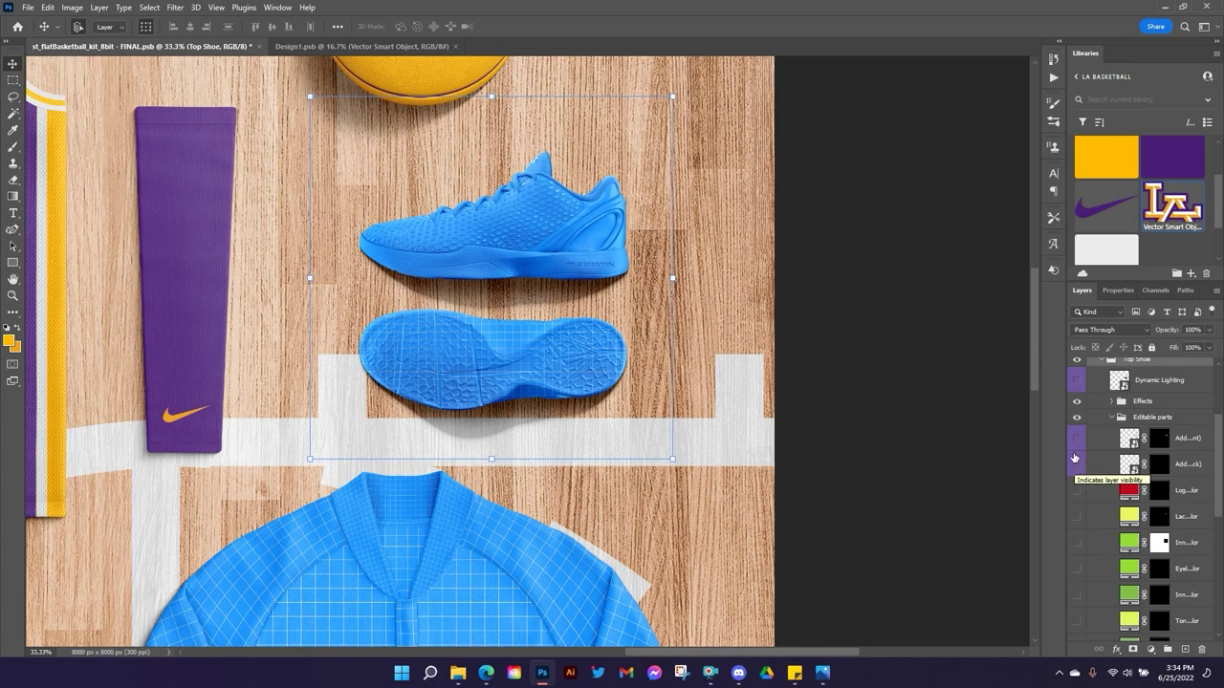
pyautogui.click(1077, 440)
pyautogui.scroll(-3, 1103, 505)
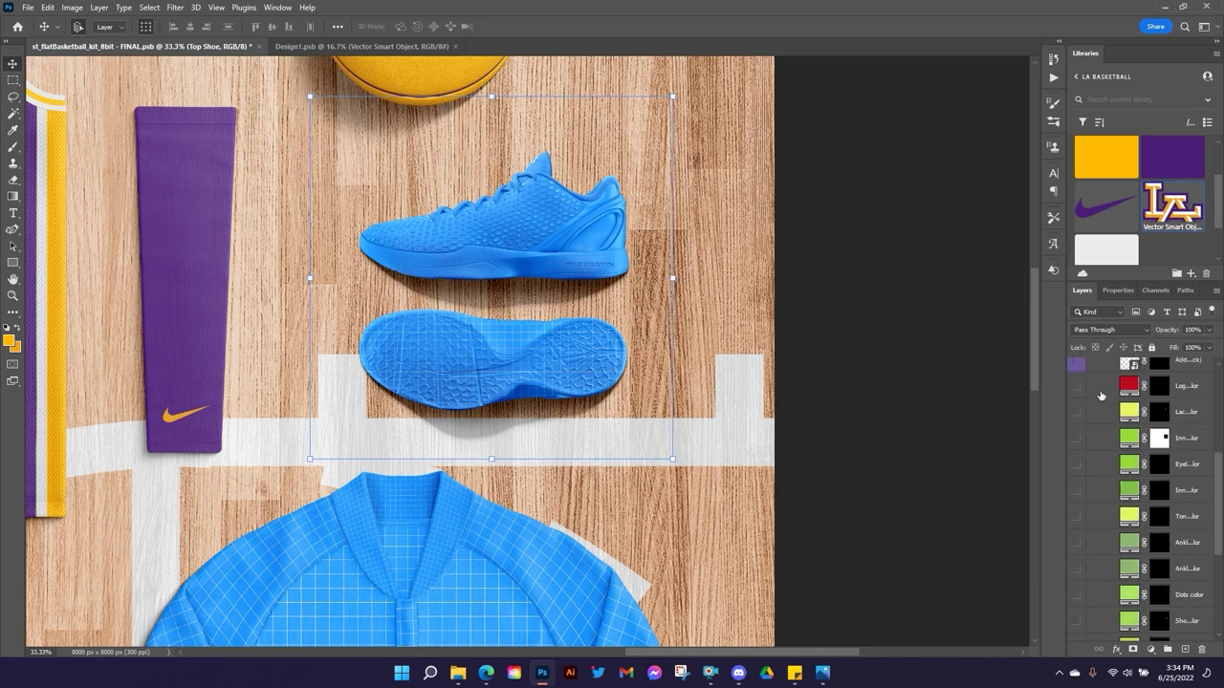
pyautogui.moveTo(1076, 387); pyautogui.dragTo(1085, 636)
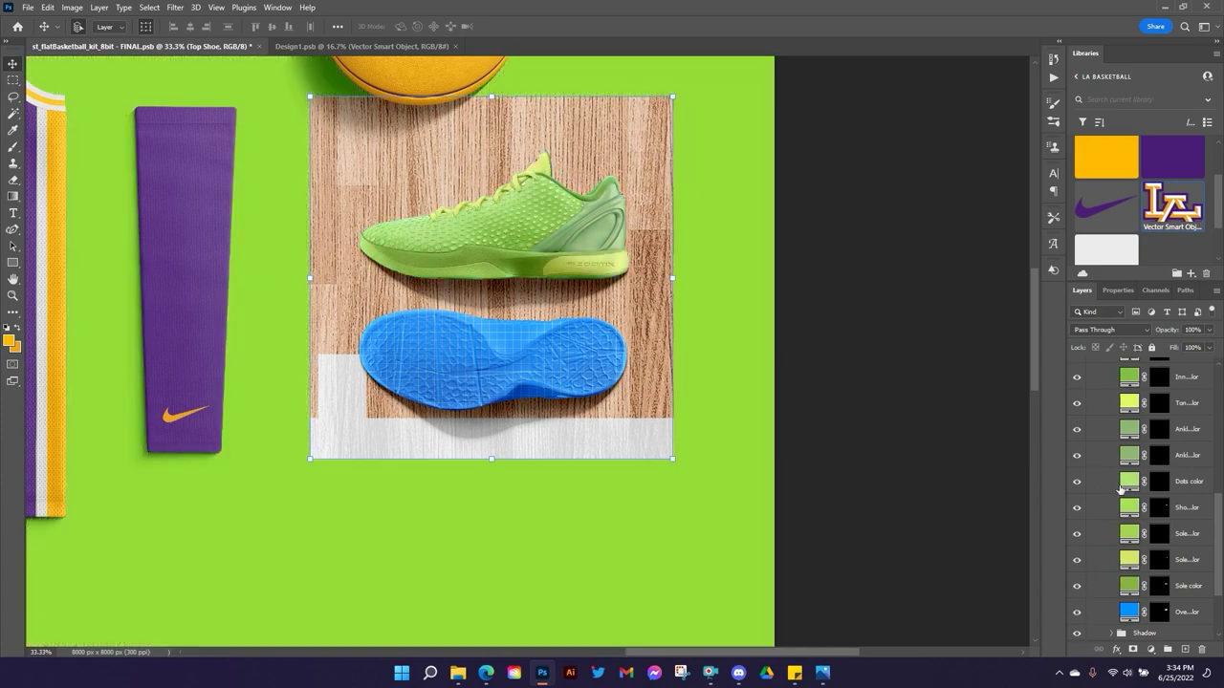
# Fill the white area surrounding the square in the Inner plastic frame color layer's mask with black using a Magic Wand selection.
pyautogui.scroll(3, 1127, 486)
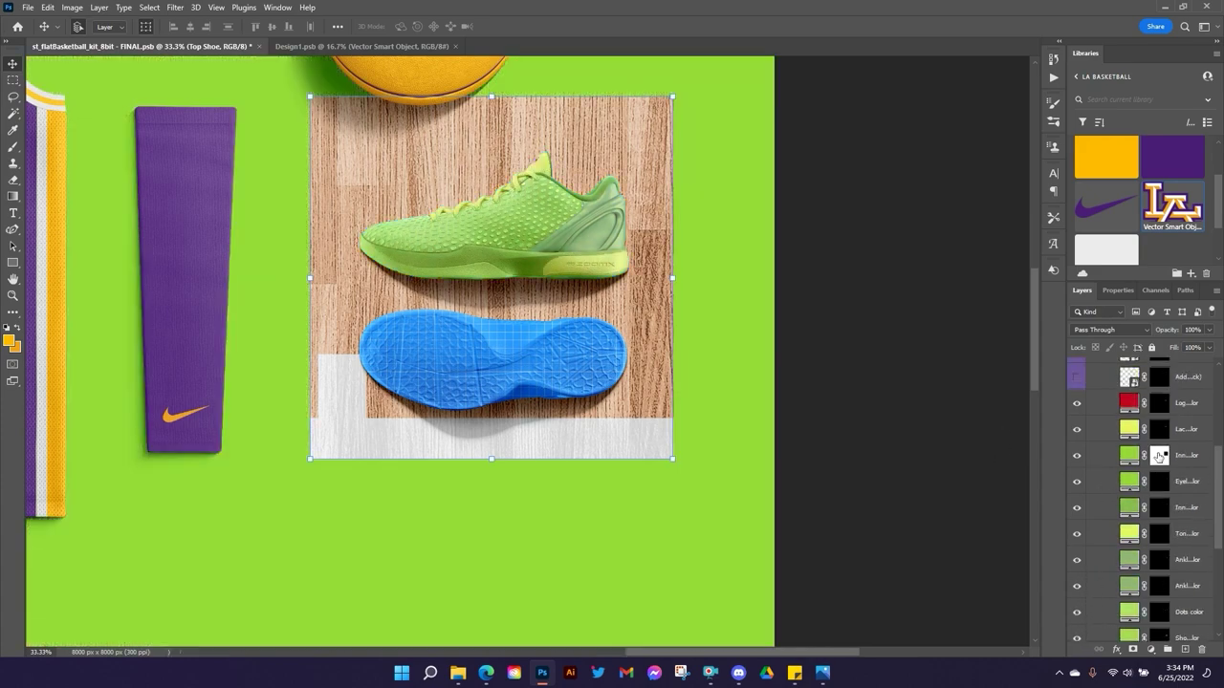
pyautogui.click(1159, 456)
pyautogui.keyDown('alt'); pyautogui.click(1161, 456); pyautogui.keyUp('alt')
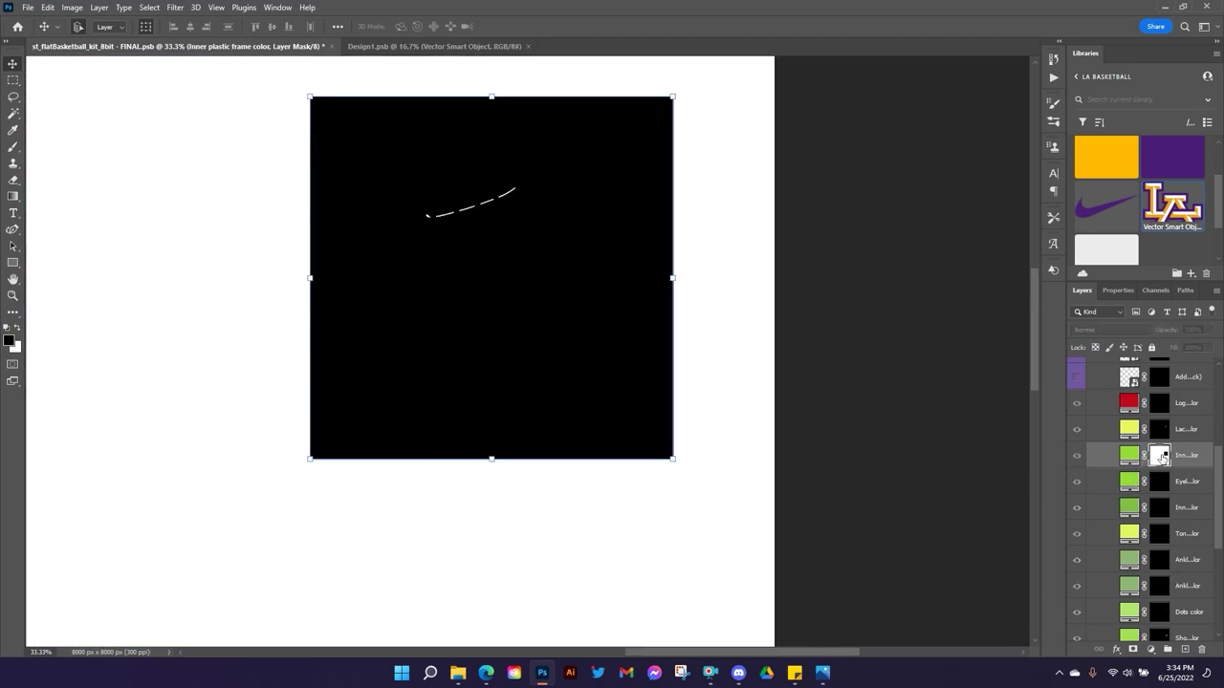
pyautogui.click(14, 117)
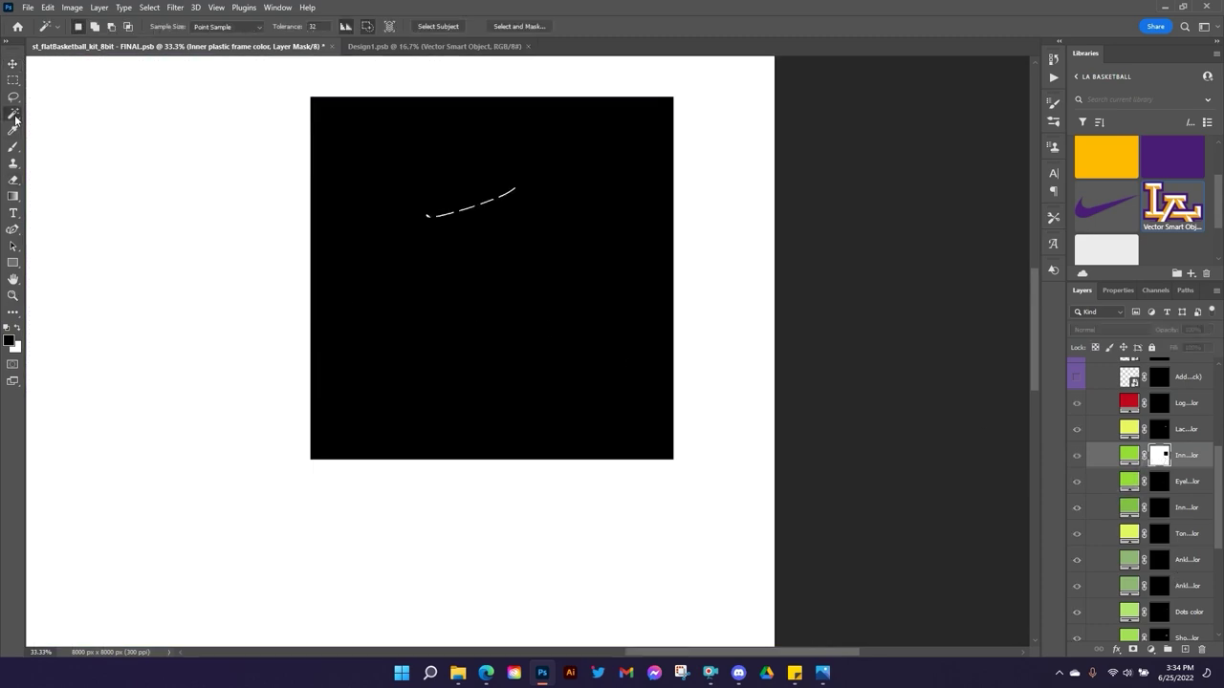
pyautogui.click(191, 219)
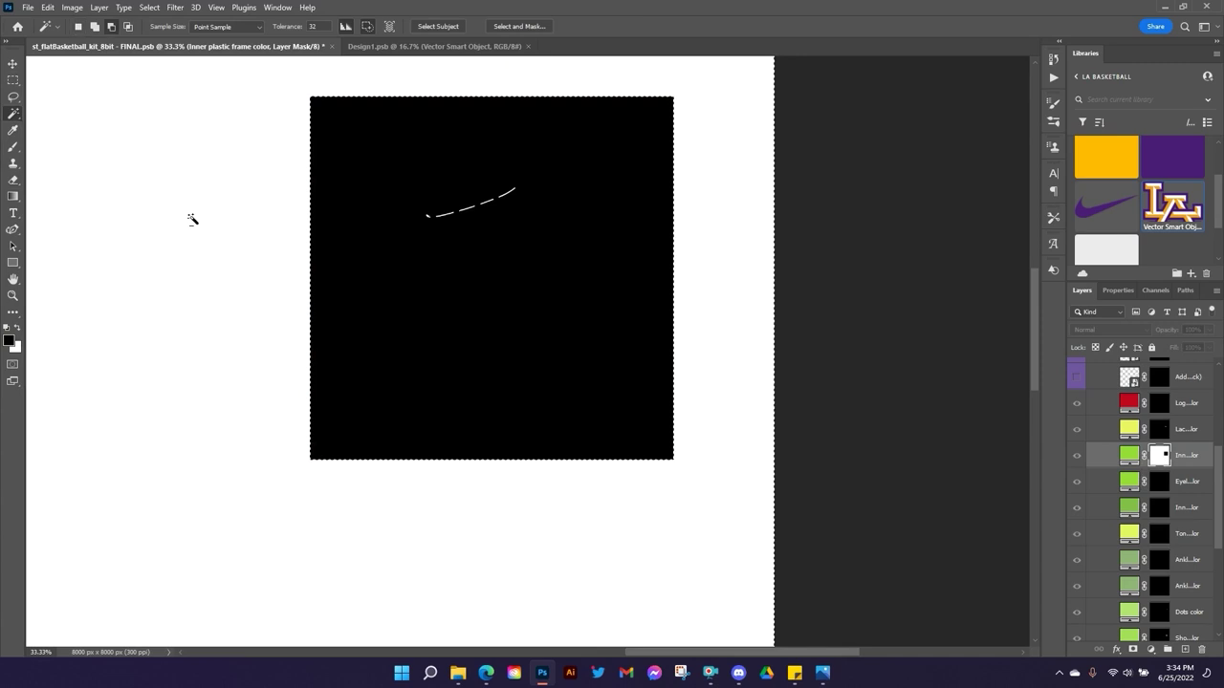
pyautogui.hotkey('alt', 'BackSpace')
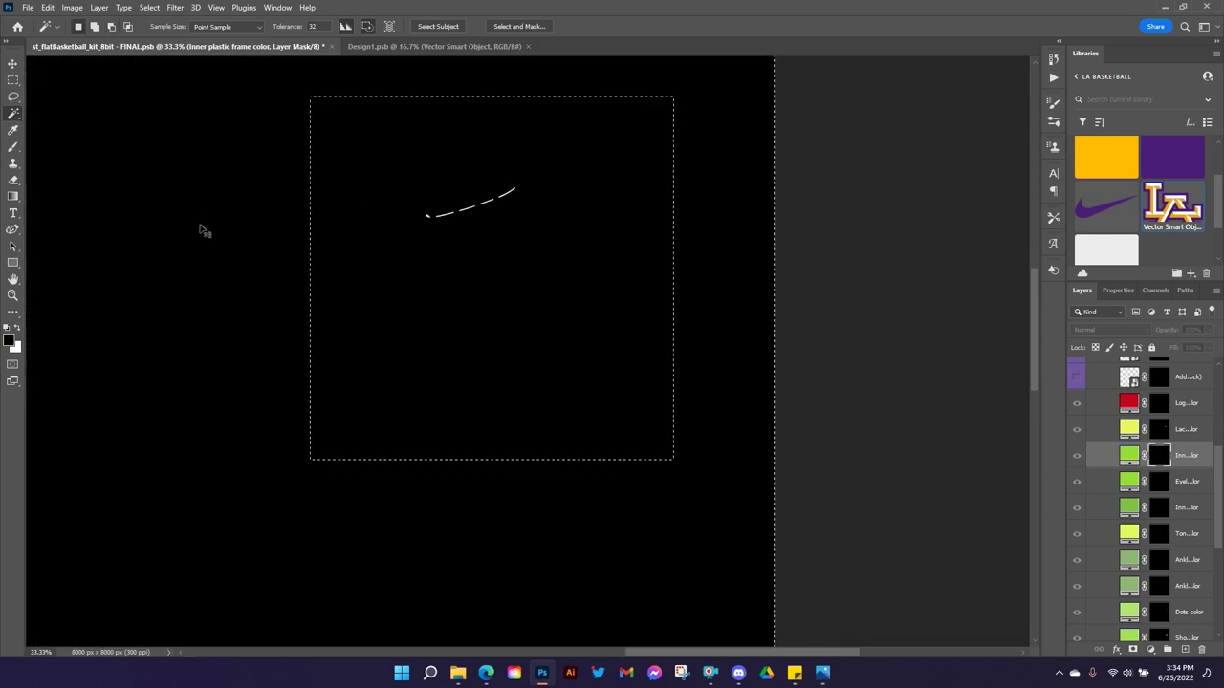
pyautogui.hotkey('ctrl', 'd')
pyautogui.click(1129, 456)
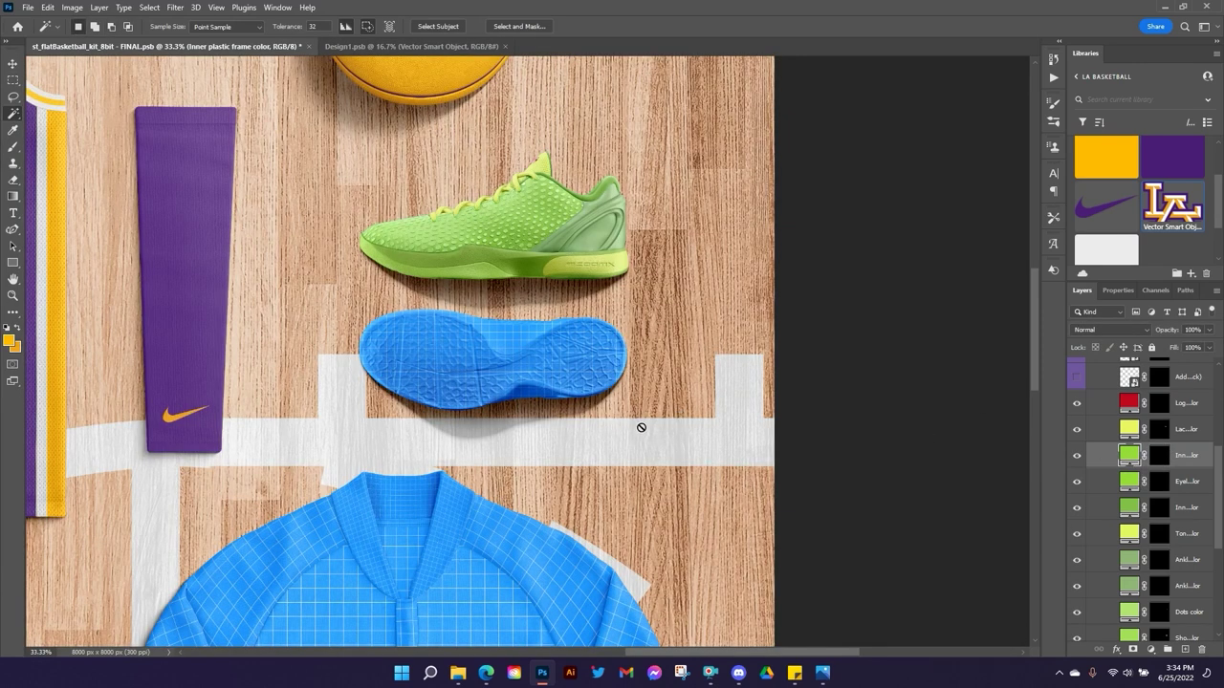
# Recolor the top shoe's Logo color layer with the library's Black swatch.
pyautogui.scroll(2, 641, 428)
pyautogui.scroll(-5, 1186, 420)
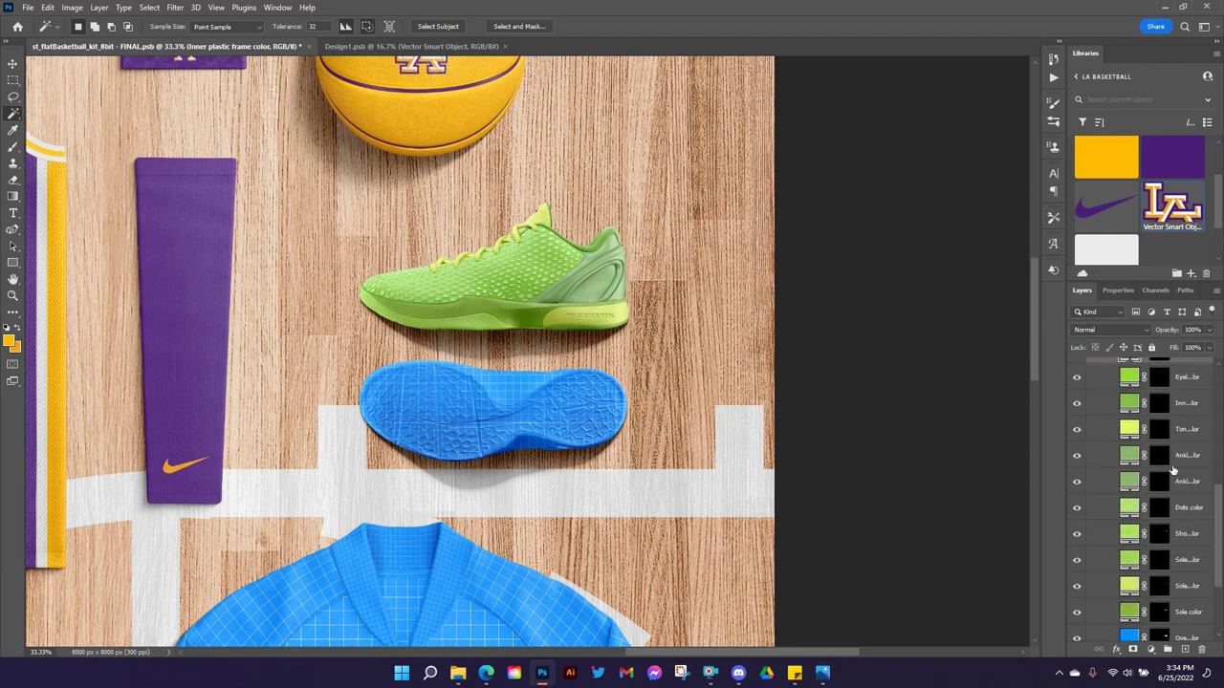
pyautogui.scroll(5, 1165, 534)
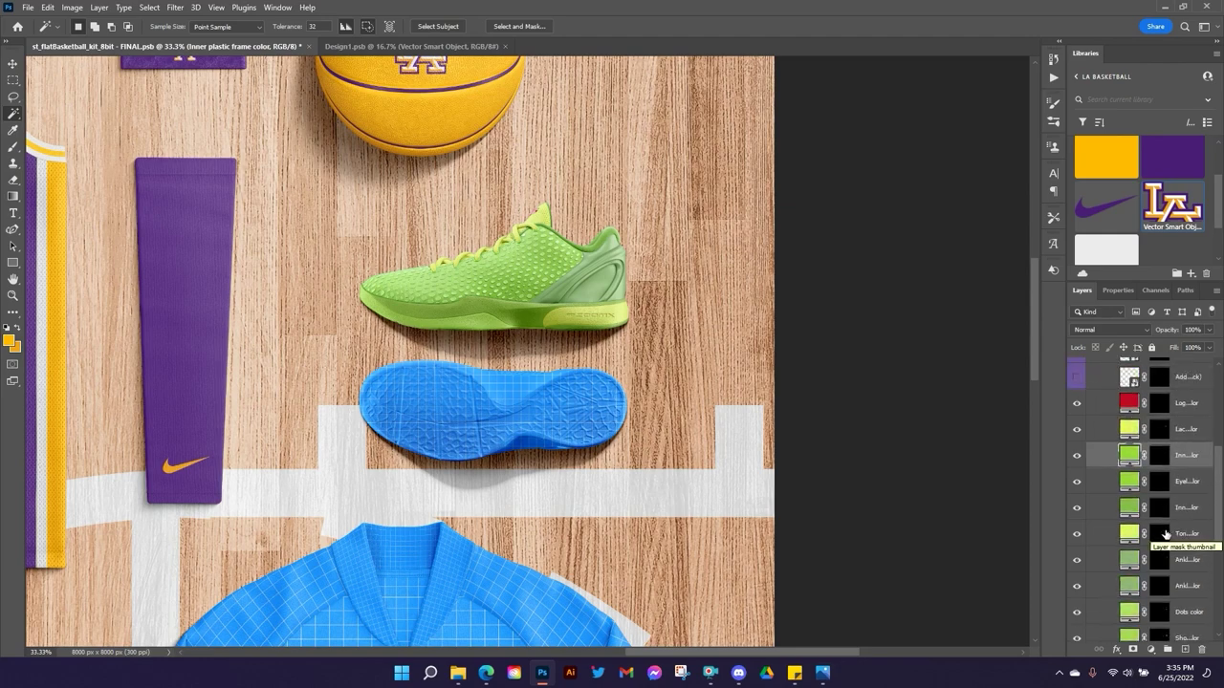
pyautogui.click(1192, 408)
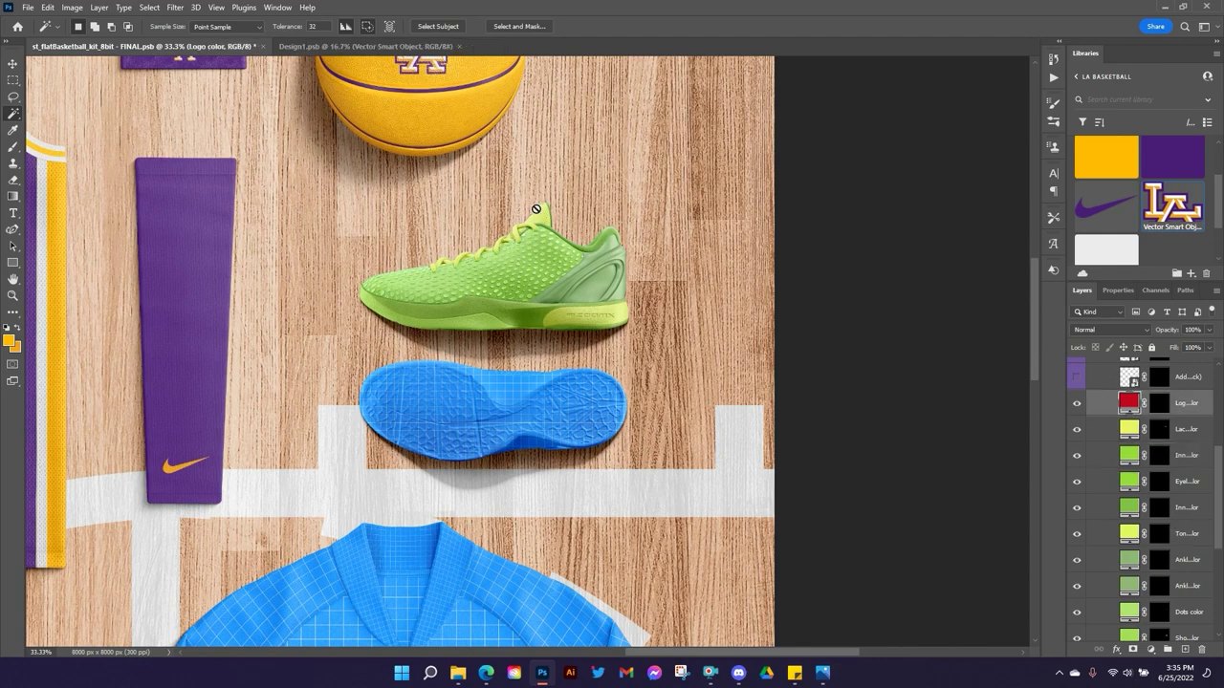
pyautogui.scroll(2, 540, 248)
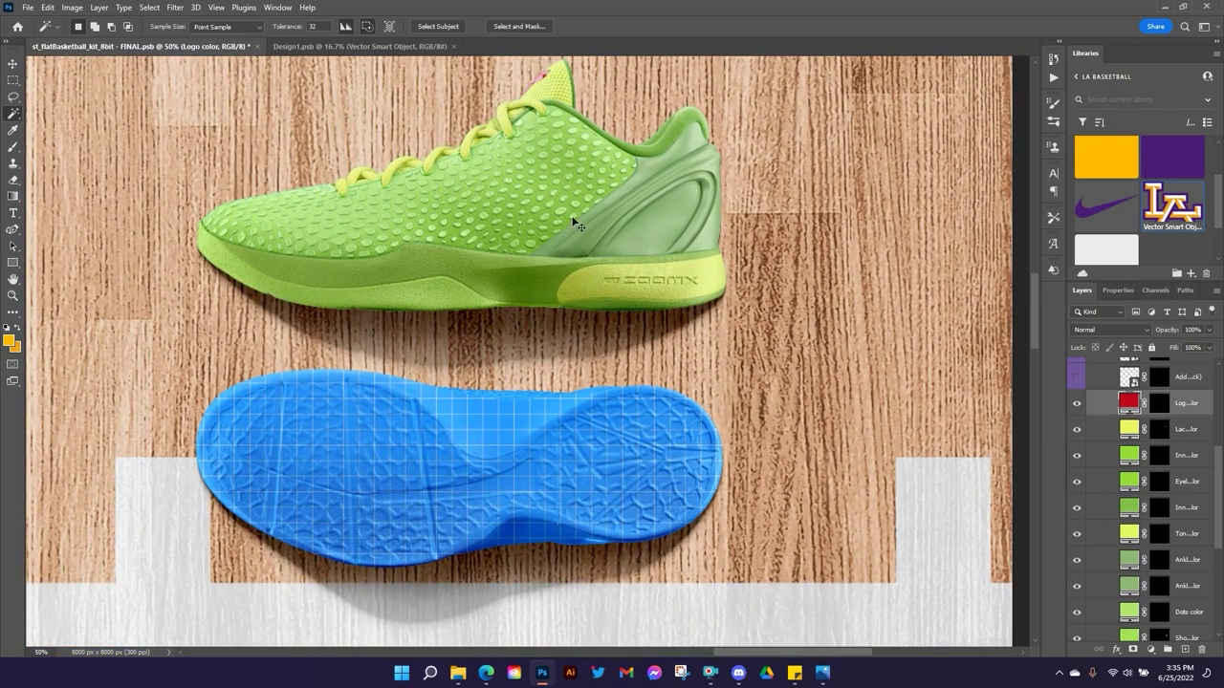
pyautogui.scroll(1, 584, 216)
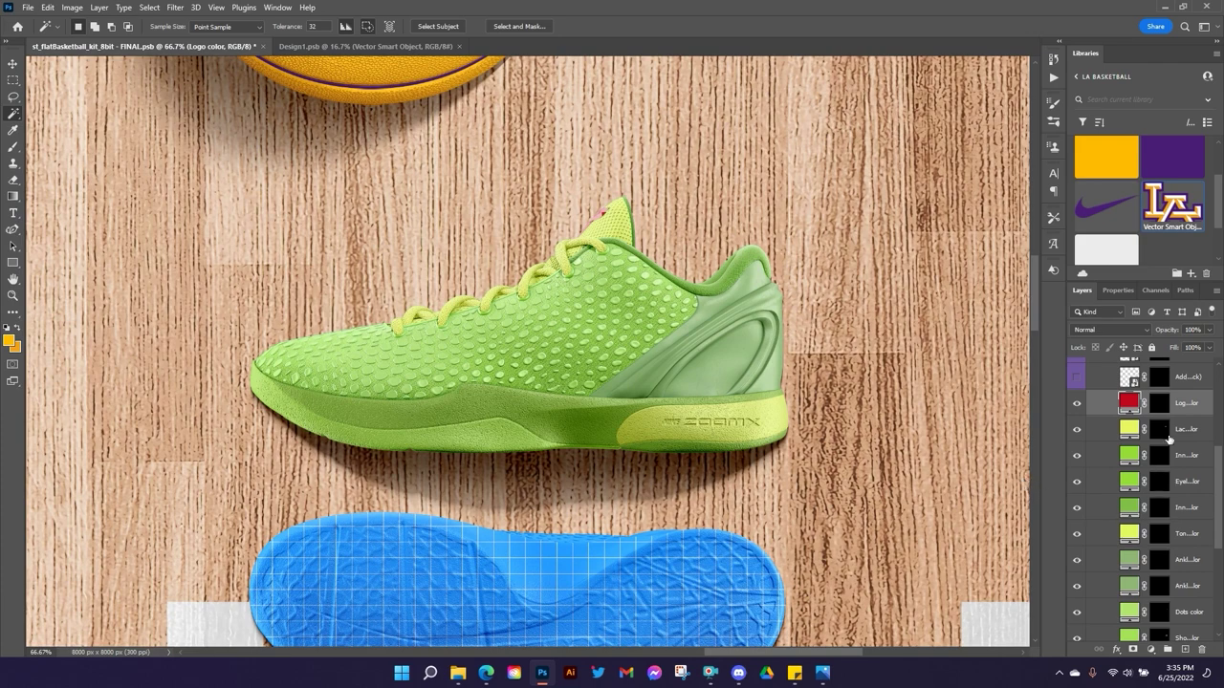
pyautogui.scroll(2, 1191, 164)
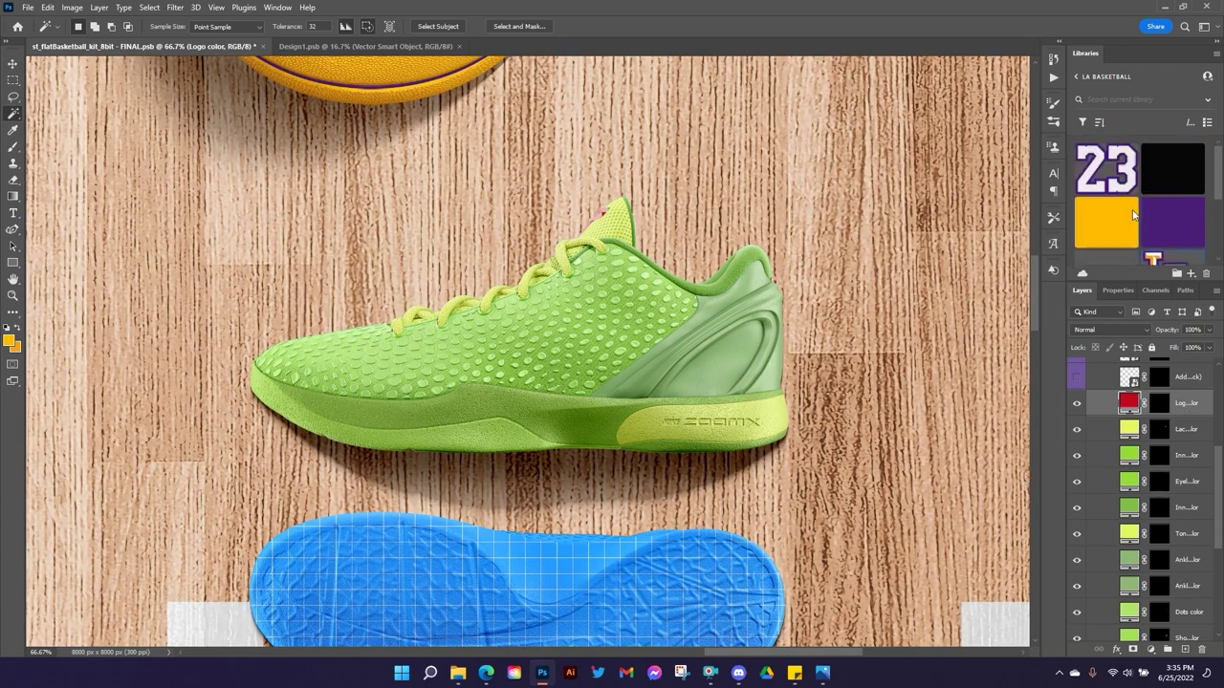
pyautogui.click(1190, 164)
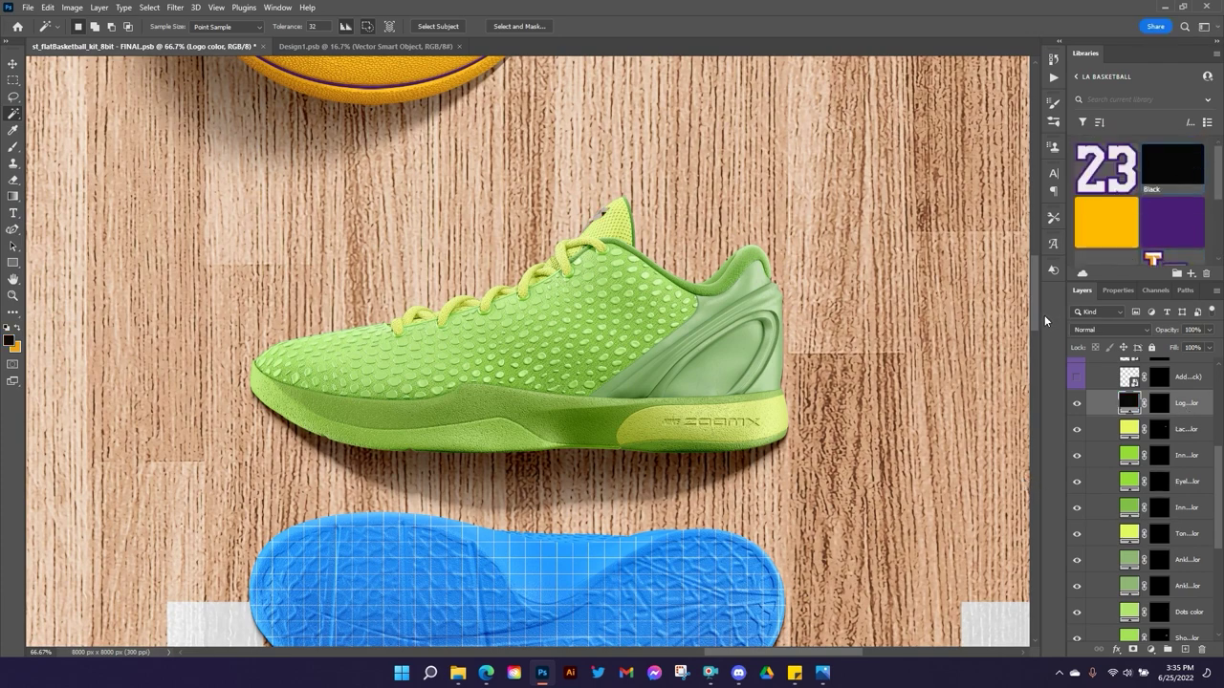
# Recolor all the top shoe's color layers from Laces color down to the lowest one with the library's White swatch.
pyautogui.click(1188, 431)
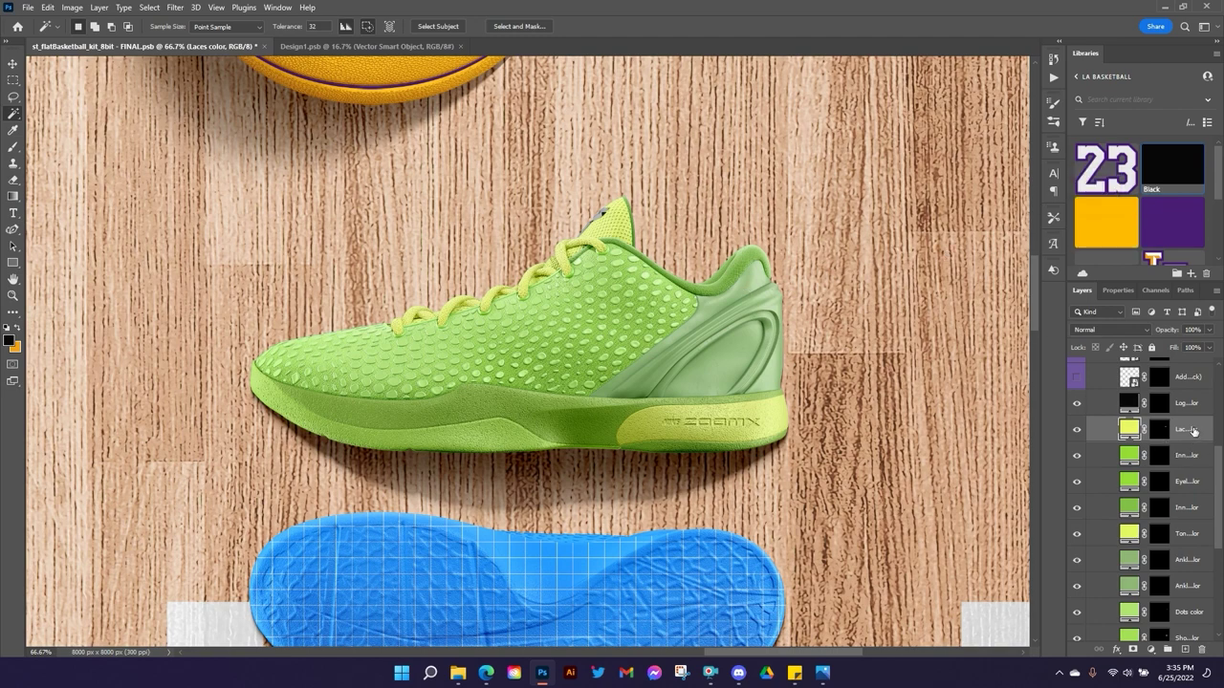
pyautogui.scroll(-2, 1185, 433)
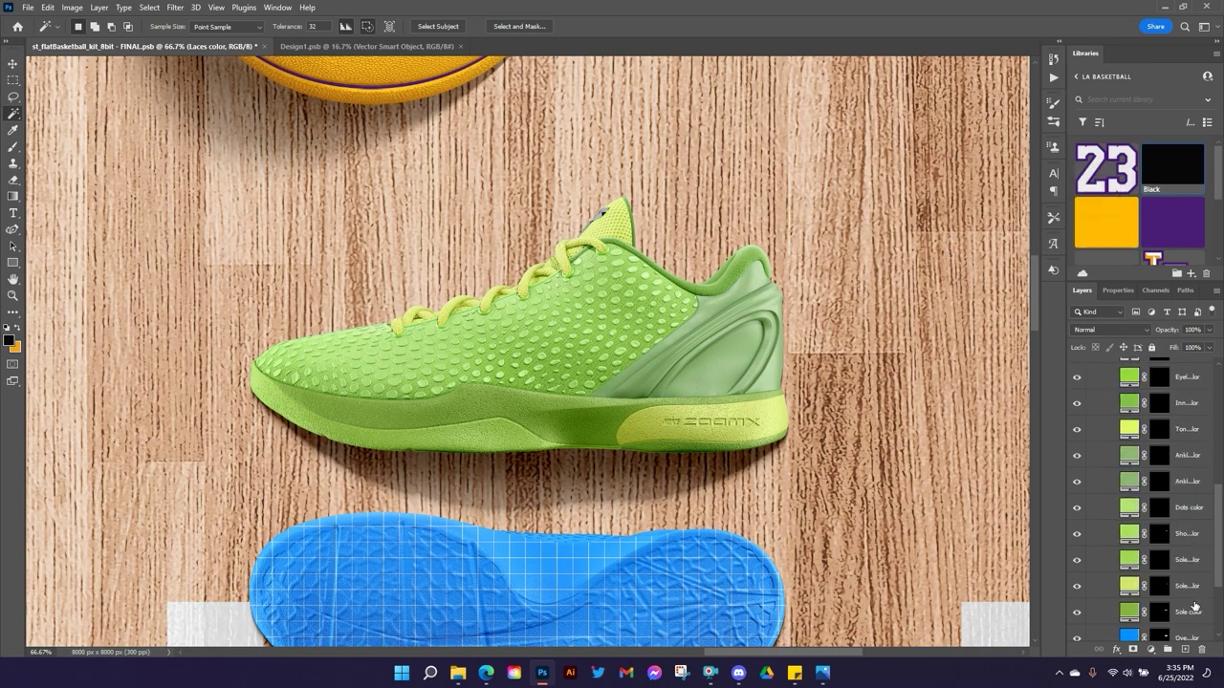
pyautogui.scroll(-1, 1194, 606)
pyautogui.keyDown('shift'); pyautogui.click(1182, 612); pyautogui.keyUp('shift')
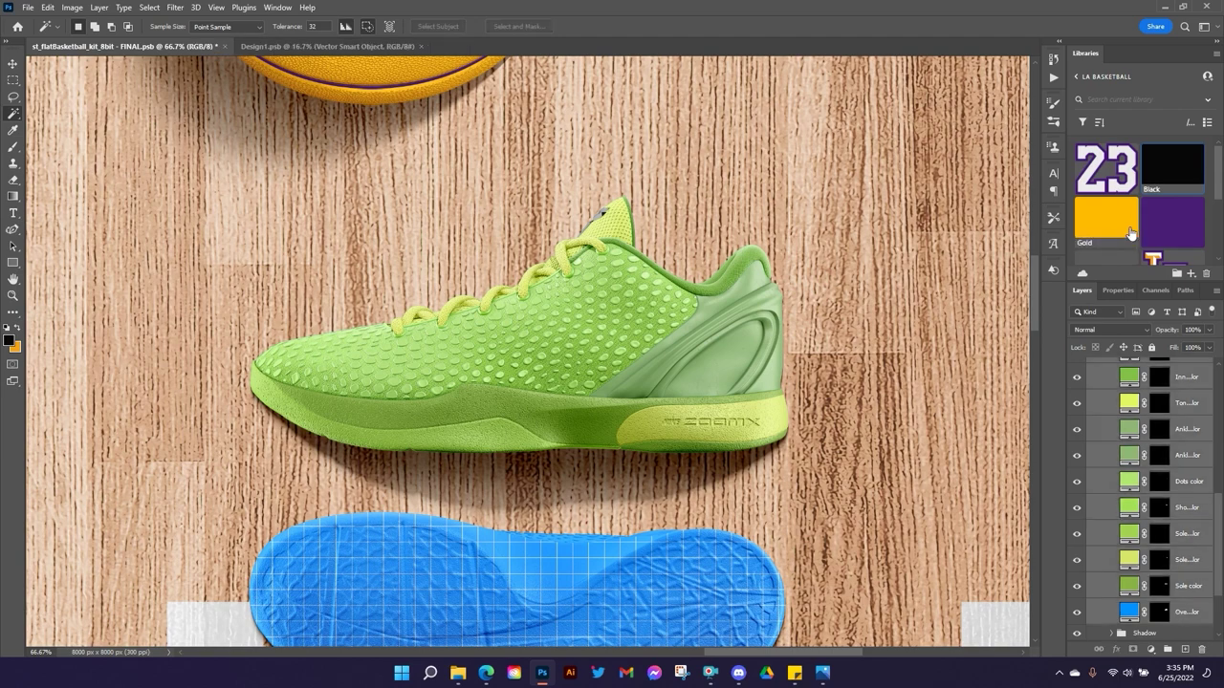
pyautogui.scroll(-3, 1130, 233)
pyautogui.click(1107, 198)
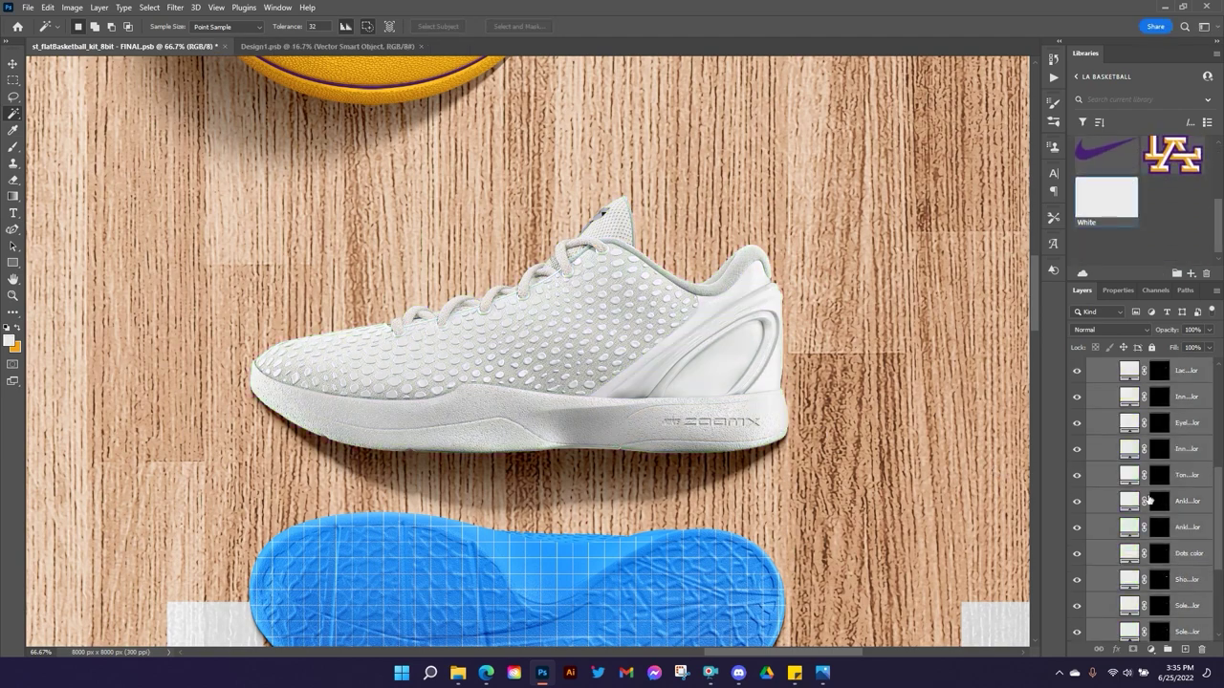
pyautogui.scroll(5, 1159, 488)
pyautogui.scroll(-4, 1159, 488)
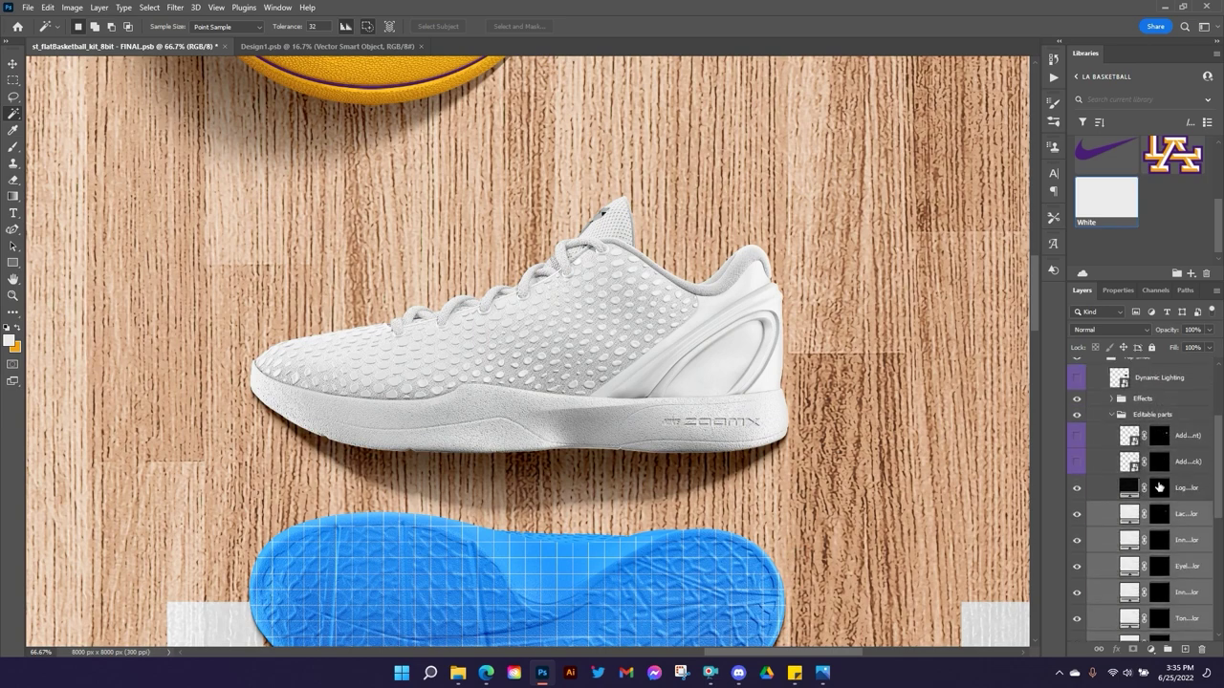
# Try the library's Purple swatch on the Inner plastic frame color layer and undo it.
pyautogui.click(1169, 488)
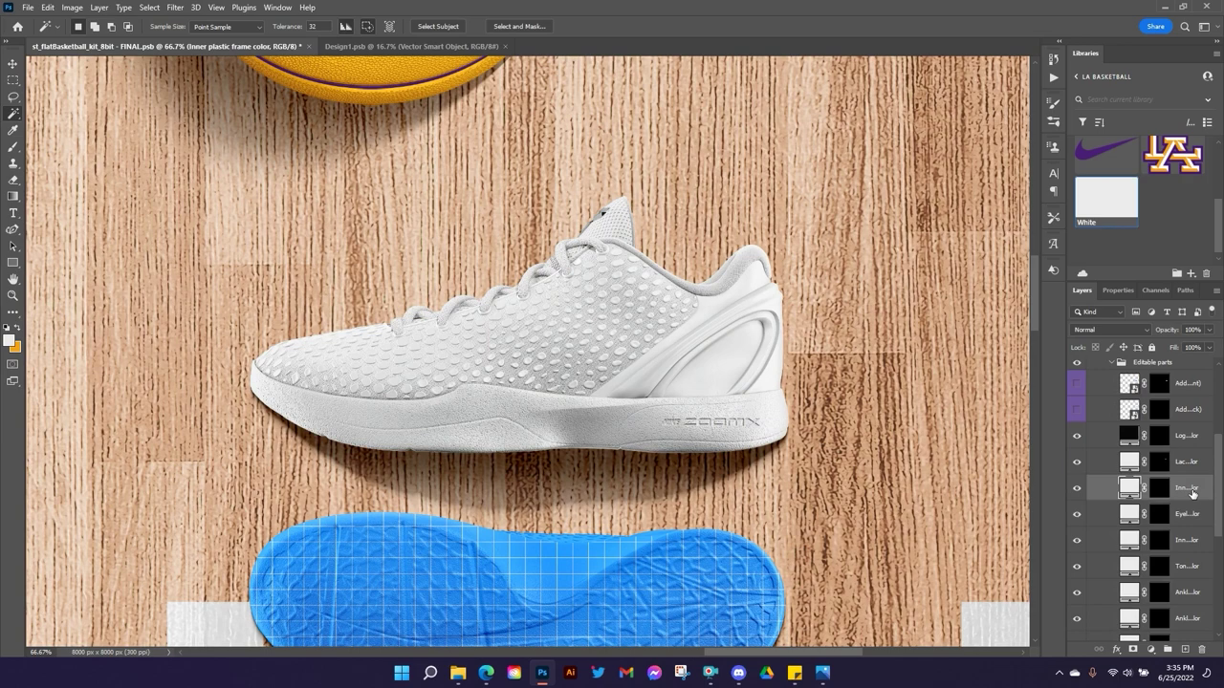
pyautogui.scroll(3, 1152, 230)
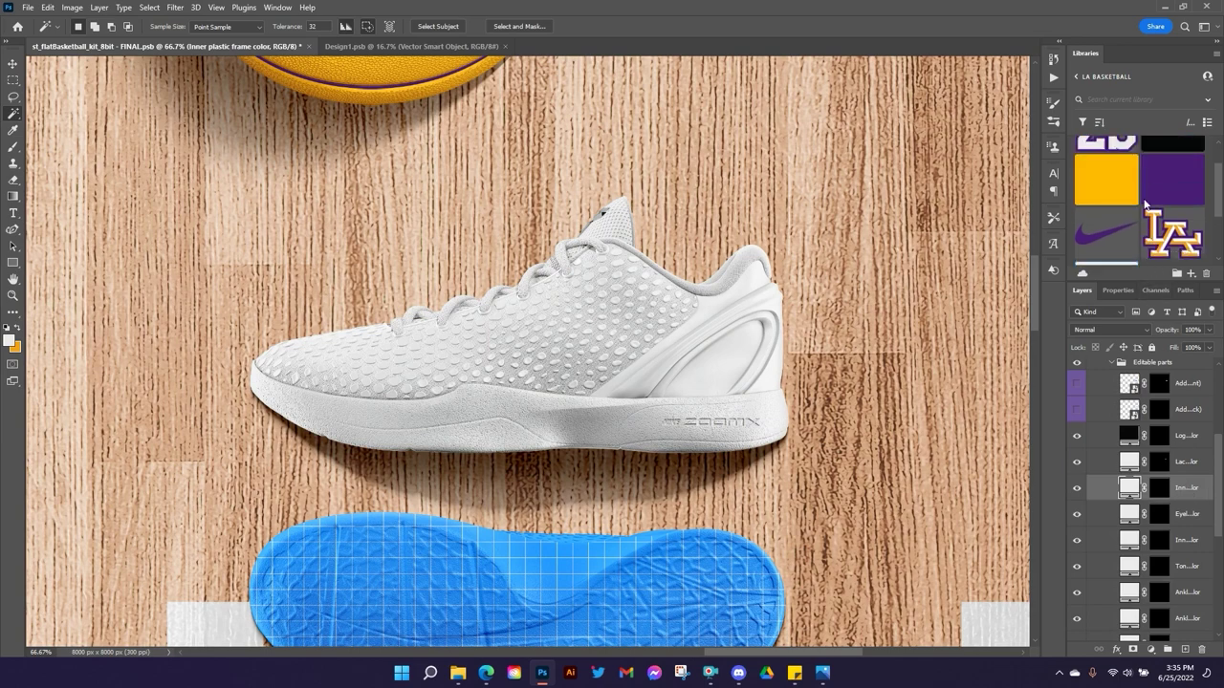
pyautogui.click(1159, 221)
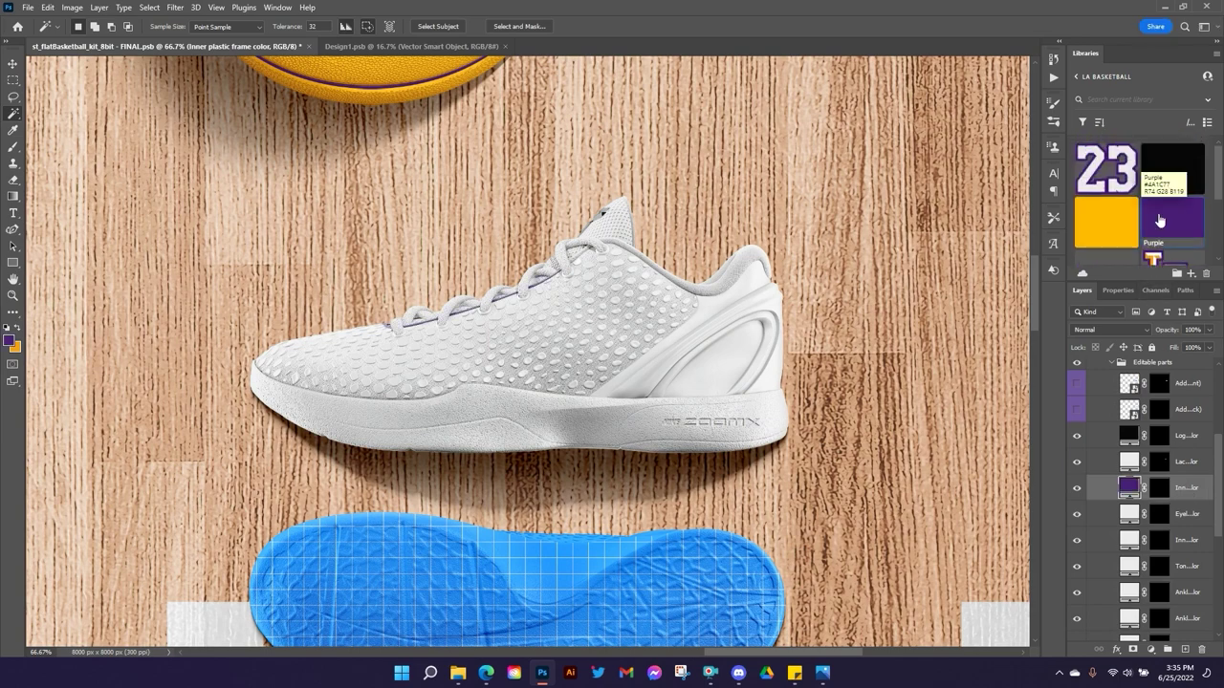
pyautogui.hotkey('ctrl', 'z')
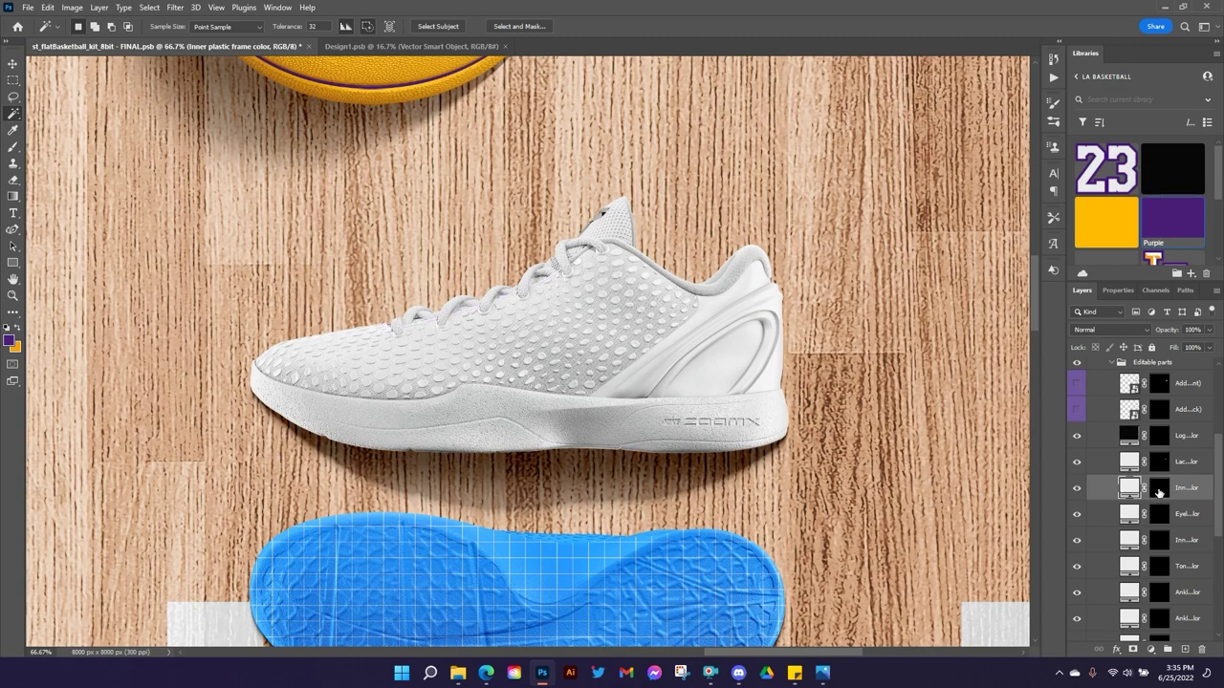
# Load the Inner plastic frame color mask as a selection to check the area it covers, and deselect.
pyautogui.keyDown('ctrl'); pyautogui.click(1159, 493); pyautogui.keyUp('ctrl')
pyautogui.hotkey('ctrl', 'd')
pyautogui.scroll(-1, 1164, 499)
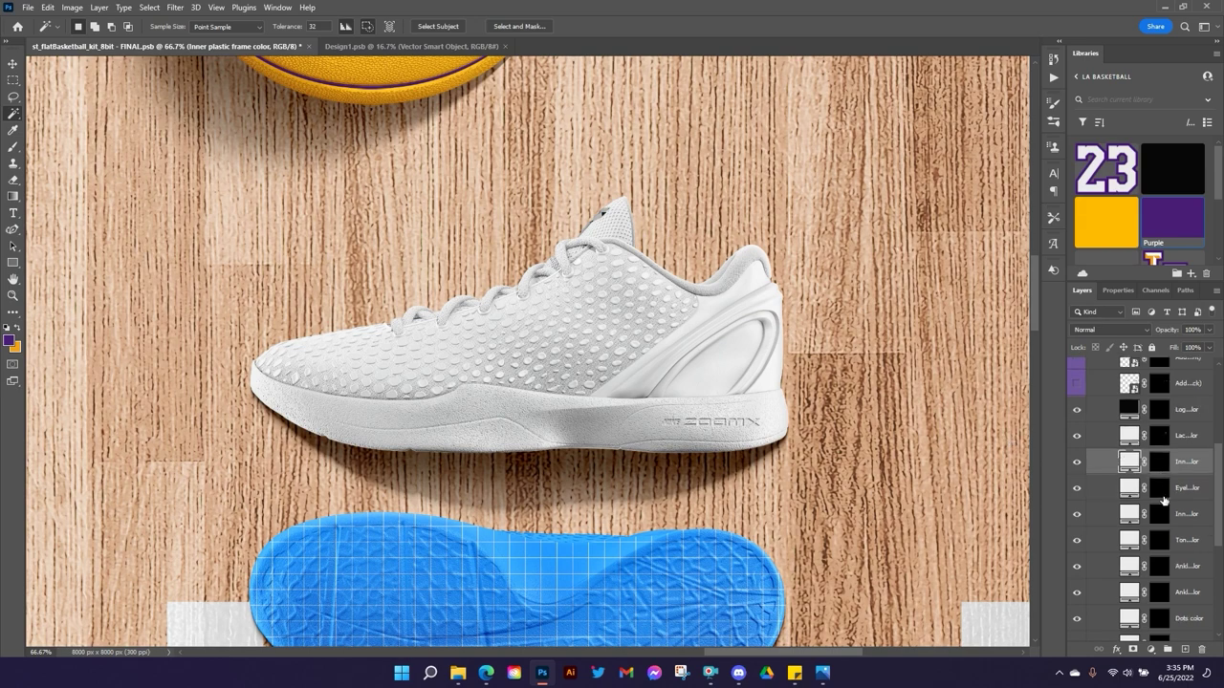
# Recolor the top shoe's Inner part color layer with the library's Gold swatch.
pyautogui.click(1183, 490)
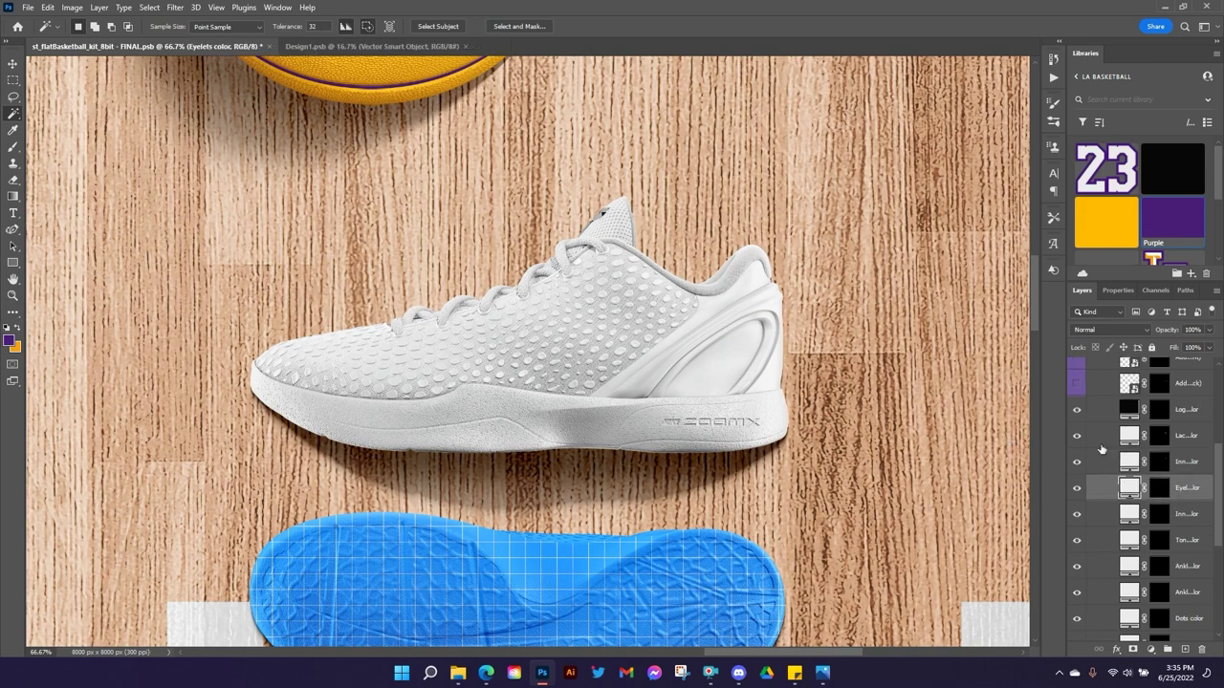
pyautogui.click(1197, 522)
pyautogui.scroll(-2, 1190, 516)
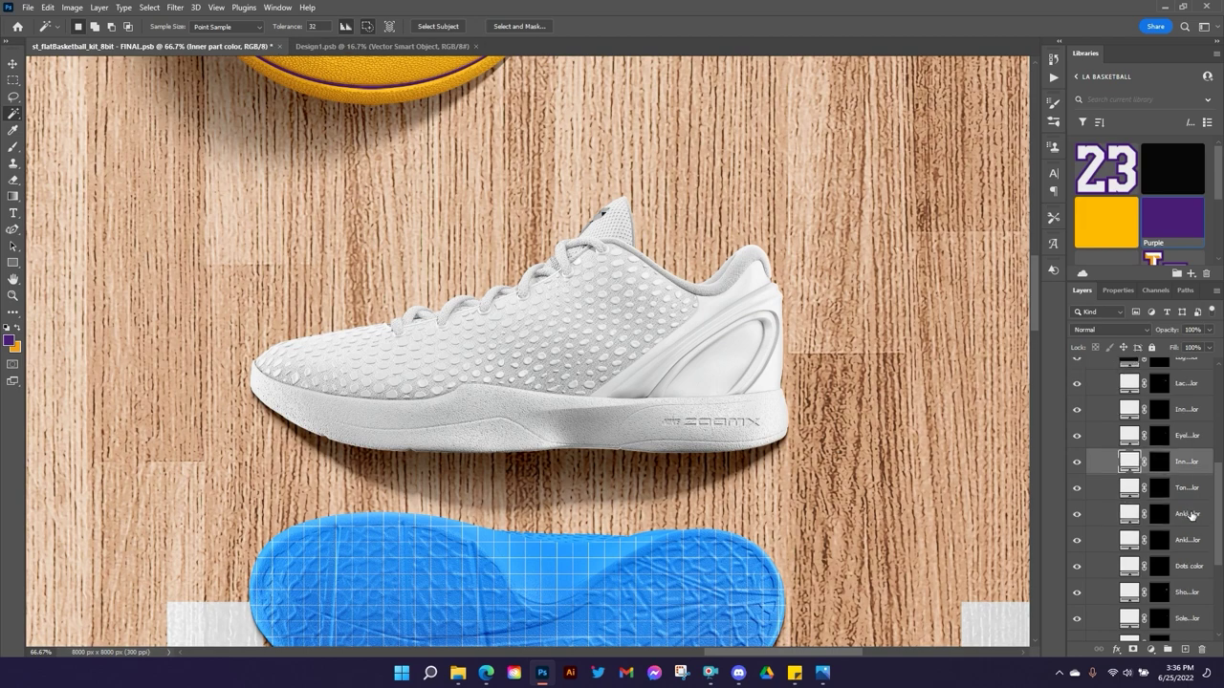
pyautogui.click(1113, 226)
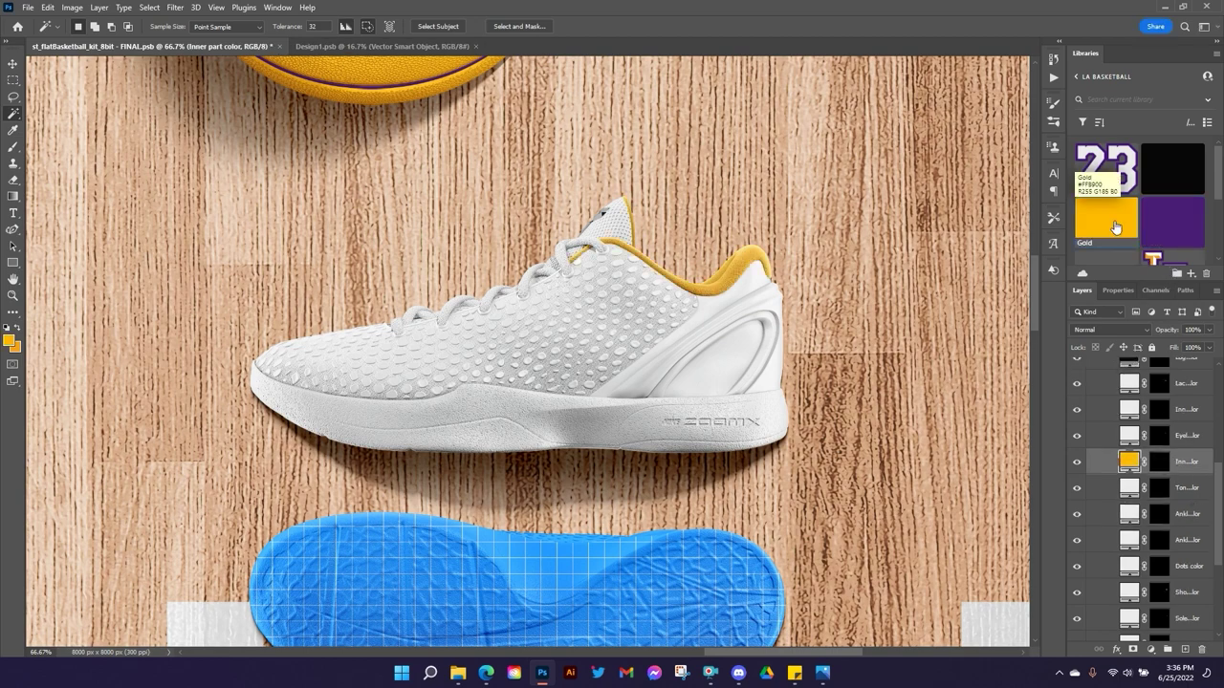
# Recolor the top shoe's Ankle 1 color layer with the library's Black swatch.
pyautogui.scroll(-2, 1109, 436)
pyautogui.click(1199, 437)
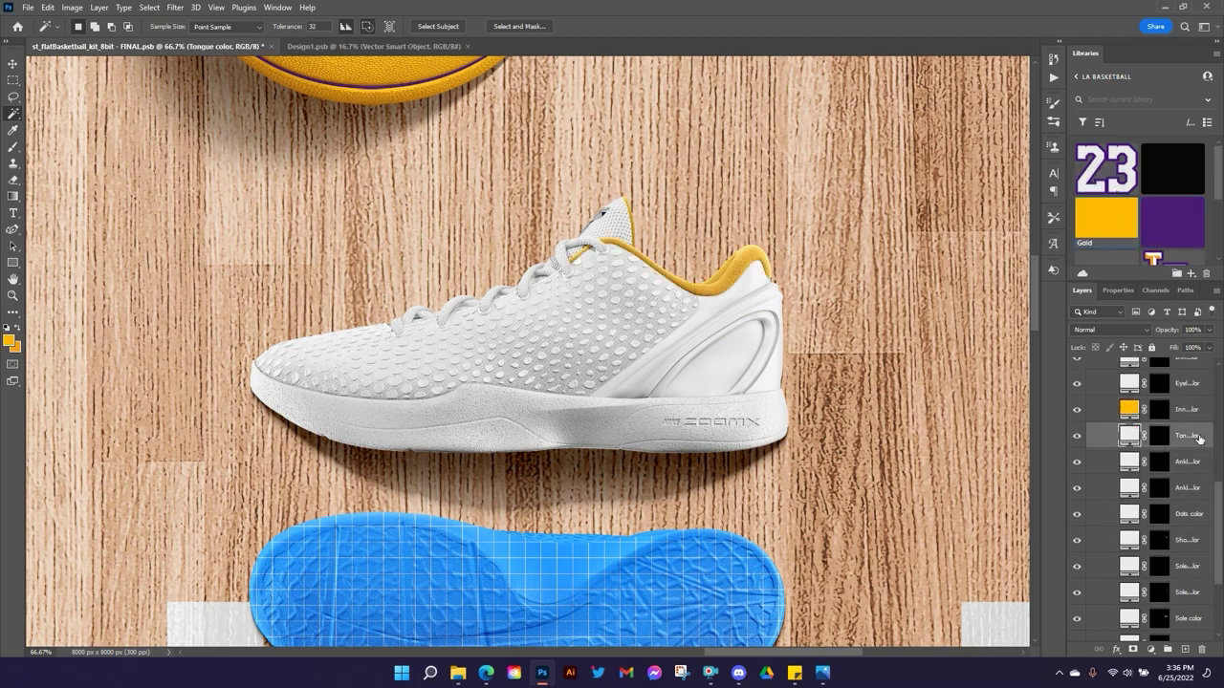
pyautogui.scroll(-1, 1199, 437)
pyautogui.click(1188, 441)
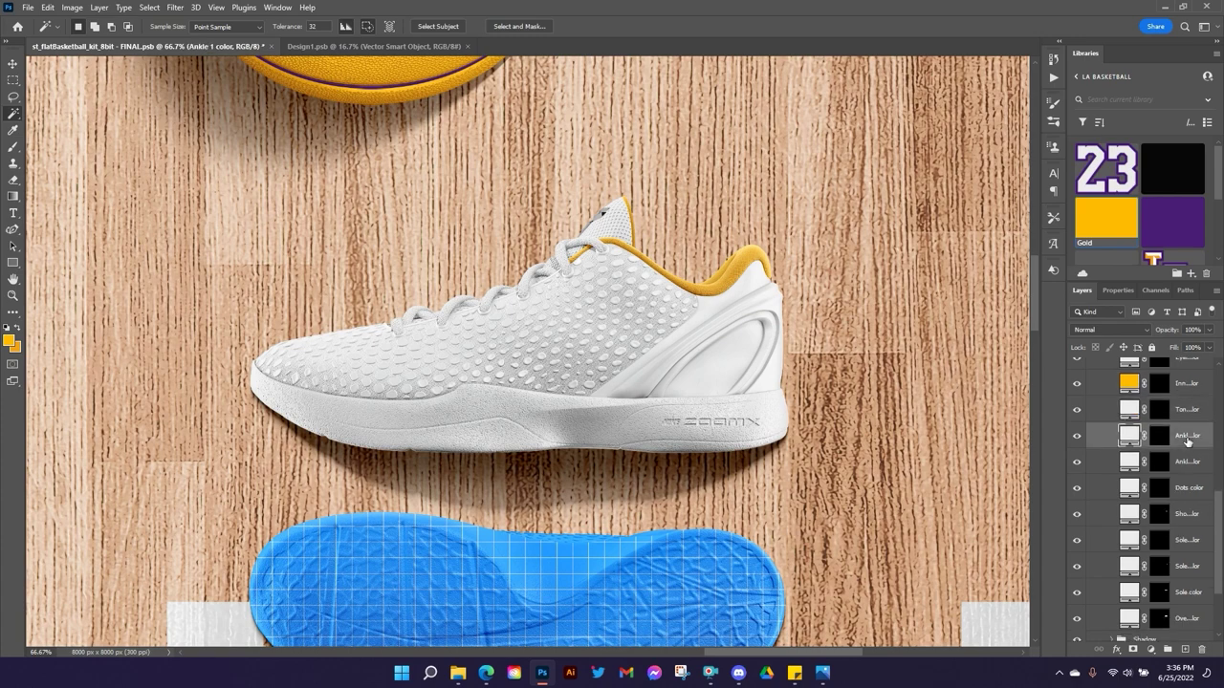
pyautogui.click(1162, 170)
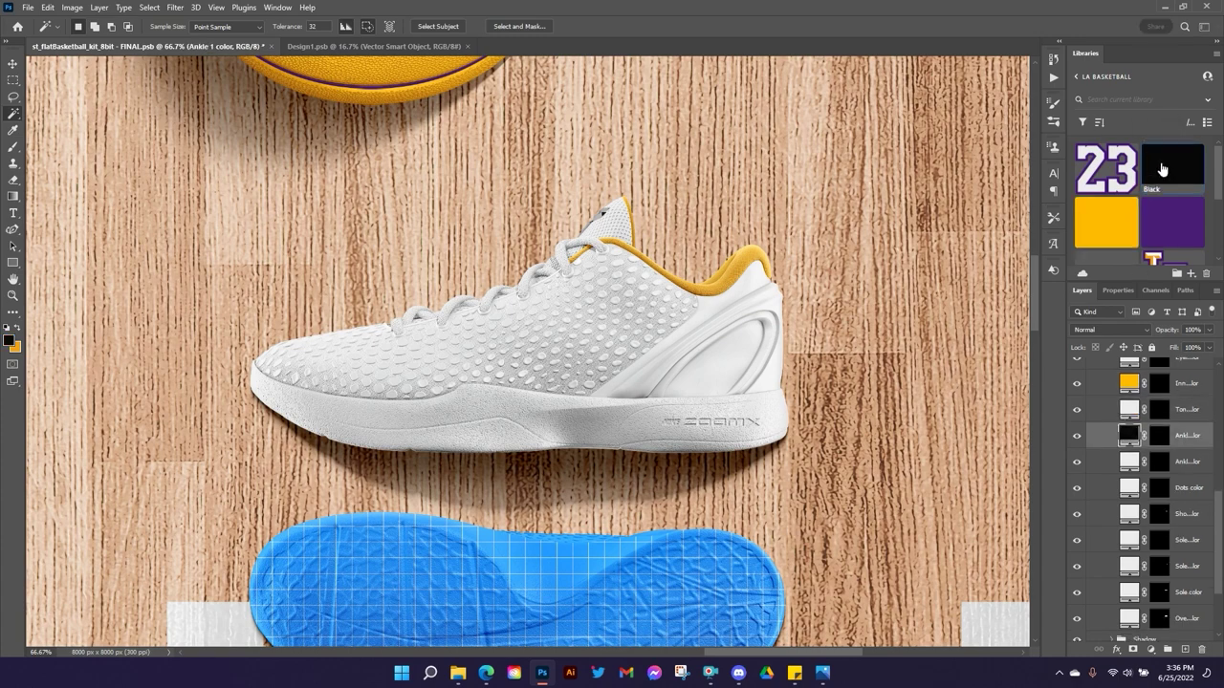
pyautogui.hotkey('alt', 'BackSpace')
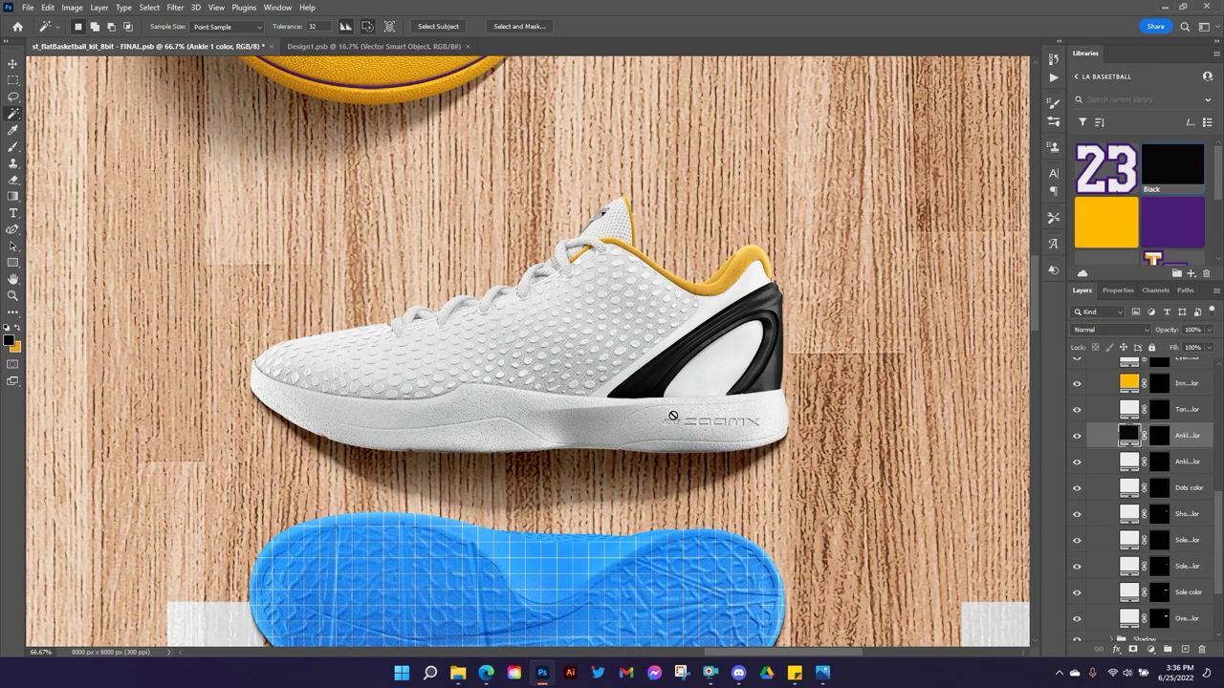
# Try the library's Gold swatch on the Ankle 2 color layer and return the layer to the White swatch.
pyautogui.click(1186, 466)
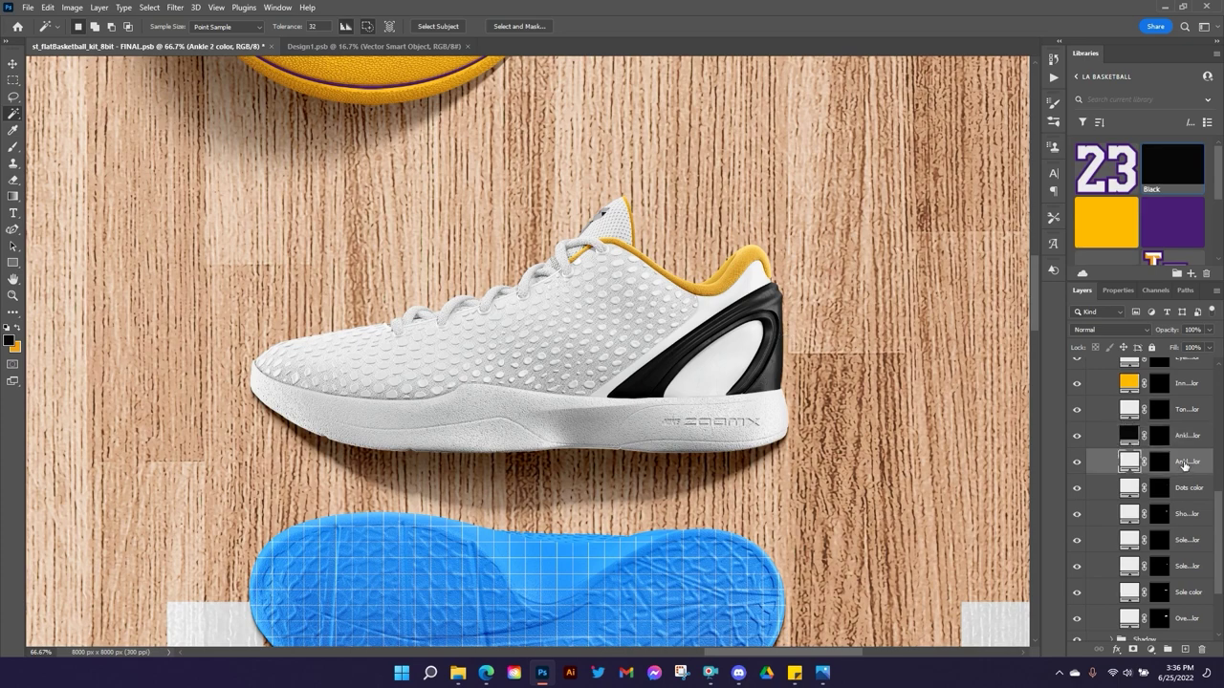
pyautogui.click(1104, 224)
pyautogui.hotkey('alt', 'BackSpace')
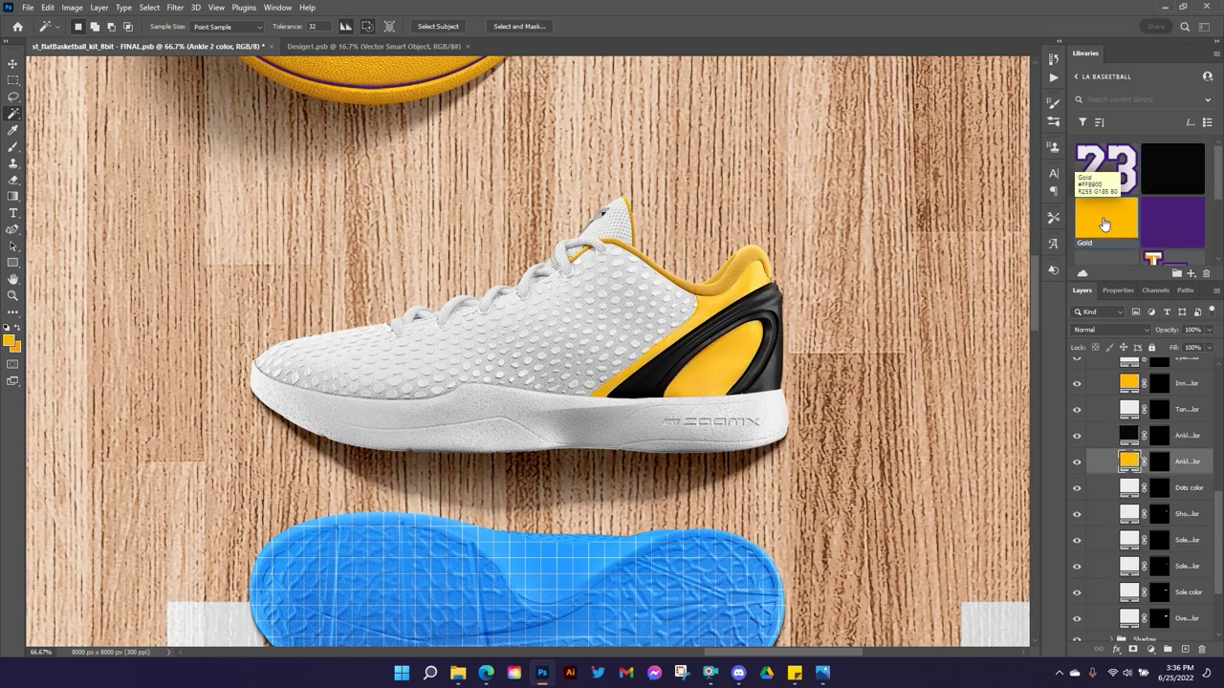
pyautogui.scroll(-2, 1114, 218)
pyautogui.scroll(-1, 1119, 214)
pyautogui.click(1106, 201)
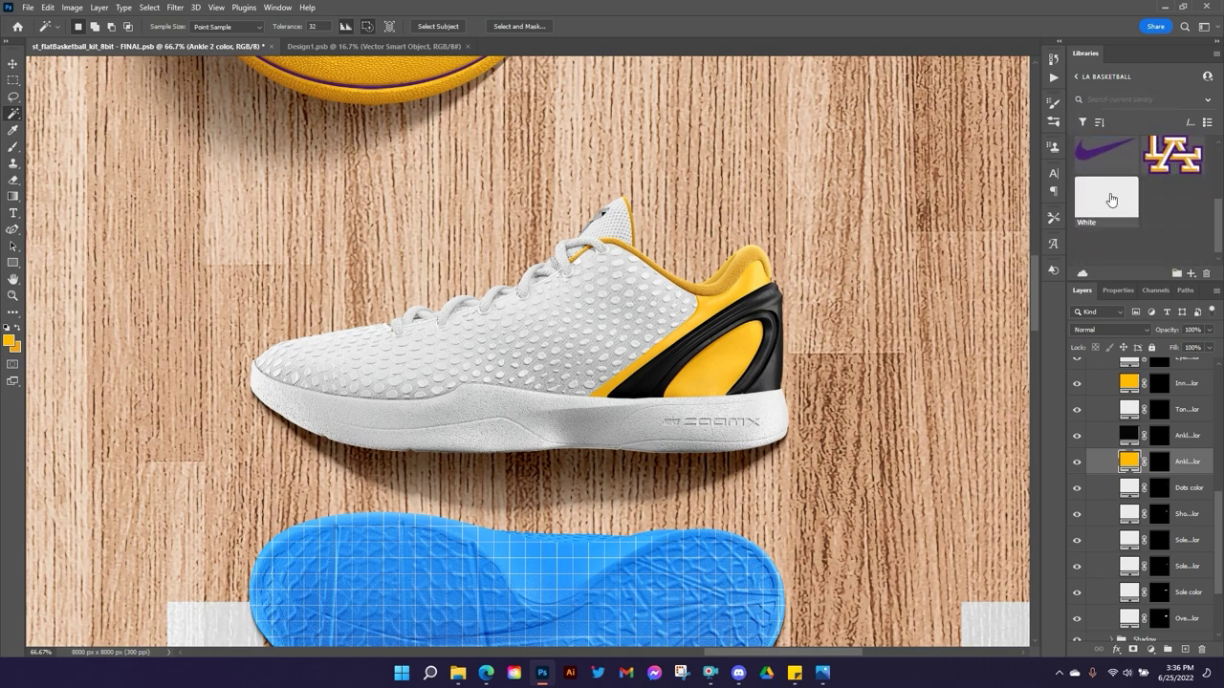
pyautogui.hotkey('alt', 'BackSpace')
# Try the library's Gold and Purple swatches on the Dots color layer and return it to White.
pyautogui.scroll(-1, 1191, 451)
pyautogui.click(1190, 441)
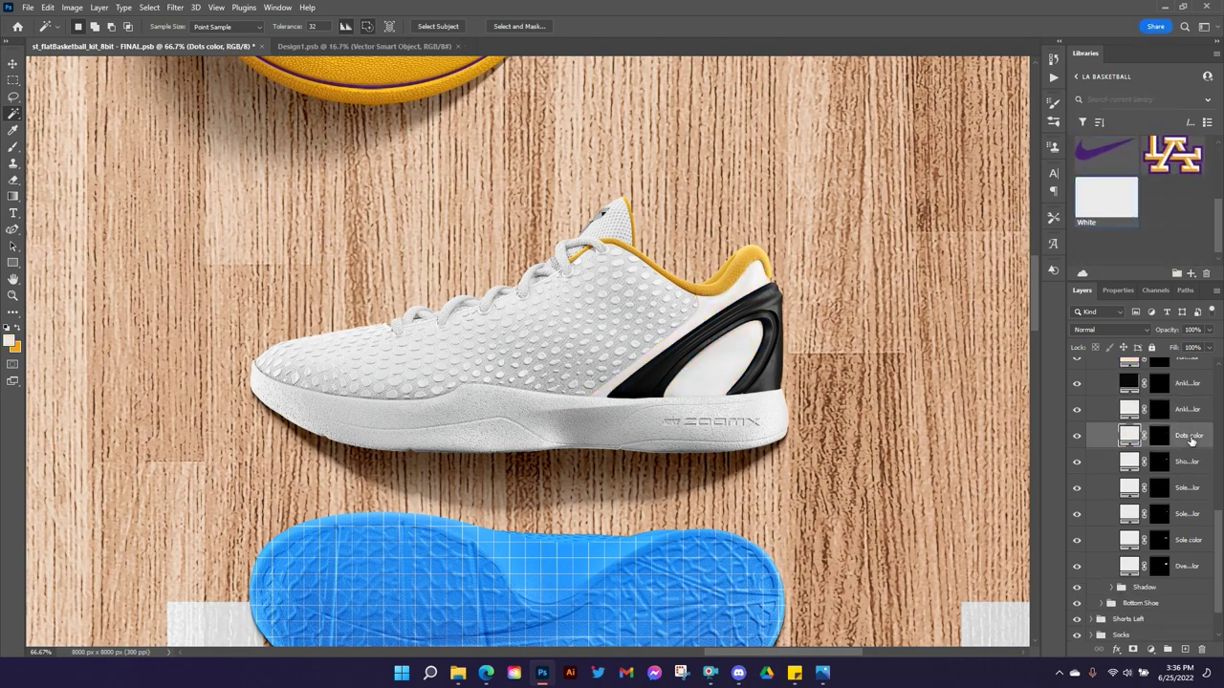
pyautogui.scroll(2, 1089, 220)
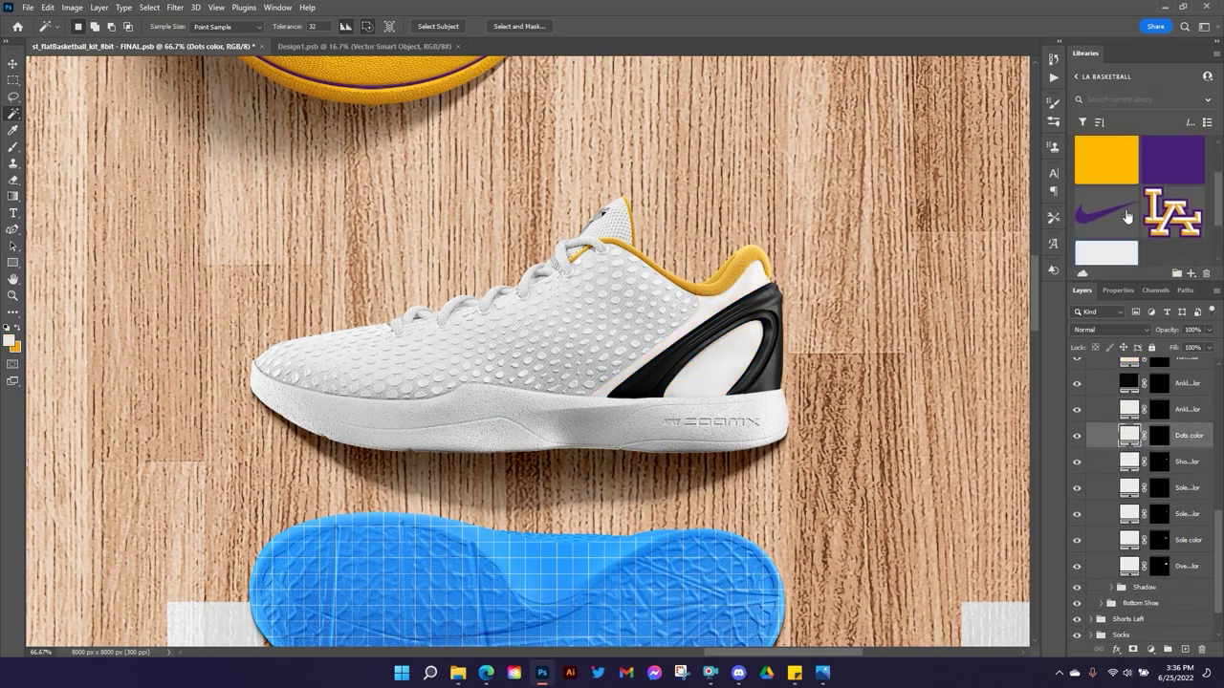
pyautogui.click(1106, 158)
pyautogui.hotkey('alt', 'BackSpace')
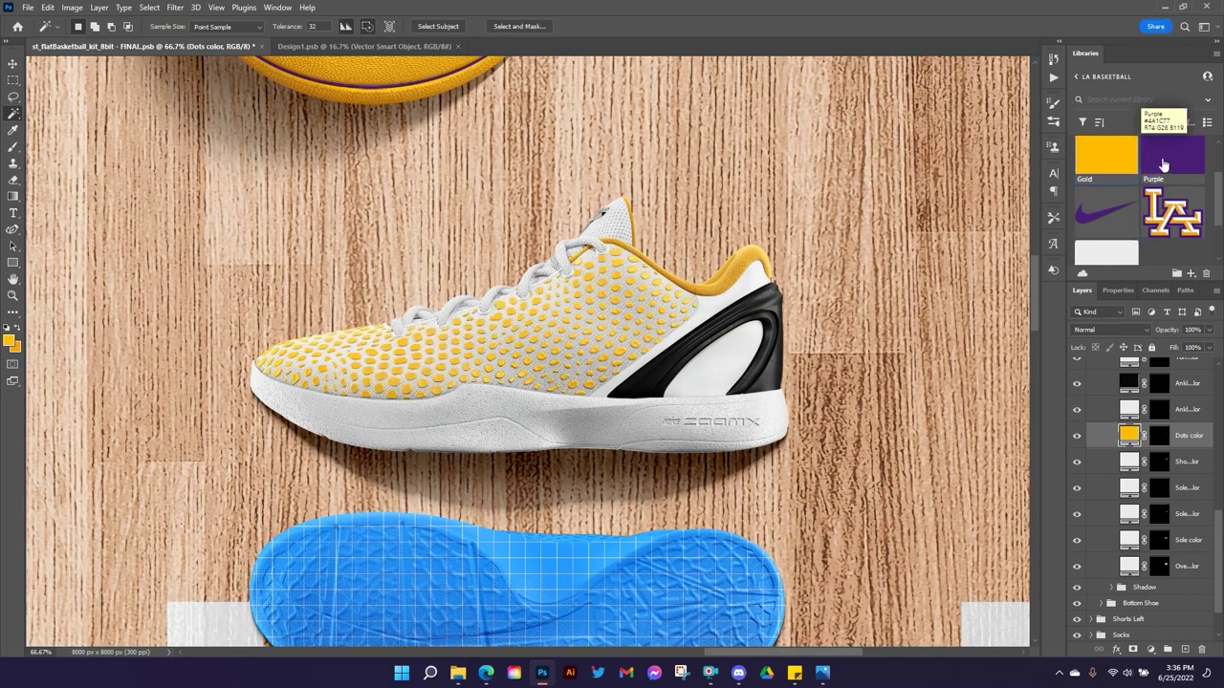
pyautogui.click(1162, 164)
pyautogui.hotkey('alt', 'BackSpace')
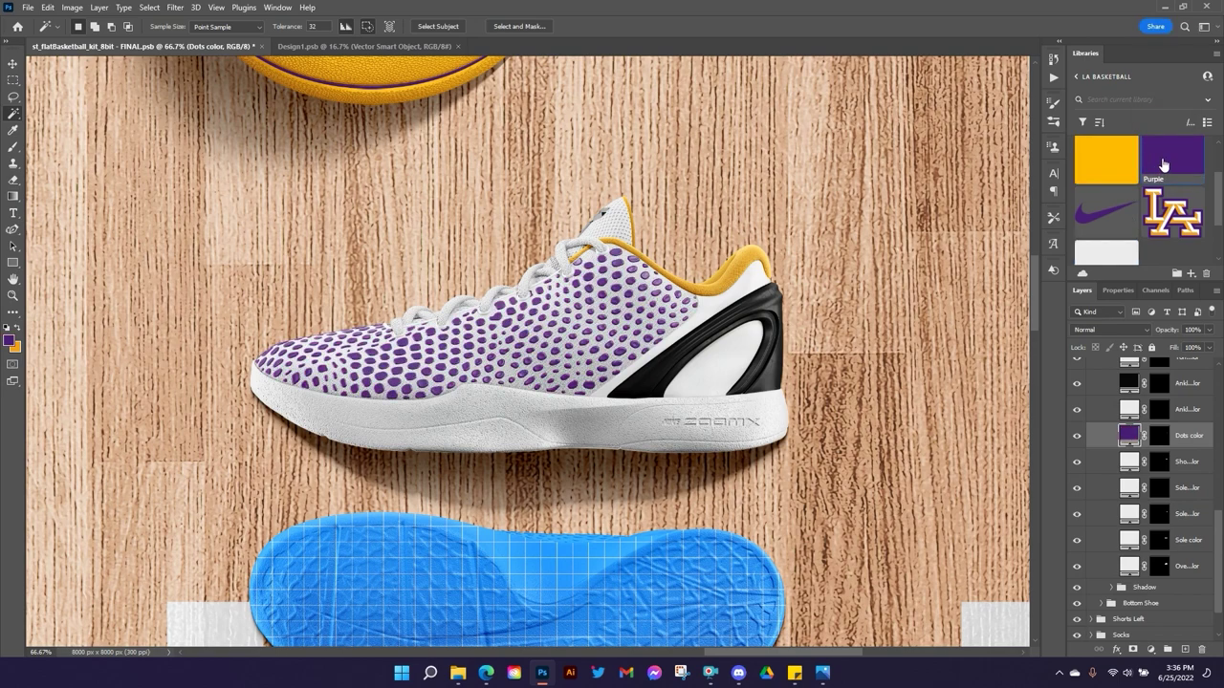
pyautogui.scroll(-2, 1163, 165)
pyautogui.click(1106, 209)
pyautogui.hotkey('alt', 'BackSpace')
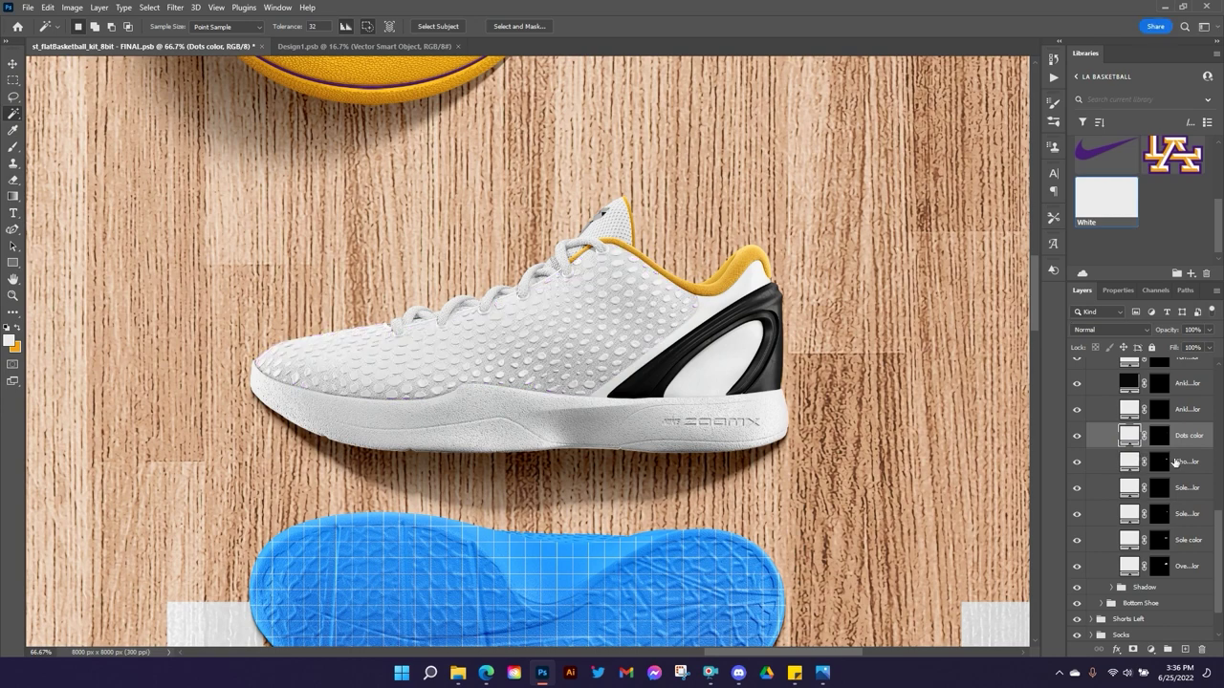
# Check the area covered by the Shoe base color layer, then try the library's Gold swatch on it and undo it.
pyautogui.click(1187, 464)
pyautogui.click(363, 370)
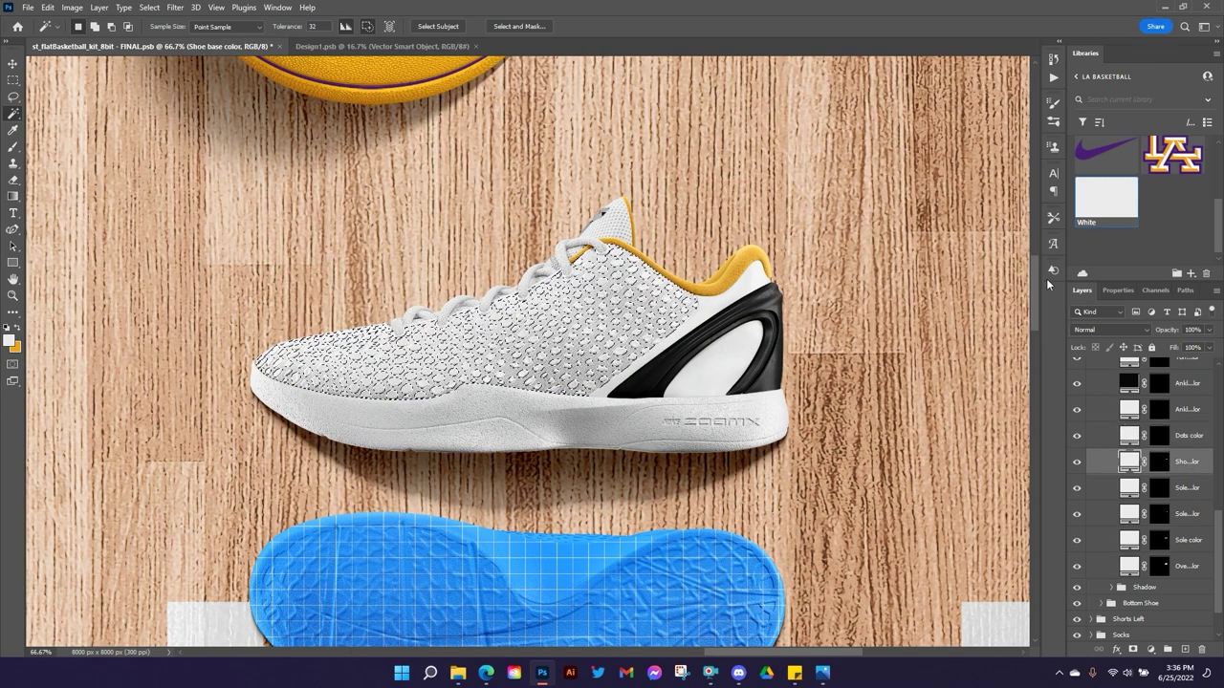
pyautogui.hotkey('ctrl', 'd')
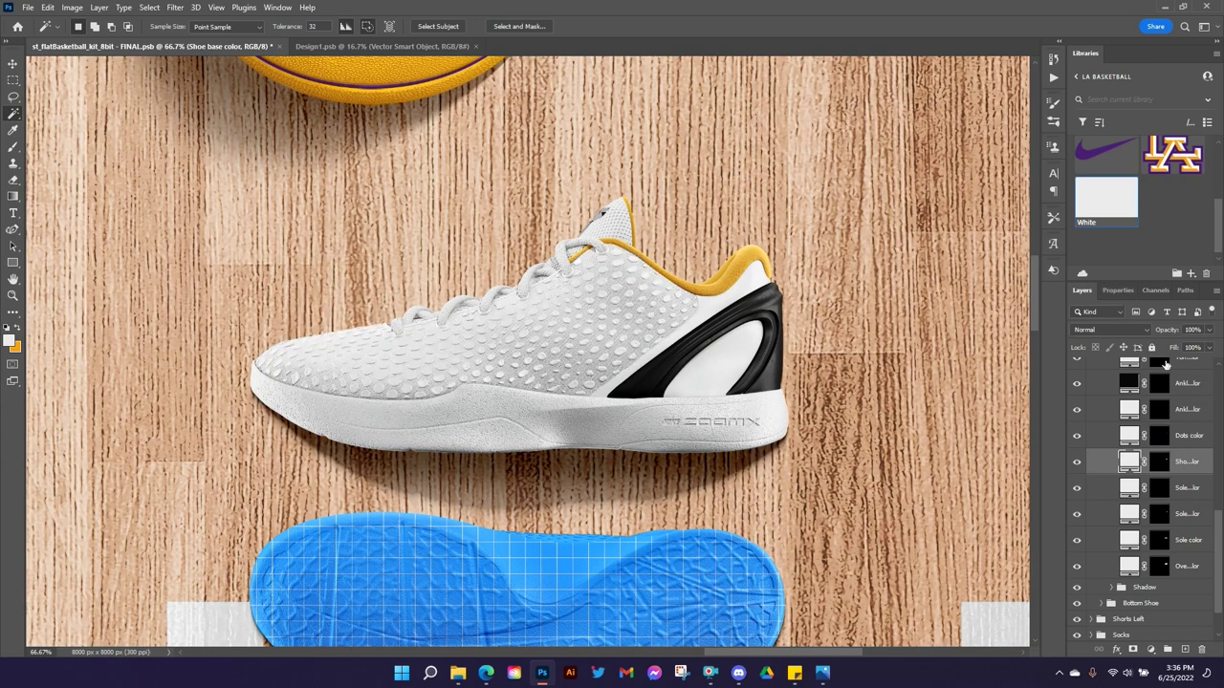
pyautogui.scroll(-3, 1110, 191)
pyautogui.click(1085, 224)
pyautogui.hotkey('alt', 'BackSpace')
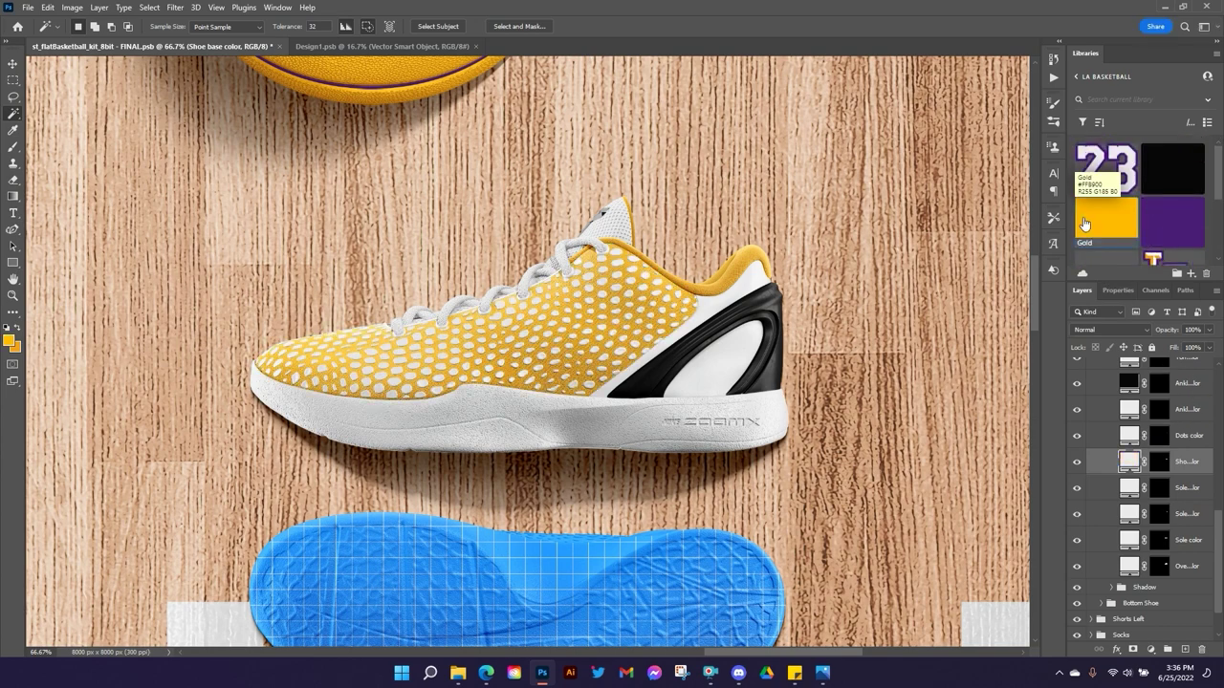
pyautogui.hotkey('ctrl', 'z')
# Recolor the top shoe's Sole front color layer with the library's Gold swatch.
pyautogui.scroll(-2, 1138, 367)
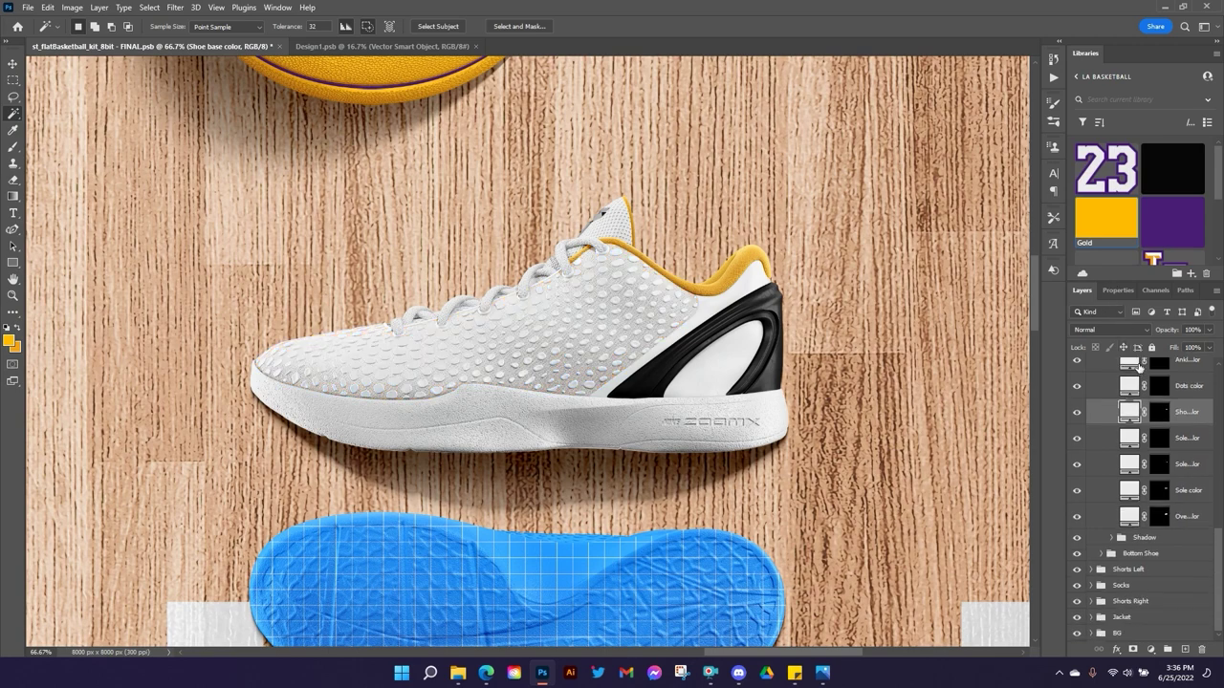
pyautogui.click(1185, 441)
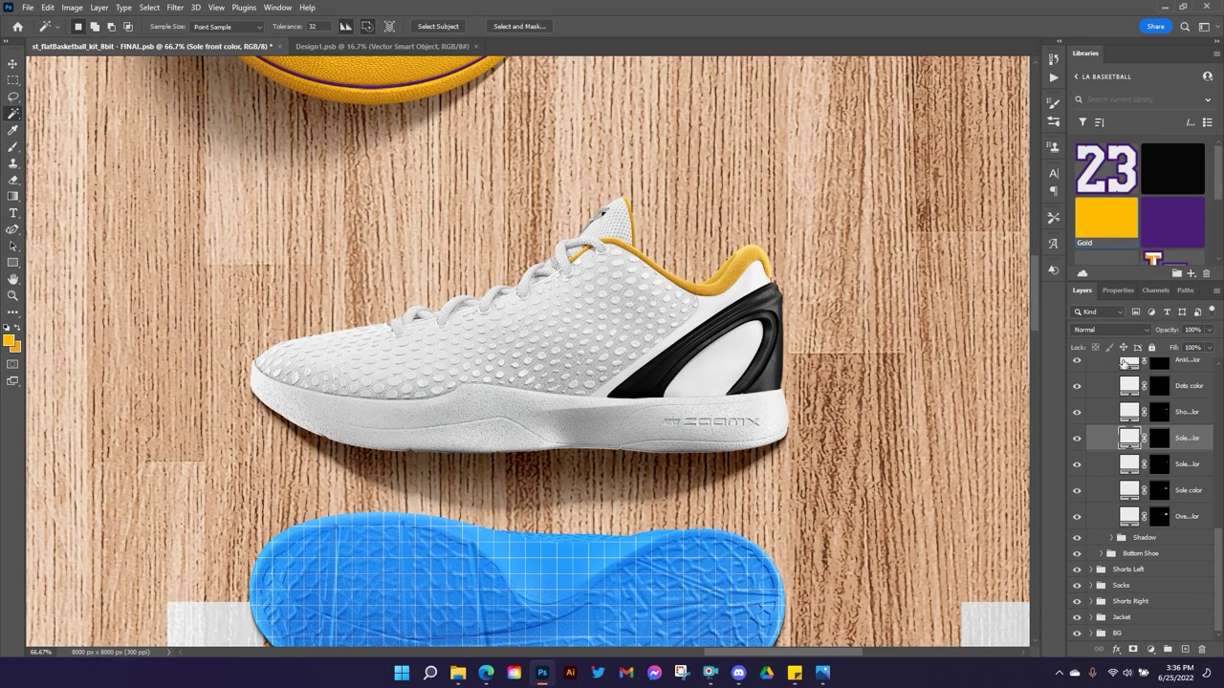
pyautogui.click(1106, 220)
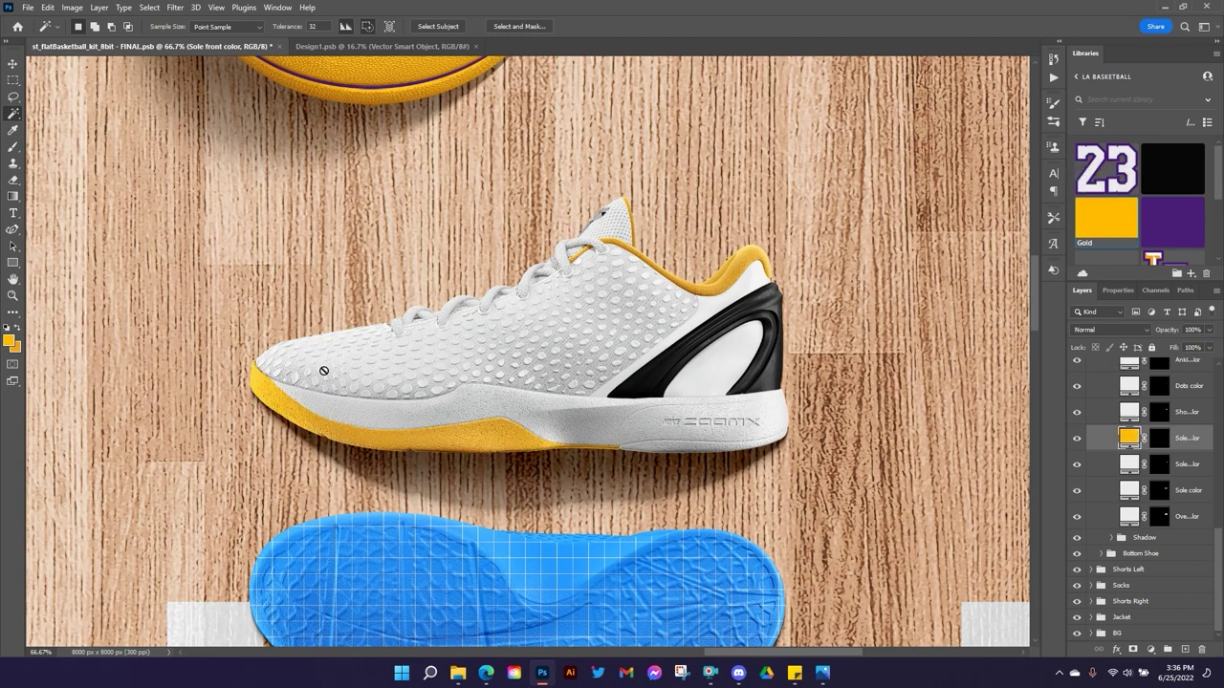
# Recolor the top shoe's Sole logo area color and Sole color layers with the library's Black swatch.
pyautogui.click(1184, 467)
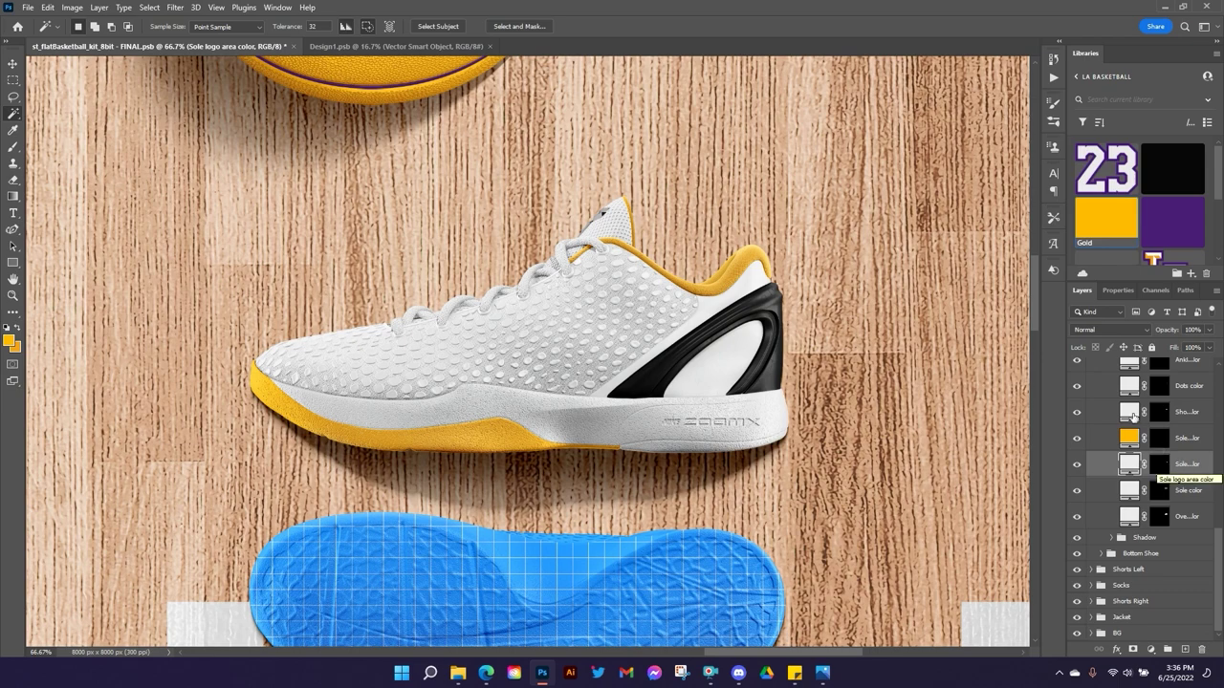
pyautogui.click(1167, 176)
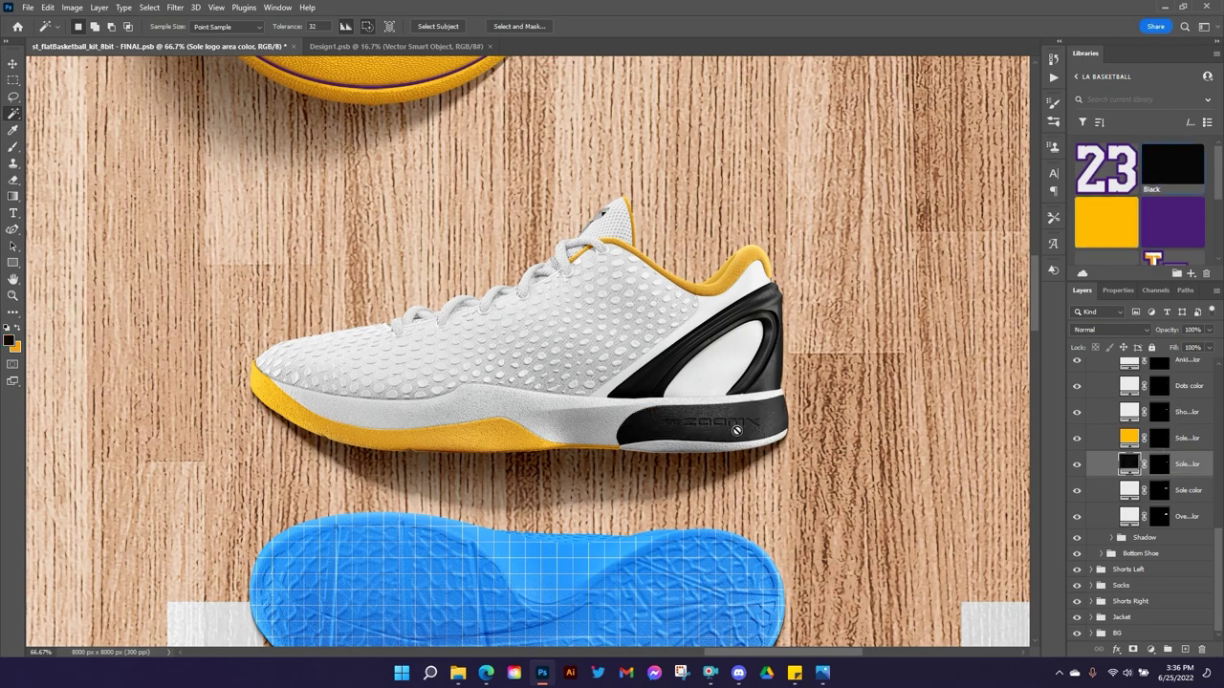
pyautogui.click(1185, 492)
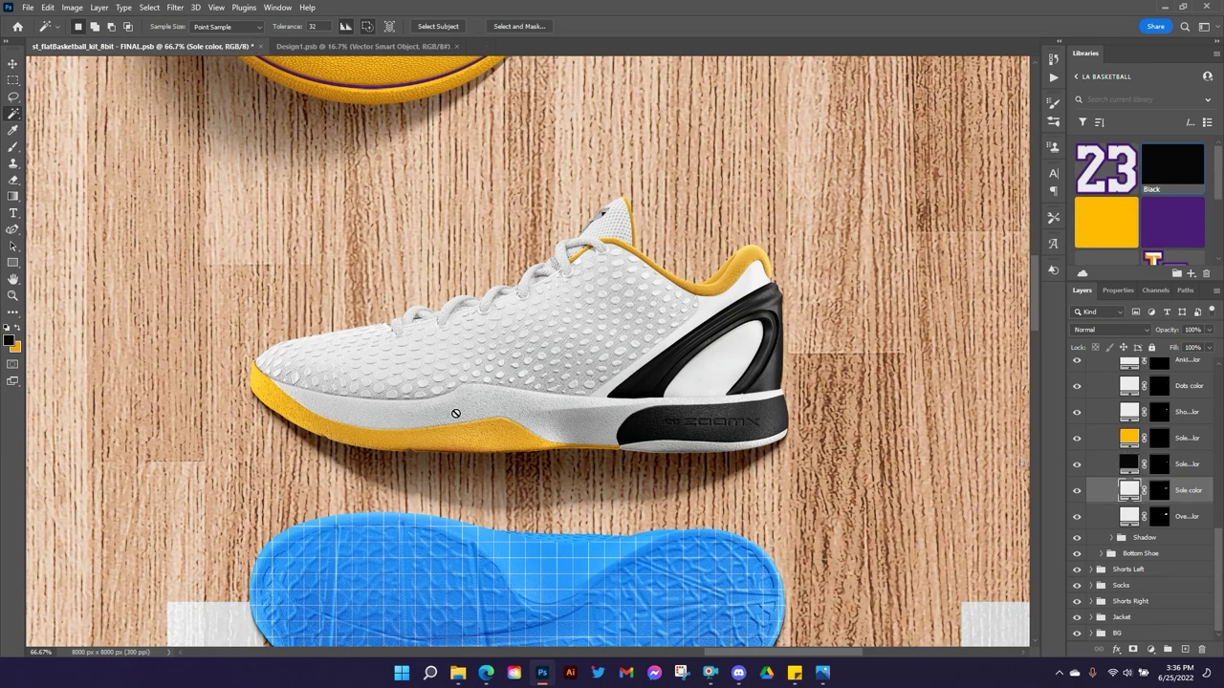
pyautogui.click(1164, 169)
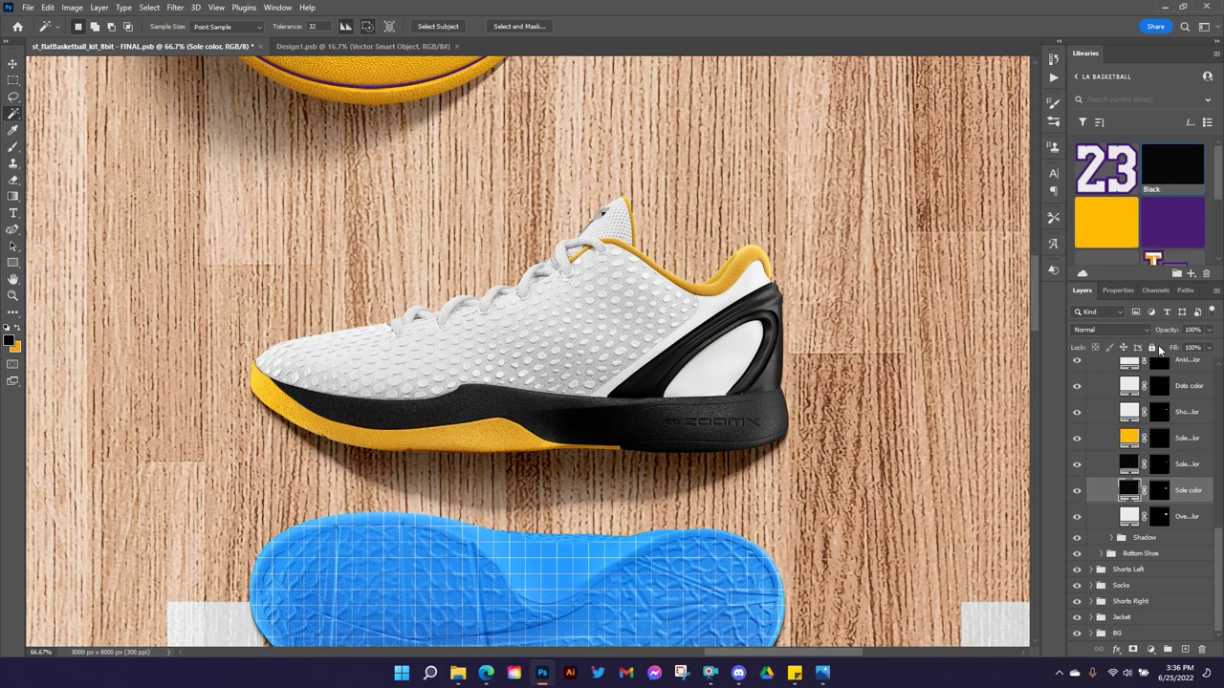
# Show the top shoe's front design layer, open its smart object and hide the Grid and bg layers.
pyautogui.scroll(5, 1153, 475)
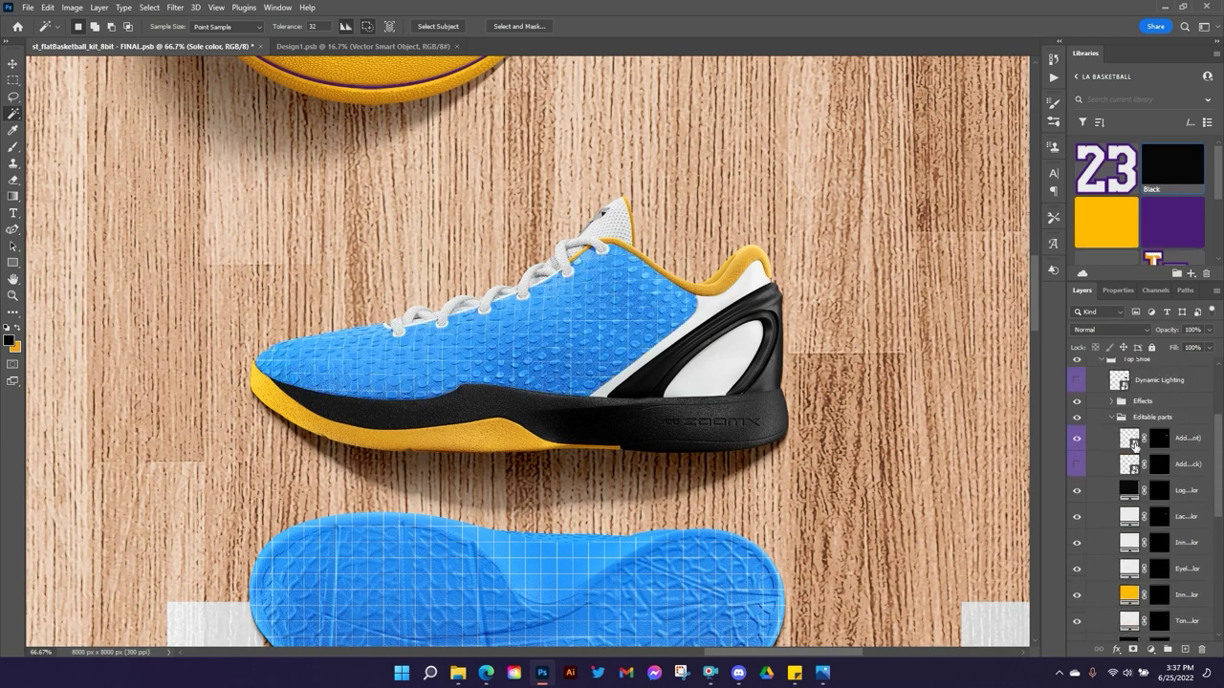
pyautogui.doubleClick(1130, 438)
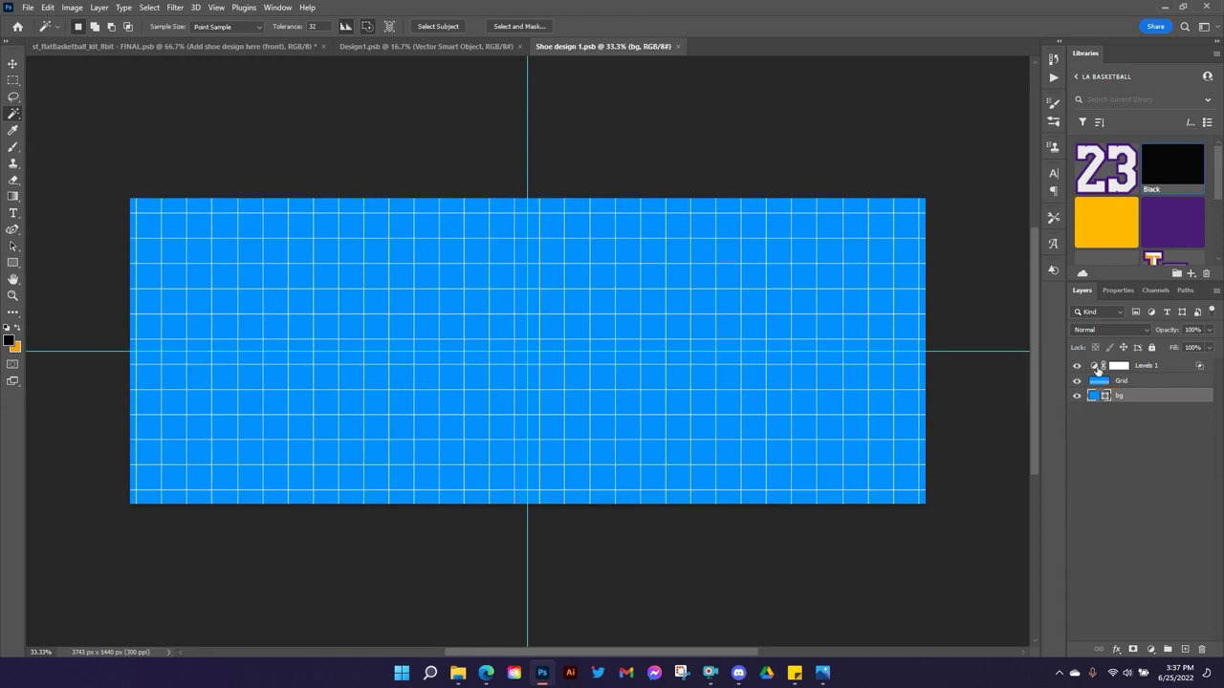
pyautogui.click(1118, 381)
pyautogui.scroll(-2, 1124, 220)
# Place the library's Swoosh graphic in the shoe design so that it spans most of the canvas's right half.
pyautogui.moveTo(1124, 220); pyautogui.dragTo(315, 321)
pyautogui.moveTo(481, 326); pyautogui.dragTo(695, 383)
pyautogui.click(631, 27)
pyautogui.press('w')
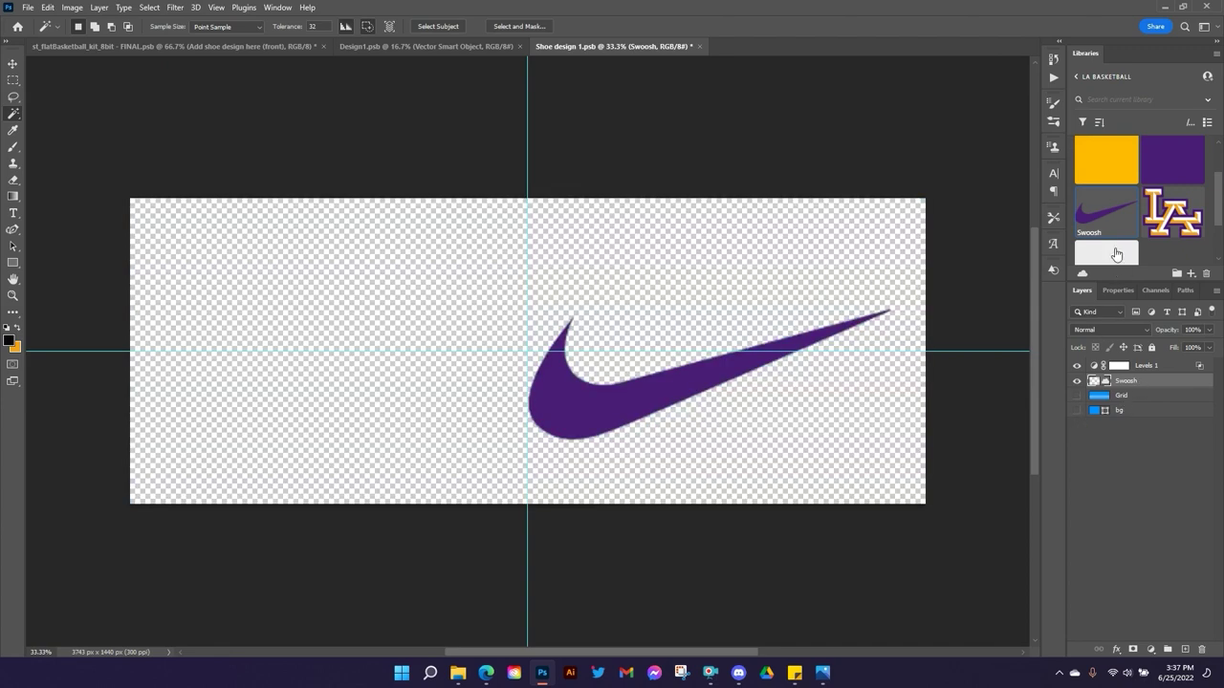
# Add a Color Overlay in black 080808 to the Swoosh layer and save the shoe design.
pyautogui.click(1116, 650)
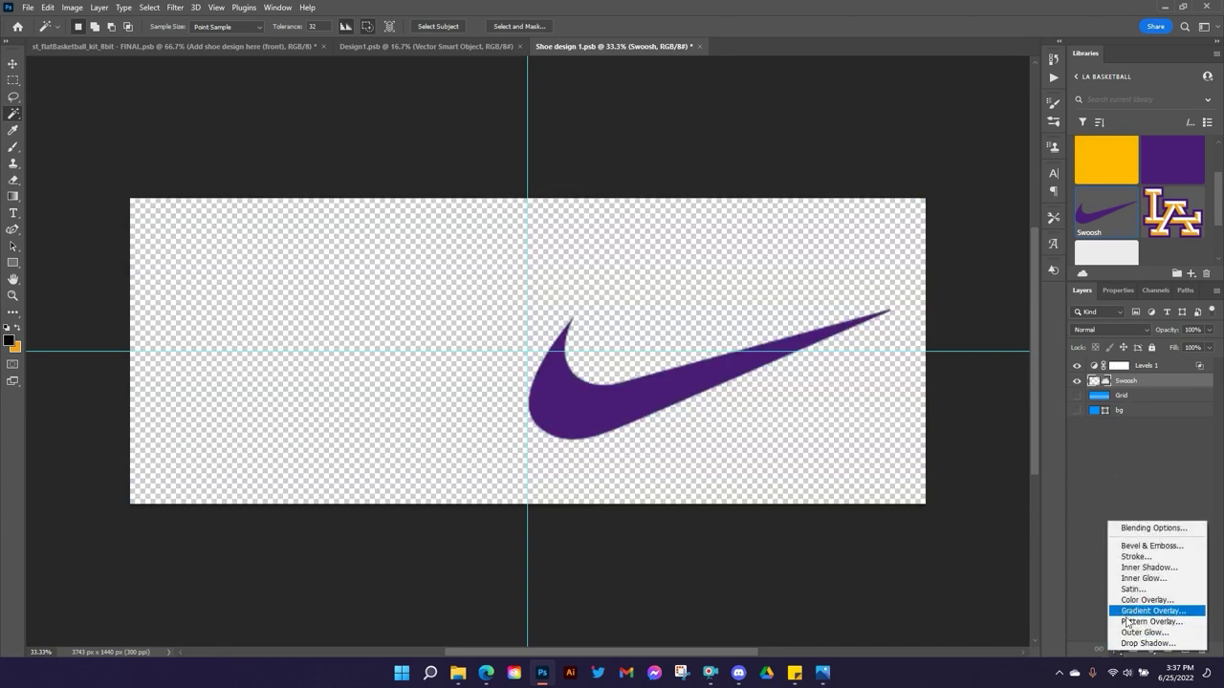
pyautogui.click(1144, 609)
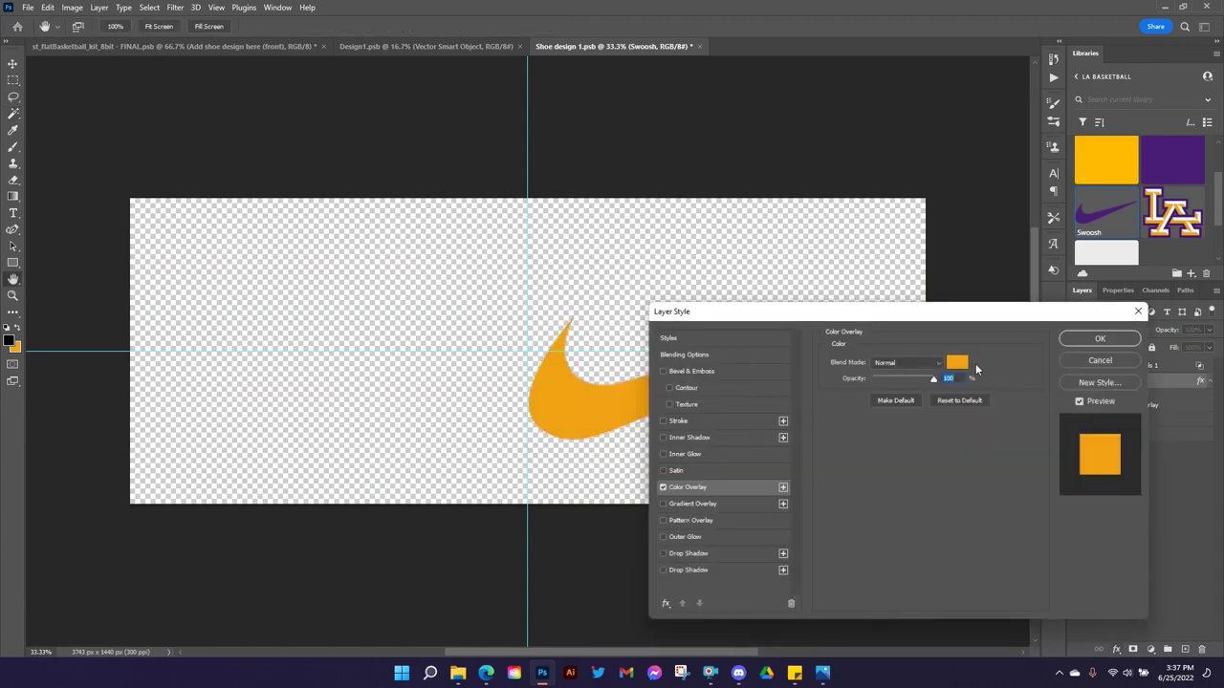
pyautogui.click(958, 363)
pyautogui.click(15, 341)
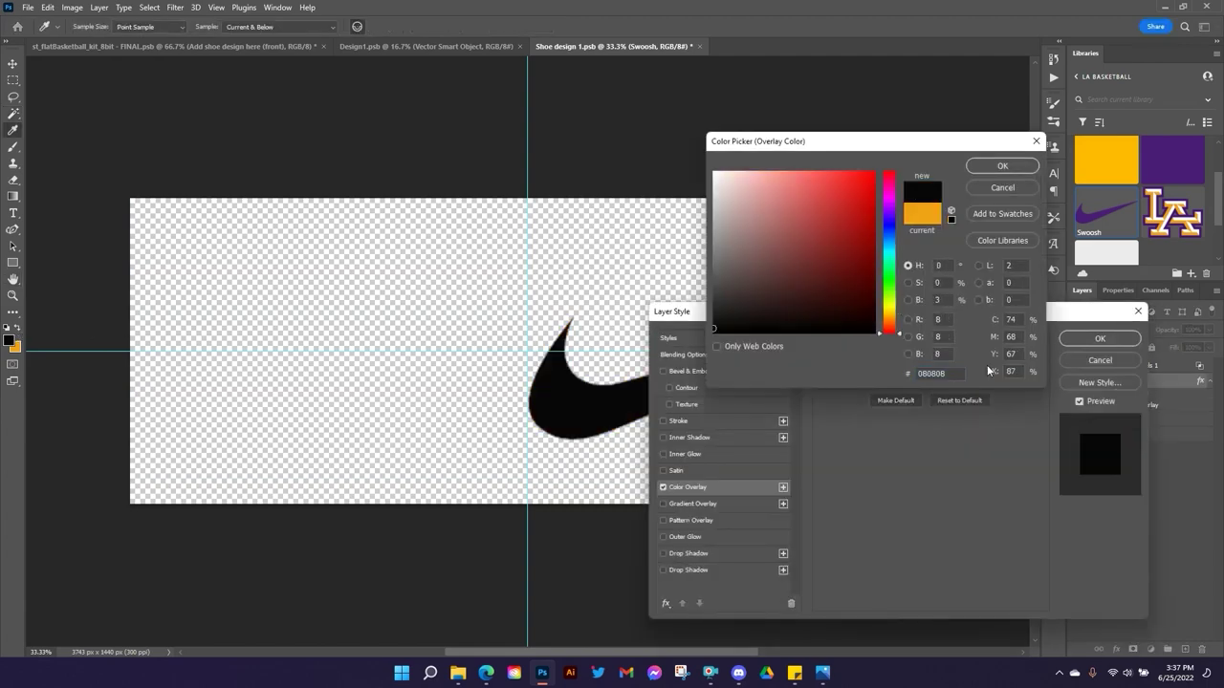
pyautogui.moveTo(940, 373); pyautogui.dragTo(914, 374)
pyautogui.click(1002, 166)
pyautogui.click(1093, 343)
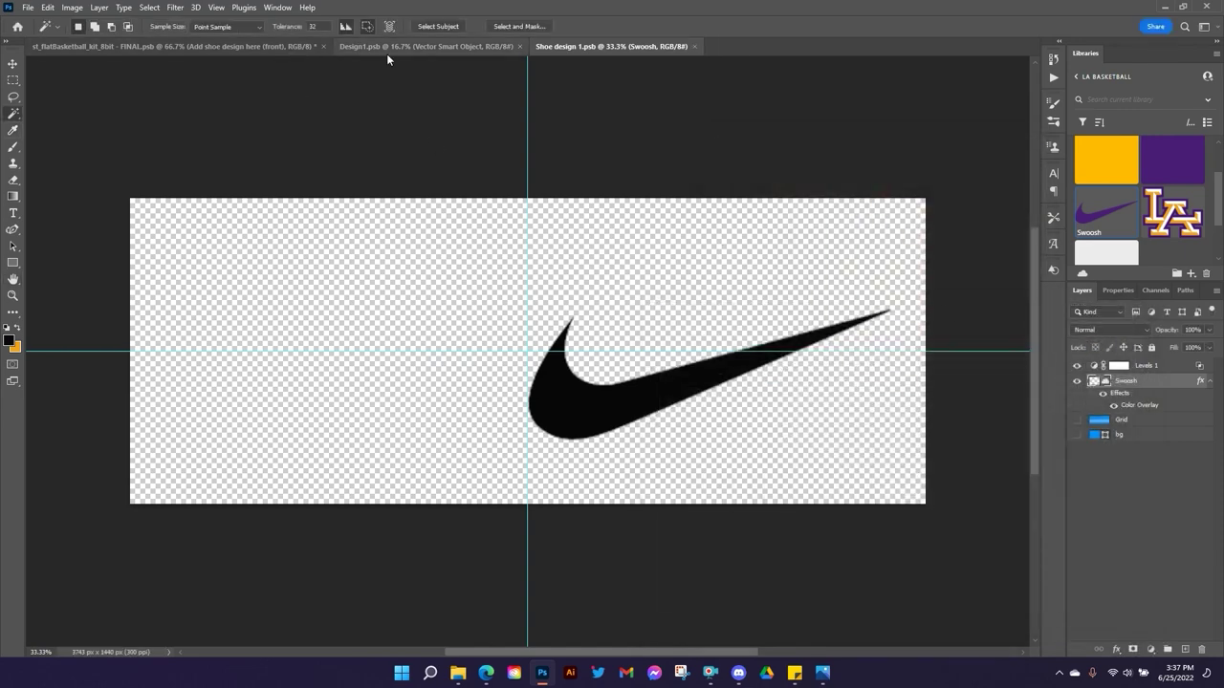
# Close the Design1.psb document, check the Swoosh on the top shoe in the mockup and return to Shoe design 1.psb.
pyautogui.click(478, 48)
pyautogui.click(519, 46)
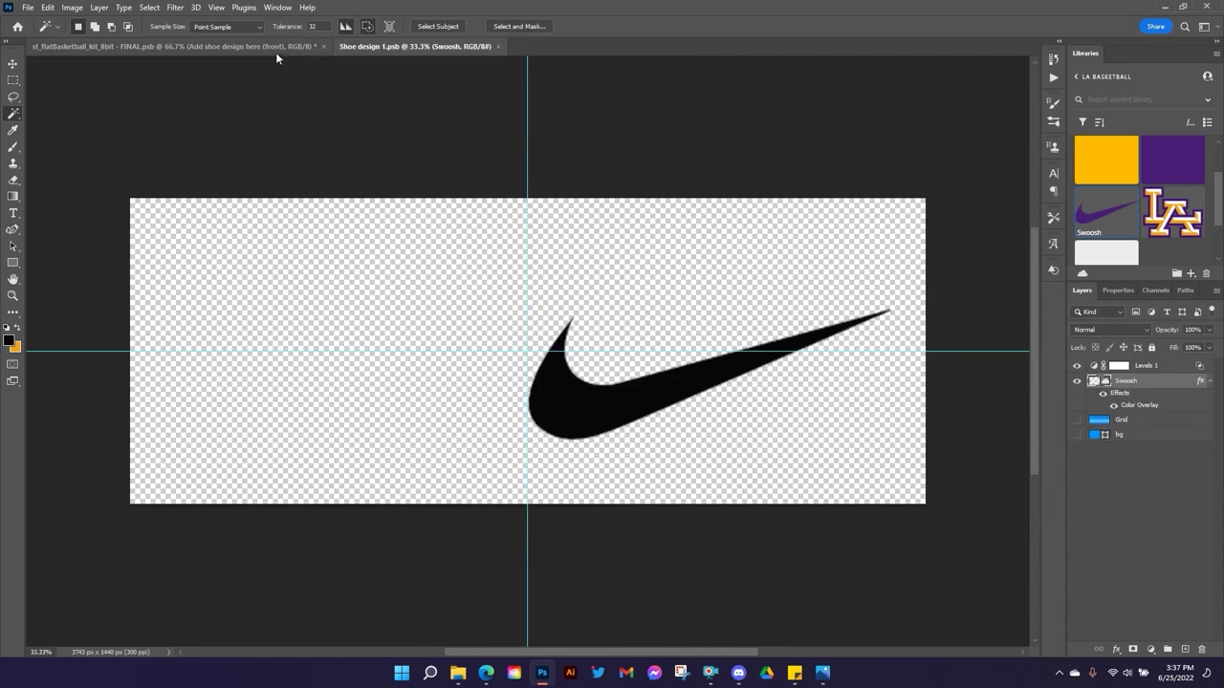
pyautogui.hotkey('ctrl', 'Tab')
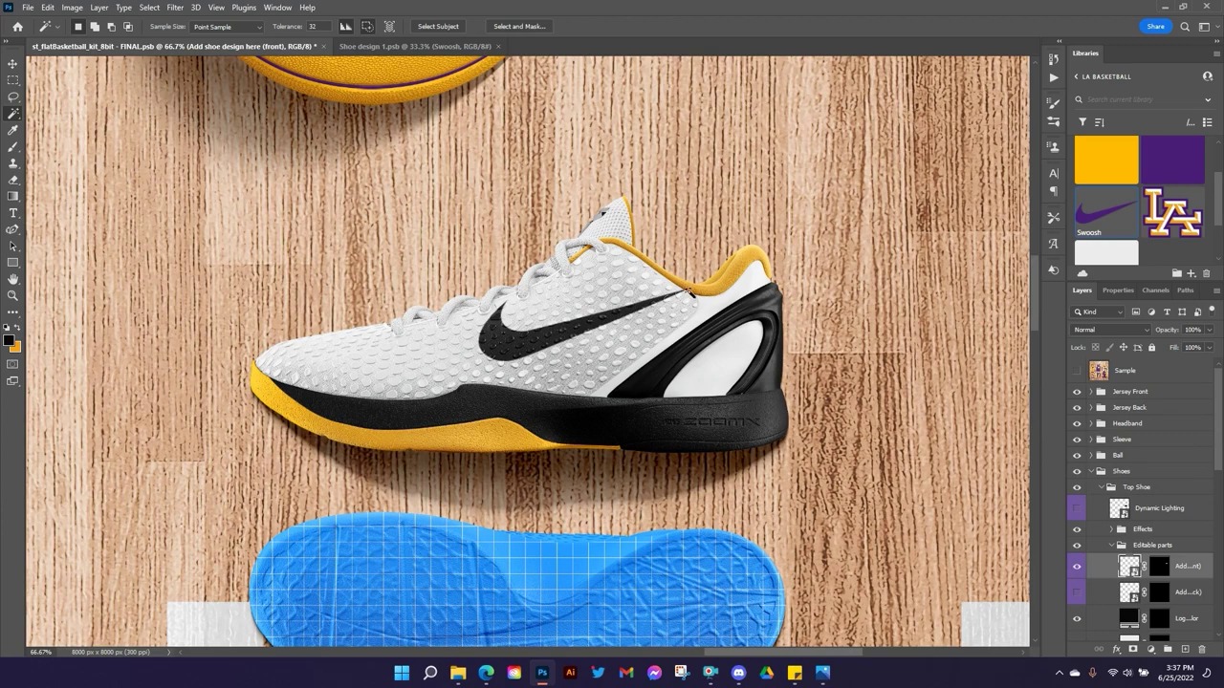
pyautogui.click(417, 45)
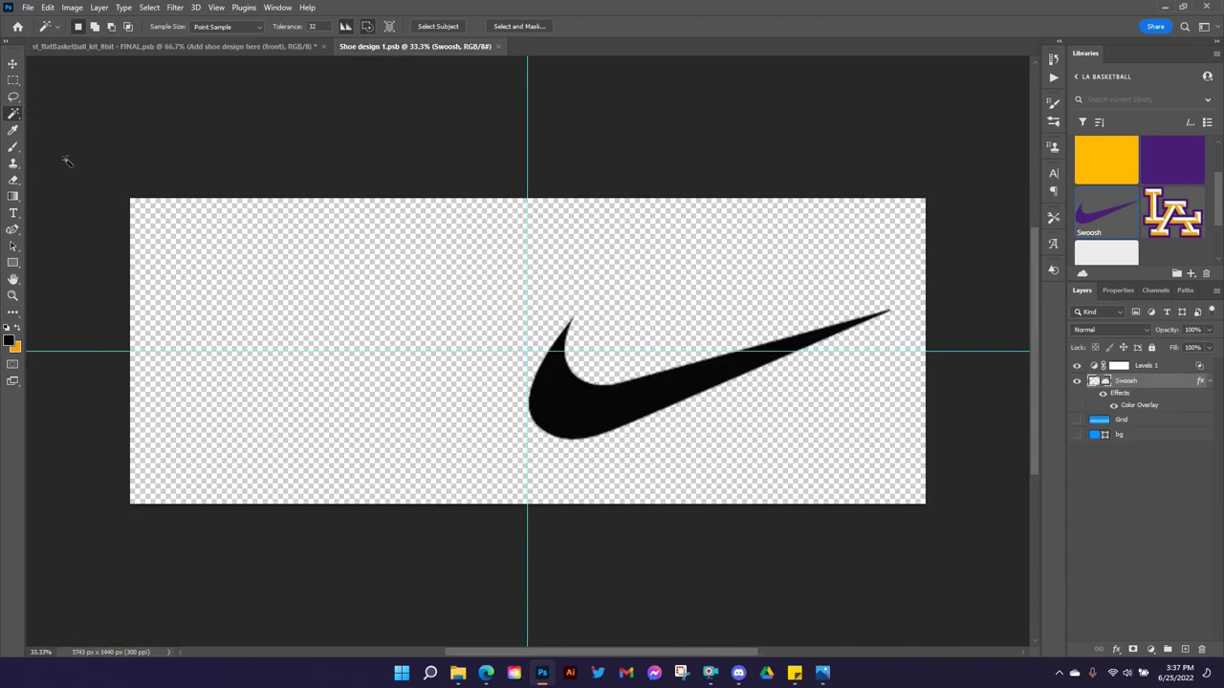
# Nudge the Swoosh slightly downward in the shoe design, save the document and return to the kit mockup.
pyautogui.click(13, 64)
pyautogui.press('Down')
pyautogui.press('Down')
pyautogui.press('Down')
pyautogui.press('Down')
pyautogui.press('Down')
pyautogui.press('Down')
pyautogui.press('Down')
pyautogui.press('Down')
pyautogui.press('Down')
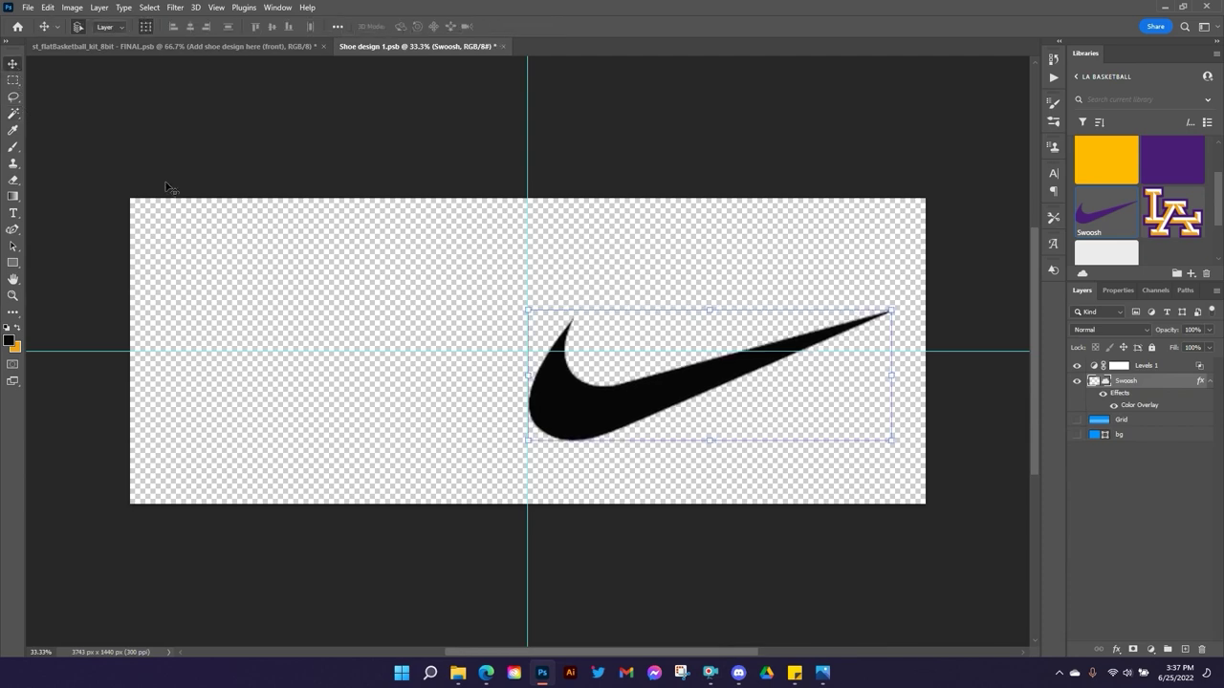
pyautogui.click(186, 45)
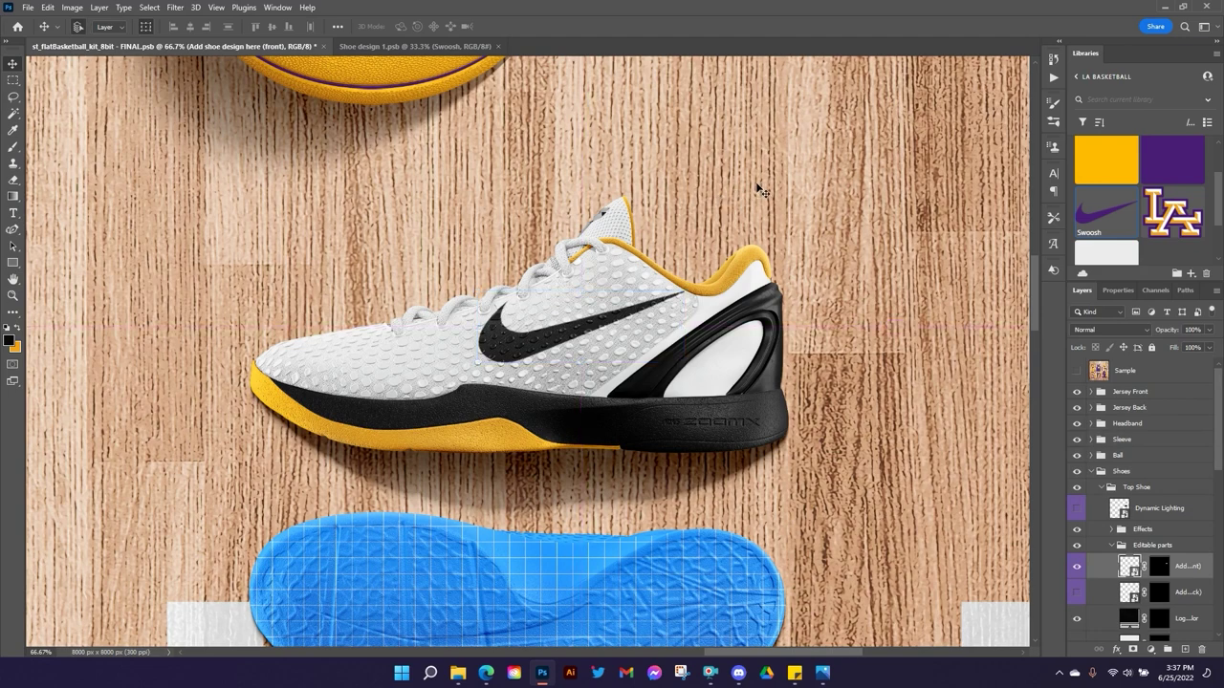
# Collapse the Top Shoe group, expand the Bottom Shoe's Editable Parts and show the Dots color, Shoe base color and Ankle color layers.
pyautogui.hotkey('ctrl', '-')
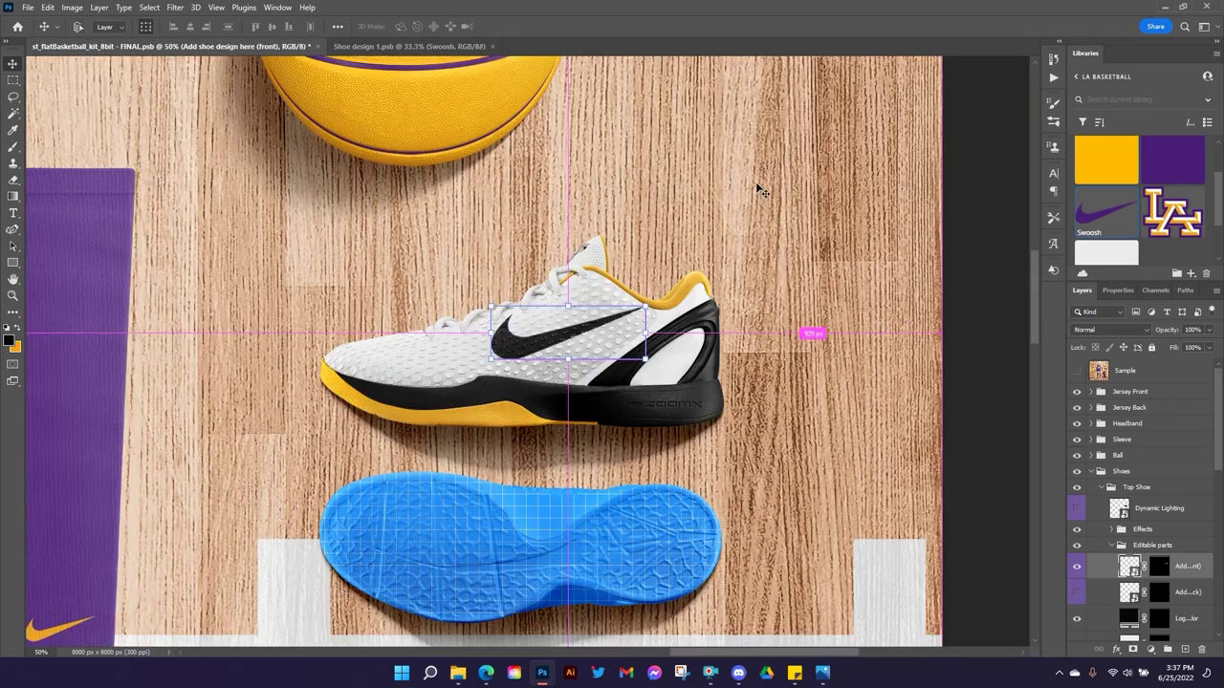
pyautogui.hotkey('ctrl', '-')
pyautogui.moveTo(626, 403); pyautogui.dragTo(627, 325)
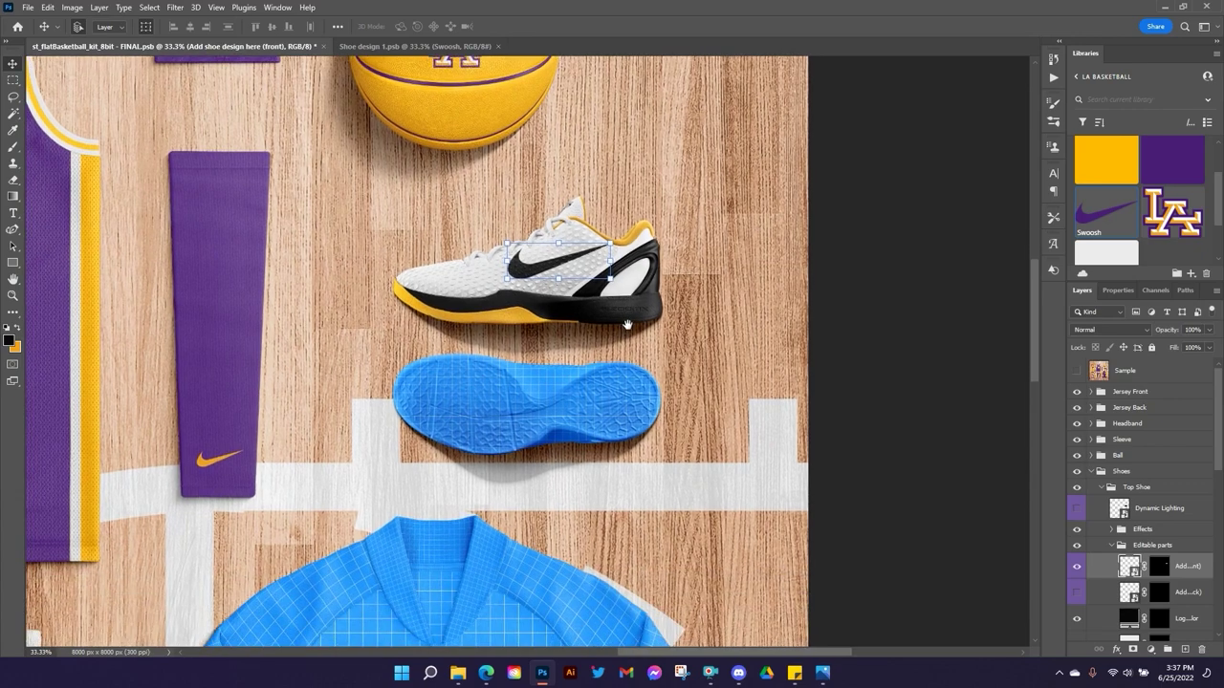
pyautogui.click(1100, 486)
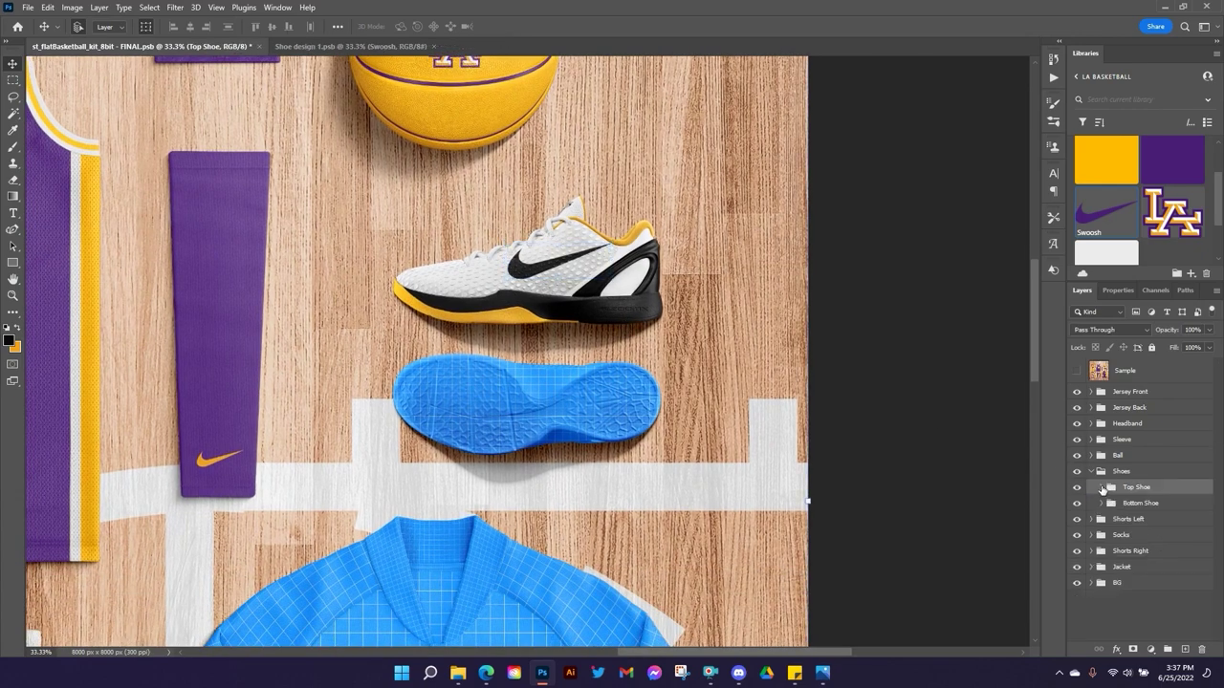
pyautogui.click(1100, 504)
pyautogui.scroll(-1, 1114, 536)
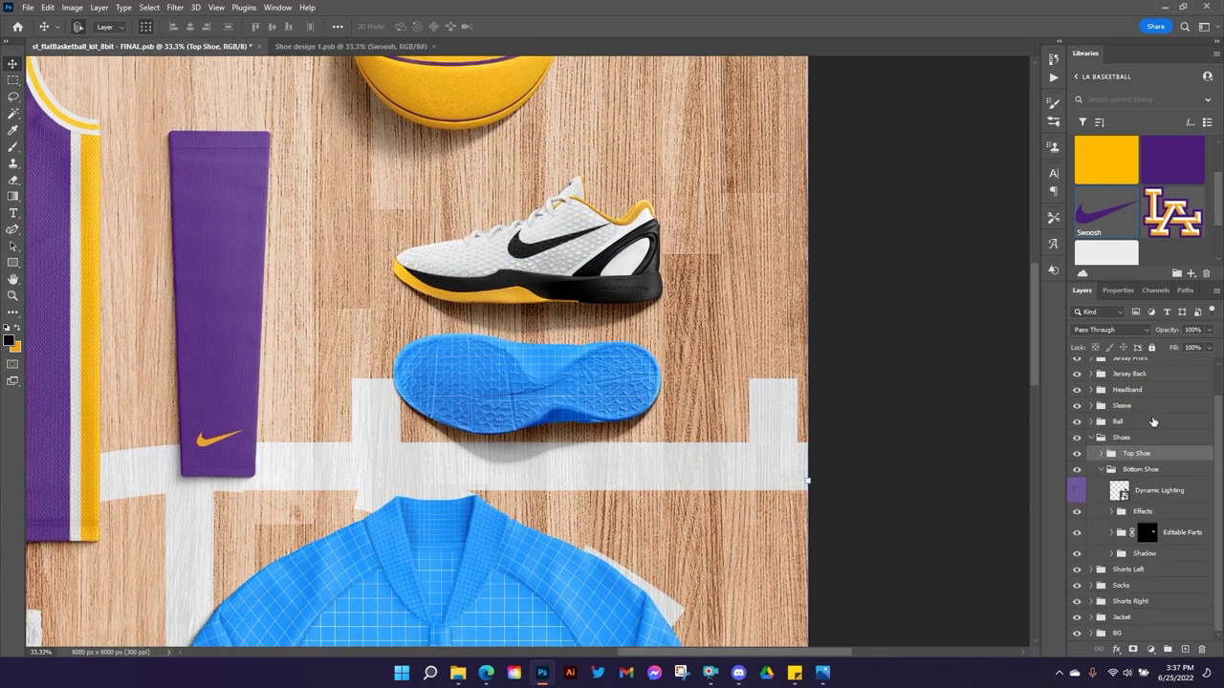
pyautogui.click(1111, 532)
pyautogui.scroll(-3, 1115, 478)
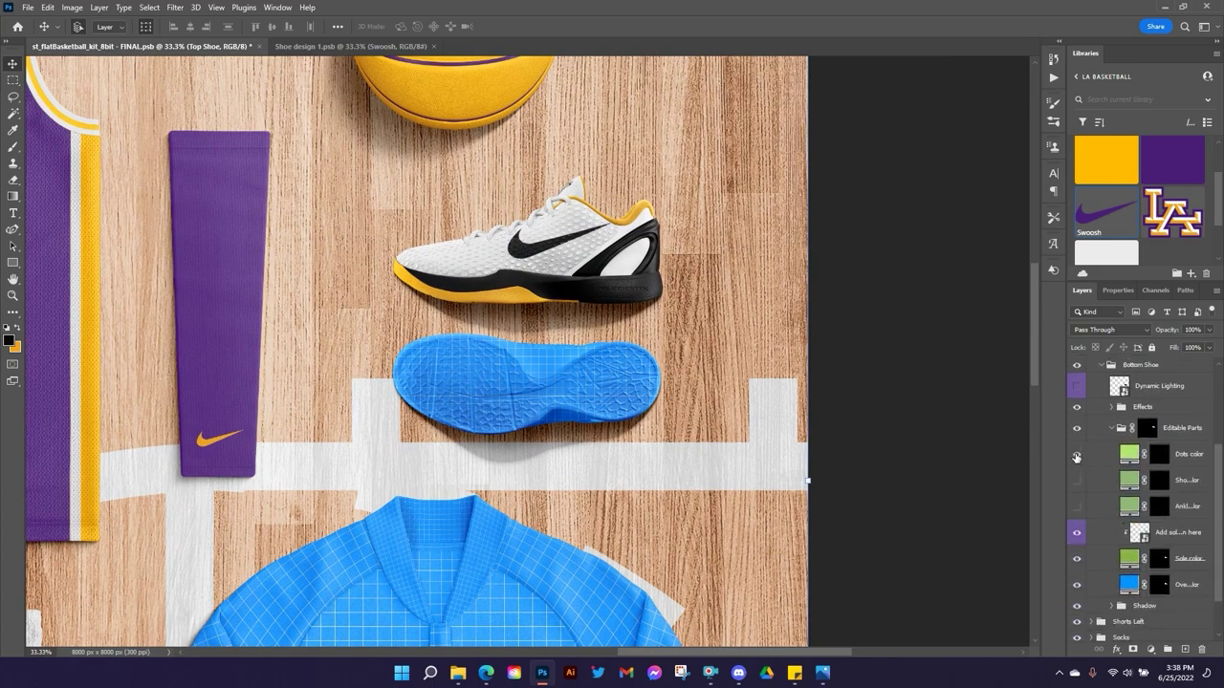
pyautogui.moveTo(1077, 480); pyautogui.dragTo(1076, 509)
# Recolor the bottom shoe's Dots color and Shoe base color layers with the library's White EAEAEA.
pyautogui.click(1189, 457)
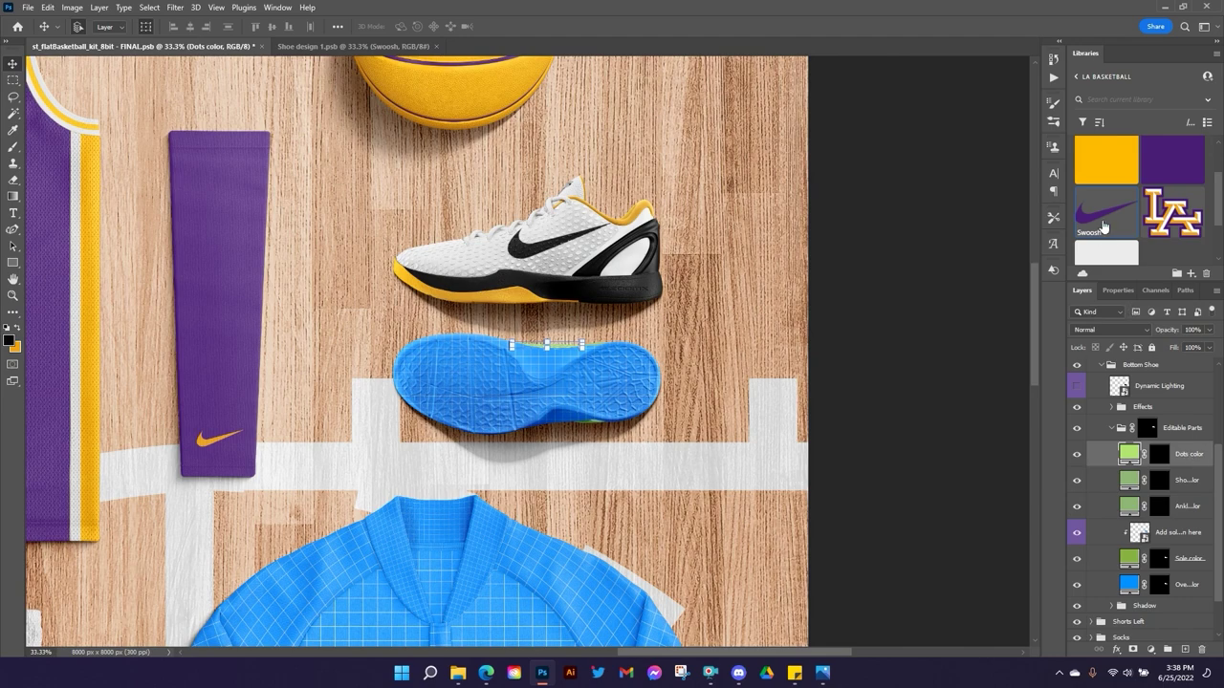
pyautogui.click(1106, 253)
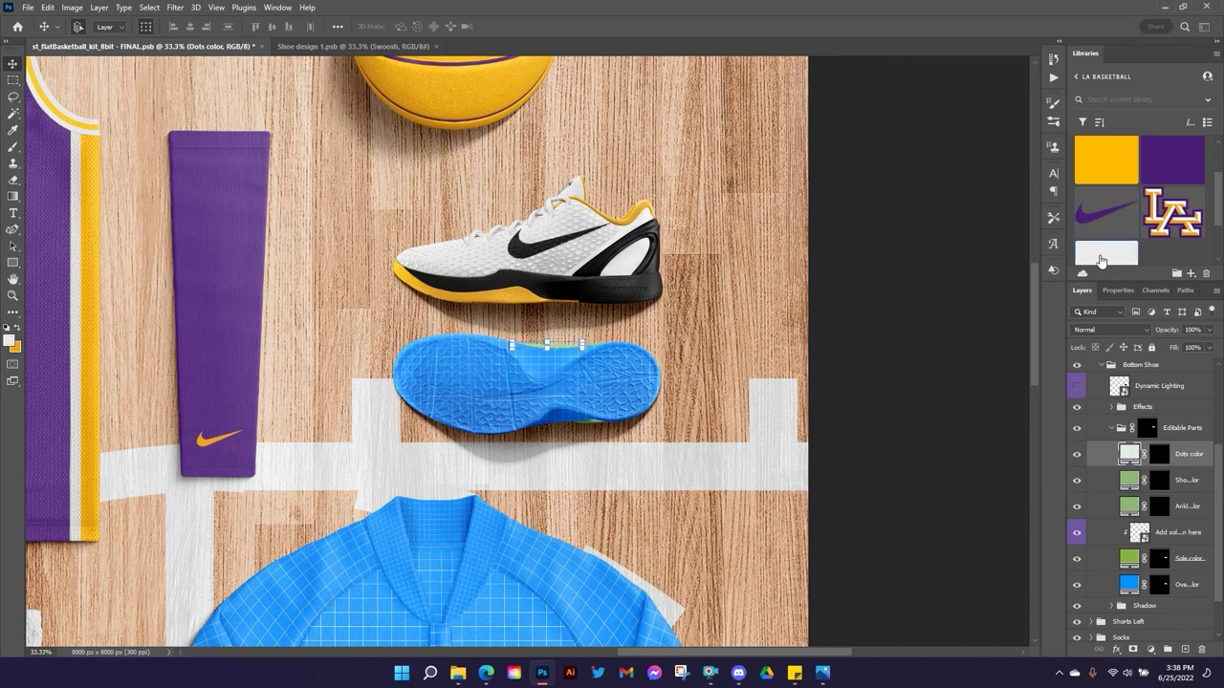
pyautogui.click(1187, 481)
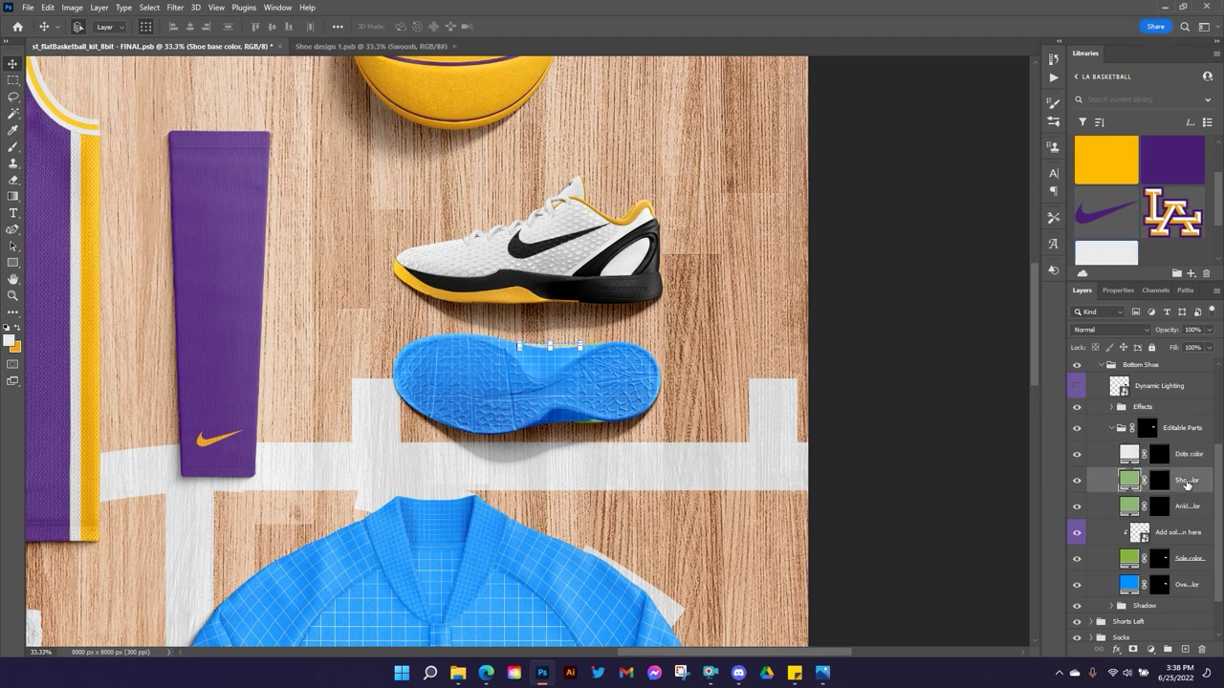
pyautogui.click(1097, 254)
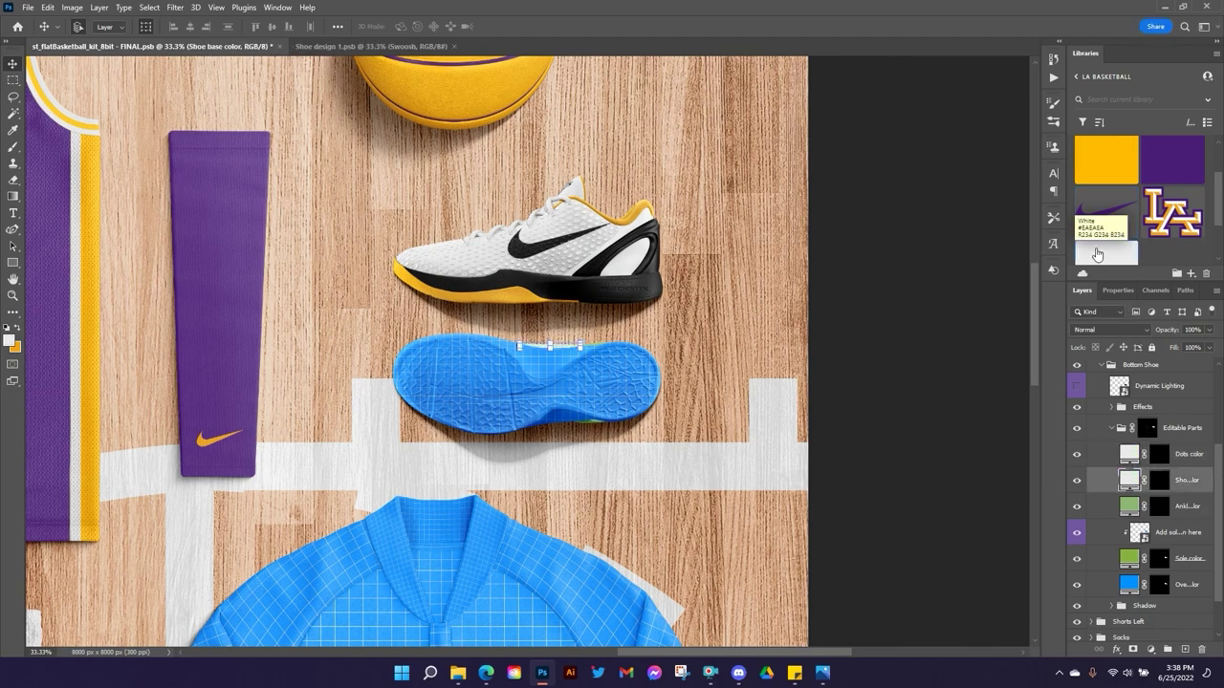
# Recolor the bottom shoe's Ankle color layer with the library's Black.
pyautogui.click(1189, 507)
pyautogui.scroll(-1, 1123, 196)
pyautogui.scroll(2, 1123, 193)
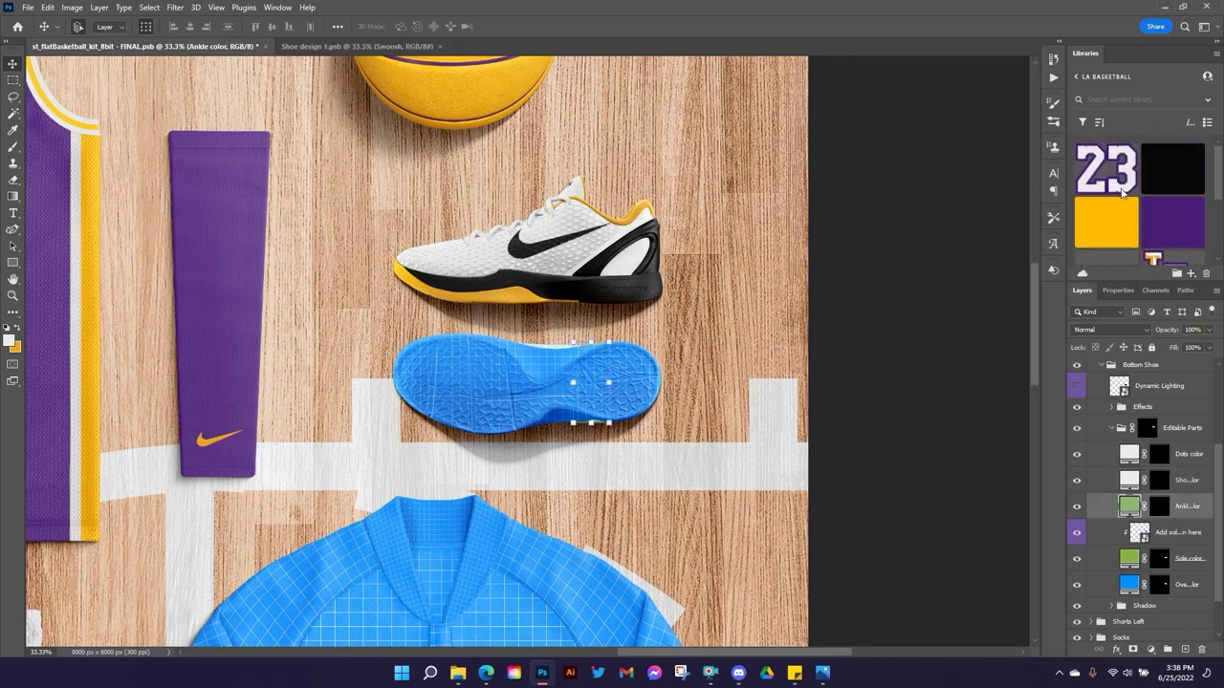
pyautogui.click(1162, 170)
# Recolor the Sole color layer with the library's Gold and hide the sole design layer above it.
pyautogui.scroll(-1, 1184, 514)
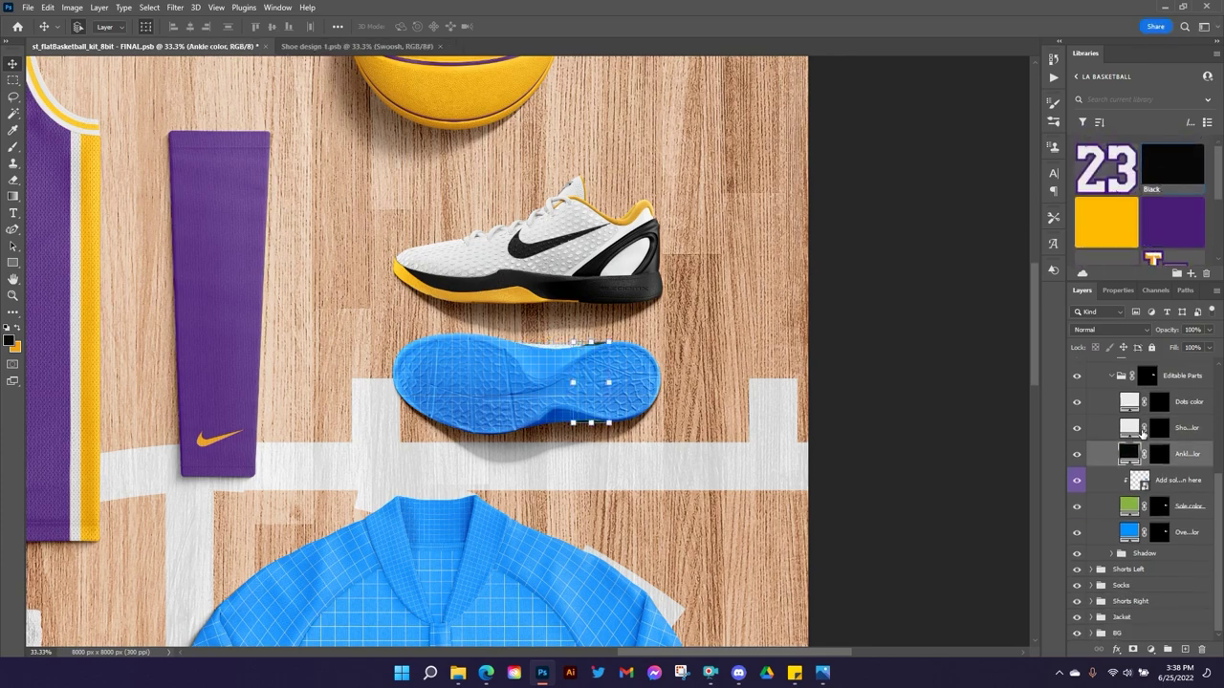
pyautogui.click(1184, 508)
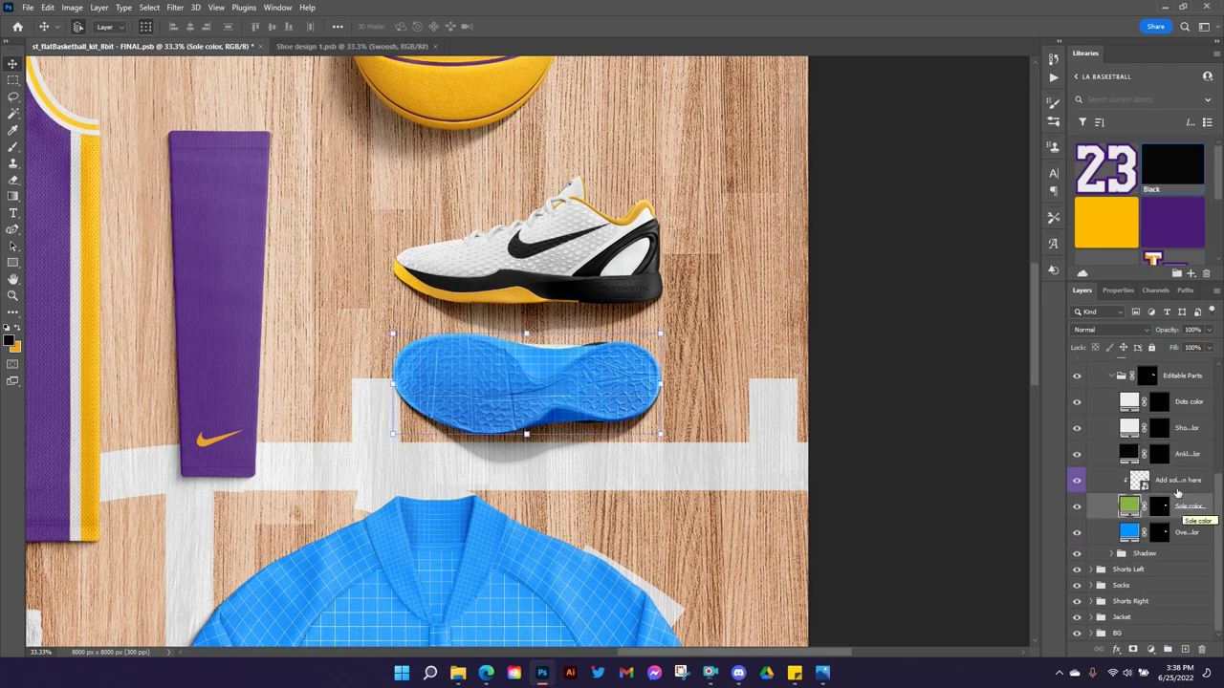
pyautogui.click(1105, 234)
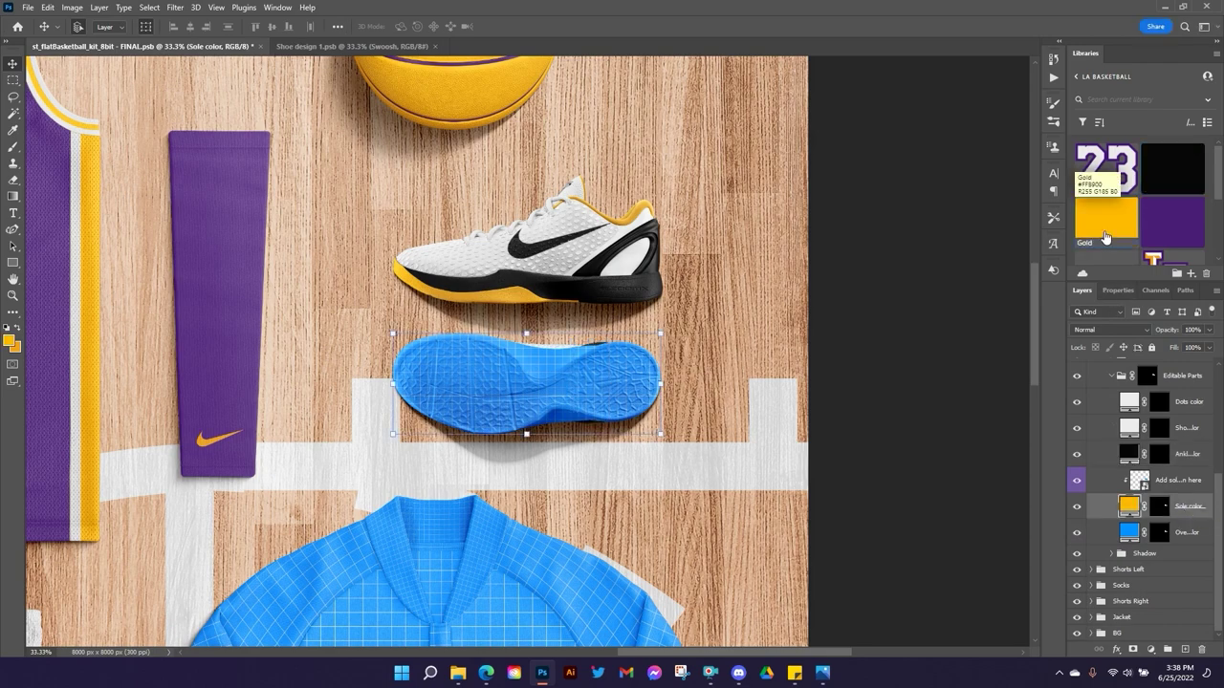
pyautogui.click(1077, 484)
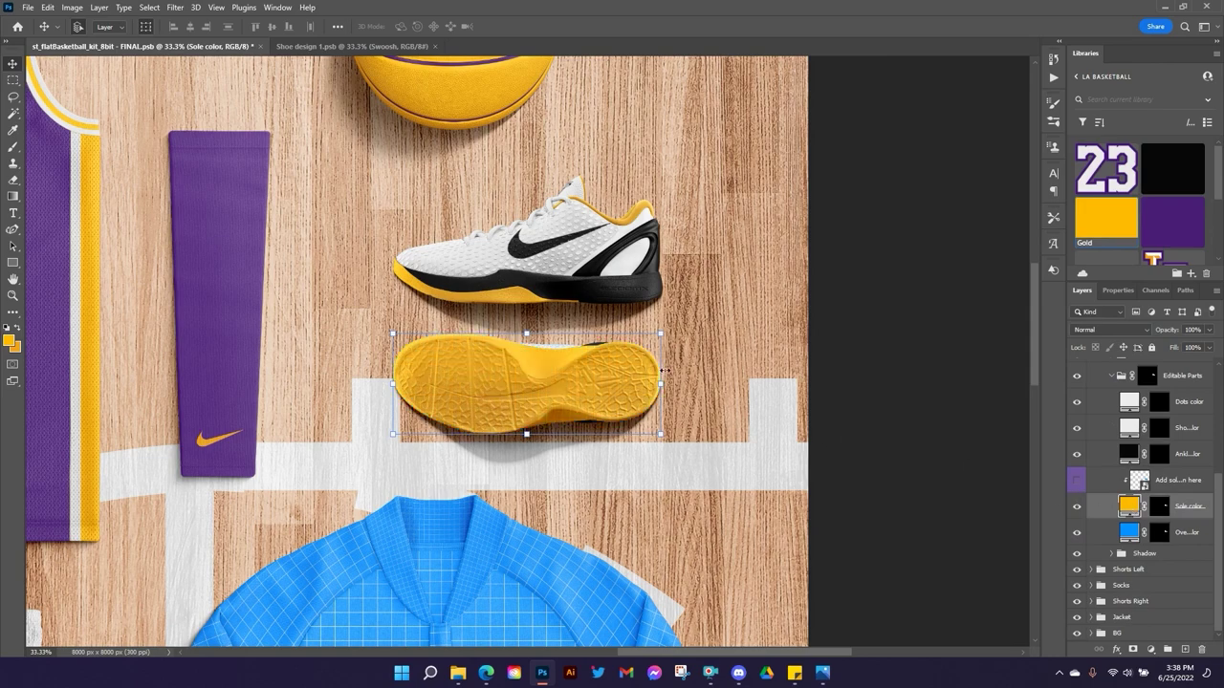
# Recolor the bottom shoe's Overall color layer with White and check its mask outline as a temporary selection.
pyautogui.click(1188, 541)
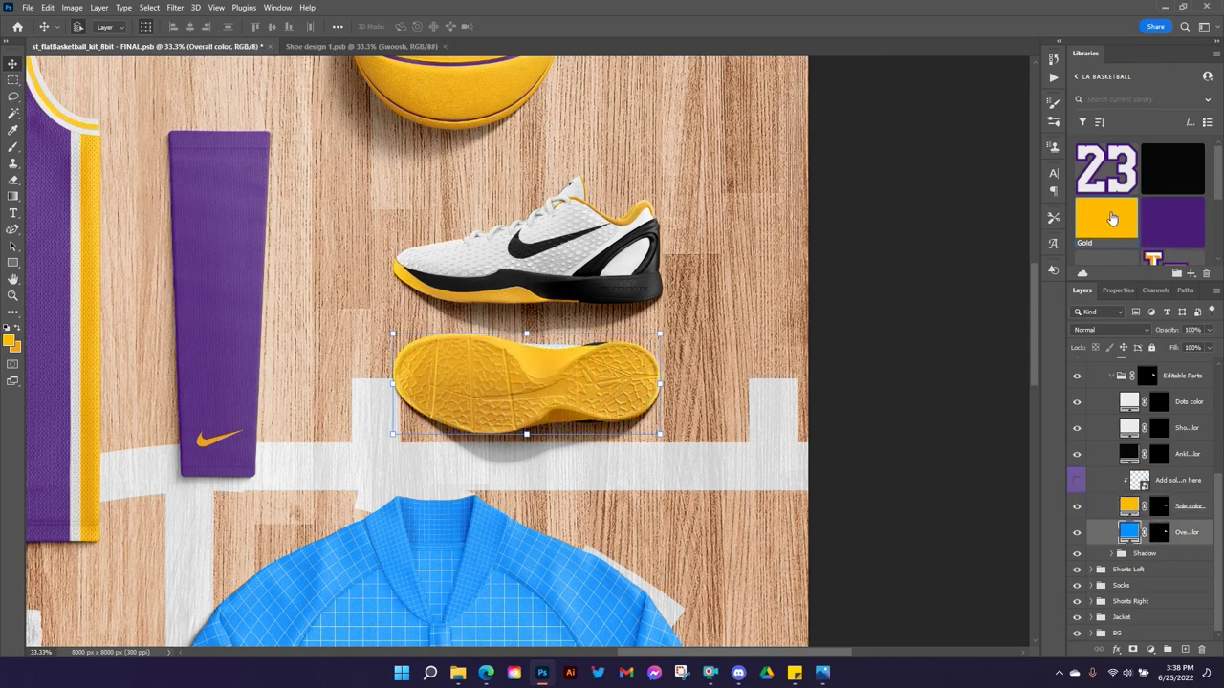
pyautogui.scroll(-3, 1112, 219)
pyautogui.click(1106, 198)
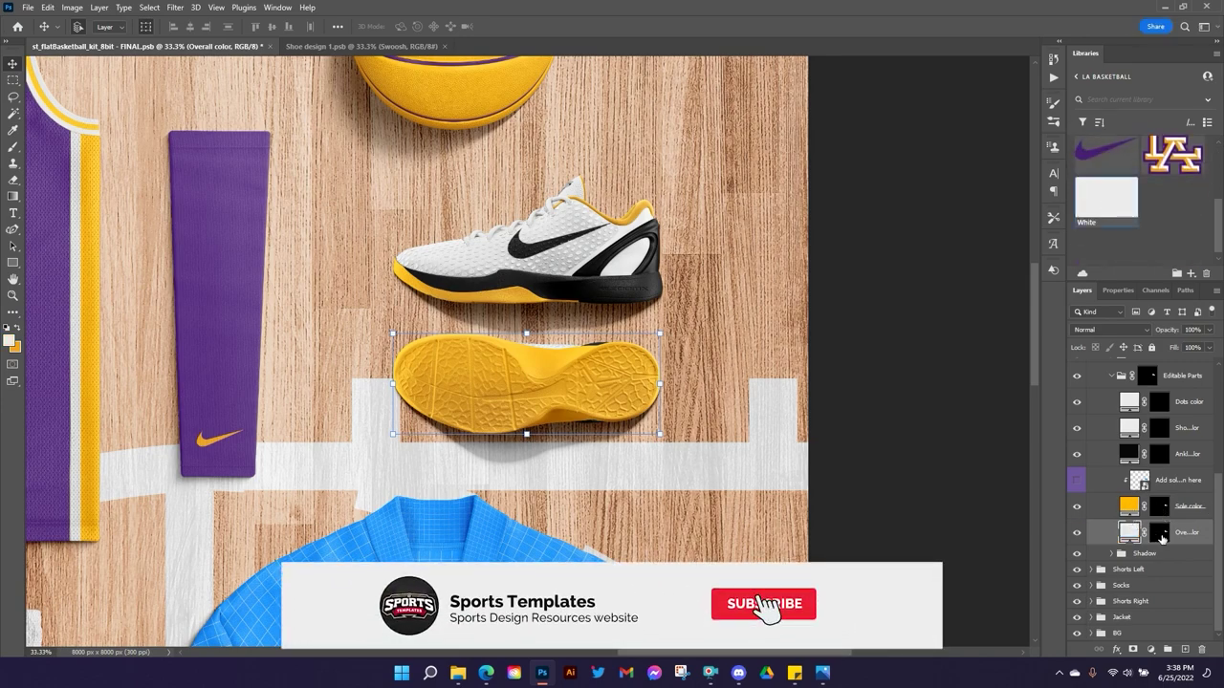
pyautogui.keyDown('ctrl'); pyautogui.click(1162, 538); pyautogui.keyUp('ctrl')
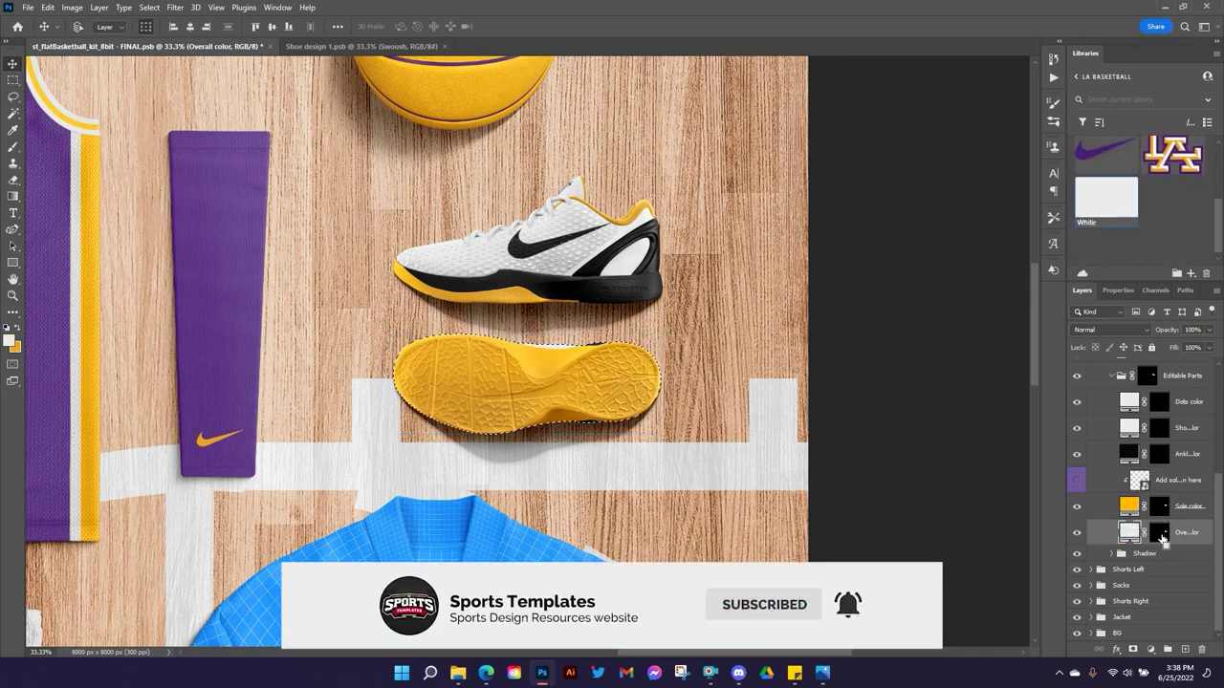
pyautogui.hotkey('ctrl', 't')
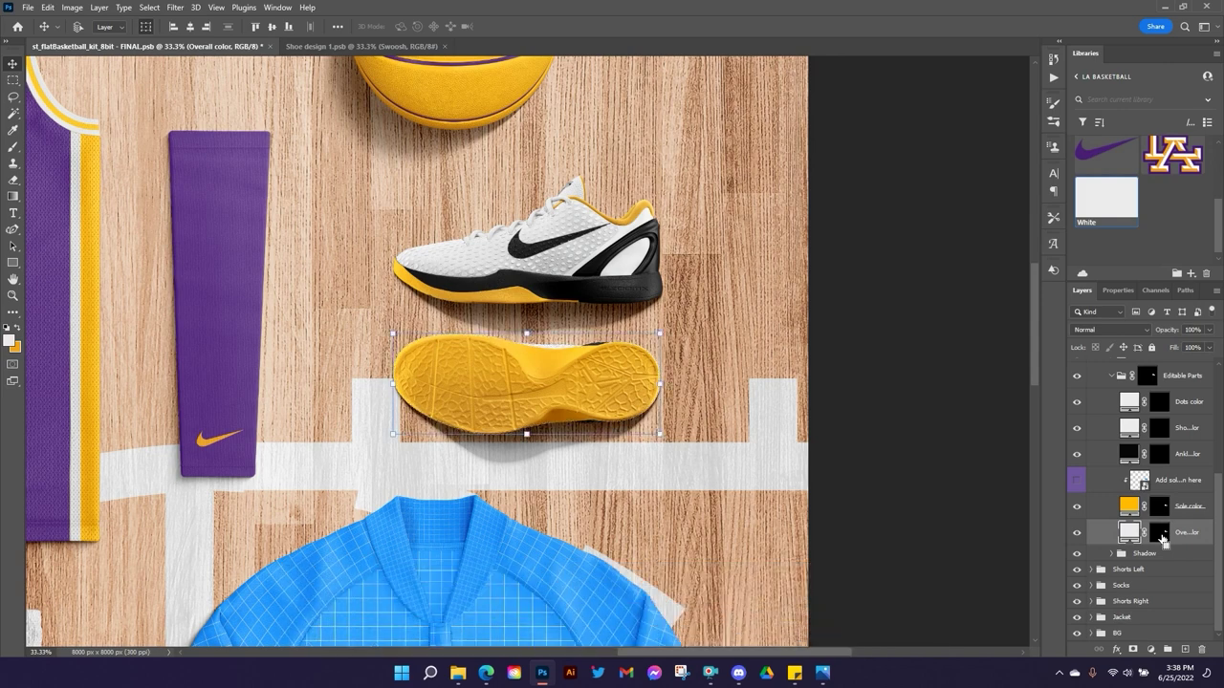
# Duplicate the Sole color layer and recolor the copy with the library's Black.
pyautogui.click(1184, 514)
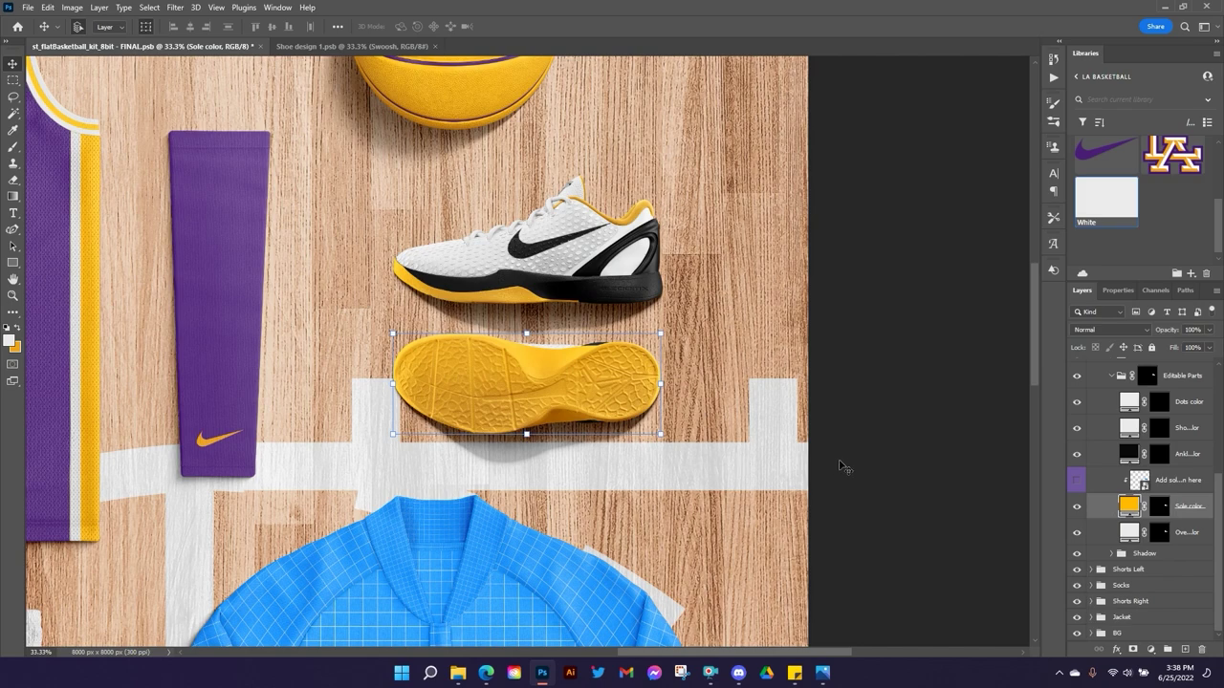
pyautogui.hotkey('ctrl', 'j')
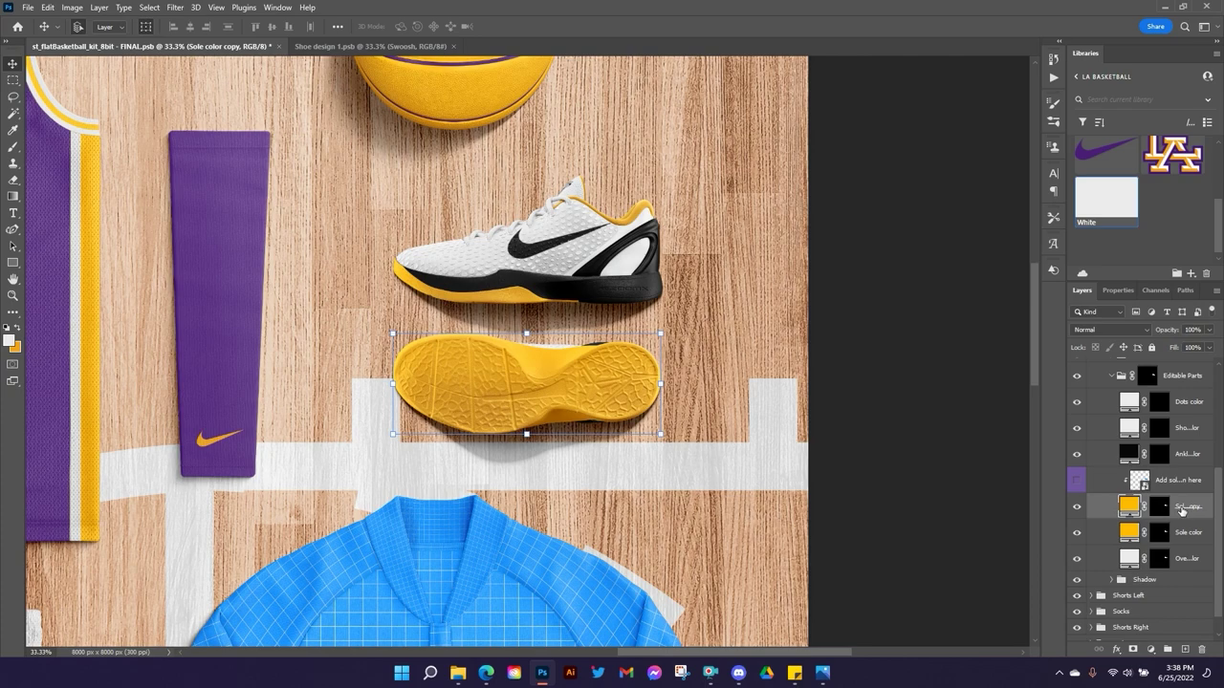
pyautogui.scroll(-4, 1172, 226)
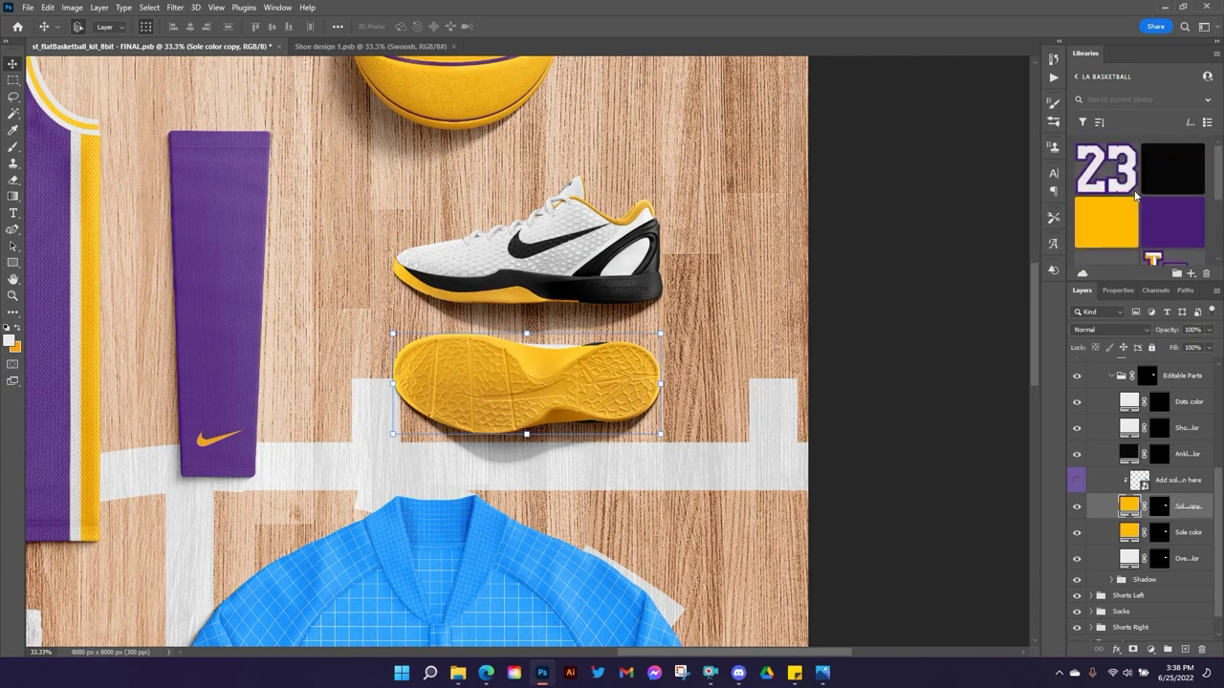
pyautogui.click(1168, 168)
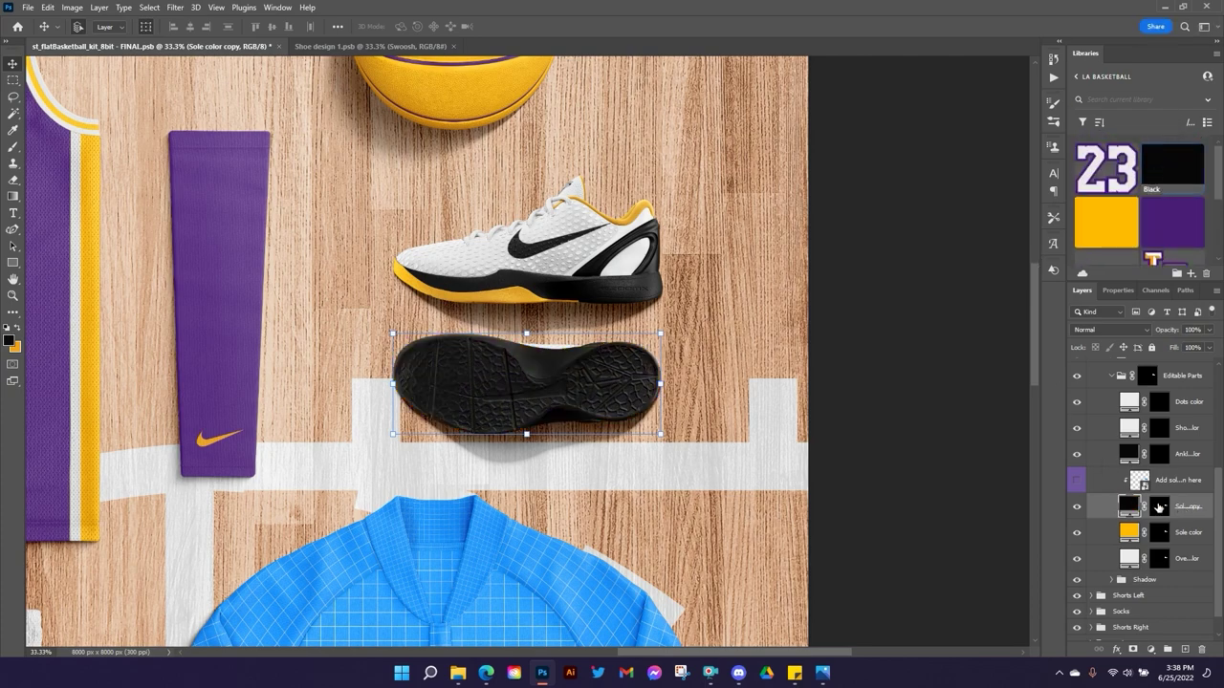
# Inspect the black sole copy's layer mask on its own, return to the mockup and examine the sole up close.
pyautogui.click(1159, 507)
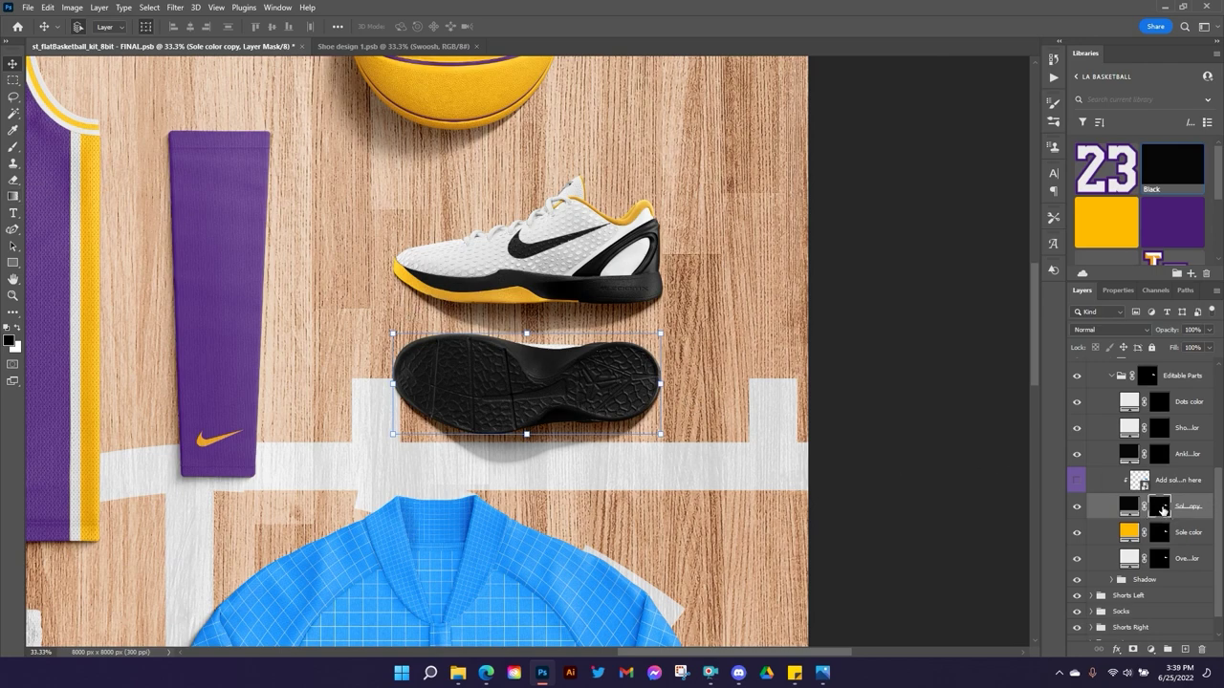
pyautogui.keyDown('alt'); pyautogui.click(1163, 510); pyautogui.keyUp('alt')
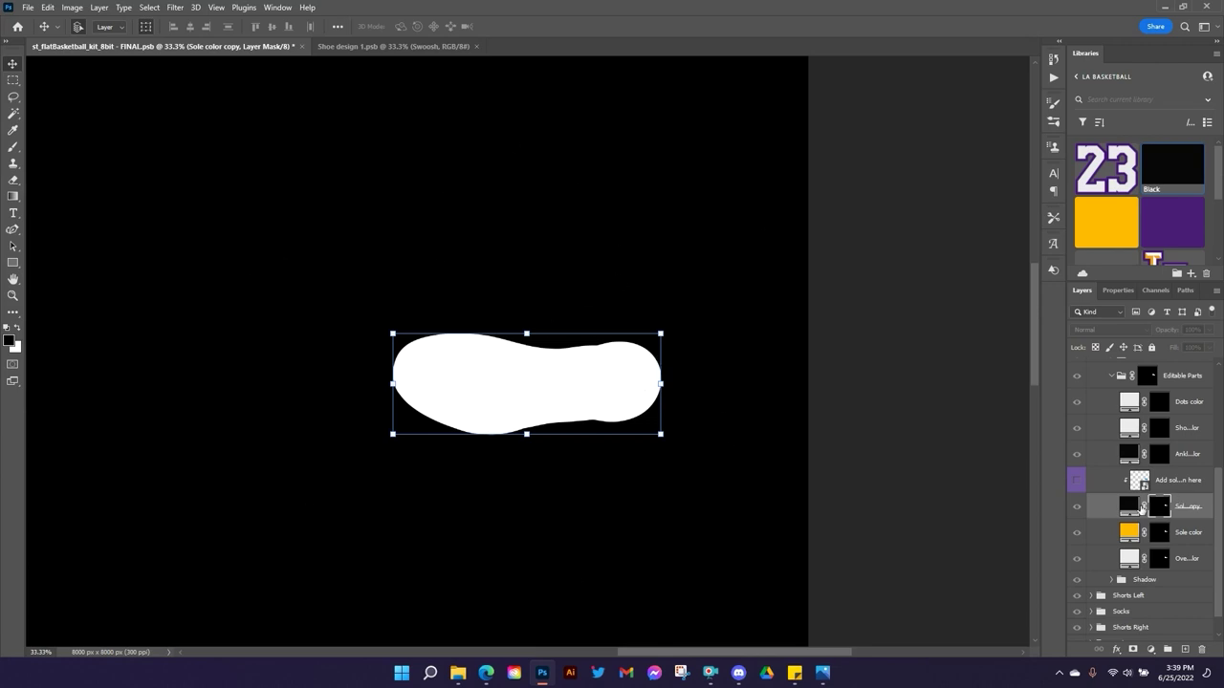
pyautogui.click(1127, 512)
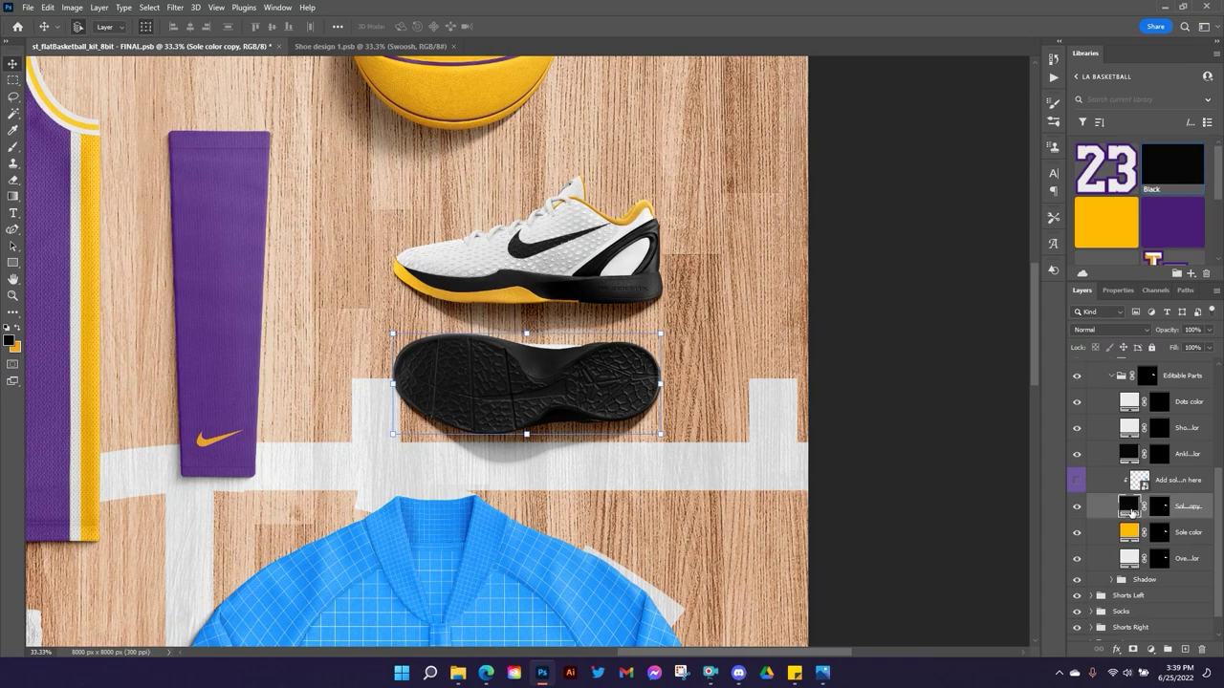
pyautogui.scroll(3, 647, 361)
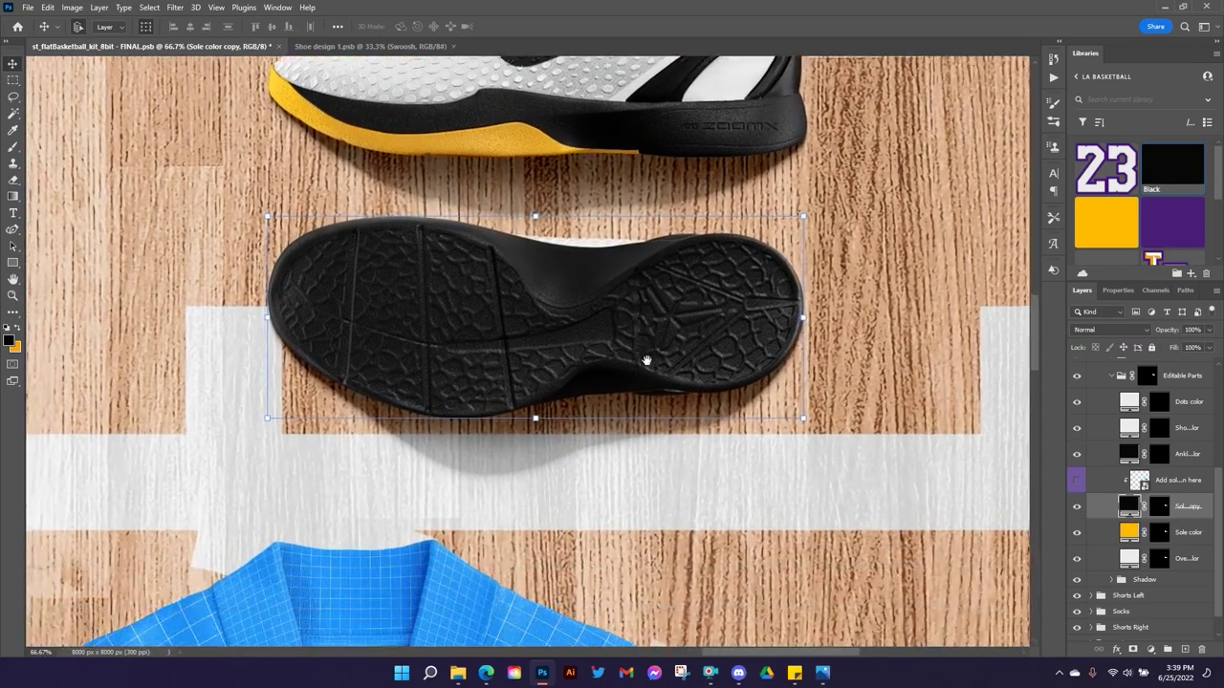
pyautogui.moveTo(647, 360); pyautogui.dragTo(617, 344)
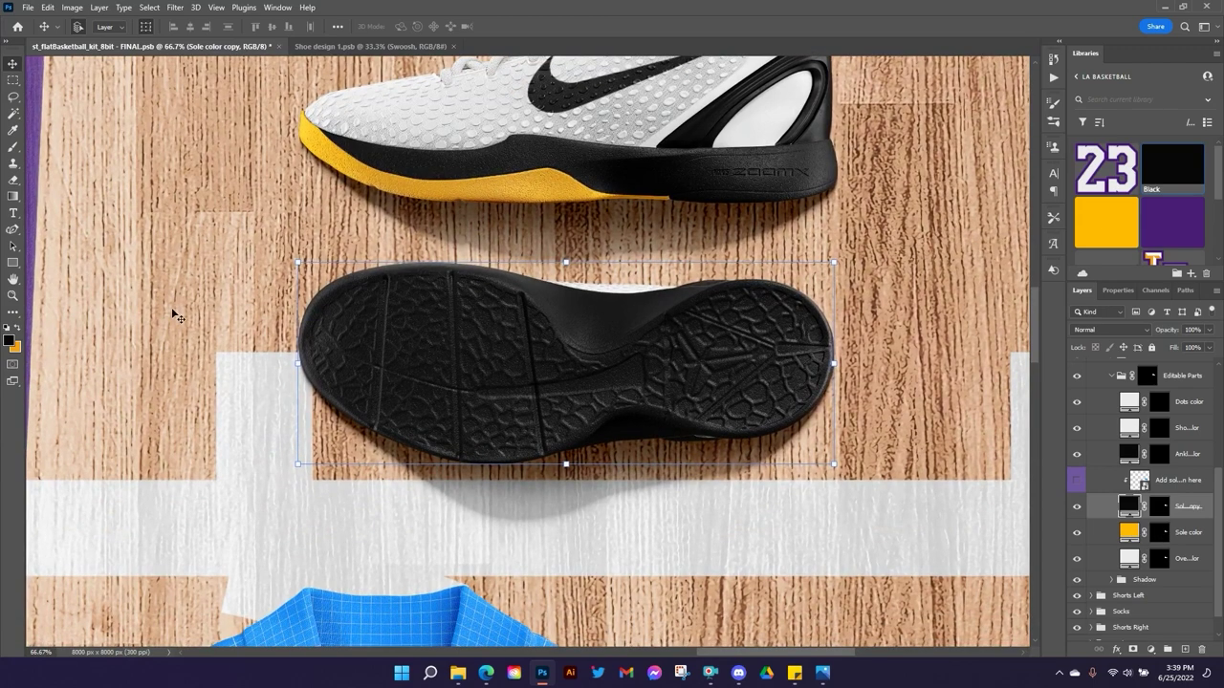
# Paint black with the Brush on the black sole copy's layer mask to expose the gold across the forefoot and arch, keeping the heel black.
pyautogui.click(1158, 507)
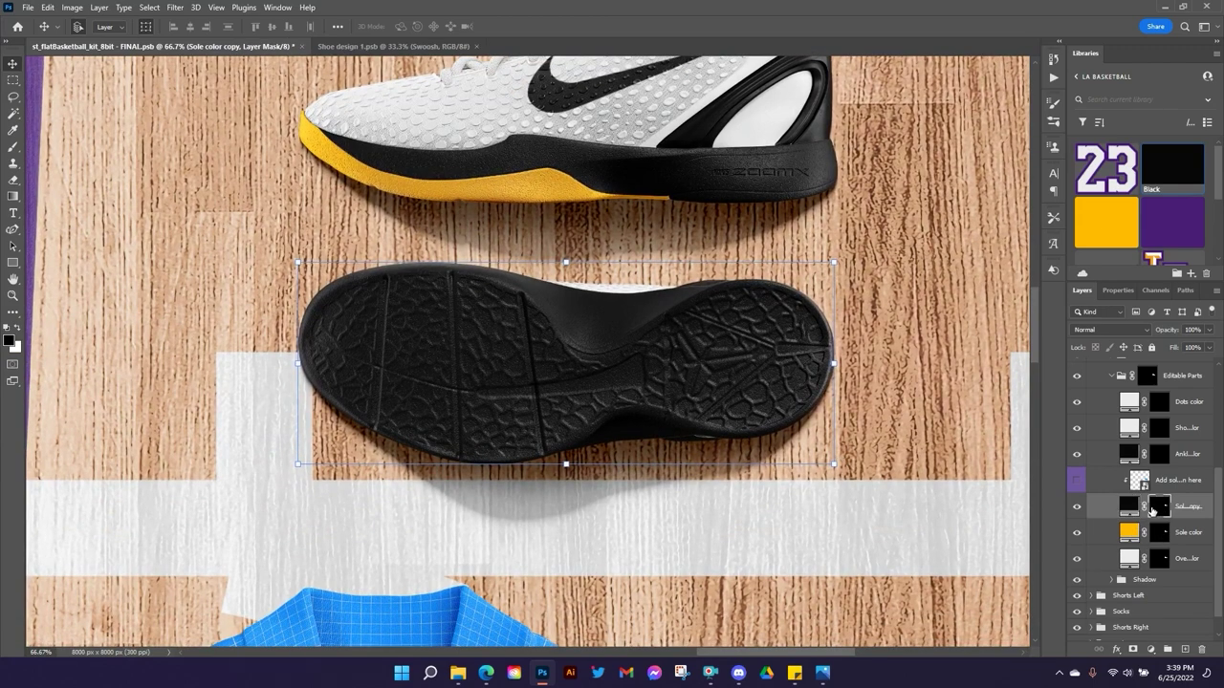
pyautogui.click(15, 149)
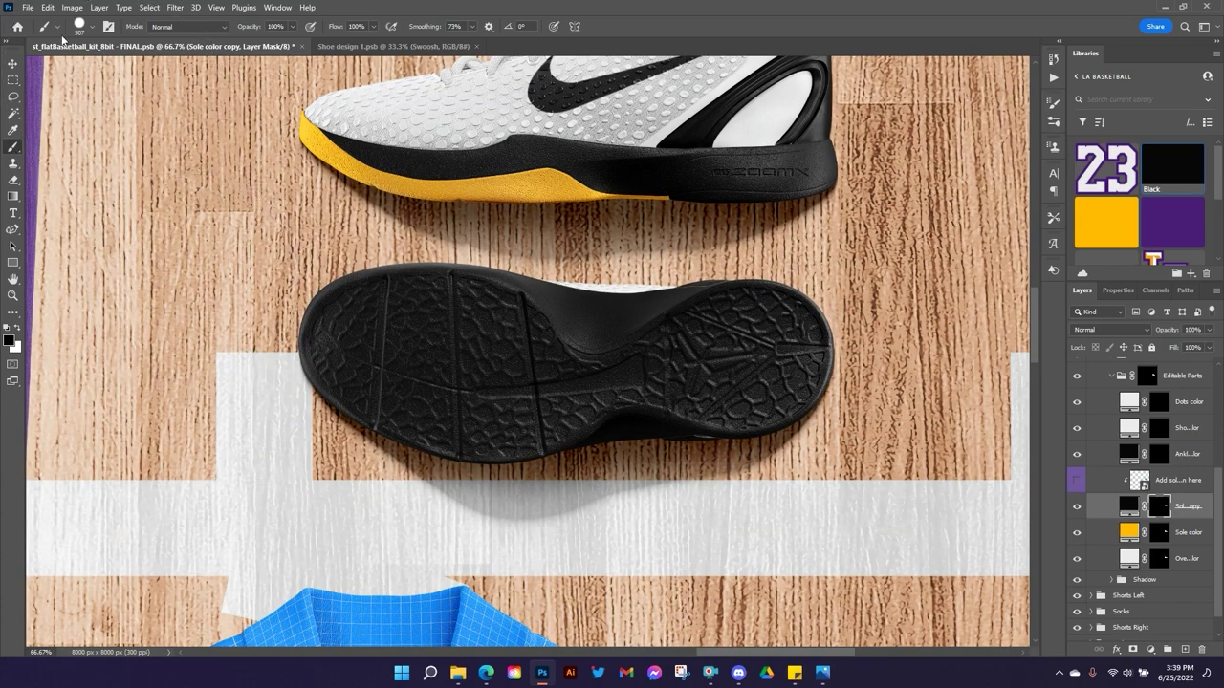
pyautogui.click(96, 28)
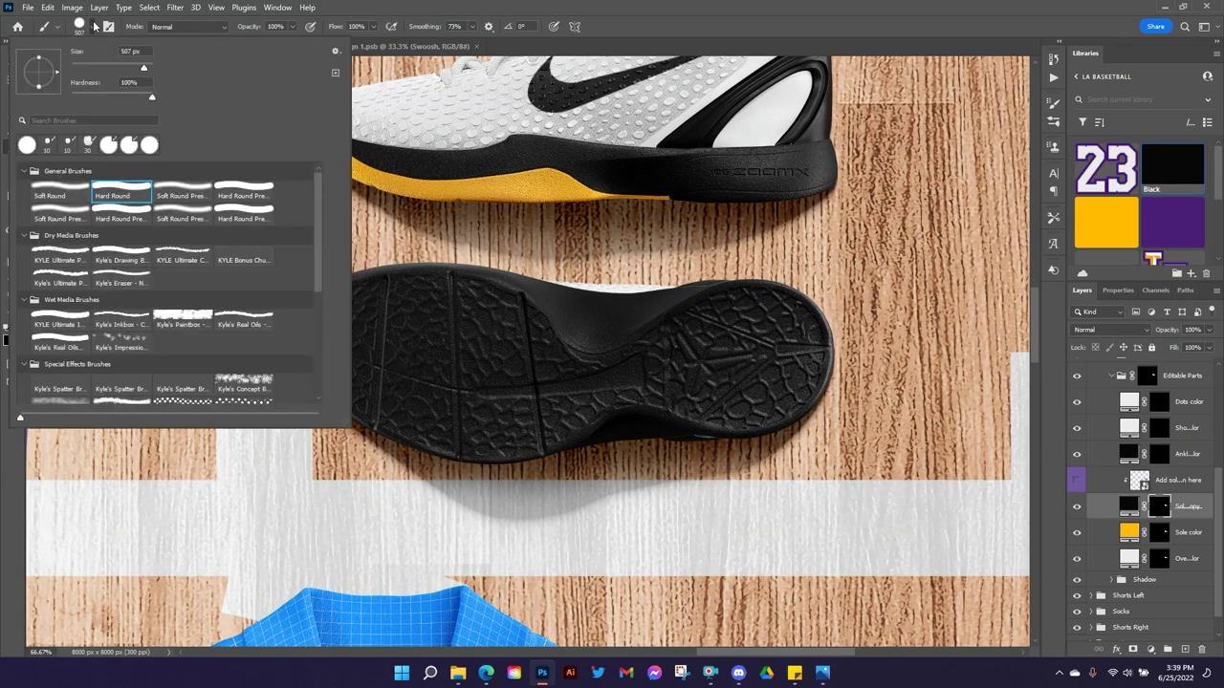
pyautogui.click(96, 27)
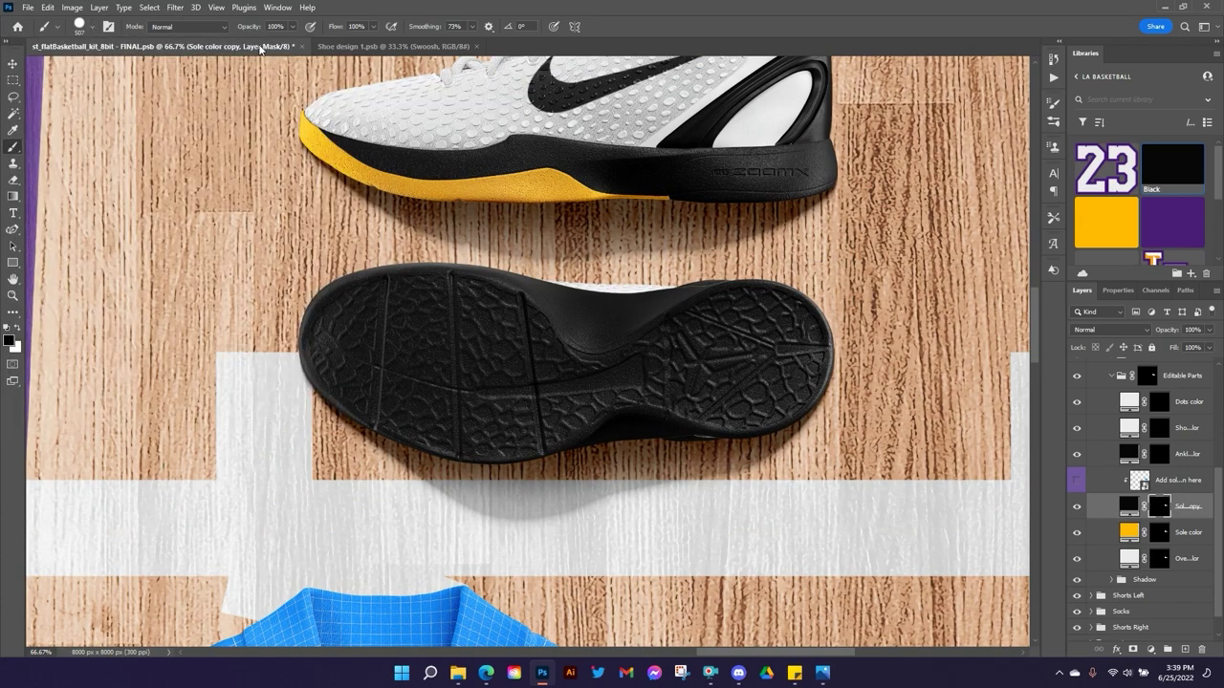
pyautogui.click(9, 340)
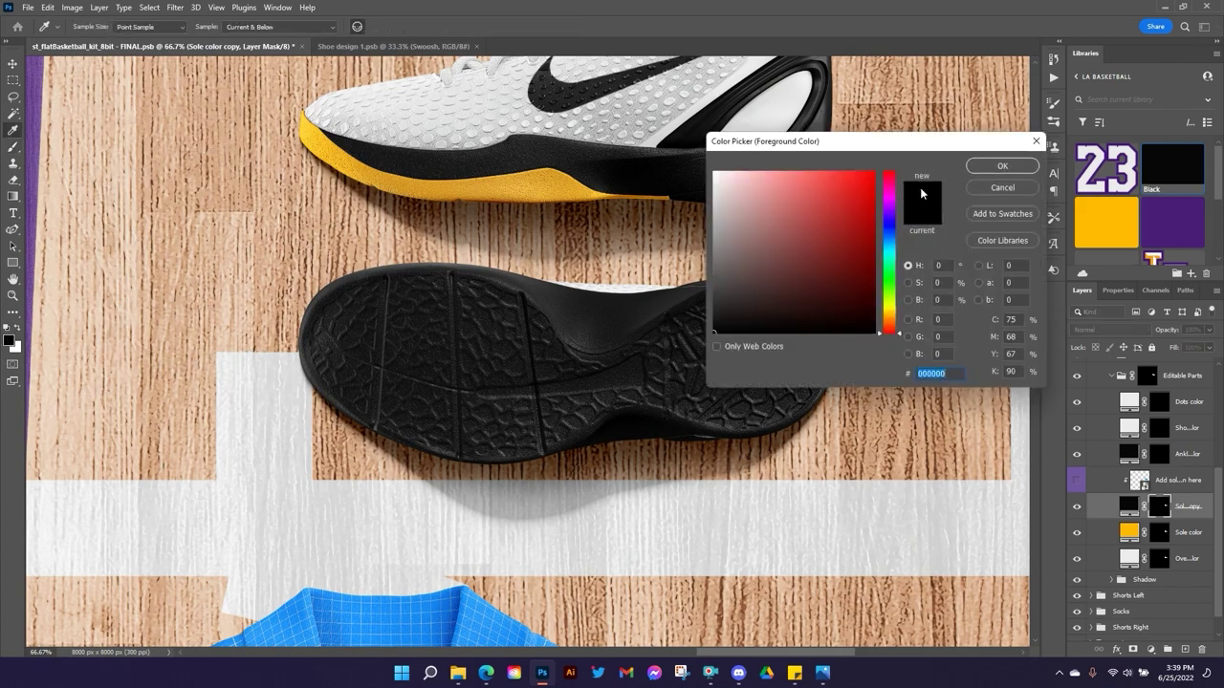
pyautogui.click(1001, 168)
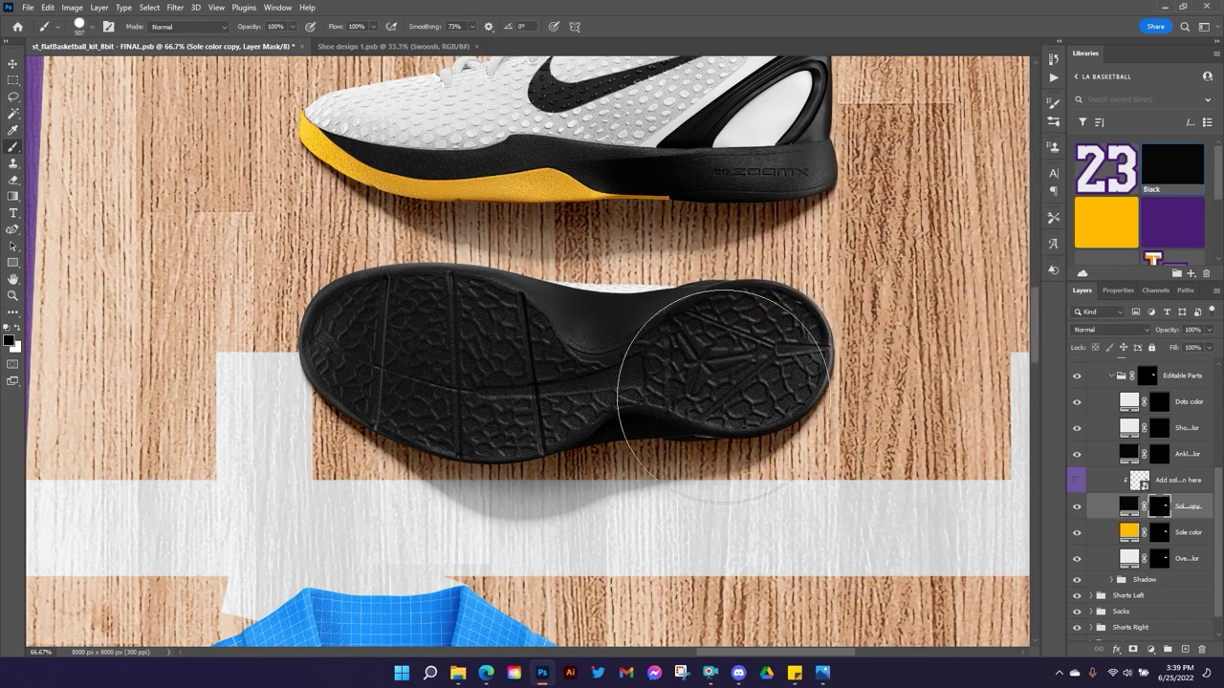
pyautogui.click(287, 342)
pyautogui.click(356, 362)
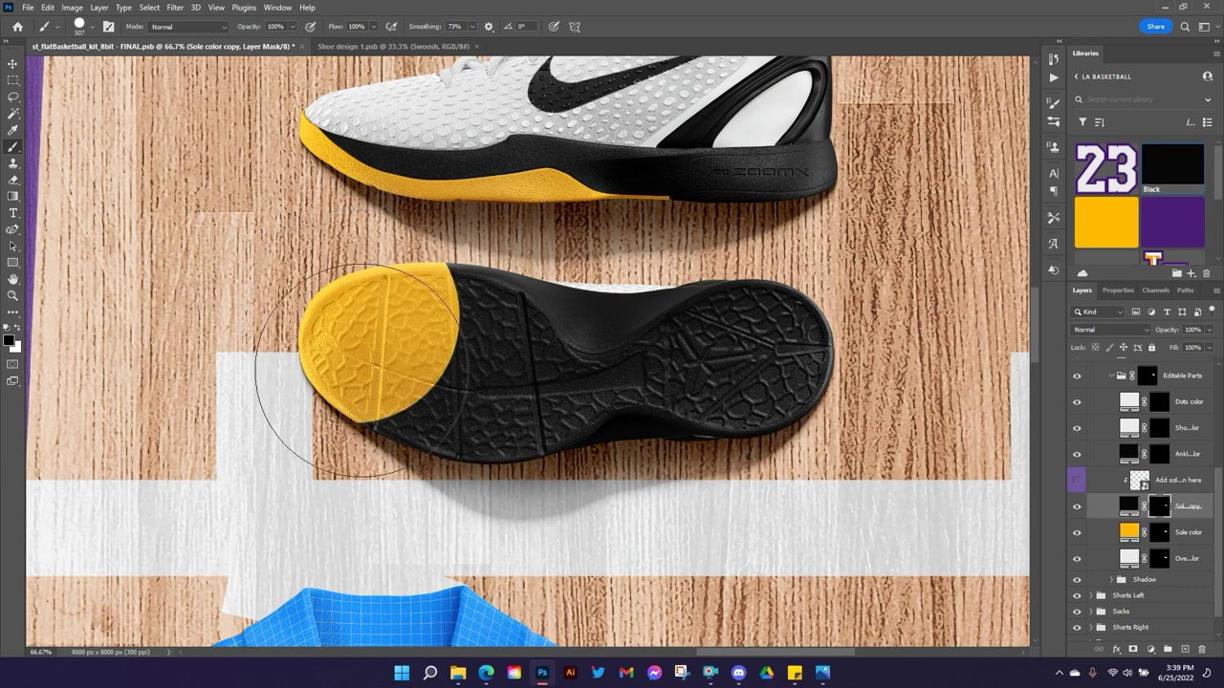
pyautogui.click(421, 373)
pyautogui.click(447, 384)
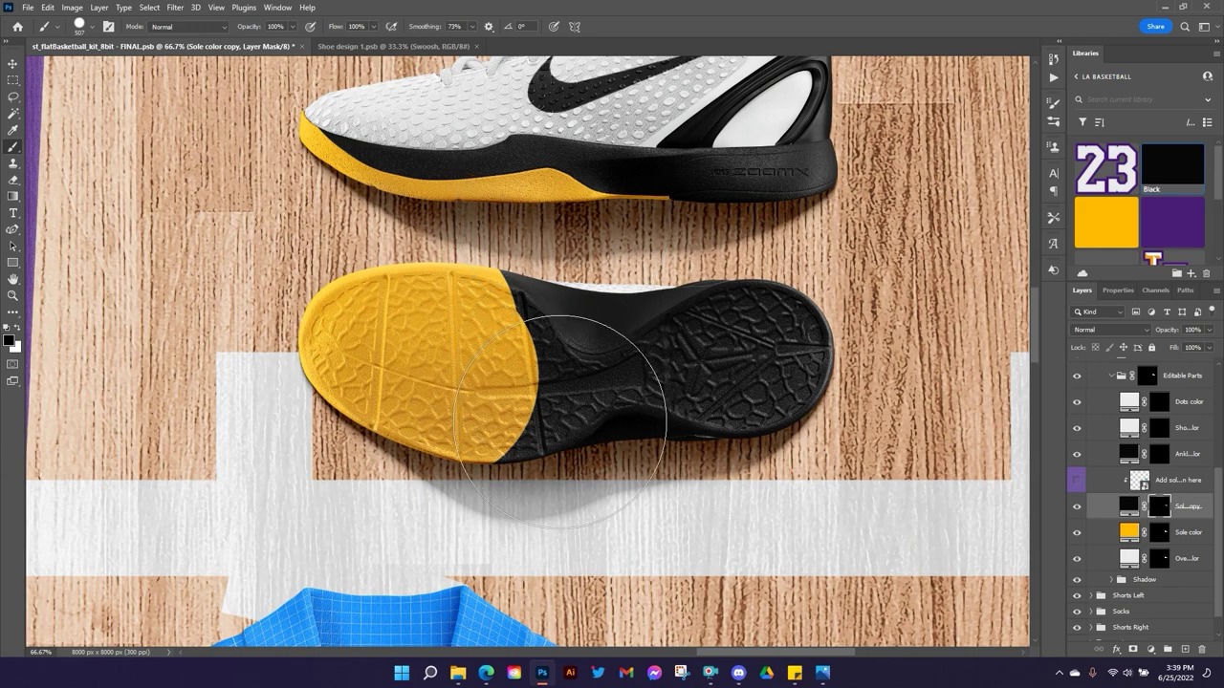
pyautogui.moveTo(560, 421)
pyautogui.mouseDown()
pyautogui.moveTo(560, 305)
pyautogui.moveTo(561, 346)
pyautogui.moveTo(539, 348)
pyautogui.moveTo(561, 339)
pyautogui.moveTo(554, 406)
pyautogui.moveTo(561, 382)
pyautogui.moveTo(538, 390)
pyautogui.moveTo(561, 334)
pyautogui.moveTo(475, 373)
pyautogui.mouseUp()
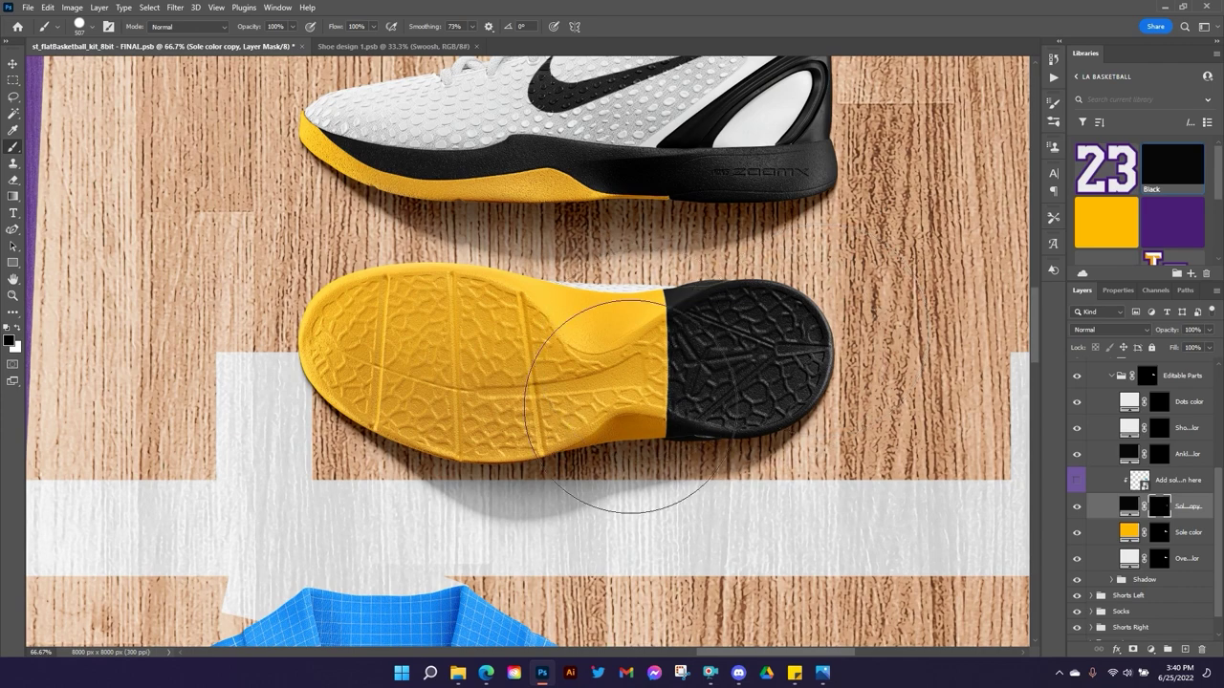
# Paint white on the same mask with a smaller brush to restore the black sidewall along the arch's lower edge.
pyautogui.scroll(1, 631, 406)
pyautogui.scroll(-5, 654, 430)
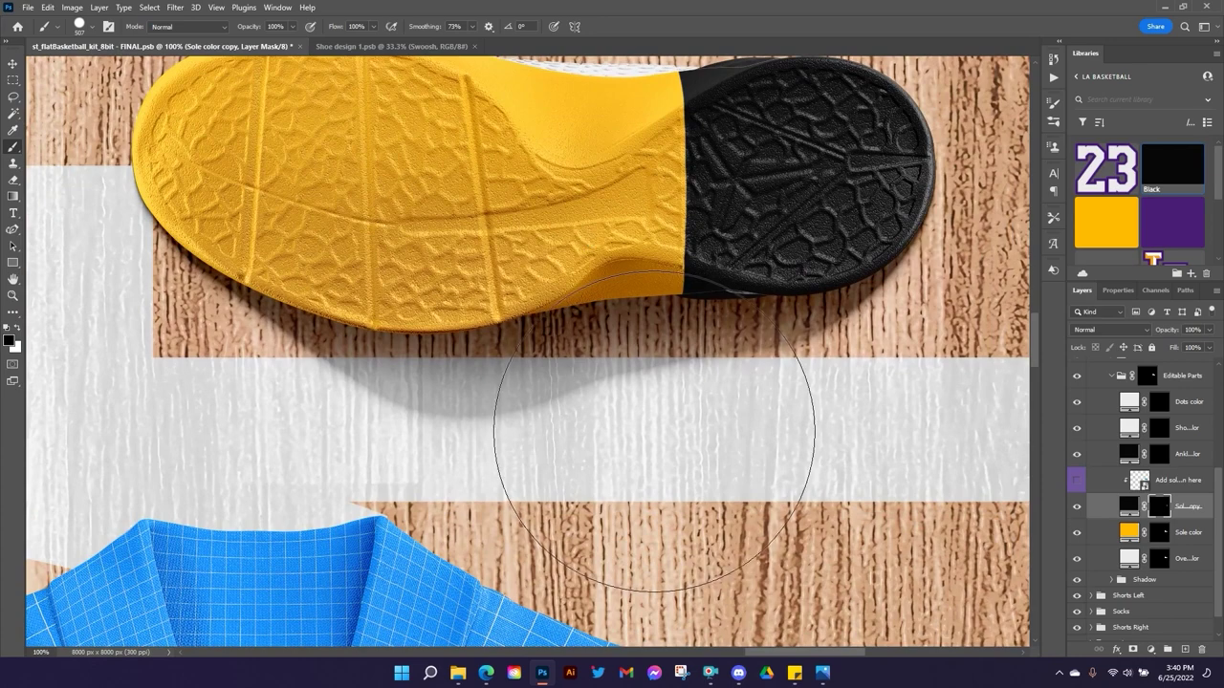
pyautogui.moveTo(654, 430); pyautogui.dragTo(530, 425)
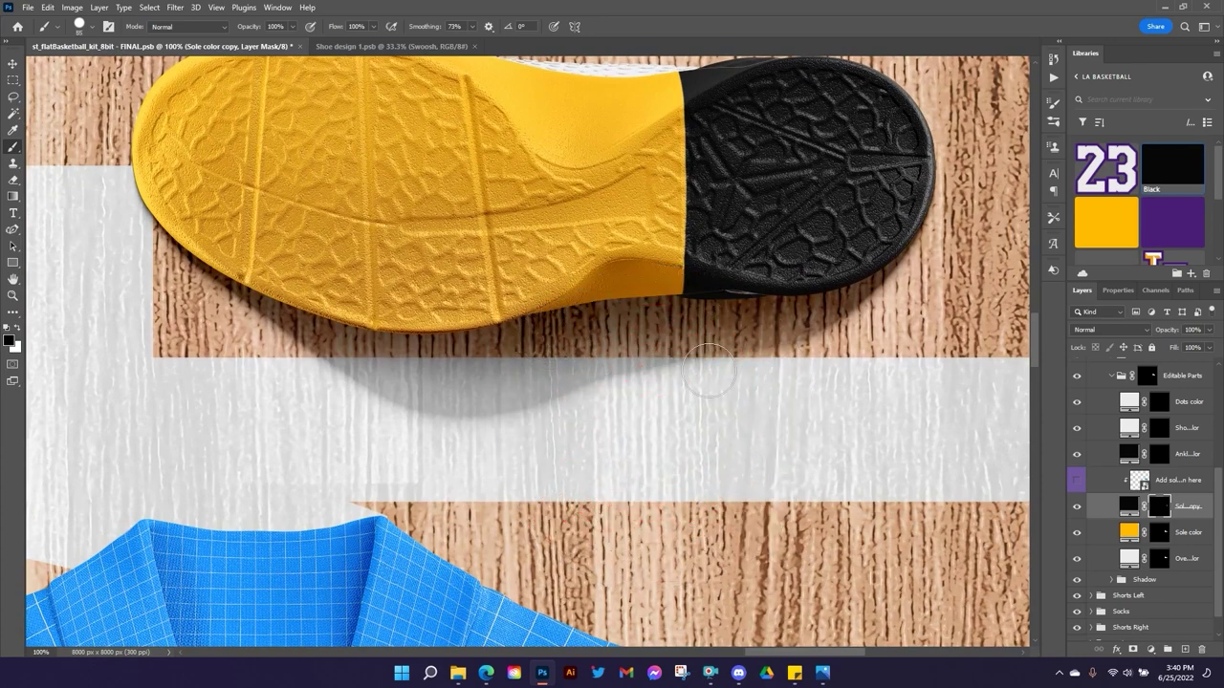
pyautogui.scroll(1, 988, 478)
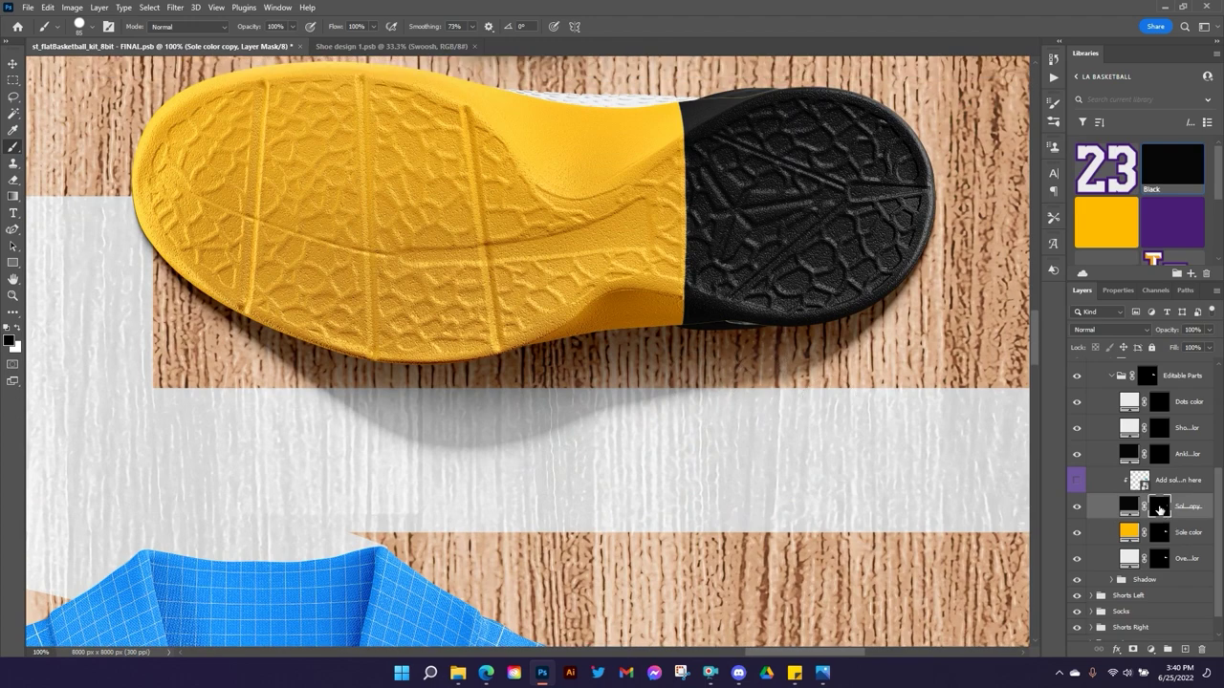
pyautogui.press('x')
pyautogui.moveTo(565, 362)
pyautogui.mouseDown()
pyautogui.moveTo(636, 313)
pyautogui.moveTo(701, 330)
pyautogui.moveTo(611, 326)
pyautogui.moveTo(620, 319)
pyautogui.moveTo(594, 345)
pyautogui.moveTo(518, 379)
pyautogui.mouseUp()
pyautogui.scroll(3, 631, 222)
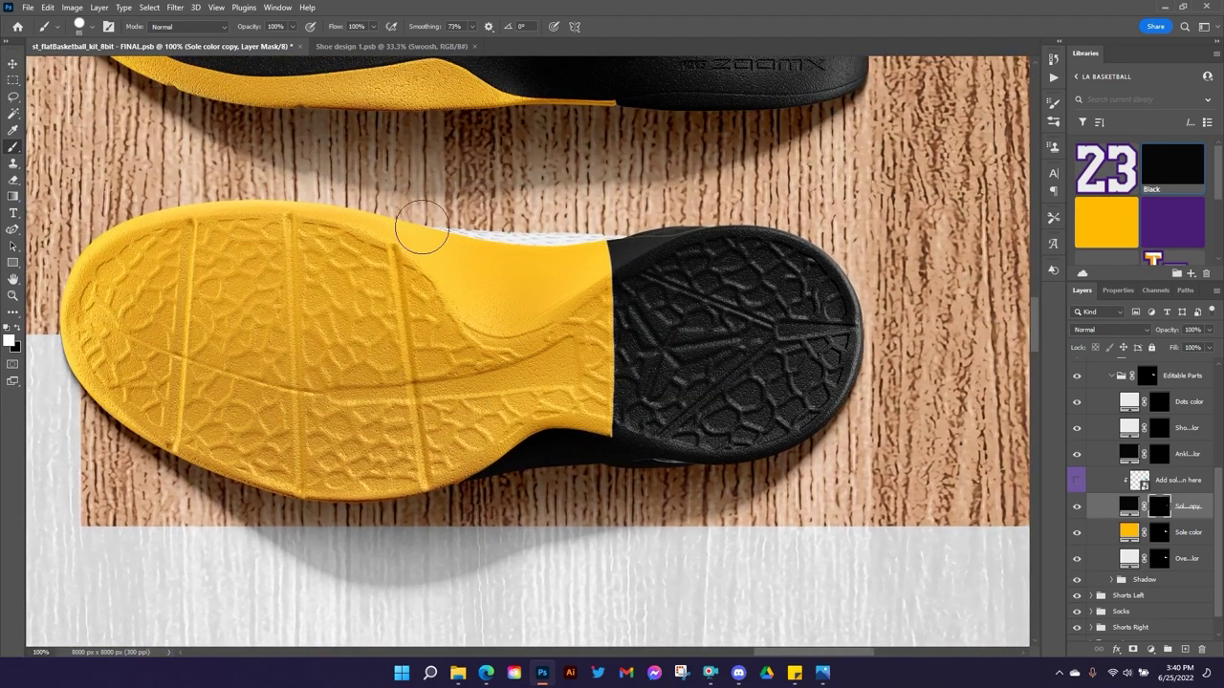
# Restore the black sidewall along the arch's upper edge on the mask, and touch up the gold forefoot boundary by painting black.
pyautogui.moveTo(598, 229)
pyautogui.mouseDown()
pyautogui.moveTo(563, 273)
pyautogui.moveTo(490, 300)
pyautogui.moveTo(413, 220)
pyautogui.moveTo(363, 201)
pyautogui.mouseUp()
pyautogui.moveTo(486, 240); pyautogui.dragTo(498, 252)
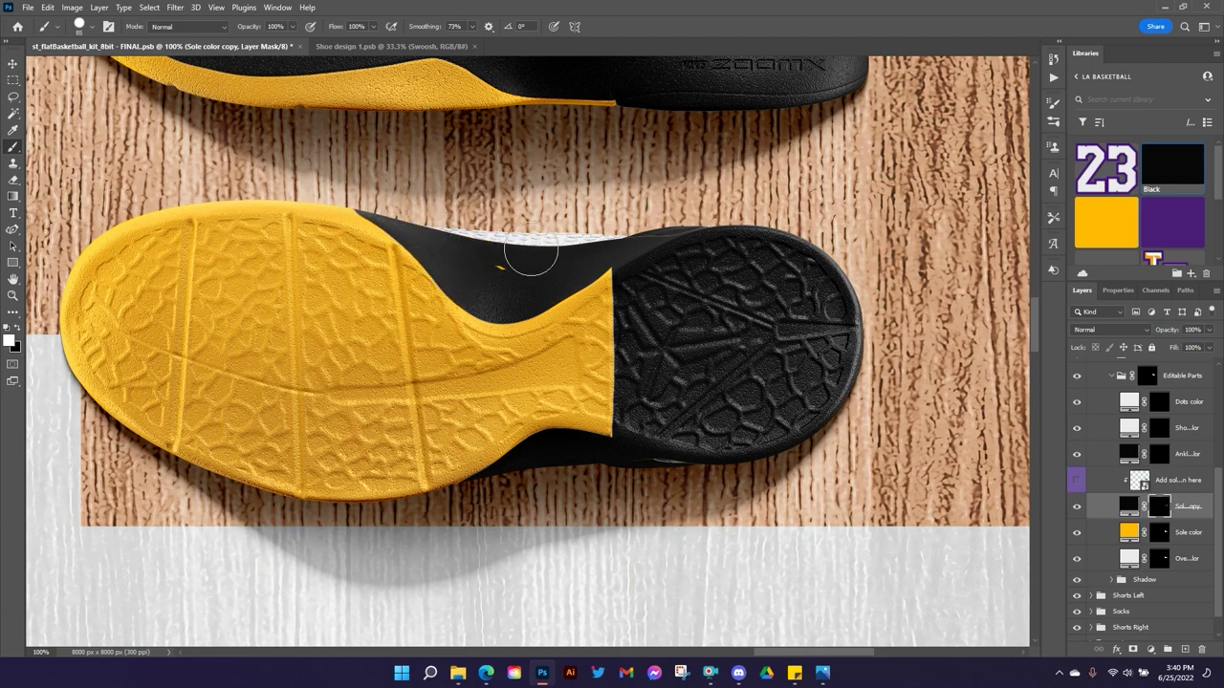
pyautogui.press('x')
pyautogui.moveTo(308, 361); pyautogui.dragTo(349, 314)
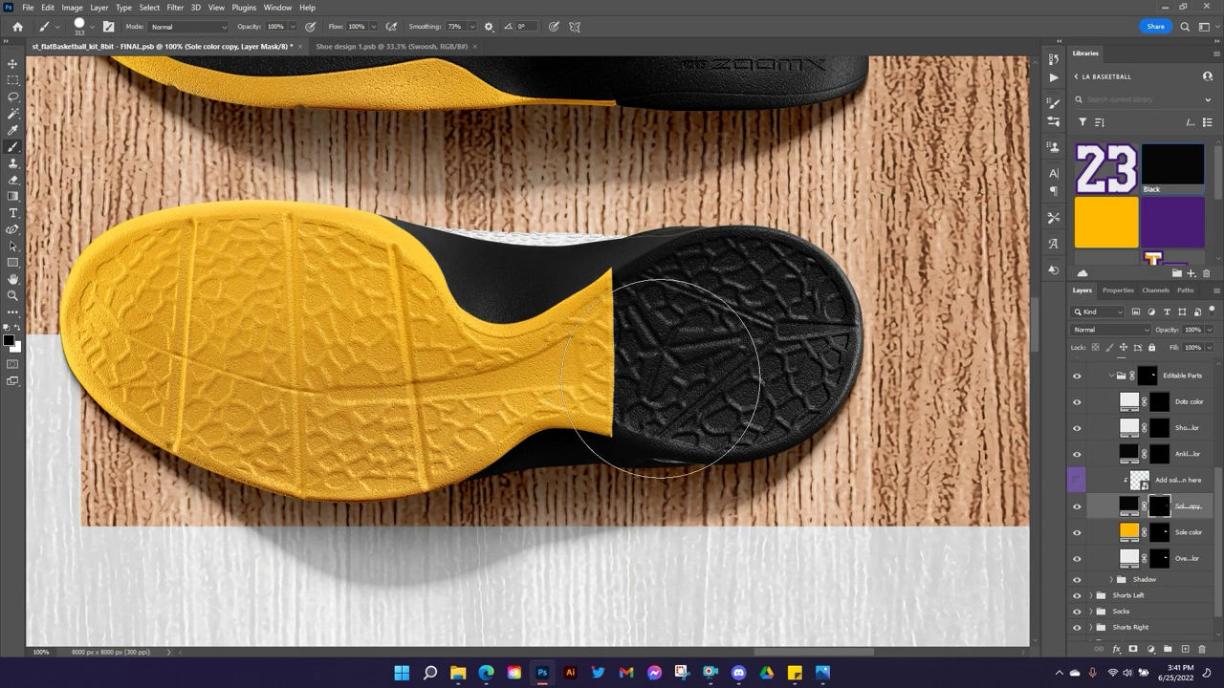
# Show the sole design layer above the black sole copy and open its smart object contents.
pyautogui.hotkey('ctrl', '-')
pyautogui.hotkey('ctrl', '-')
pyautogui.hotkey('ctrl', '-')
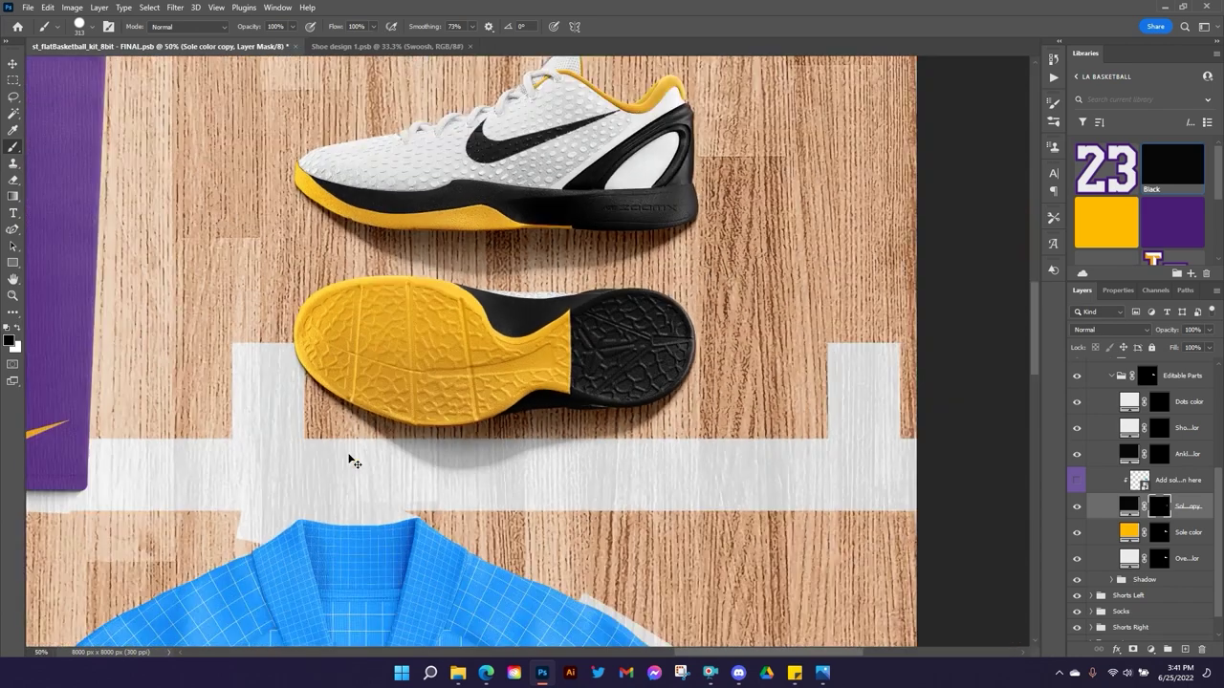
pyautogui.hotkey('ctrl', '-')
pyautogui.hotkey('ctrl', '-')
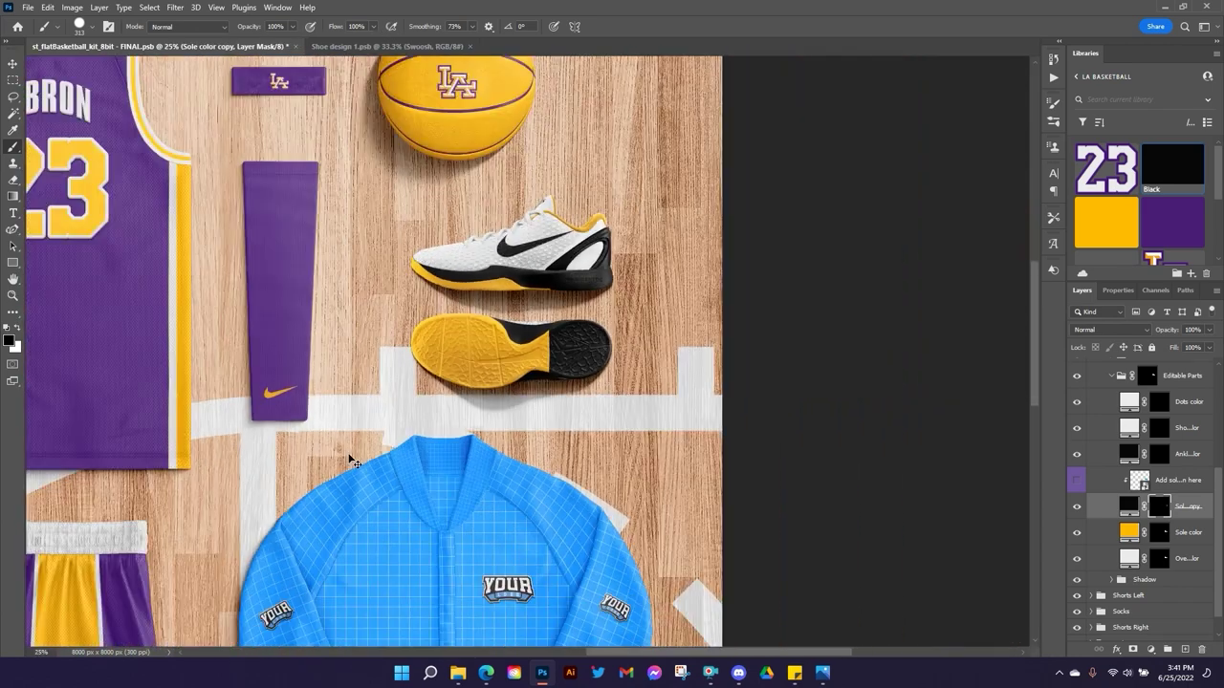
pyautogui.scroll(-2, 480, 487)
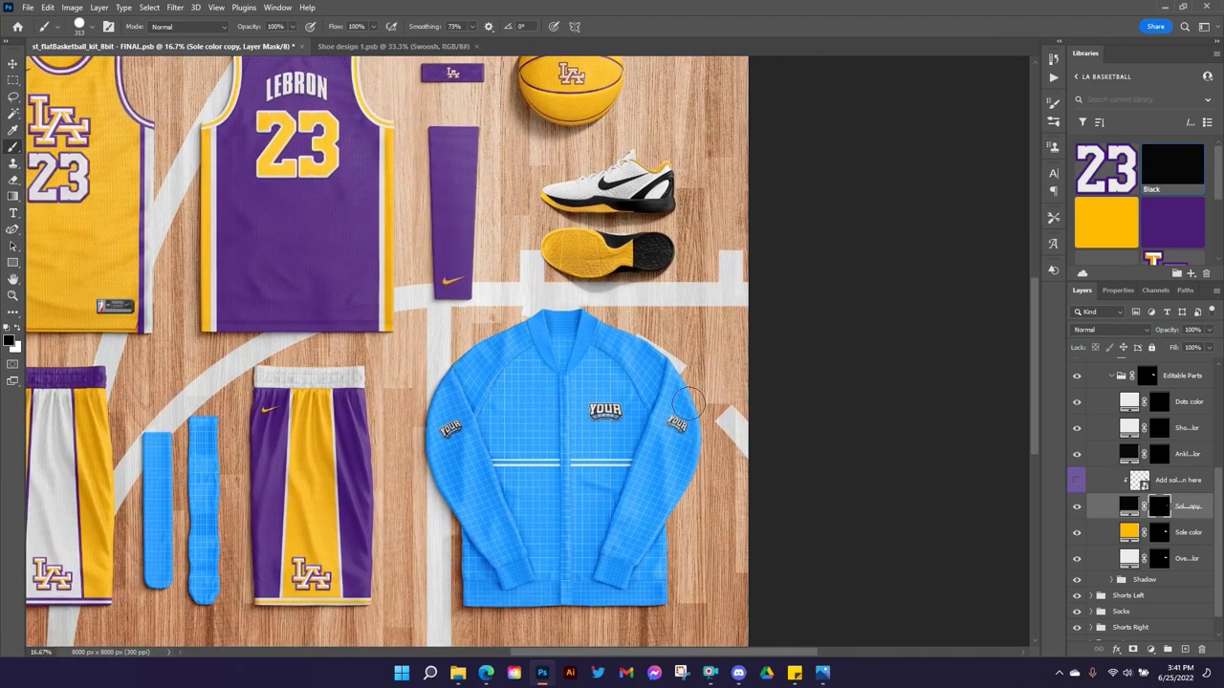
pyautogui.click(1078, 481)
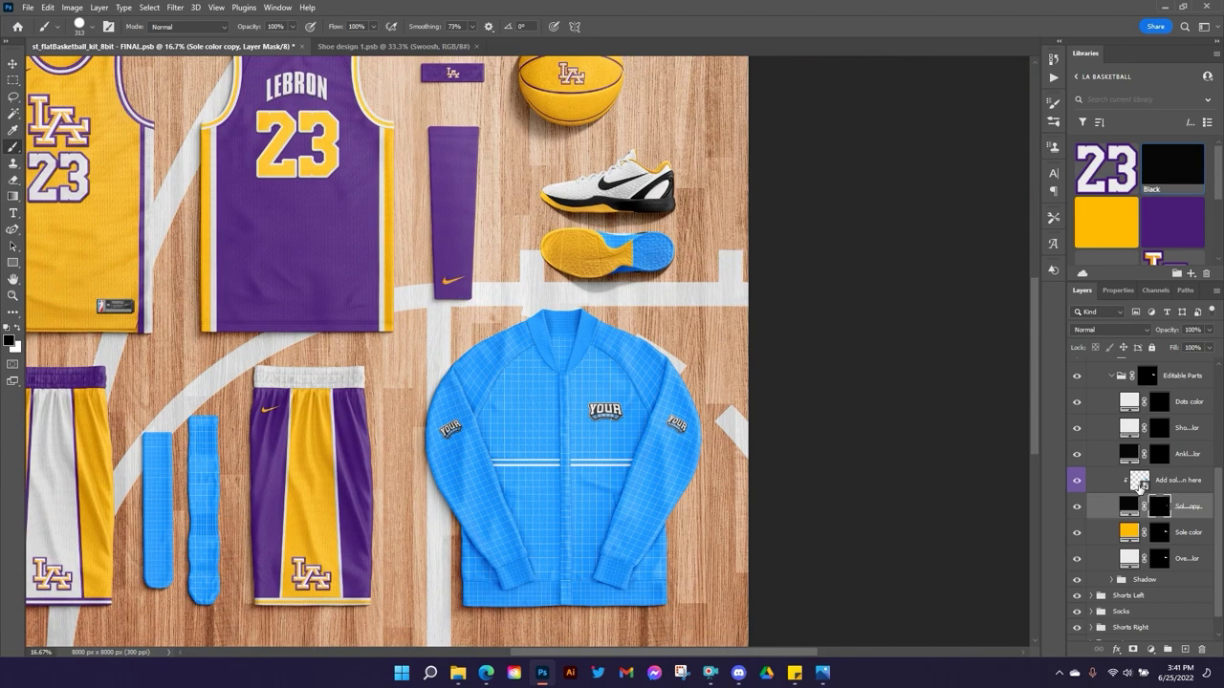
pyautogui.doubleClick(1148, 487)
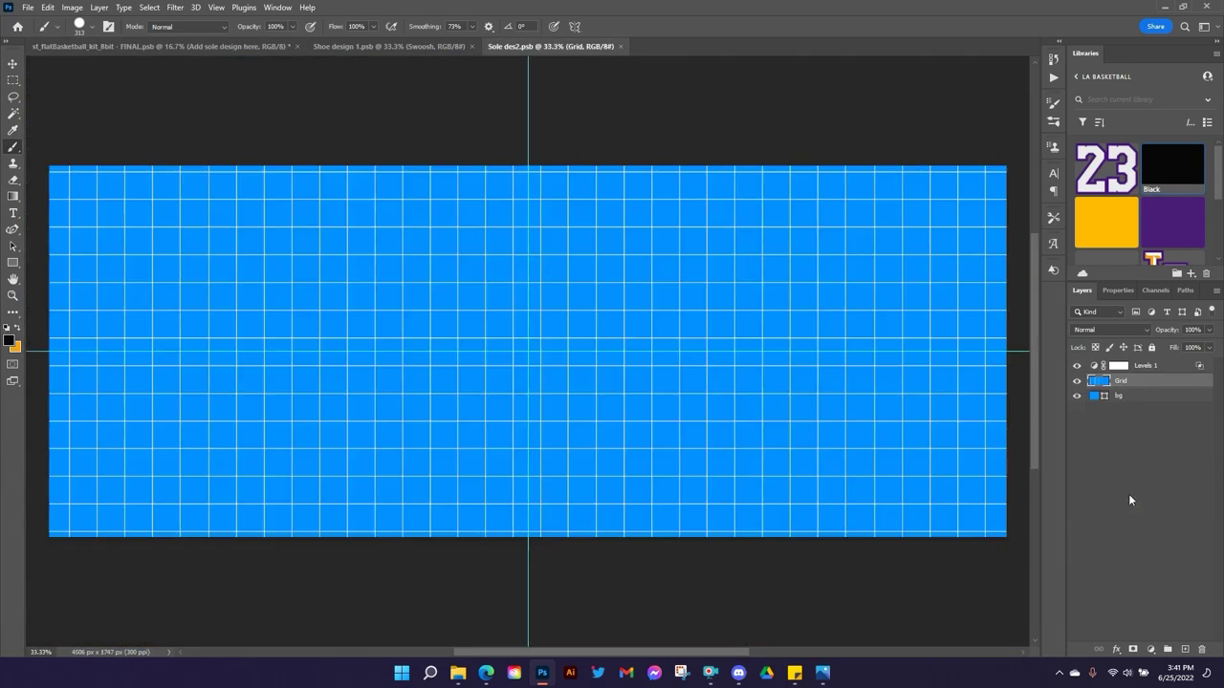
# Place the library's Swoosh in the sole design, scale it to about 620% and turn it upside down near the centre.
pyautogui.scroll(-3, 1114, 246)
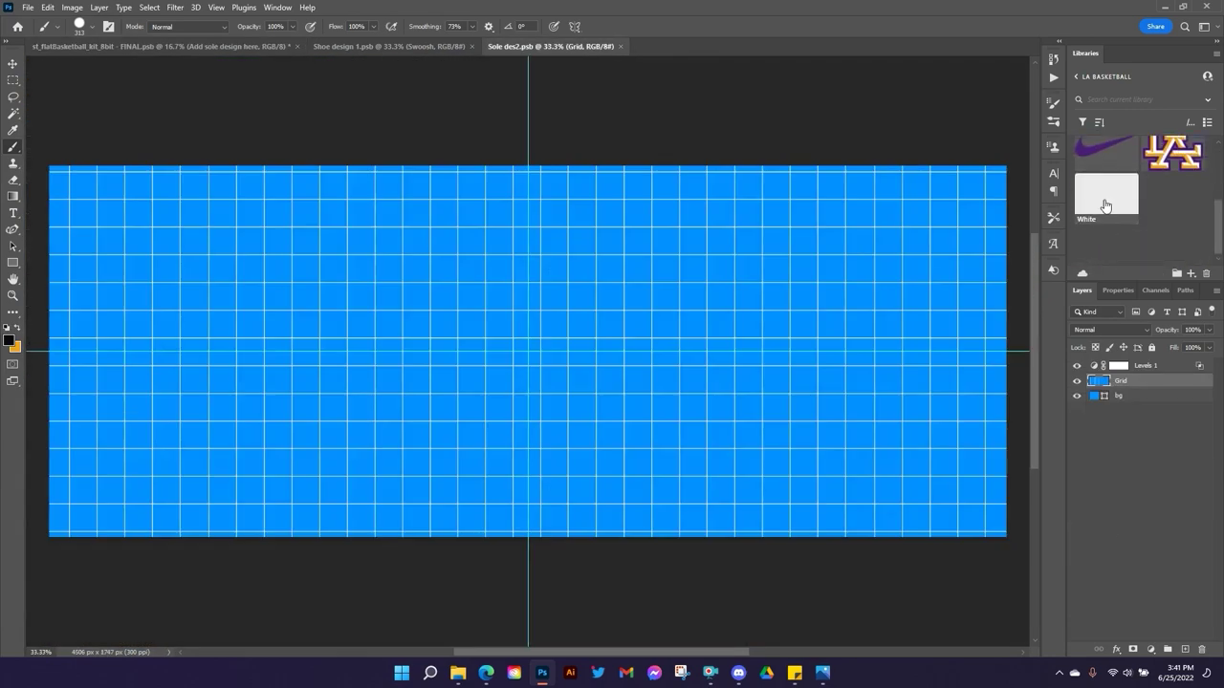
pyautogui.moveTo(616, 295); pyautogui.dragTo(614, 292)
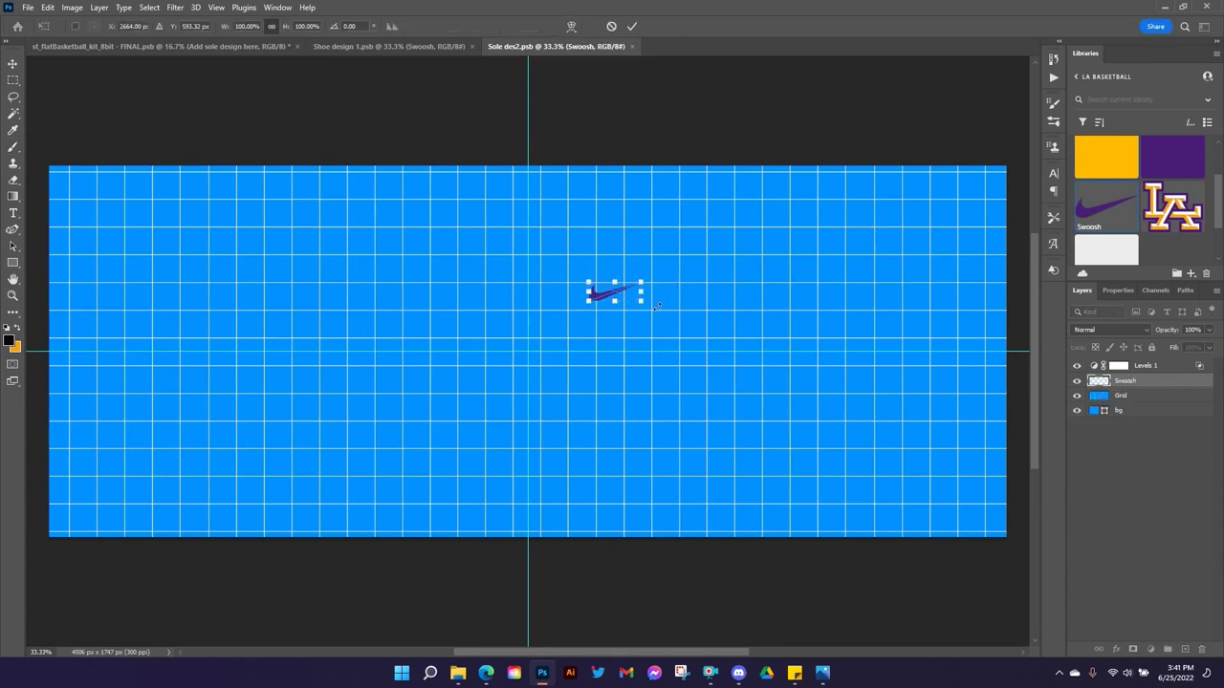
pyautogui.moveTo(658, 305); pyautogui.dragTo(525, 266)
pyautogui.moveTo(589, 292); pyautogui.dragTo(684, 338)
pyautogui.click(631, 27)
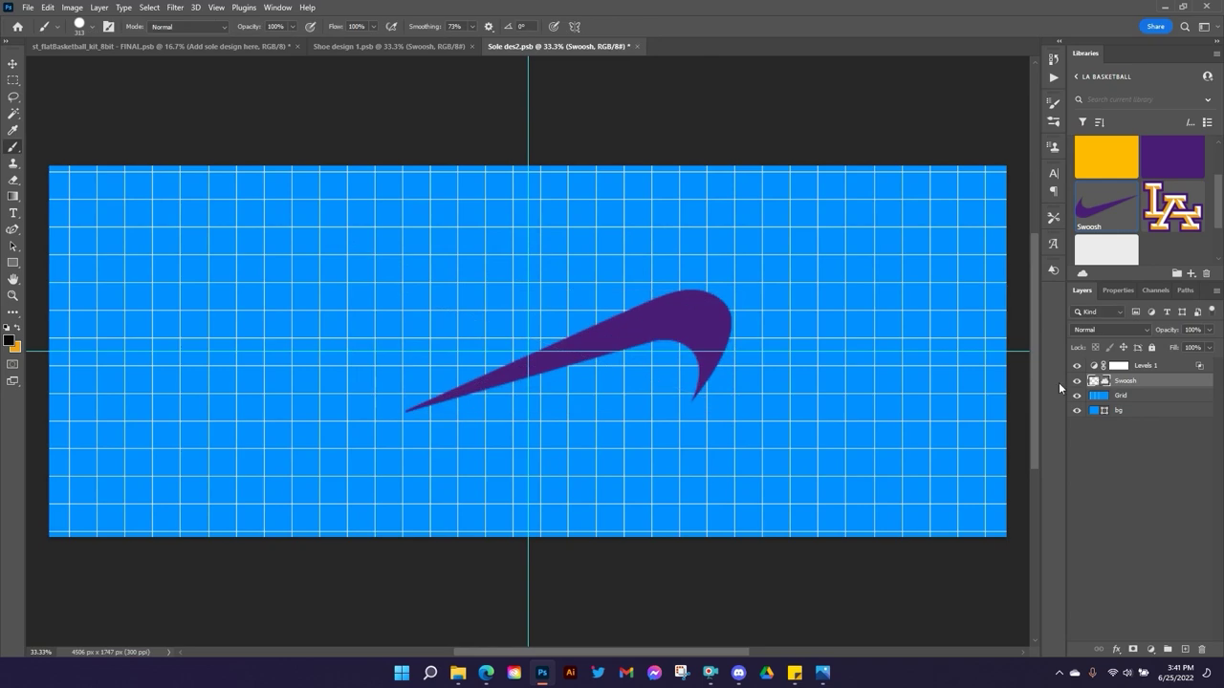
# Hide the Grid and bg layers, save the sole design, and return to the mockup with the Shoe design 1 document closed.
pyautogui.moveTo(1077, 396); pyautogui.dragTo(1077, 412)
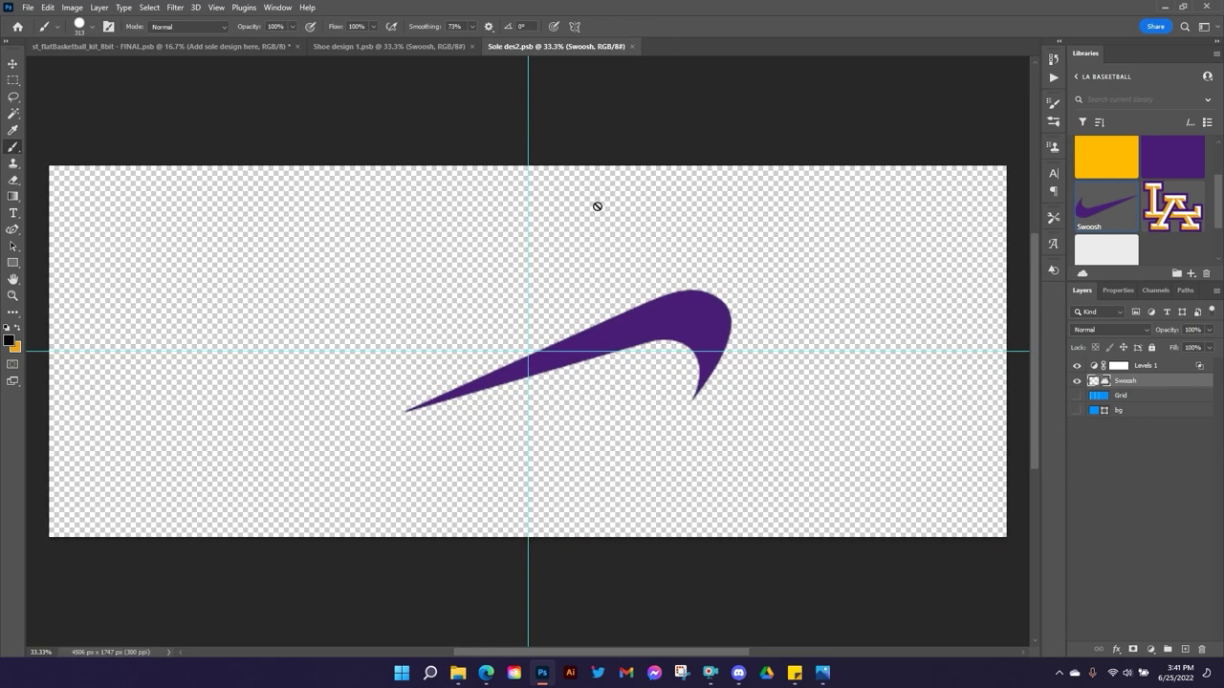
pyautogui.click(470, 45)
pyautogui.click(273, 50)
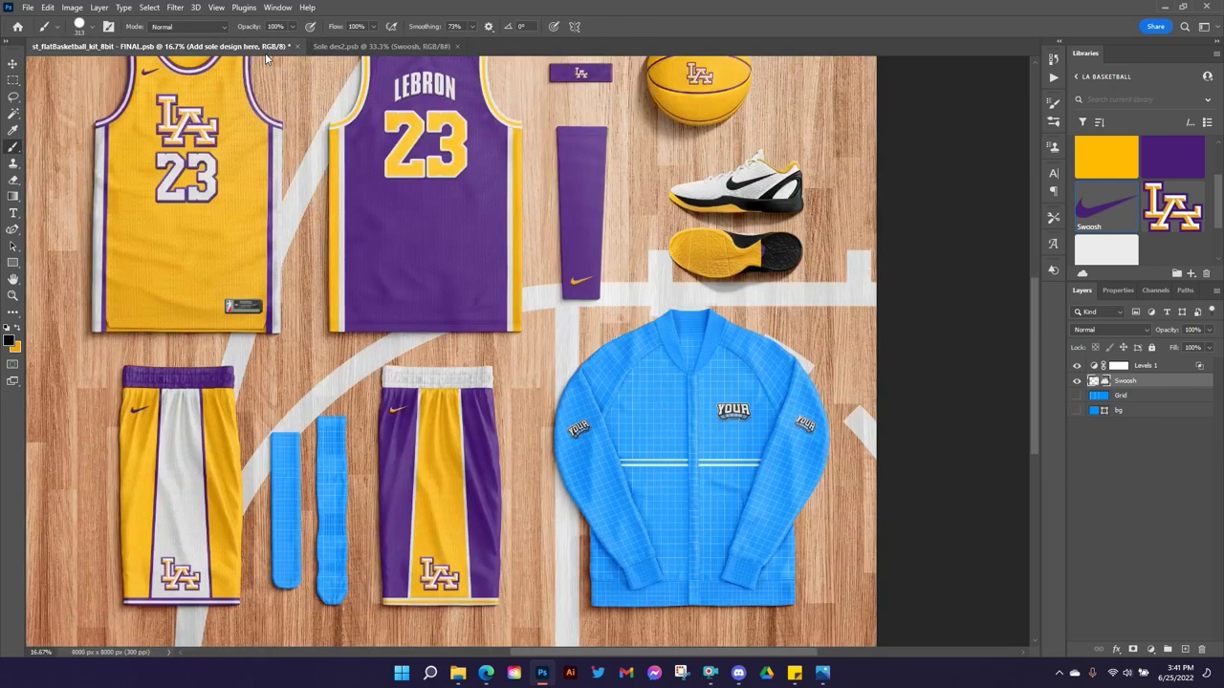
# Release the clipping mask on the bottom shoe's sole design layer.
pyautogui.hotkey('ctrl', '+')
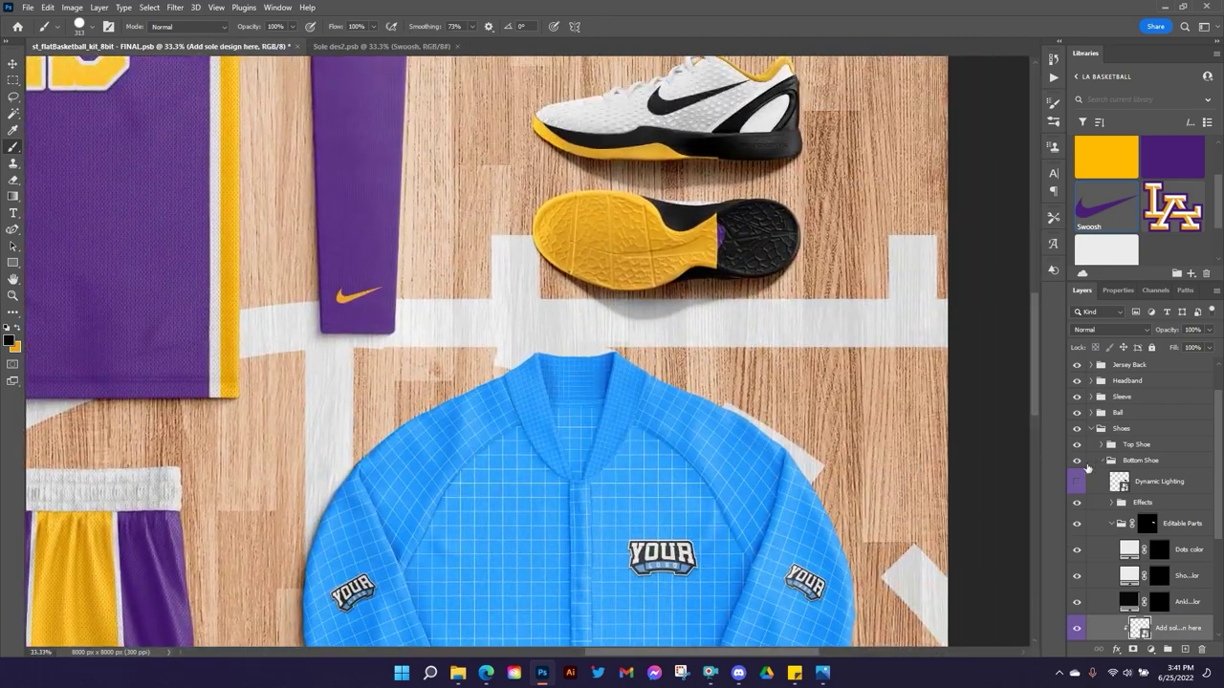
pyautogui.scroll(-3, 1158, 557)
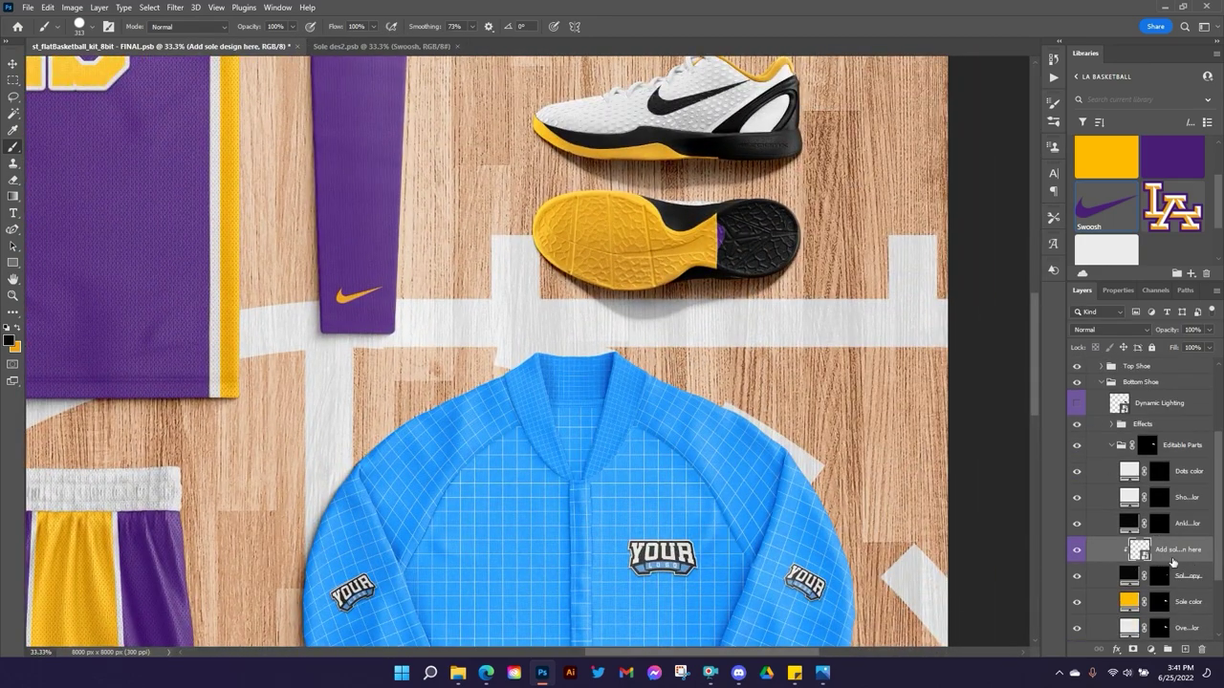
pyautogui.scroll(-2, 1175, 562)
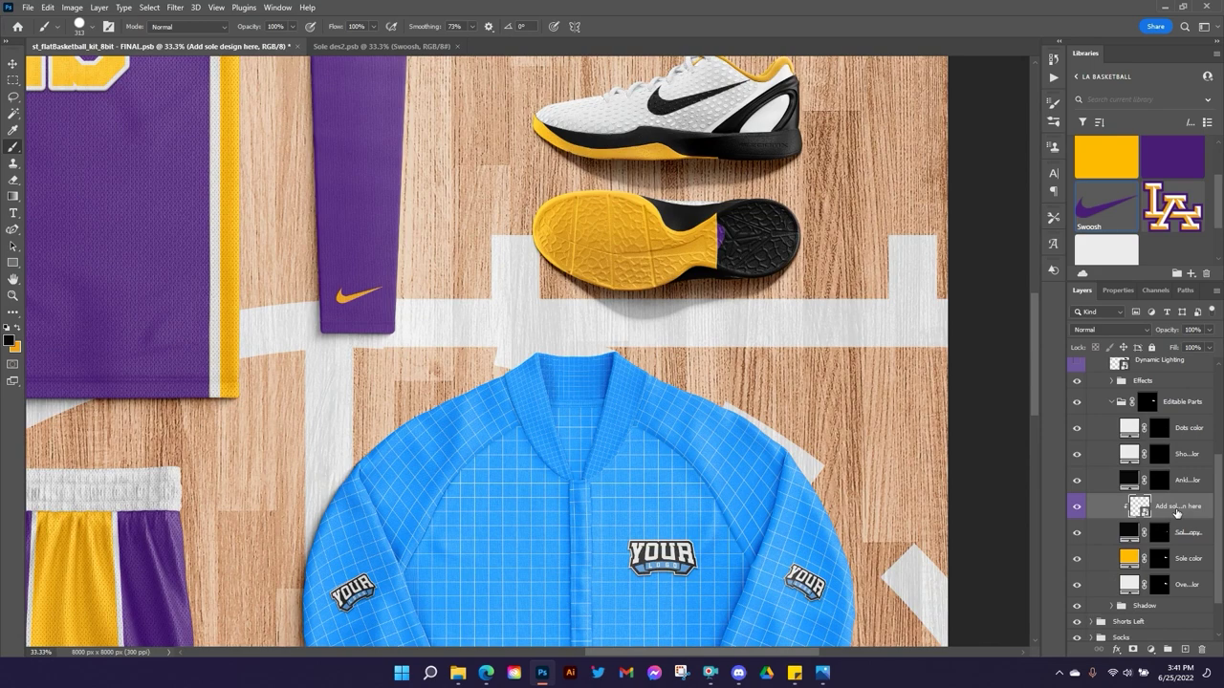
pyautogui.rightClick(1165, 514)
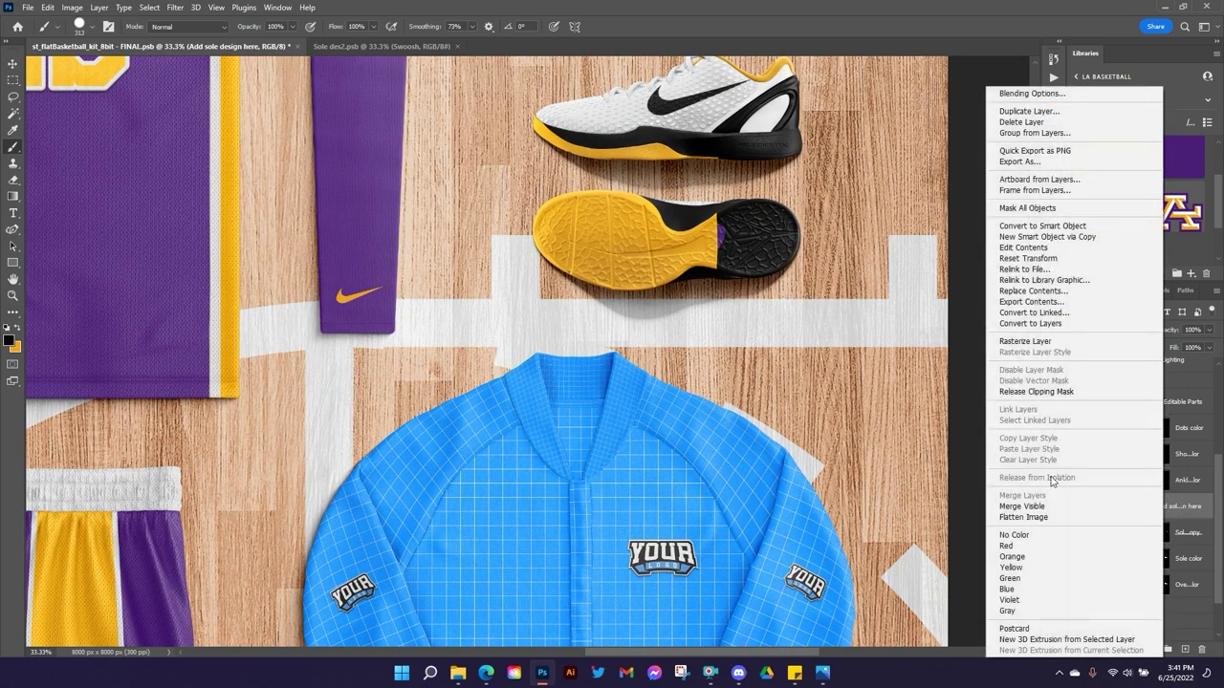
pyautogui.click(1045, 397)
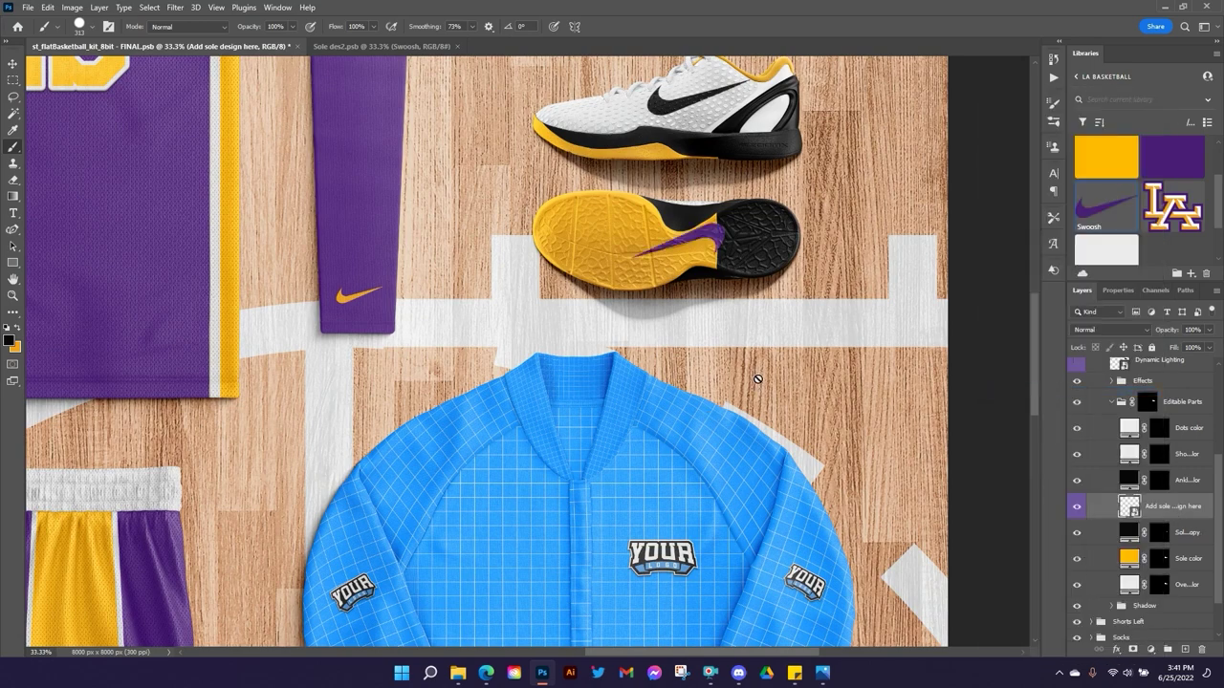
# Move the Swoosh slightly down in the sole design, rotate it to about -171°, save the file and return to the mockup.
pyautogui.click(364, 52)
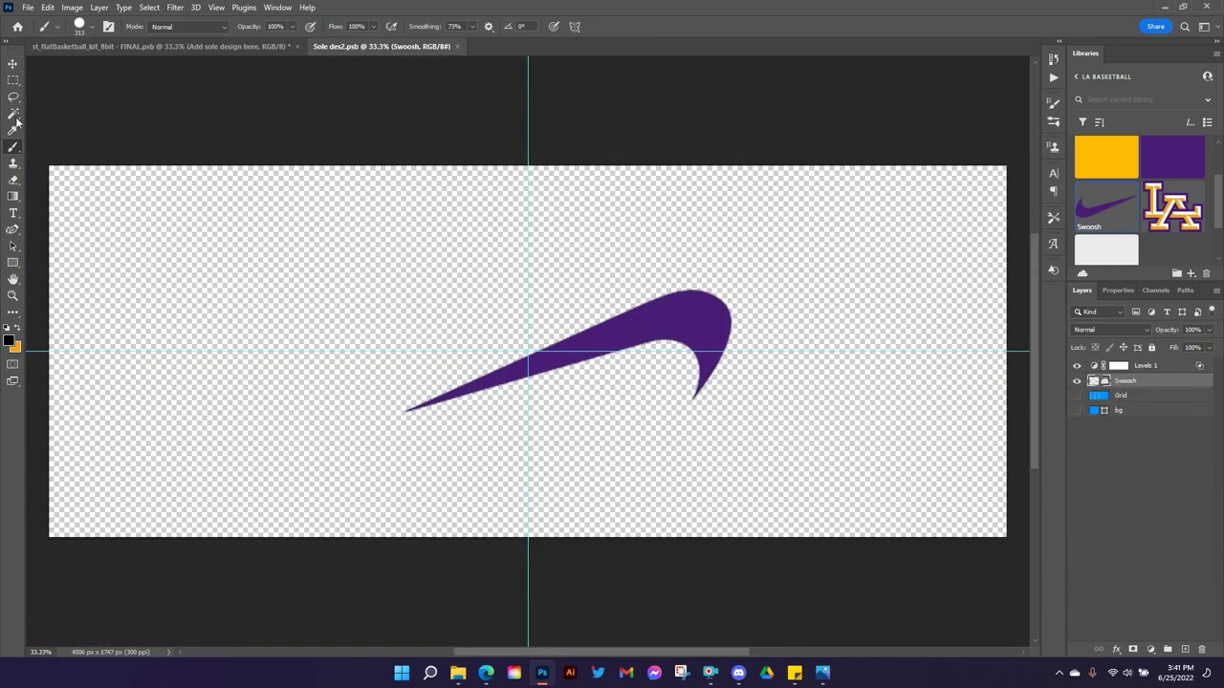
pyautogui.click(21, 67)
pyautogui.moveTo(659, 330); pyautogui.dragTo(659, 352)
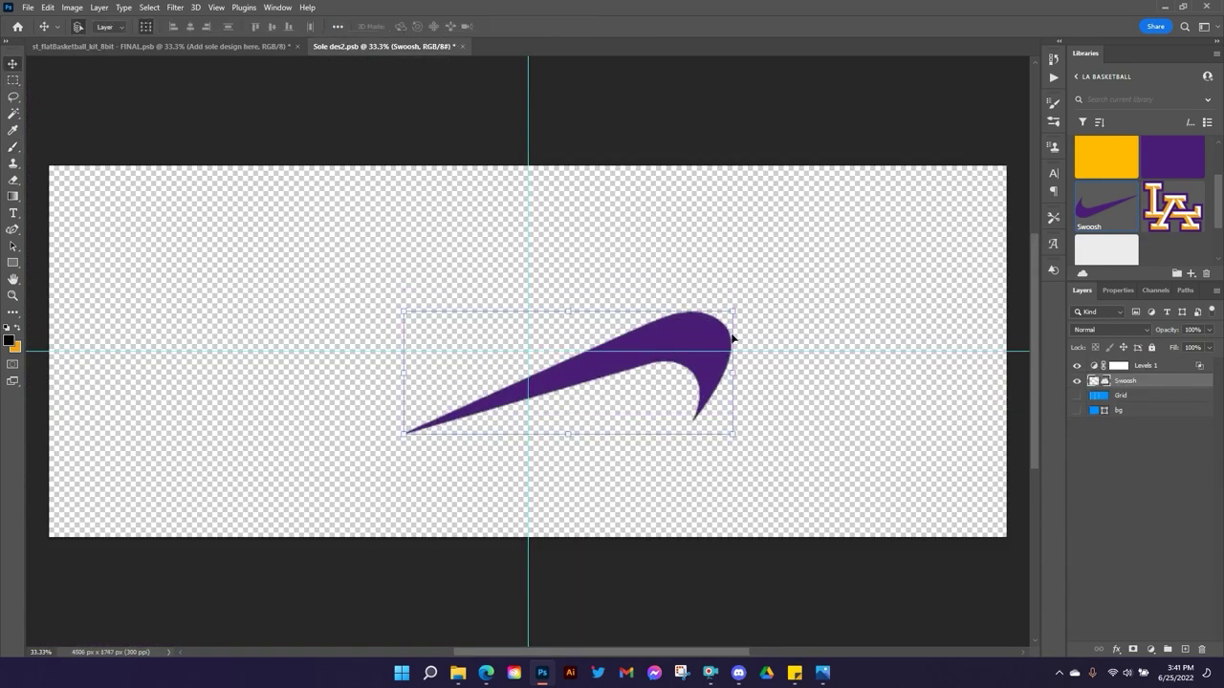
pyautogui.moveTo(745, 308); pyautogui.dragTo(756, 331)
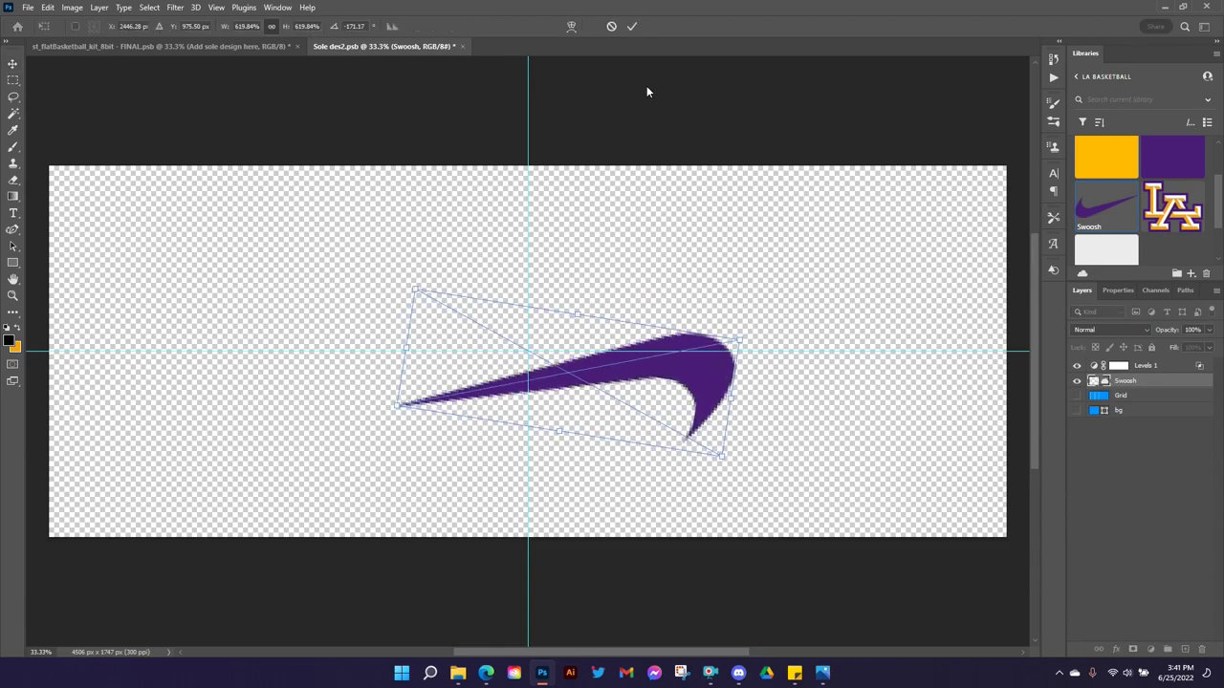
pyautogui.click(633, 27)
pyautogui.hotkey('ctrl', 's')
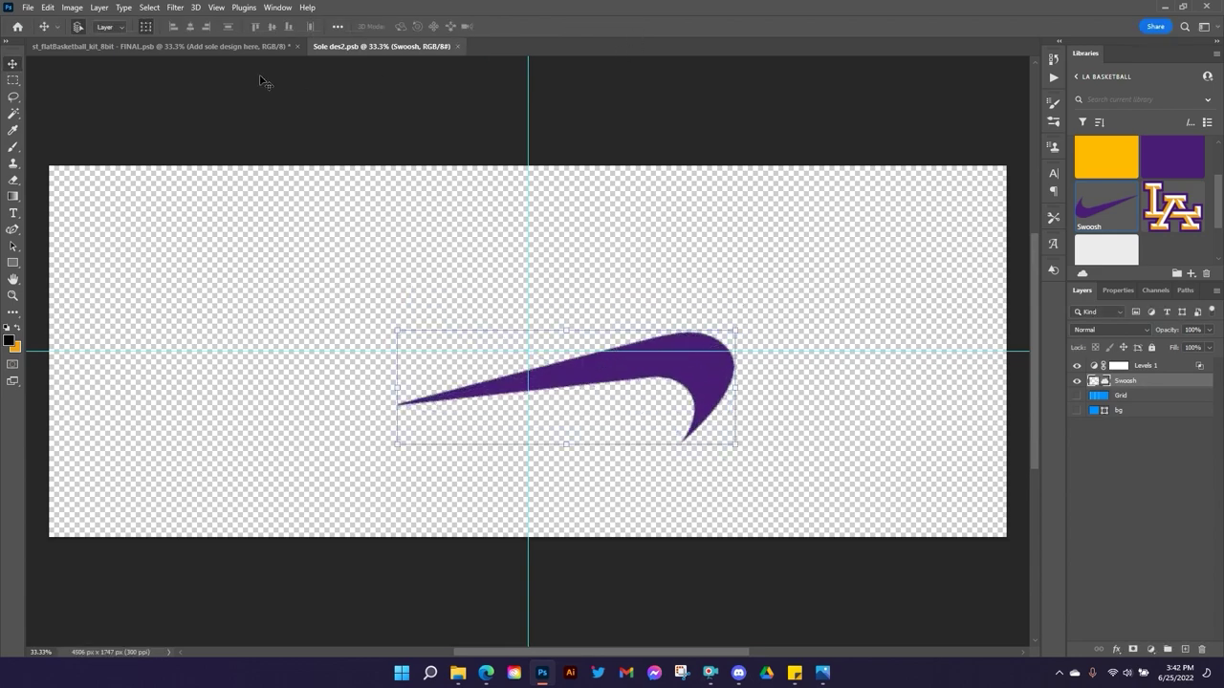
pyautogui.click(196, 47)
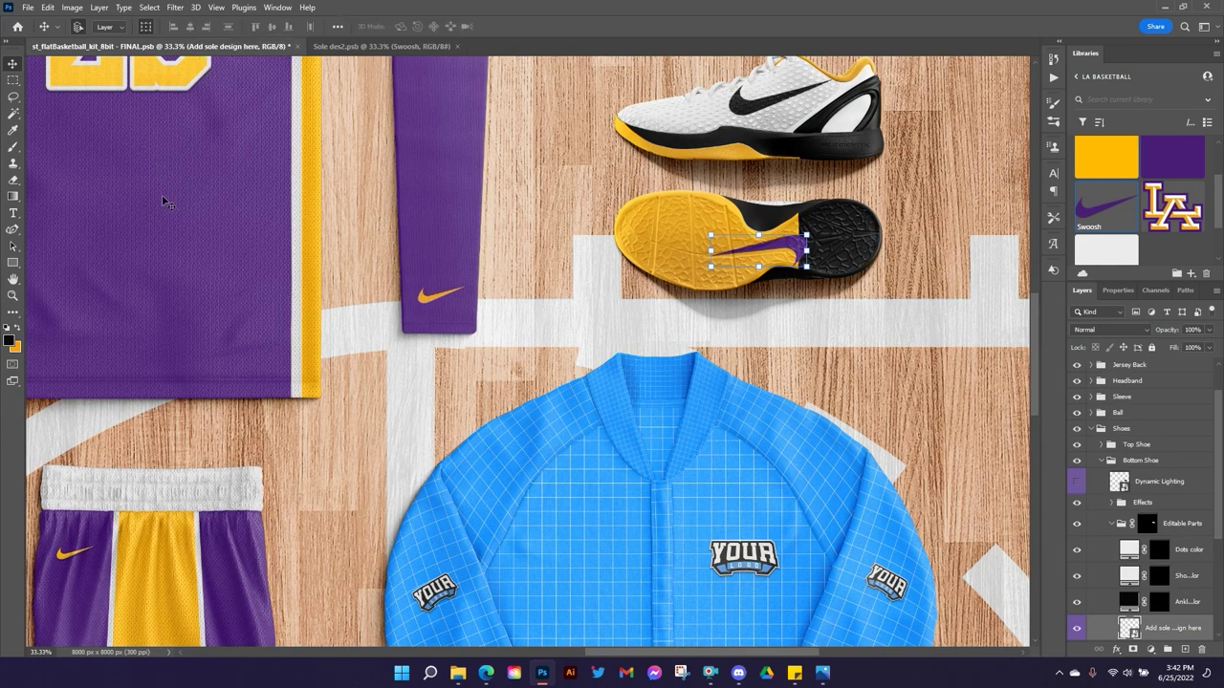
# Shrink the Swoosh slightly in the sole design, save the file and close it to return to the mockup.
pyautogui.click(387, 46)
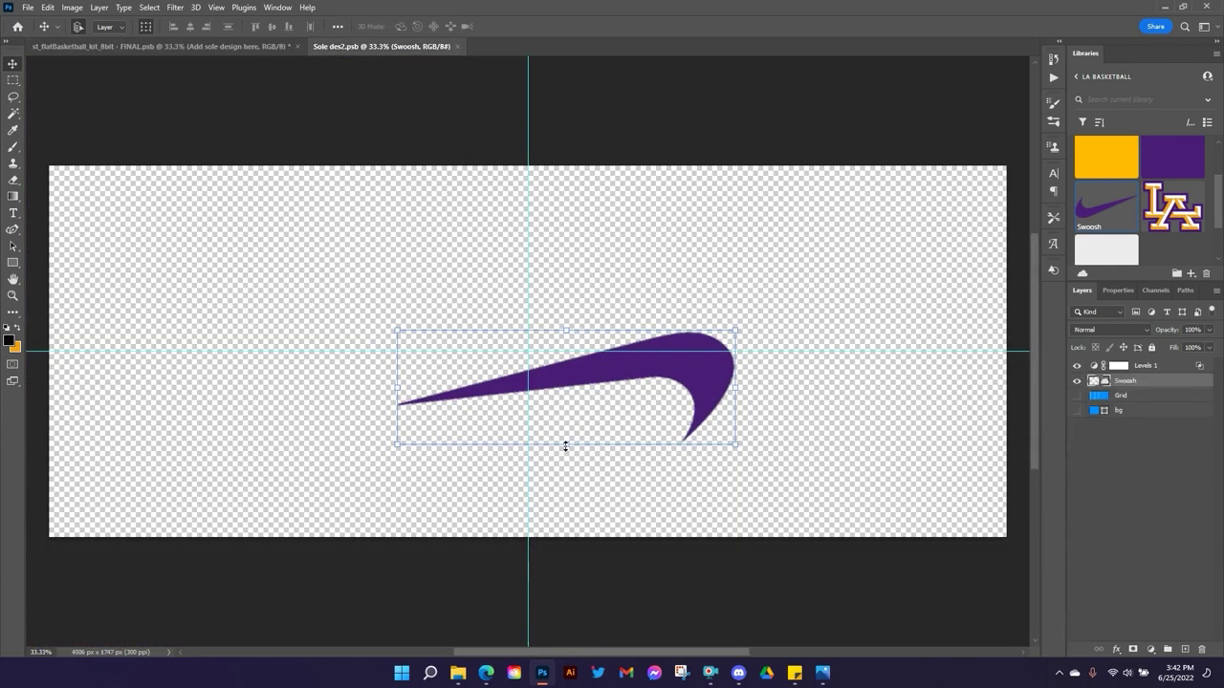
pyautogui.moveTo(565, 446)
pyautogui.mouseDown()
pyautogui.moveTo(574, 413)
pyautogui.moveTo(573, 438)
pyautogui.moveTo(564, 429)
pyautogui.mouseUp()
pyautogui.click(633, 27)
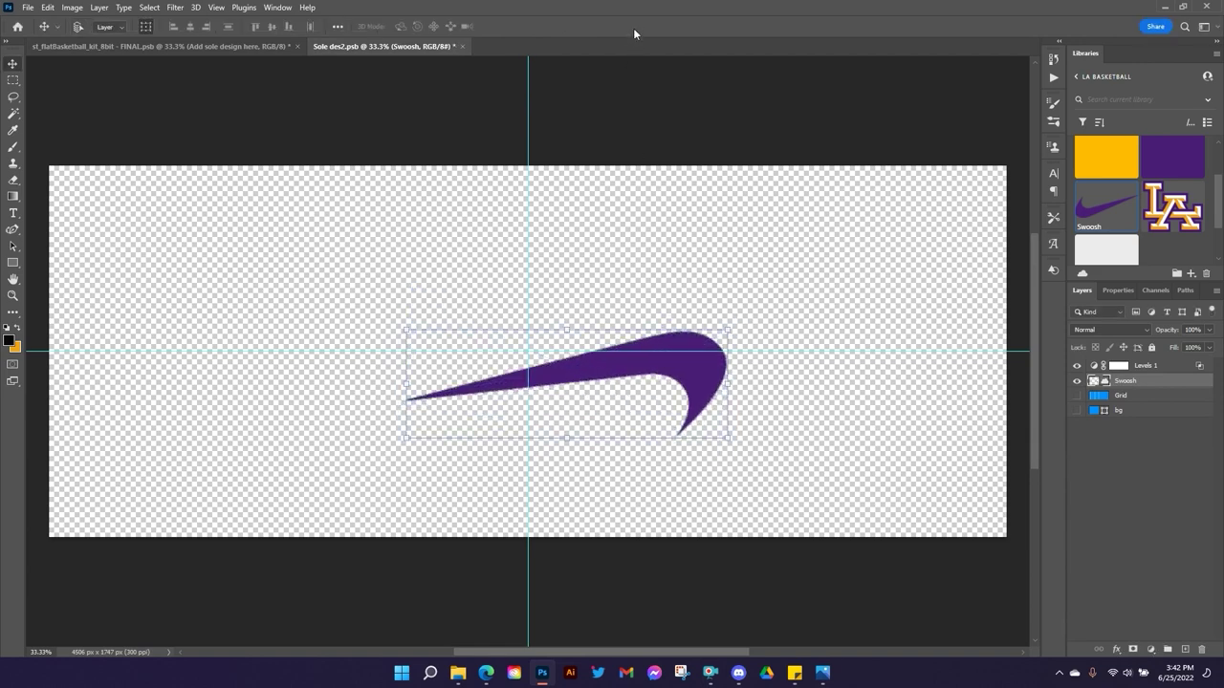
pyautogui.click(459, 46)
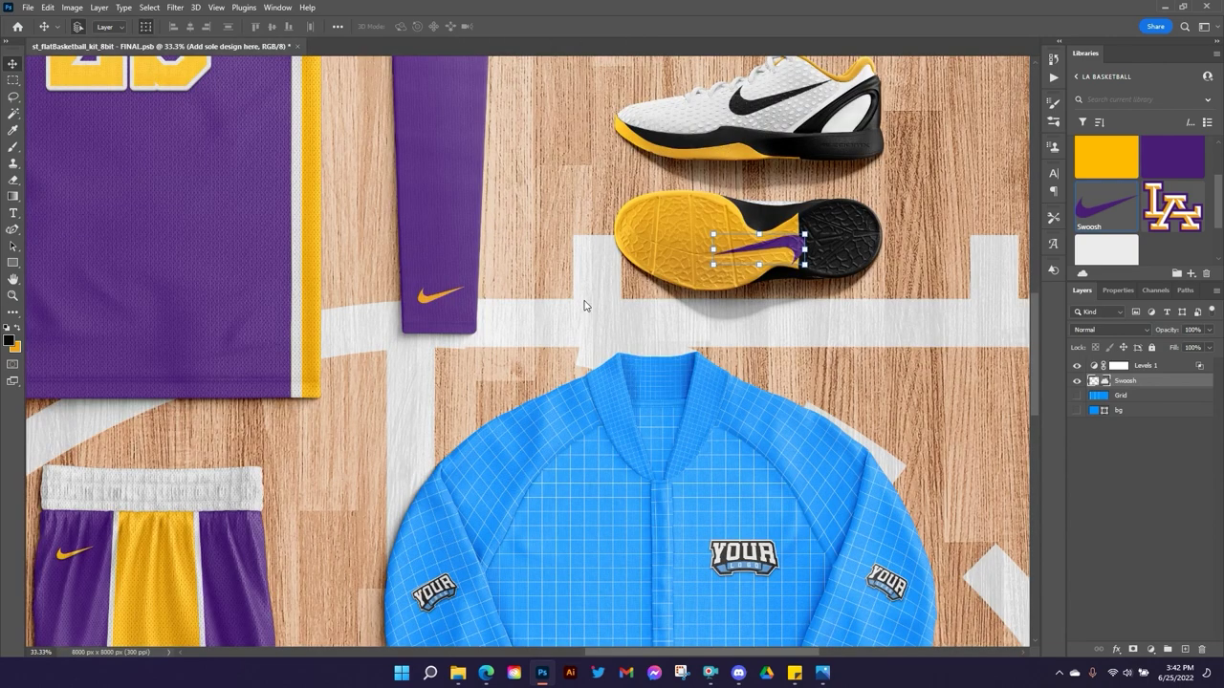
# Collapse the Shoes group, expand the Socks group's Editable parts and hide both sock design layers.
pyautogui.hotkey('ctrl', '0')
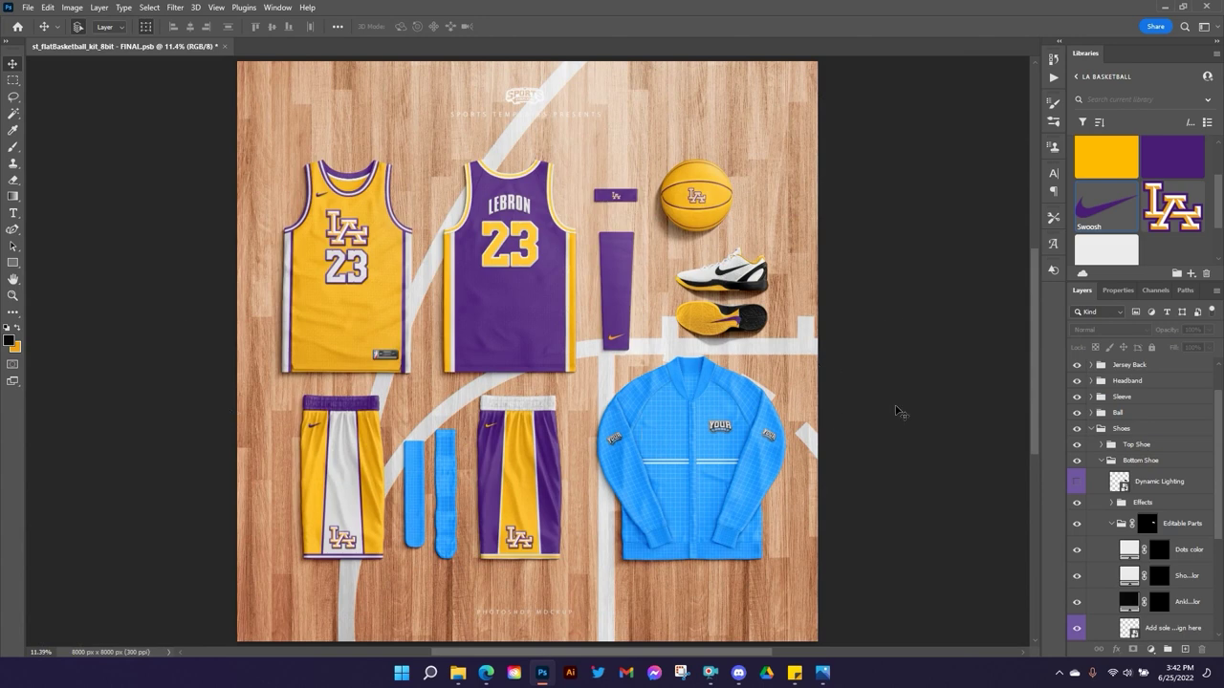
pyautogui.click(1091, 429)
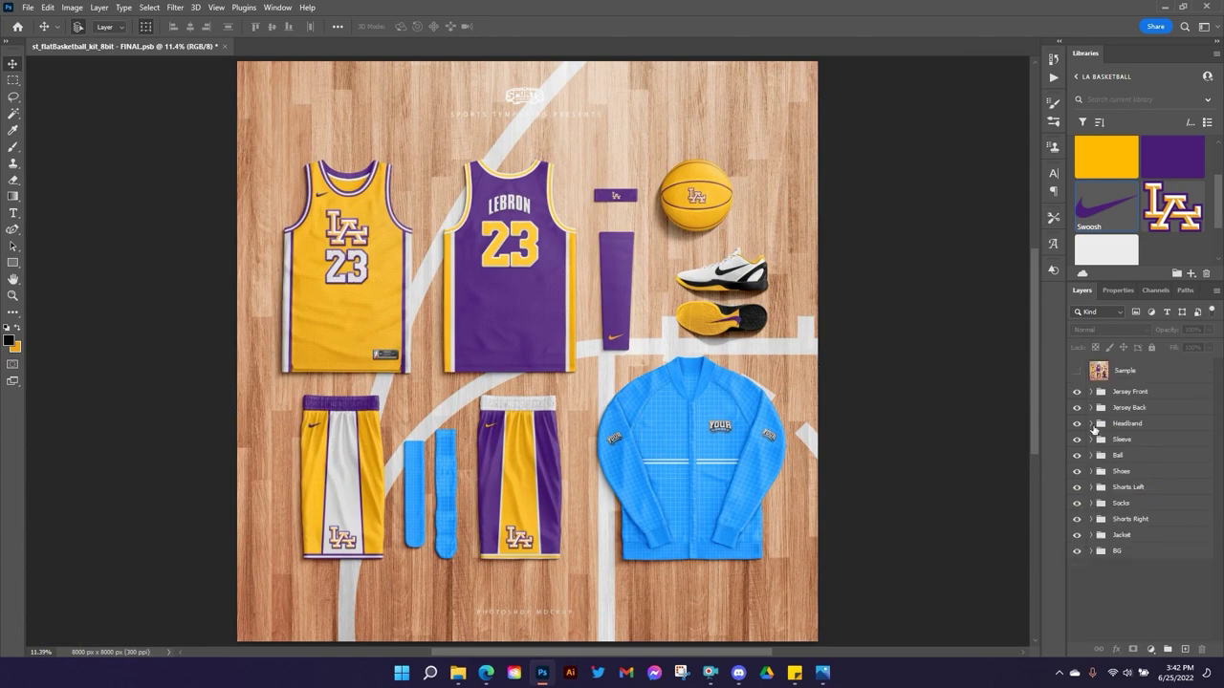
pyautogui.scroll(-2, 1134, 455)
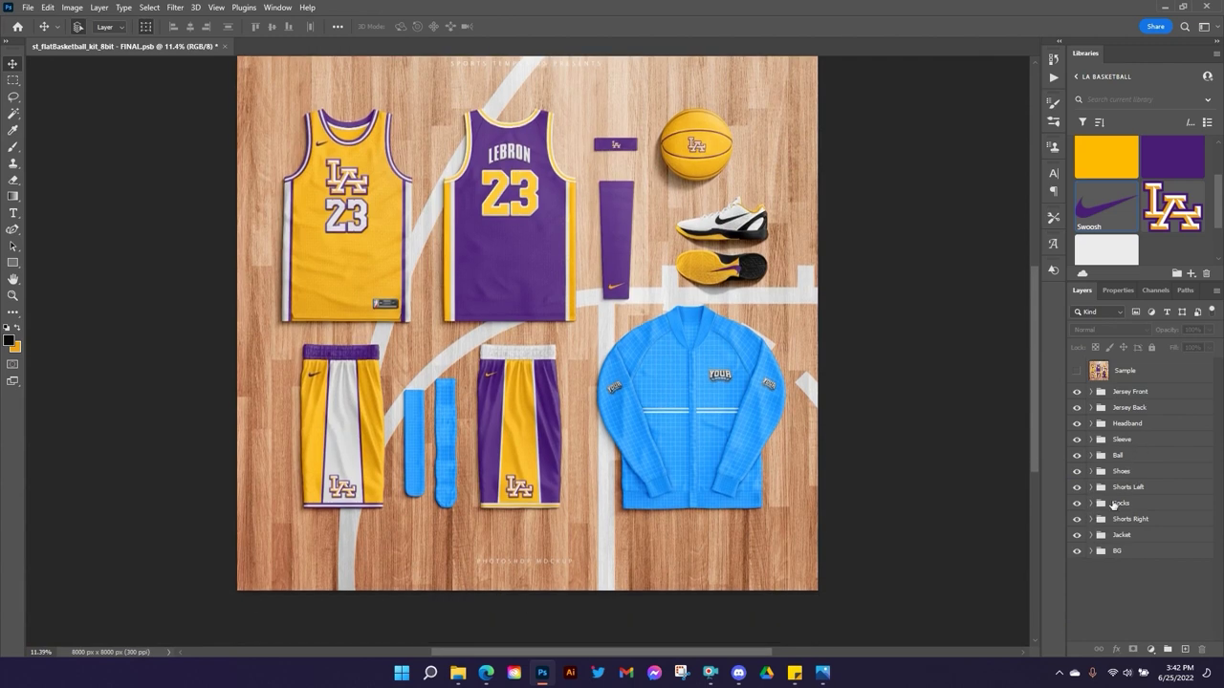
pyautogui.click(1091, 504)
pyautogui.scroll(-1, 1081, 545)
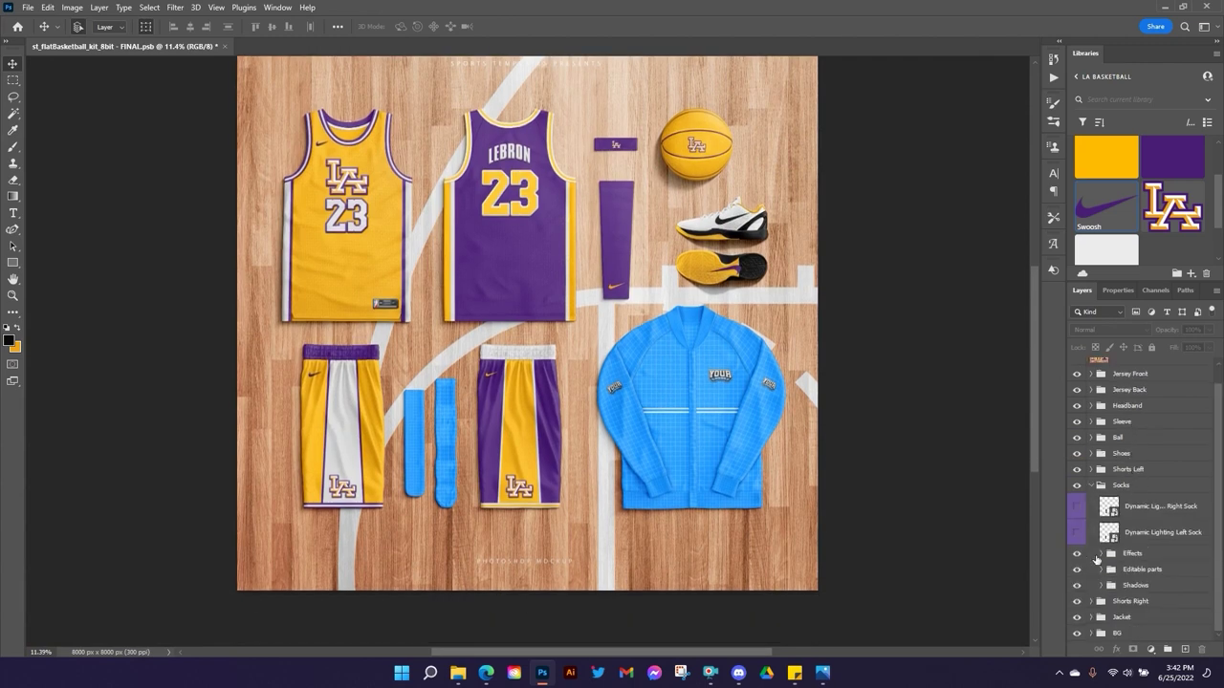
pyautogui.click(1102, 569)
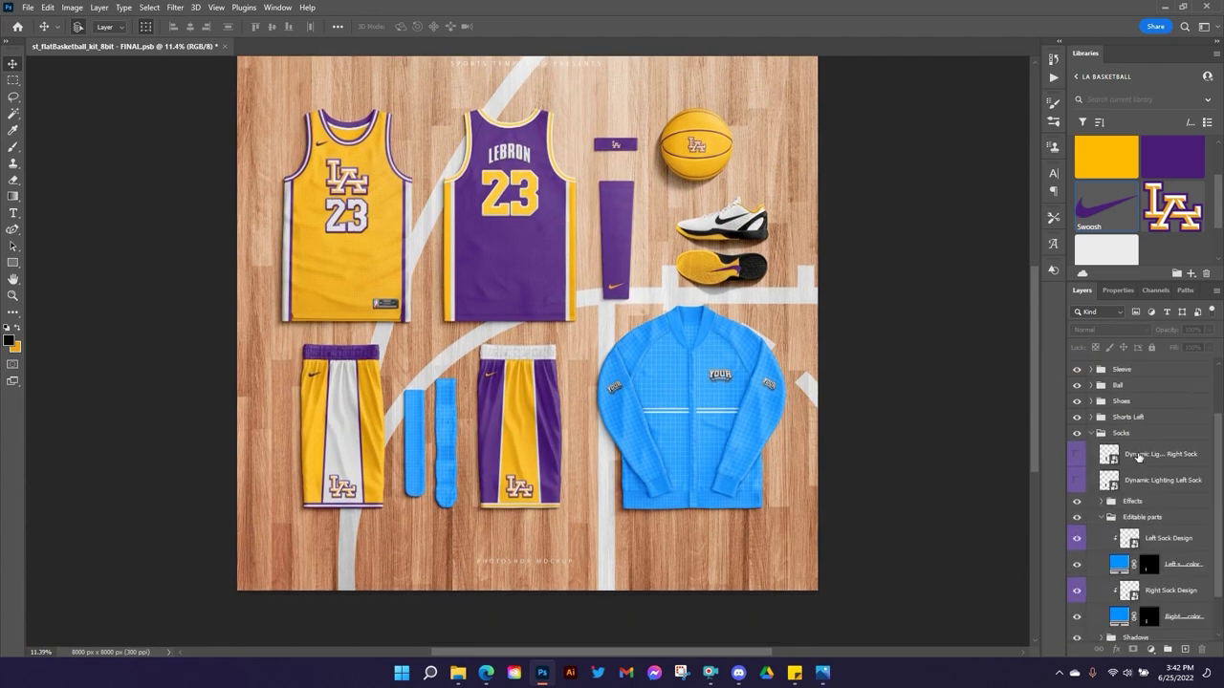
pyautogui.scroll(-3, 1138, 502)
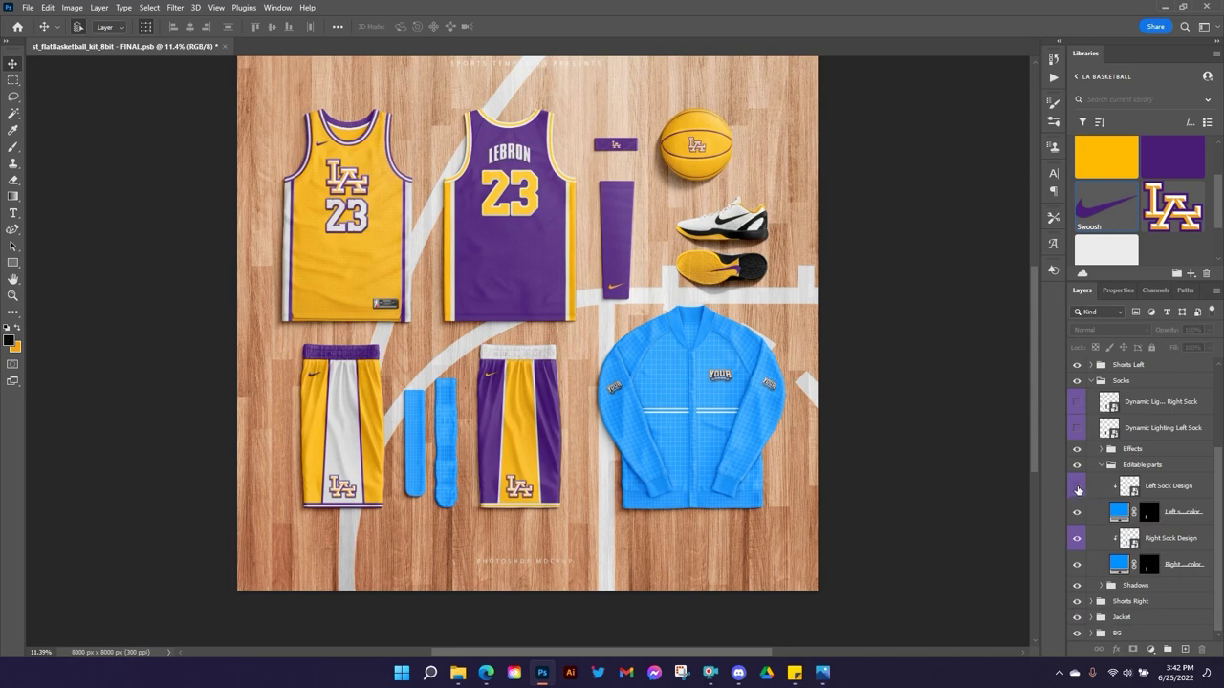
# Color the right sock with the library's White and the left sock with Gold.
pyautogui.click(1169, 567)
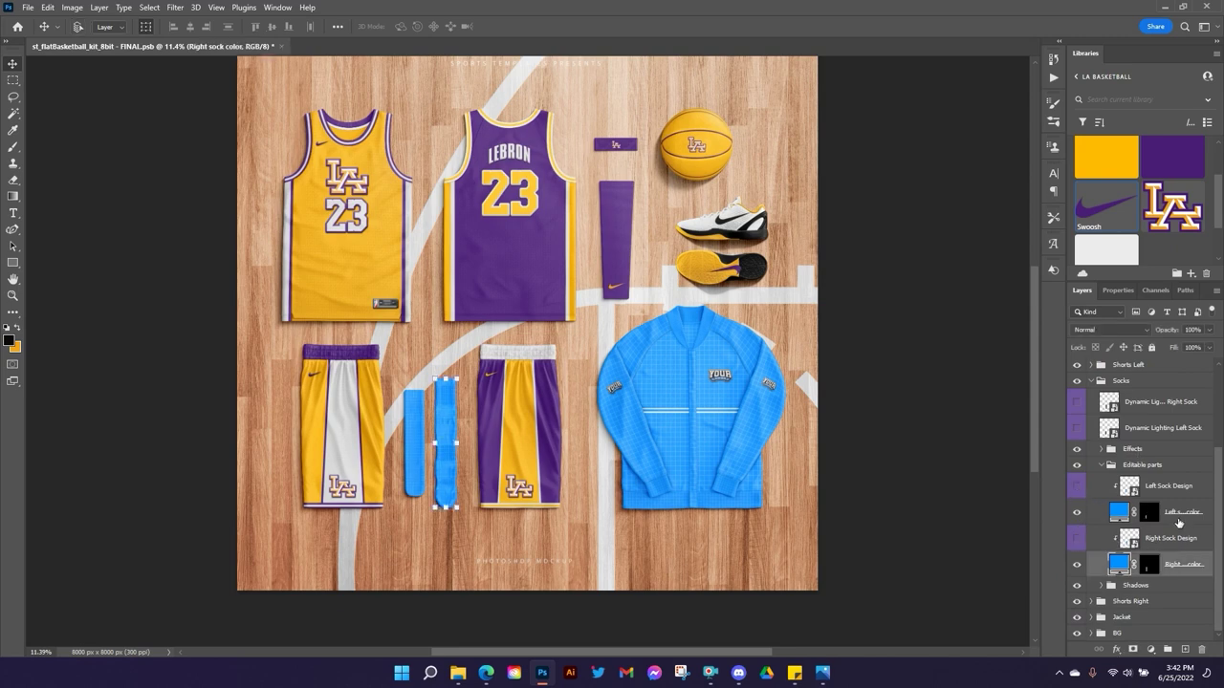
pyautogui.keyDown('ctrl'); pyautogui.click(1177, 517); pyautogui.keyUp('ctrl')
pyautogui.keyDown('ctrl'); pyautogui.click(1174, 517); pyautogui.keyUp('ctrl')
pyautogui.keyDown('ctrl'); pyautogui.click(1174, 518); pyautogui.keyUp('ctrl')
pyautogui.click(1107, 253)
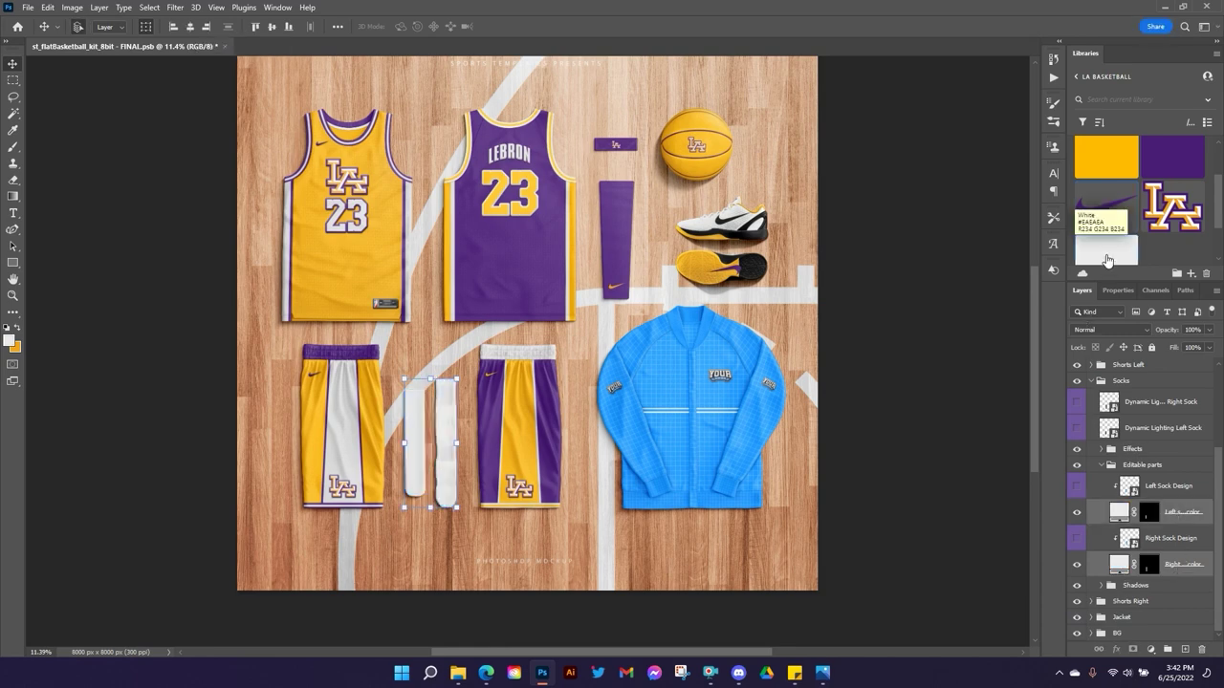
pyautogui.click(1181, 521)
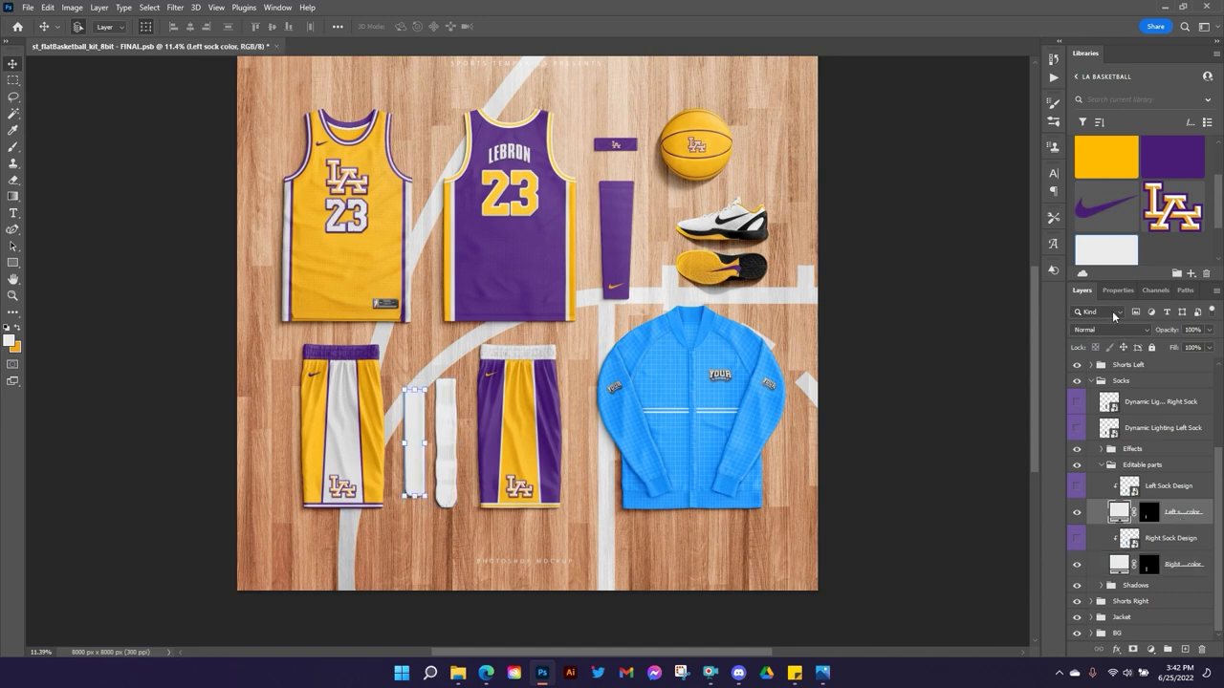
pyautogui.click(1109, 158)
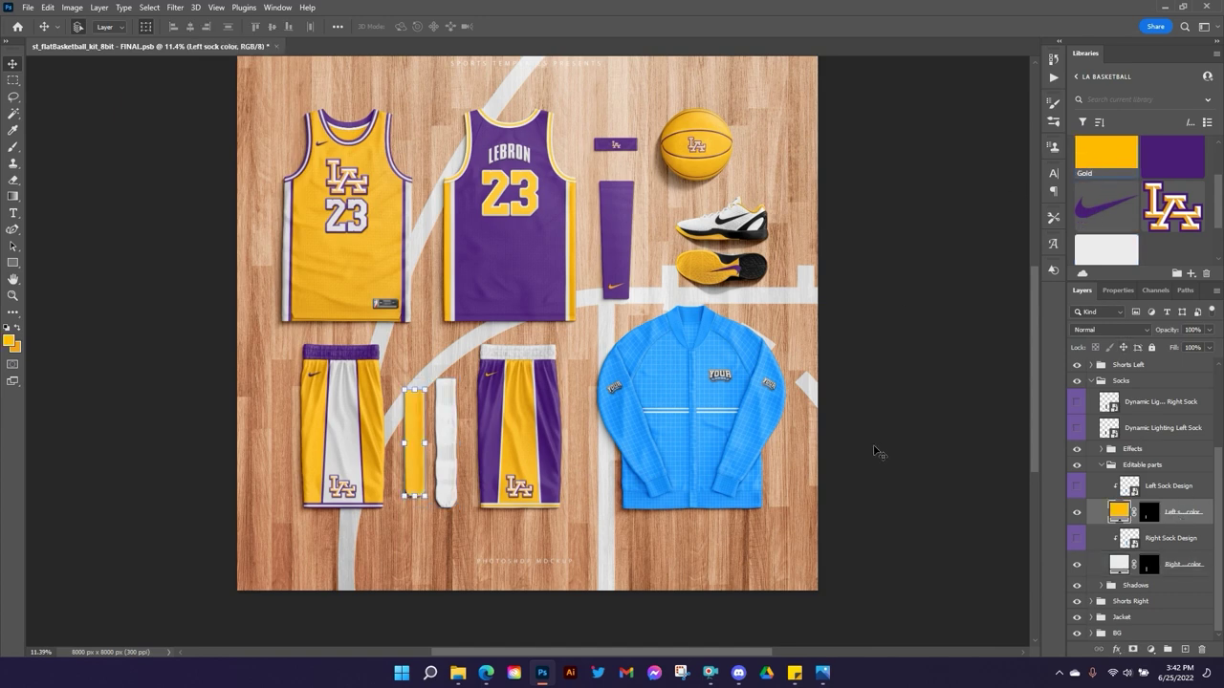
# Show the Left Sock Design and open it, hide its Grid layer and color the bg layer Gold.
pyautogui.click(1075, 489)
pyautogui.doubleClick(1131, 487)
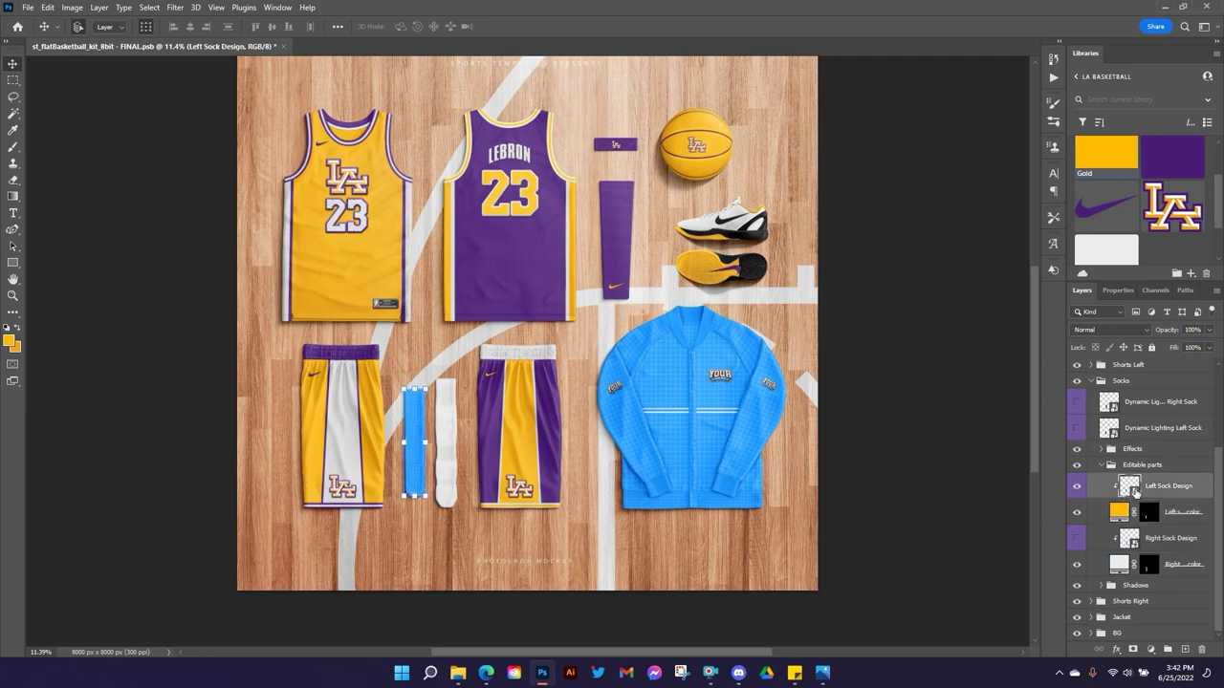
pyautogui.click(1077, 397)
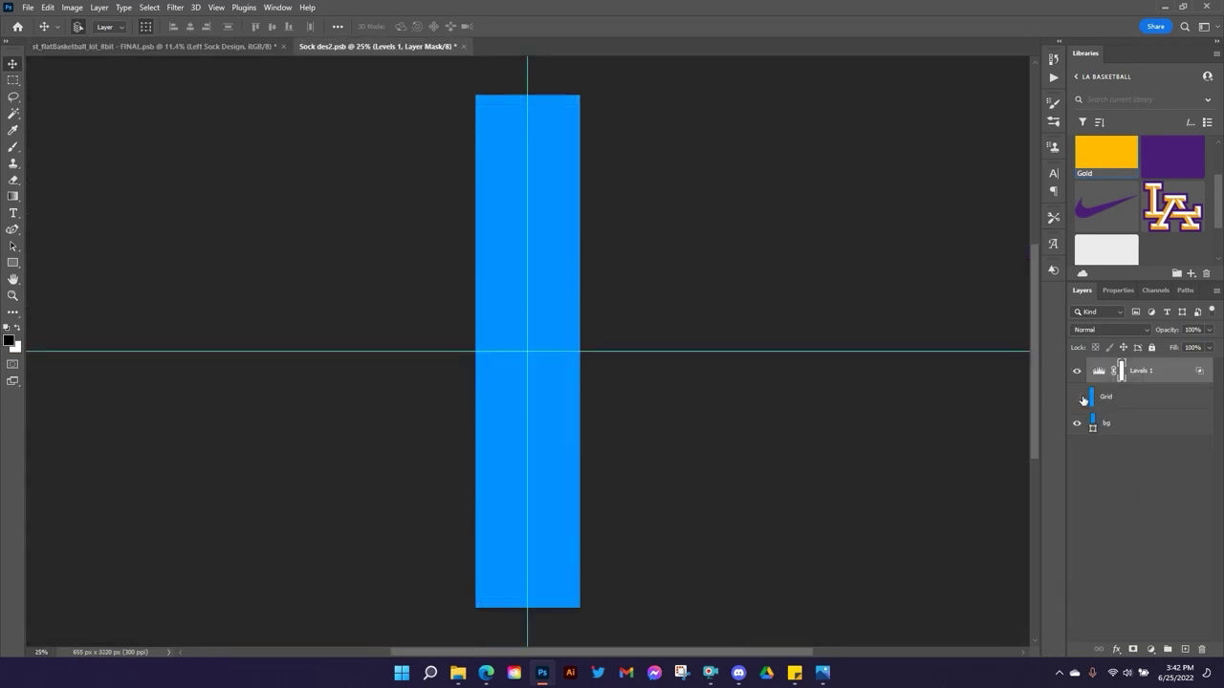
pyautogui.click(1116, 399)
pyautogui.click(1116, 426)
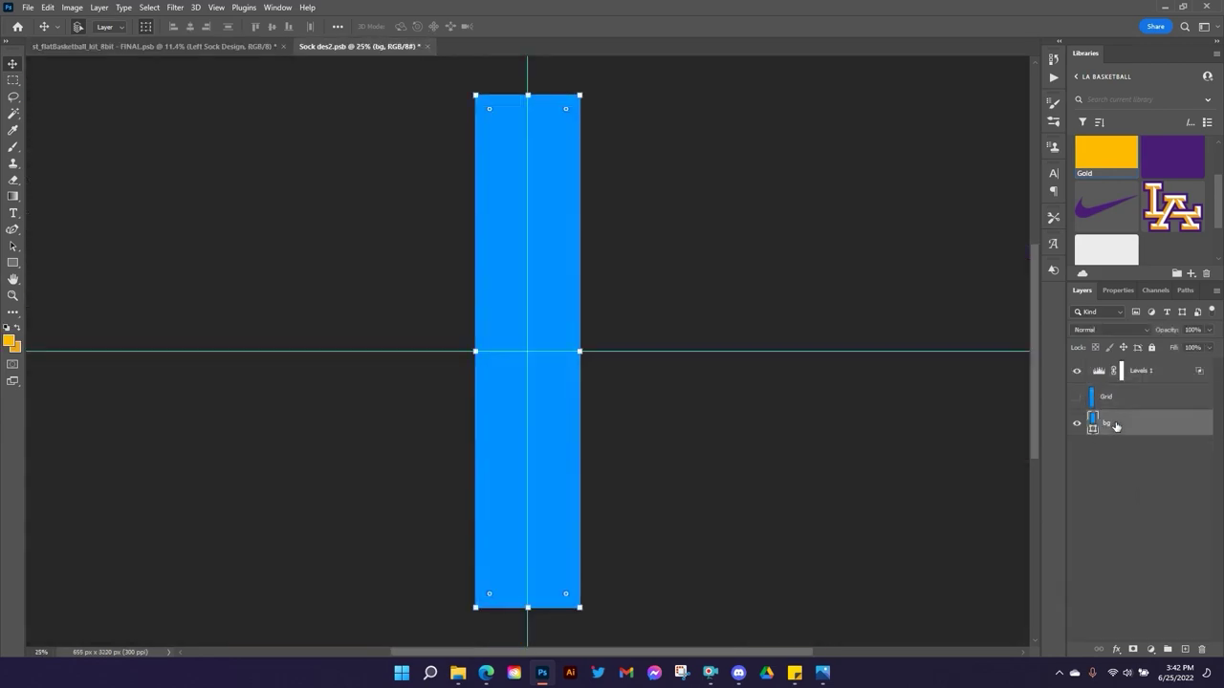
pyautogui.click(1097, 172)
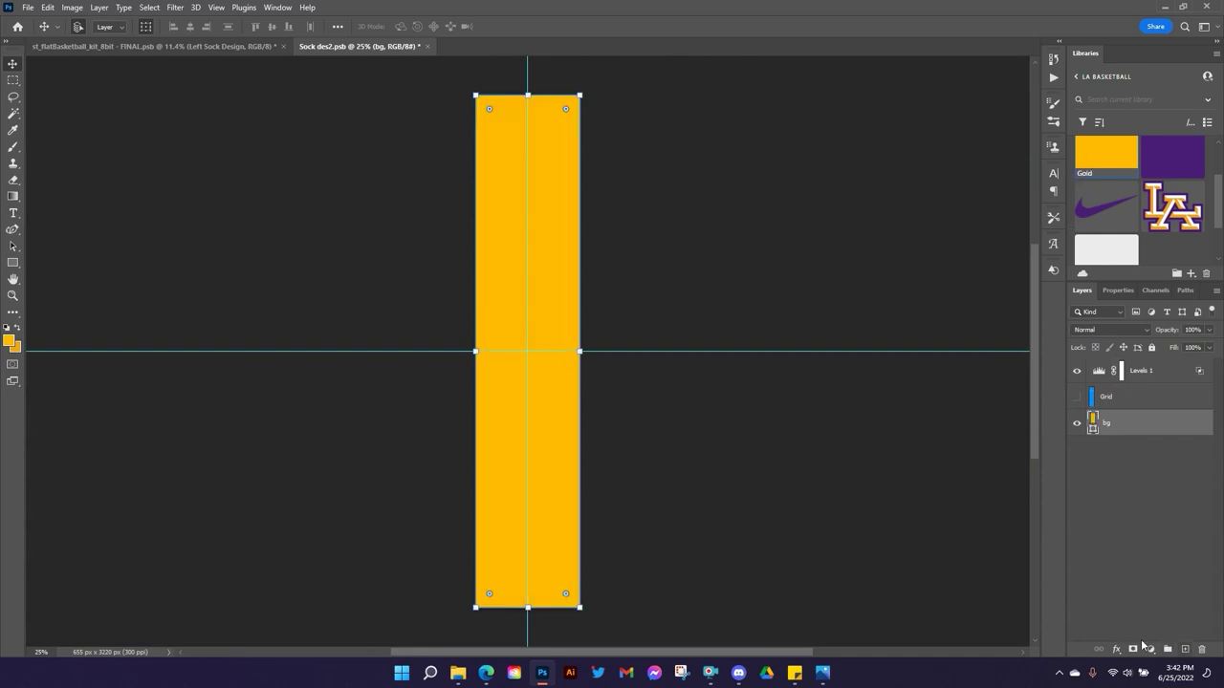
# Duplicate the bg layer, reduce its height to about 25%, and place it as a White block just below the sock's upper edge.
pyautogui.hotkey('ctrl', 'j')
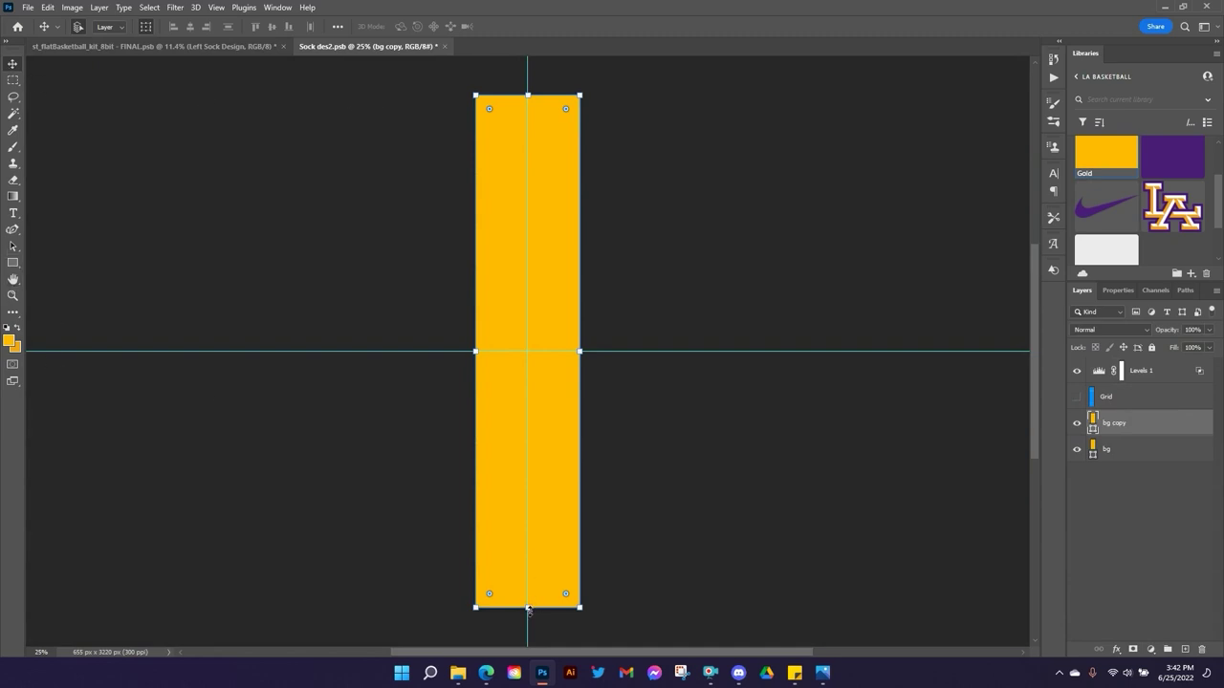
pyautogui.moveTo(528, 609); pyautogui.dragTo(538, 223)
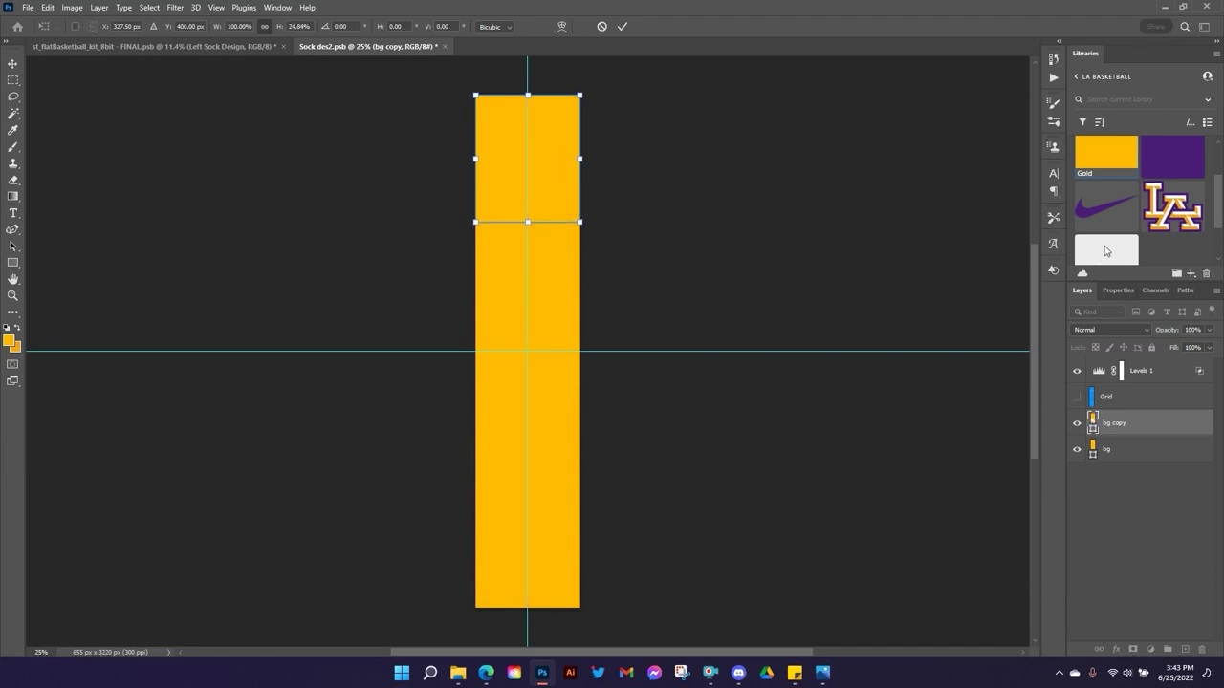
pyautogui.click(628, 26)
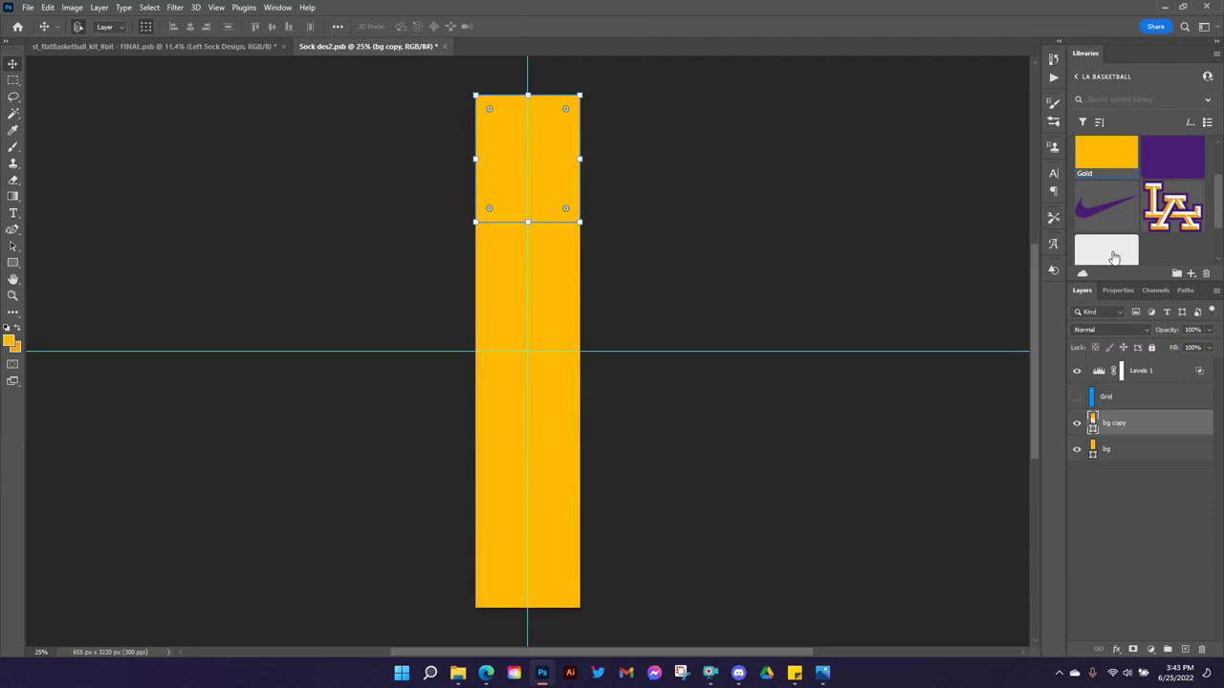
pyautogui.moveTo(1109, 252); pyautogui.dragTo(550, 222)
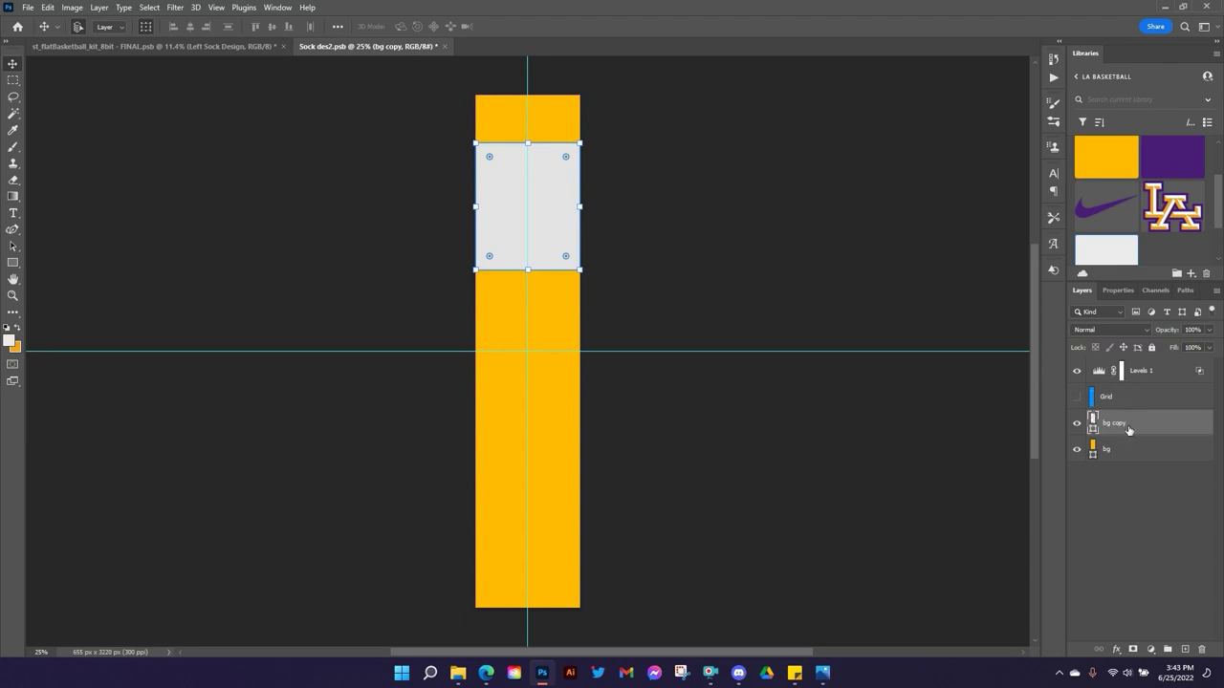
# Duplicate the white block to form a Purple band with a narrower White stripe centered inside, and save it to the mockup.
pyautogui.moveTo(1129, 431); pyautogui.dragTo(1124, 435)
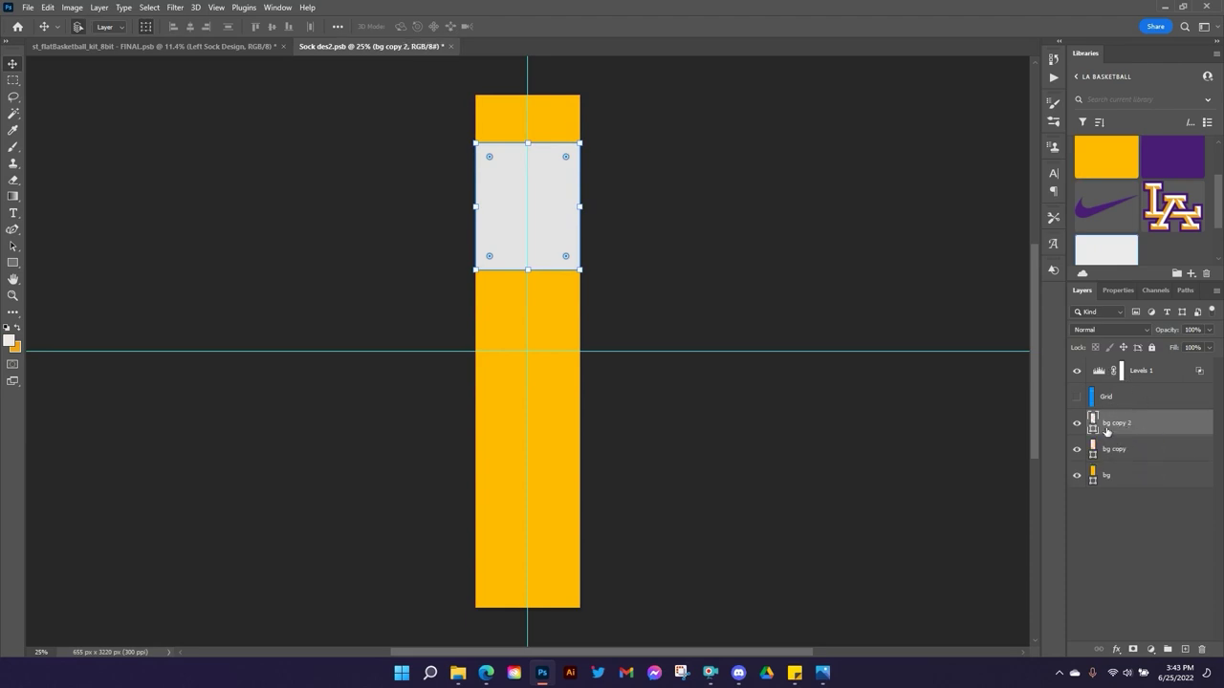
pyautogui.click(1117, 455)
pyautogui.click(1172, 163)
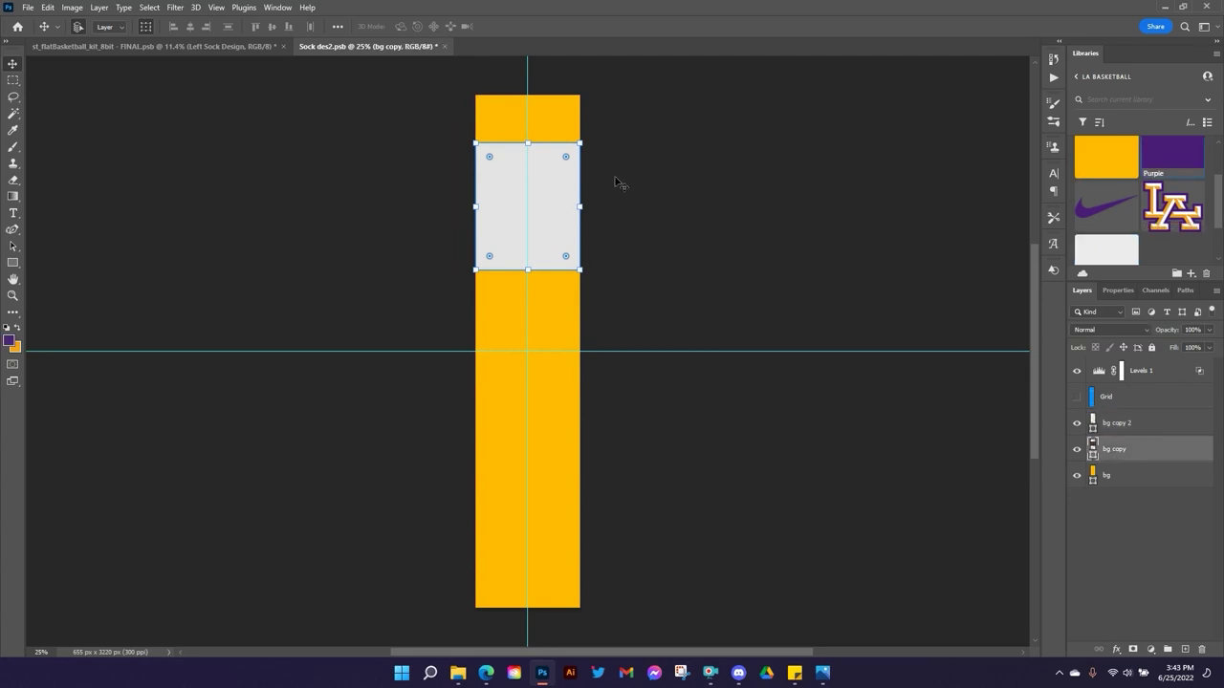
pyautogui.click(1111, 427)
pyautogui.moveTo(527, 143); pyautogui.dragTo(531, 182)
pyautogui.click(621, 27)
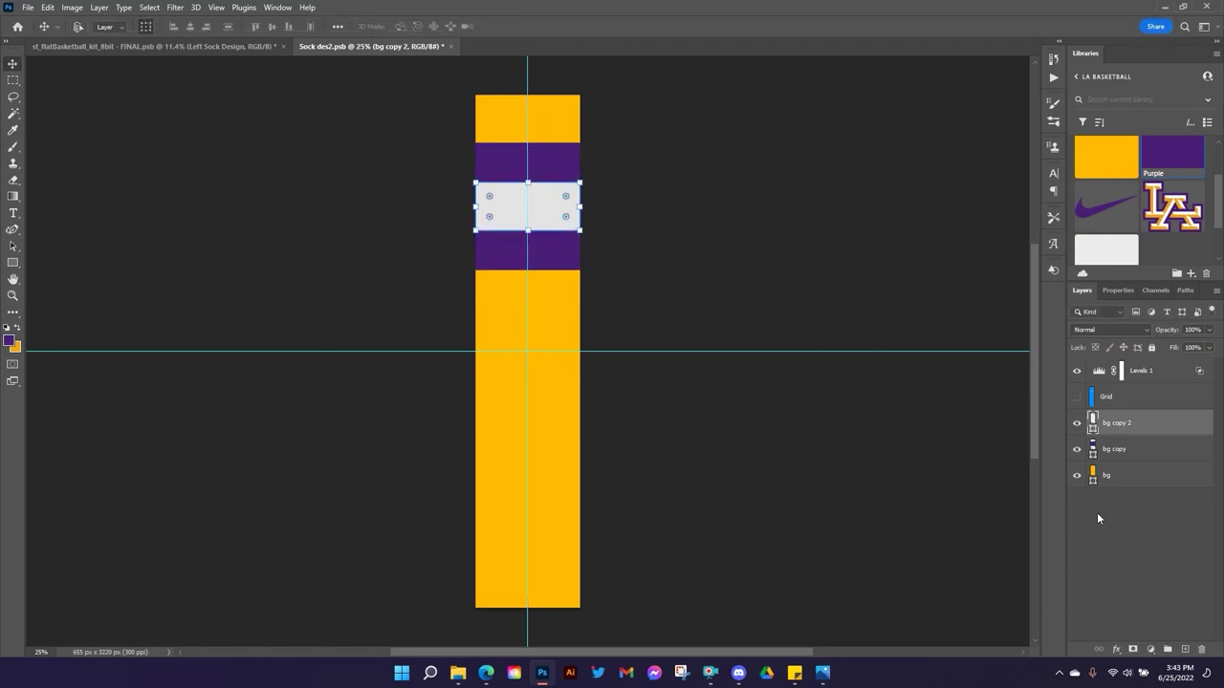
pyautogui.click(198, 45)
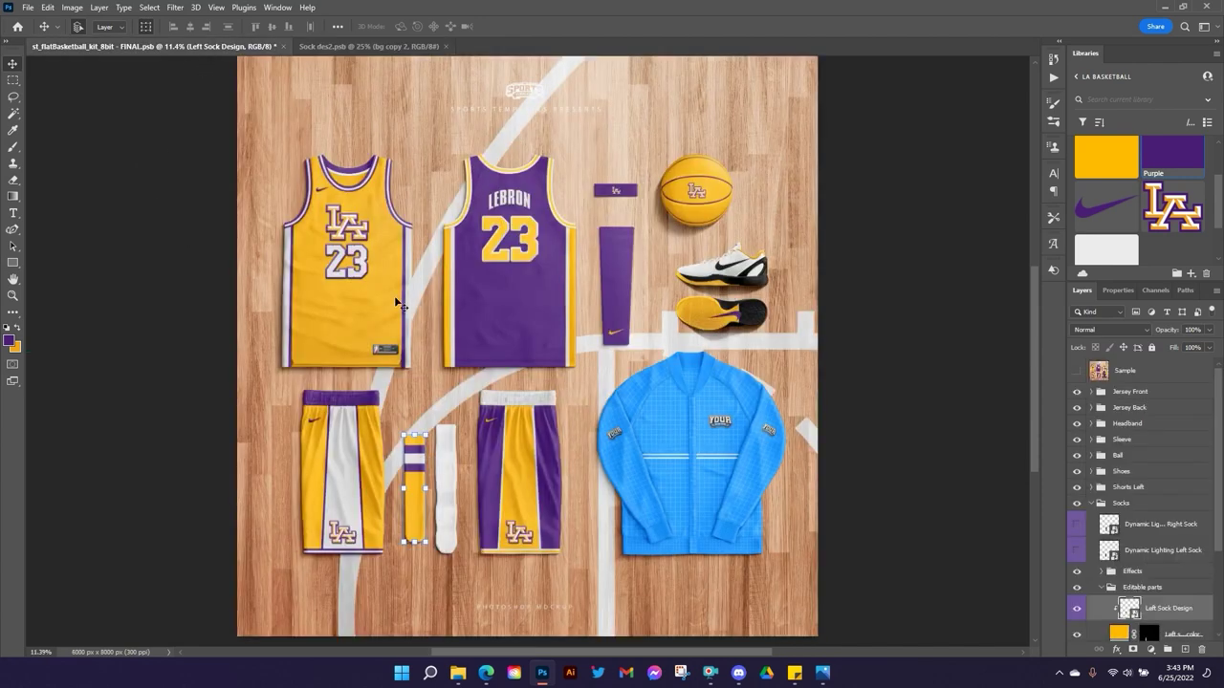
# Scale the purple and white stripes together to 70% height in the left sock design, save it and return to the mockup.
pyautogui.click(369, 45)
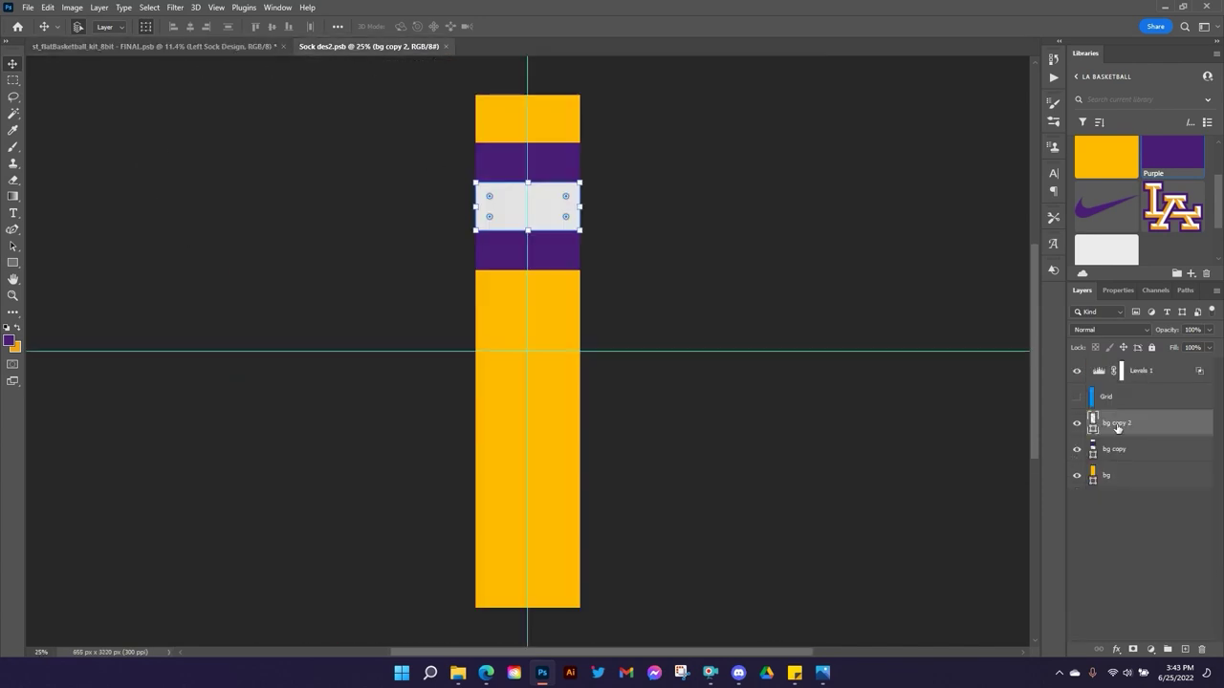
pyautogui.keyDown('shift'); pyautogui.click(1115, 449); pyautogui.keyUp('shift')
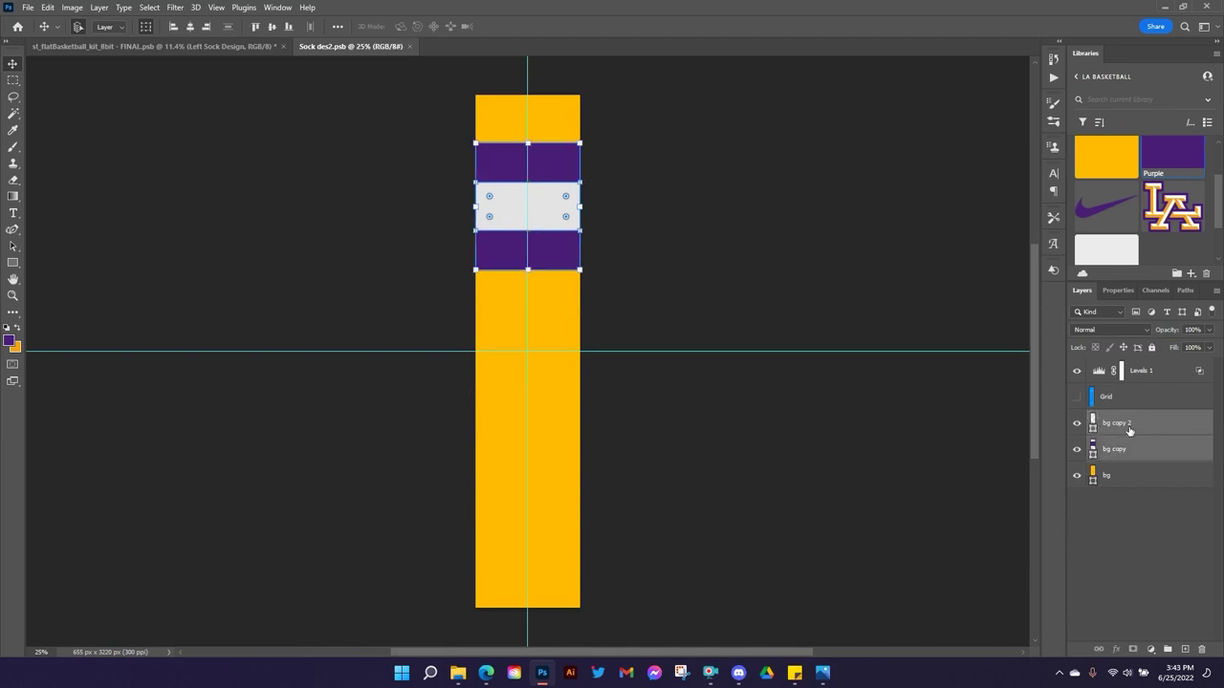
pyautogui.click(1127, 429)
pyautogui.keyDown('shift'); pyautogui.click(1127, 450); pyautogui.keyUp('shift')
pyautogui.click(529, 141)
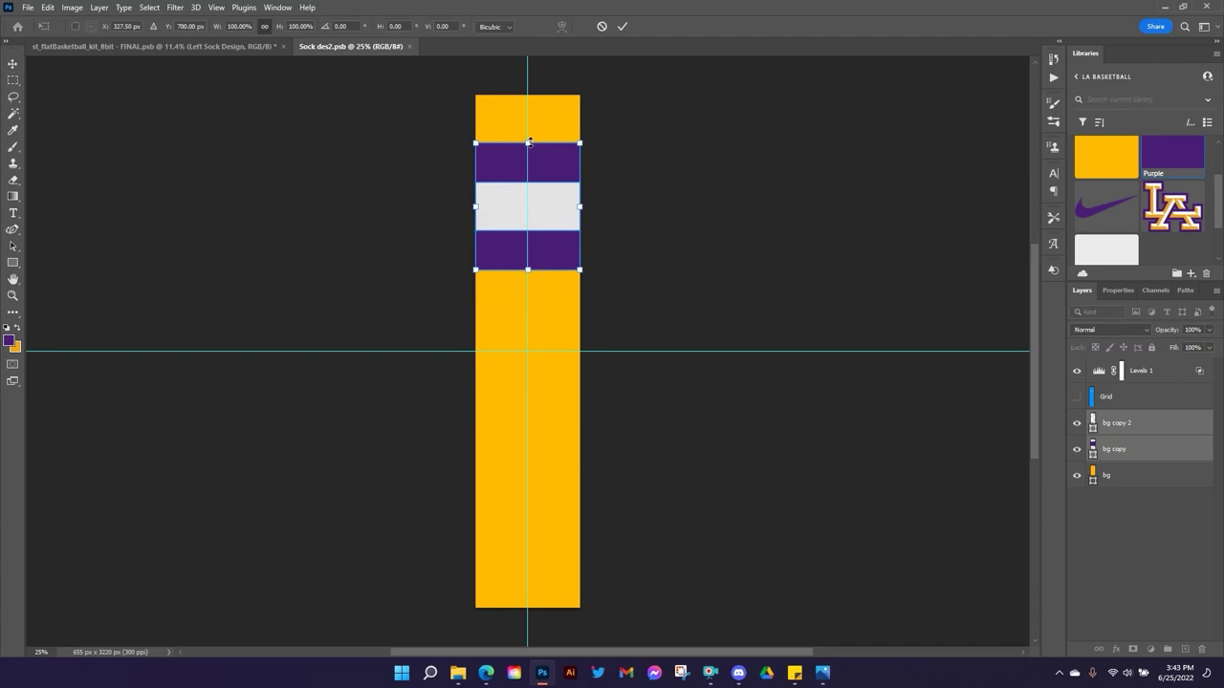
pyautogui.moveTo(529, 142); pyautogui.dragTo(529, 161)
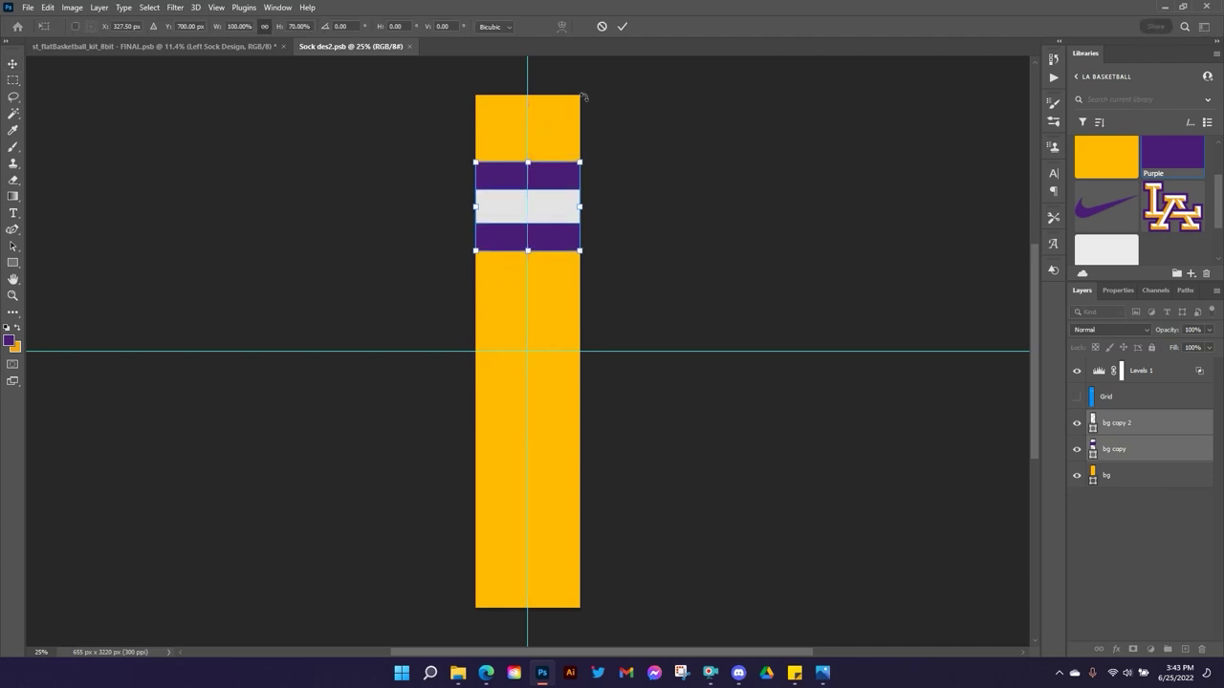
pyautogui.click(622, 26)
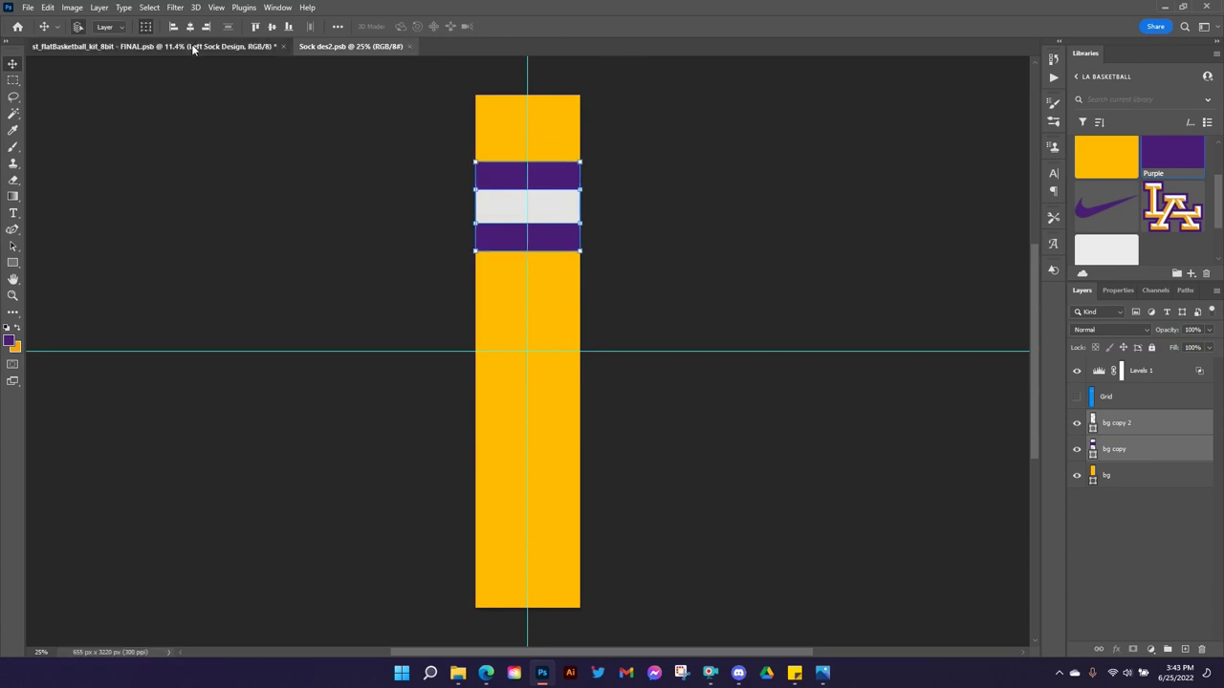
pyautogui.click(244, 46)
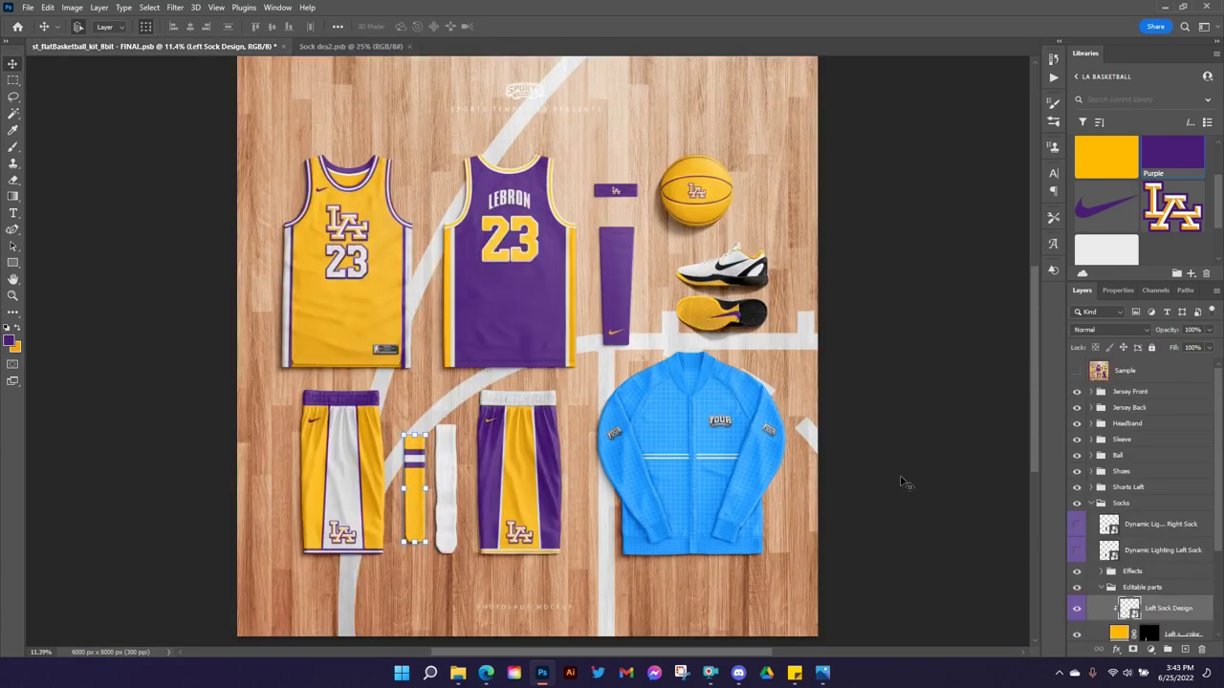
# Show and open the Right Sock Design, hide its Grid, color the bg layer White and duplicate it.
pyautogui.scroll(-3, 1125, 574)
pyautogui.click(1079, 585)
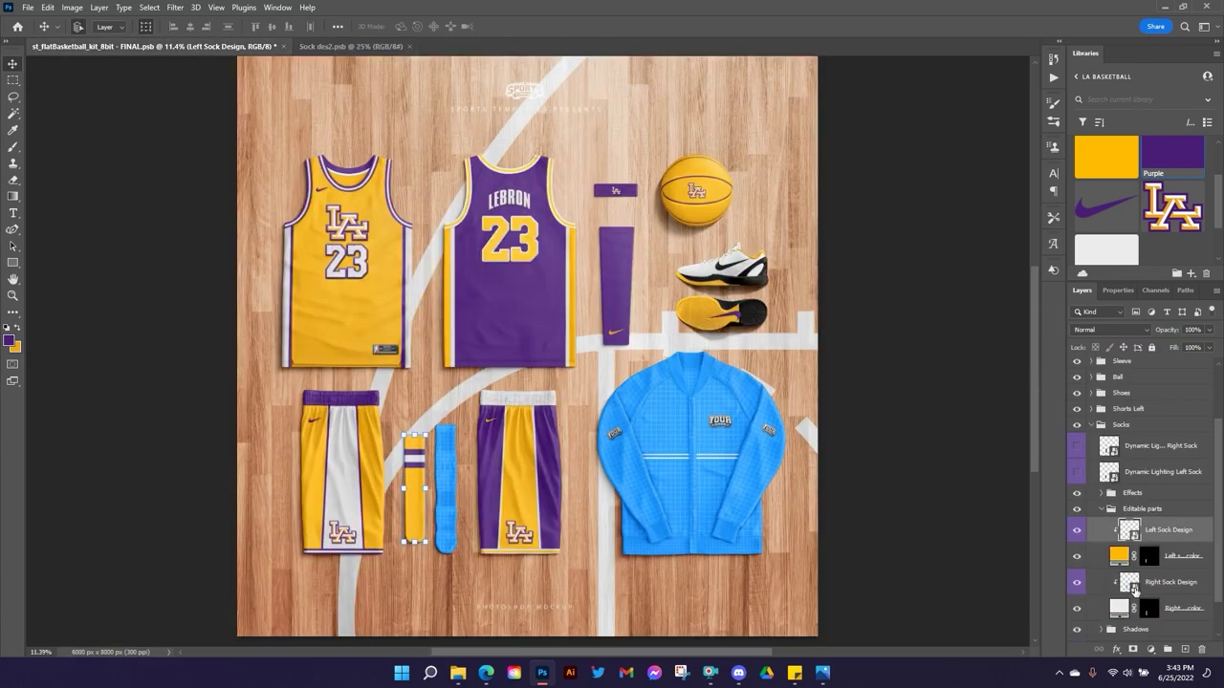
pyautogui.doubleClick(1131, 582)
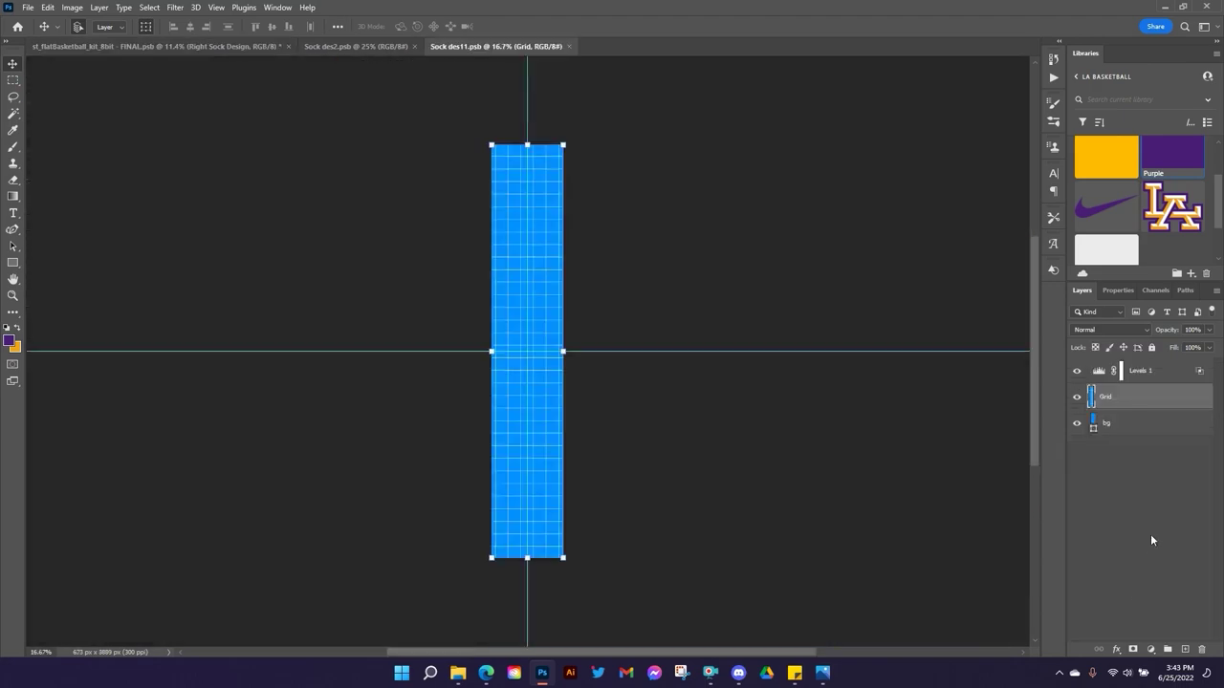
pyautogui.click(1135, 425)
pyautogui.click(1097, 258)
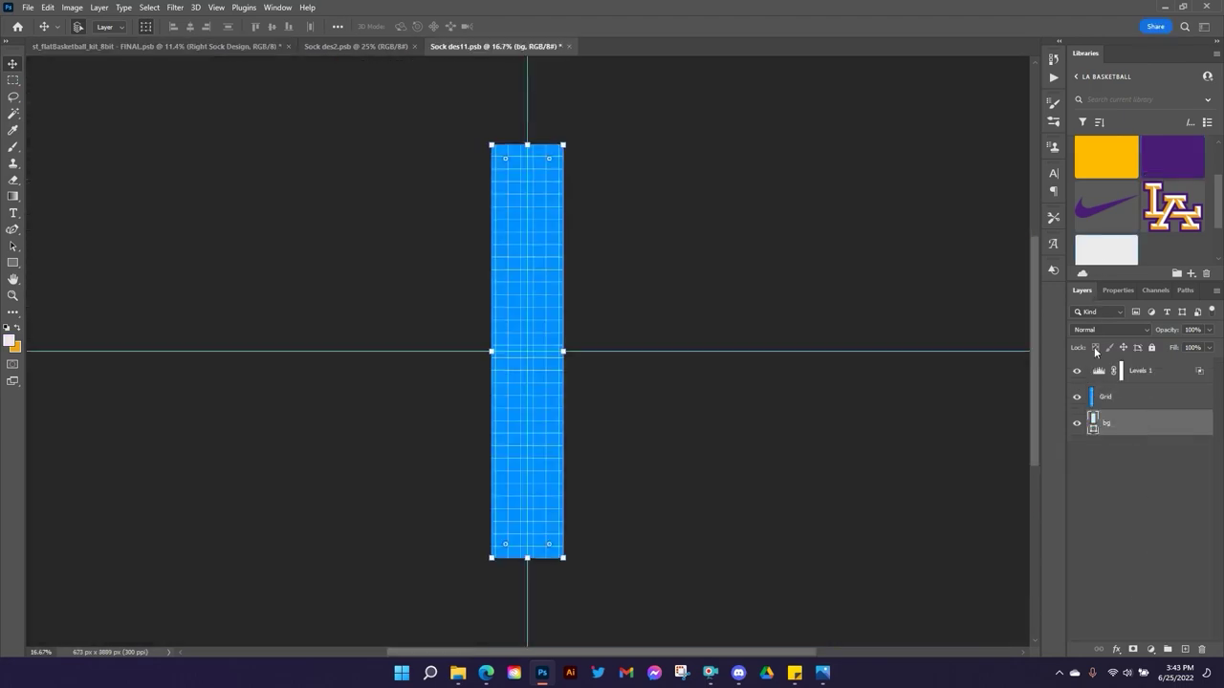
pyautogui.click(1077, 397)
pyautogui.hotkey('ctrl', 'j')
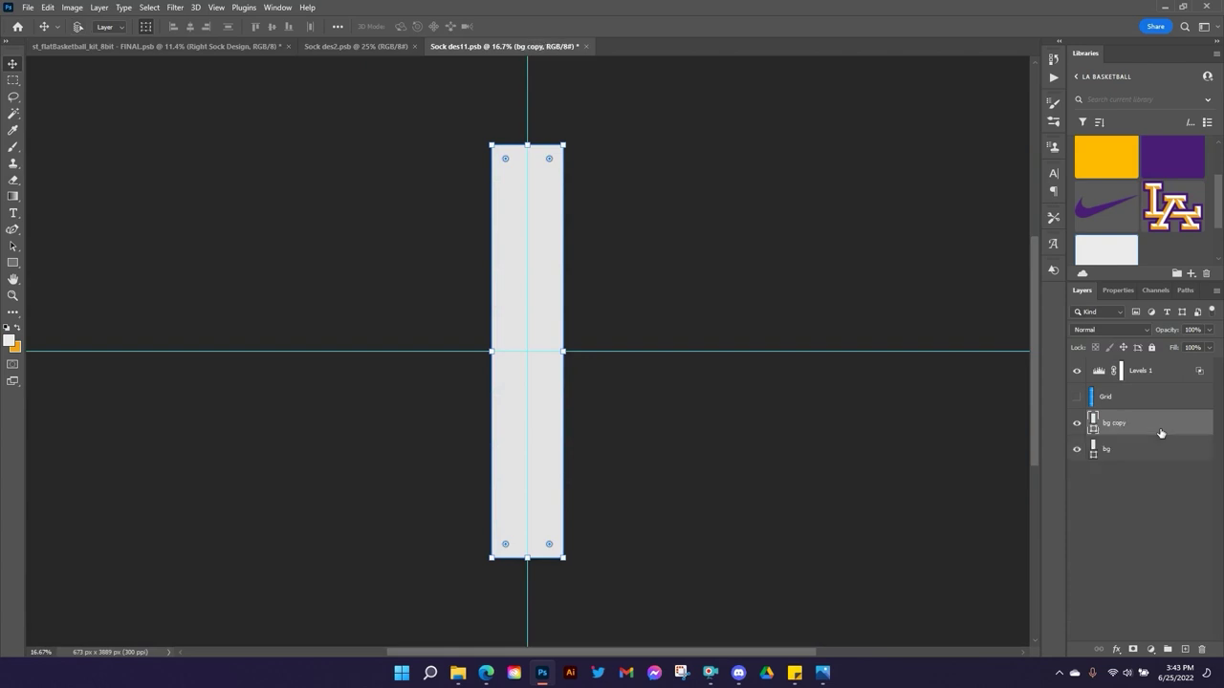
# Color the bg copy layer Purple and shorten it from below to about a quarter of the sock's height.
pyautogui.click(1172, 156)
pyautogui.hotkey('alt', 'BackSpace')
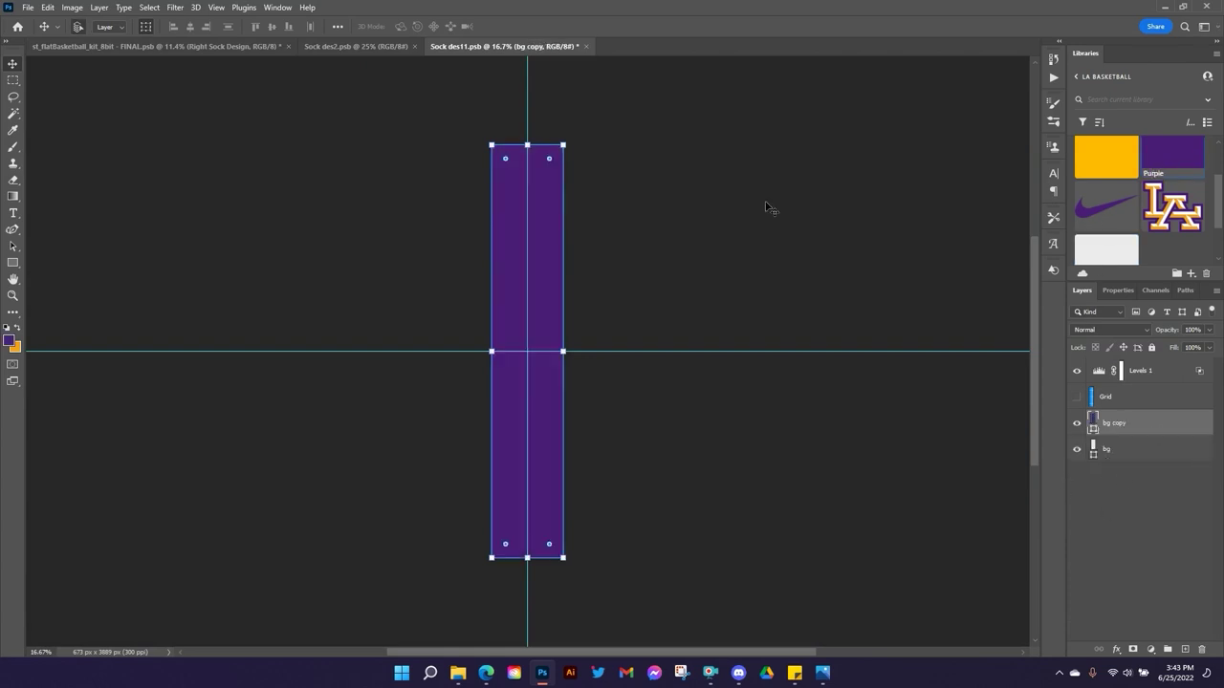
pyautogui.moveTo(527, 556); pyautogui.dragTo(541, 244)
pyautogui.click(623, 27)
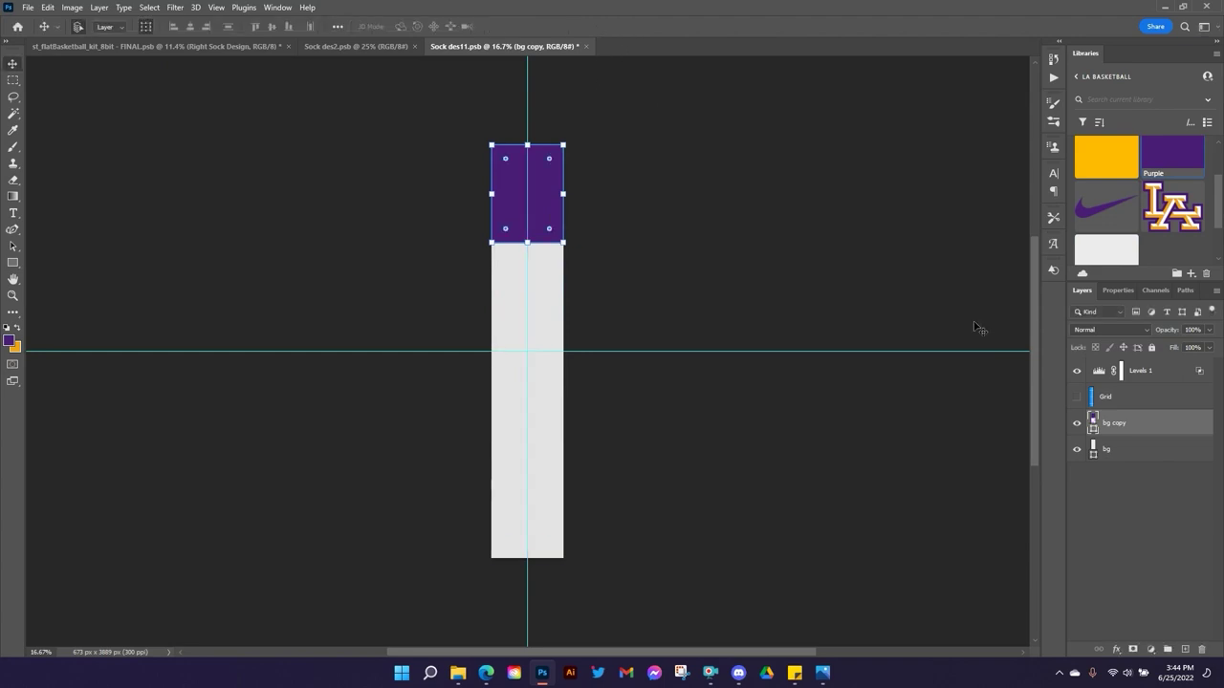
# Duplicate the purple block as a centered Gold stripe at about 34% height, save the design and return to the mockup.
pyautogui.hotkey('ctrl', 'j')
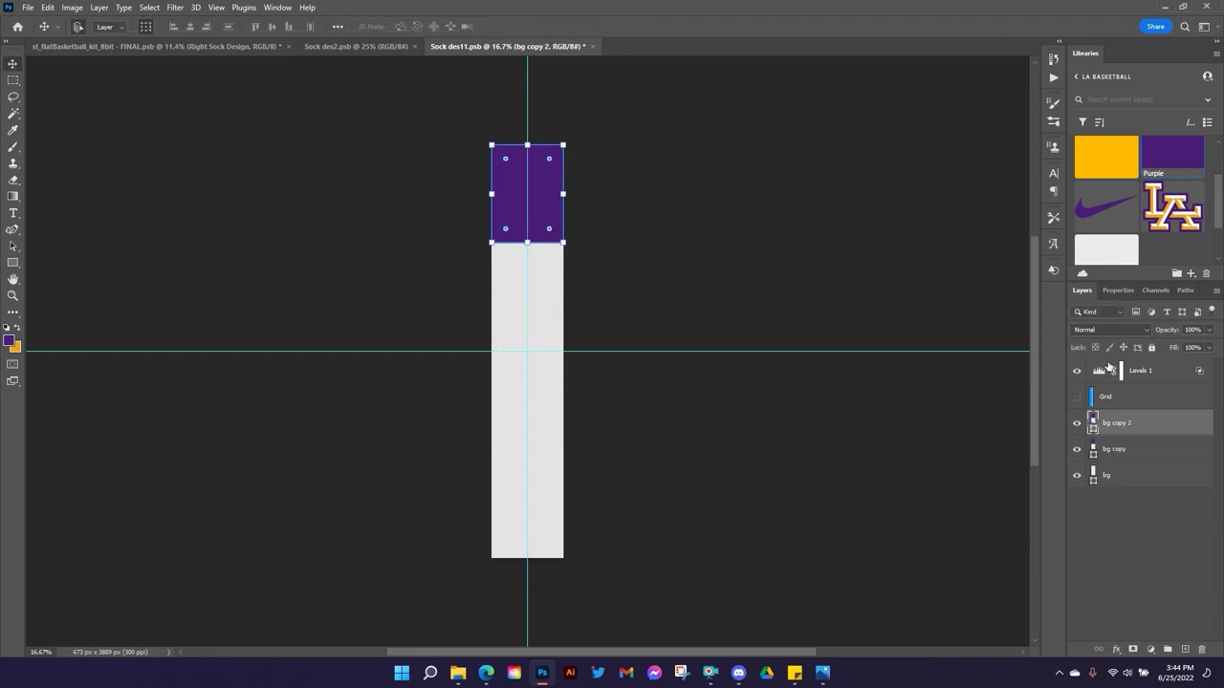
pyautogui.click(1106, 156)
pyautogui.click(530, 245)
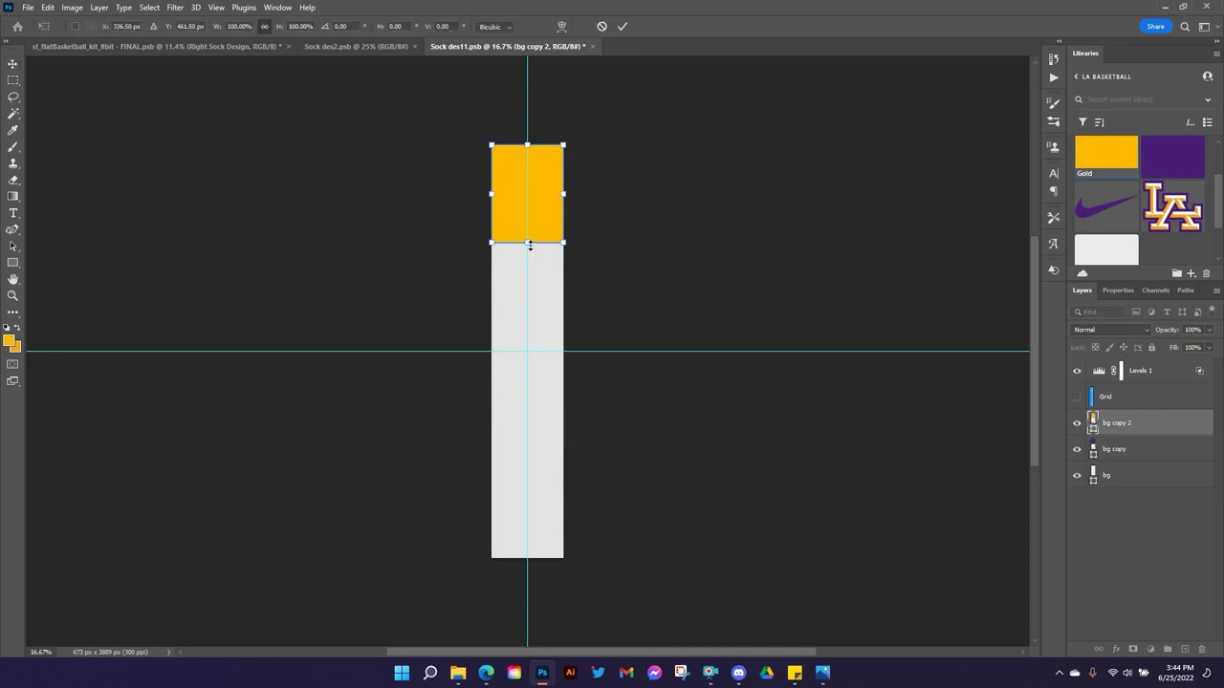
pyautogui.moveTo(530, 244); pyautogui.dragTo(531, 212)
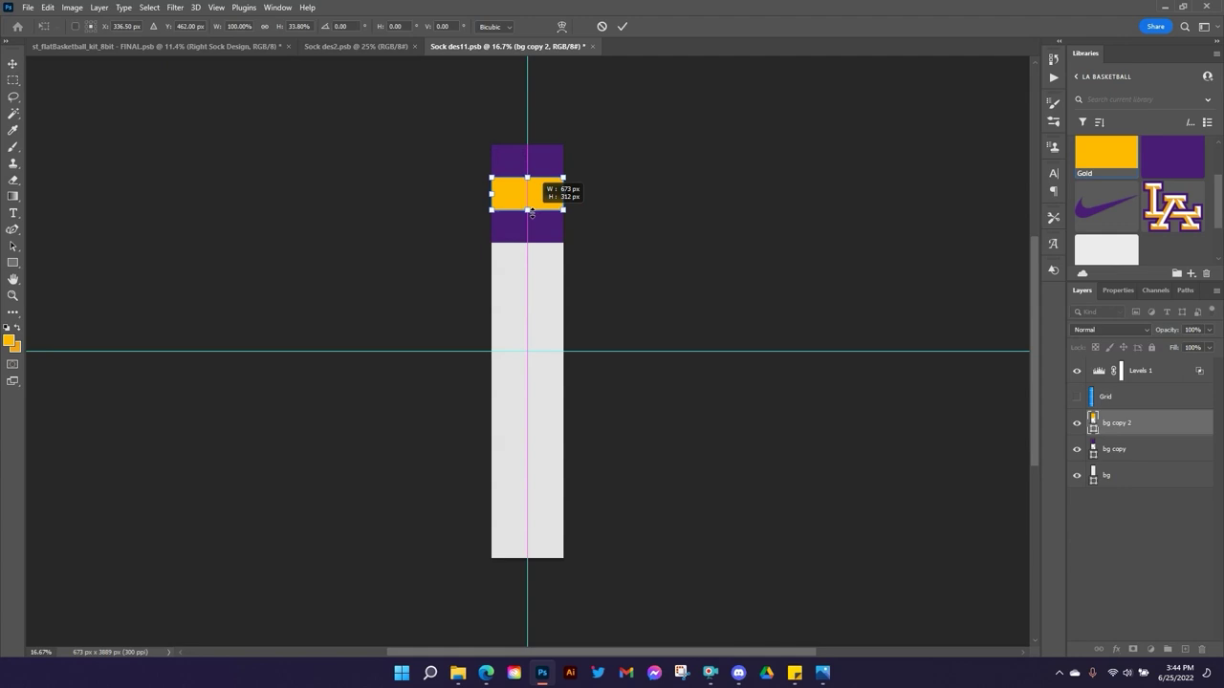
pyautogui.click(622, 26)
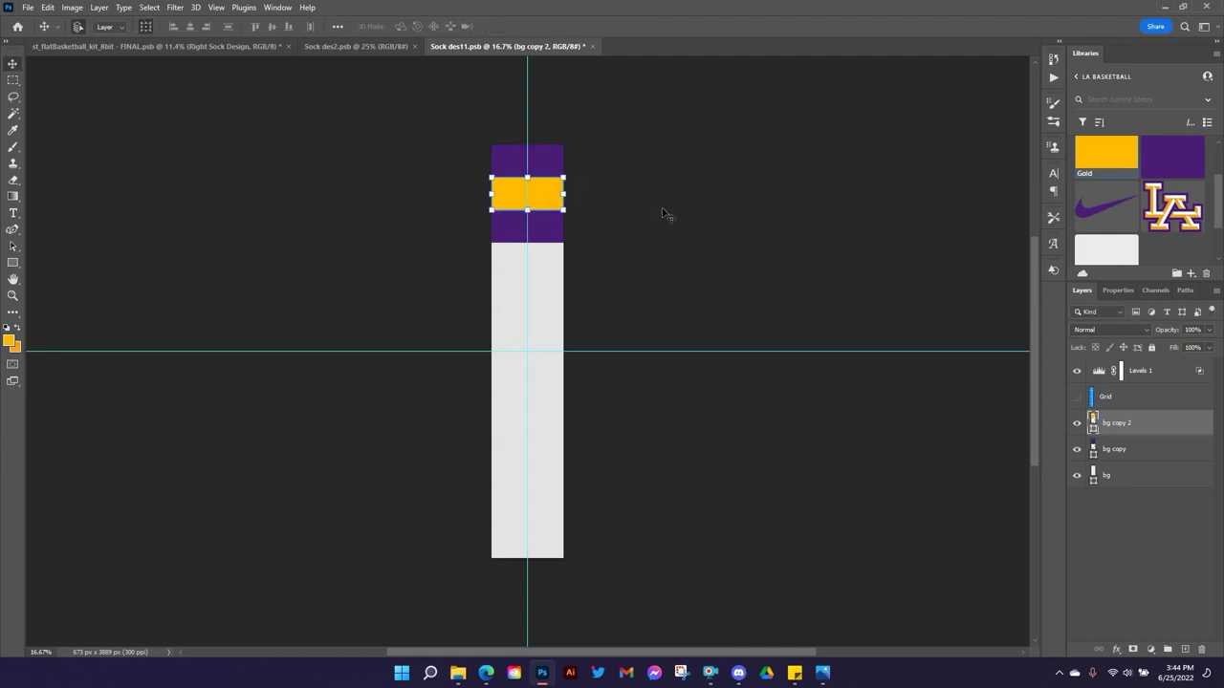
pyautogui.click(249, 46)
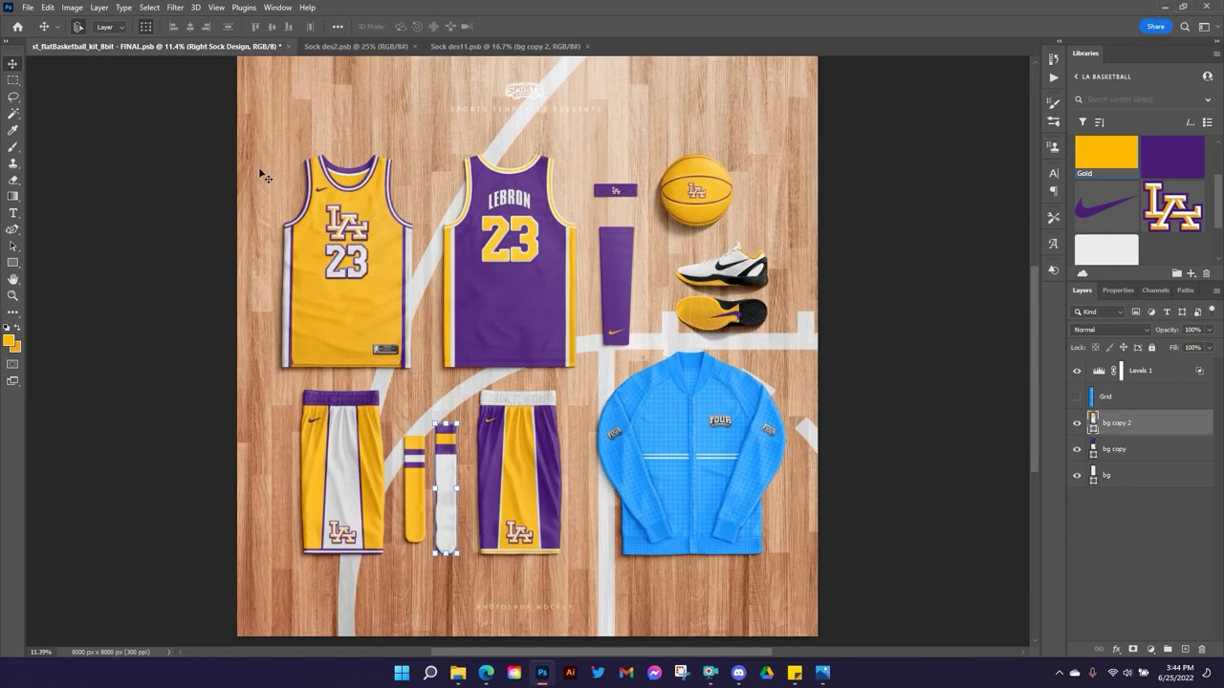
# Compress the purple and gold stripes together to about 83% height in the right sock design, keeping their upper edge fixed, and save it to the mockup.
pyautogui.click(172, 344)
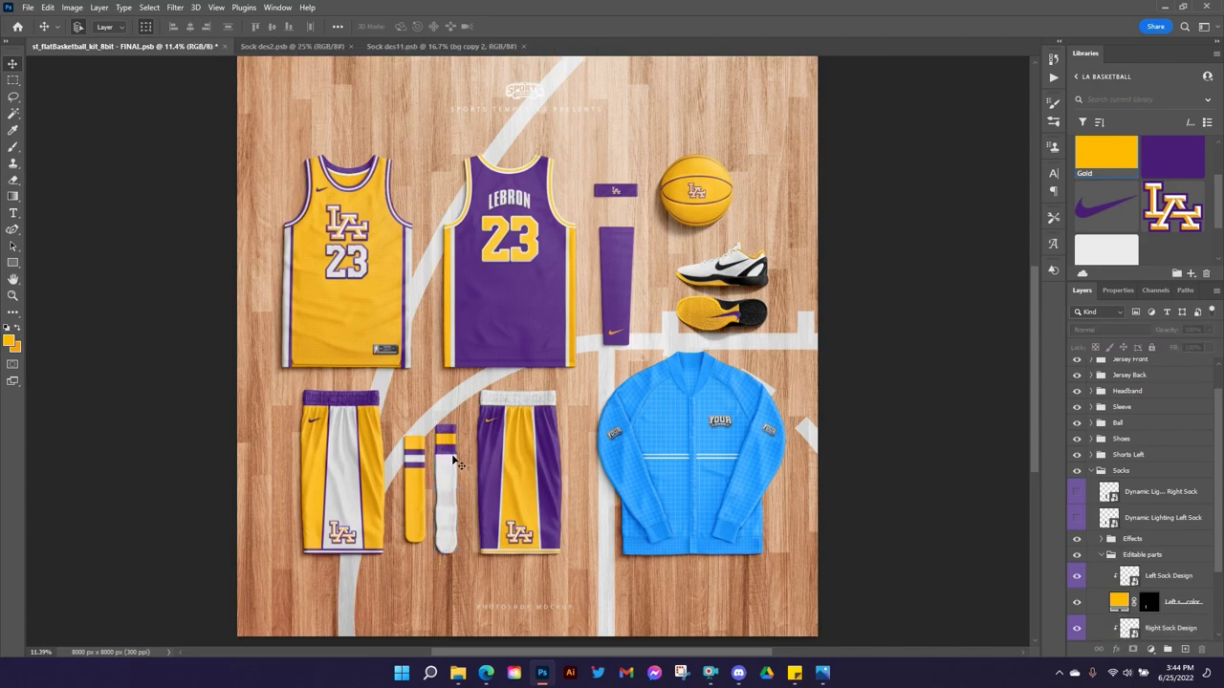
pyautogui.hotkey('ctrl', '+')
pyautogui.hotkey('ctrl', '+')
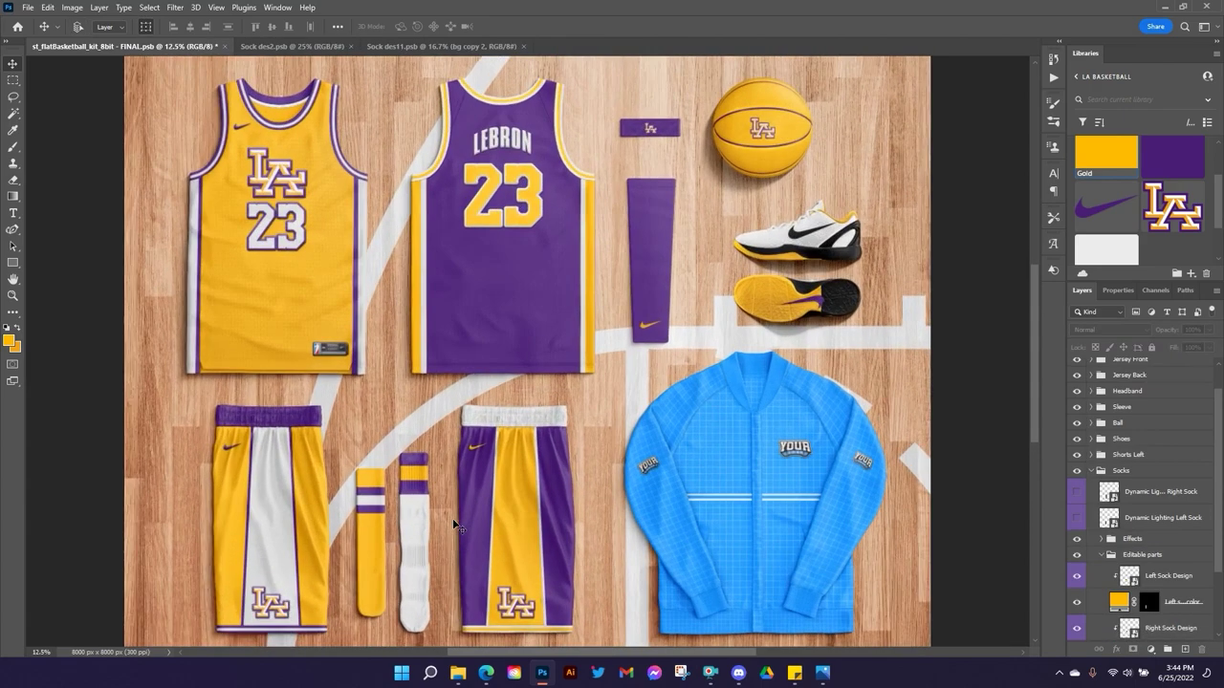
pyautogui.hotkey('ctrl', '+')
pyautogui.hotkey('ctrl', '+')
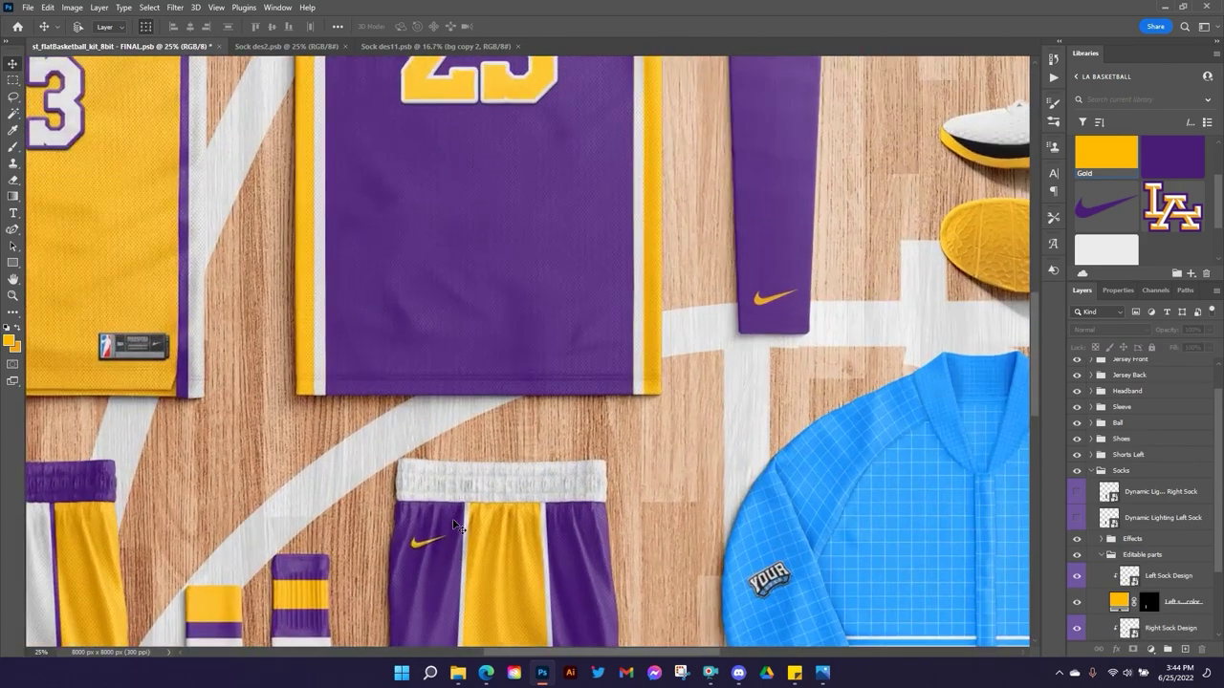
pyautogui.moveTo(333, 593); pyautogui.dragTo(581, 388)
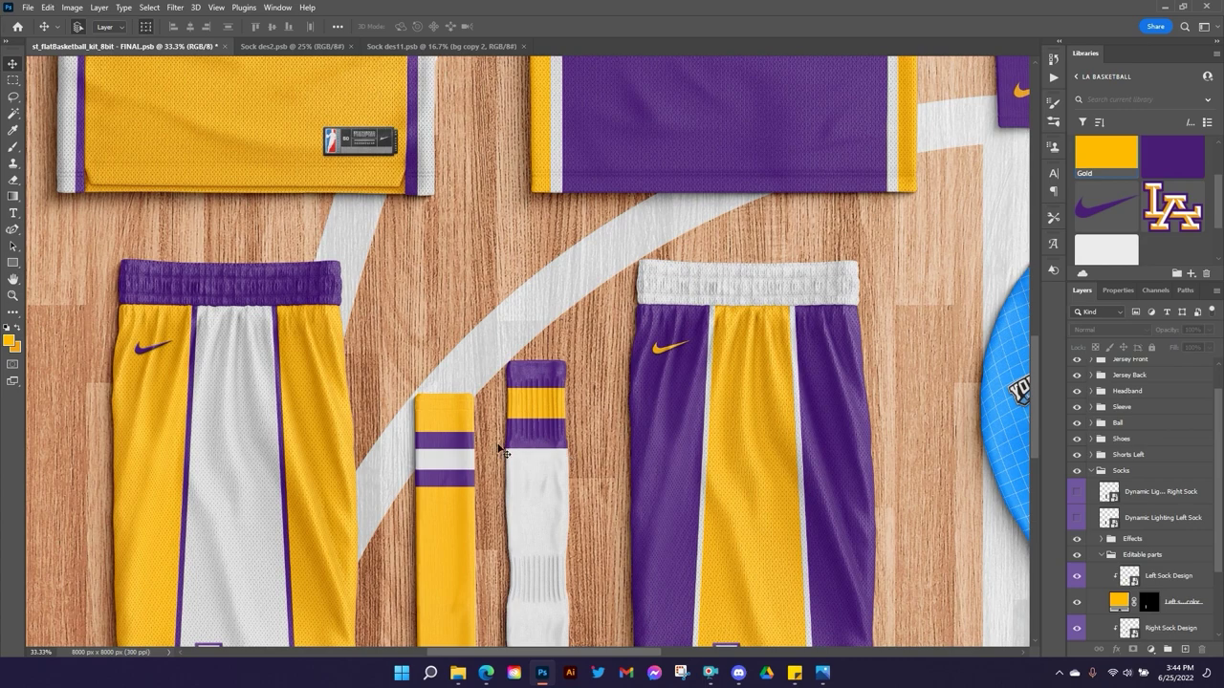
pyautogui.click(442, 46)
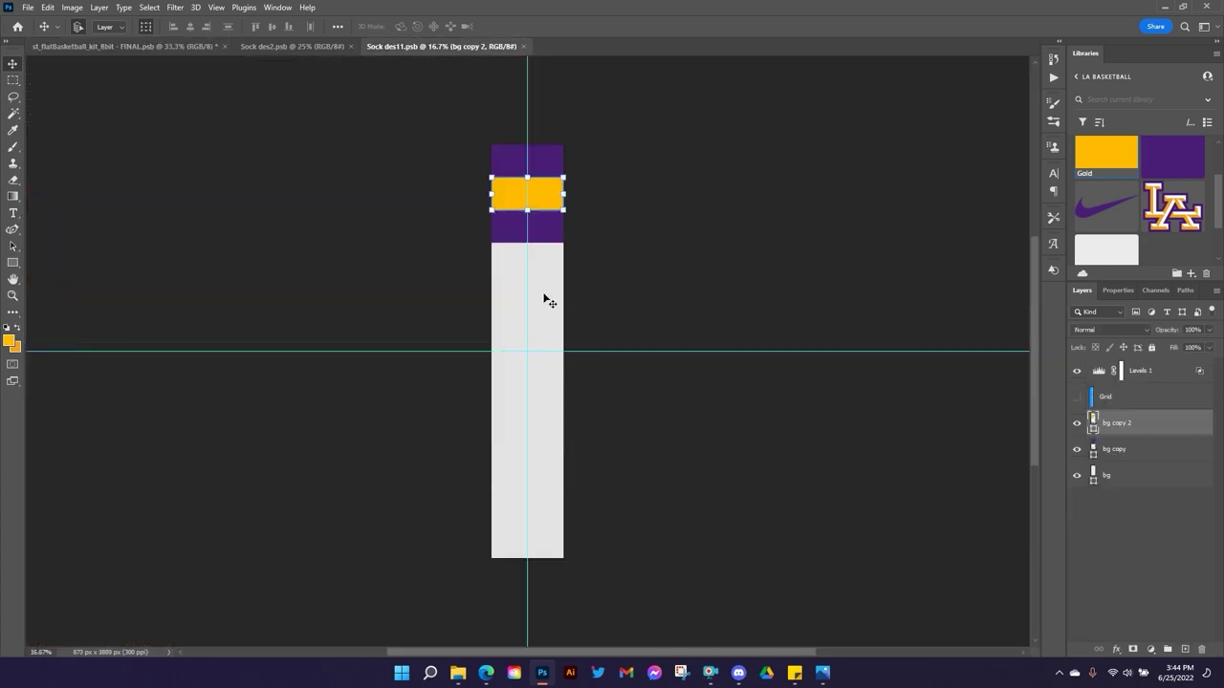
pyautogui.keyDown('shift'); pyautogui.click(1112, 450); pyautogui.keyUp('shift')
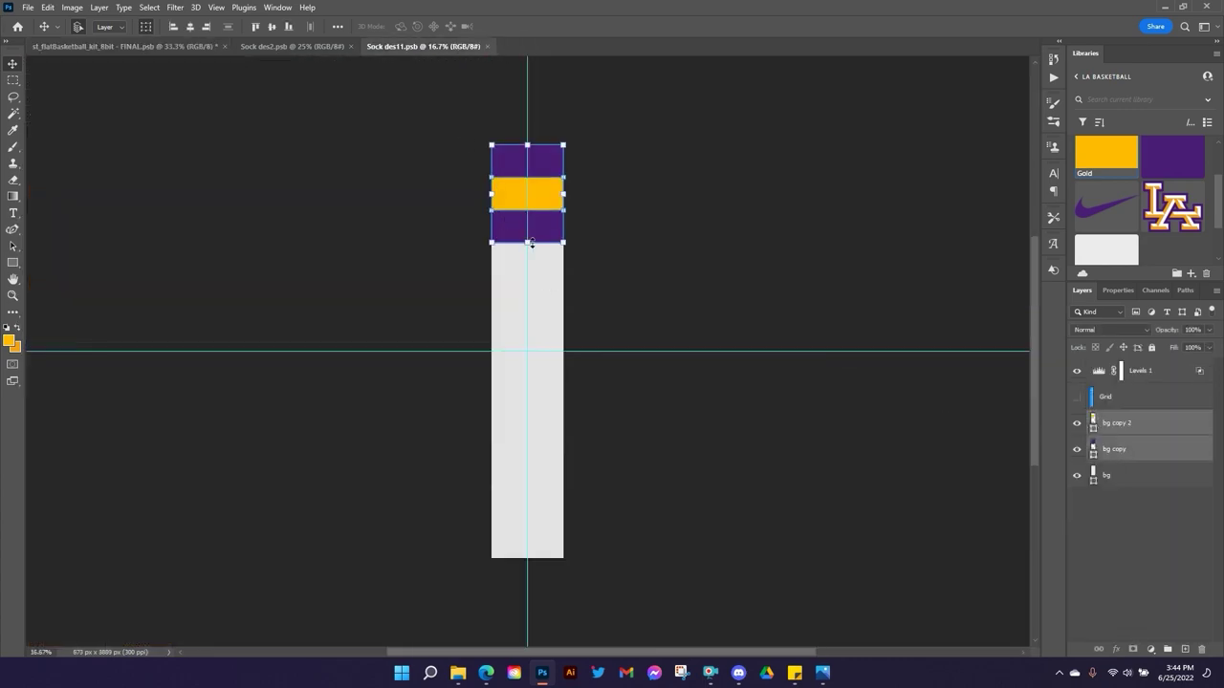
pyautogui.hotkey('ctrl', 't')
pyautogui.moveTo(532, 243); pyautogui.dragTo(532, 226)
pyautogui.click(624, 26)
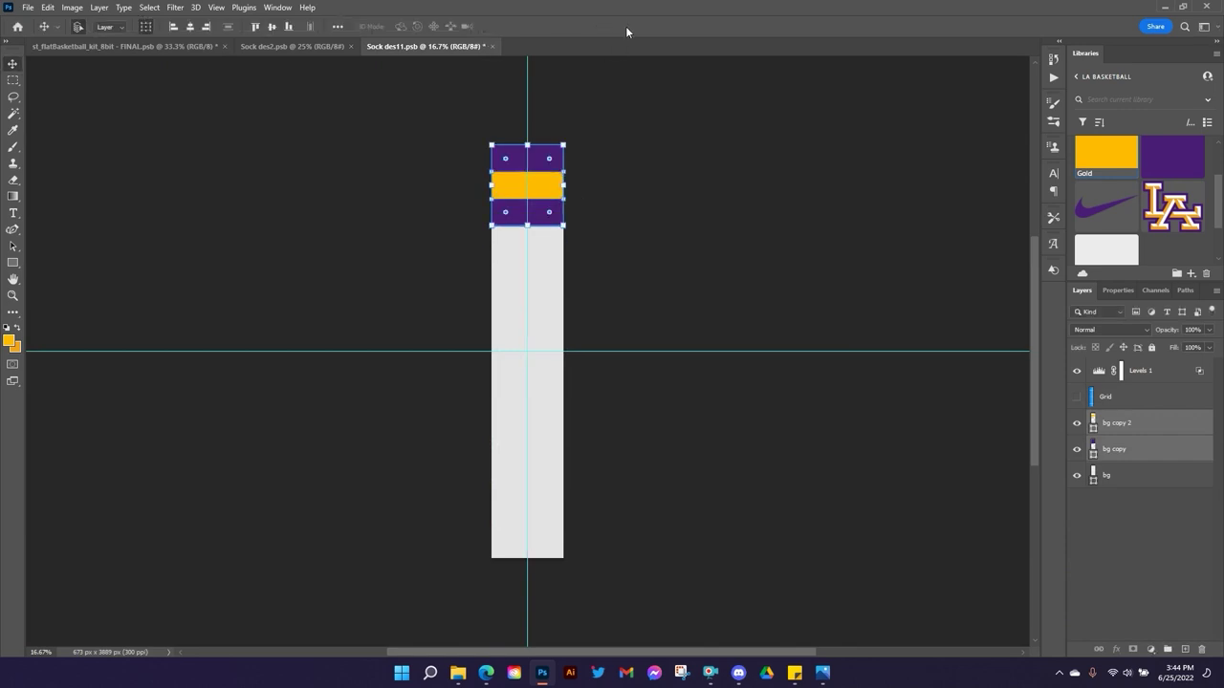
pyautogui.click(151, 48)
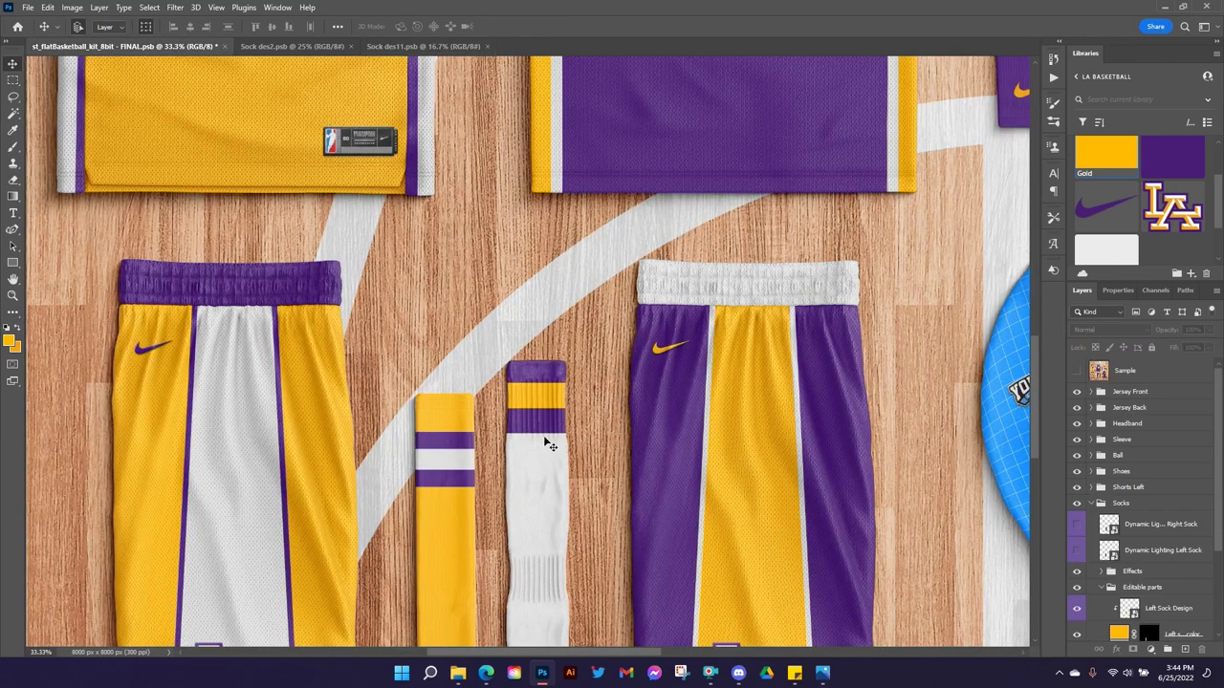
# Stretch the right sock's purple and gold stripes slightly downward, save the design and check the whole kit in the mockup.
pyautogui.click(412, 47)
pyautogui.moveTo(531, 227); pyautogui.dragTo(532, 233)
pyautogui.click(625, 26)
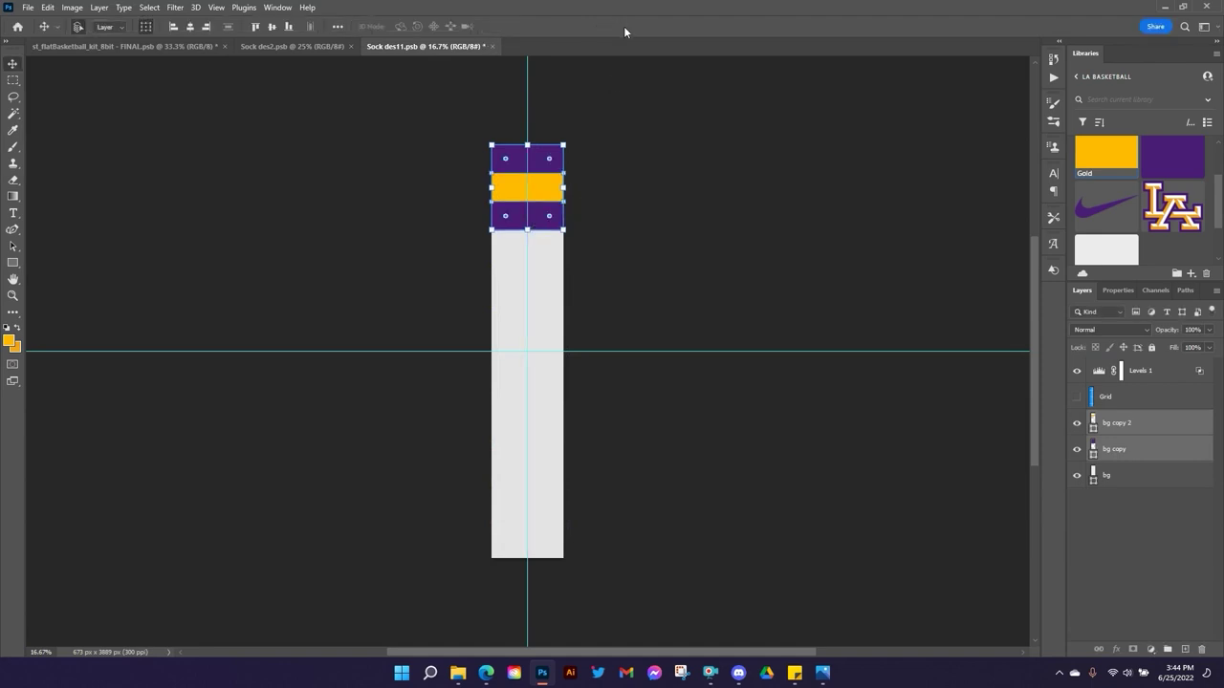
pyautogui.click(98, 44)
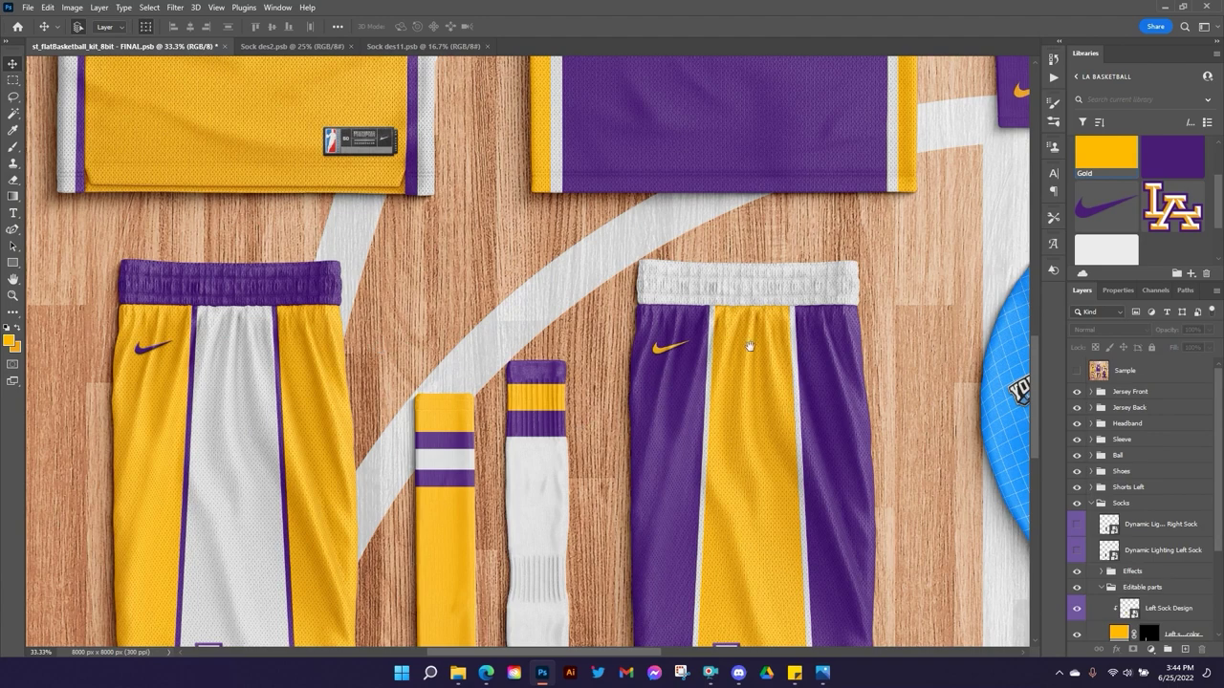
pyautogui.moveTo(784, 348); pyautogui.dragTo(478, 323)
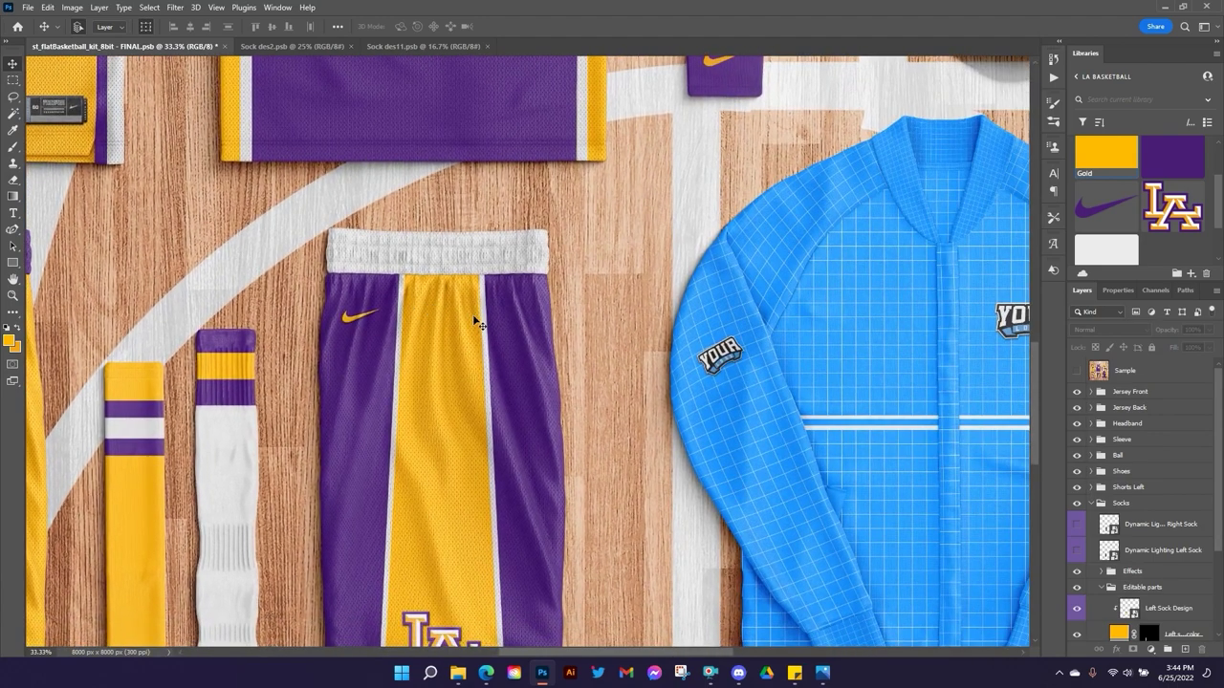
pyautogui.hotkey('ctrl', '0')
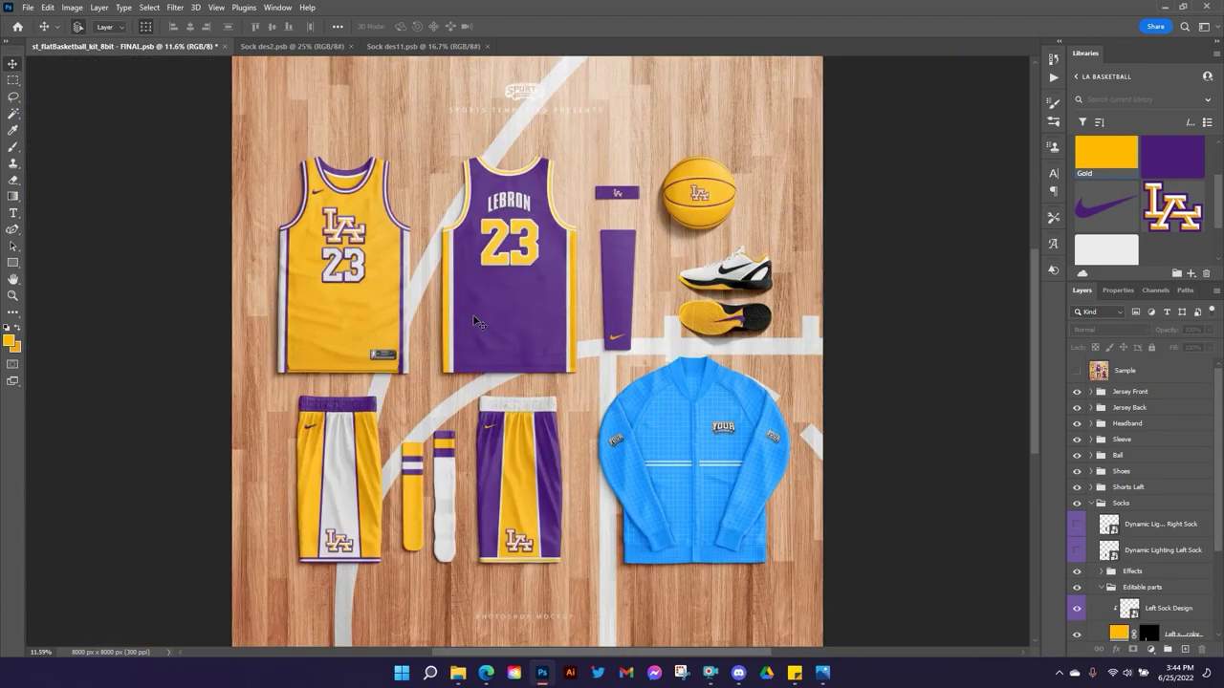
# Collapse the Socks group and expand the Jacket group's Editable parts.
pyautogui.click(1118, 503)
pyautogui.click(1090, 504)
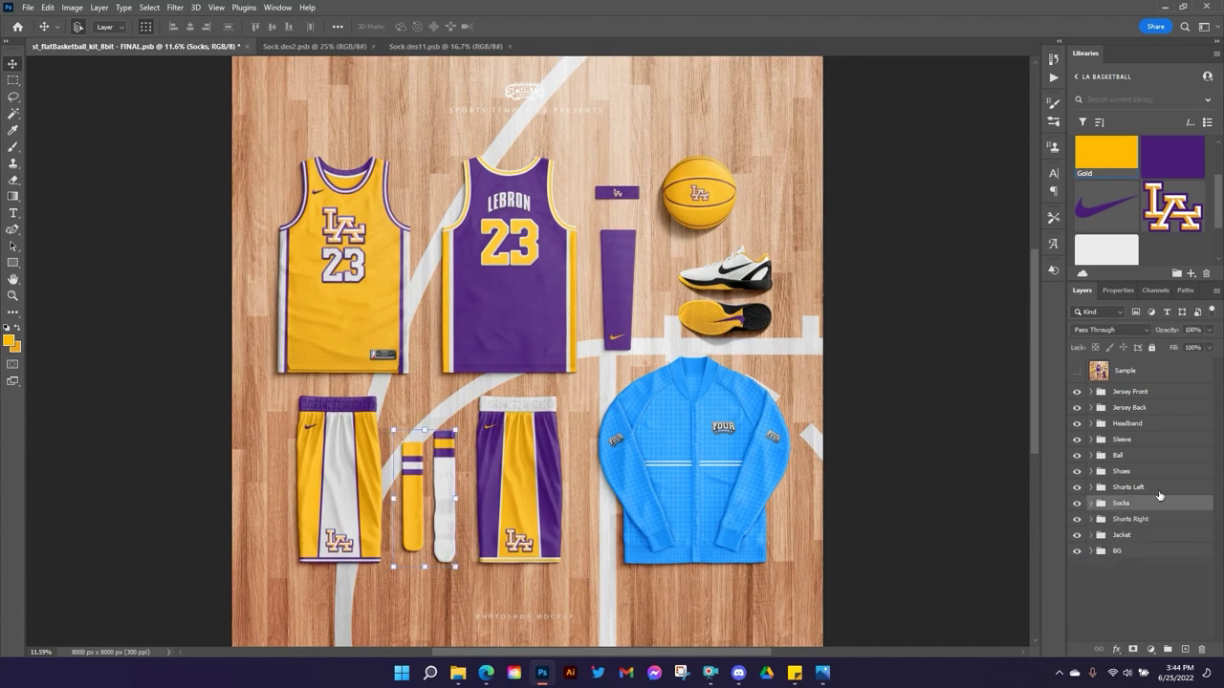
pyautogui.click(1091, 535)
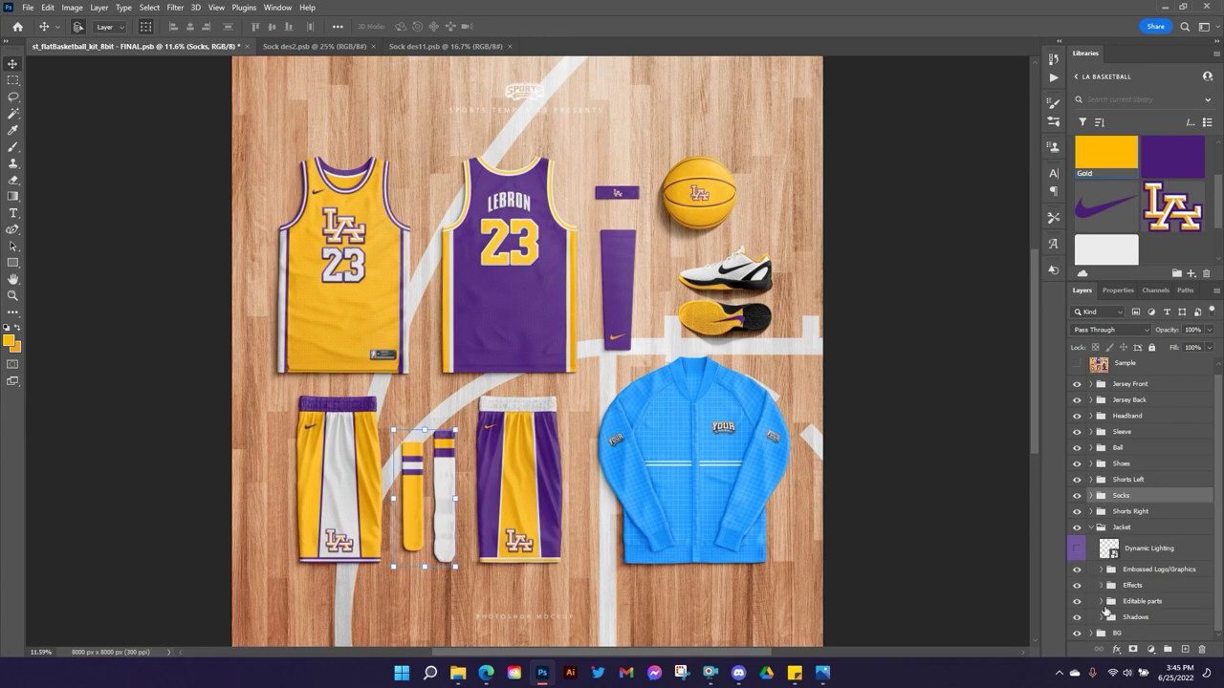
pyautogui.click(1102, 603)
pyautogui.scroll(-5, 1138, 512)
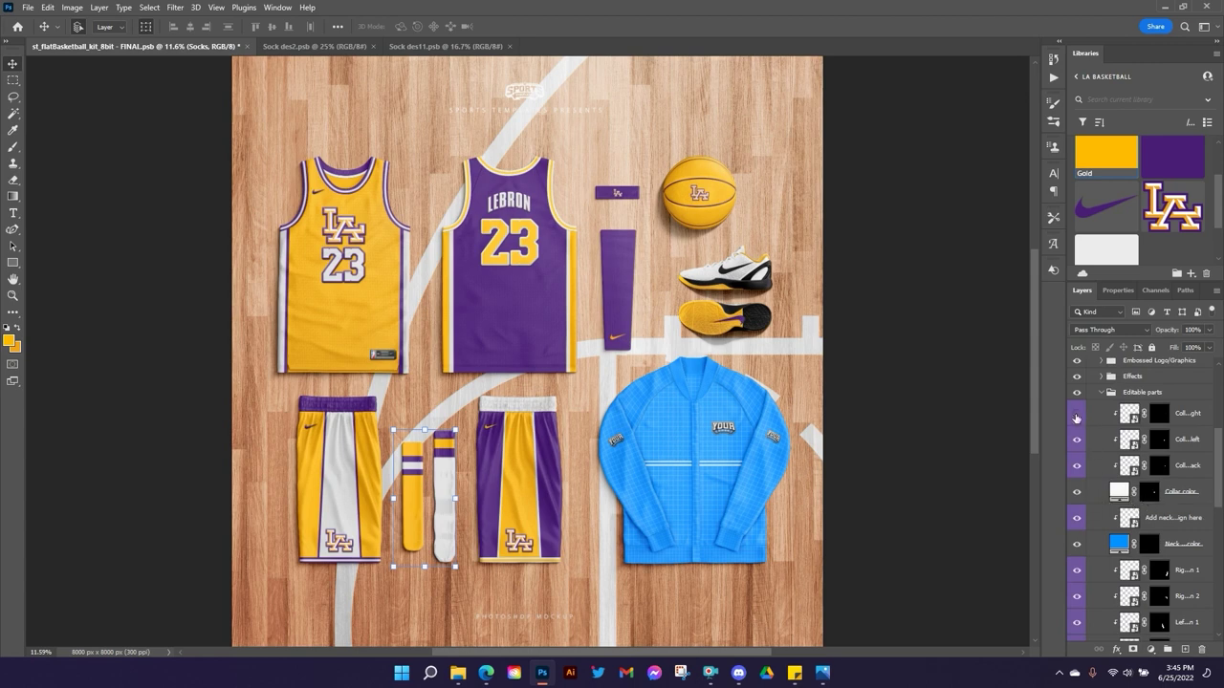
# Hide the jacket's three collar design layers and set the Collar color to Purple.
pyautogui.moveTo(1076, 418); pyautogui.dragTo(1077, 476)
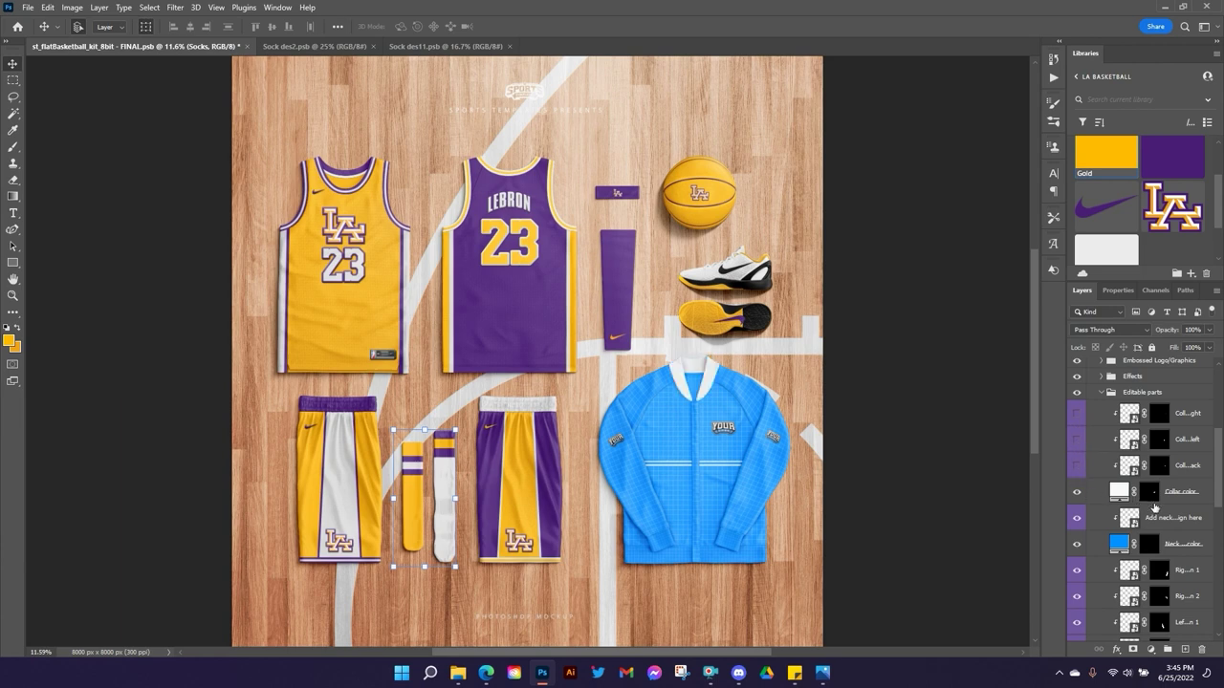
pyautogui.click(1178, 492)
pyautogui.click(1160, 165)
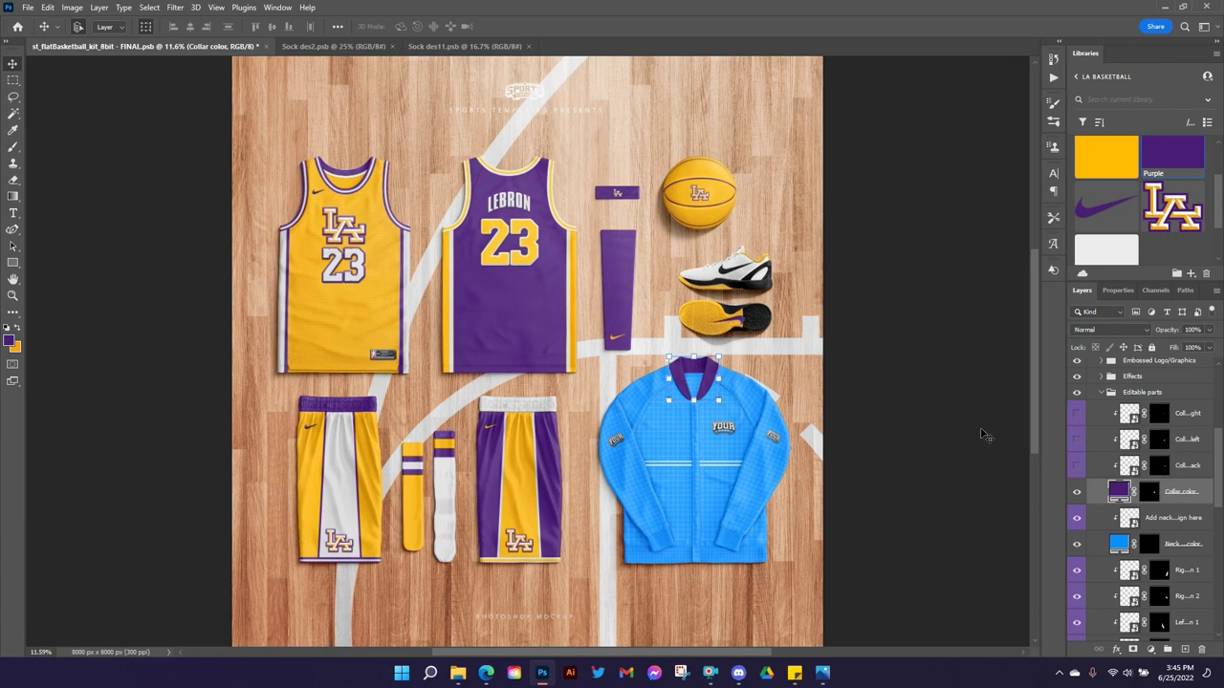
# Hide the jacket's neck design layer and set the Neck stripe color to White.
pyautogui.scroll(-2, 1183, 470)
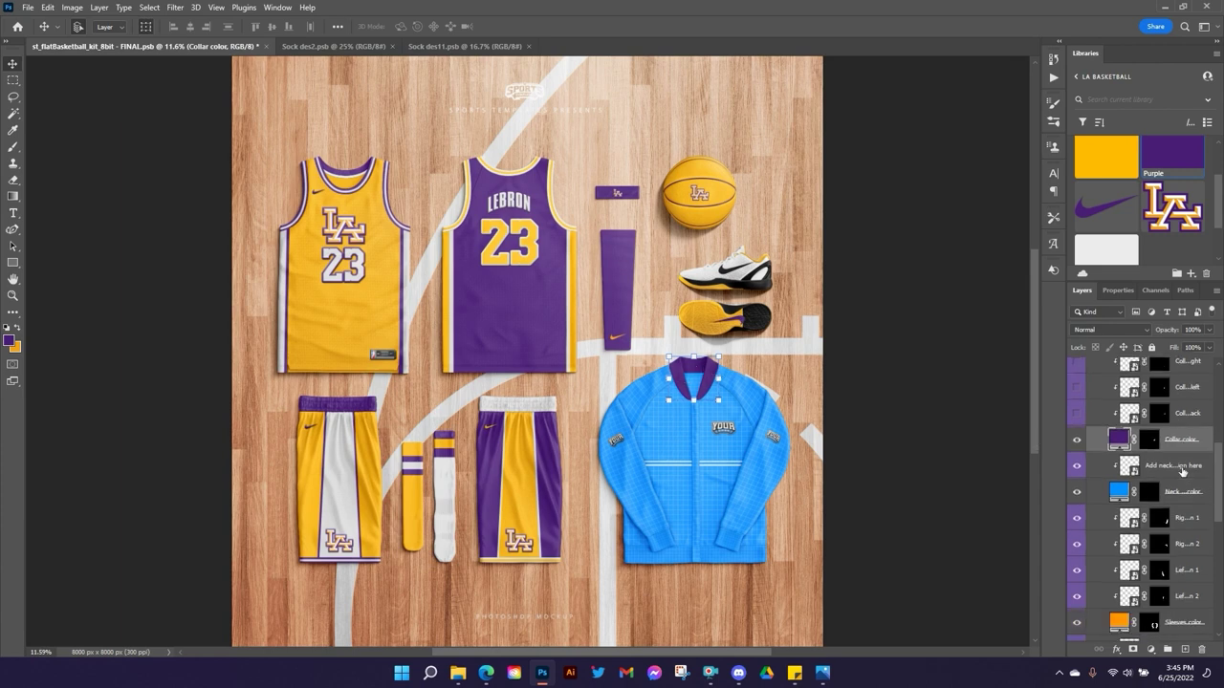
pyautogui.click(1077, 467)
pyautogui.click(1159, 492)
pyautogui.scroll(-3, 1151, 491)
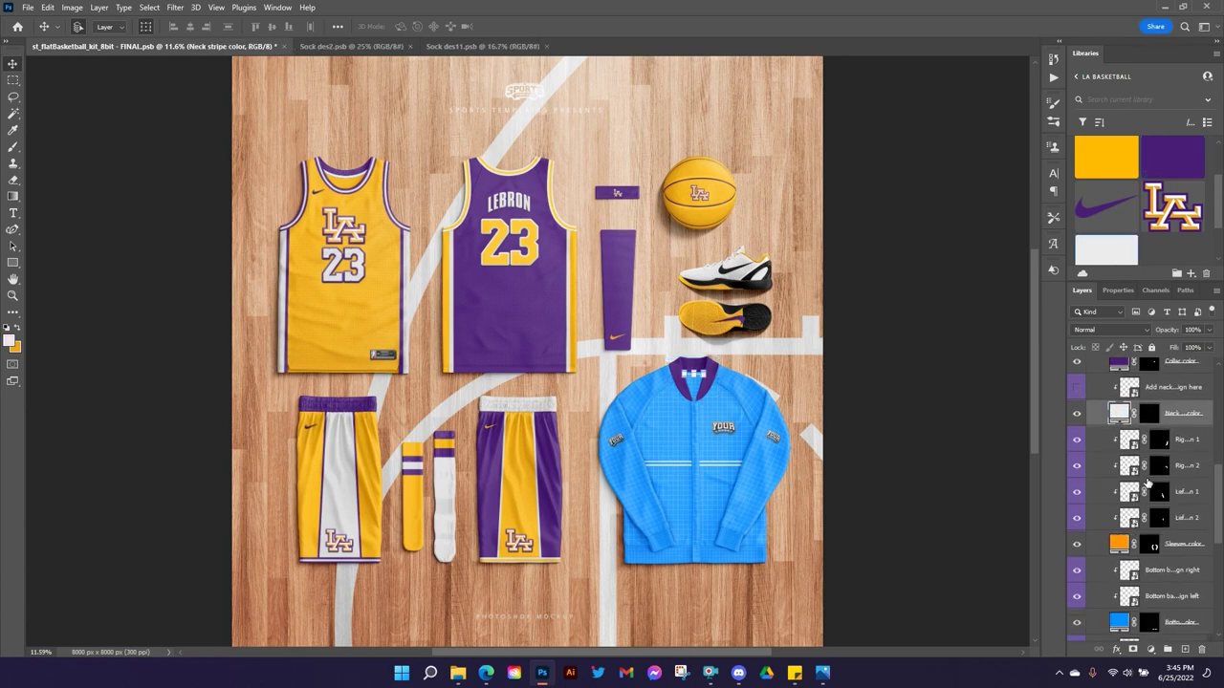
# Hide the jacket's two right and two left sleeve design layers and set the Sleeves color to Gold.
pyautogui.click(1076, 439)
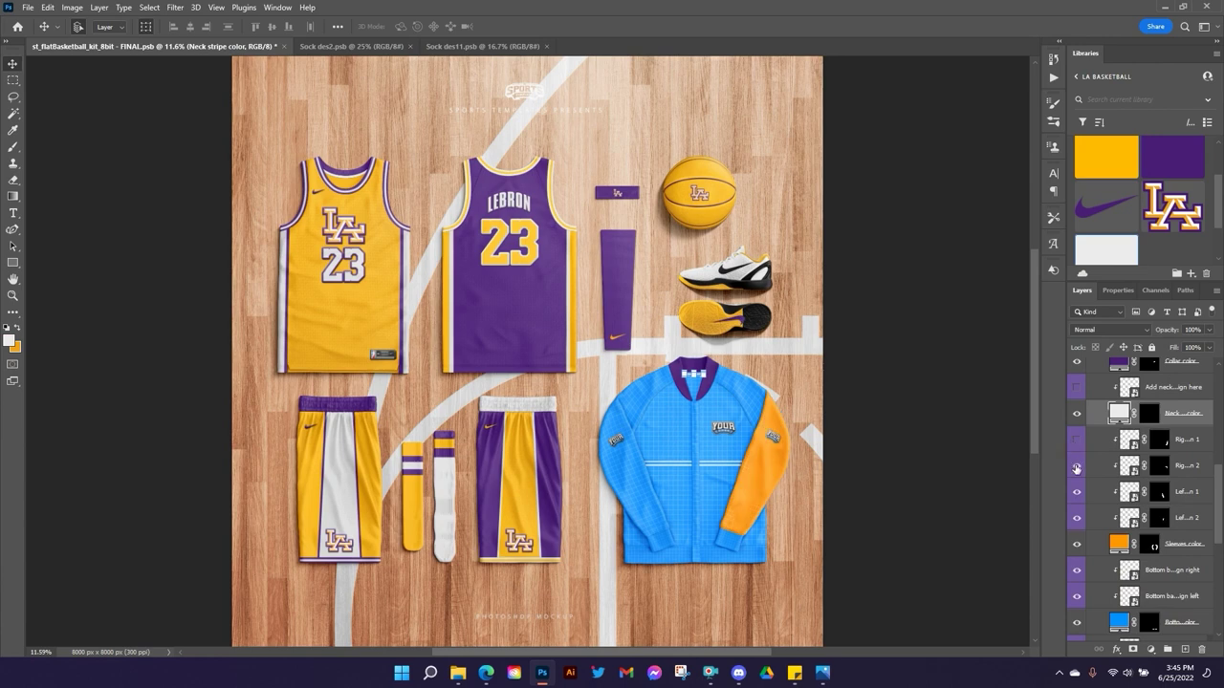
pyautogui.click(1076, 467)
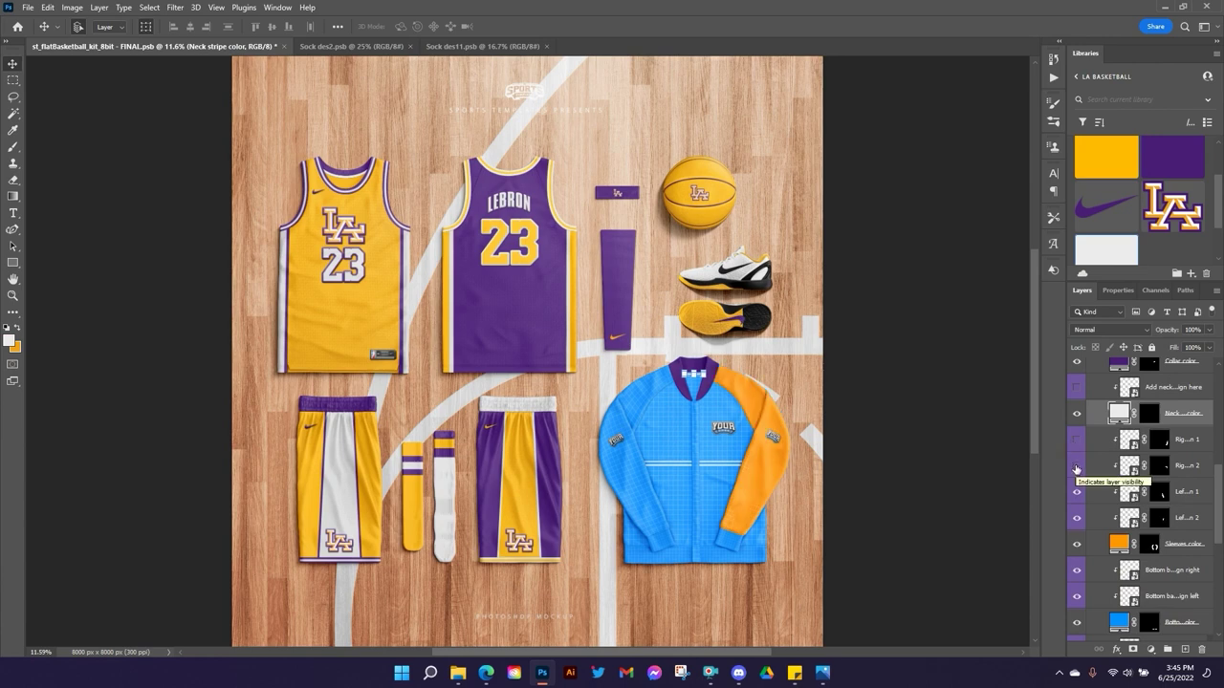
pyautogui.click(1076, 491)
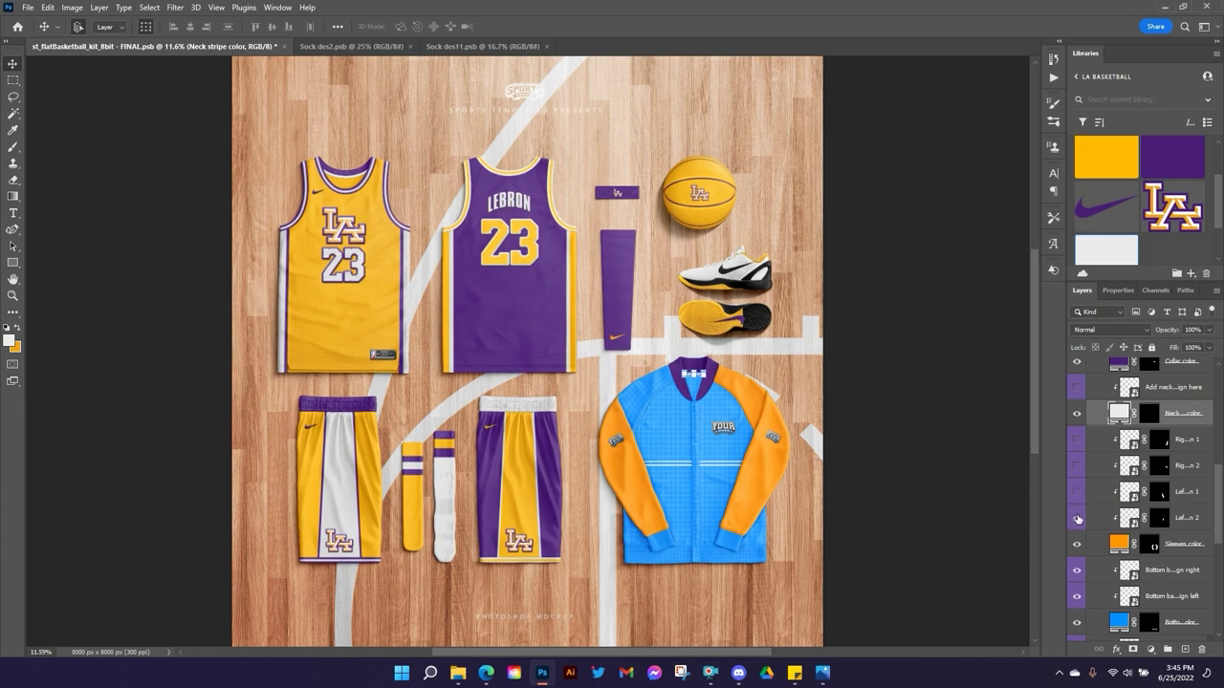
pyautogui.click(1077, 518)
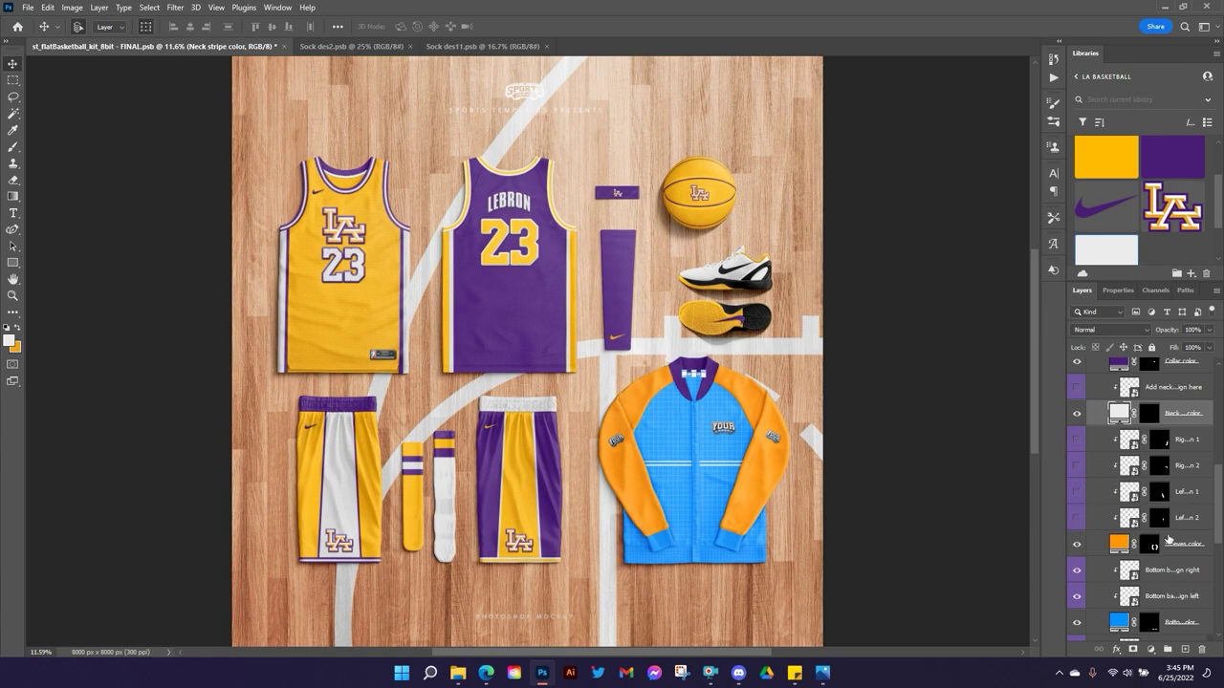
pyautogui.click(1167, 540)
pyautogui.click(1096, 156)
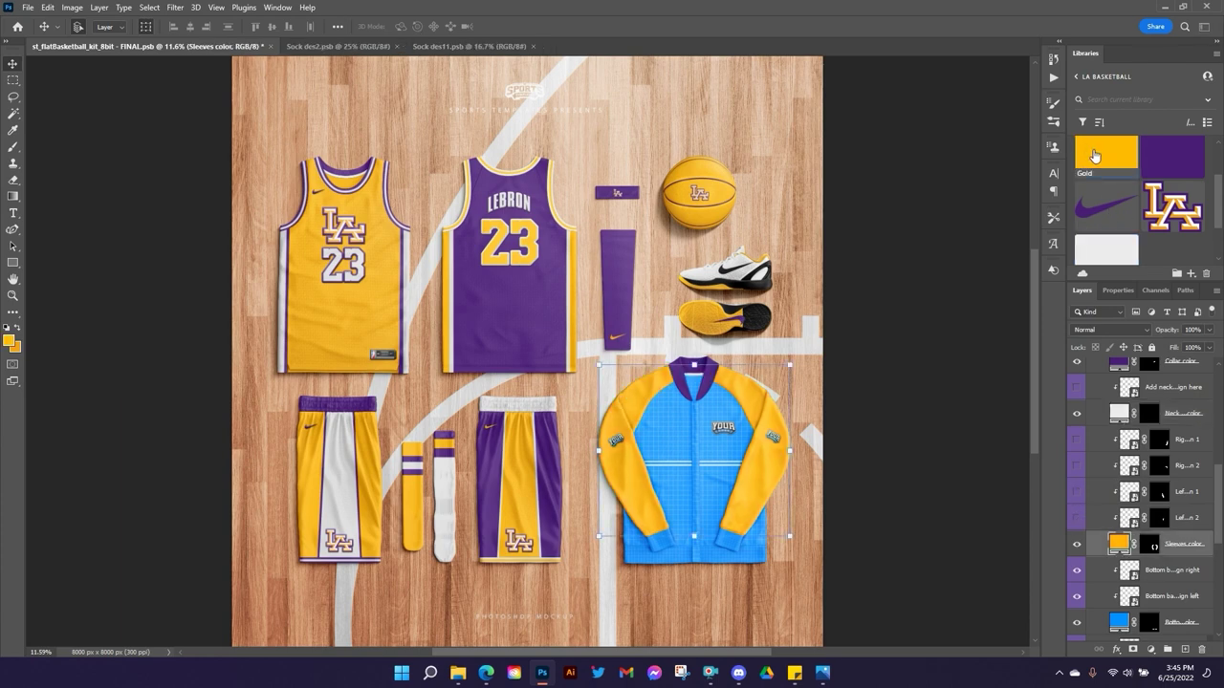
# Hide the right and left bottom band designs of the jacket and set the Bottom band color to Purple.
pyautogui.scroll(-3, 1114, 447)
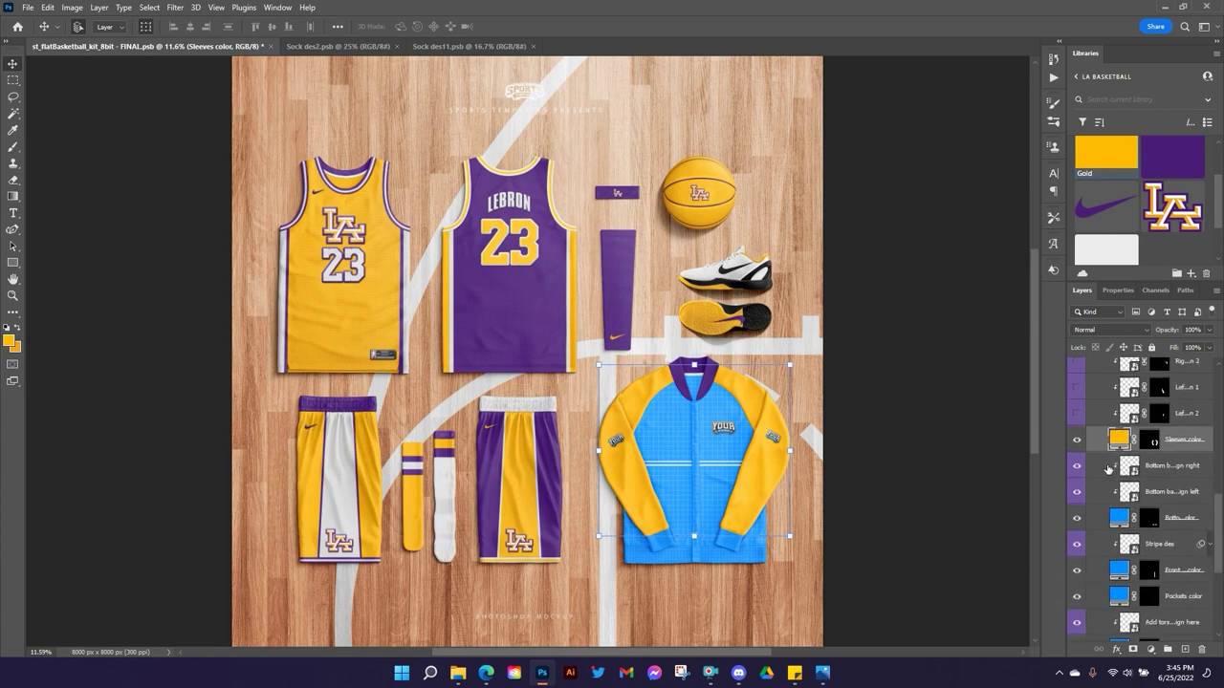
pyautogui.click(1077, 466)
pyautogui.click(1077, 491)
pyautogui.click(1175, 524)
pyautogui.click(1173, 155)
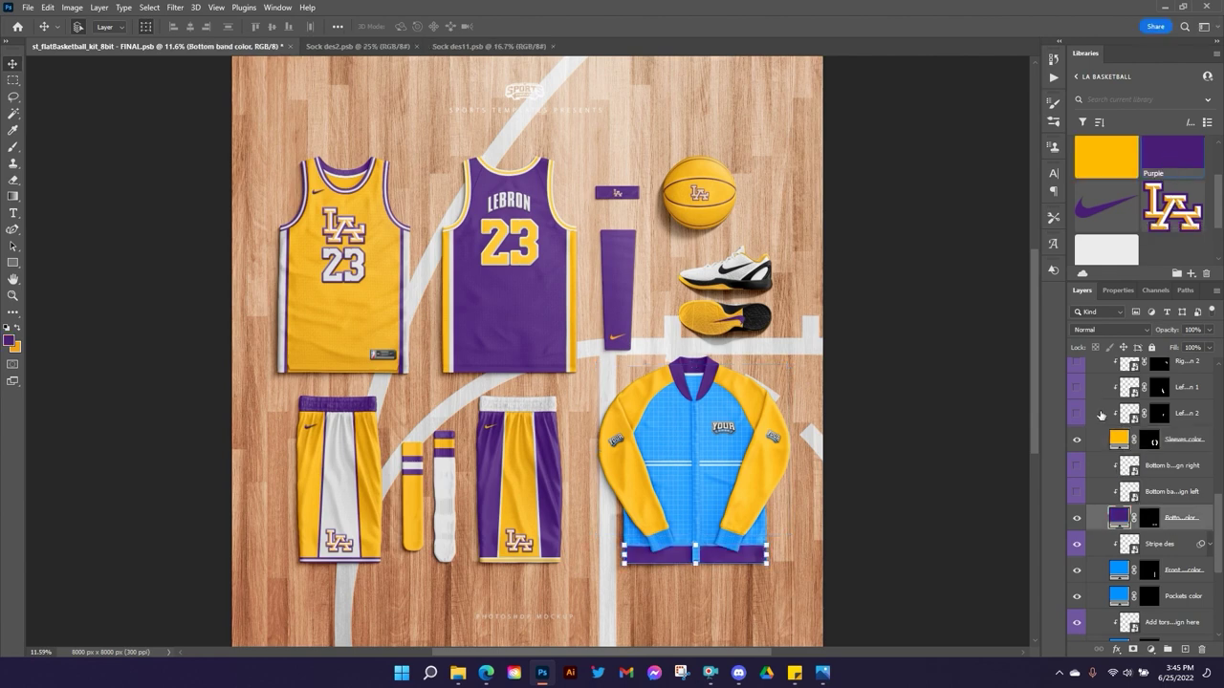
# Hide the jacket's Stripe des layer and set the Front stripe color to Purple.
pyautogui.scroll(-2, 1130, 421)
pyautogui.click(1155, 494)
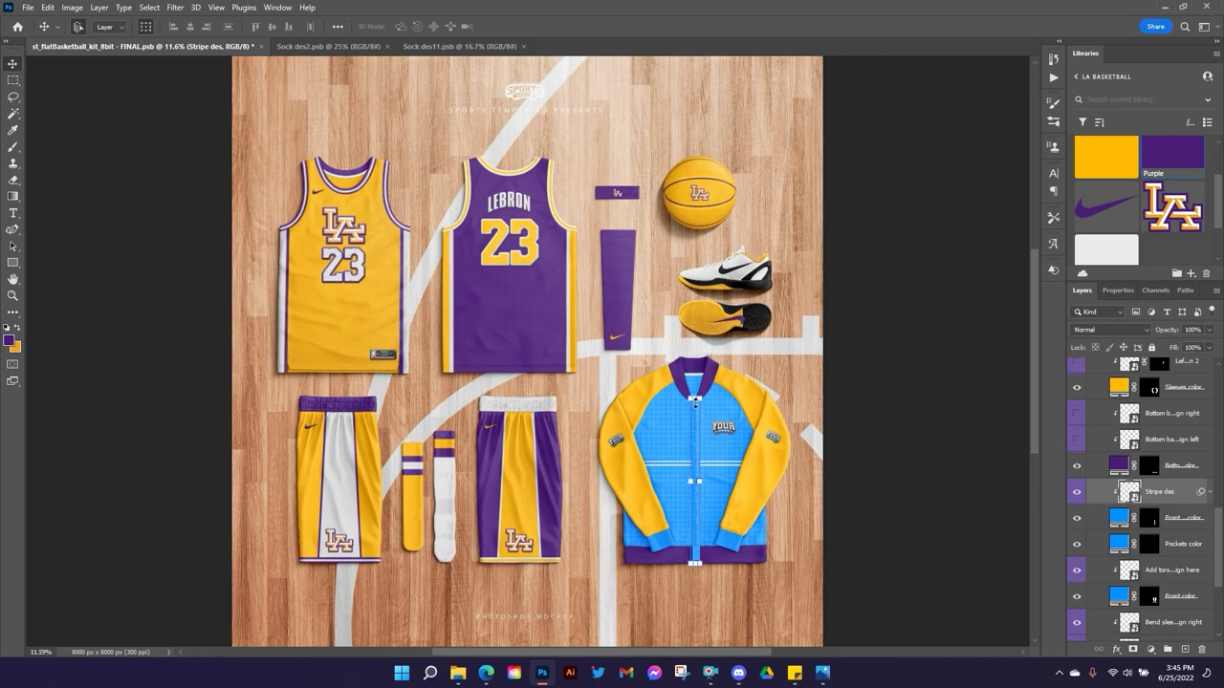
pyautogui.click(1076, 495)
pyautogui.click(1183, 520)
pyautogui.click(1169, 164)
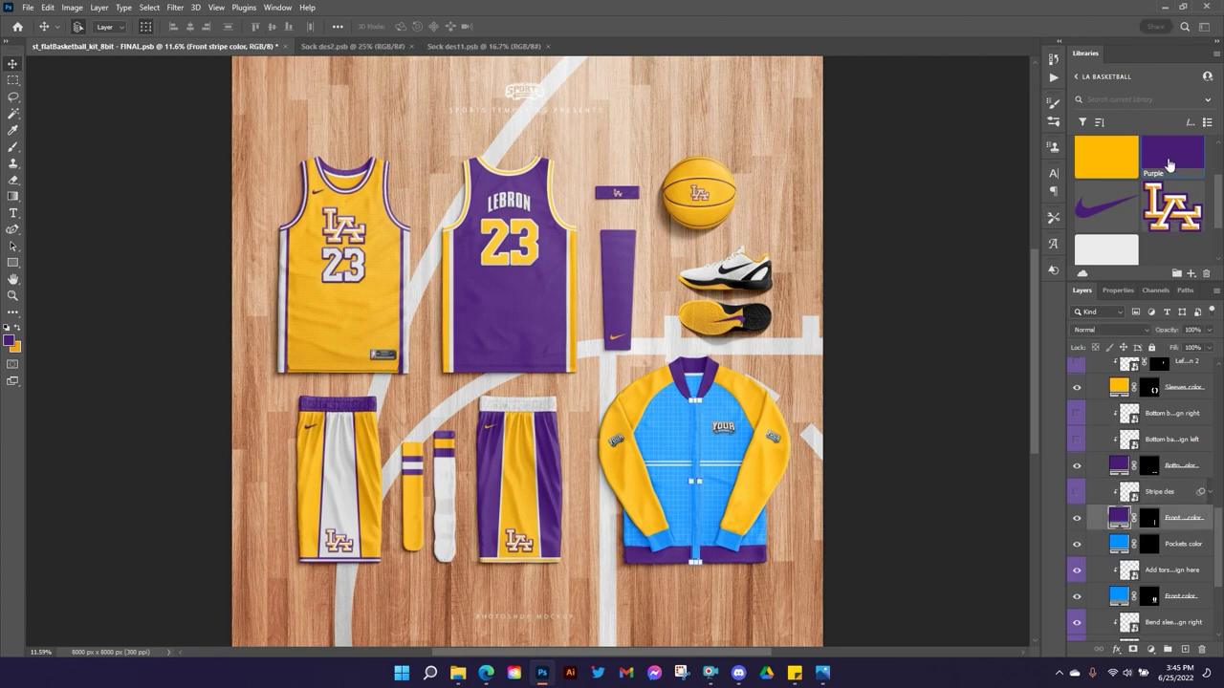
# Set the jacket's Pockets color to Gold.
pyautogui.scroll(-1, 1146, 451)
pyautogui.click(1178, 493)
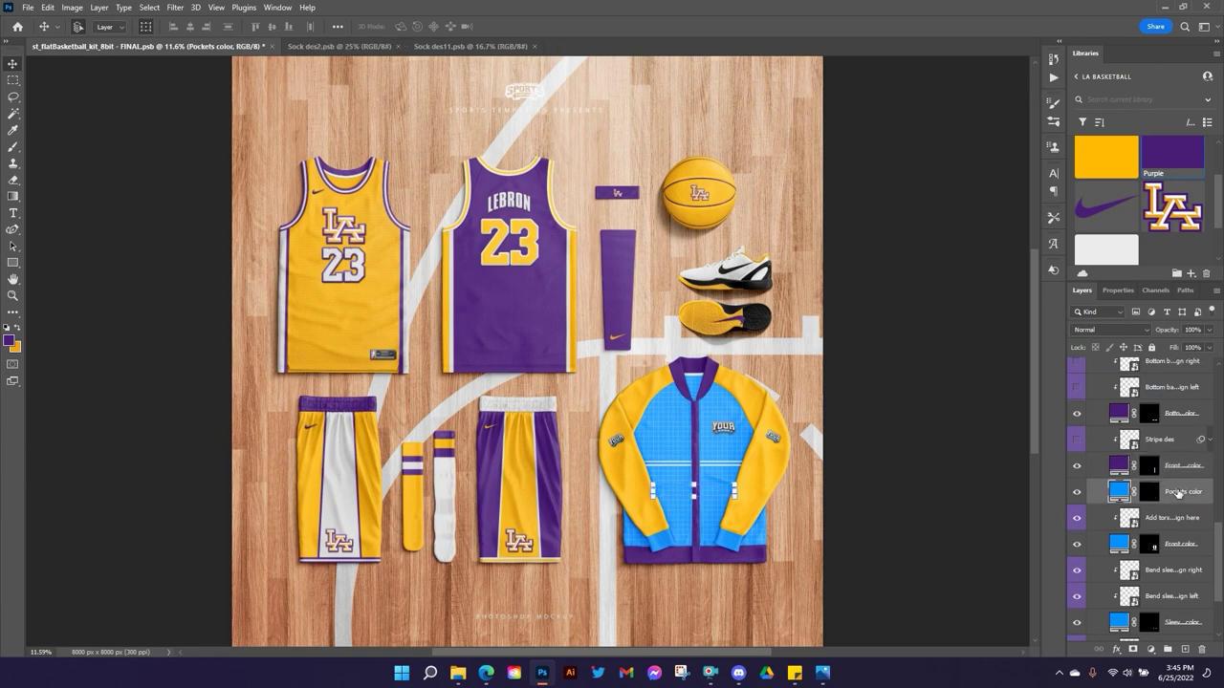
pyautogui.click(1107, 157)
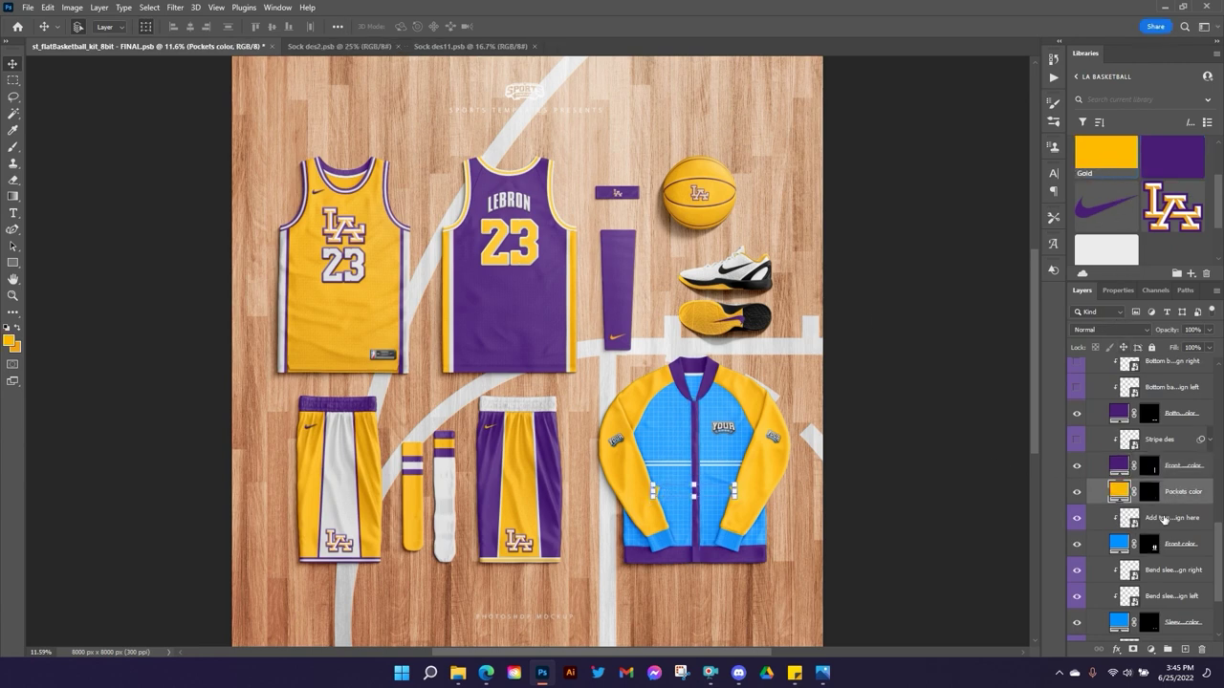
# Hide the jacket's torso design layer and set the Front color to Purple.
pyautogui.click(1156, 520)
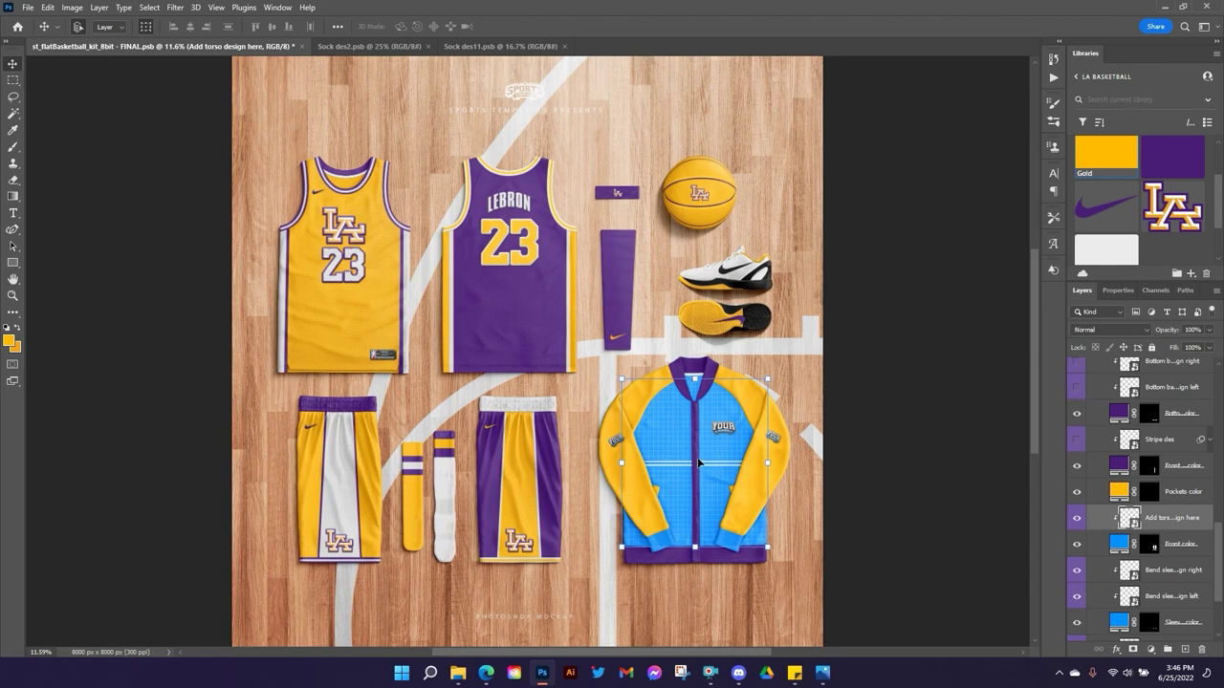
pyautogui.click(1073, 517)
pyautogui.click(1178, 544)
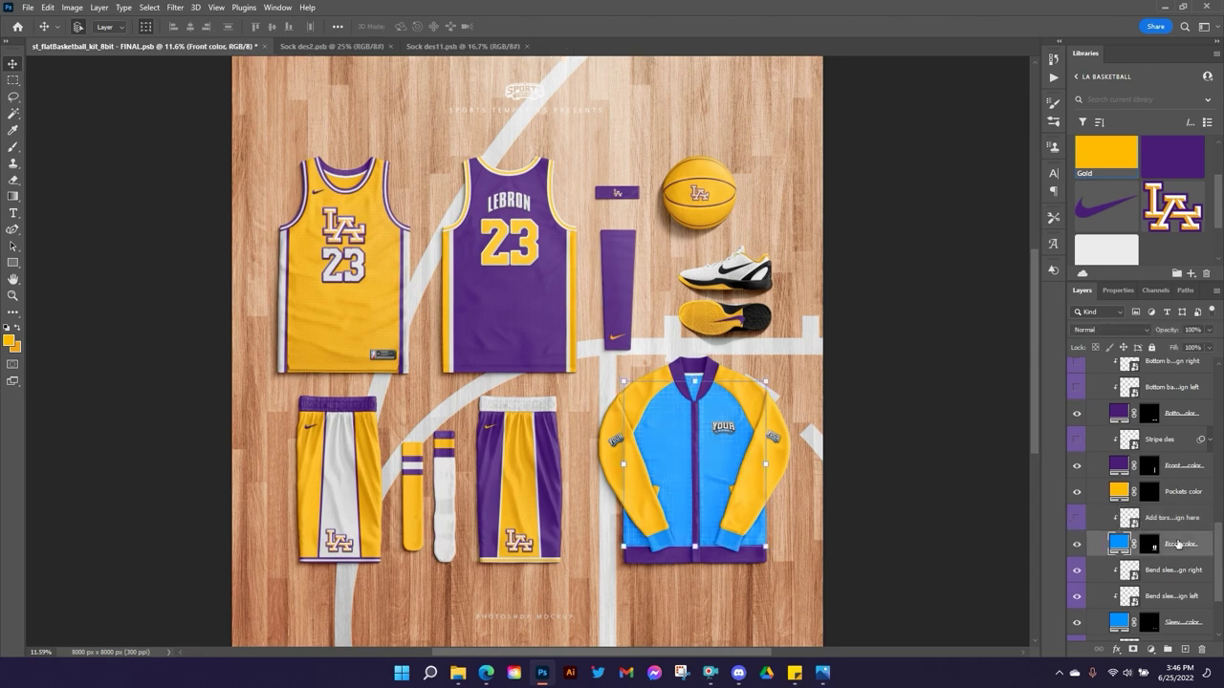
pyautogui.click(1172, 161)
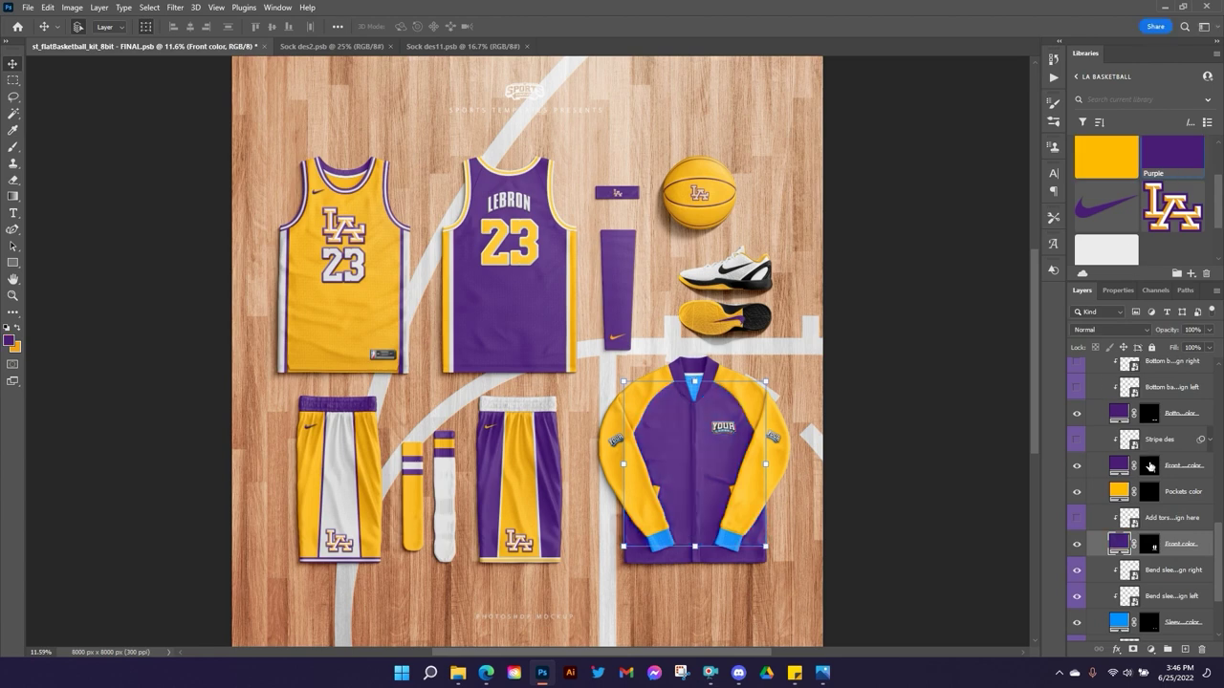
# Hide the jacket's right and left bend sleeve design layers and set the Sleeves bands color to Purple.
pyautogui.scroll(-1, 1164, 467)
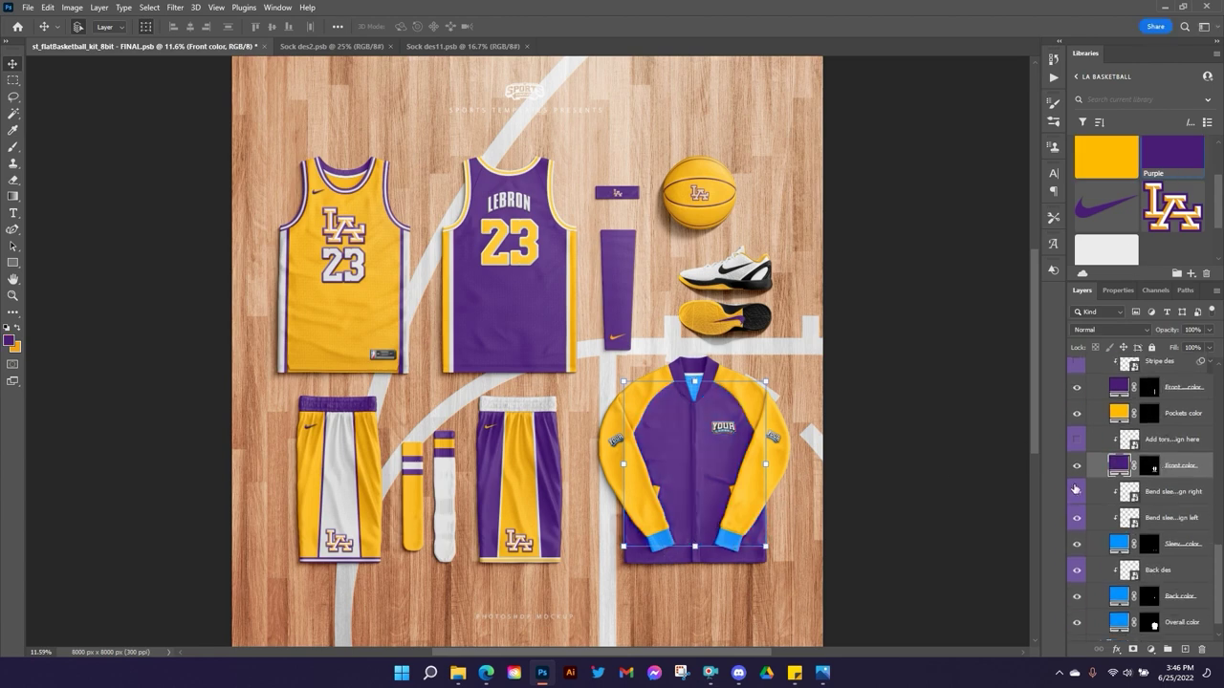
pyautogui.moveTo(1077, 495); pyautogui.dragTo(1077, 521)
pyautogui.click(1172, 573)
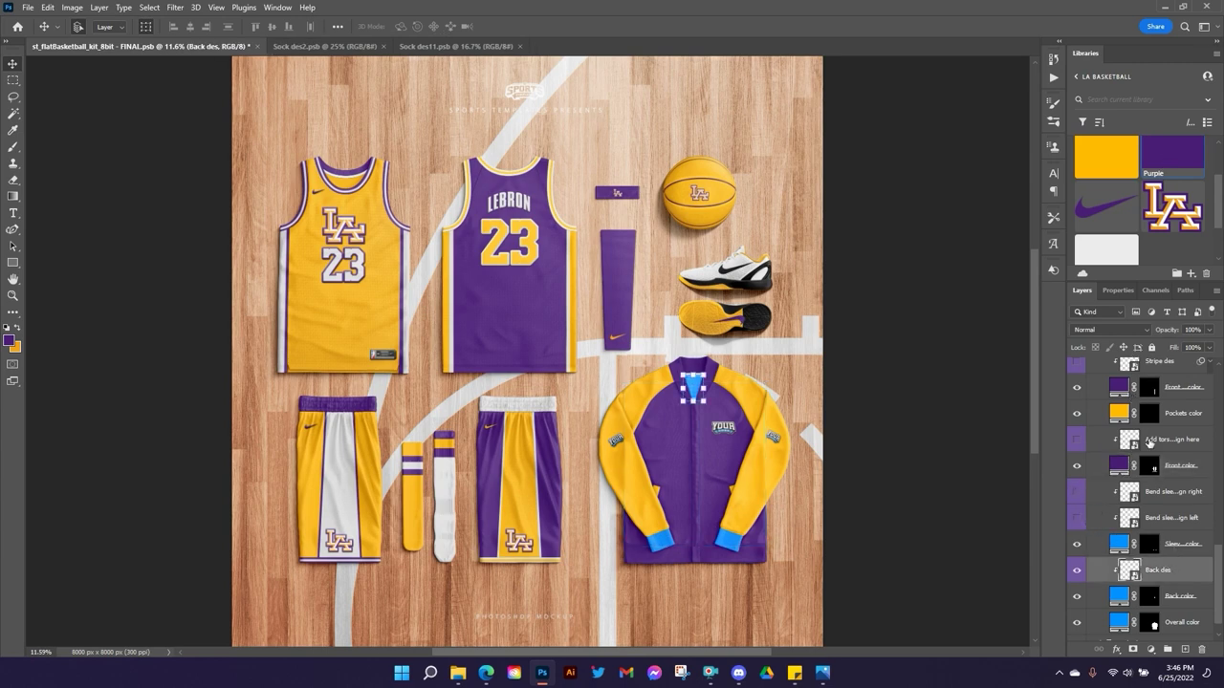
pyautogui.click(1182, 551)
pyautogui.click(1164, 170)
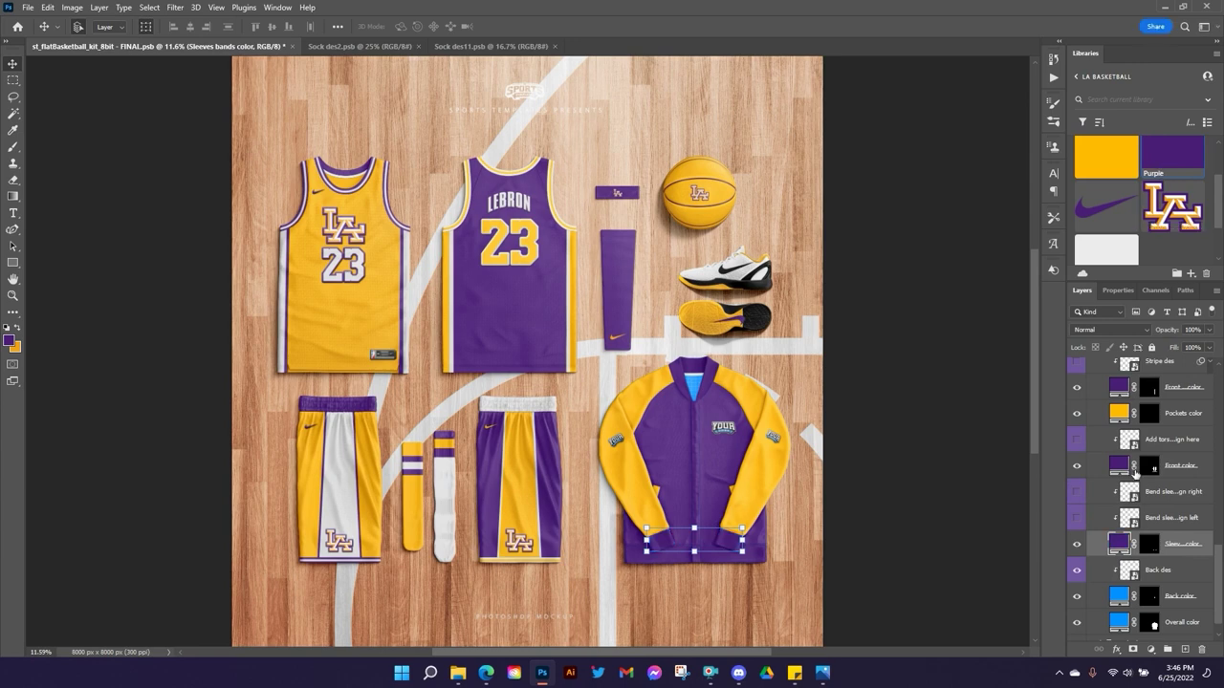
# Hide the jacket's Back des layer and set both the Back color and Overall color to Purple.
pyautogui.scroll(-1, 1135, 471)
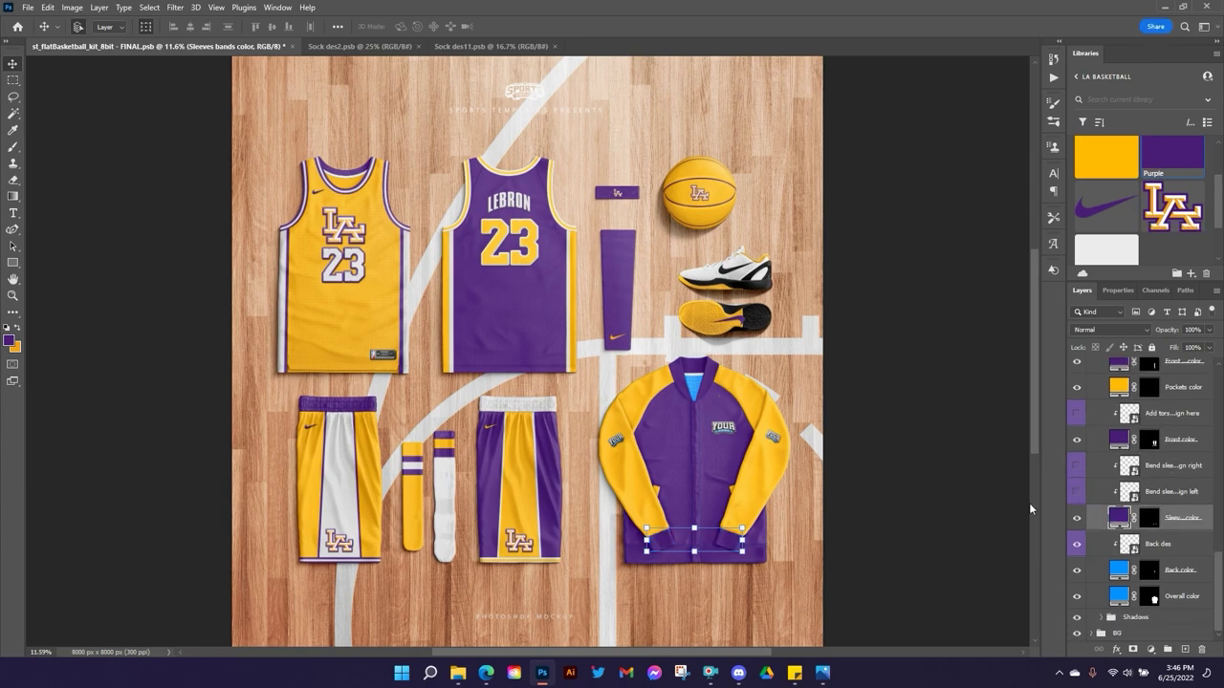
pyautogui.click(1159, 548)
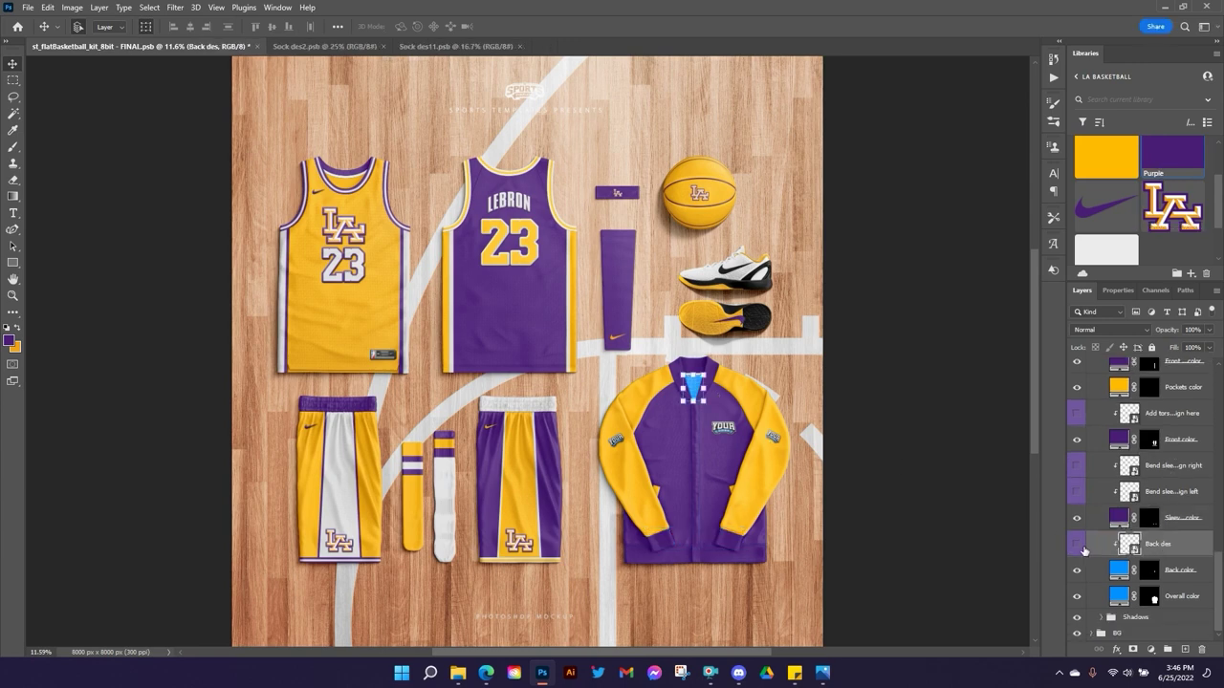
pyautogui.click(1182, 570)
pyautogui.keyDown('shift'); pyautogui.click(1182, 596); pyautogui.keyUp('shift')
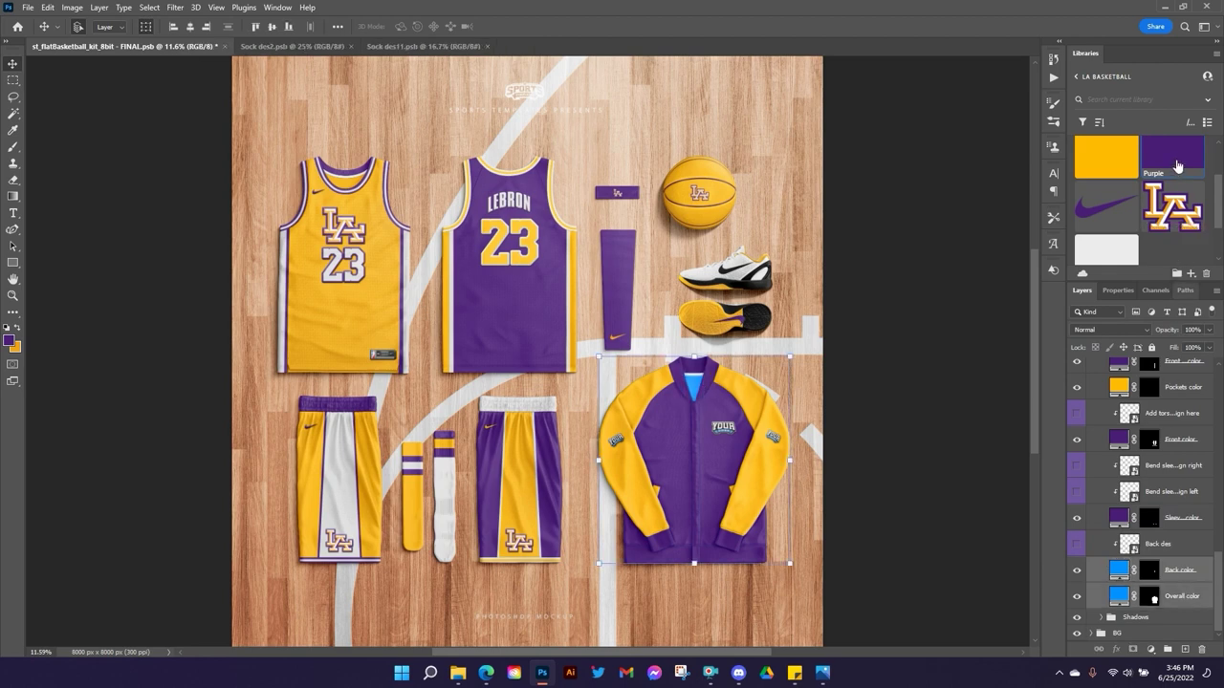
pyautogui.click(1177, 167)
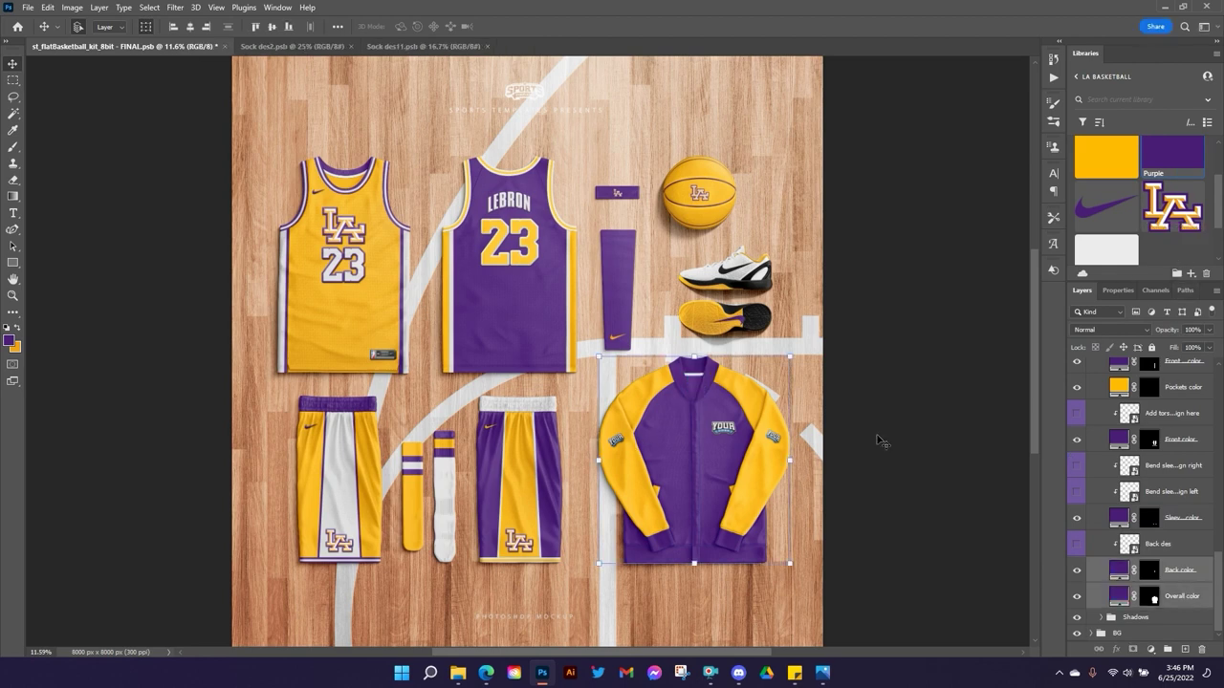
# Open the torso design smart object from the jacket's Embossed Logo/Graphics group and set its BG layer color to Purple.
pyautogui.scroll(5, 1107, 496)
pyautogui.scroll(5, 1114, 488)
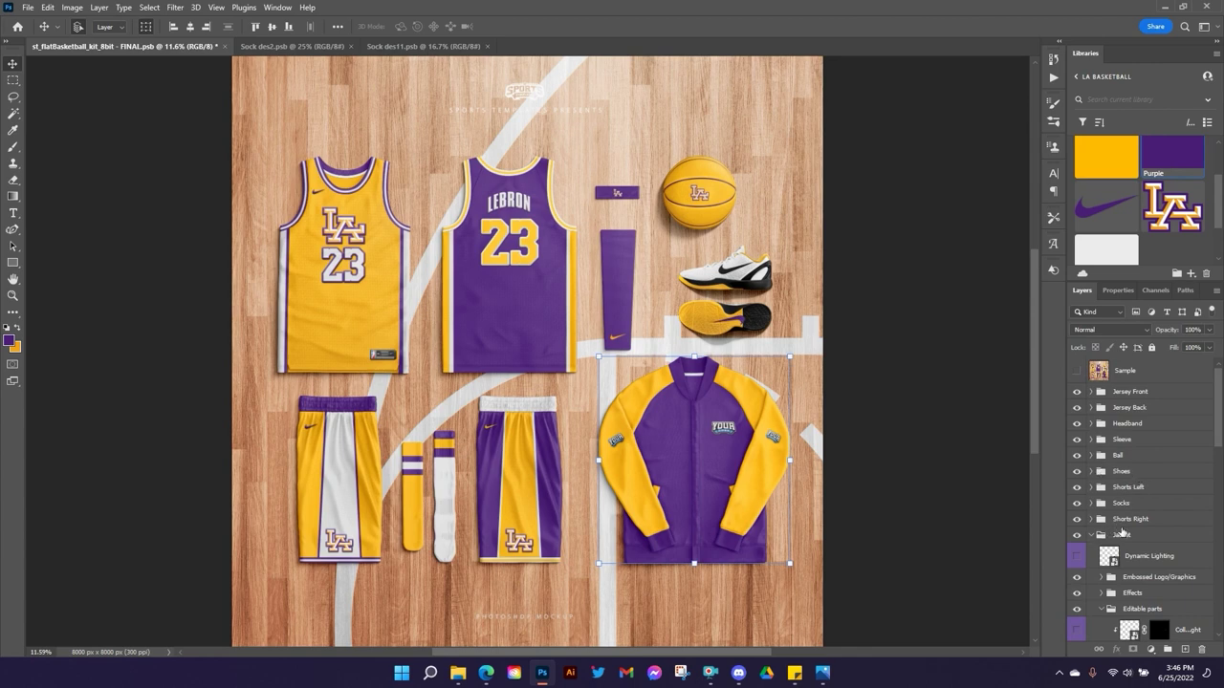
pyautogui.scroll(-3, 1123, 532)
pyautogui.click(1098, 450)
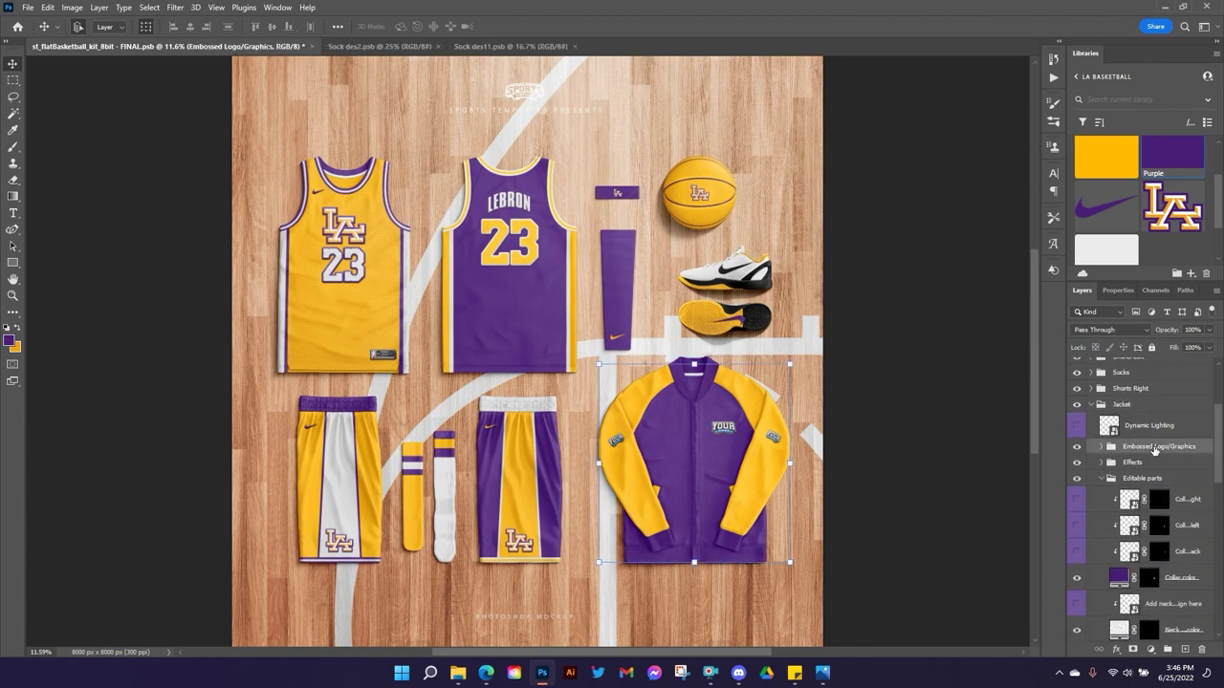
pyautogui.click(1101, 446)
pyautogui.scroll(-3, 1145, 456)
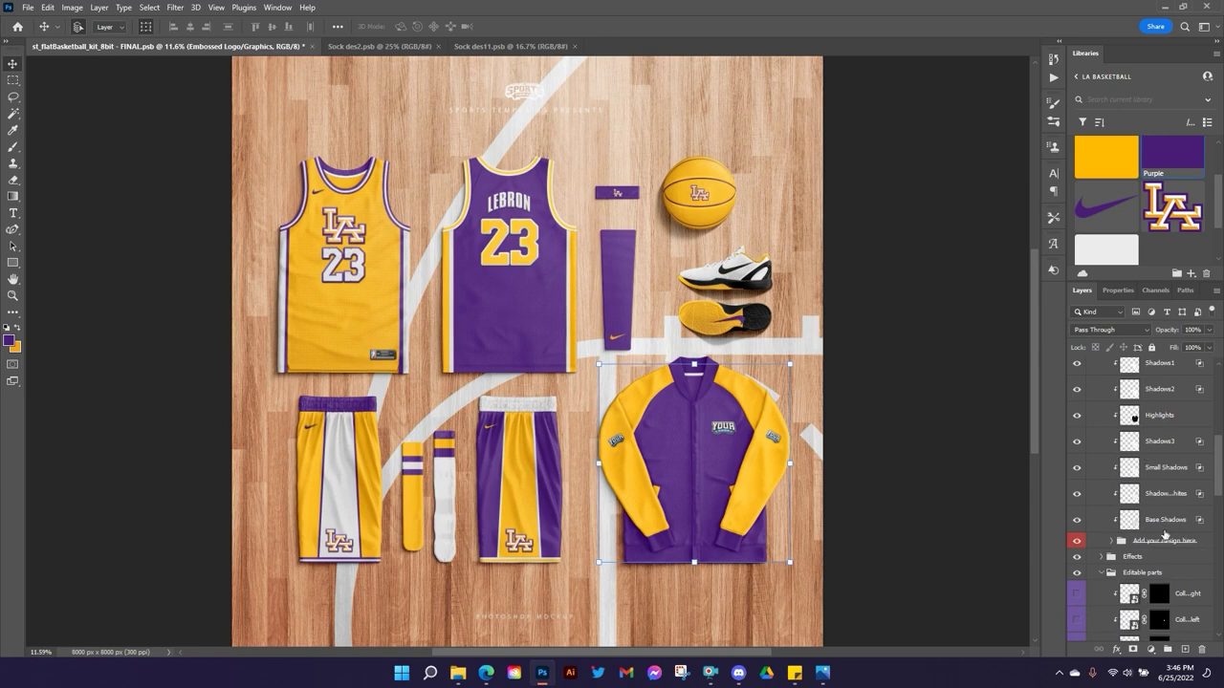
pyautogui.click(1159, 541)
pyautogui.click(1111, 542)
pyautogui.scroll(-3, 1145, 509)
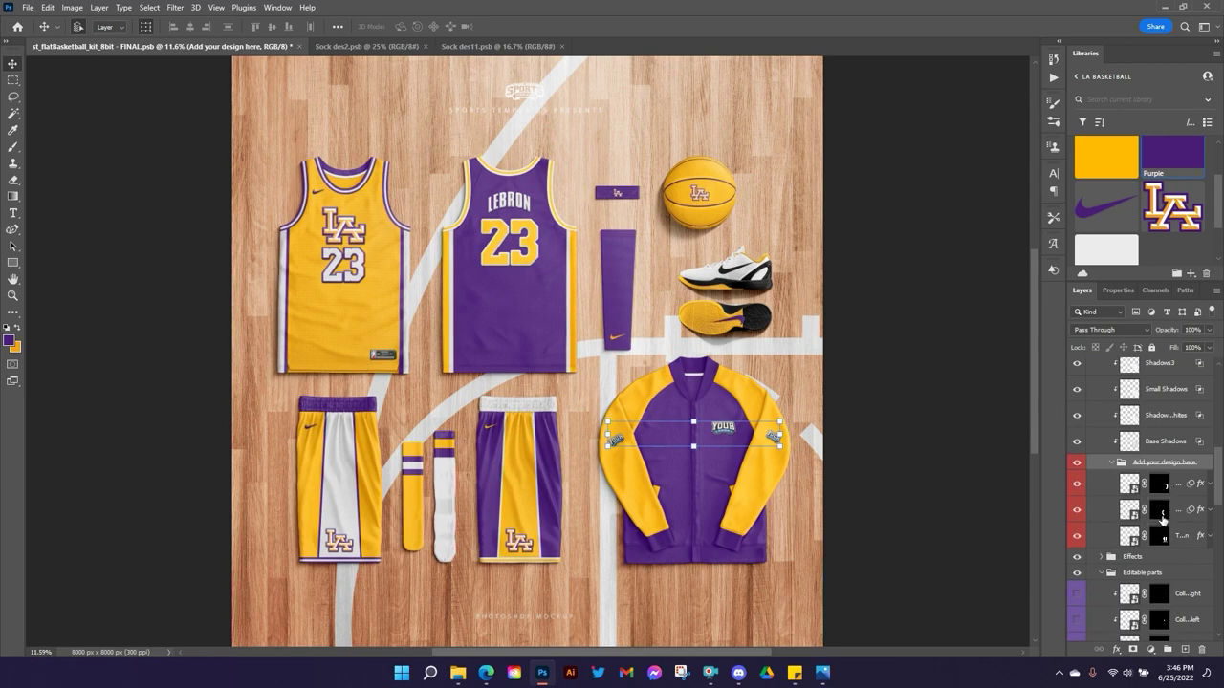
pyautogui.click(1172, 490)
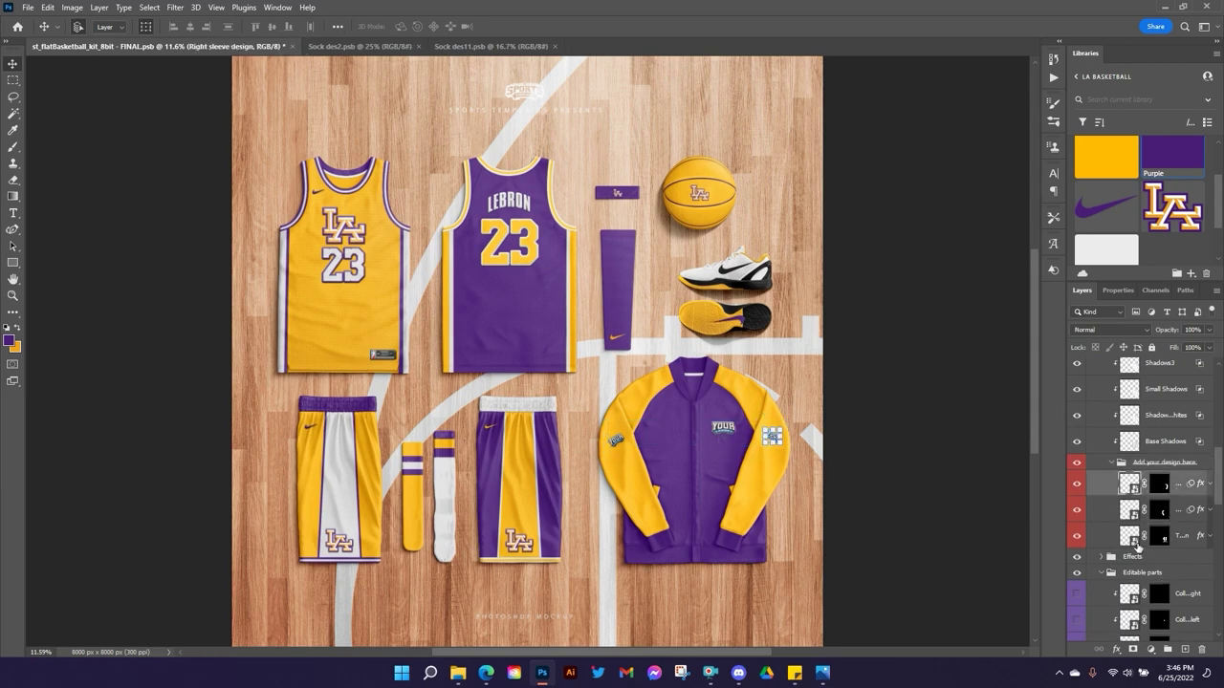
pyautogui.doubleClick(1133, 541)
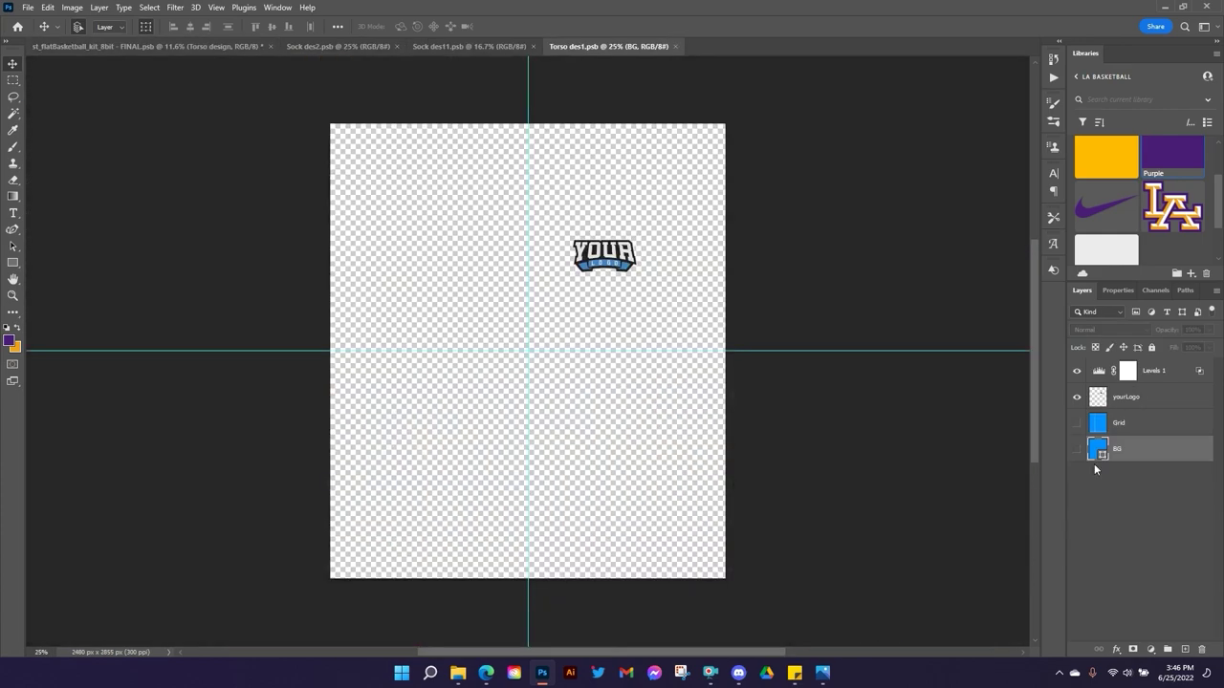
pyautogui.click(1175, 167)
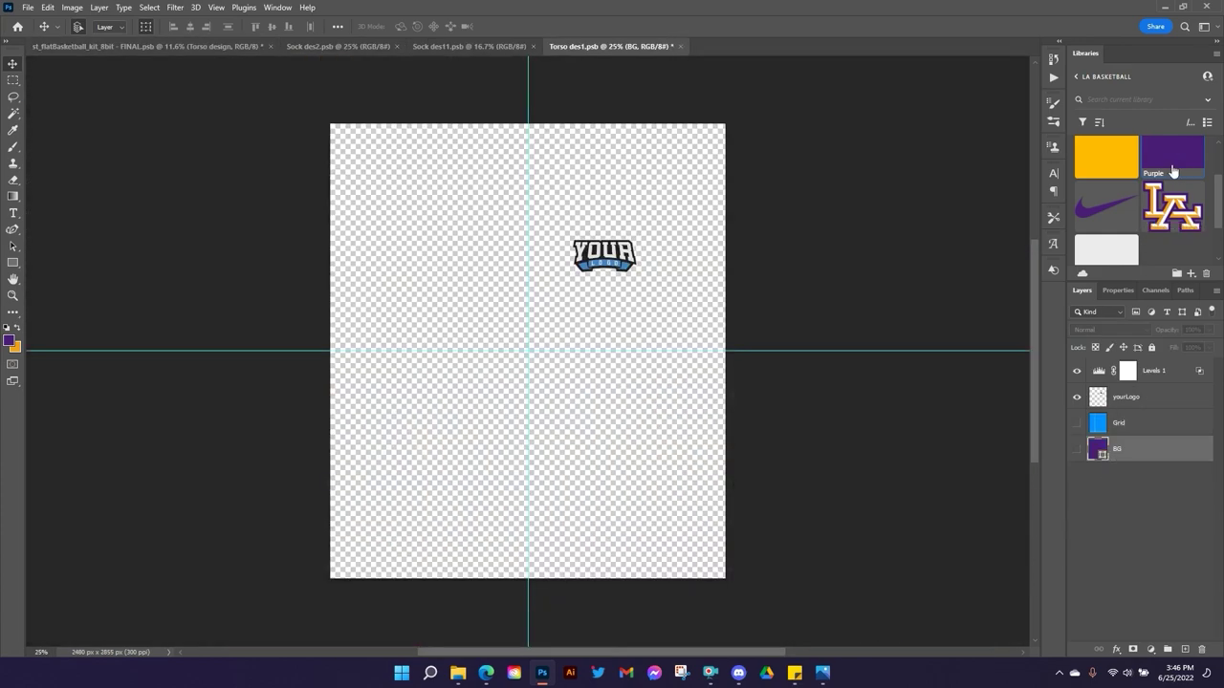
# Place the LA logo over the yourLogo placeholder, scaled down to the placeholder's width, and hide the placeholder layer.
pyautogui.click(1132, 404)
pyautogui.moveTo(1172, 211); pyautogui.dragTo(639, 322)
pyautogui.moveTo(639, 369); pyautogui.dragTo(639, 353)
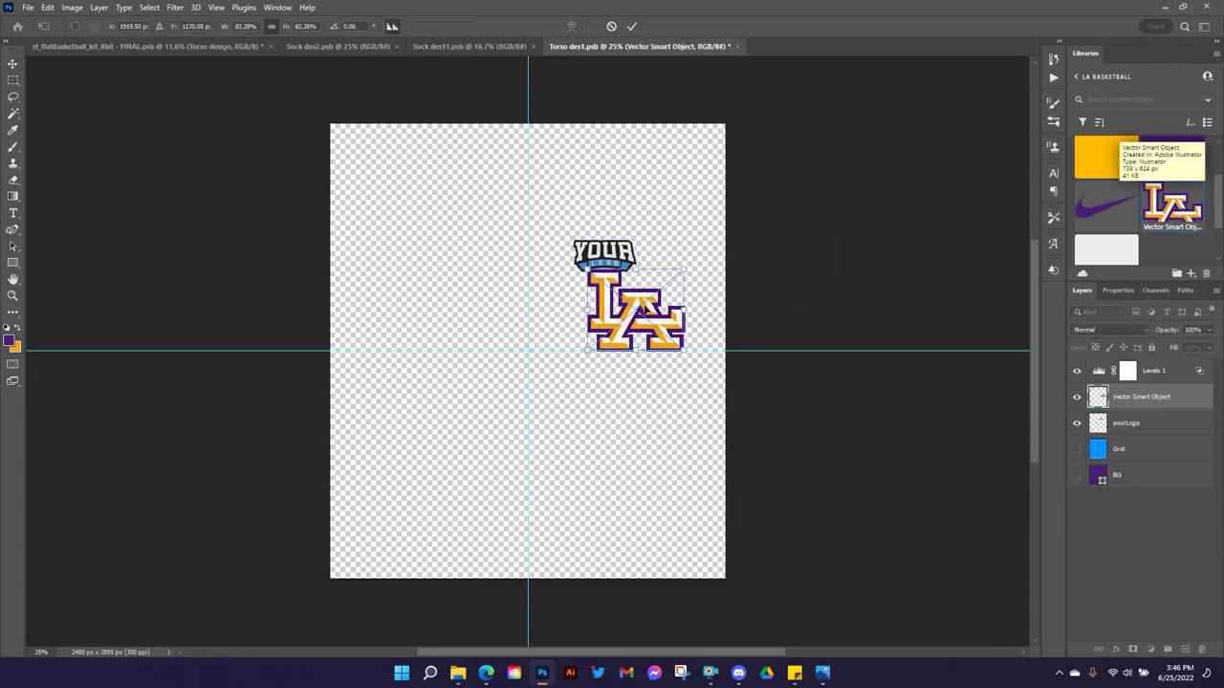
pyautogui.moveTo(658, 306); pyautogui.dragTo(608, 230)
pyautogui.click(632, 26)
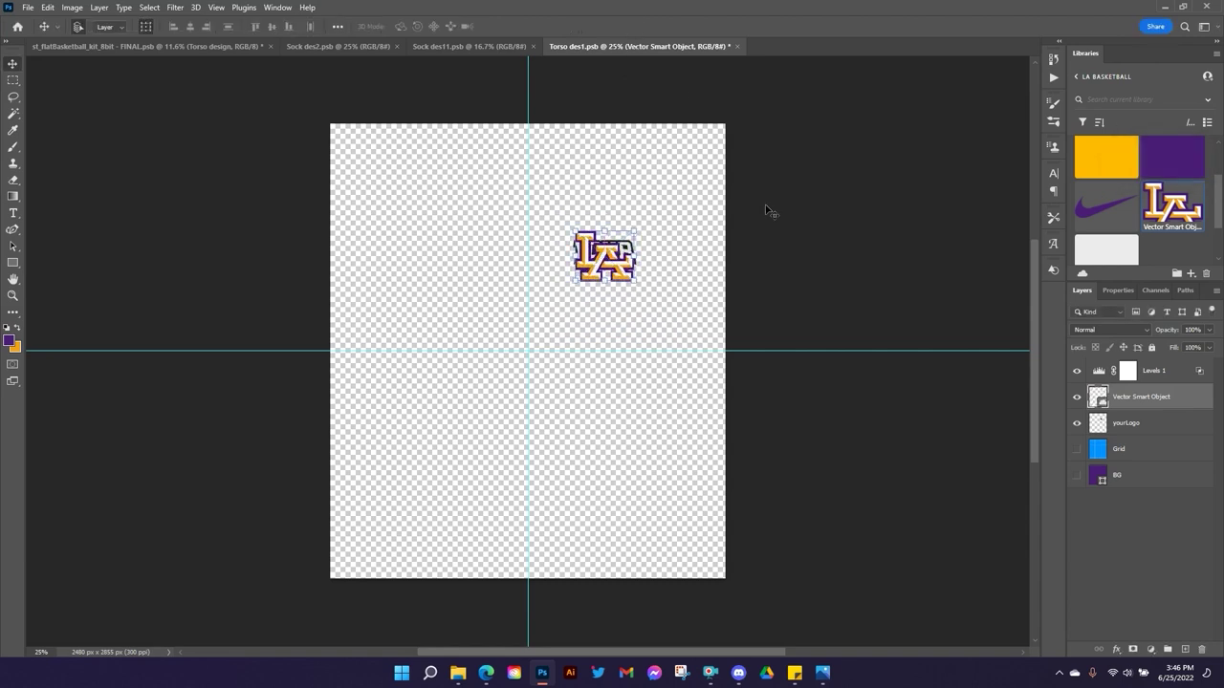
pyautogui.click(1077, 423)
# Place the Swoosh on the chest side opposite the LA logo, near the logo's height.
pyautogui.click(1136, 427)
pyautogui.moveTo(1104, 218); pyautogui.dragTo(536, 390)
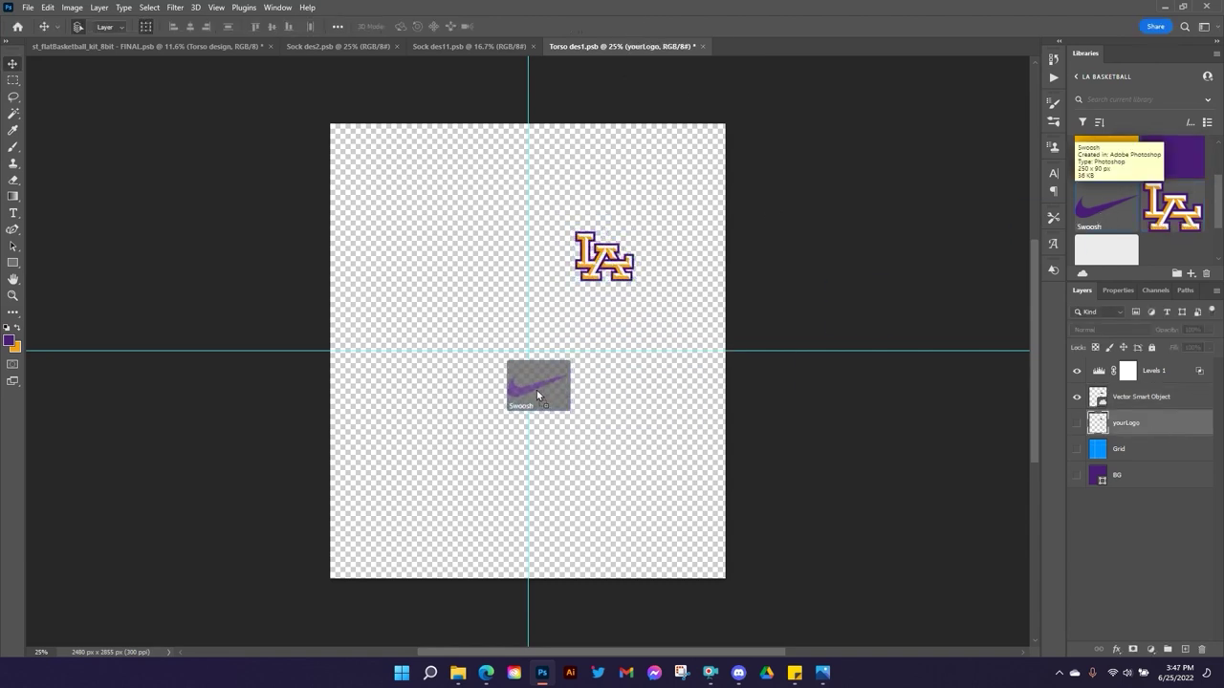
pyautogui.moveTo(464, 273); pyautogui.dragTo(446, 245)
pyautogui.click(631, 26)
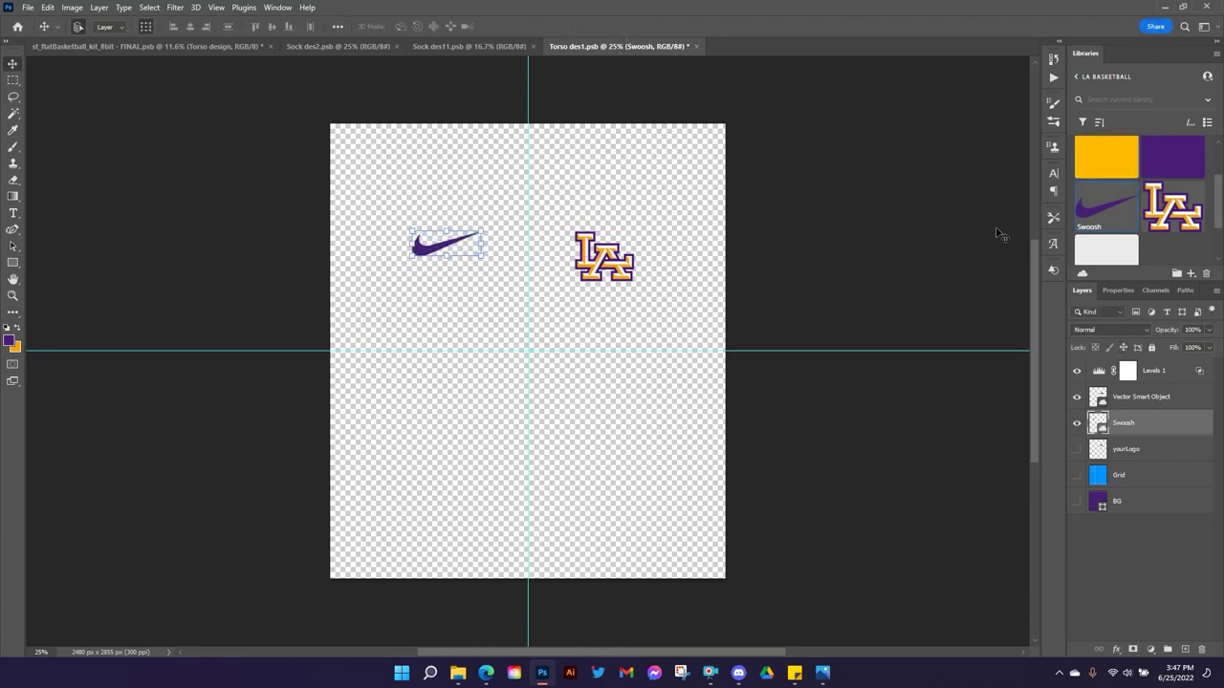
# Add a Color Overlay to the Swoosh layer using the orange-gold background color at 100% opacity.
pyautogui.click(1117, 650)
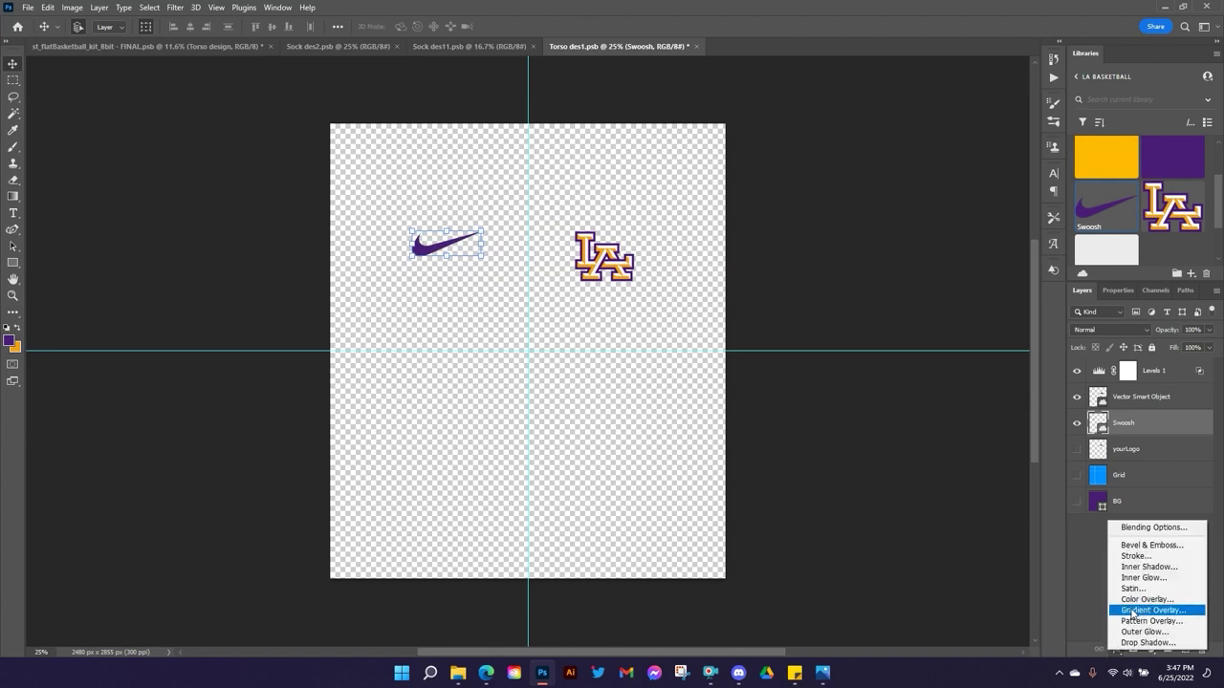
pyautogui.click(1145, 600)
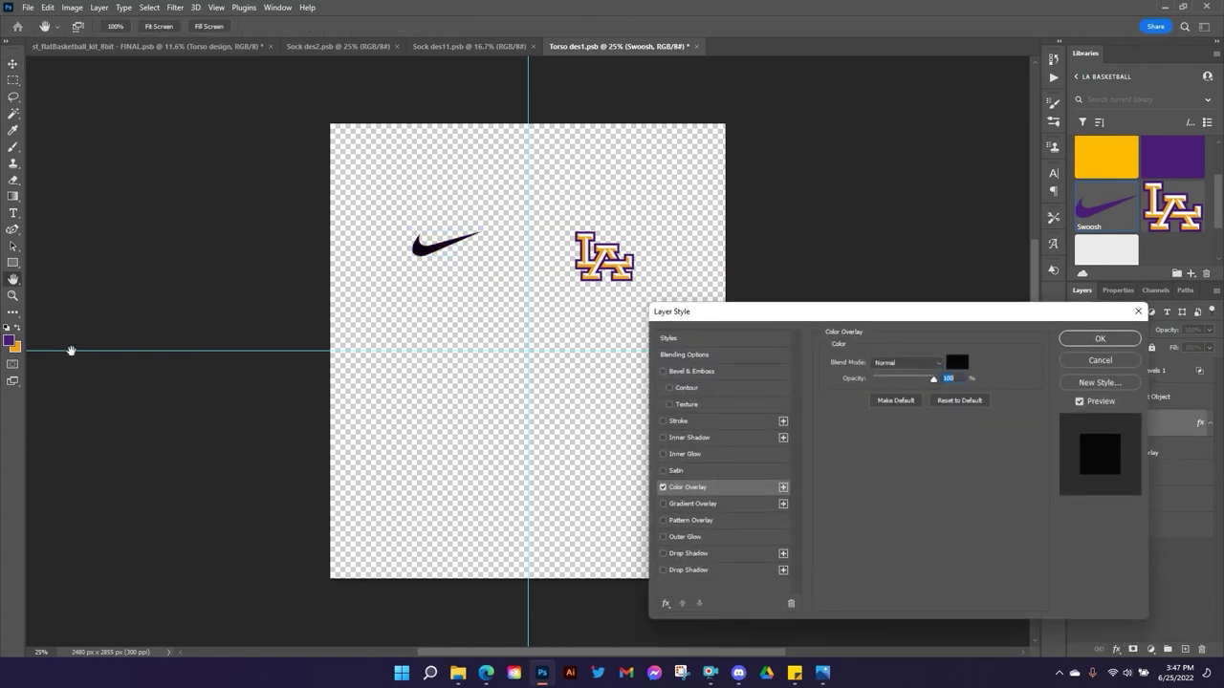
pyautogui.click(959, 366)
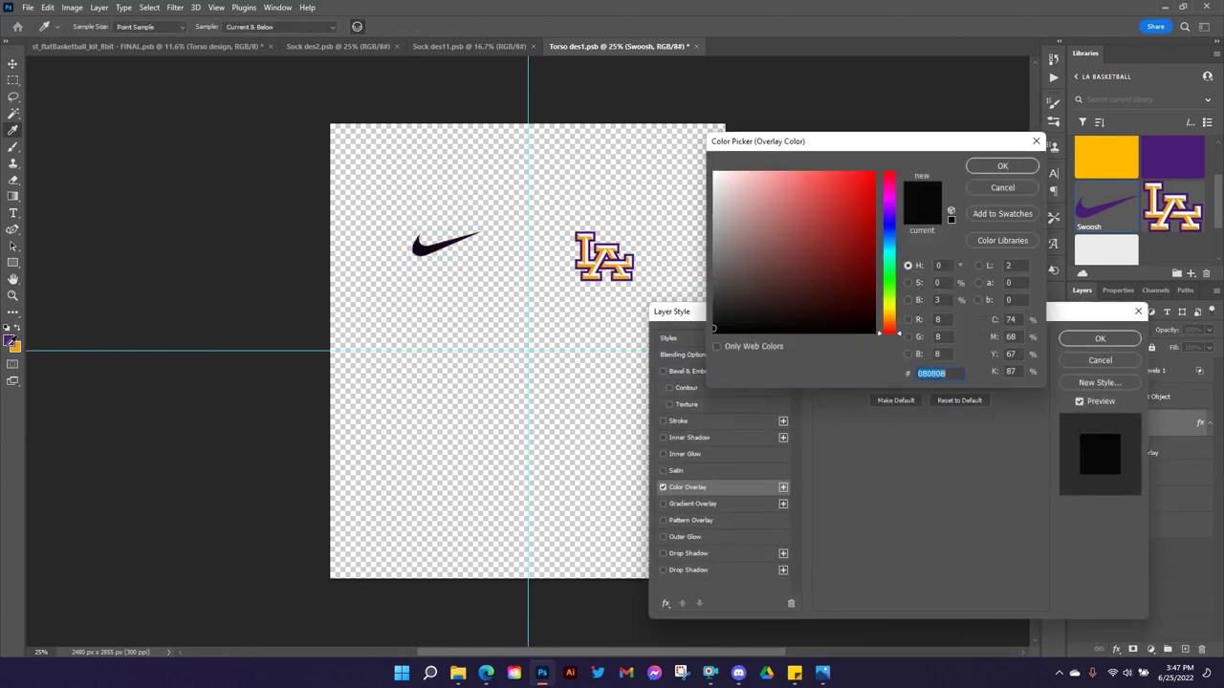
pyautogui.click(15, 347)
pyautogui.click(999, 170)
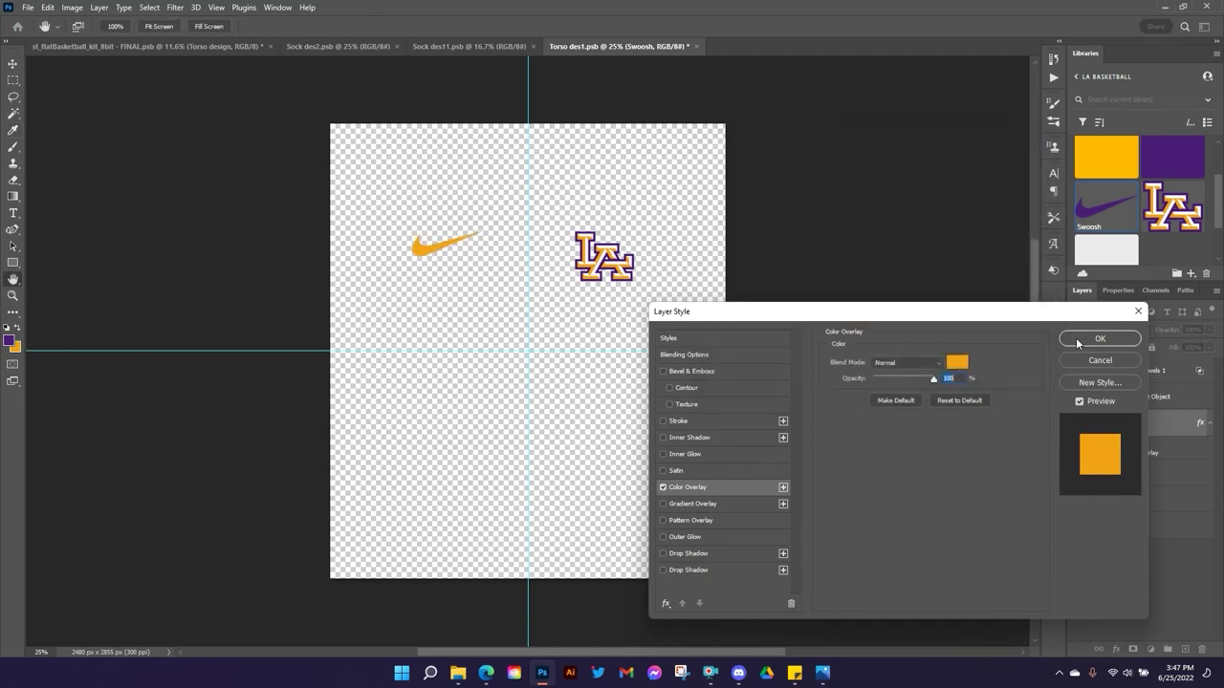
pyautogui.click(1100, 338)
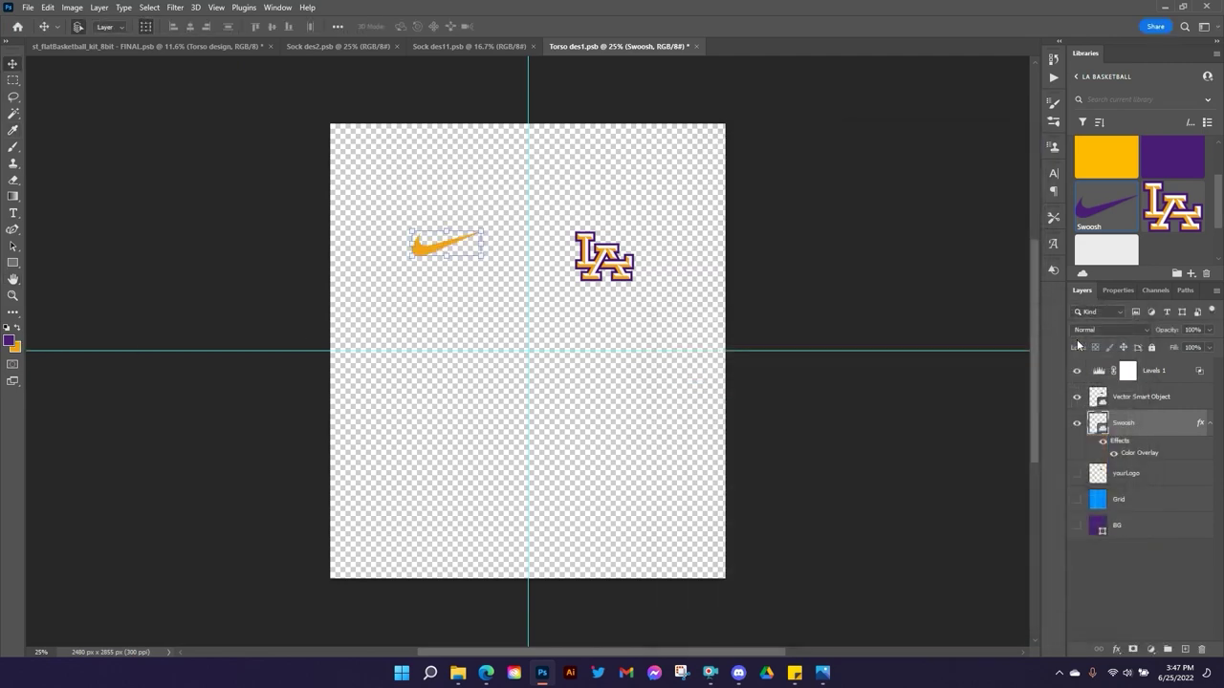
# Close the two sock design documents, save the torso design and return to the main kit mockup.
pyautogui.click(395, 47)
pyautogui.click(392, 47)
pyautogui.click(215, 49)
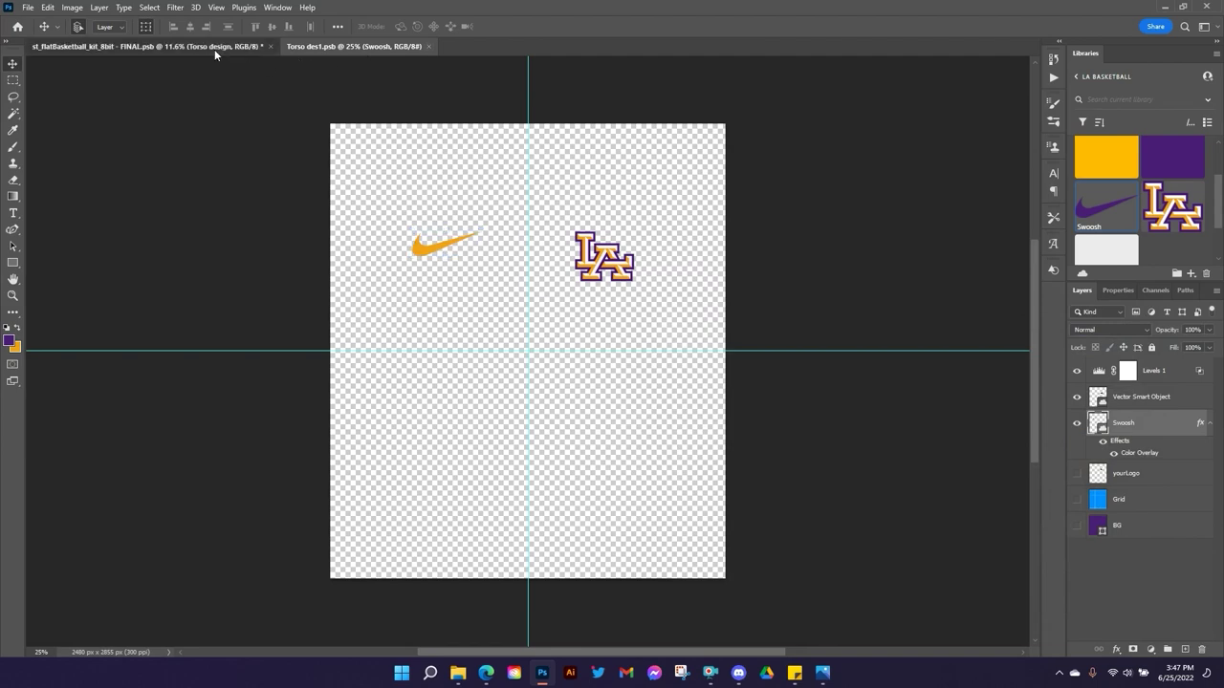
pyautogui.click(866, 366)
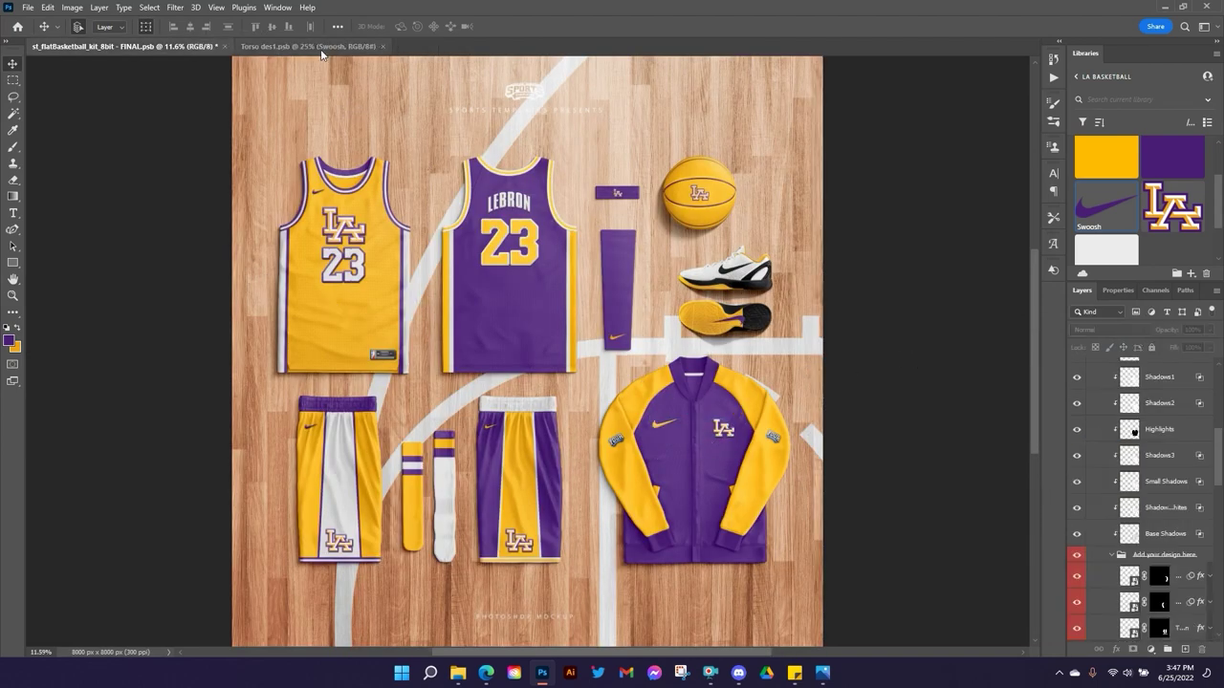
# Scale the Swoosh in the torso design down to 143%, then save and close the torso document.
pyautogui.click(344, 46)
pyautogui.hotkey('ctrl', 't')
pyautogui.moveTo(411, 244); pyautogui.dragTo(431, 245)
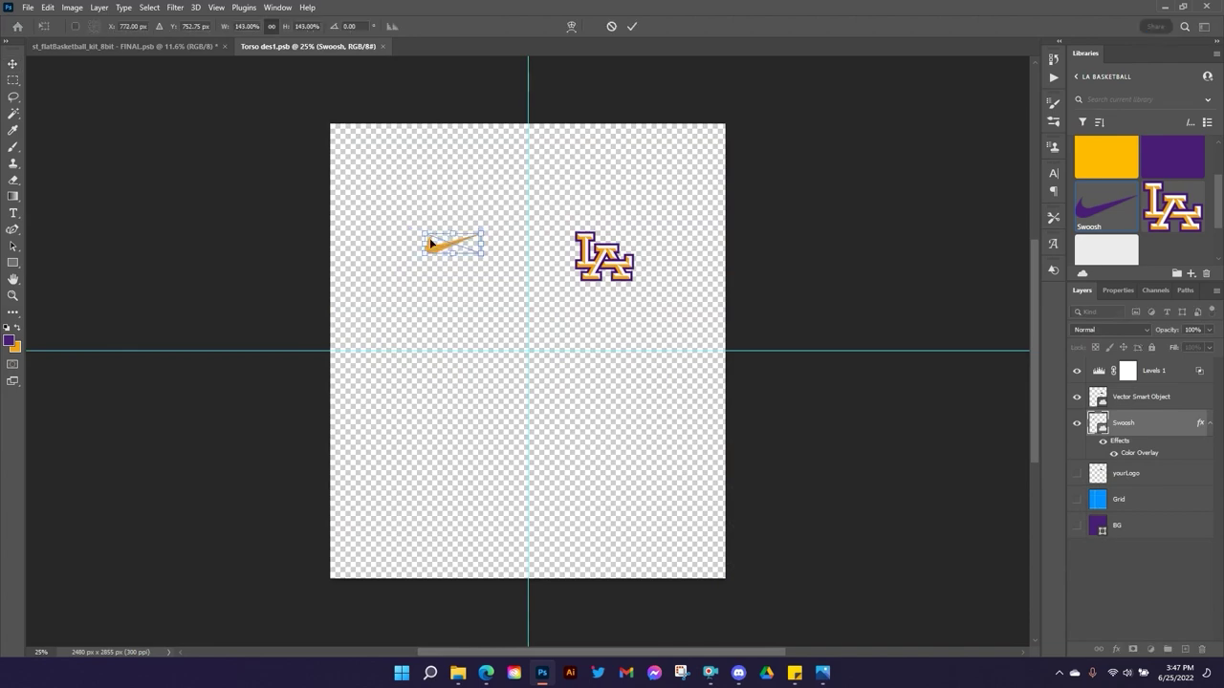
pyautogui.click(629, 28)
pyautogui.click(387, 45)
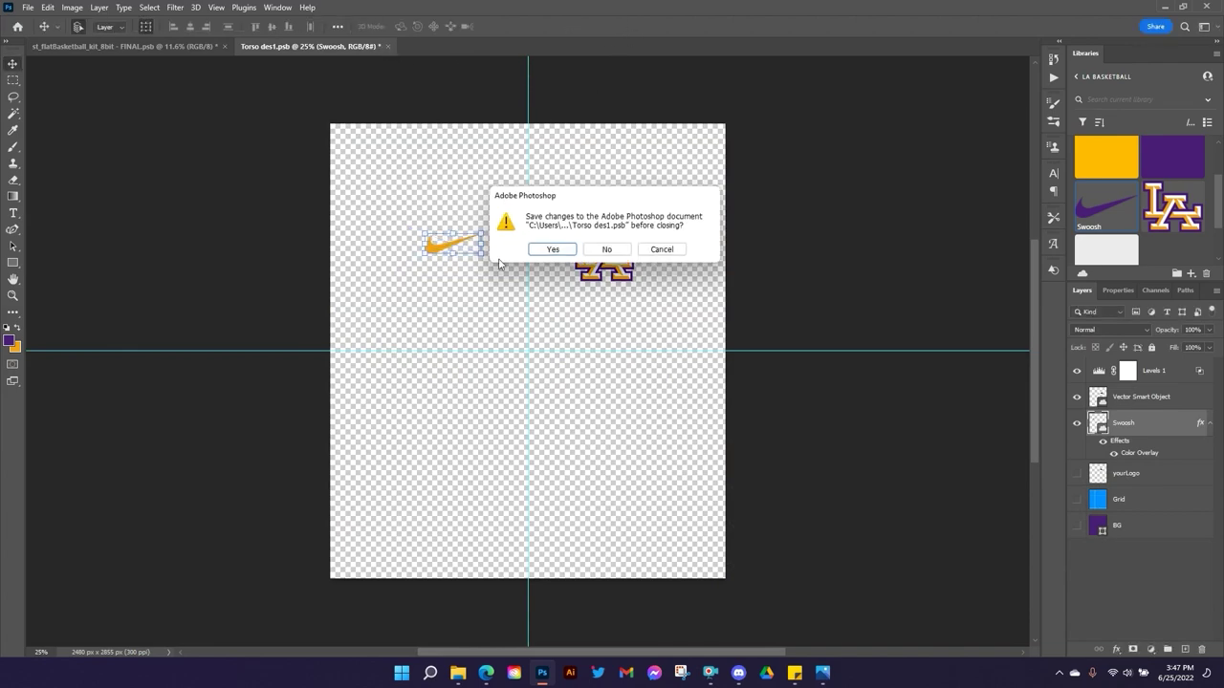
pyautogui.click(553, 250)
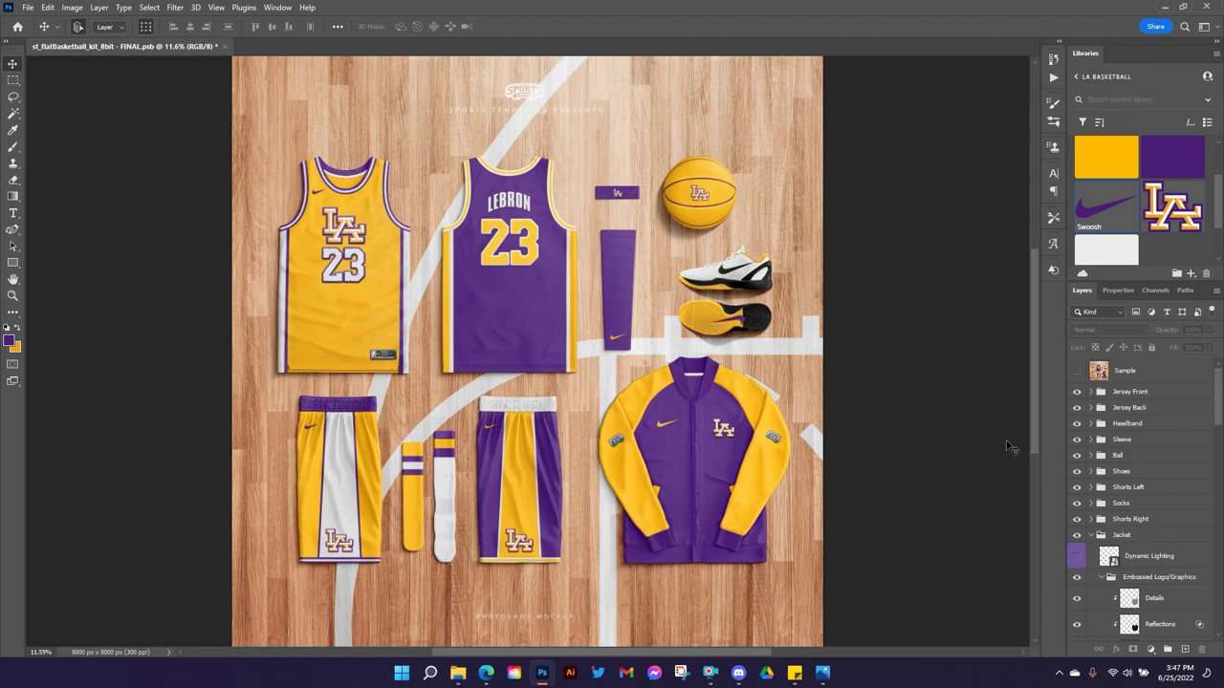
# Open the jacket's right sleeve design and place the library Swoosh over the placeholder logo, rotated about 35° to match its slant.
pyautogui.scroll(-5, 1128, 488)
pyautogui.scroll(-1, 1123, 487)
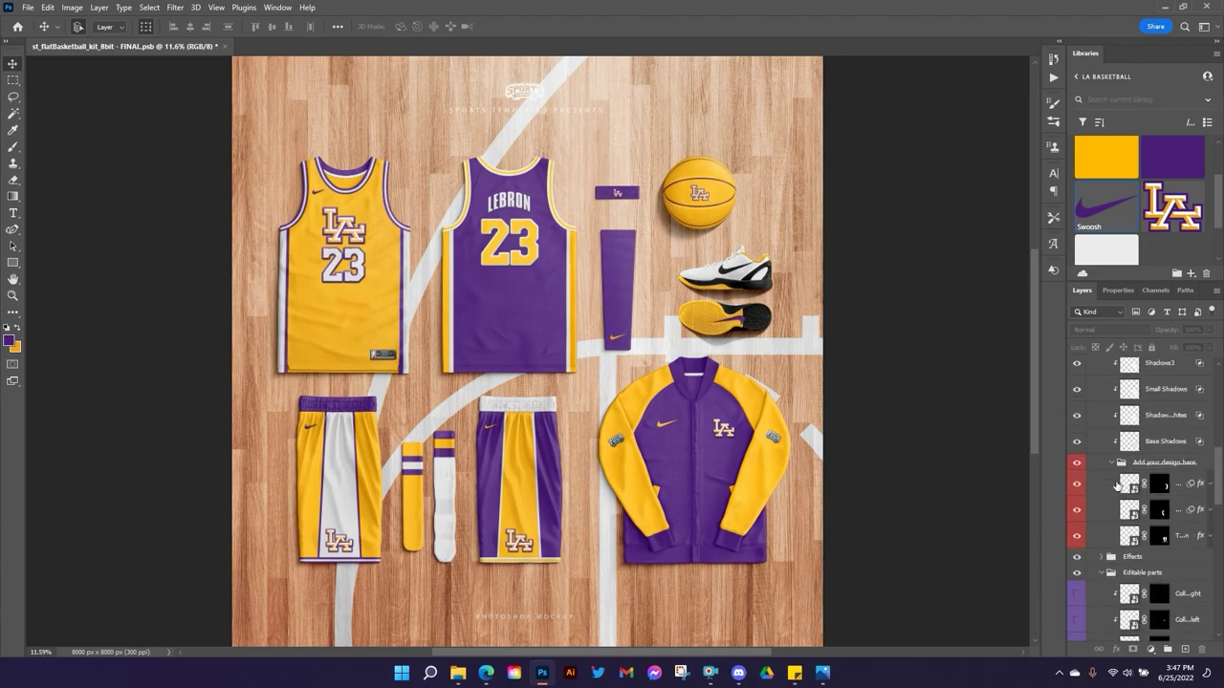
pyautogui.doubleClick(1132, 487)
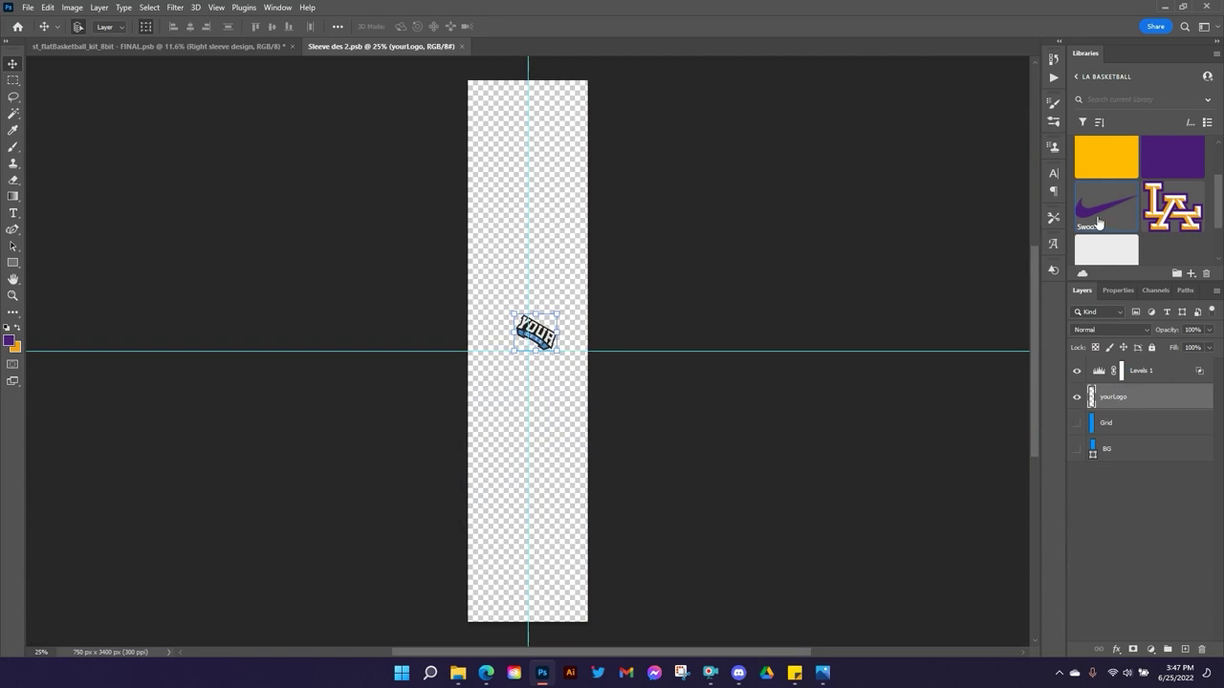
pyautogui.moveTo(1100, 222); pyautogui.dragTo(466, 411)
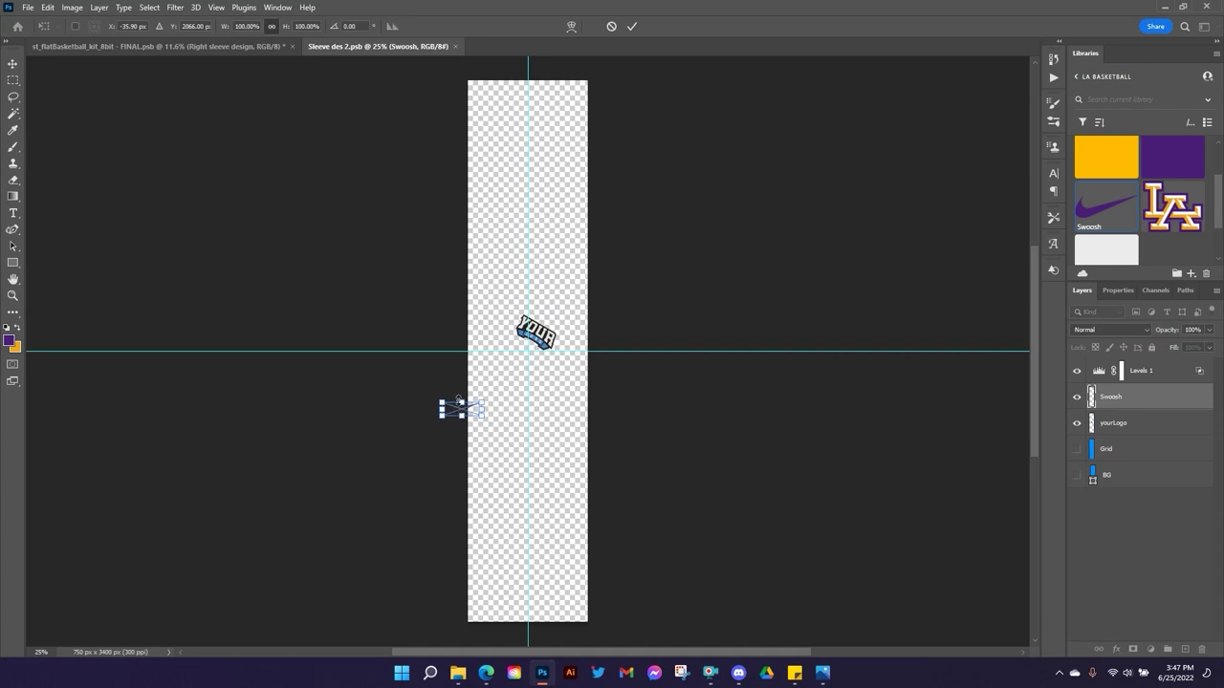
pyautogui.scroll(2, 459, 404)
pyautogui.moveTo(494, 430); pyautogui.dragTo(556, 359)
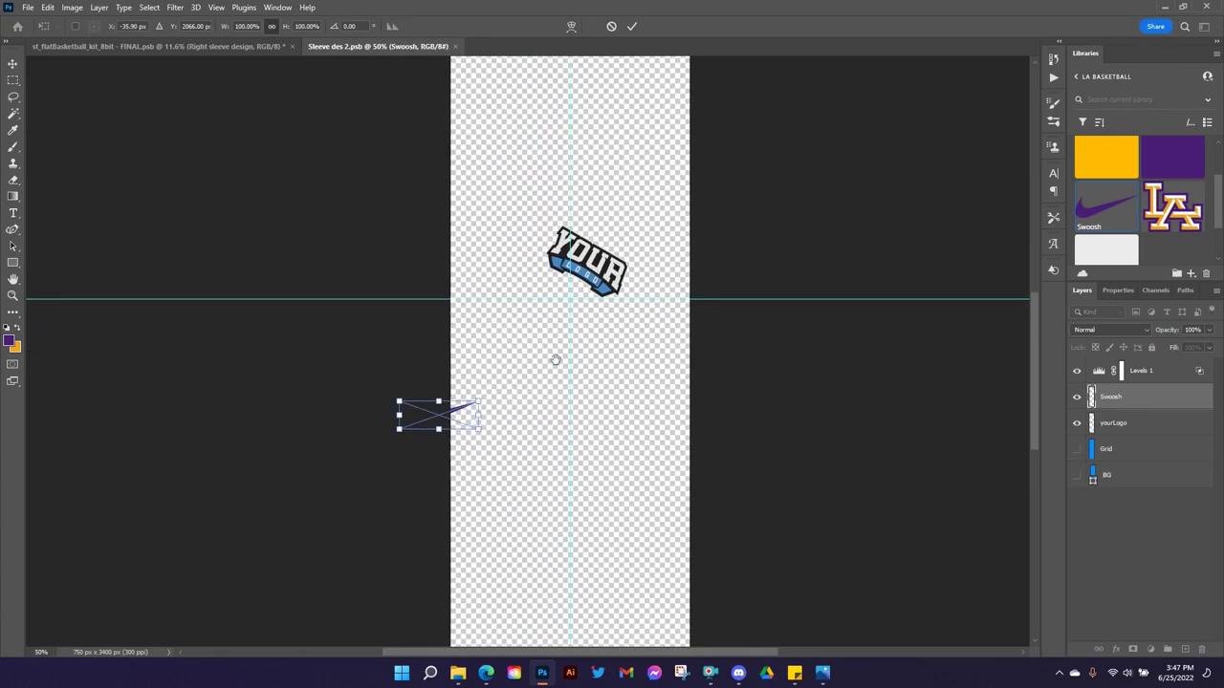
pyautogui.moveTo(475, 382); pyautogui.dragTo(608, 204)
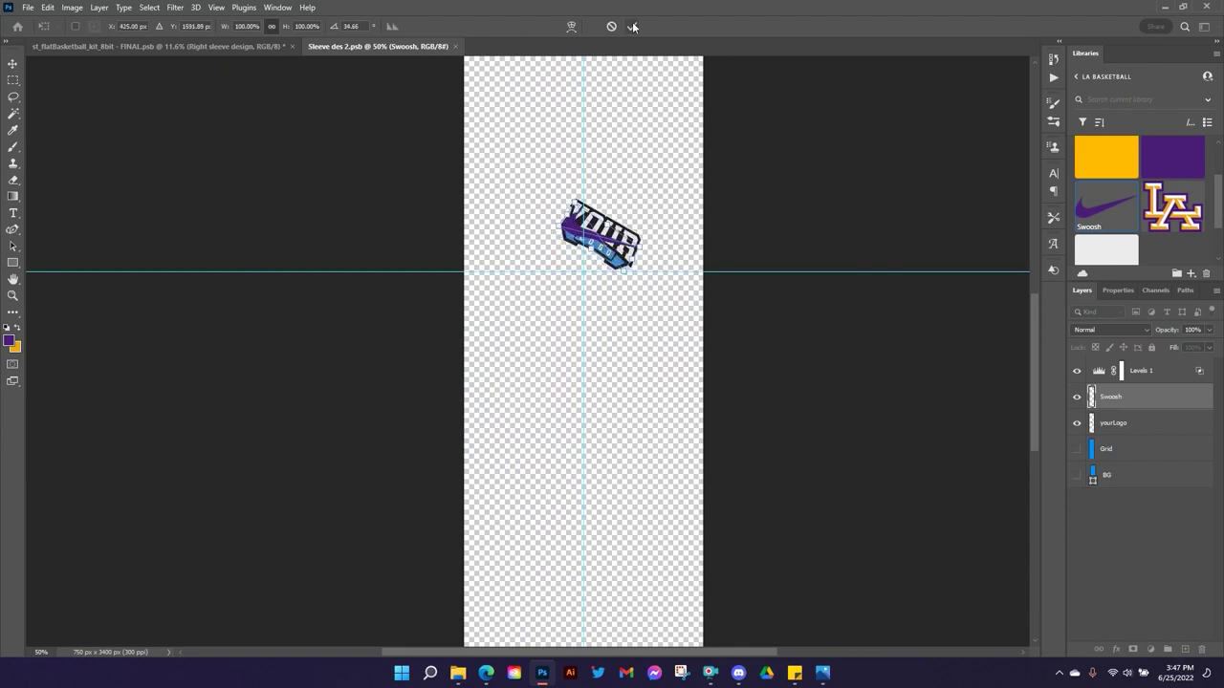
pyautogui.click(633, 27)
# Hide the yourLogo layer in the right sleeve design, save it and return to the main kit mockup.
pyautogui.click(1077, 422)
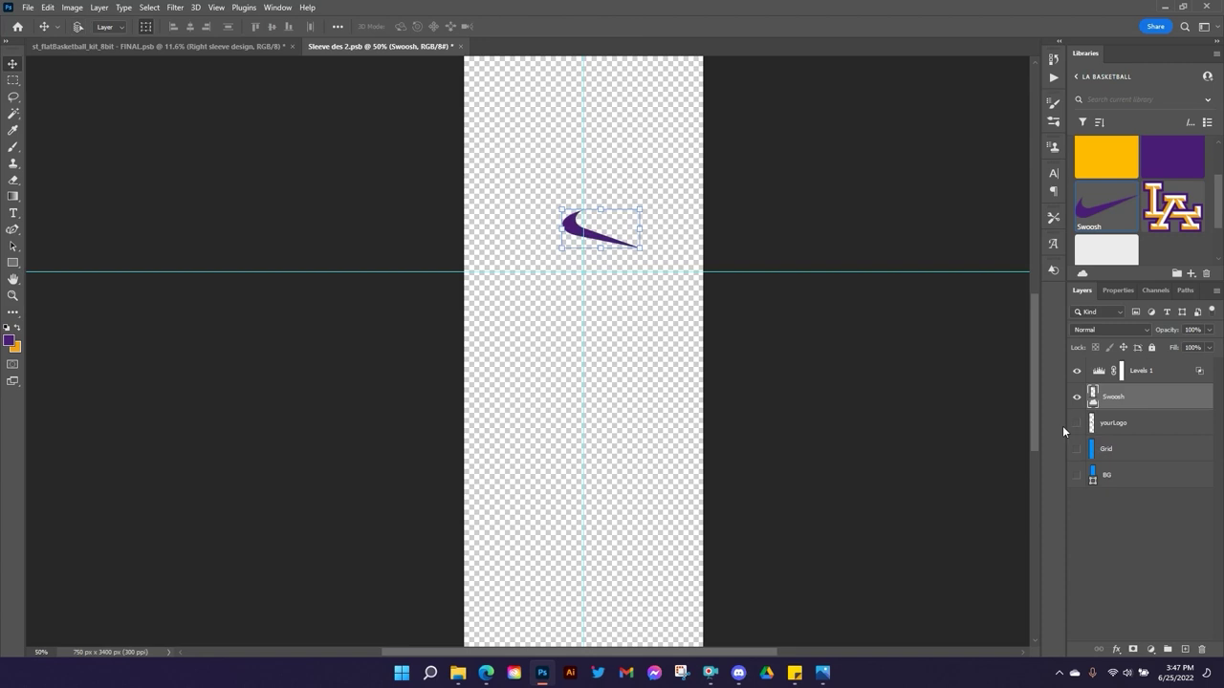
pyautogui.hotkey('ctrl', 's')
pyautogui.click(205, 46)
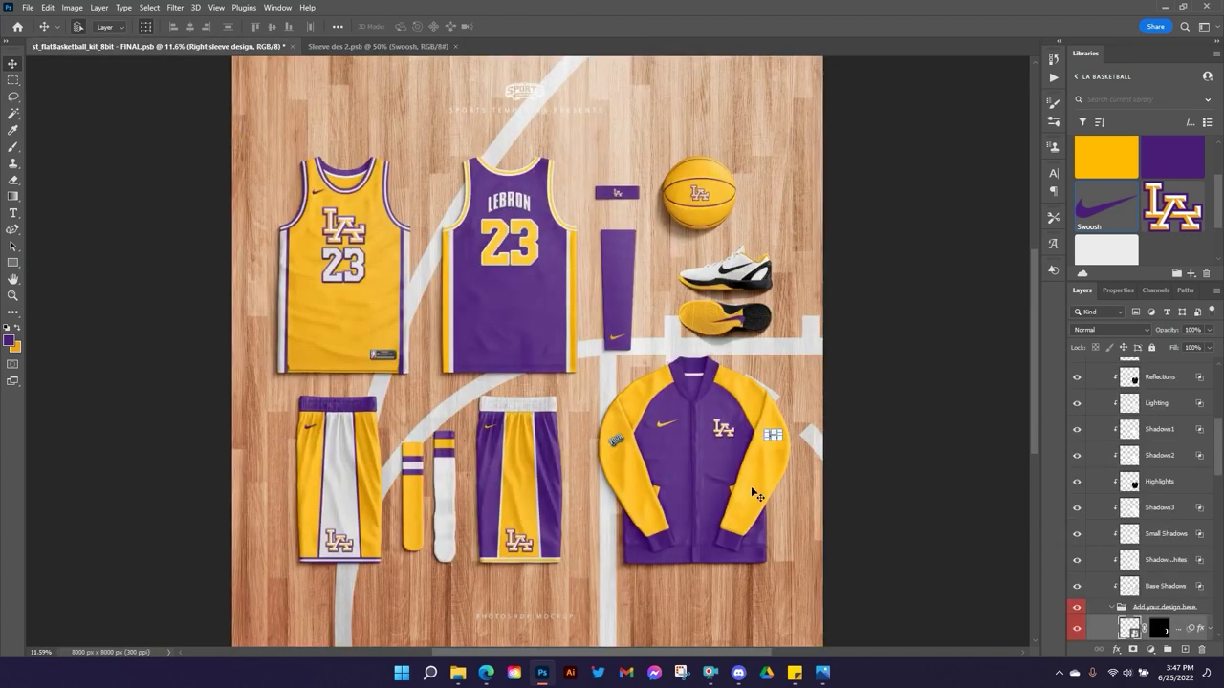
# Open the jacket's left sleeve design and duplicate the Swoosh layer from Sleeve des 2.psb into Sleeve des 12.psb.
pyautogui.scroll(-2, 1147, 538)
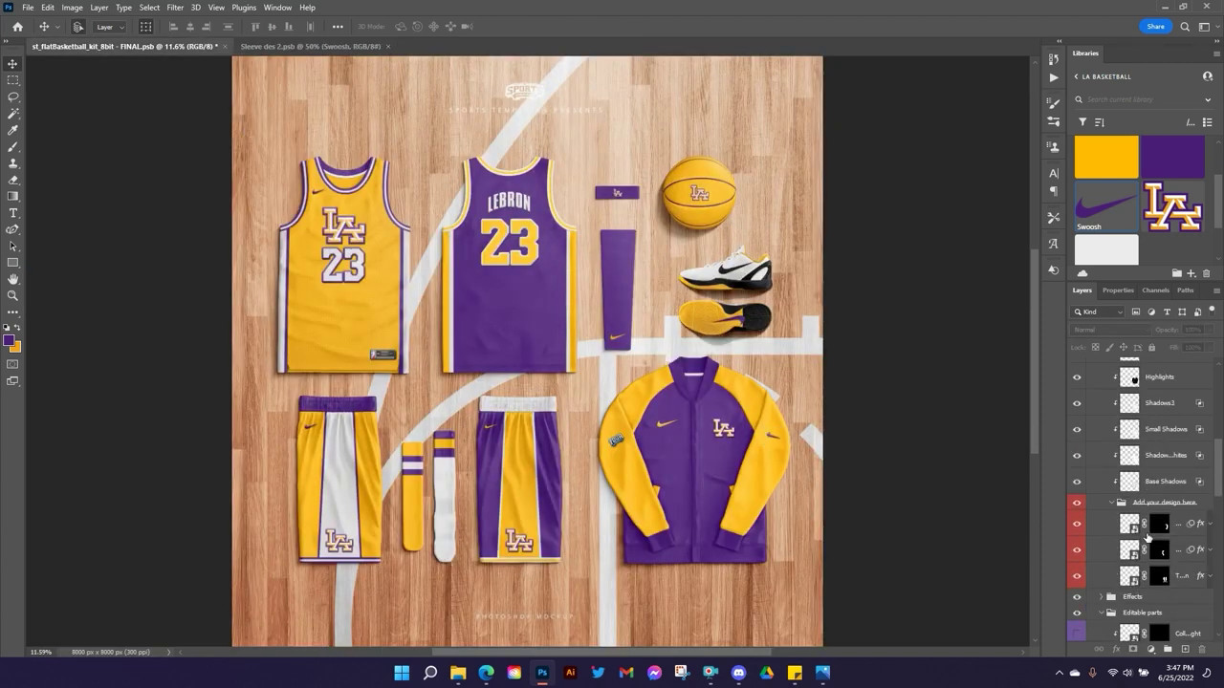
pyautogui.doubleClick(1134, 553)
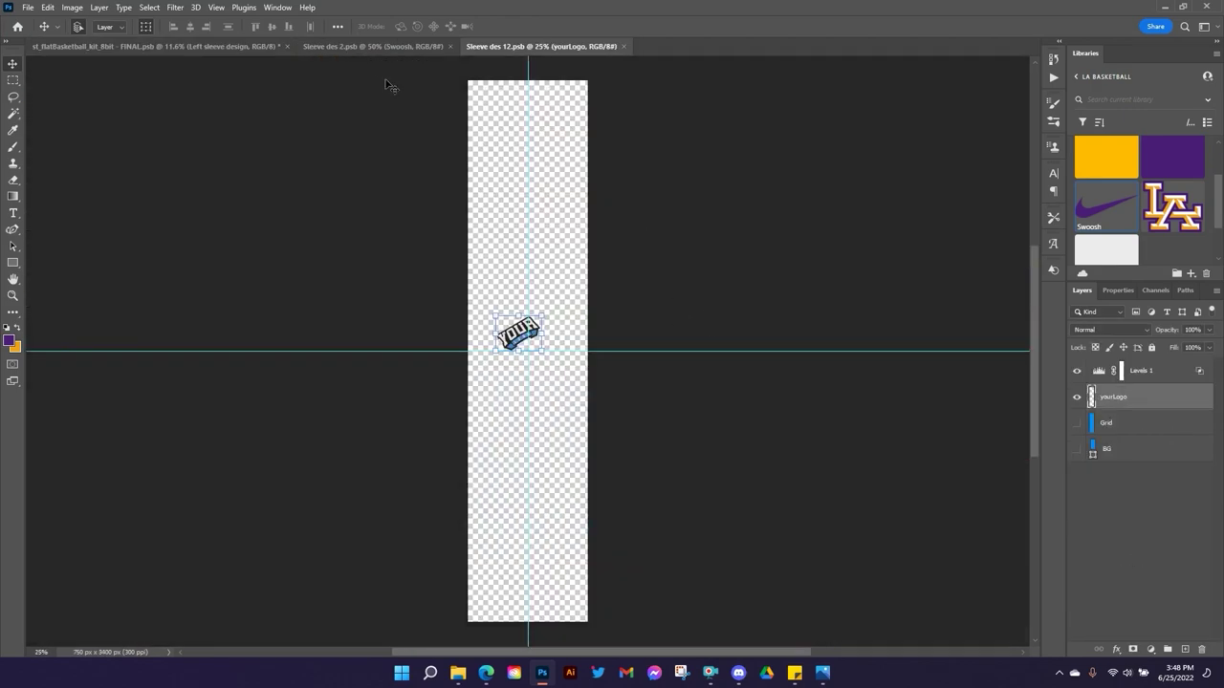
pyautogui.click(381, 46)
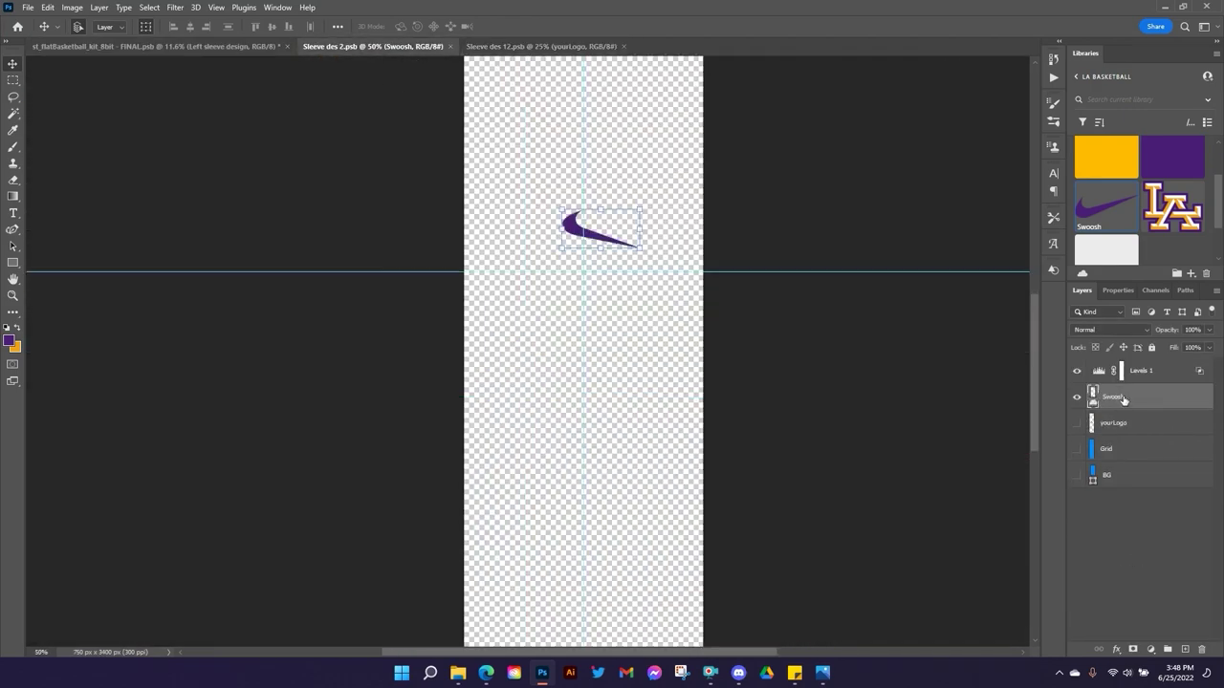
pyautogui.rightClick(1125, 402)
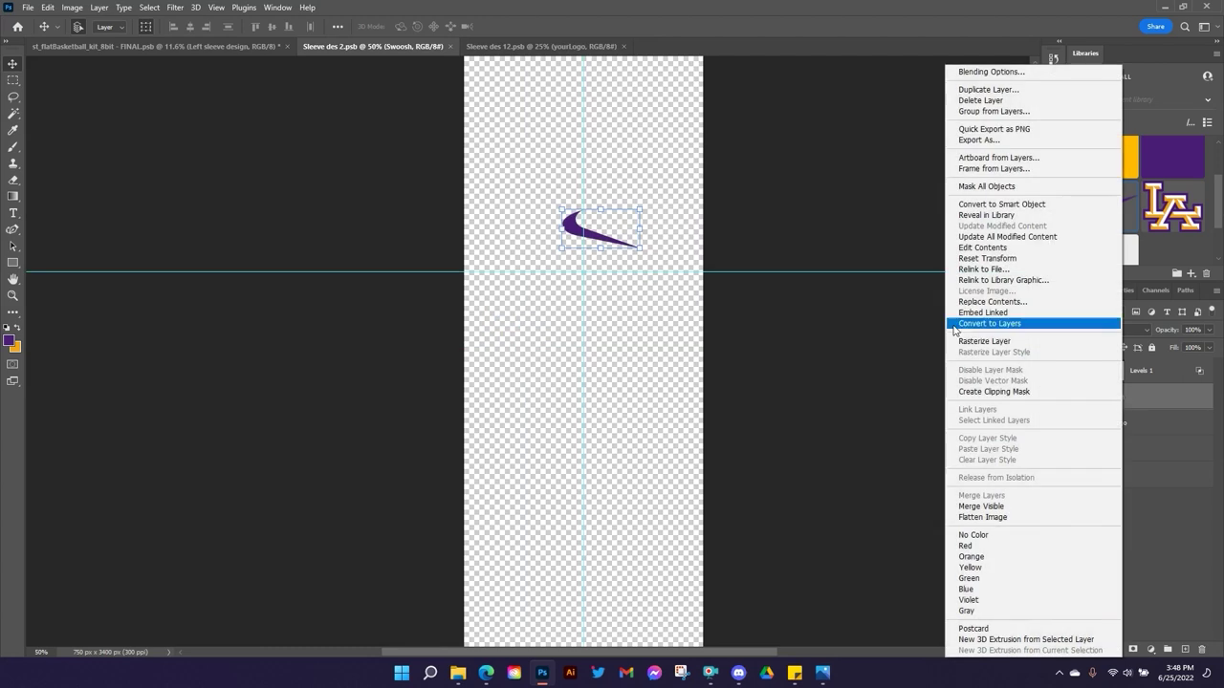
pyautogui.click(1006, 89)
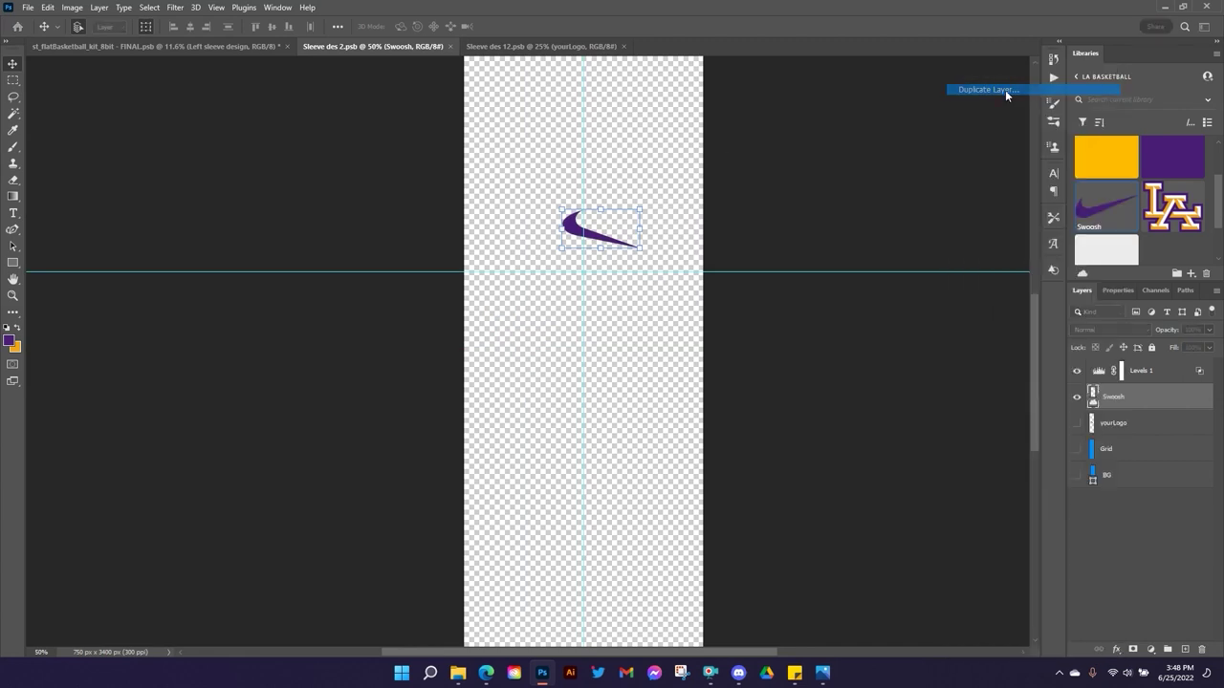
pyautogui.click(648, 234)
pyautogui.click(572, 277)
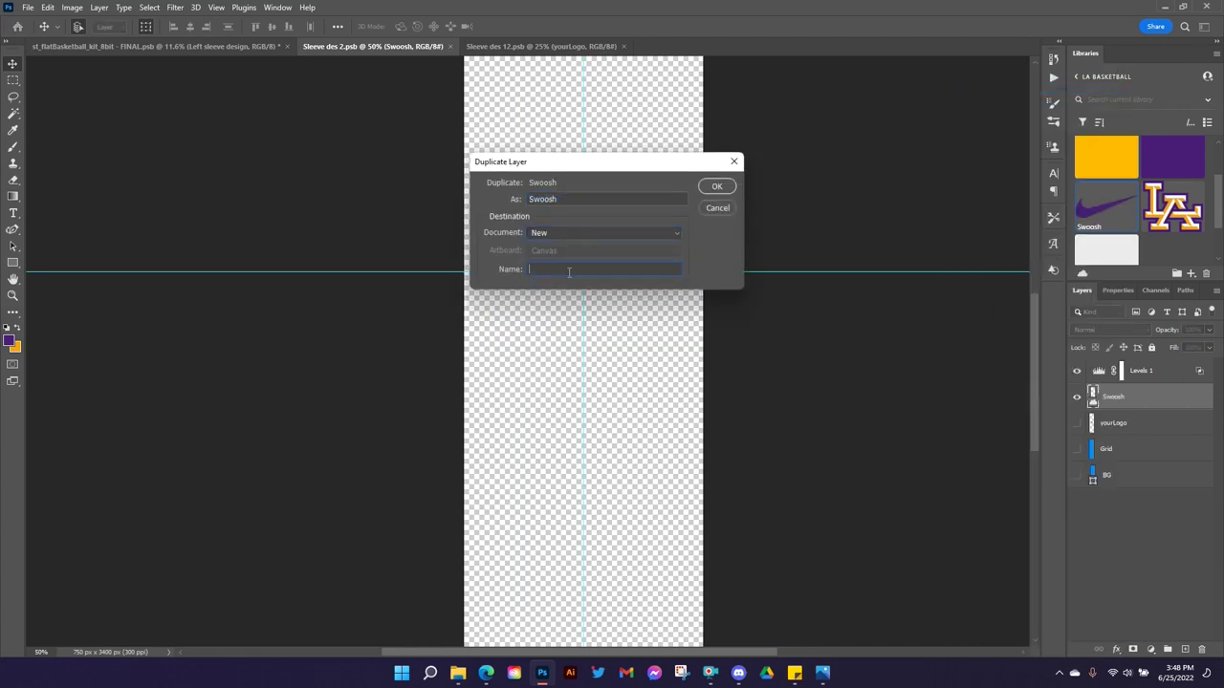
pyautogui.click(603, 232)
pyautogui.click(555, 267)
pyautogui.click(714, 187)
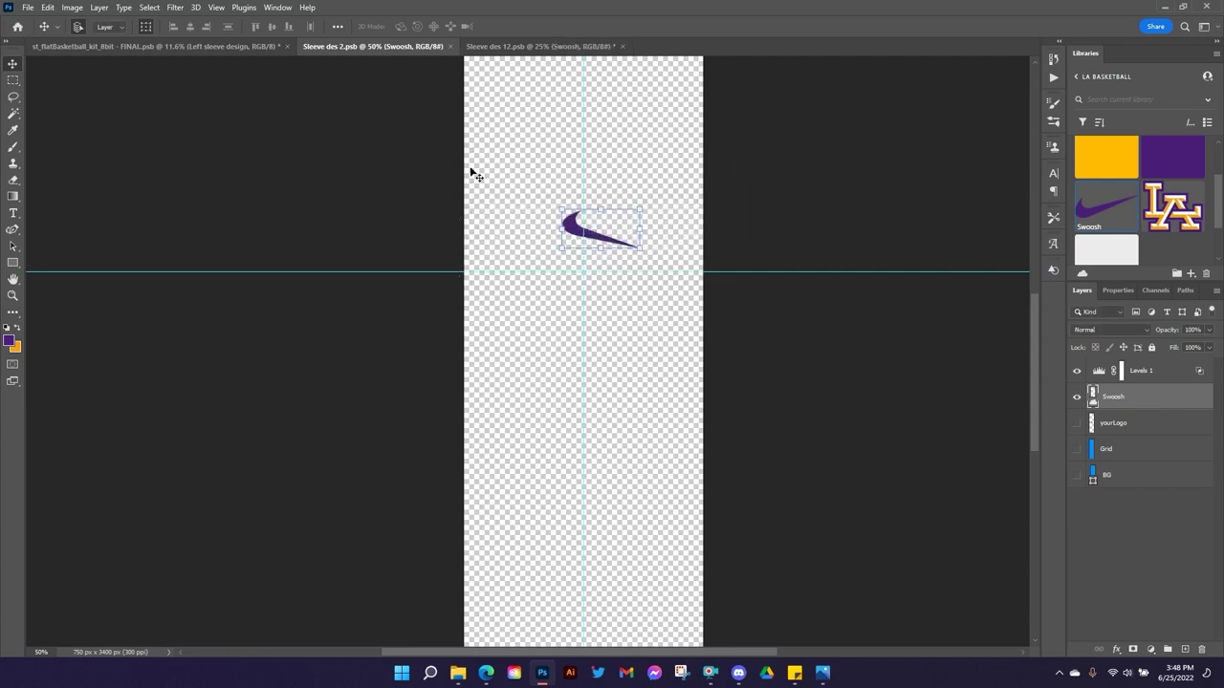
# In Sleeve des 12.psb, rotate the Swoosh counterclockwise so it slants upward and center it over the placeholder logo.
pyautogui.moveTo(675, 279); pyautogui.dragTo(650, 439)
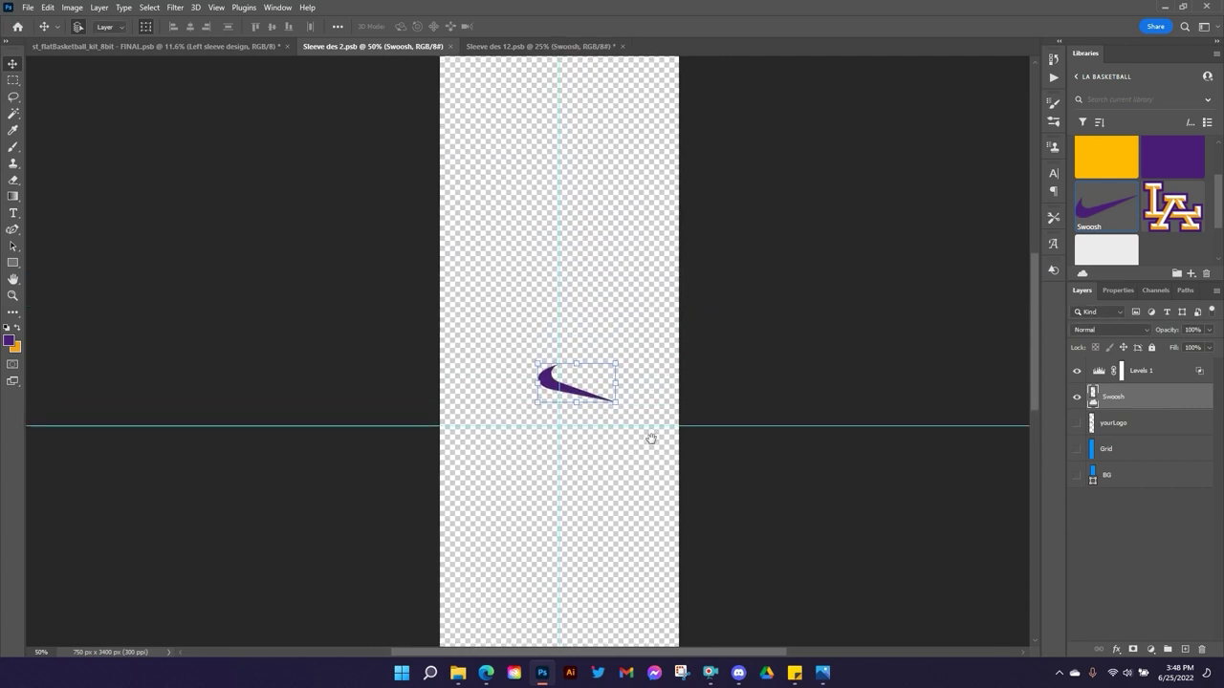
pyautogui.press('ctrl')
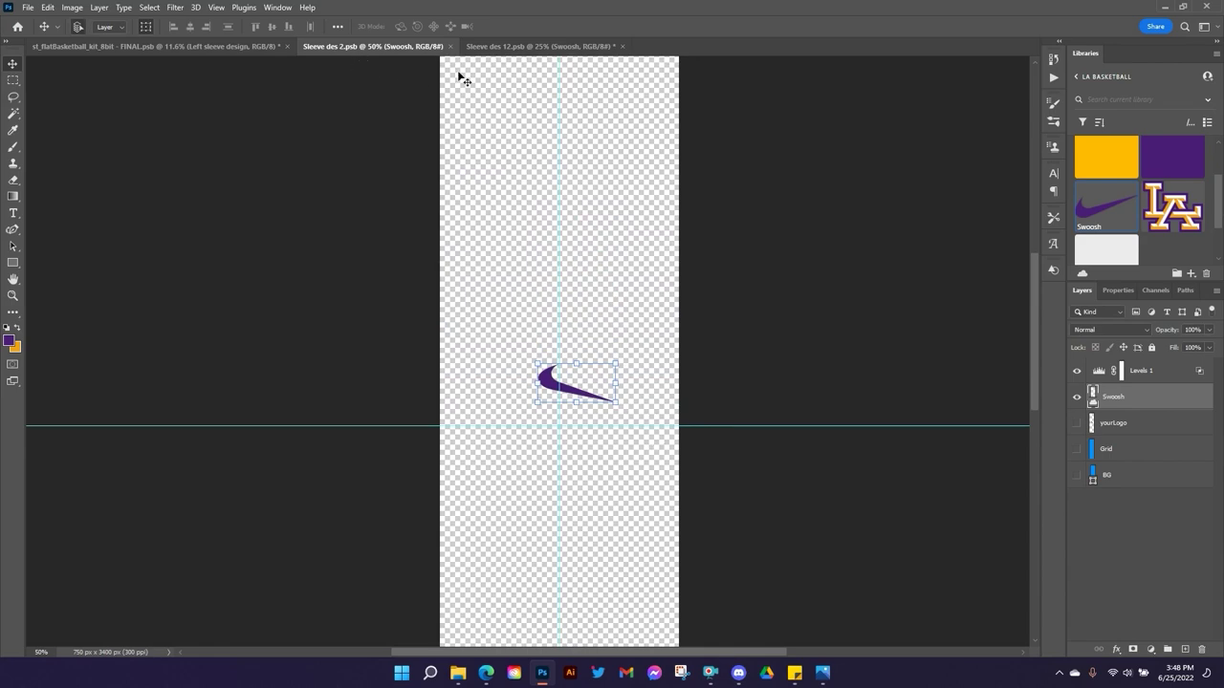
pyautogui.click(504, 46)
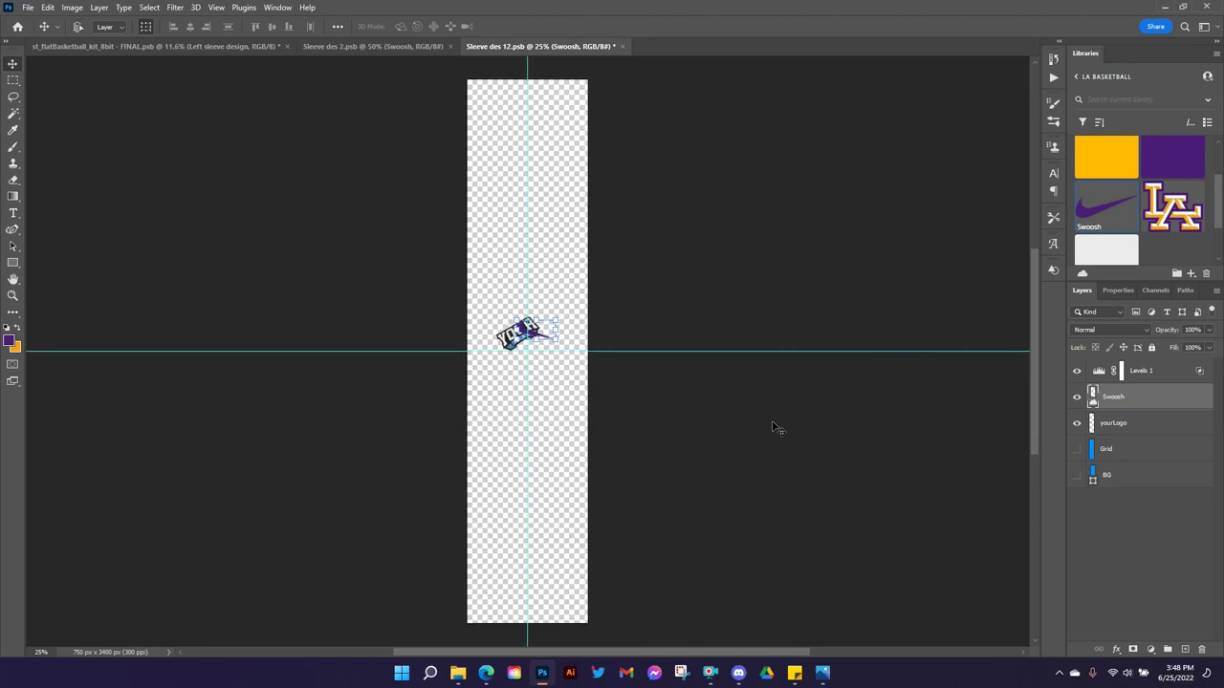
pyautogui.hotkey('ctrl', '+')
pyautogui.hotkey('ctrl', '+')
pyautogui.hotkey('ctrl', '+')
pyautogui.hotkey('ctrl', '+')
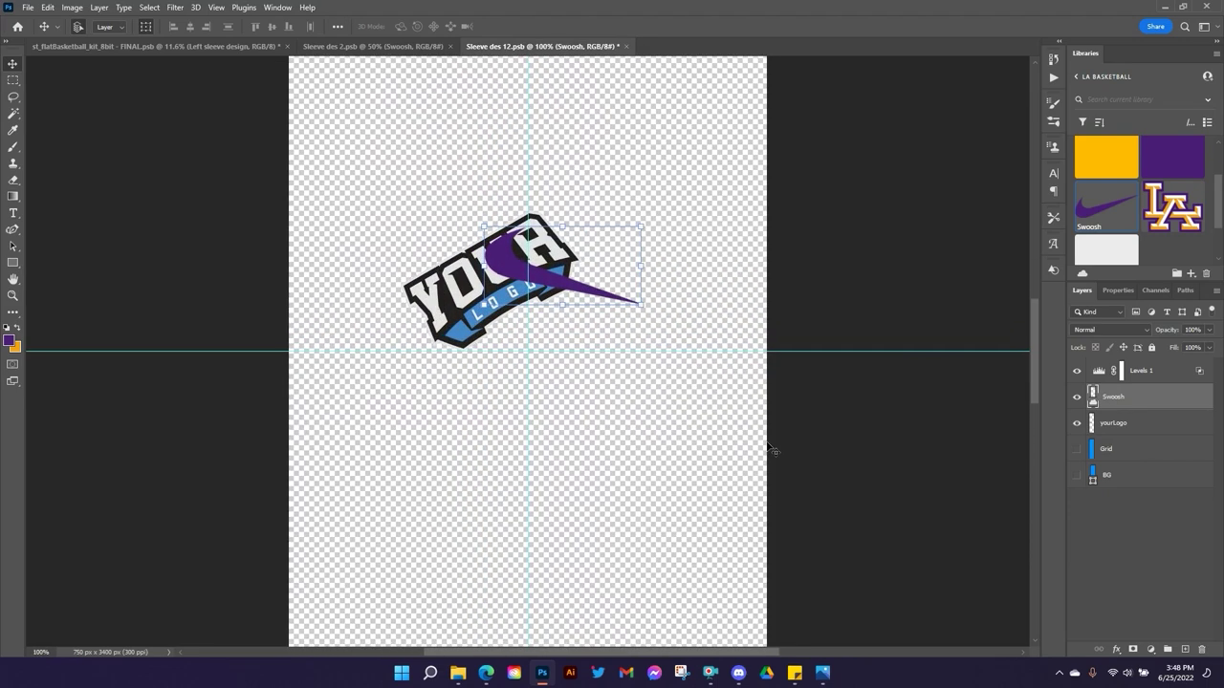
pyautogui.moveTo(605, 351); pyautogui.dragTo(599, 438)
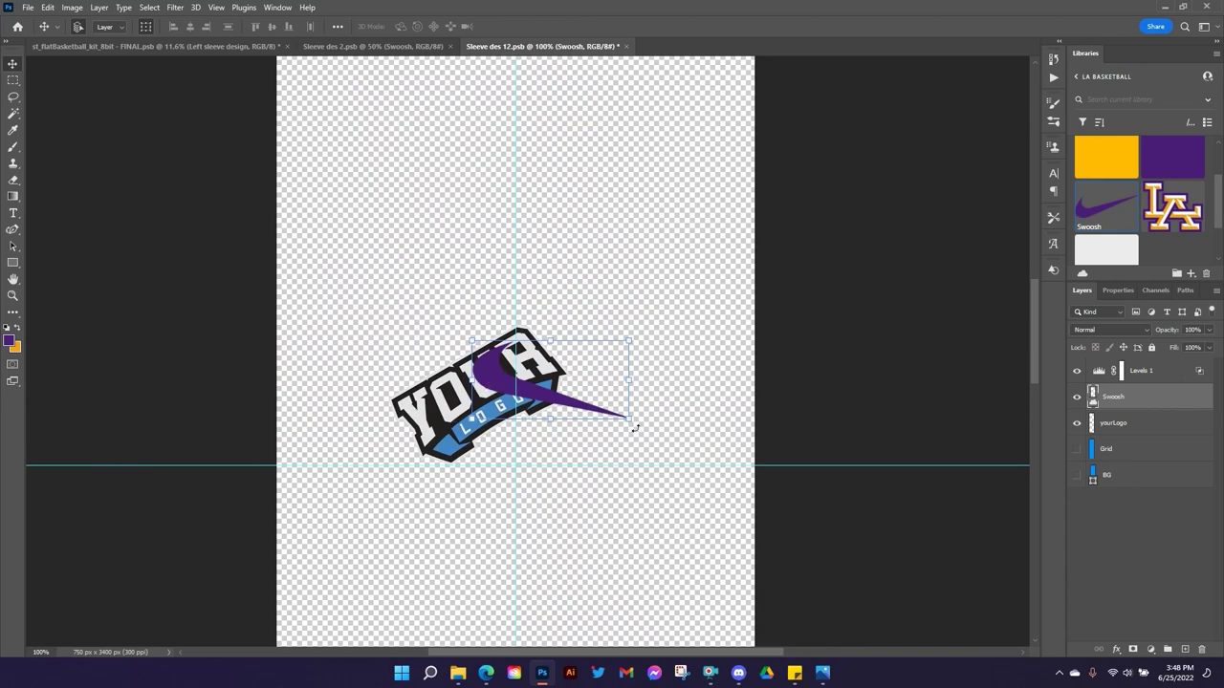
pyautogui.moveTo(628, 444); pyautogui.dragTo(631, 316)
pyautogui.moveTo(541, 411); pyautogui.dragTo(475, 421)
pyautogui.click(631, 26)
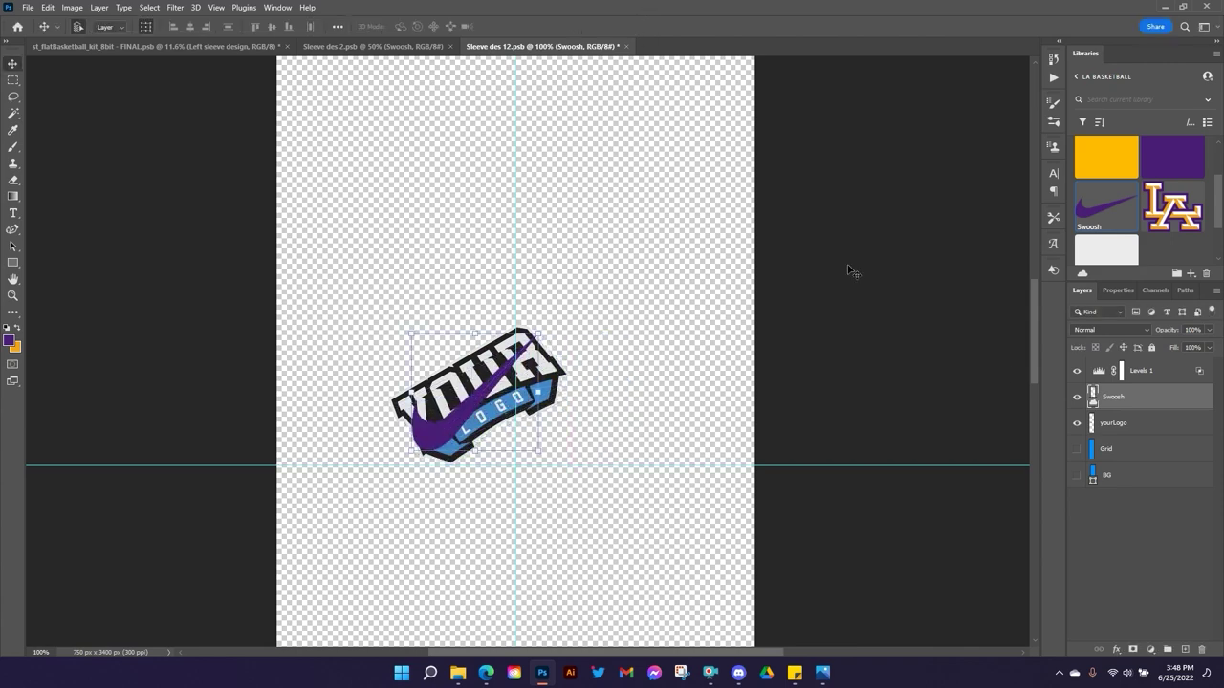
# Hide the yourLogo layer in the left sleeve design, save it and go back to the main kit mockup.
pyautogui.click(1076, 422)
pyautogui.hotkey('ctrl', 's')
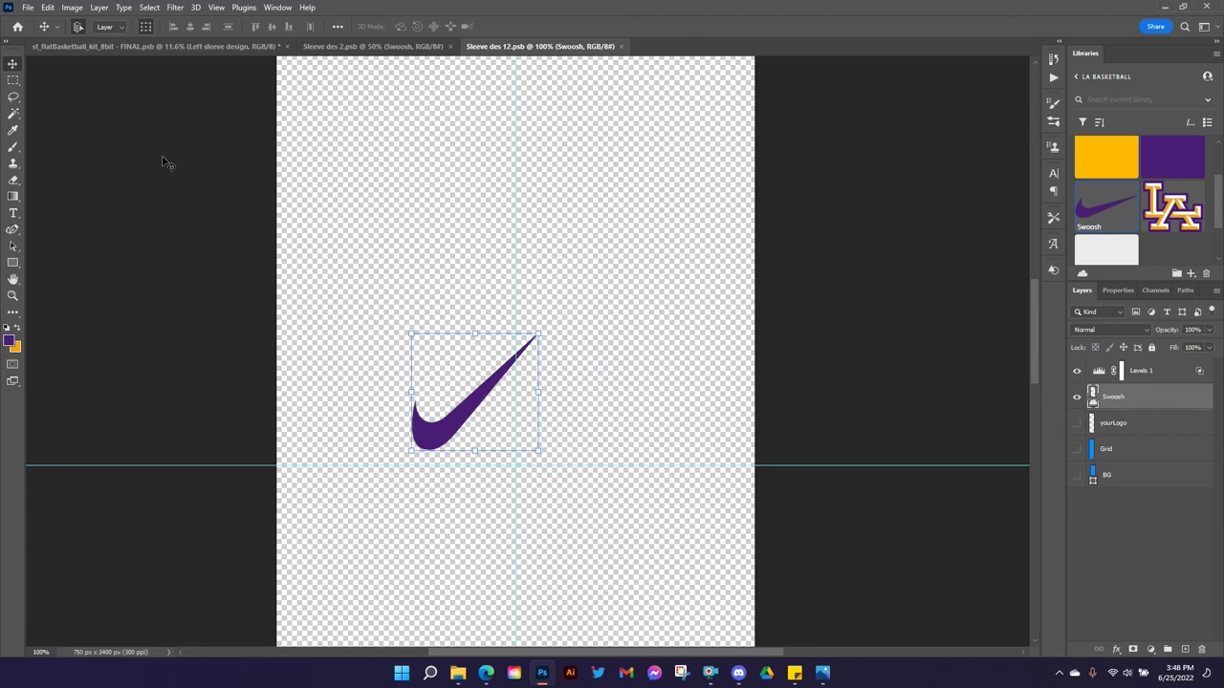
pyautogui.click(148, 47)
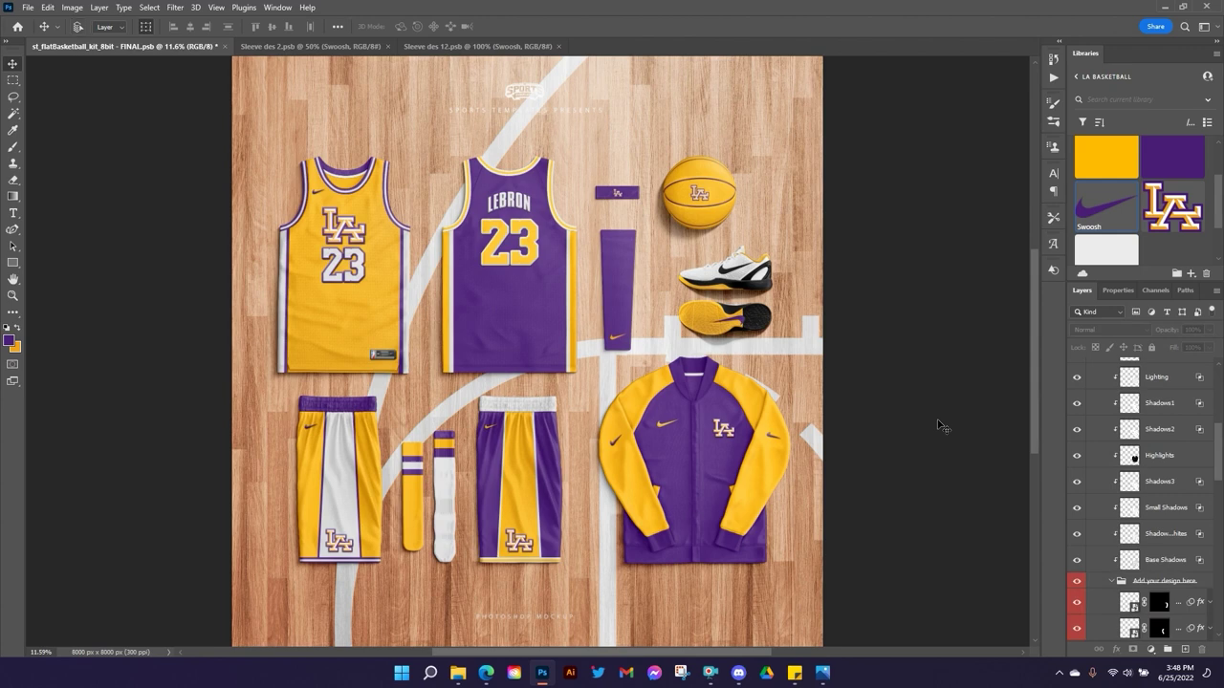
# Examine the kit mockup up close, checking the jerseys, jacket, socks and both pairs of shorts at 66.67% magnification.
pyautogui.hotkey('ctrl', '-')
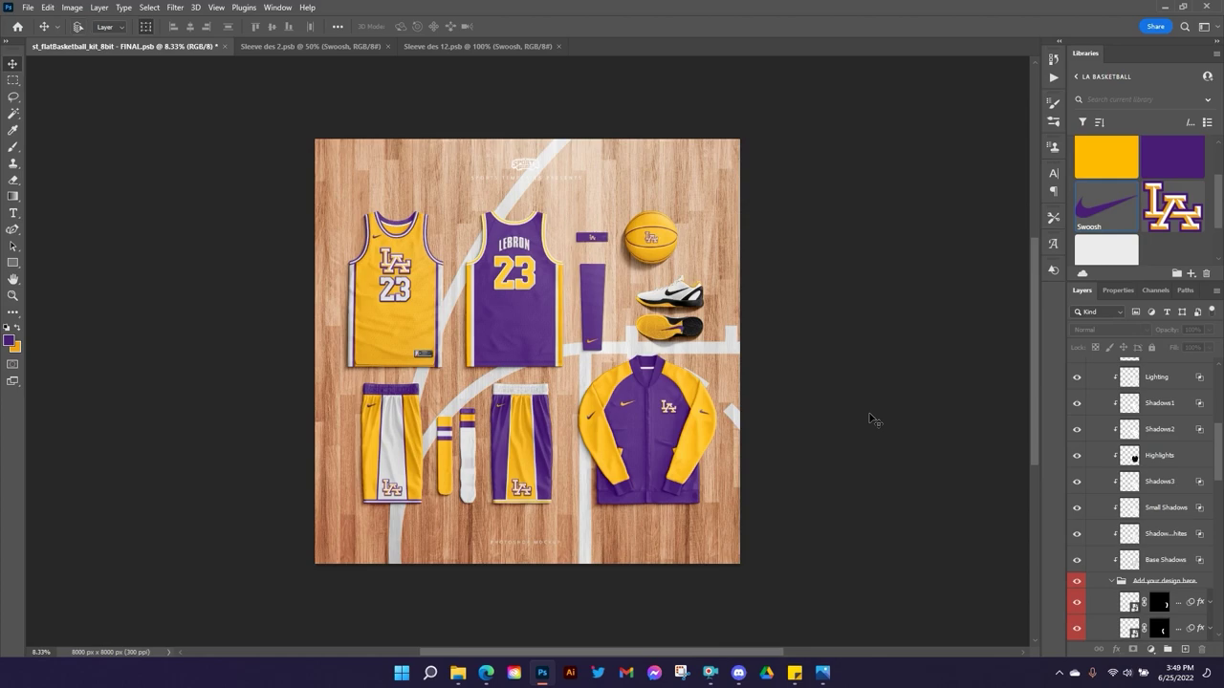
pyautogui.hotkey('ctrl', '+')
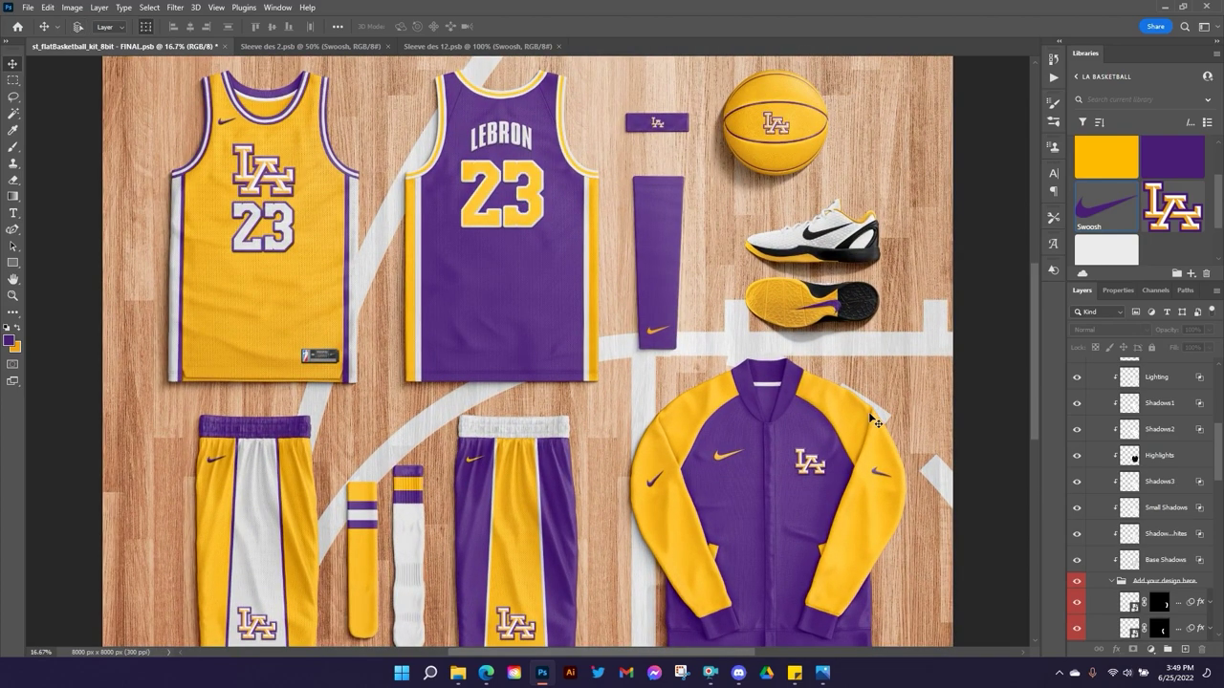
pyautogui.hotkey('ctrl', '+')
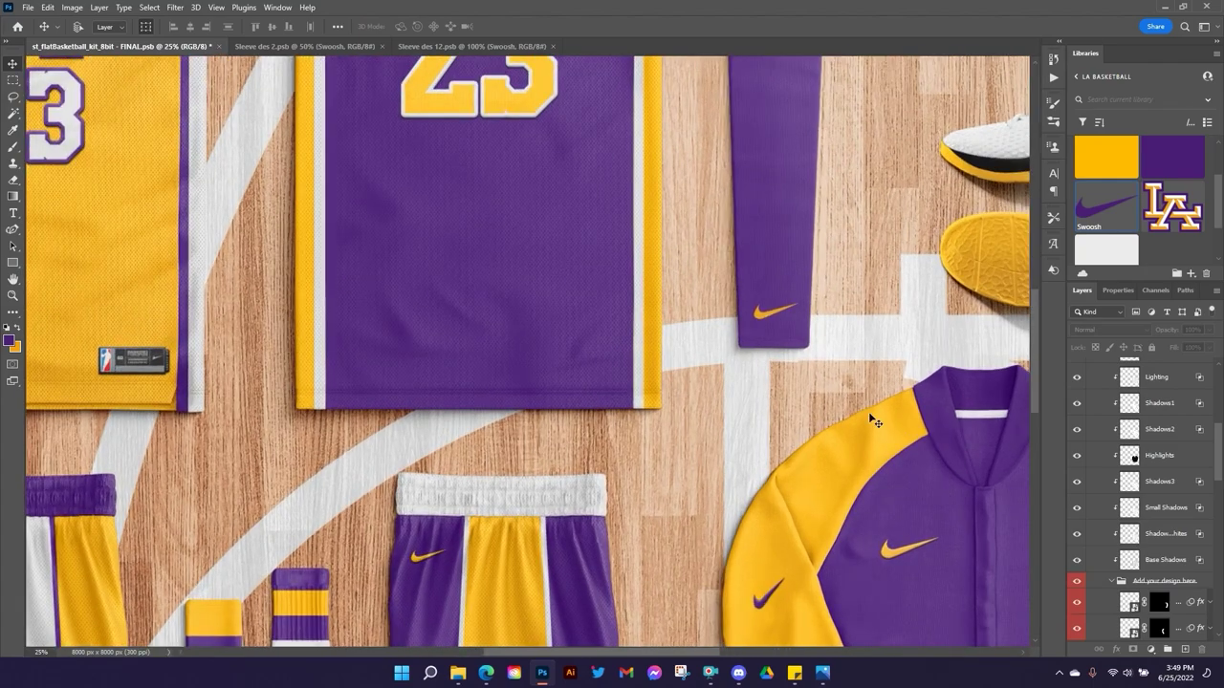
pyautogui.hotkey('ctrl', '+')
pyautogui.hotkey('ctrl', '+')
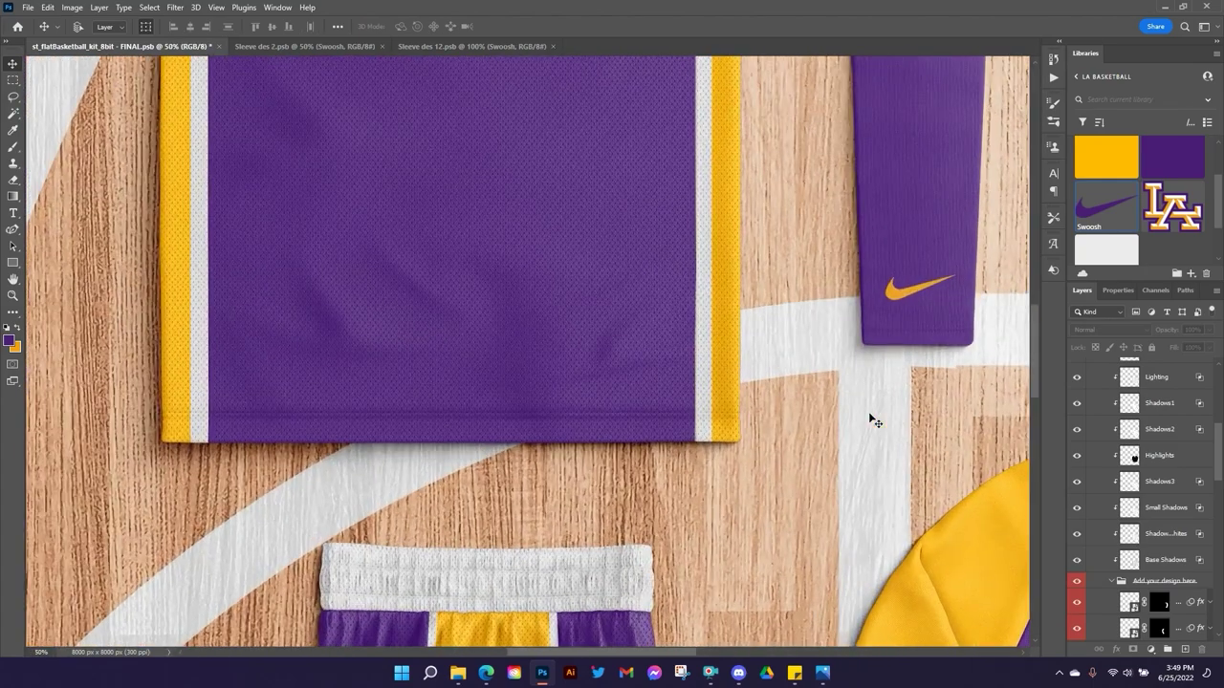
pyautogui.hotkey('ctrl', '+')
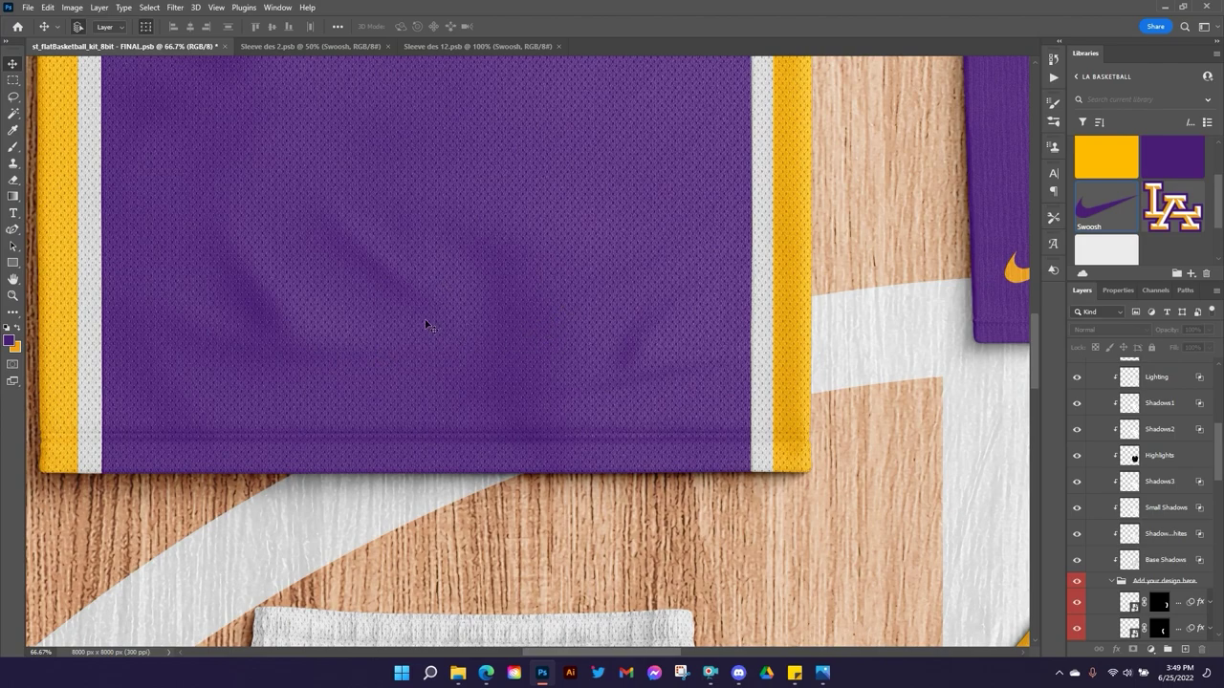
pyautogui.moveTo(319, 355); pyautogui.dragTo(700, 262)
pyautogui.moveTo(97, 325); pyautogui.dragTo(612, 475)
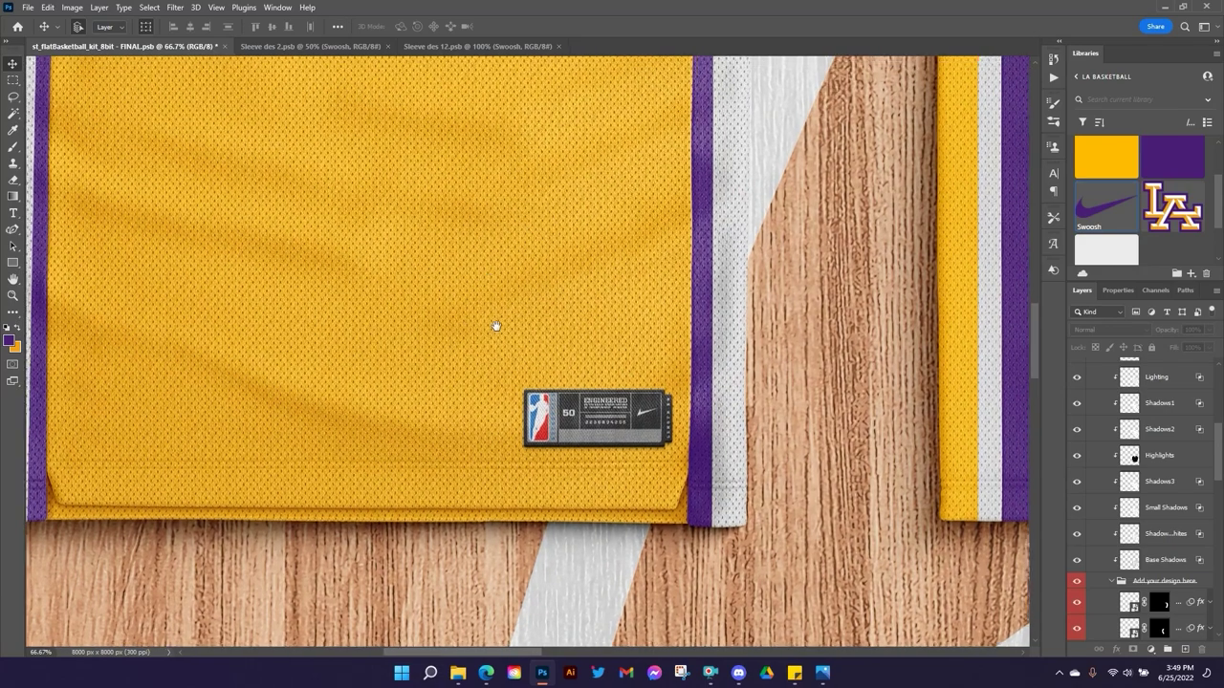
pyautogui.moveTo(494, 328); pyautogui.dragTo(501, 521)
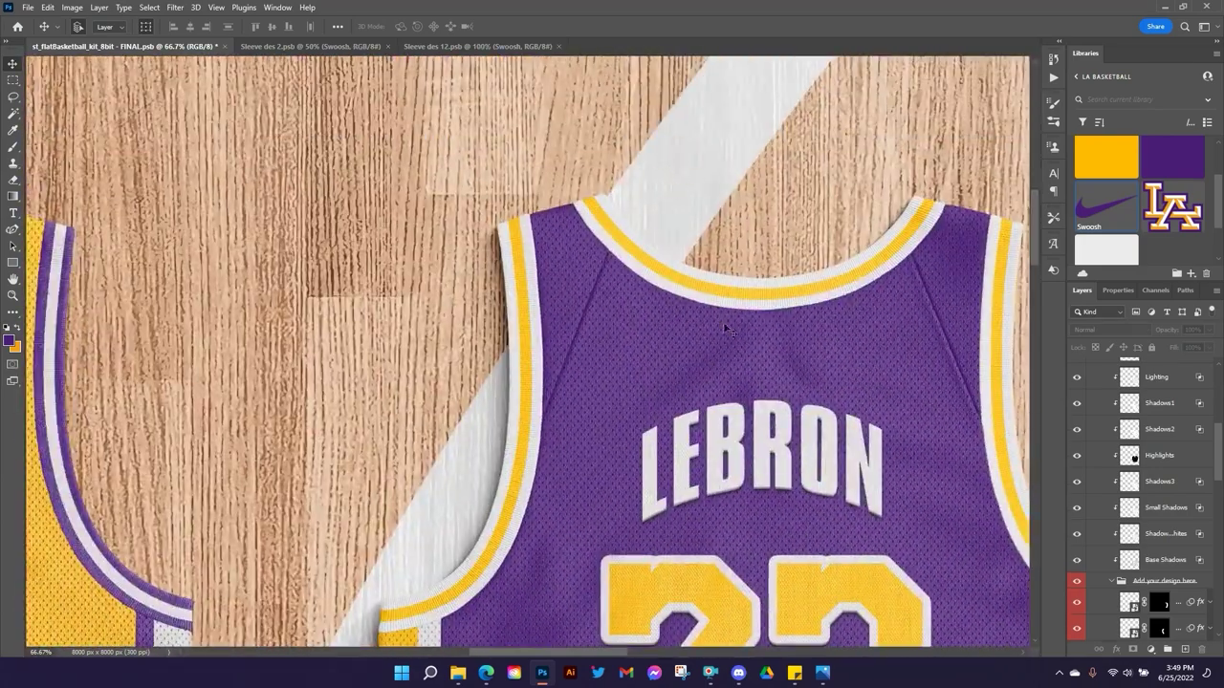
pyautogui.scroll(-12, 724, 328)
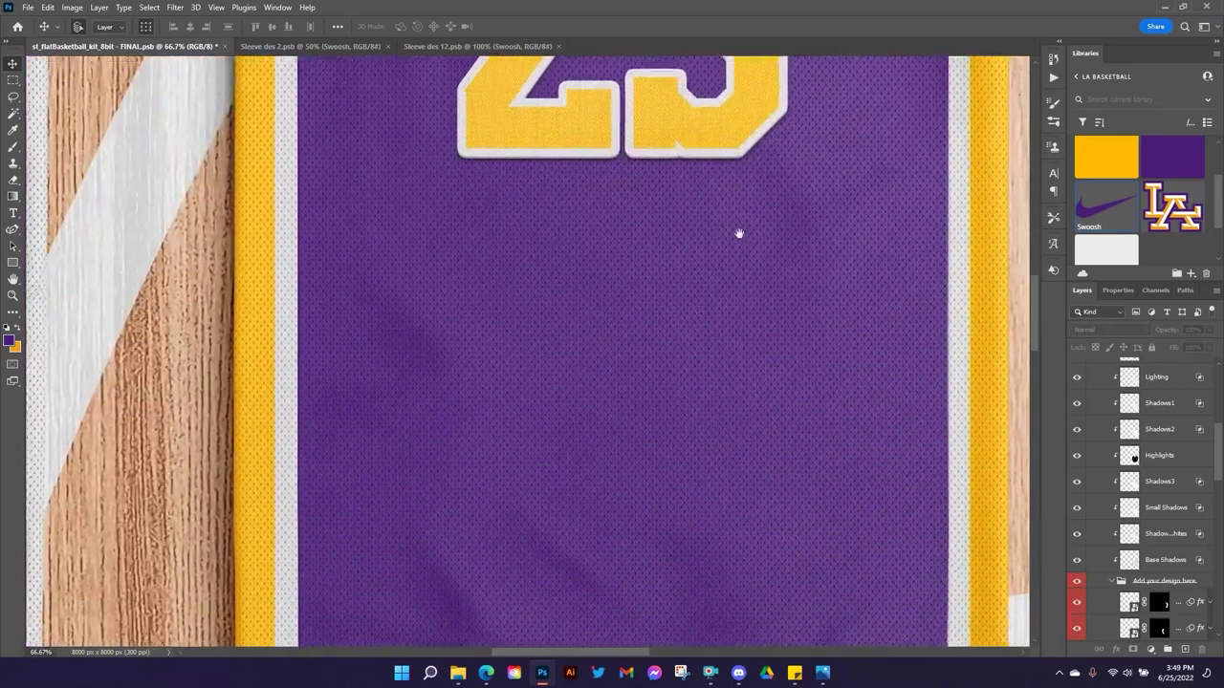
pyautogui.scroll(-1, 723, 322)
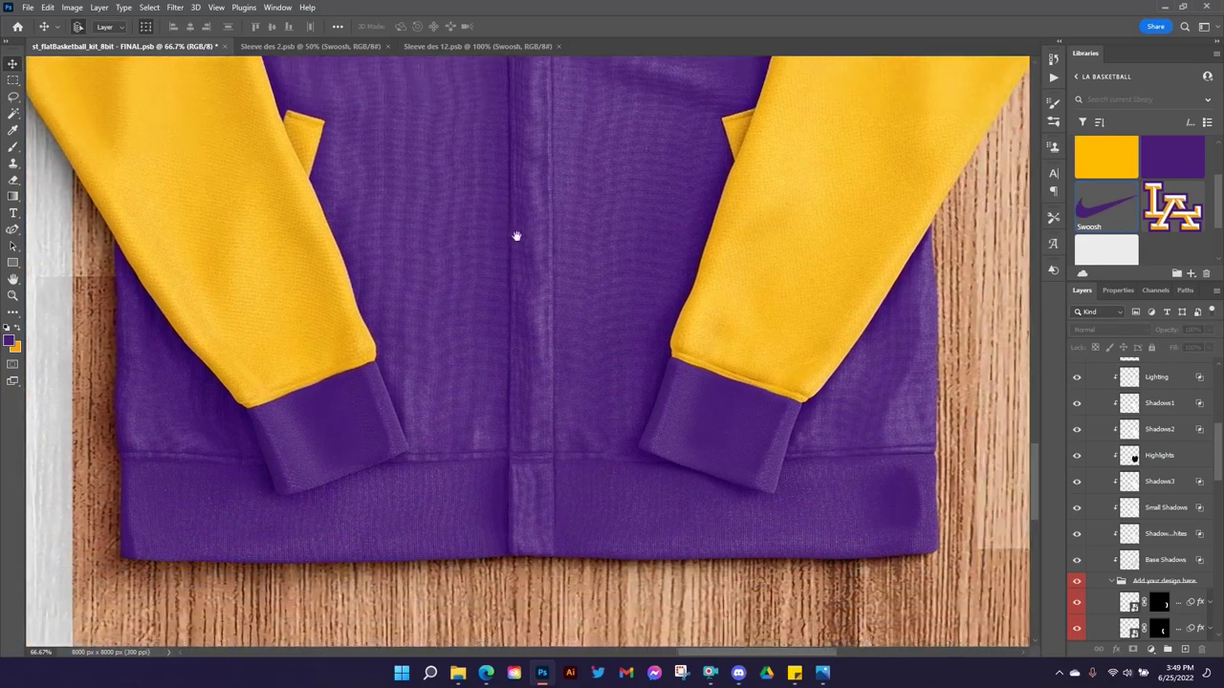
pyautogui.hscroll(-10, 463, 301)
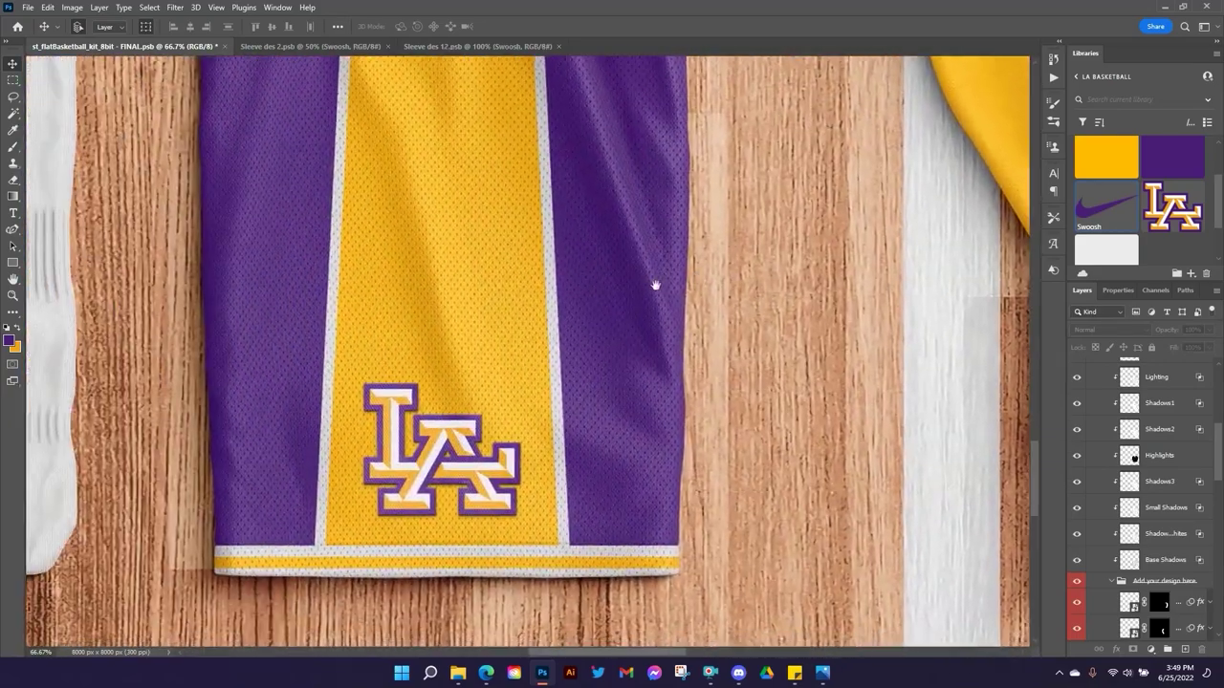
pyautogui.scroll(10, 656, 285)
pyautogui.hscroll(-6, 656, 285)
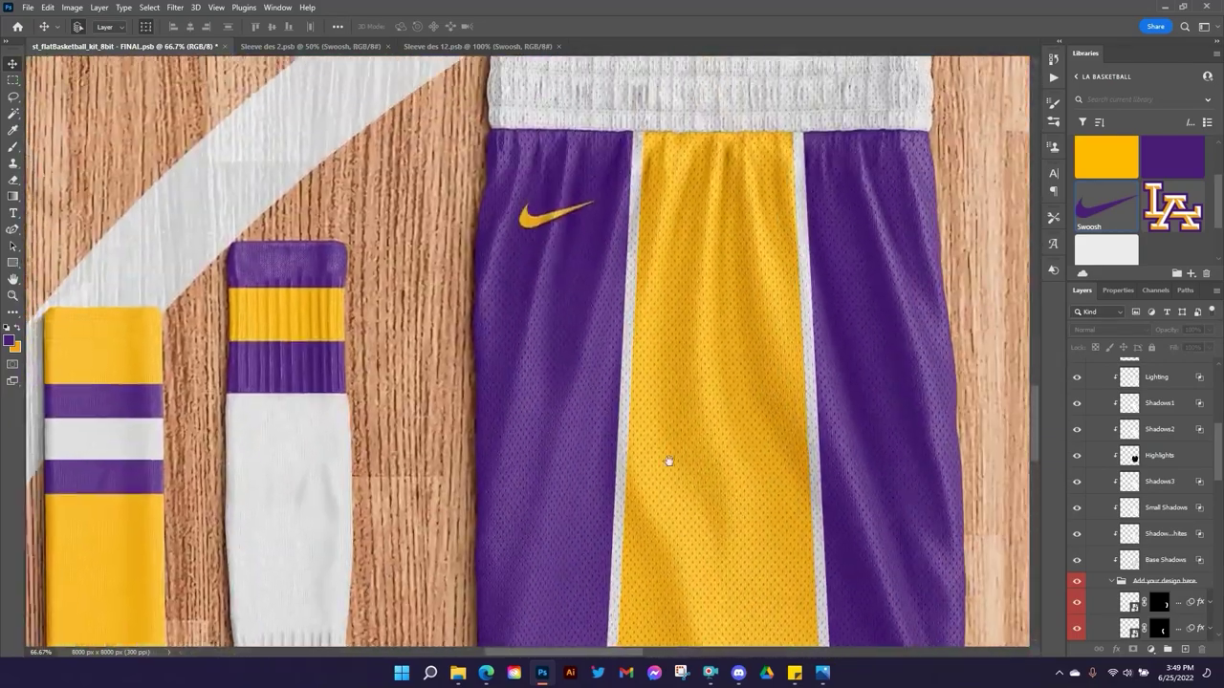
pyautogui.hscroll(-15, 590, 446)
pyautogui.scroll(8, 593, 449)
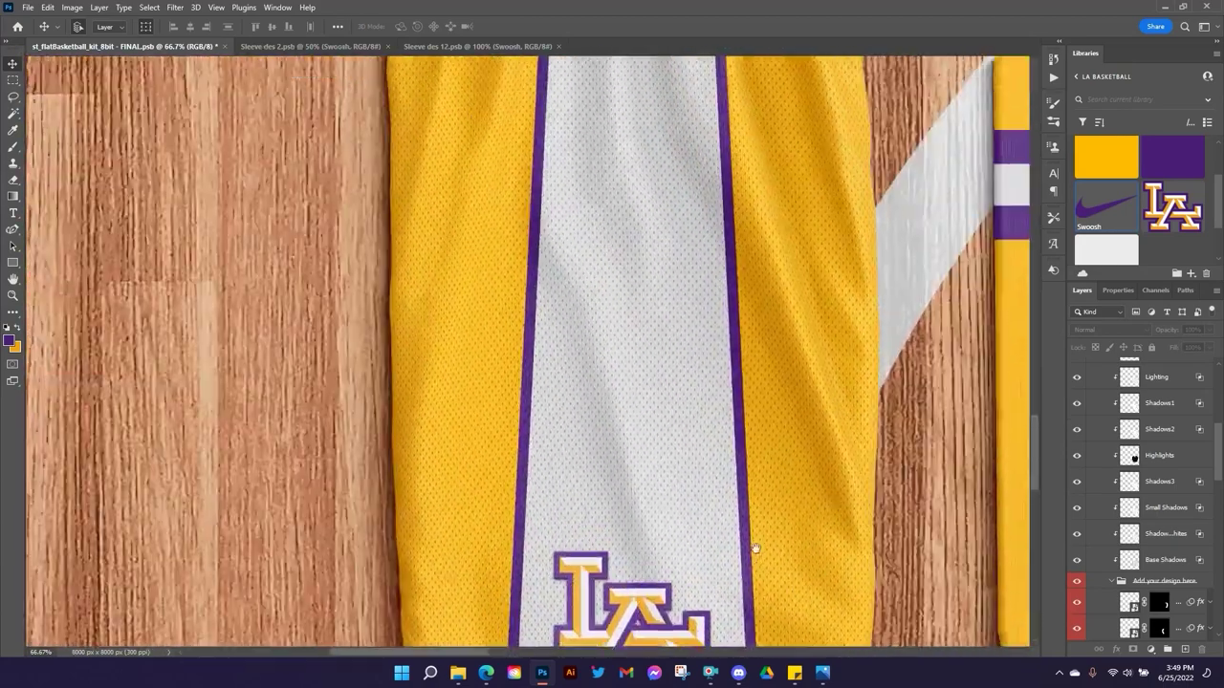
pyautogui.scroll(3, 612, 459)
pyautogui.hscroll(8, 612, 459)
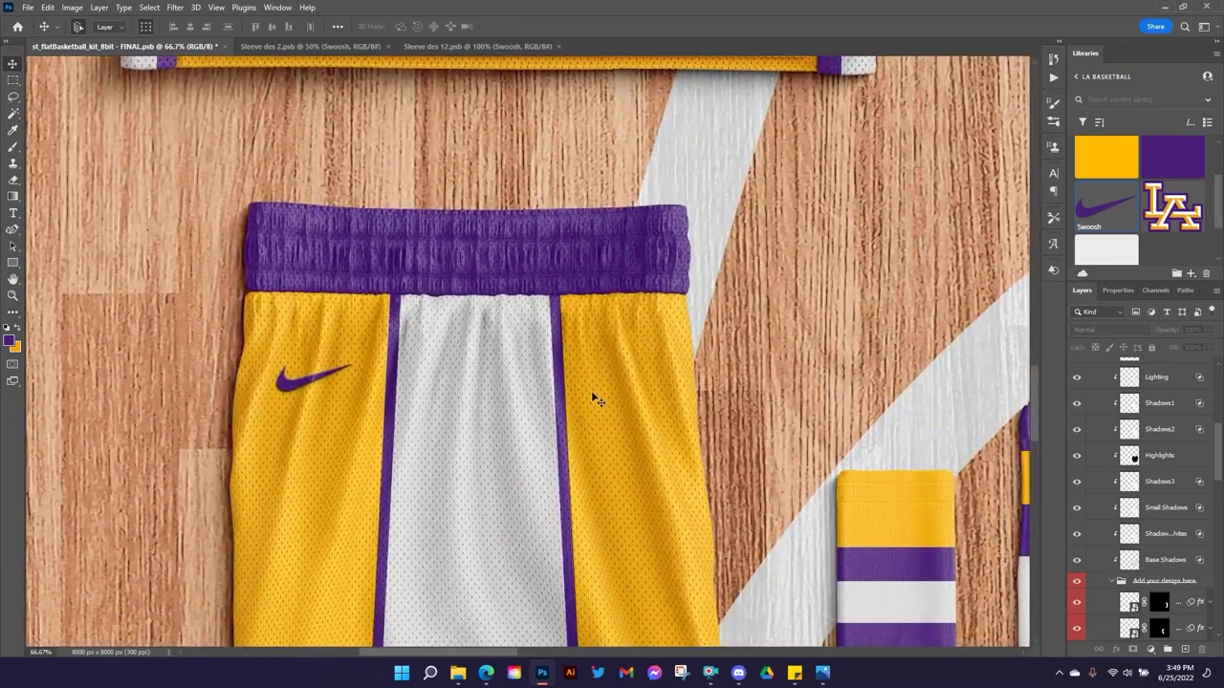
# Fit the whole kit mockup in view and turn on the Dynamic Lighting layer in the Jacket group.
pyautogui.hotkey('ctrl', '0')
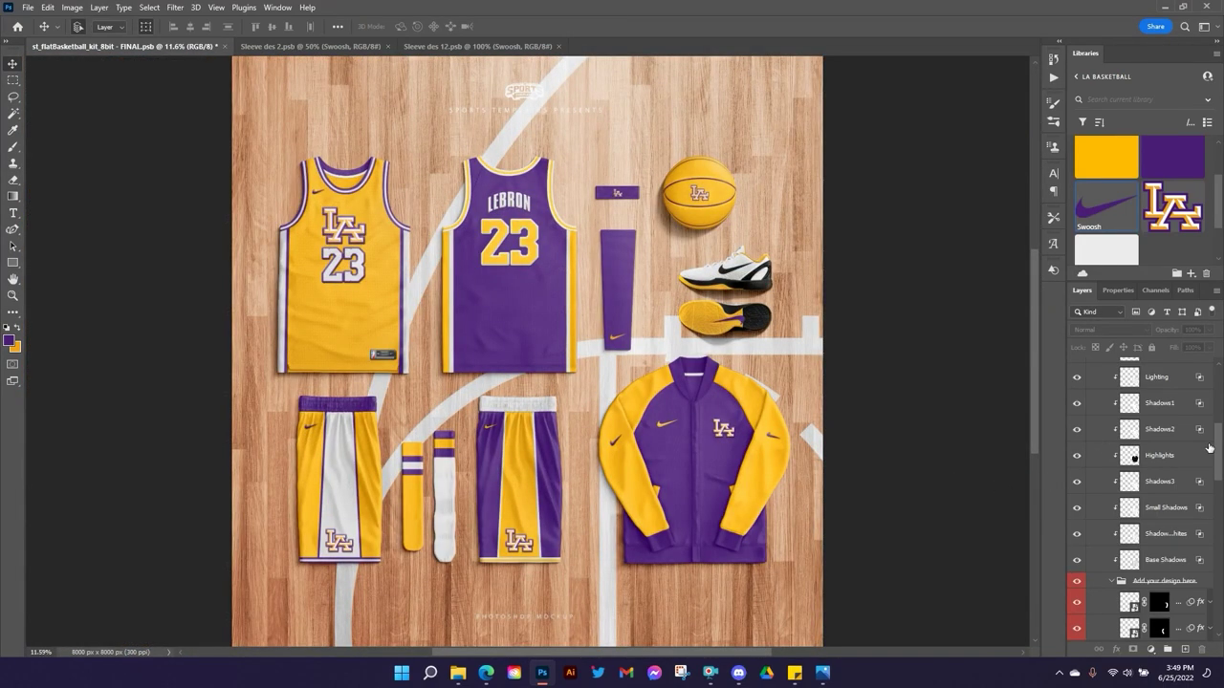
pyautogui.scroll(1, 1209, 450)
pyautogui.scroll(-5, 1147, 497)
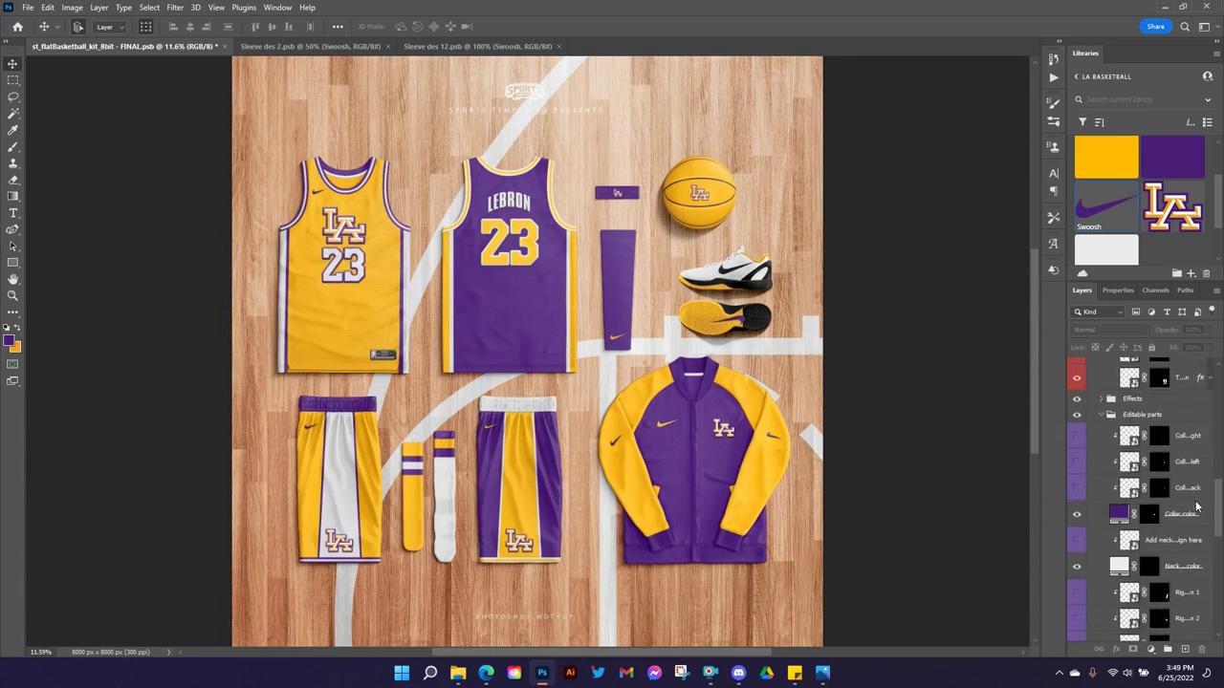
pyautogui.moveTo(1217, 466); pyautogui.dragTo(1212, 418)
pyautogui.click(1155, 439)
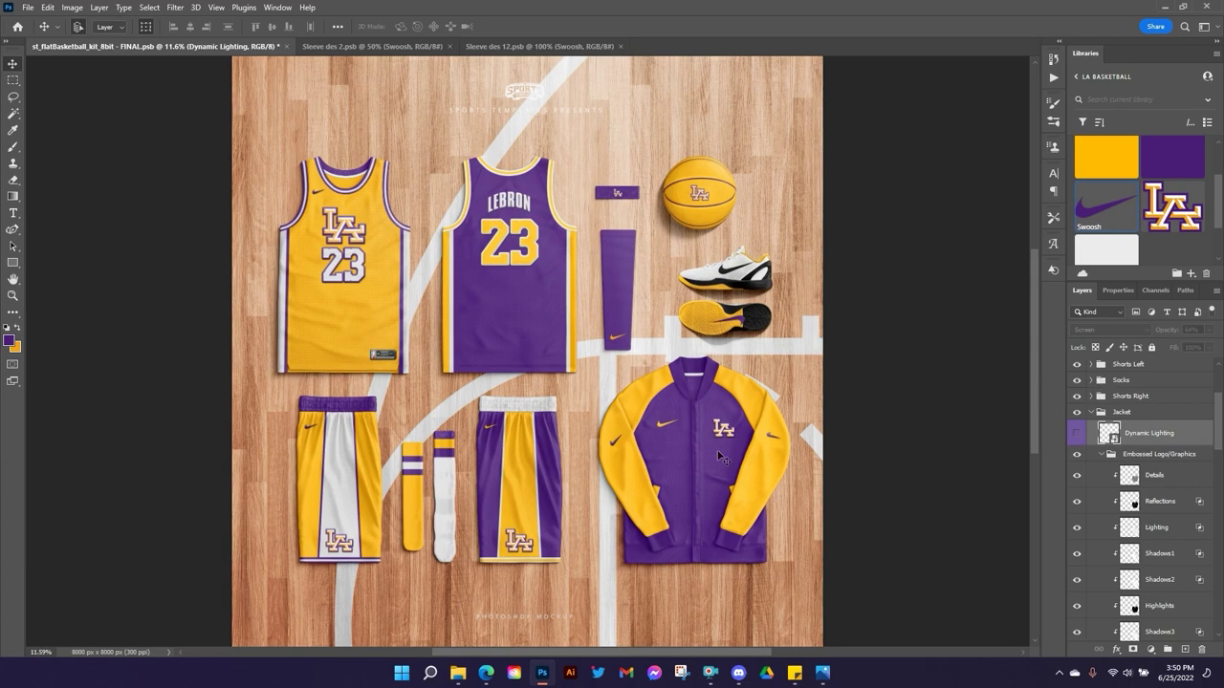
pyautogui.click(1078, 437)
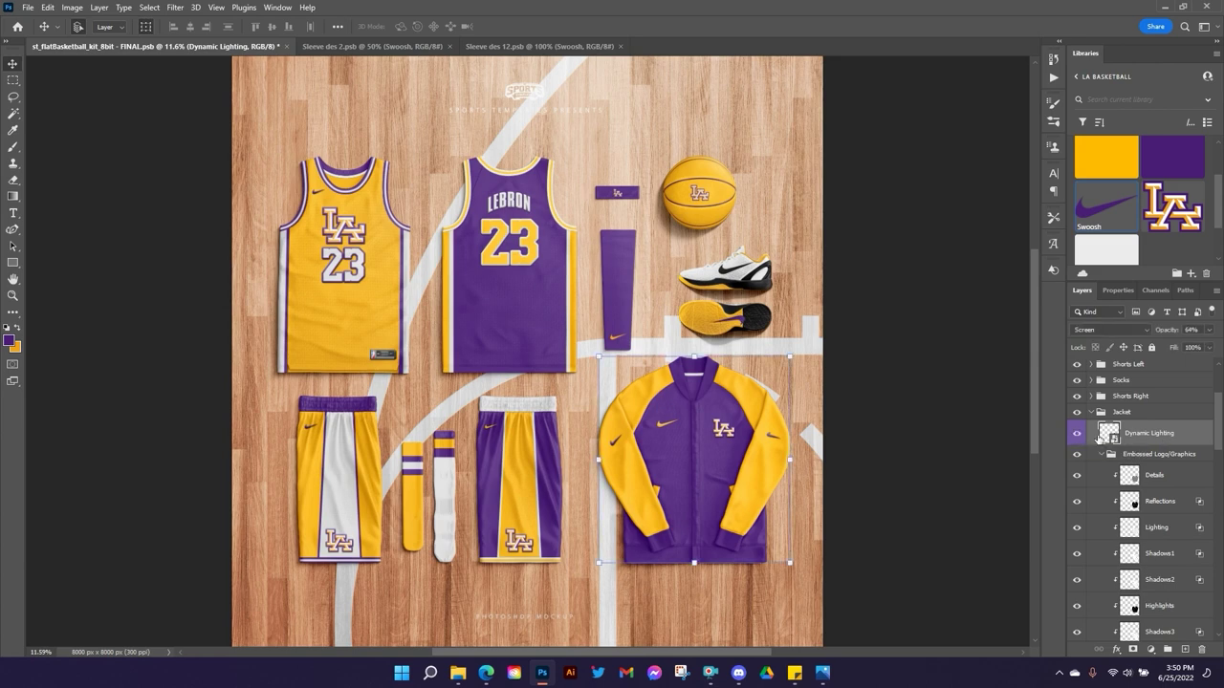
pyautogui.click(1077, 438)
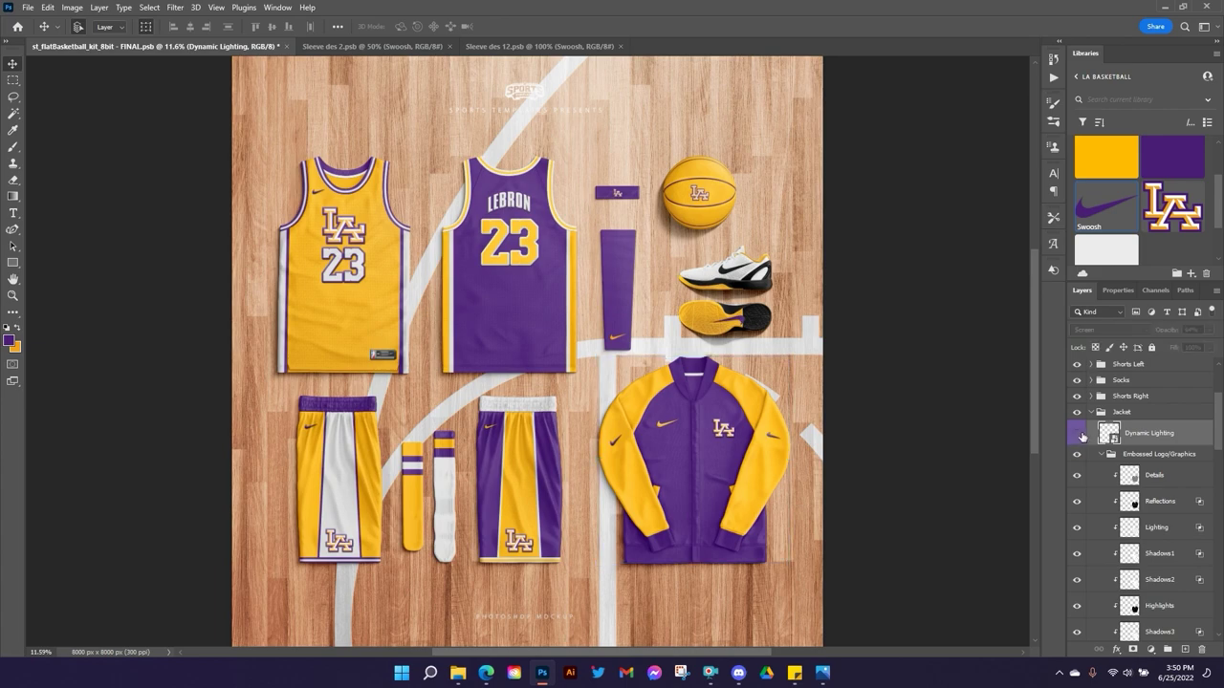
pyautogui.click(1080, 437)
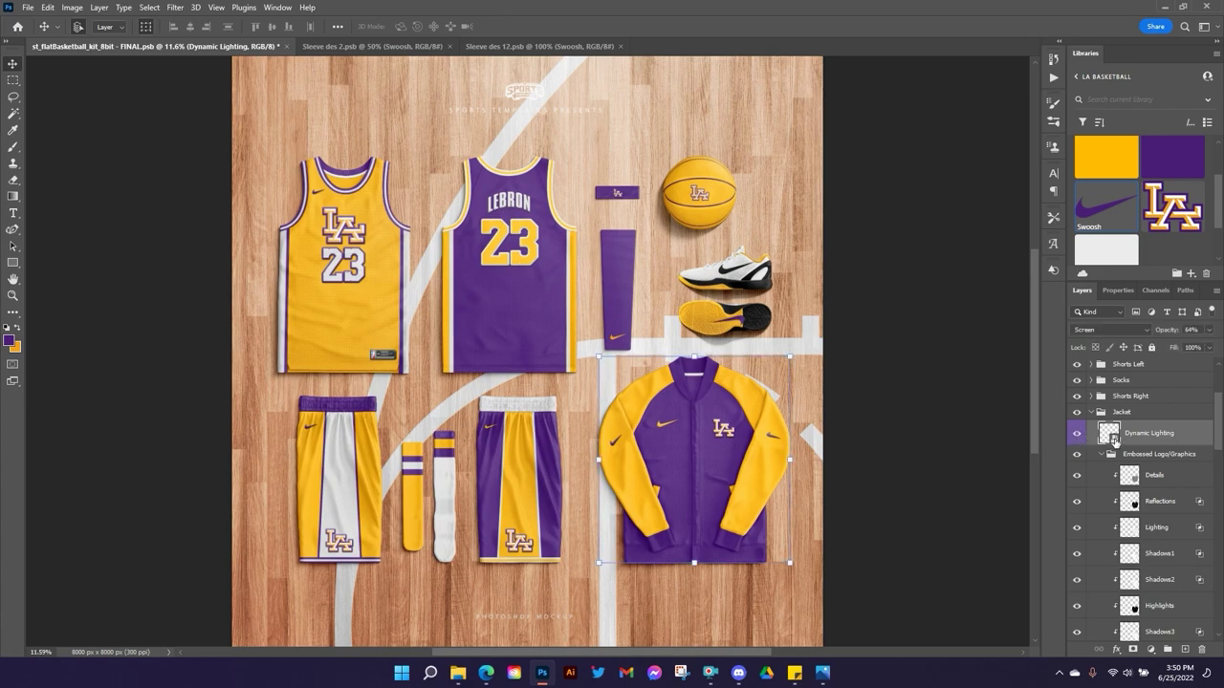
# Open the jacket's Dynamic Lighting smart object, set its Hue/Saturation 1 hue to -12, and save it.
pyautogui.doubleClick(1114, 439)
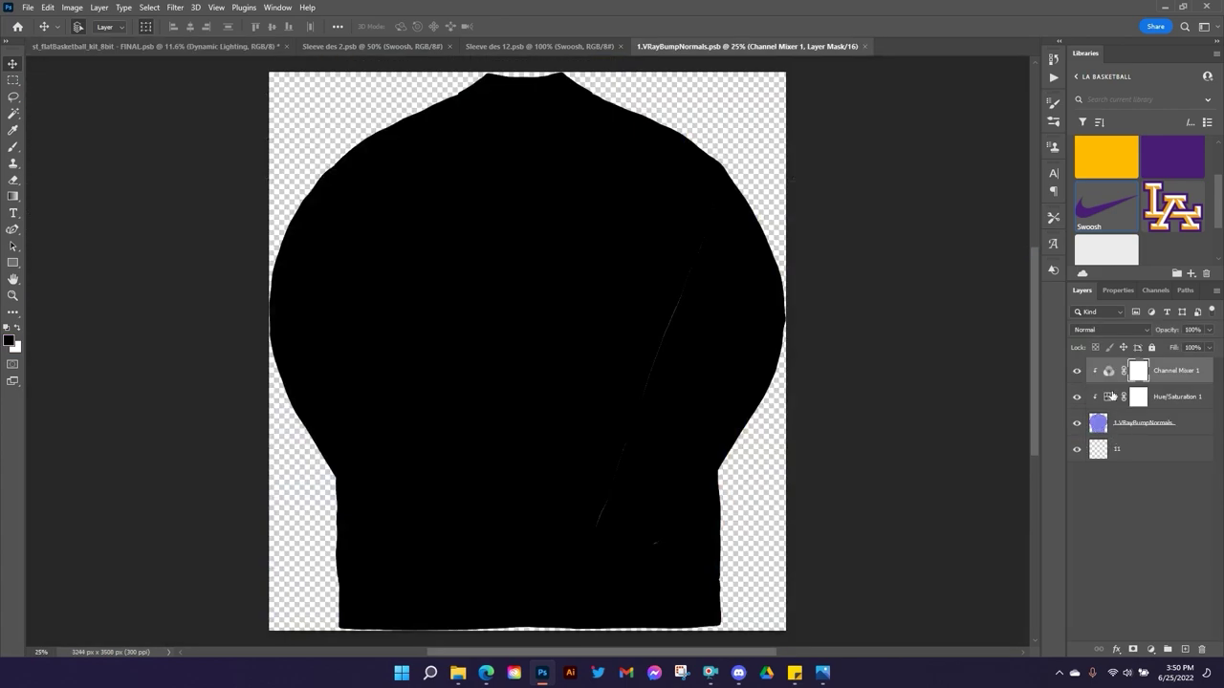
pyautogui.click(1112, 396)
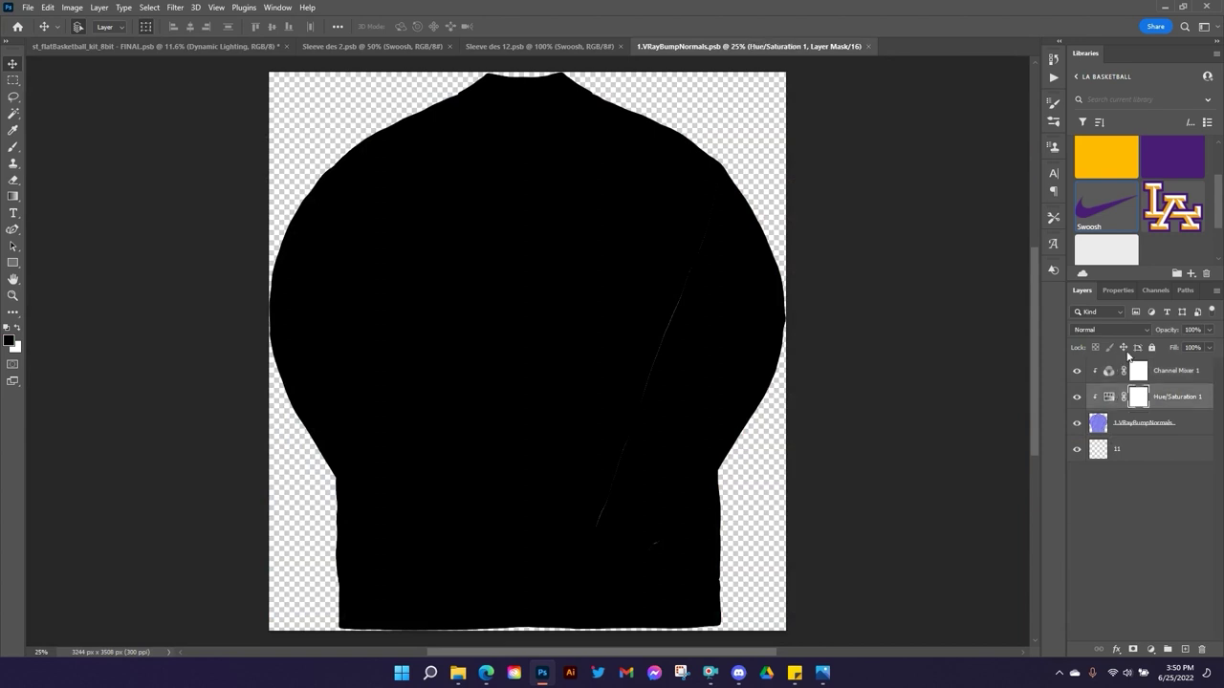
pyautogui.click(1115, 292)
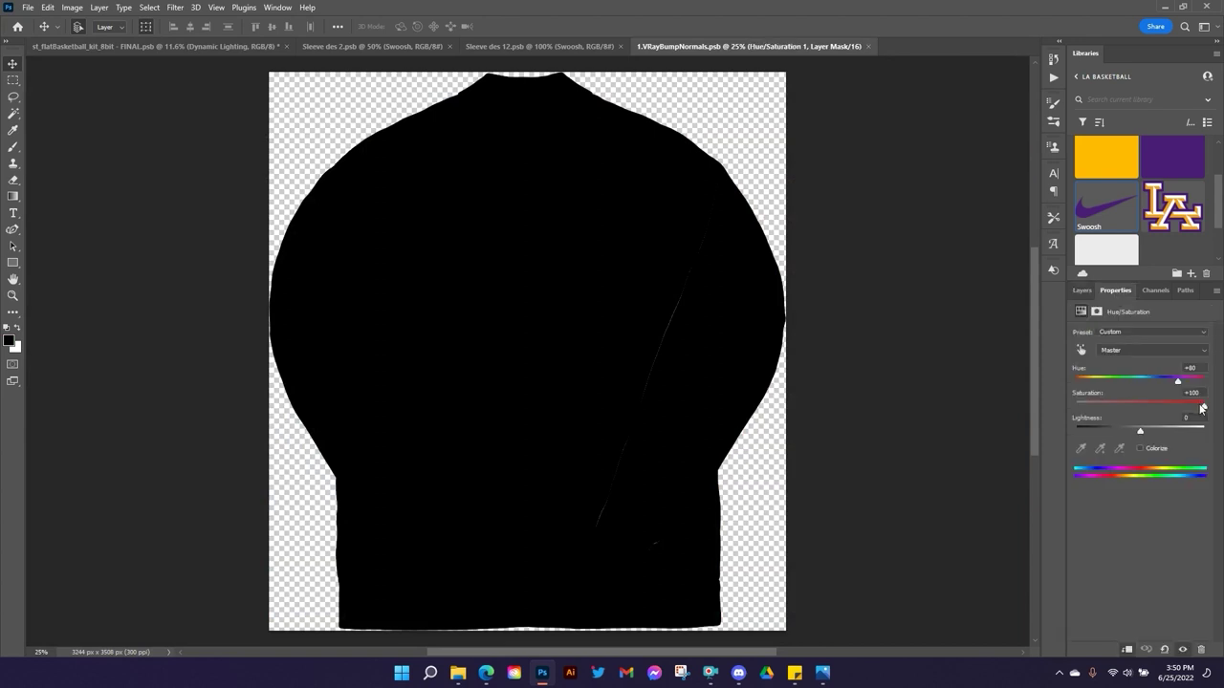
pyautogui.moveTo(1178, 381); pyautogui.dragTo(1134, 388)
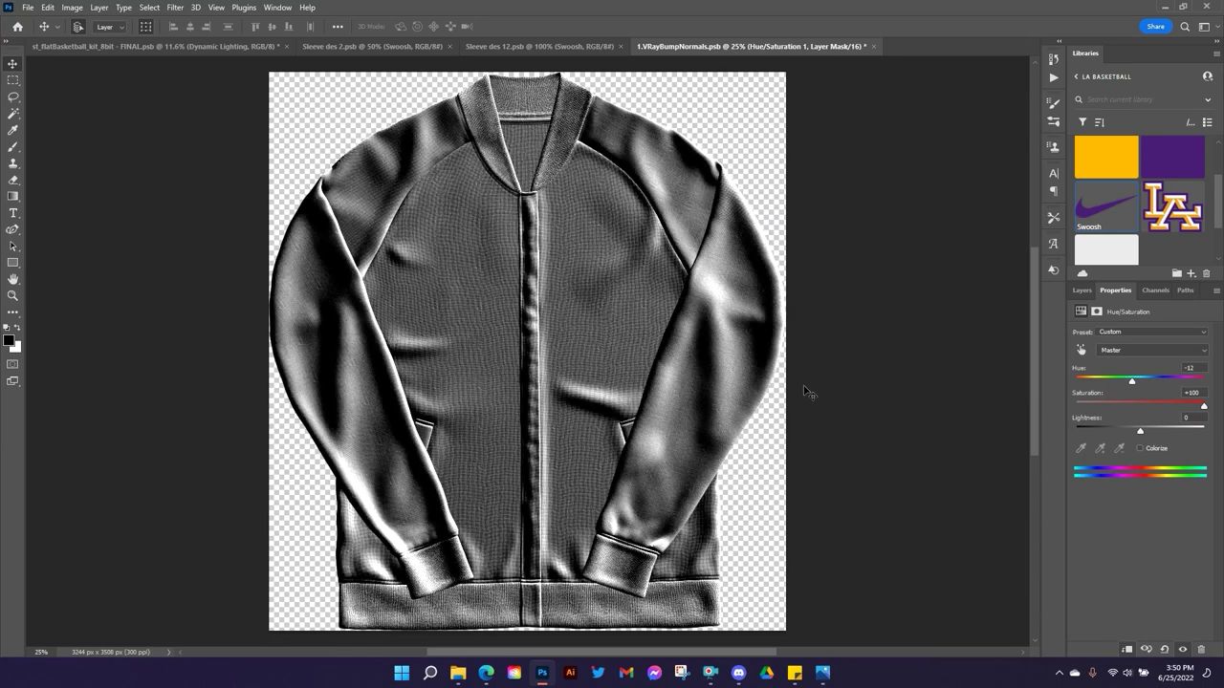
pyautogui.hotkey('ctrl', 's')
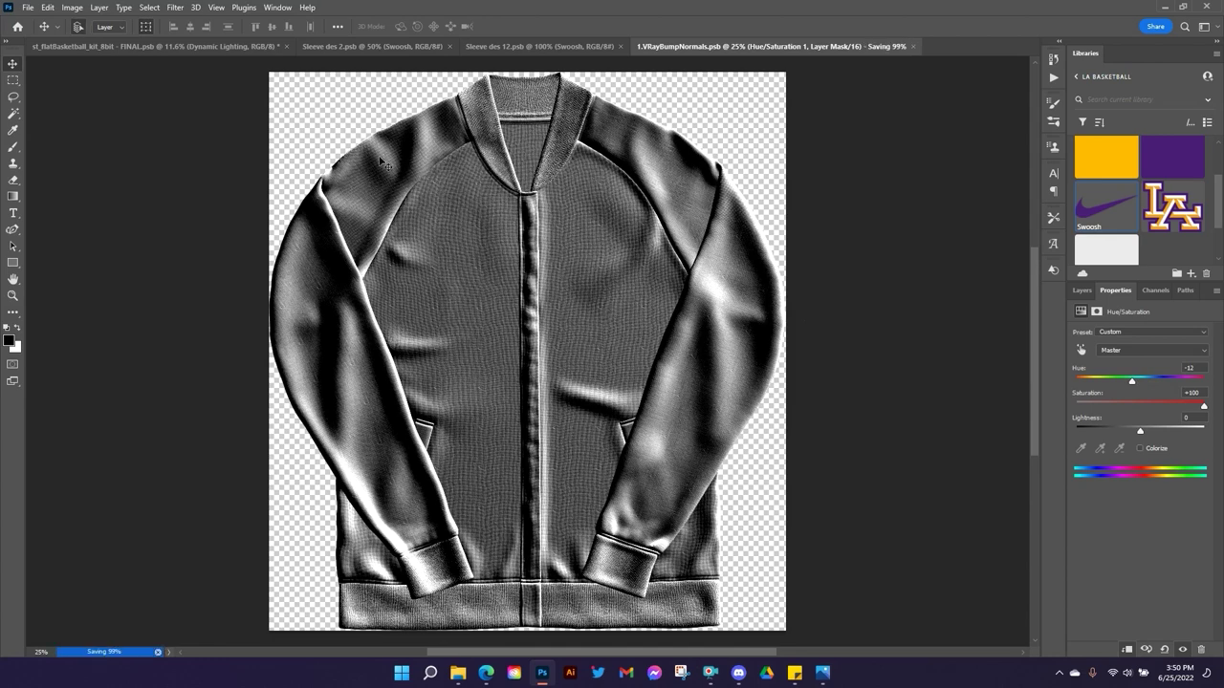
# Return to the main kit mockup and compare the jacket with and without the Dynamic Lighting layer.
pyautogui.click(209, 47)
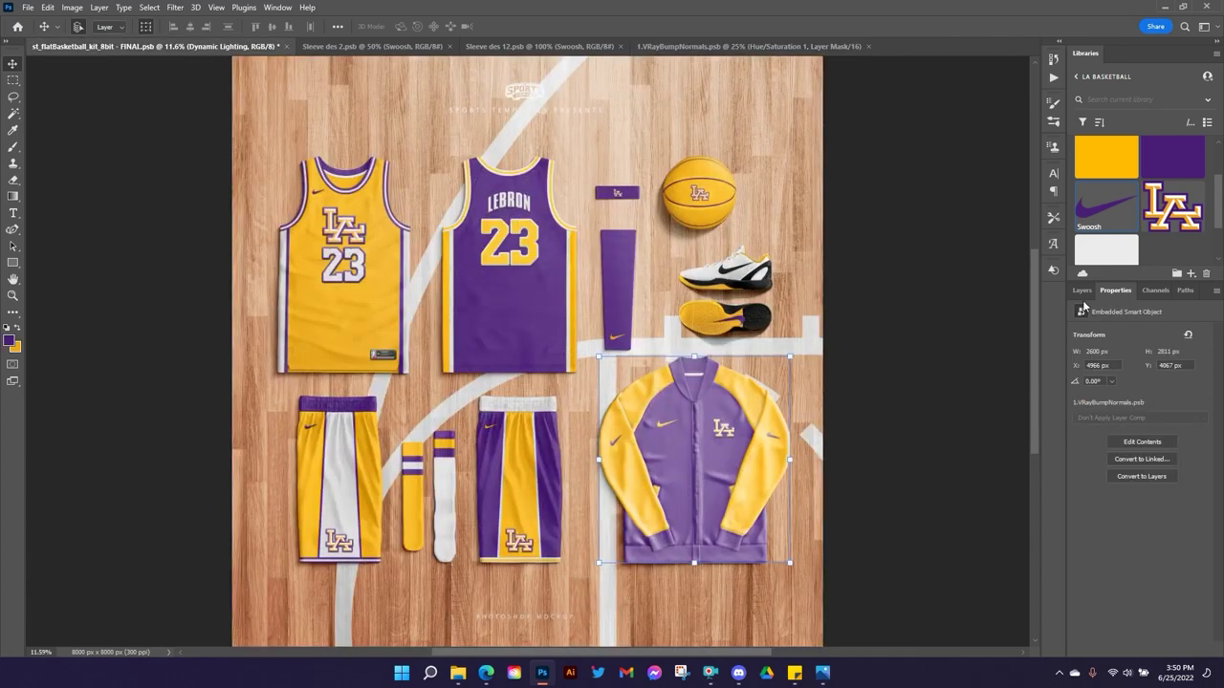
pyautogui.click(1082, 292)
pyautogui.click(1078, 557)
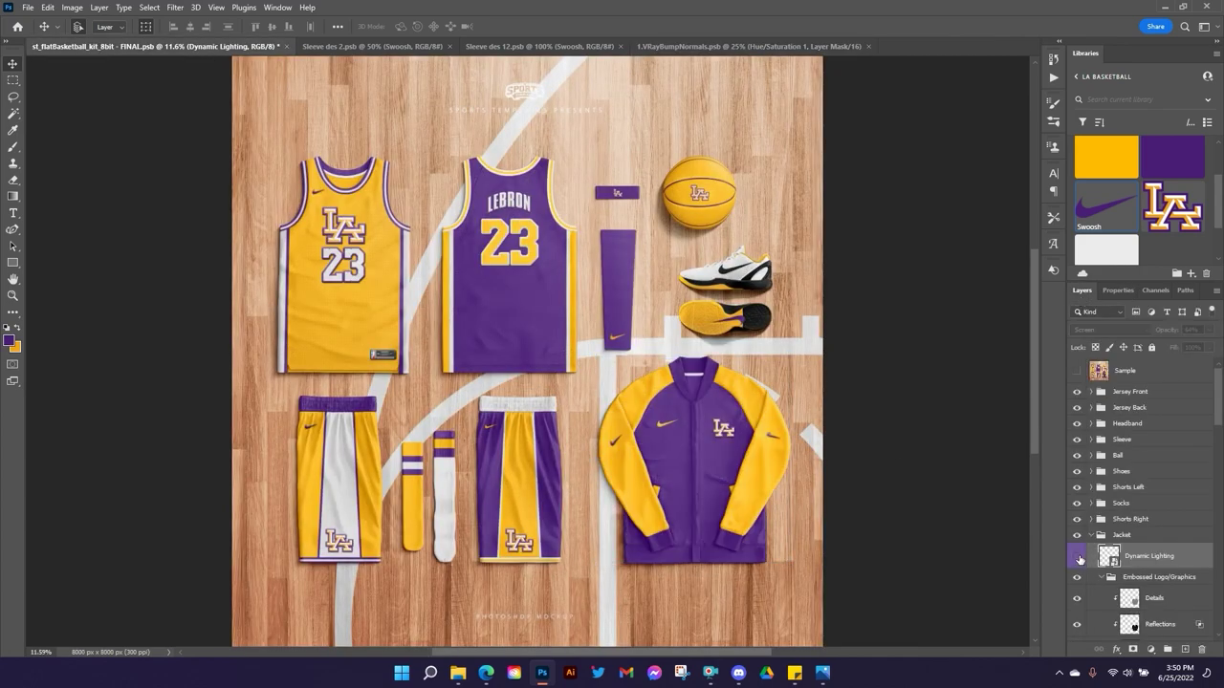
pyautogui.click(1079, 557)
pyautogui.click(1079, 558)
pyautogui.click(1078, 558)
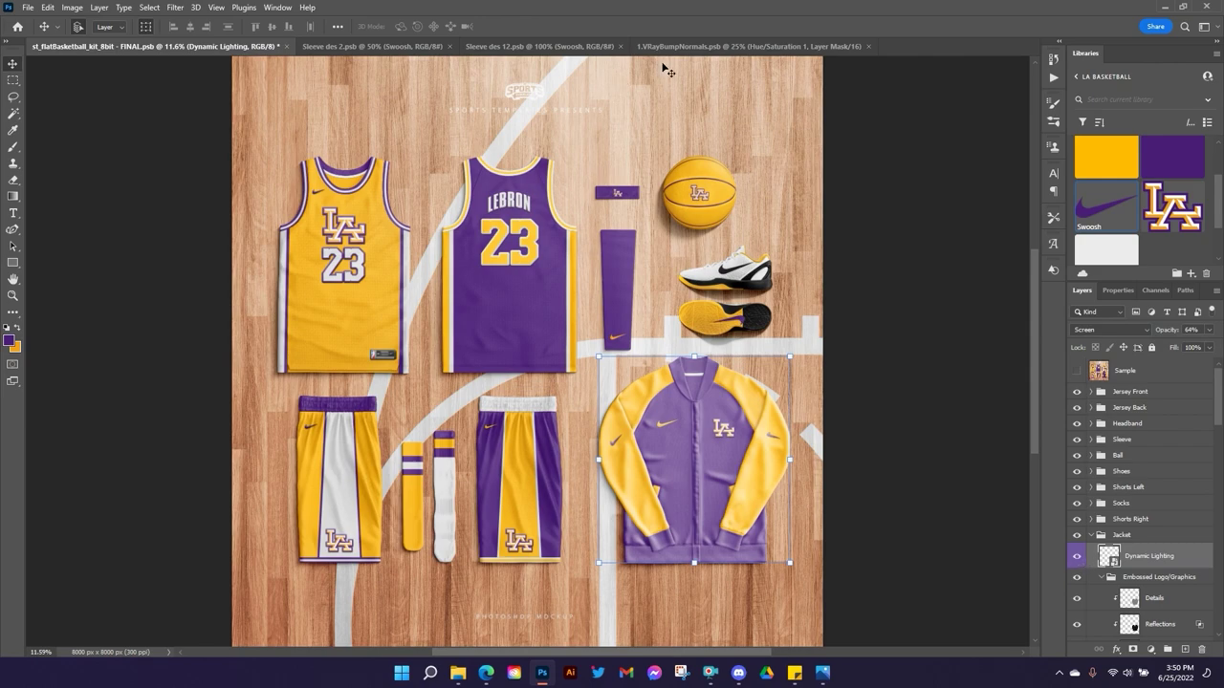
# In 1.VRayBumpNormals.psb, set the Hue/Saturation 1 hue to +11, then close the file with its changes saved.
pyautogui.click(708, 46)
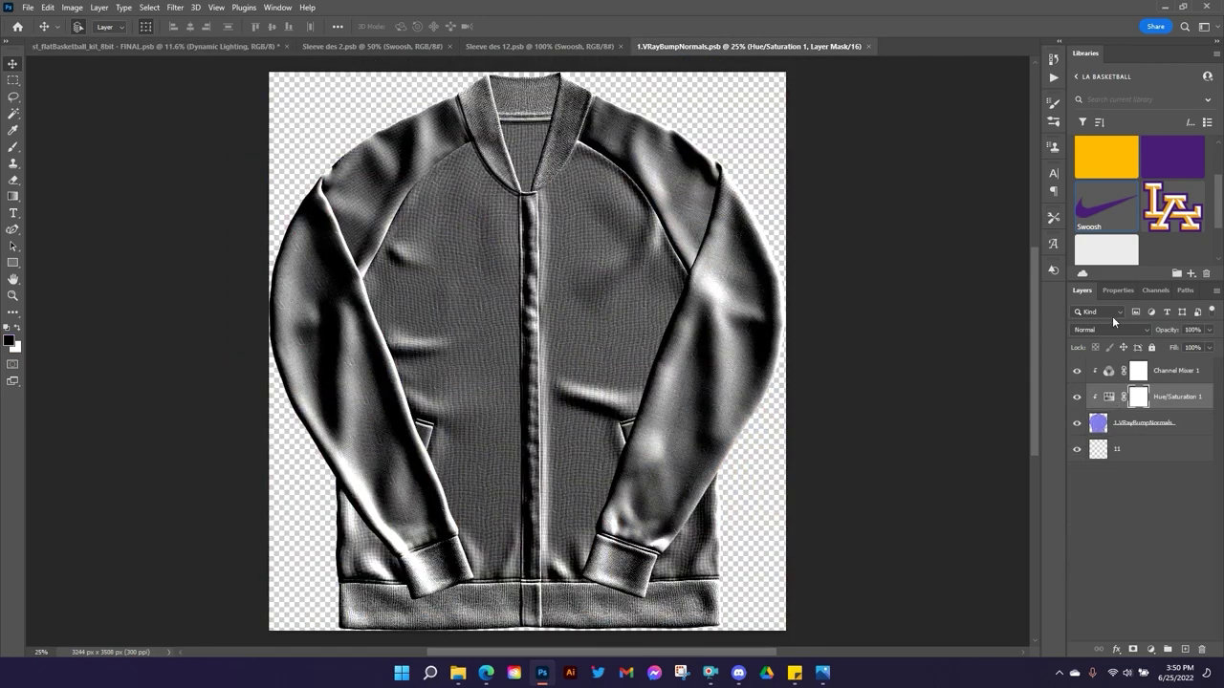
pyautogui.click(1115, 291)
pyautogui.moveTo(1133, 383); pyautogui.dragTo(1148, 384)
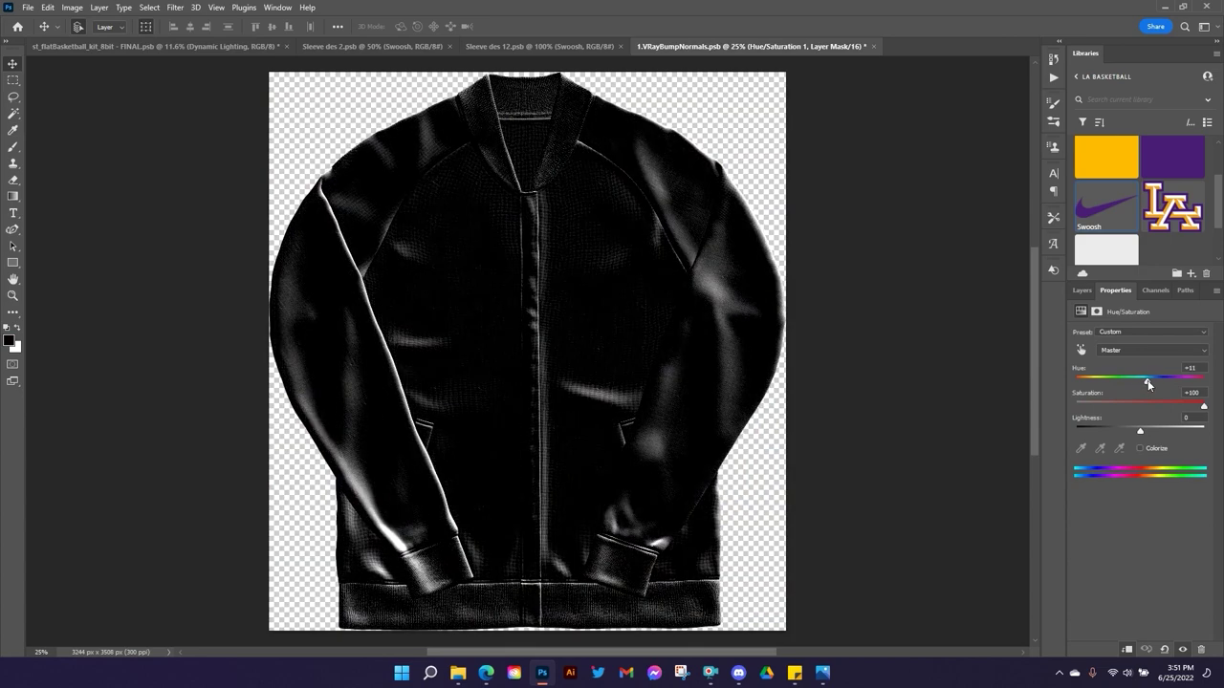
pyautogui.click(873, 46)
pyautogui.click(553, 250)
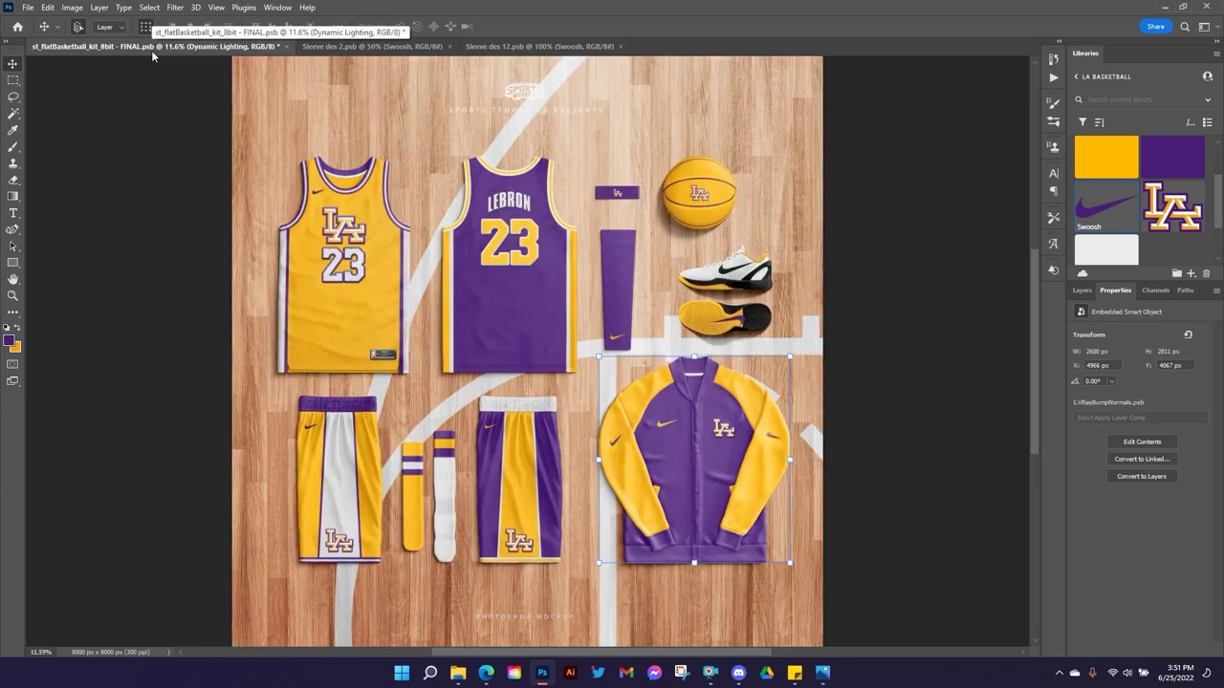
# Compare the jacket with the Dynamic Lighting layer on and off, leaving the layer hidden.
pyautogui.click(1082, 289)
pyautogui.click(1078, 561)
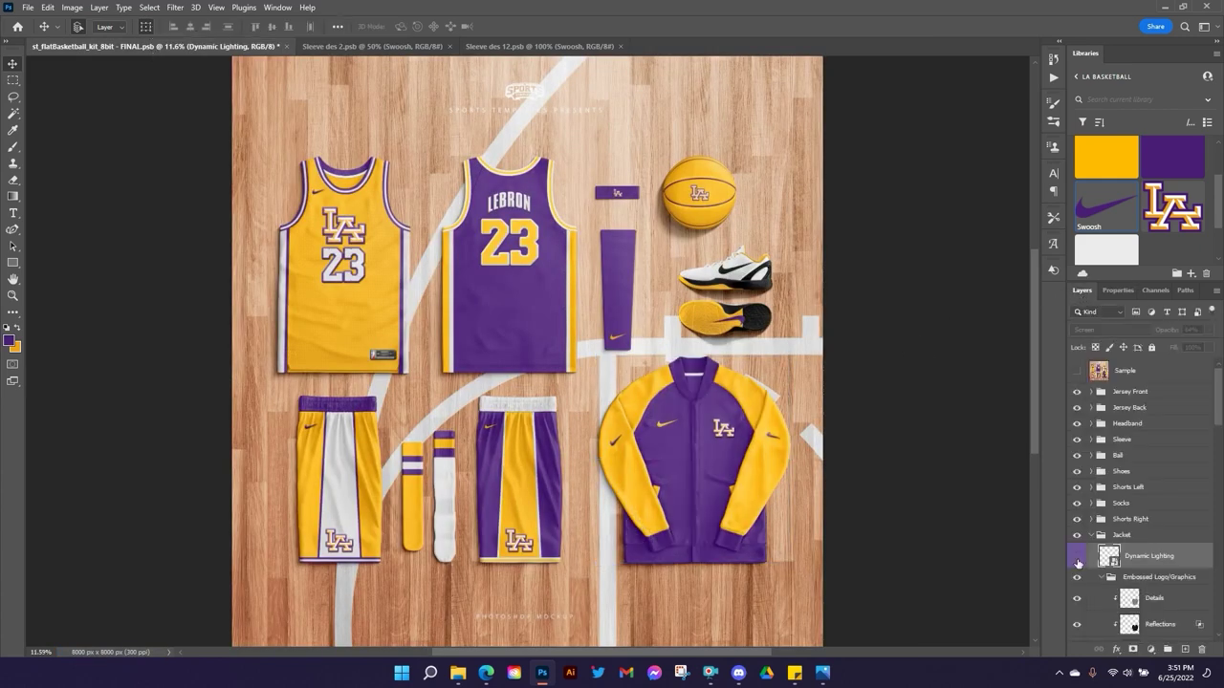
pyautogui.click(1078, 561)
pyautogui.click(1077, 561)
pyautogui.moveTo(801, 677)
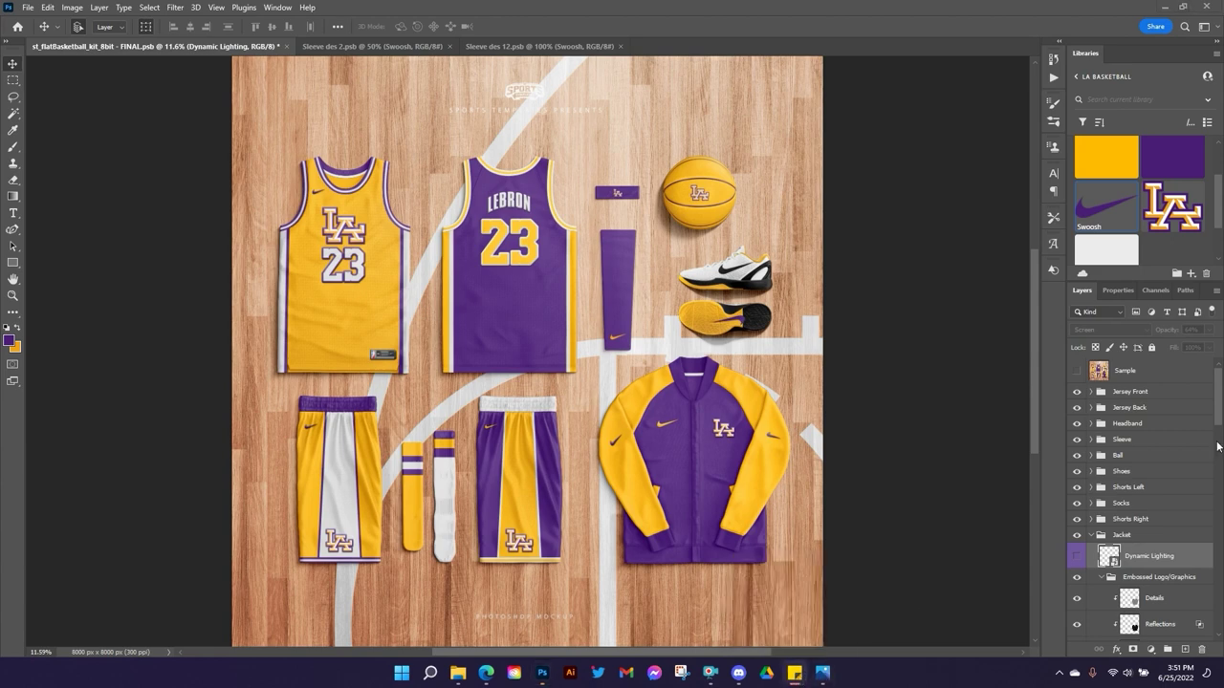